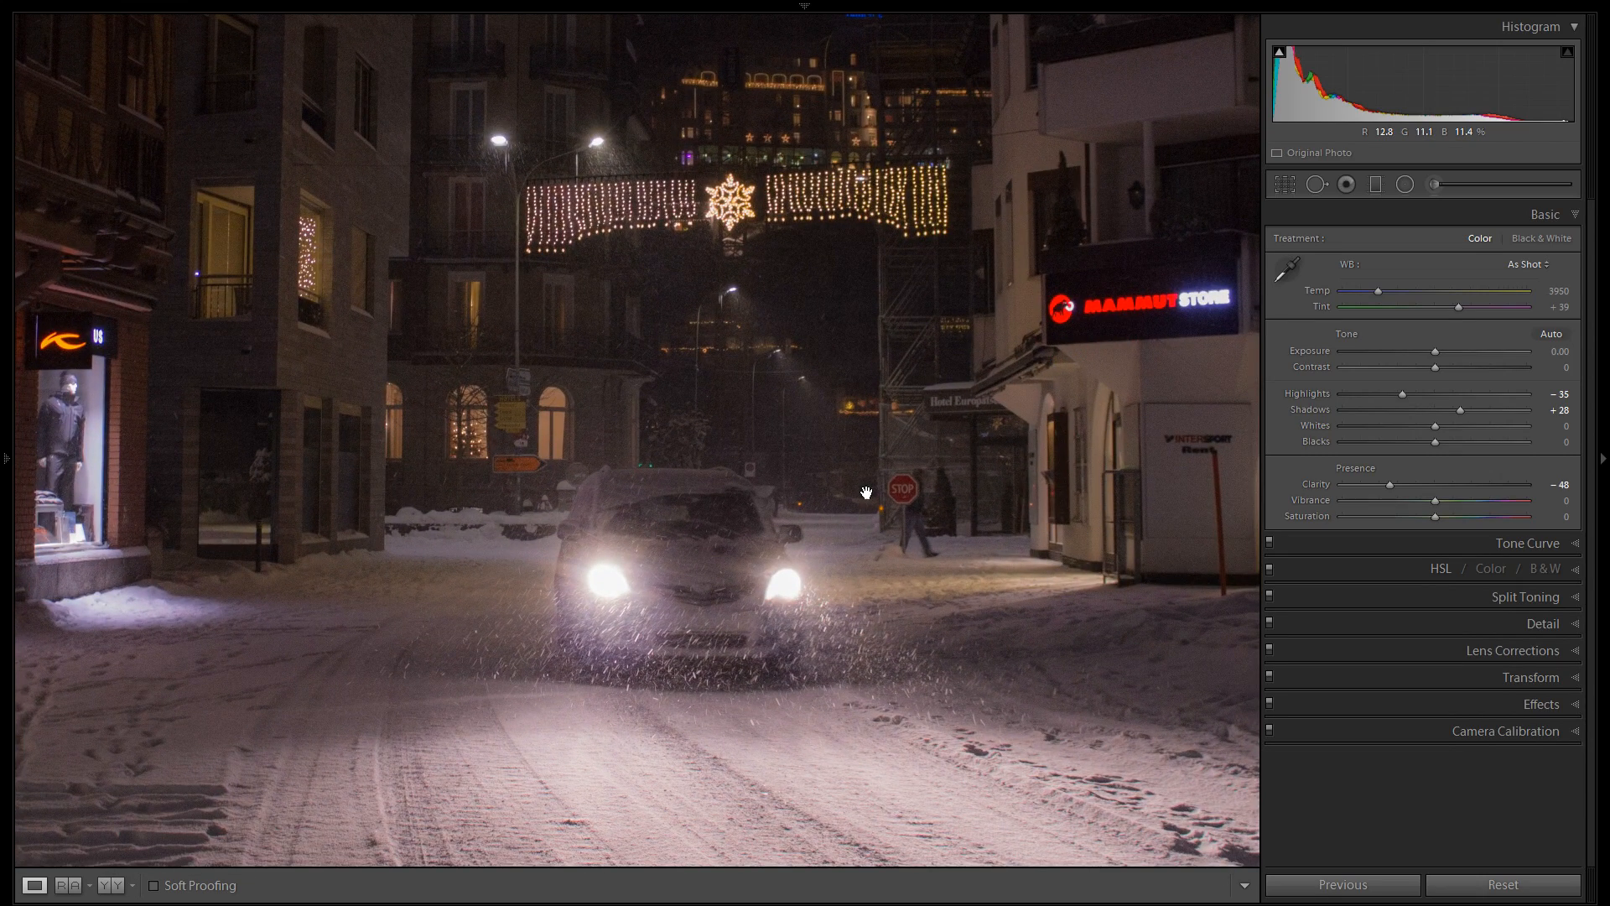
Set Clarity to -35 and Contrast to -11 to soften the snowy street photo.
drag(586, 221, 651, 335)
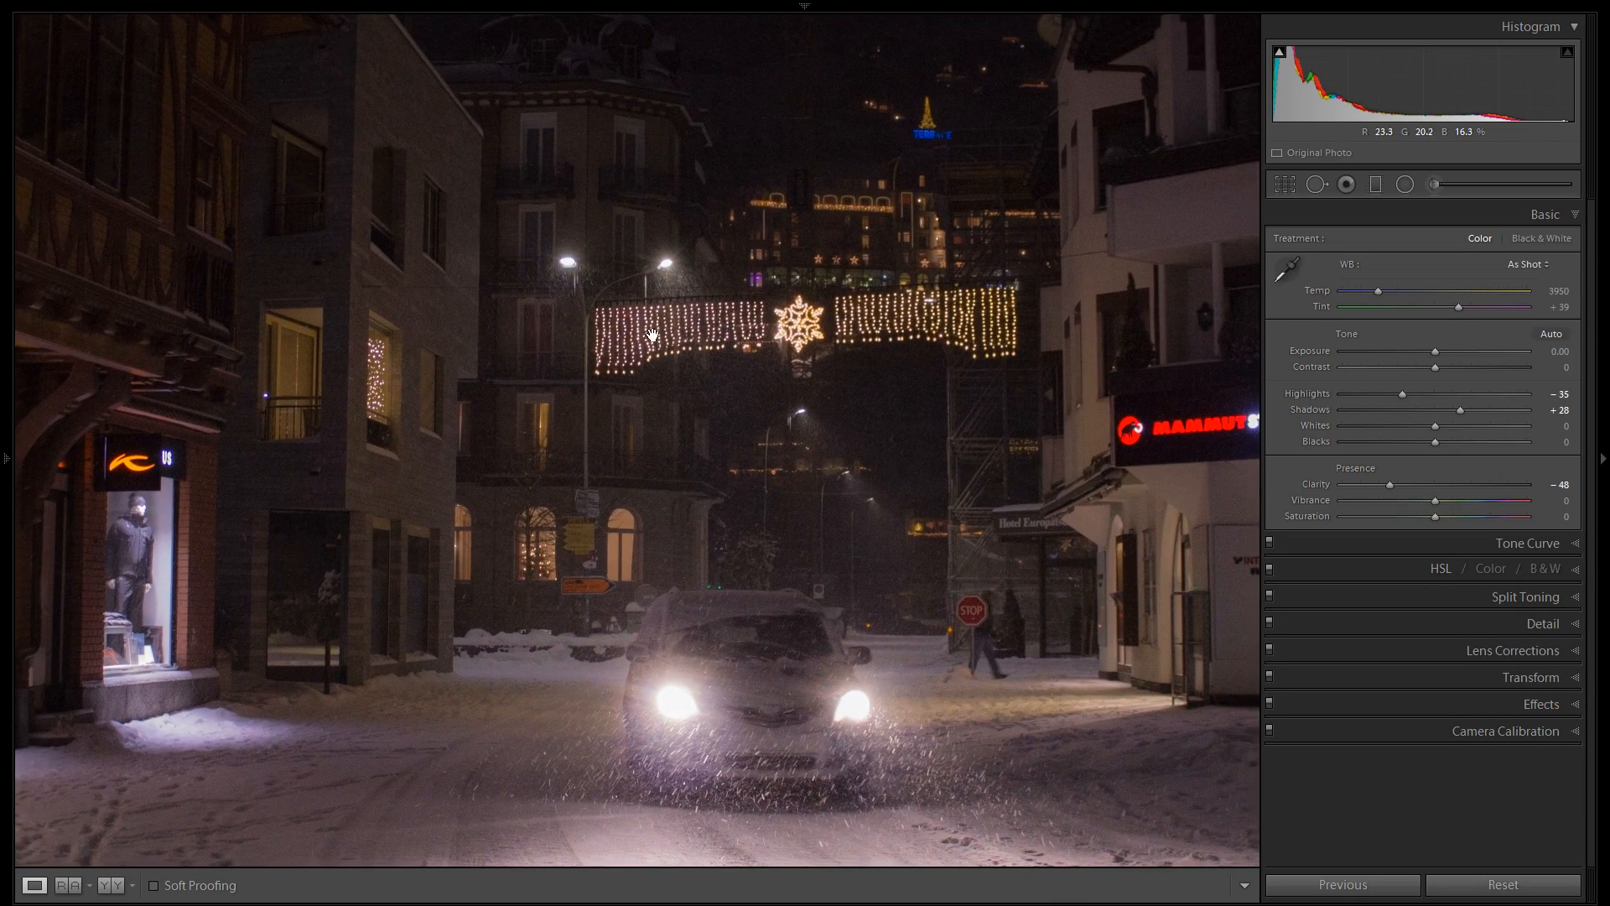
click(814, 319)
drag(1434, 484, 1403, 485)
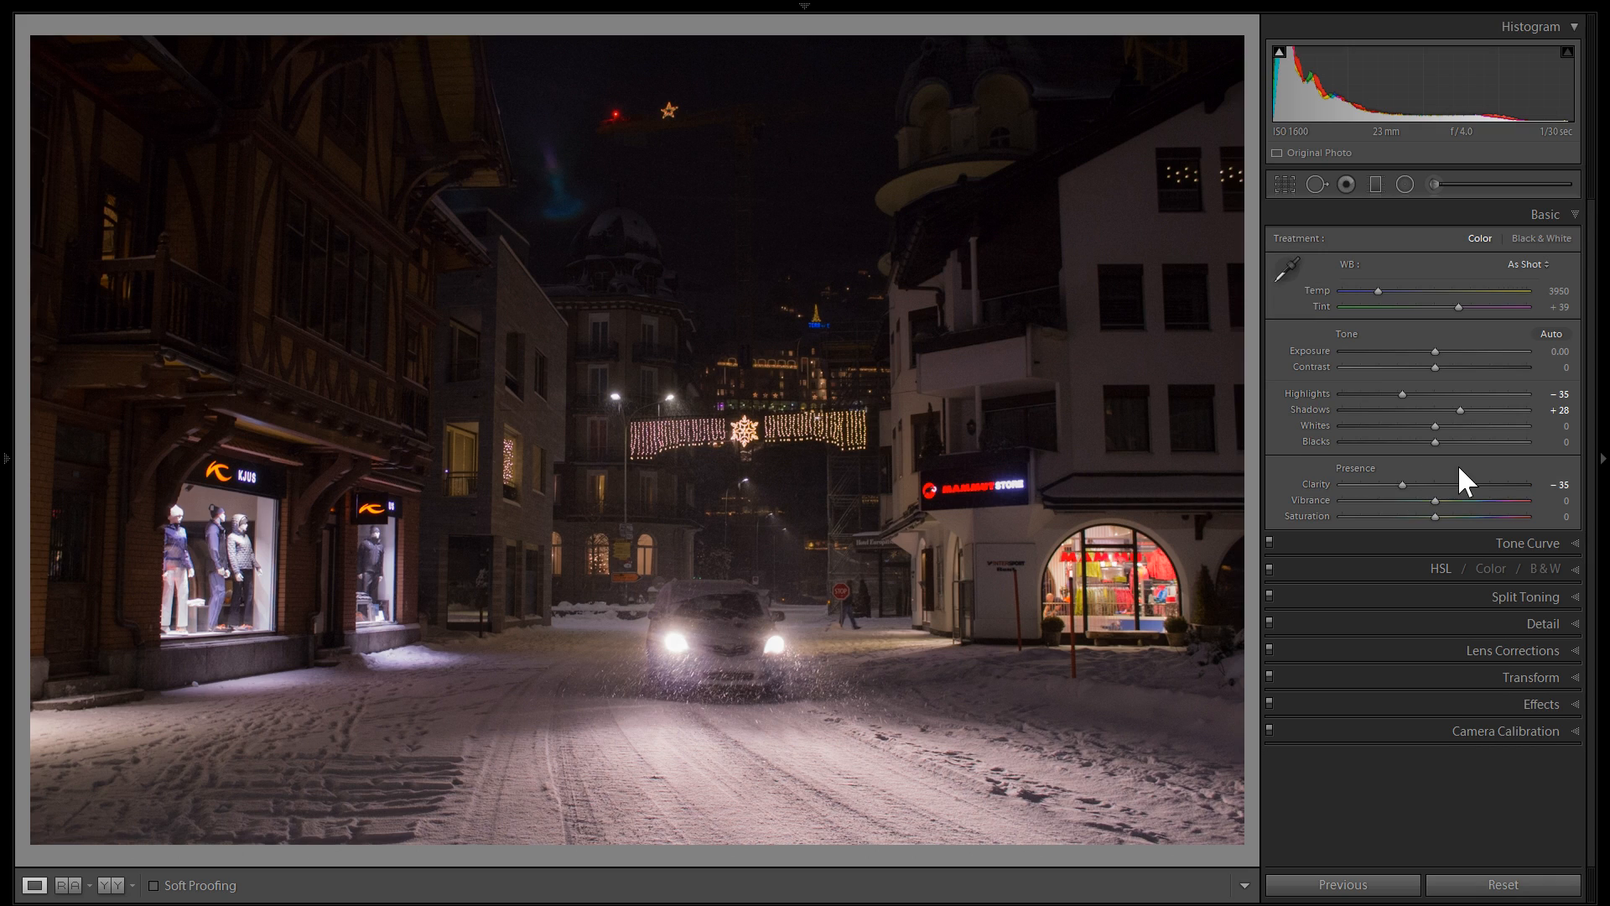
mouse_move(1437, 369)
mouse_down()
mouse_move(1398, 369)
mouse_move(1531, 368)
mouse_move(1424, 367)
mouse_up()
Cool the white balance to a Temp of 2996 and set Tint to +32.
click(1380, 290)
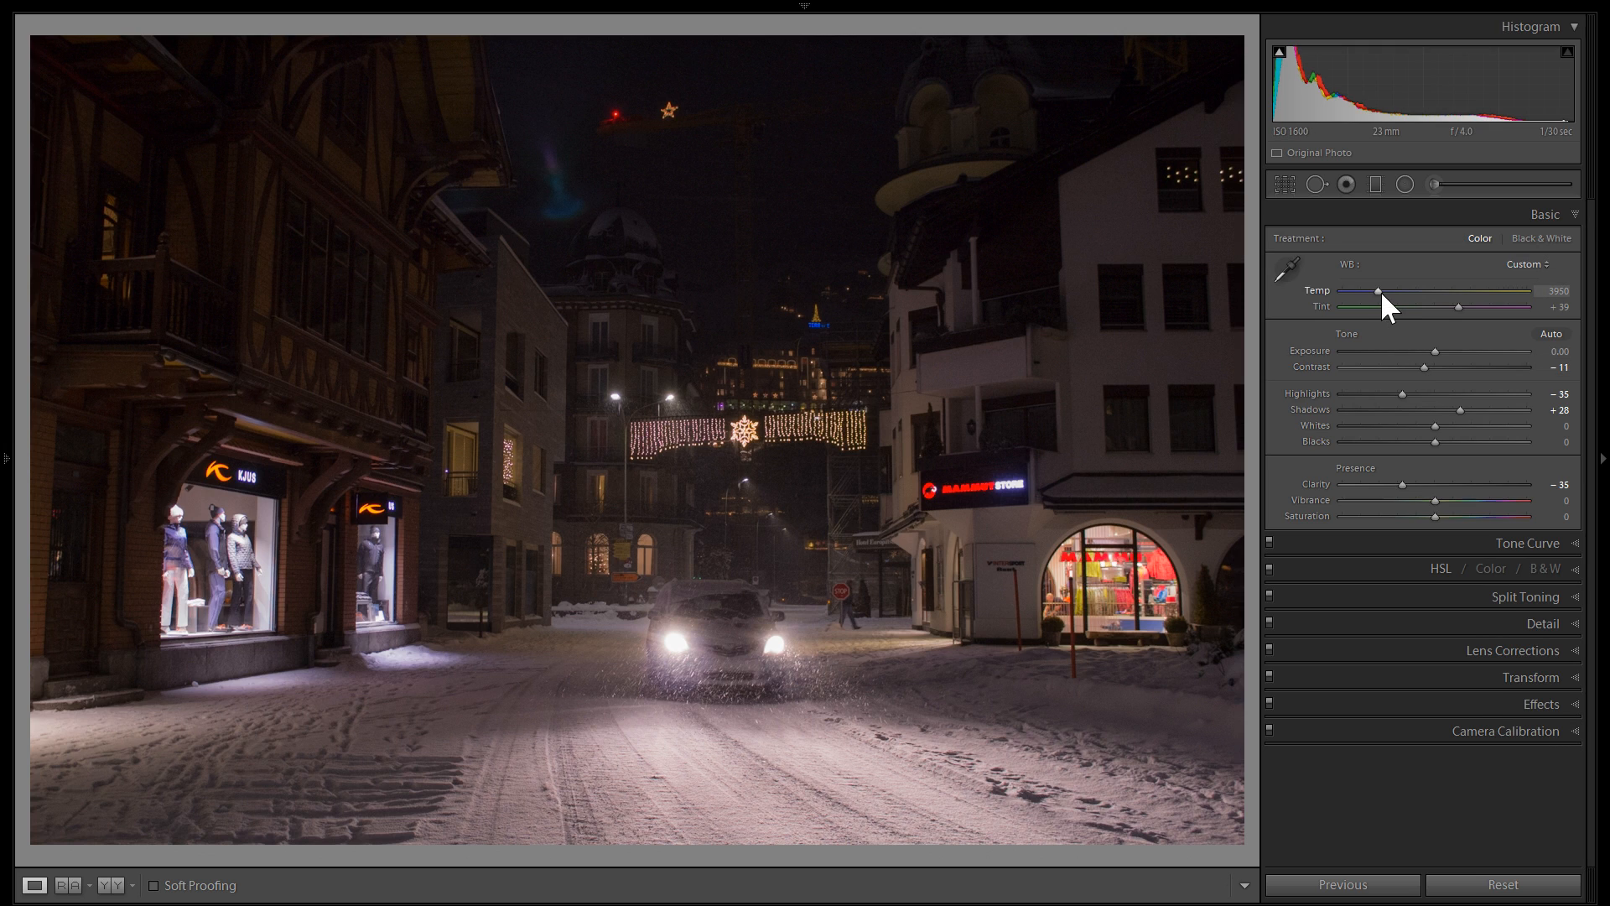
drag(1380, 289, 1362, 293)
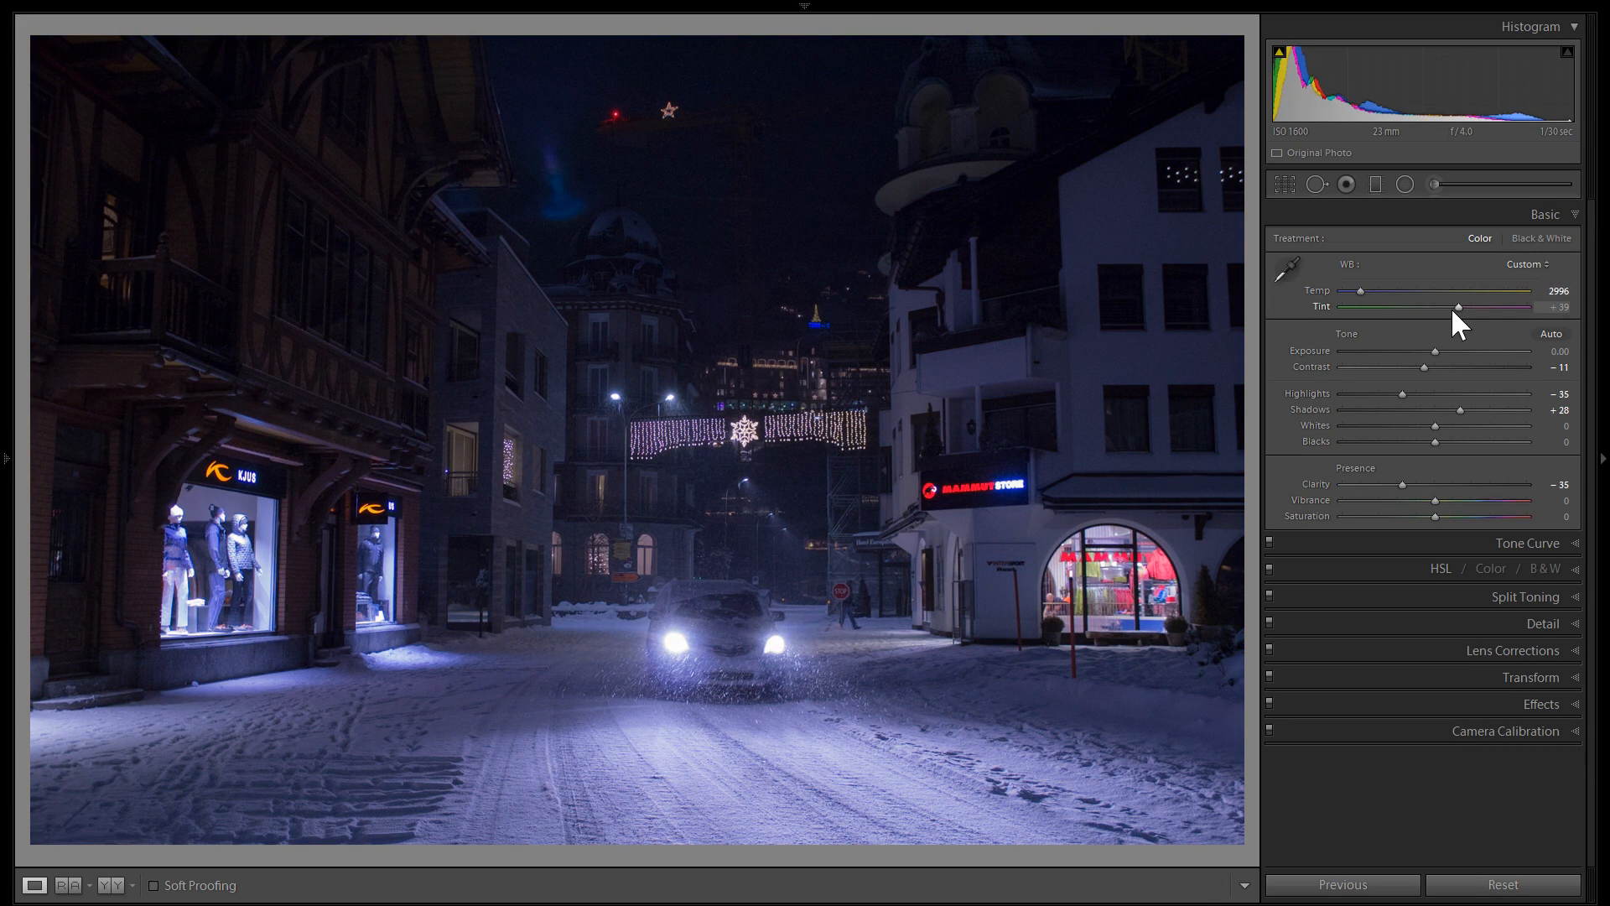
drag(1455, 307, 1454, 308)
Compare the photo before and after the edits side by side, examining the car and street lights up close.
key(y)
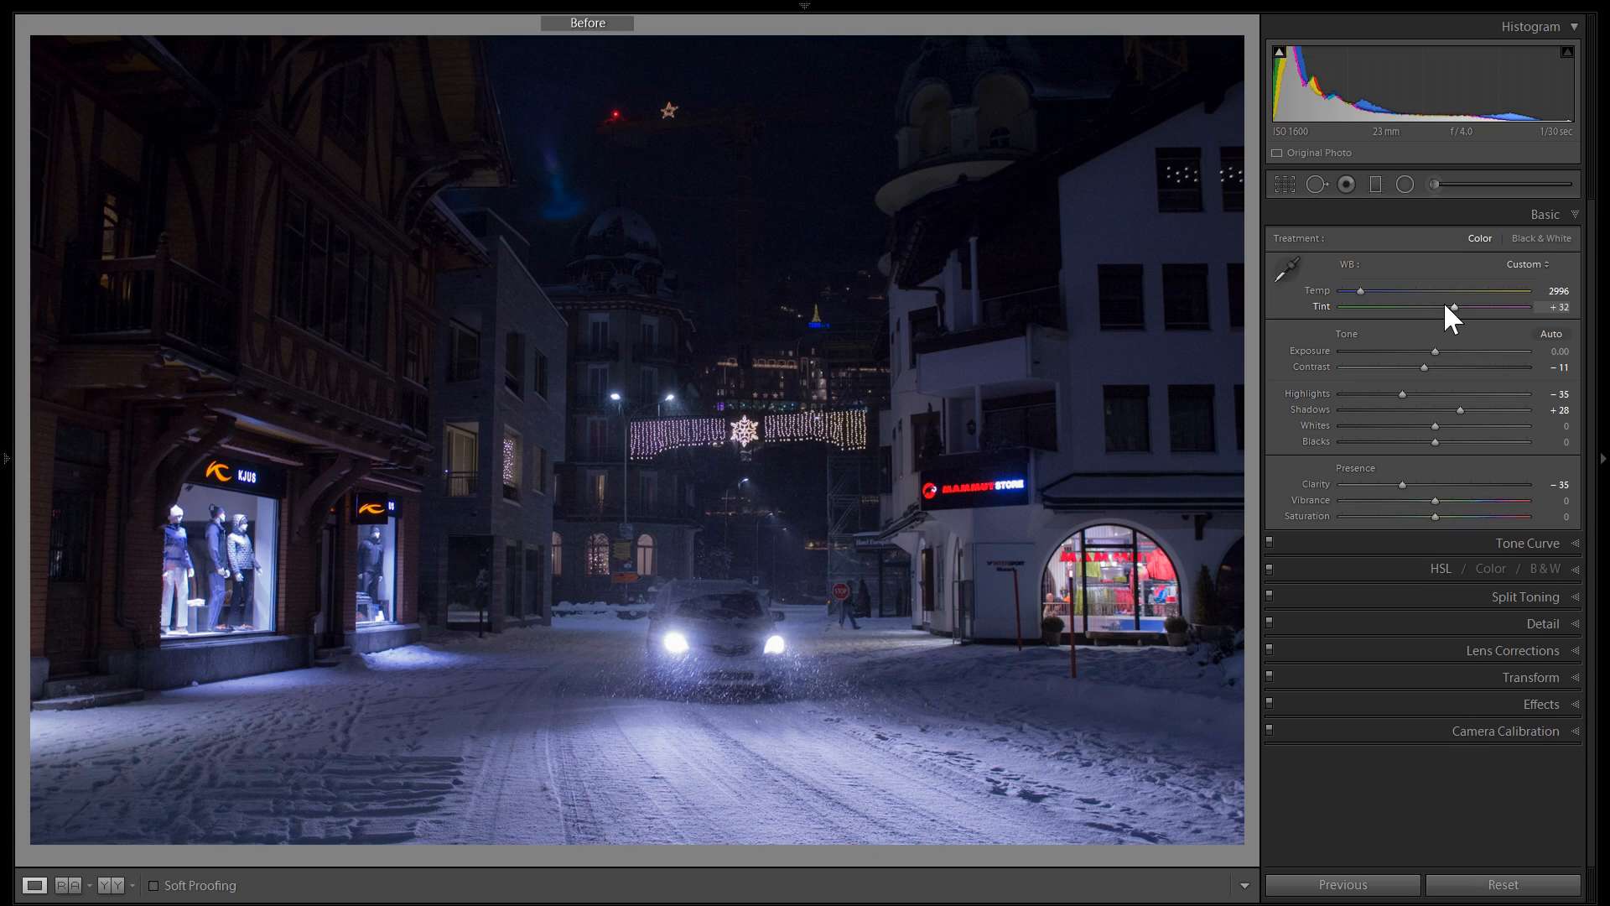
click(931, 478)
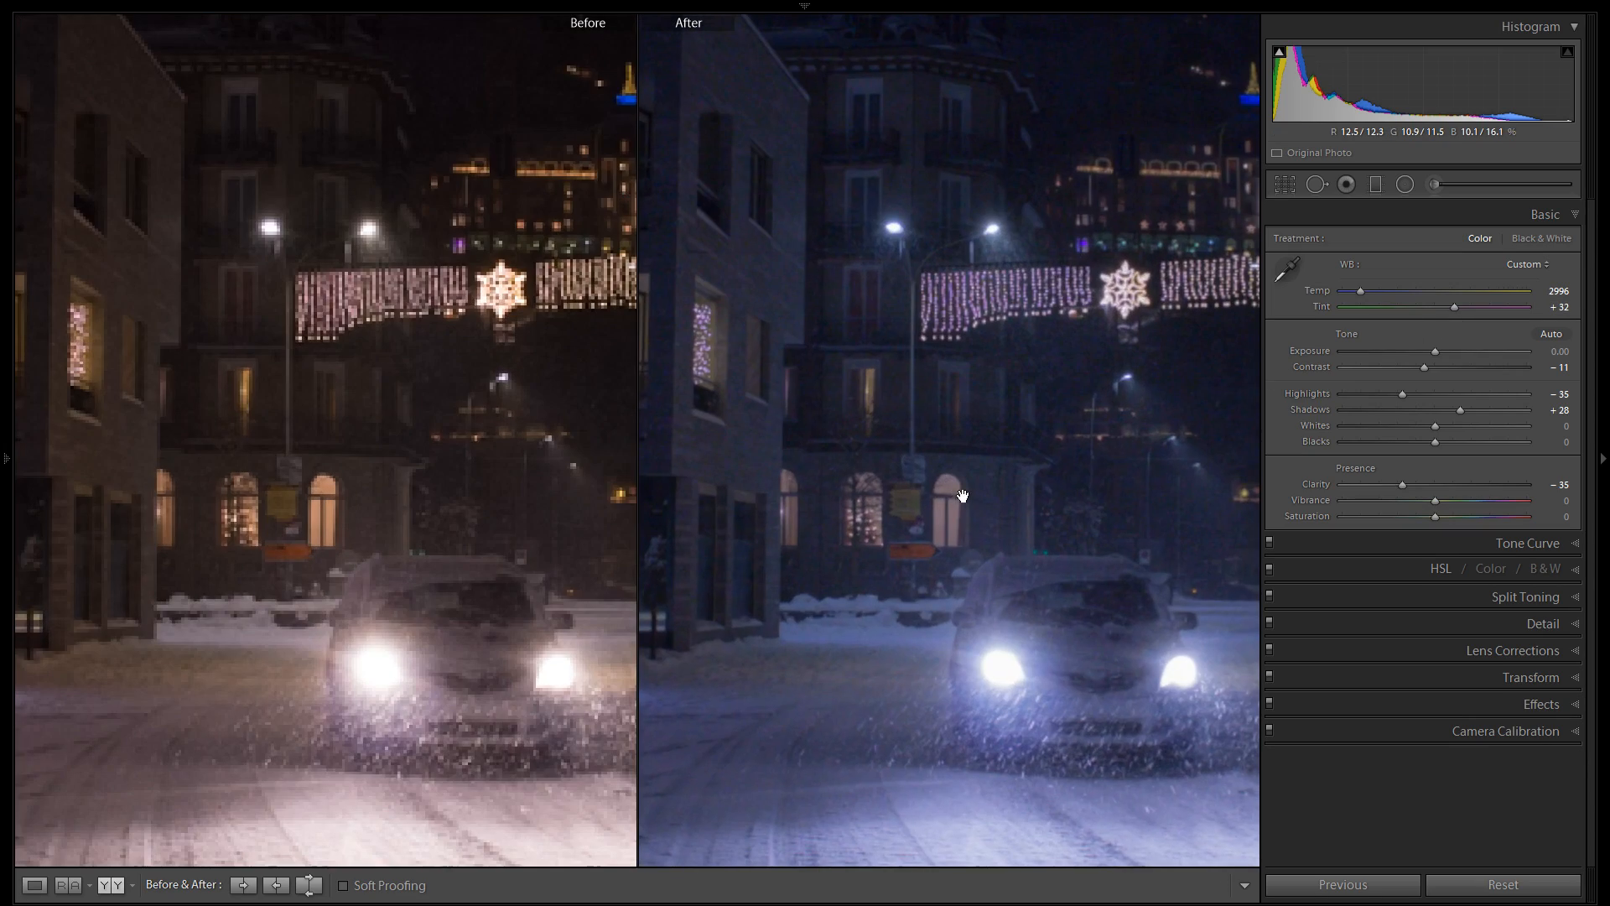
drag(1024, 229, 816, 427)
click(815, 427)
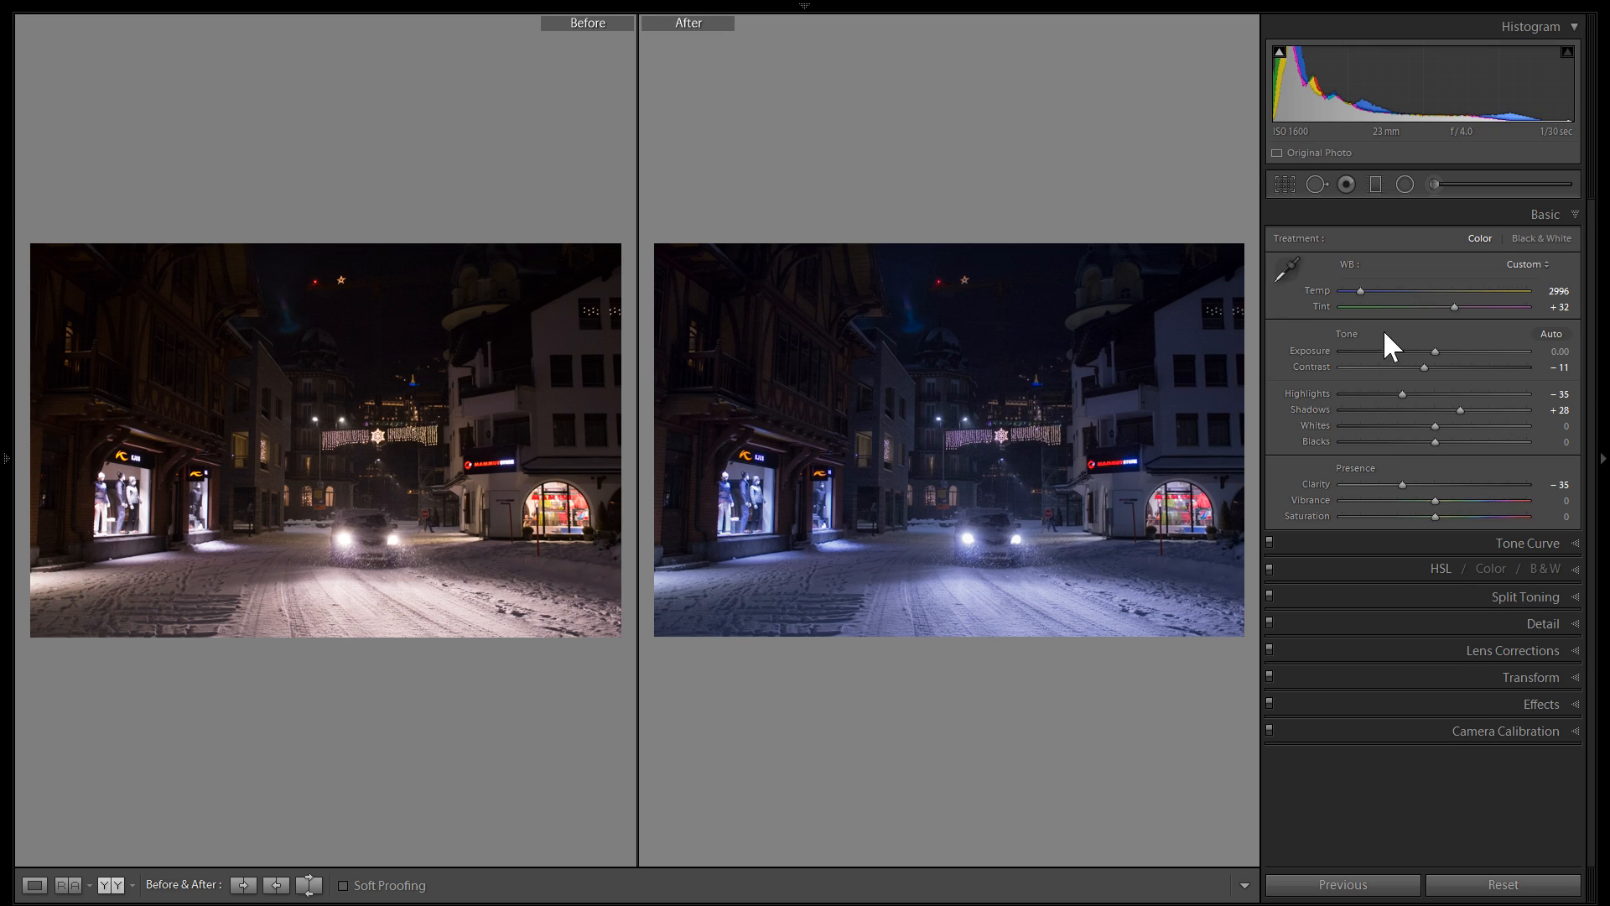
key(y)
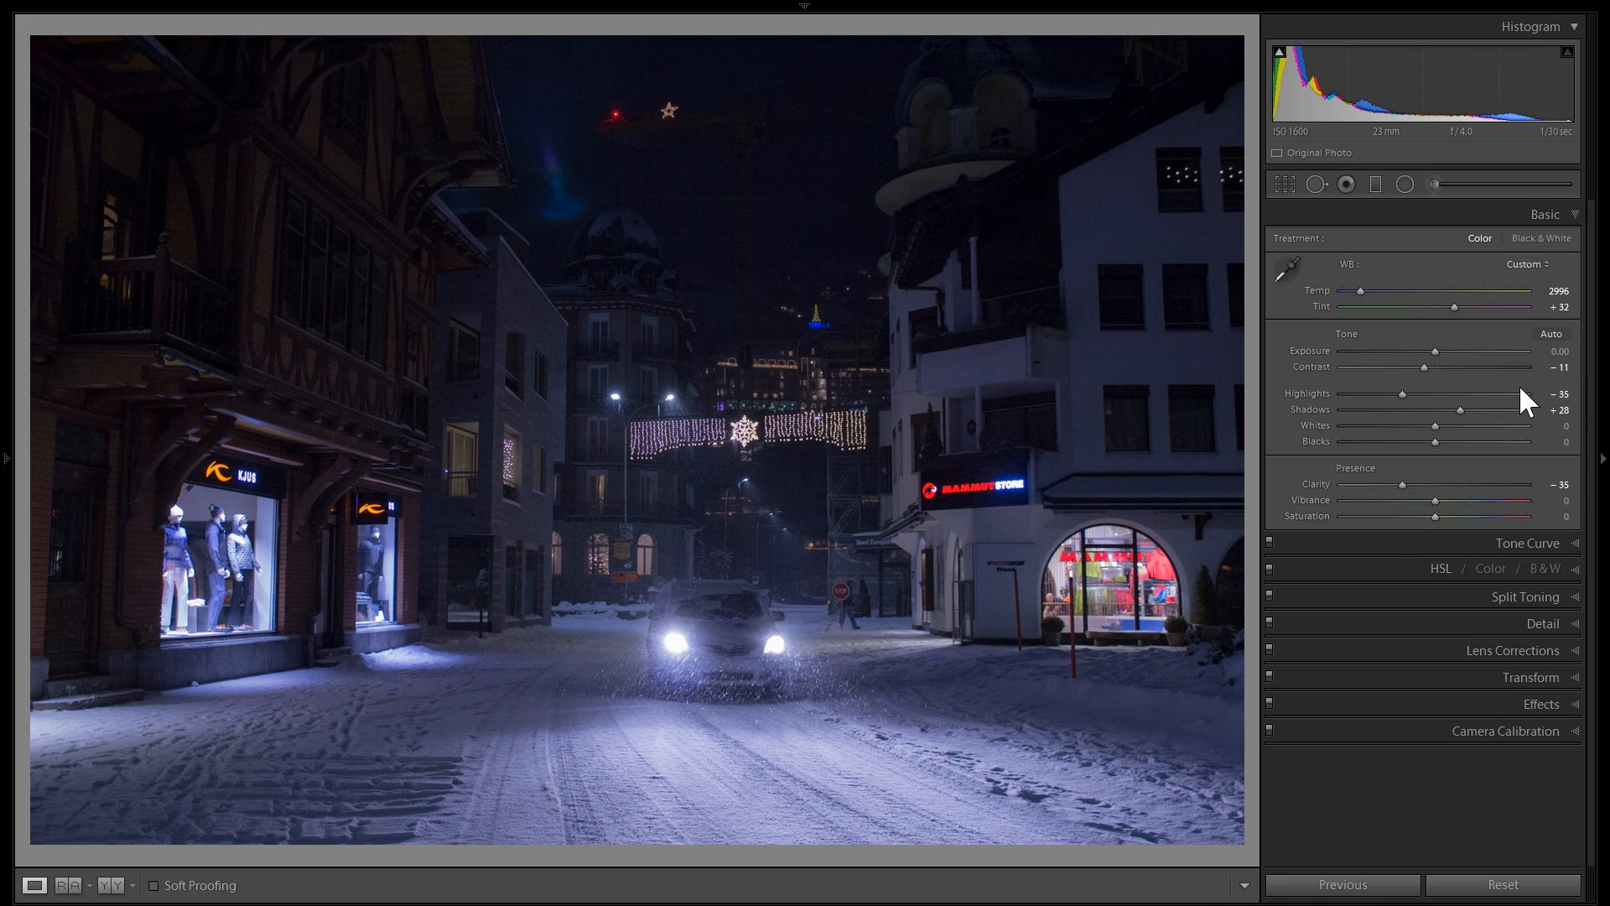
click(1412, 543)
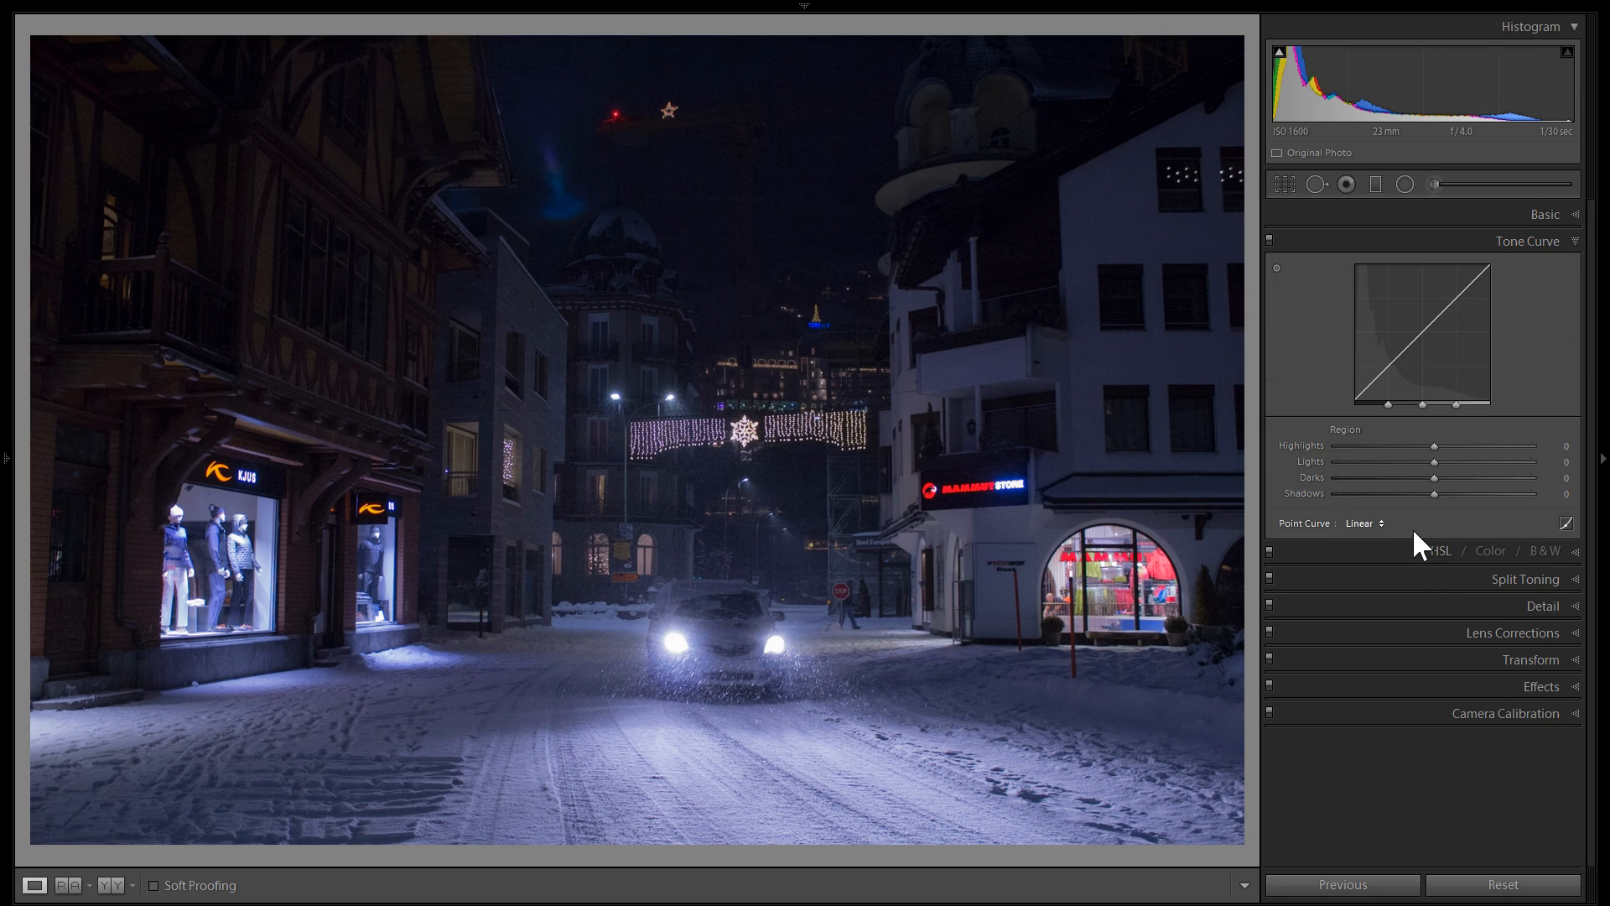
click(1359, 551)
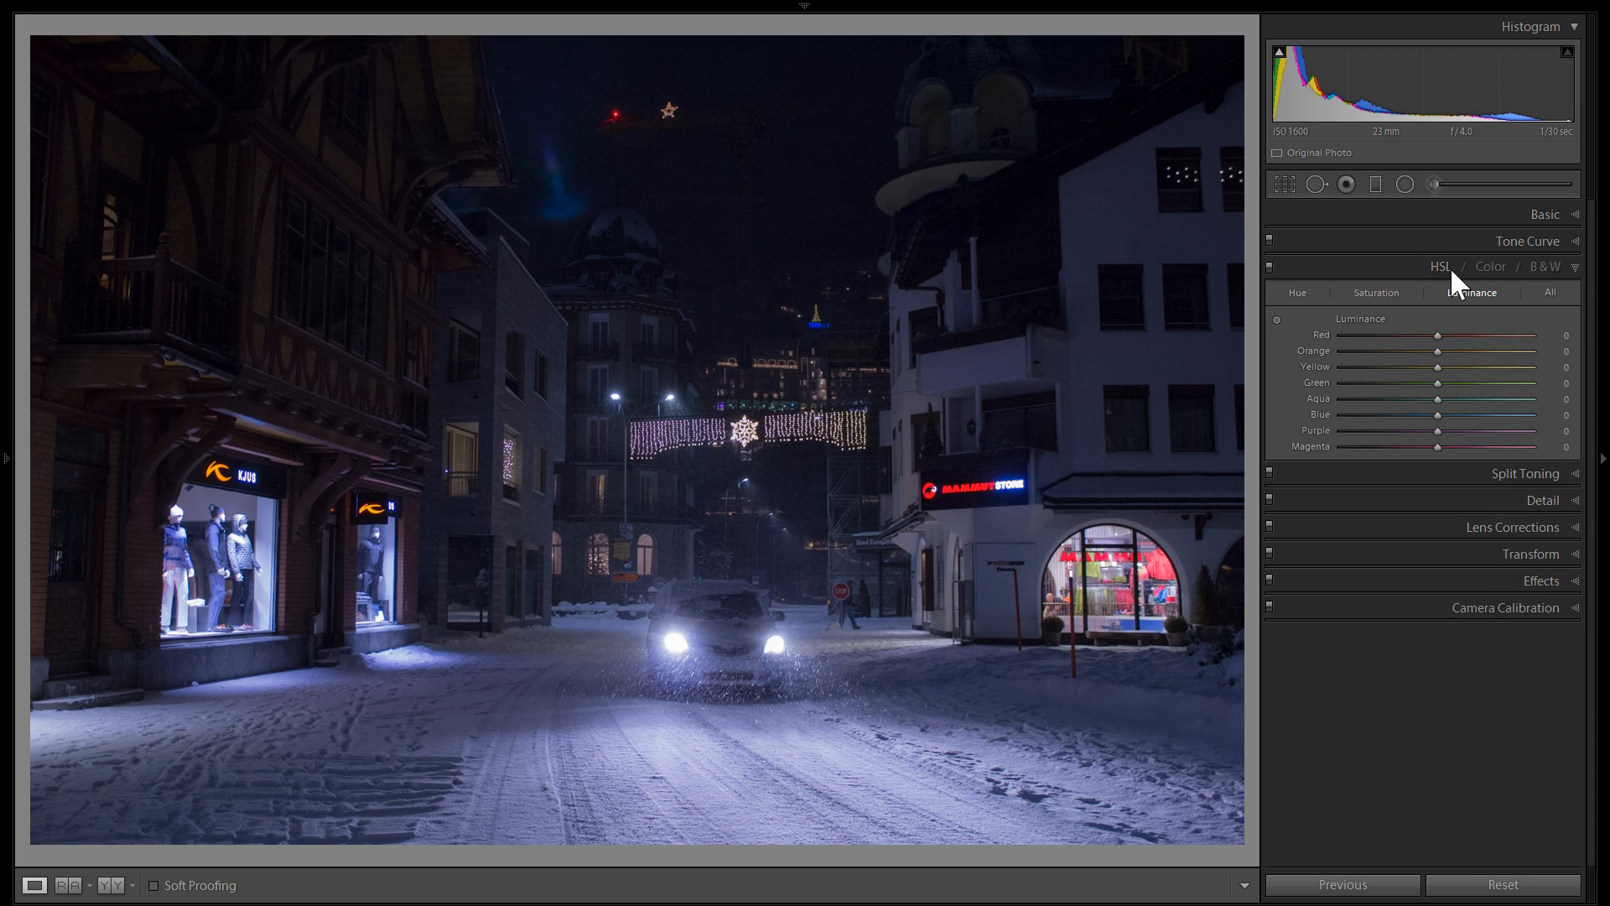
click(963, 465)
drag(670, 459, 1061, 376)
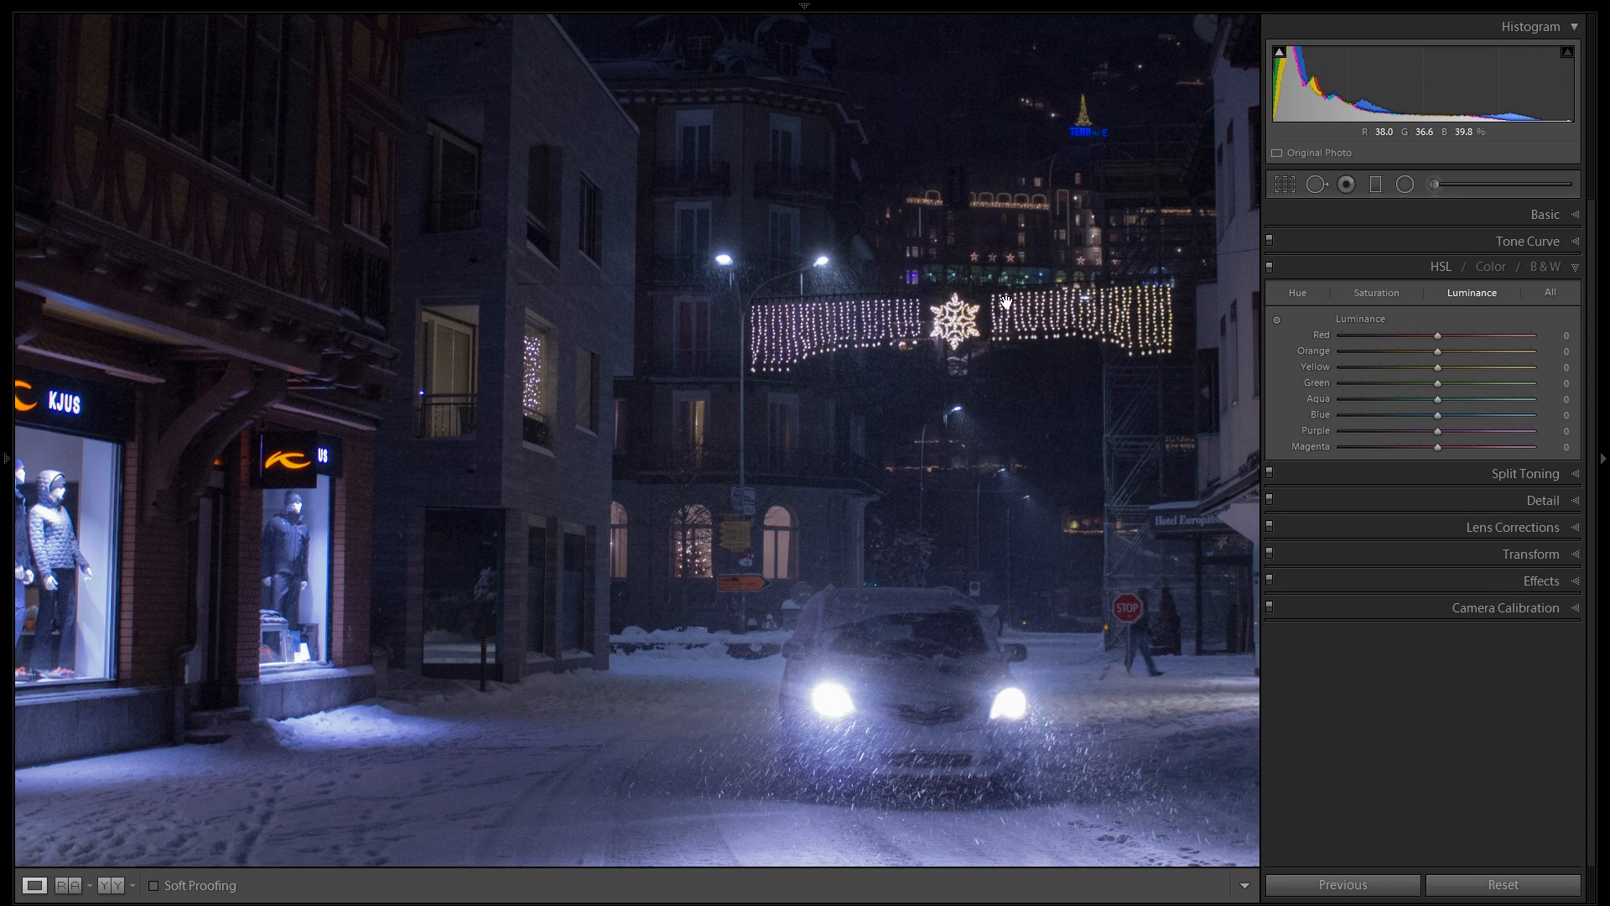
click(1029, 305)
Split tone the highlights a warm yellow with Hue 53 and Saturation 81.
click(1305, 473)
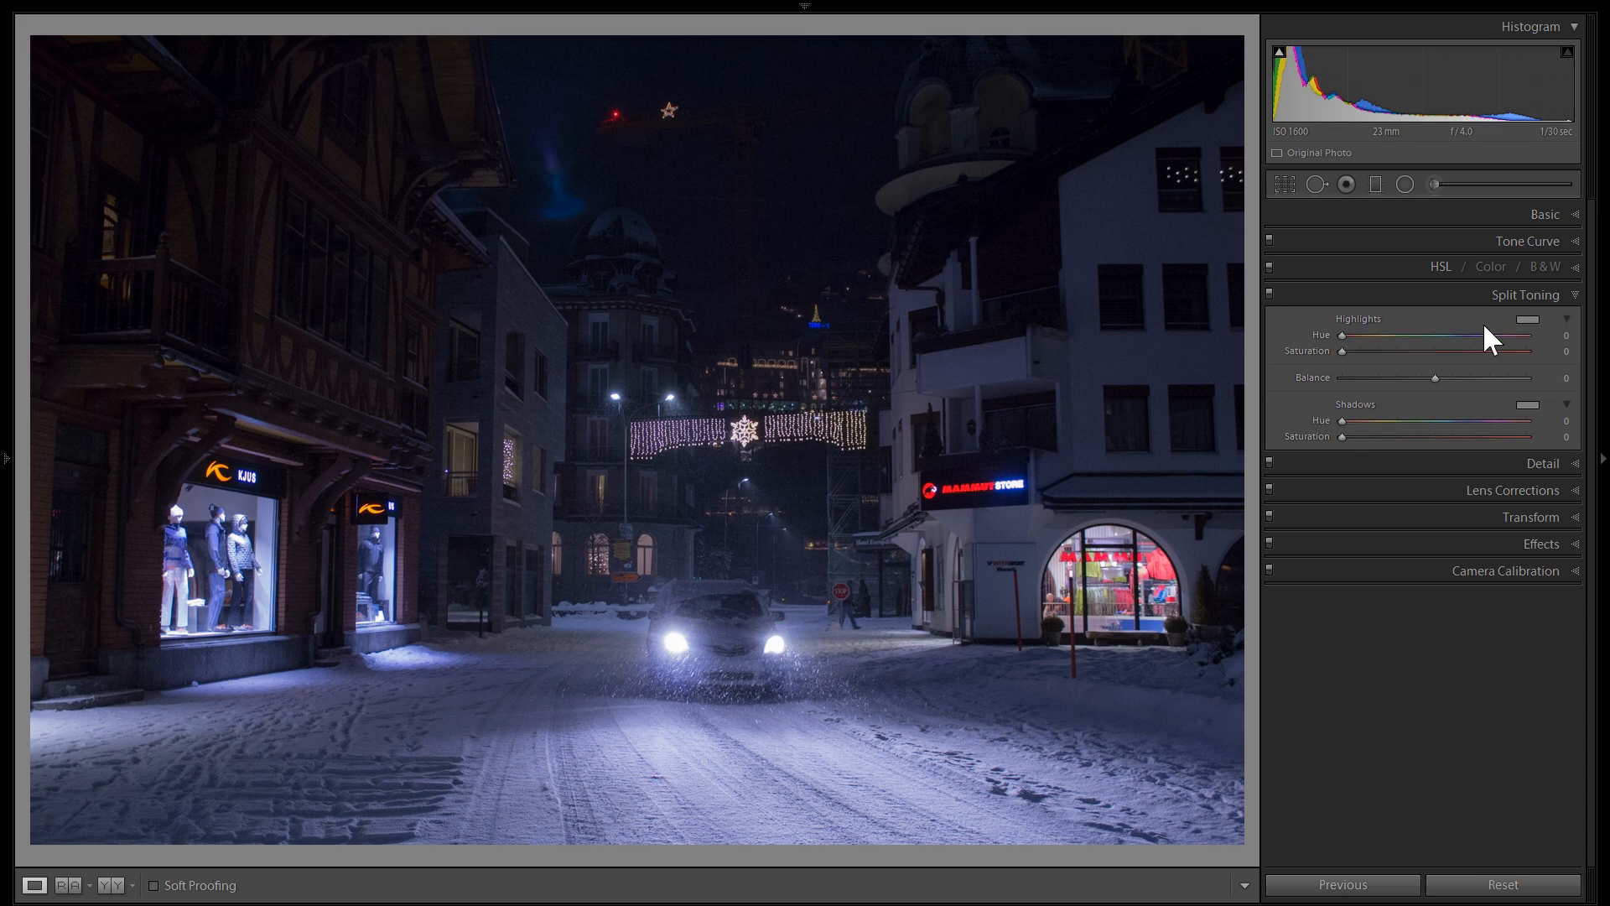
click(1527, 319)
drag(1288, 351, 1227, 334)
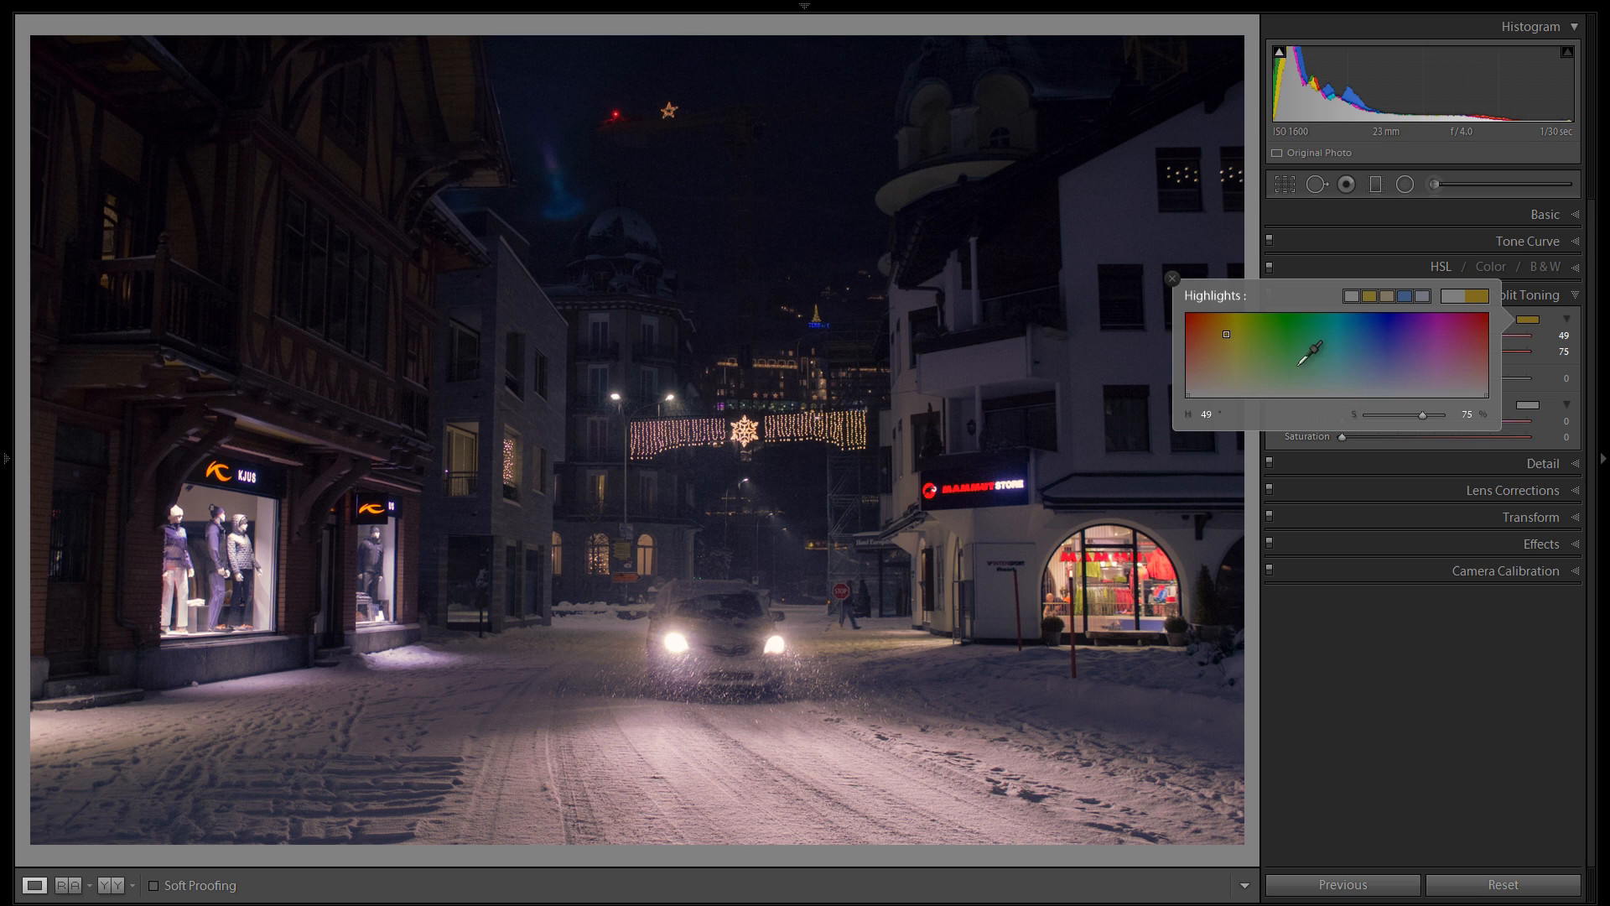
mouse_move(1430, 414)
mouse_down()
mouse_move(1362, 414)
mouse_move(1450, 414)
mouse_move(1424, 413)
mouse_up()
click(1172, 278)
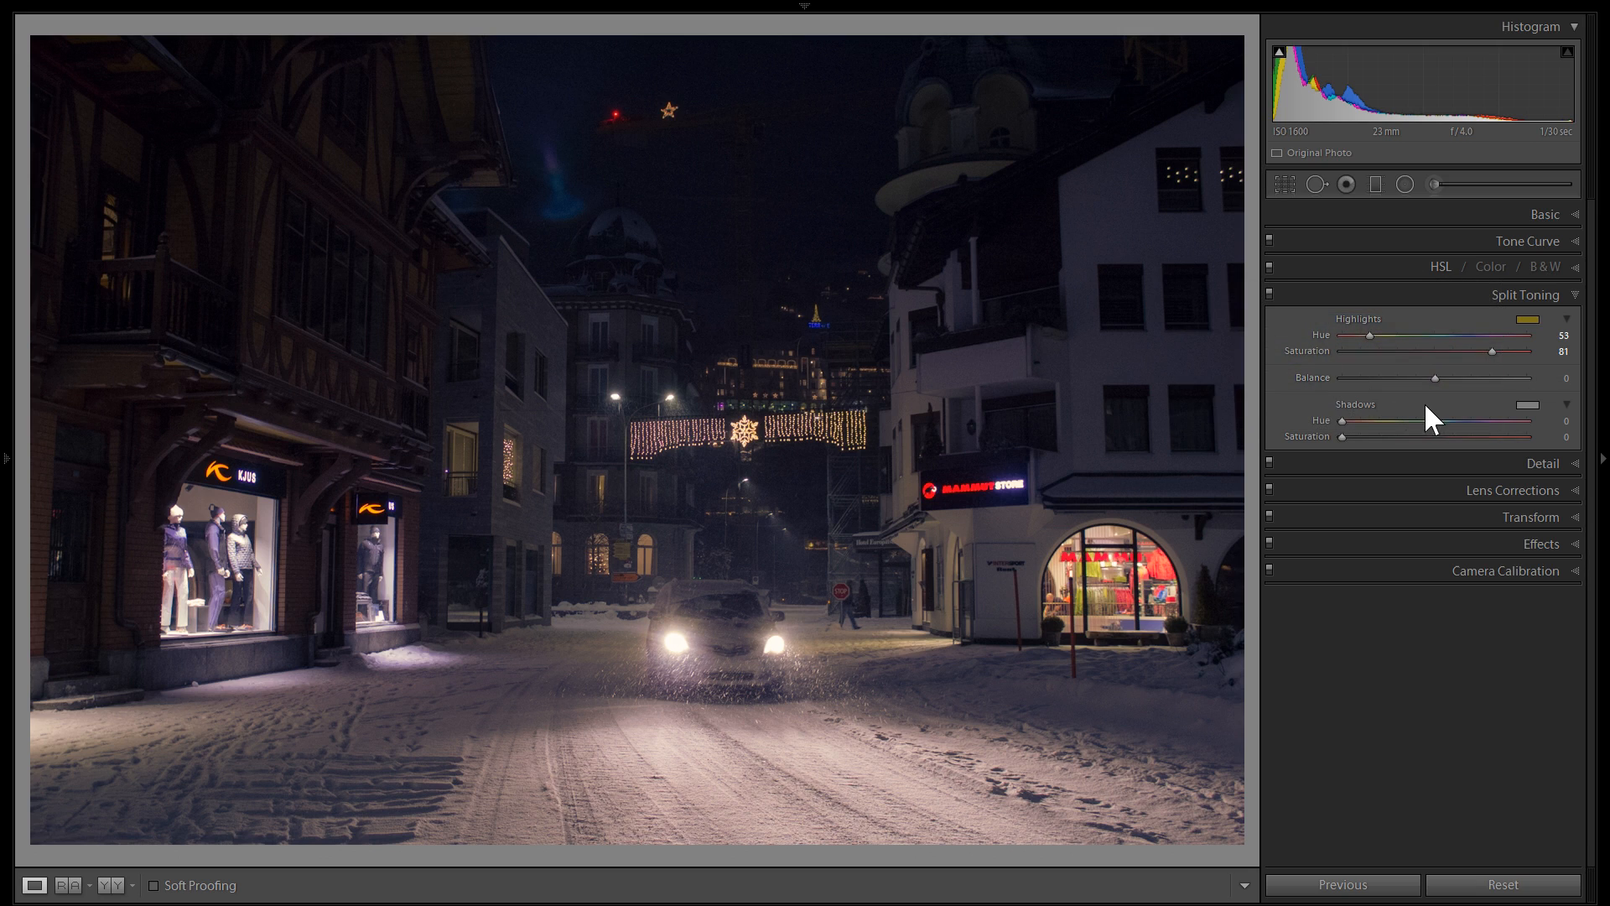
Toggle the split toning off and on to check the warm highlights on the snow and car headlights.
click(1268, 290)
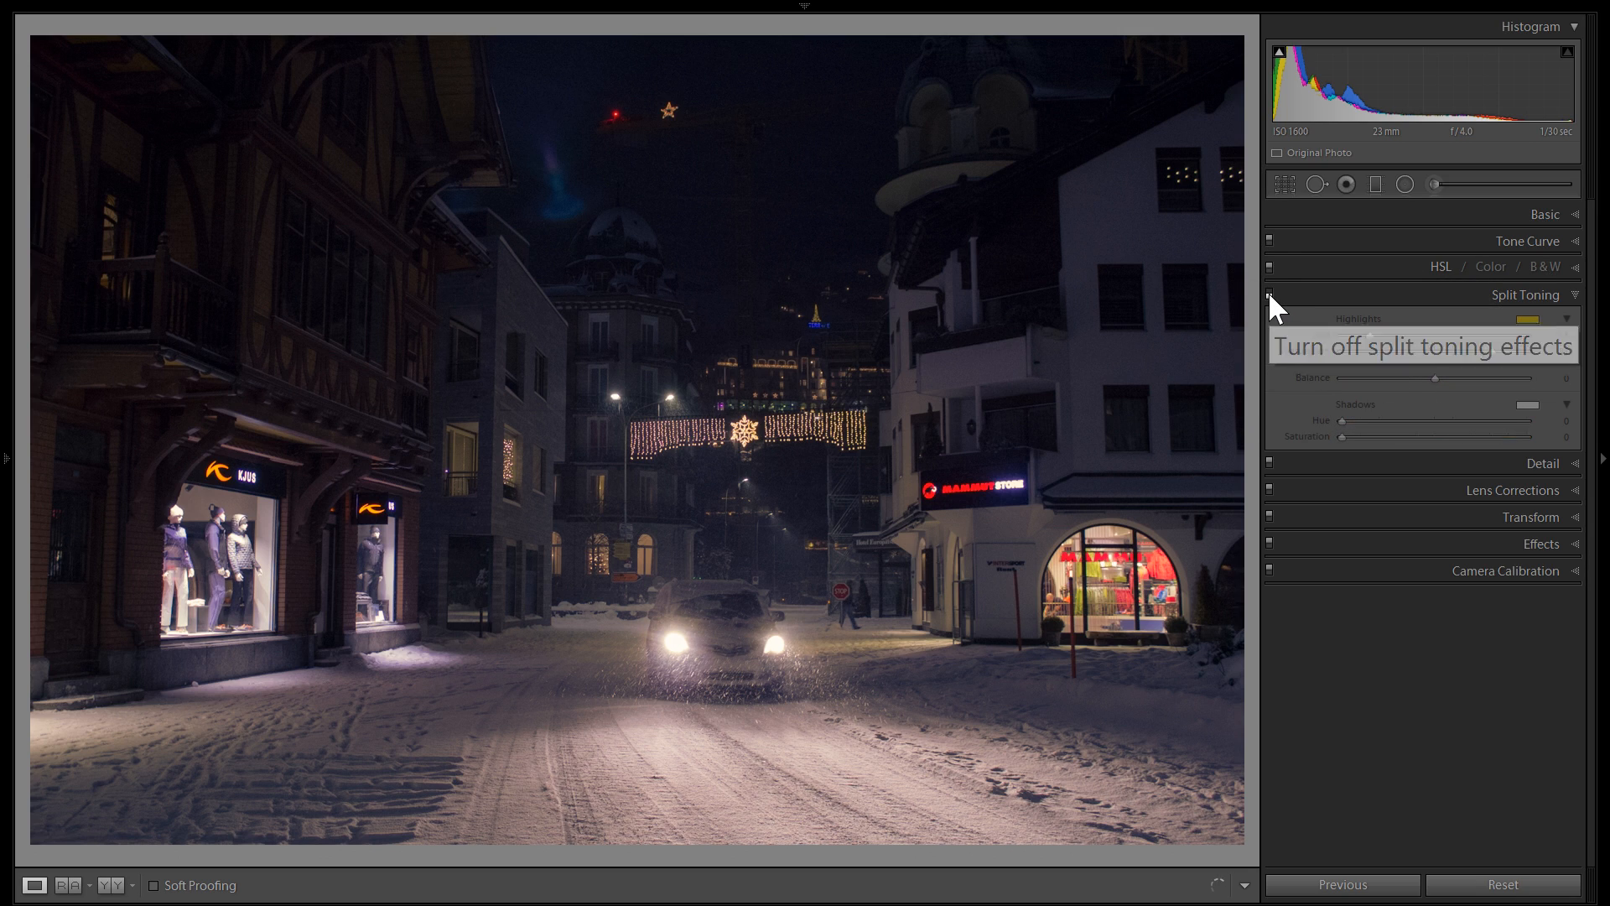
click(1269, 293)
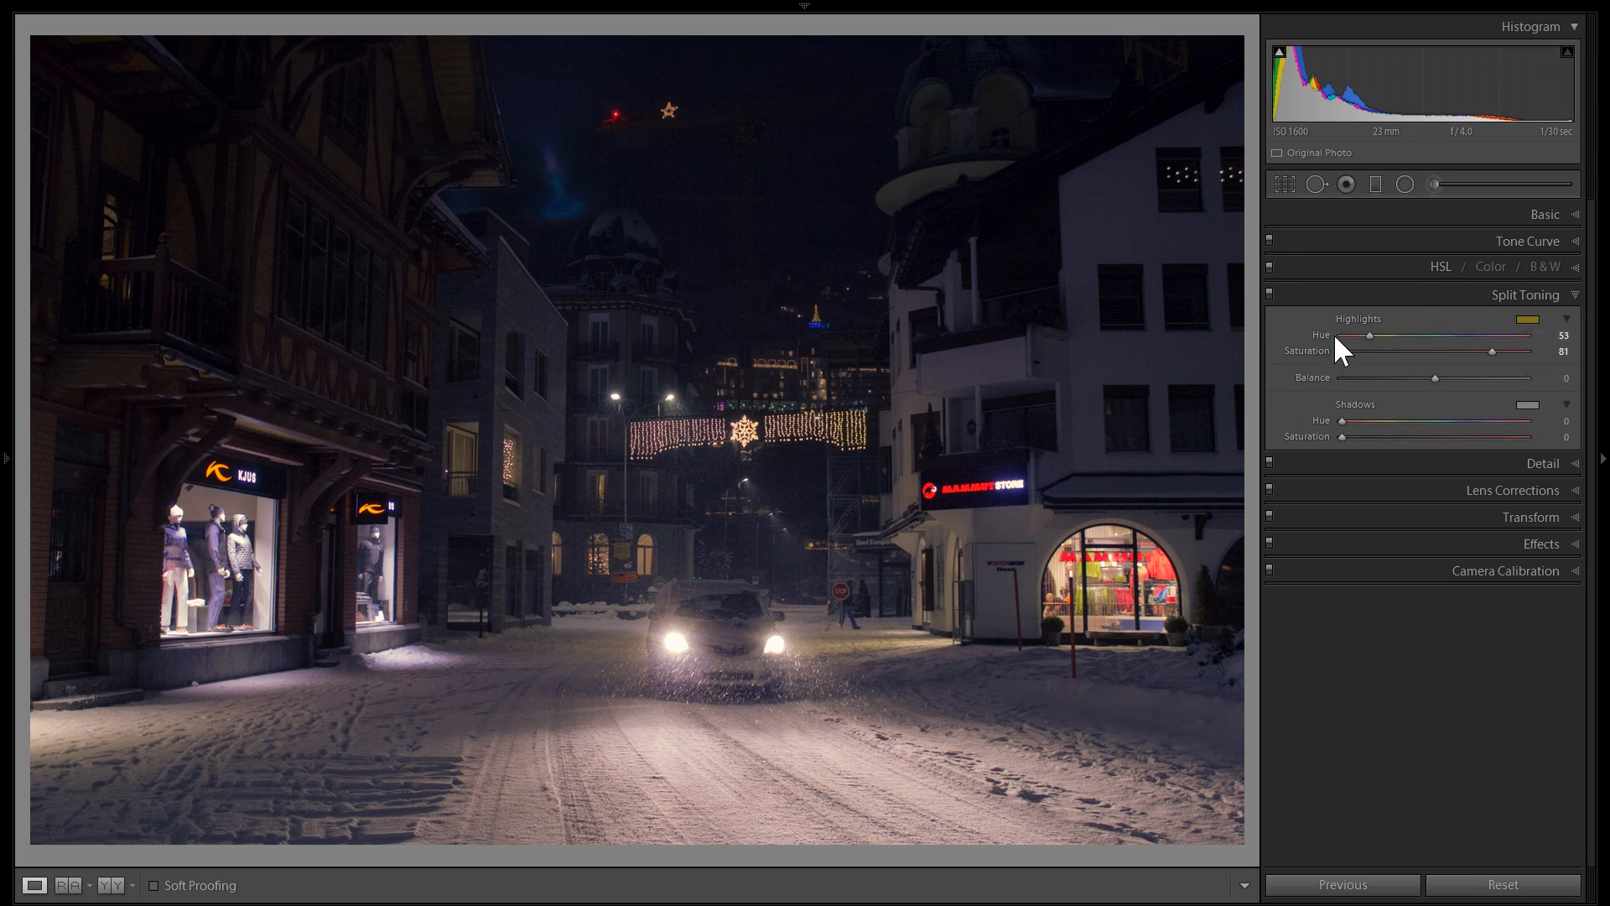
click(763, 737)
drag(764, 738, 873, 563)
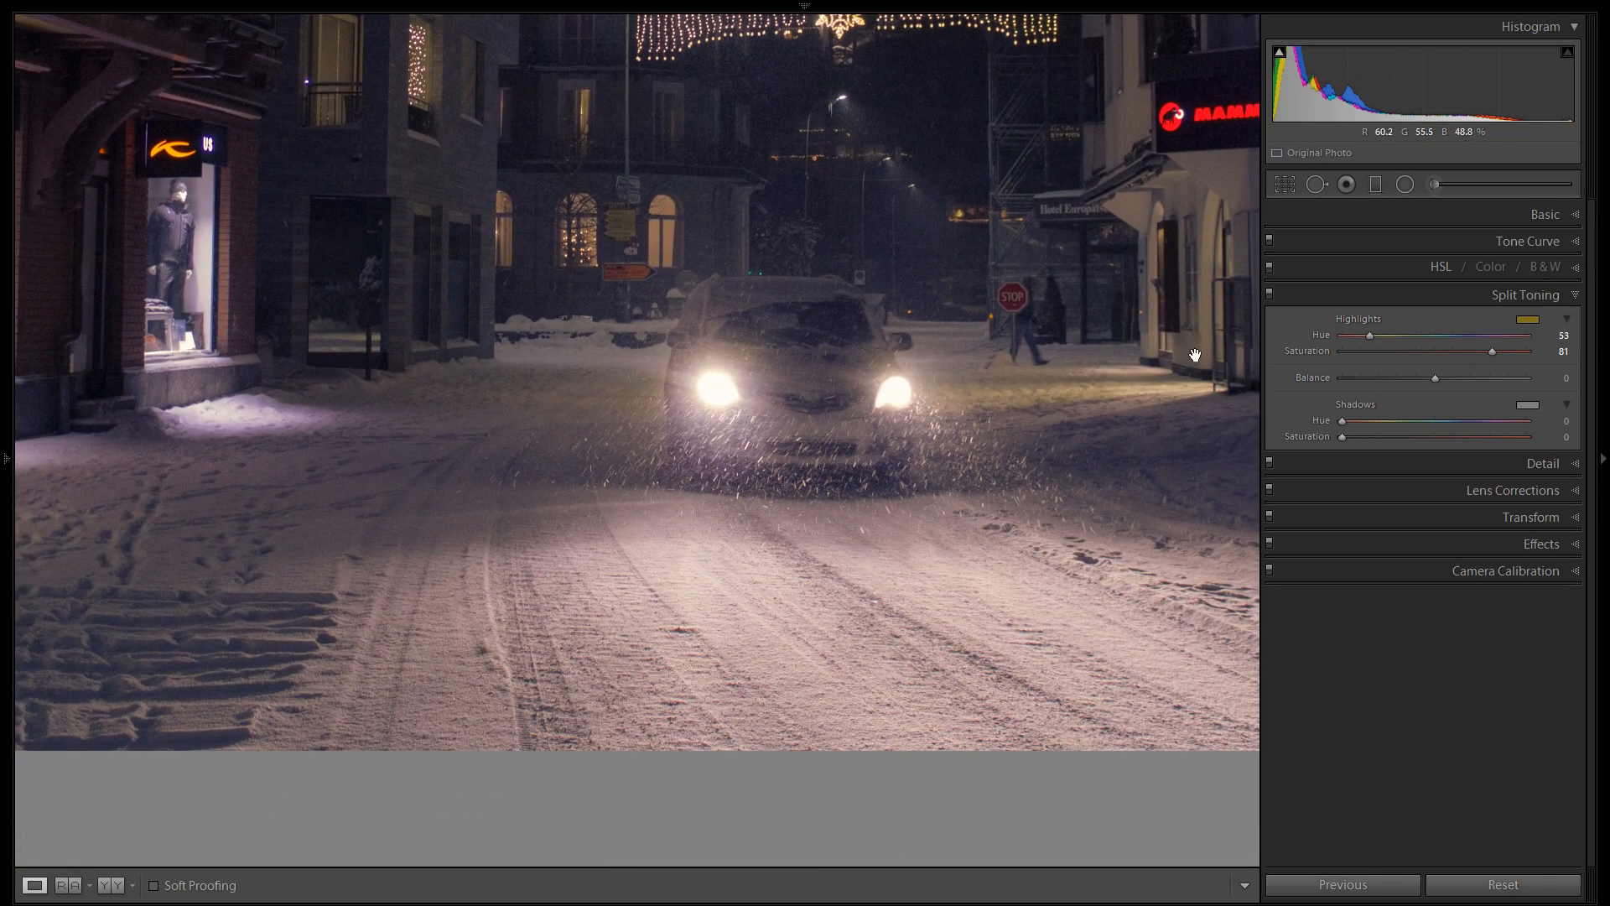
click(1268, 292)
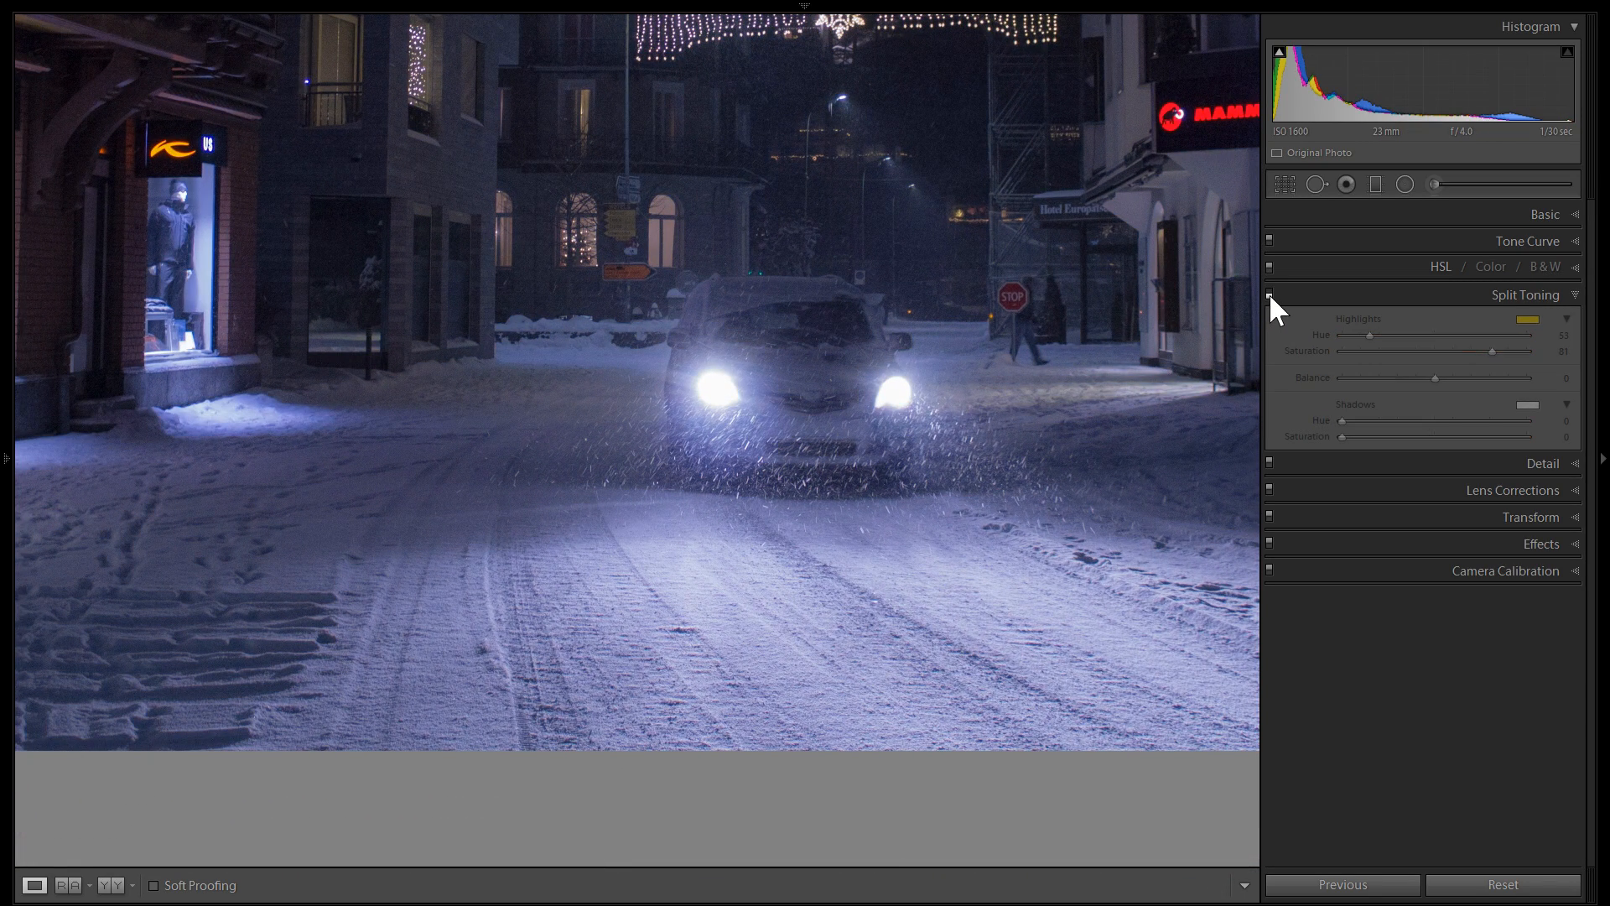
click(1270, 290)
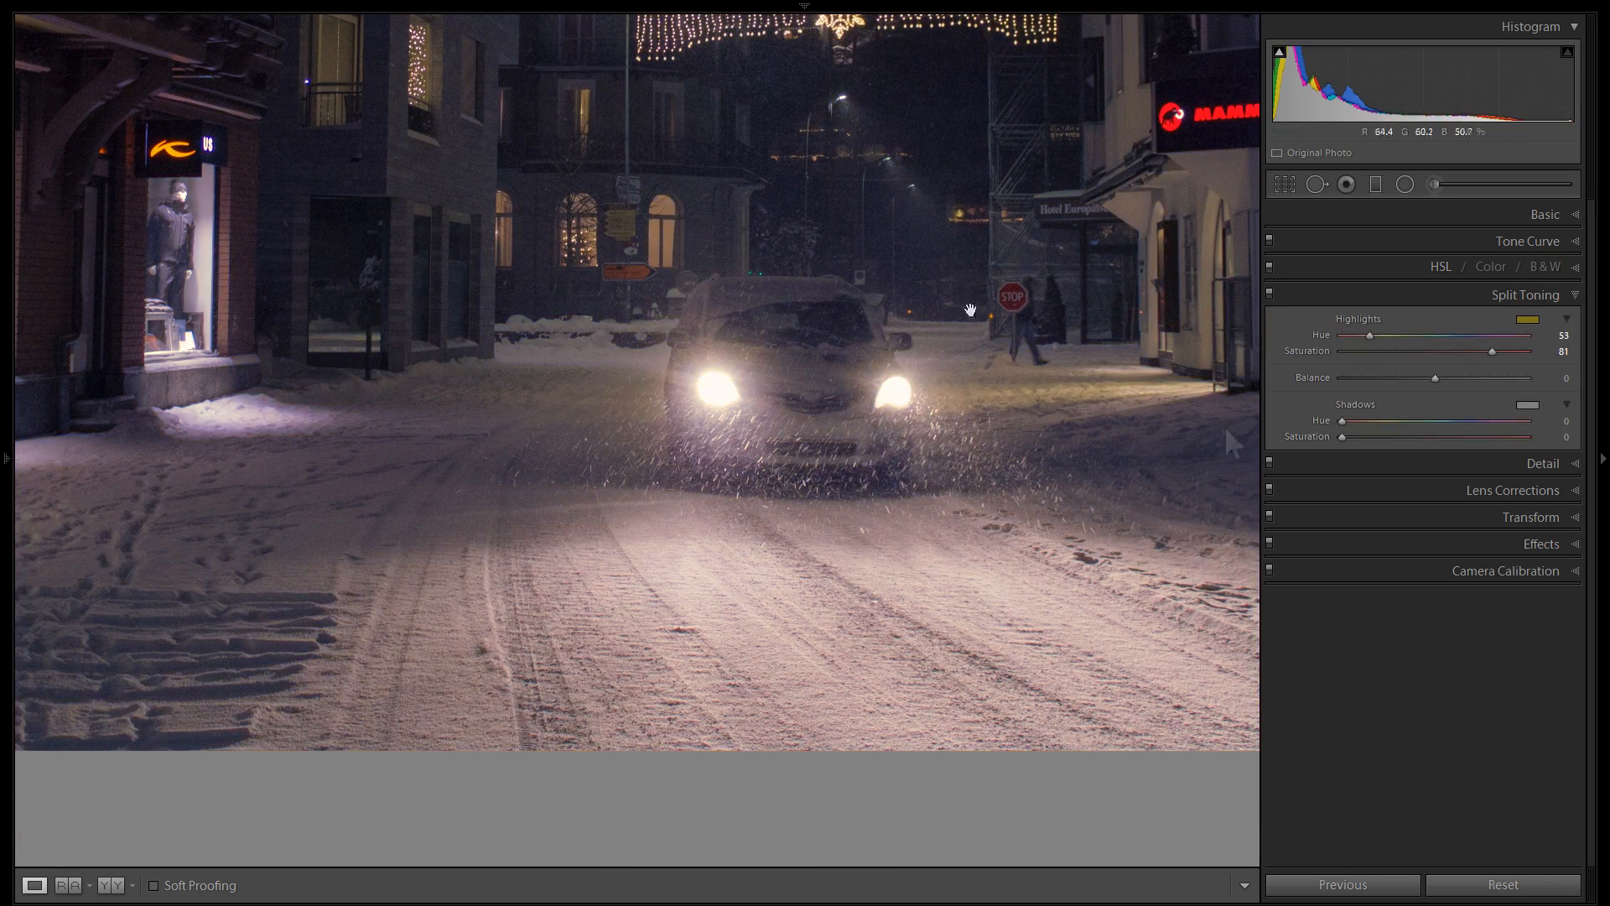
click(1053, 347)
click(1098, 394)
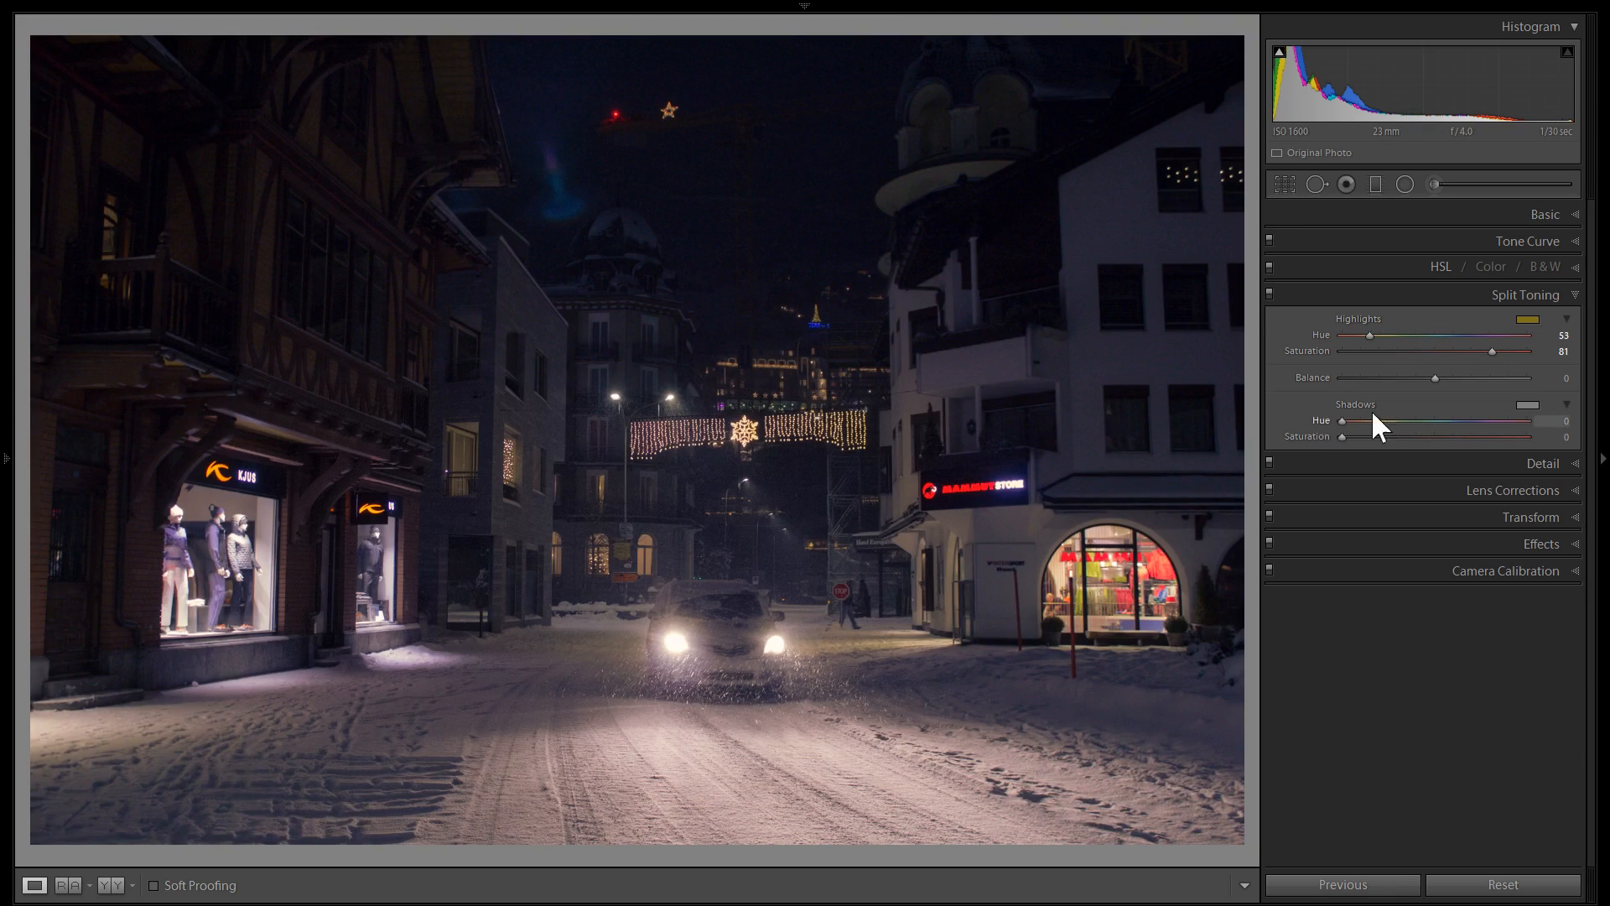
Split tone the shadows a subtle blue with Hue 210 and Saturation 7.
click(1525, 405)
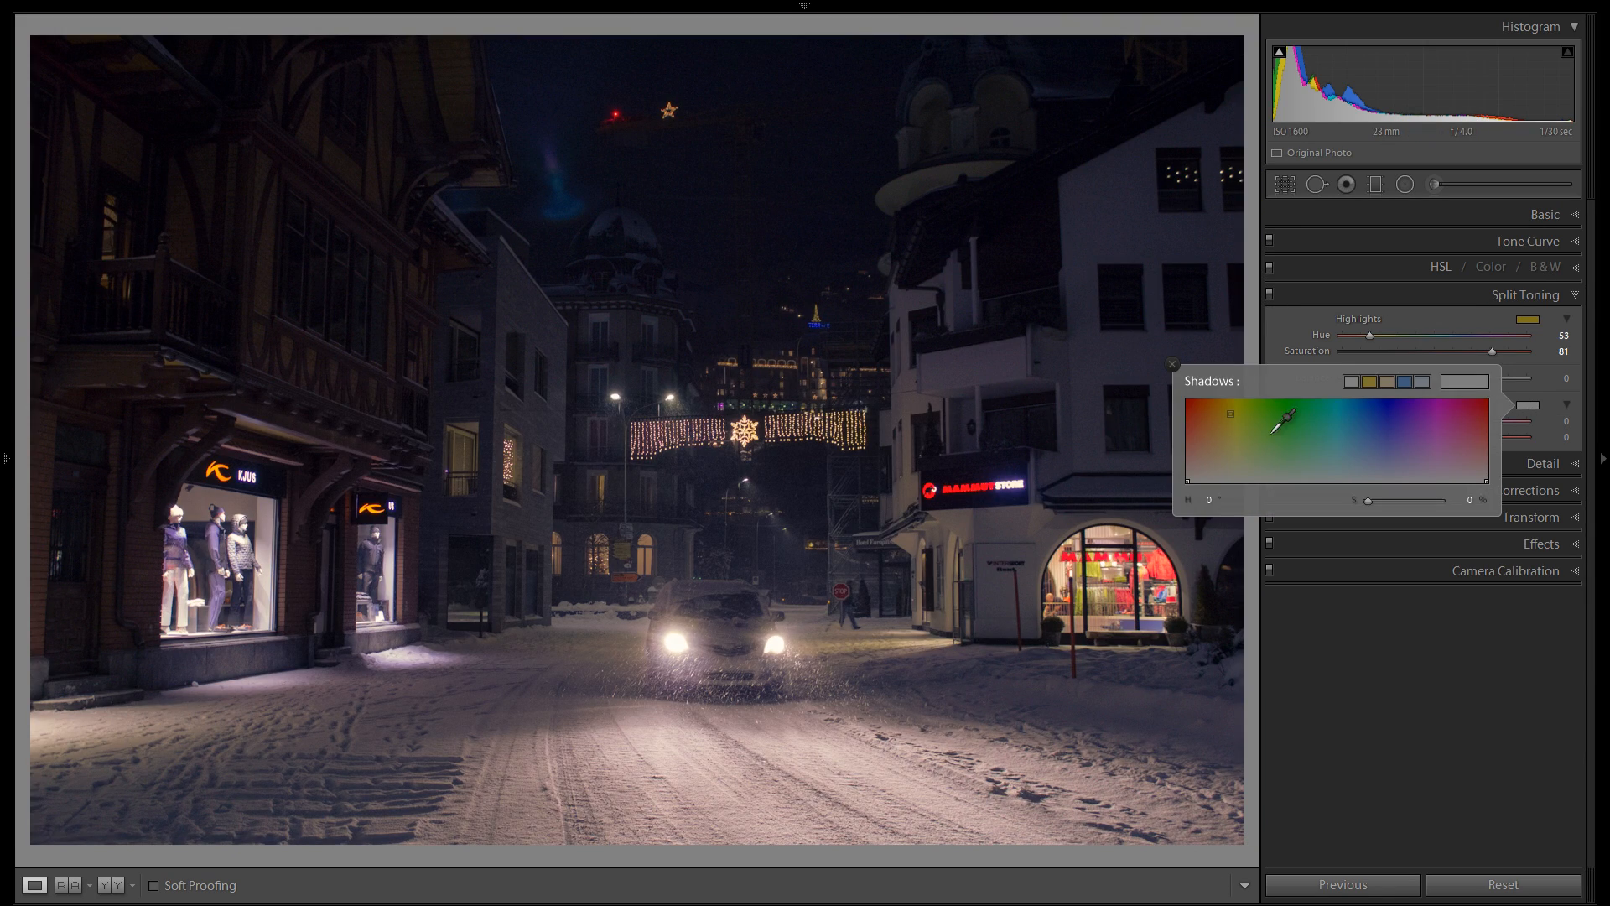
click(1232, 423)
drag(1231, 425, 1363, 446)
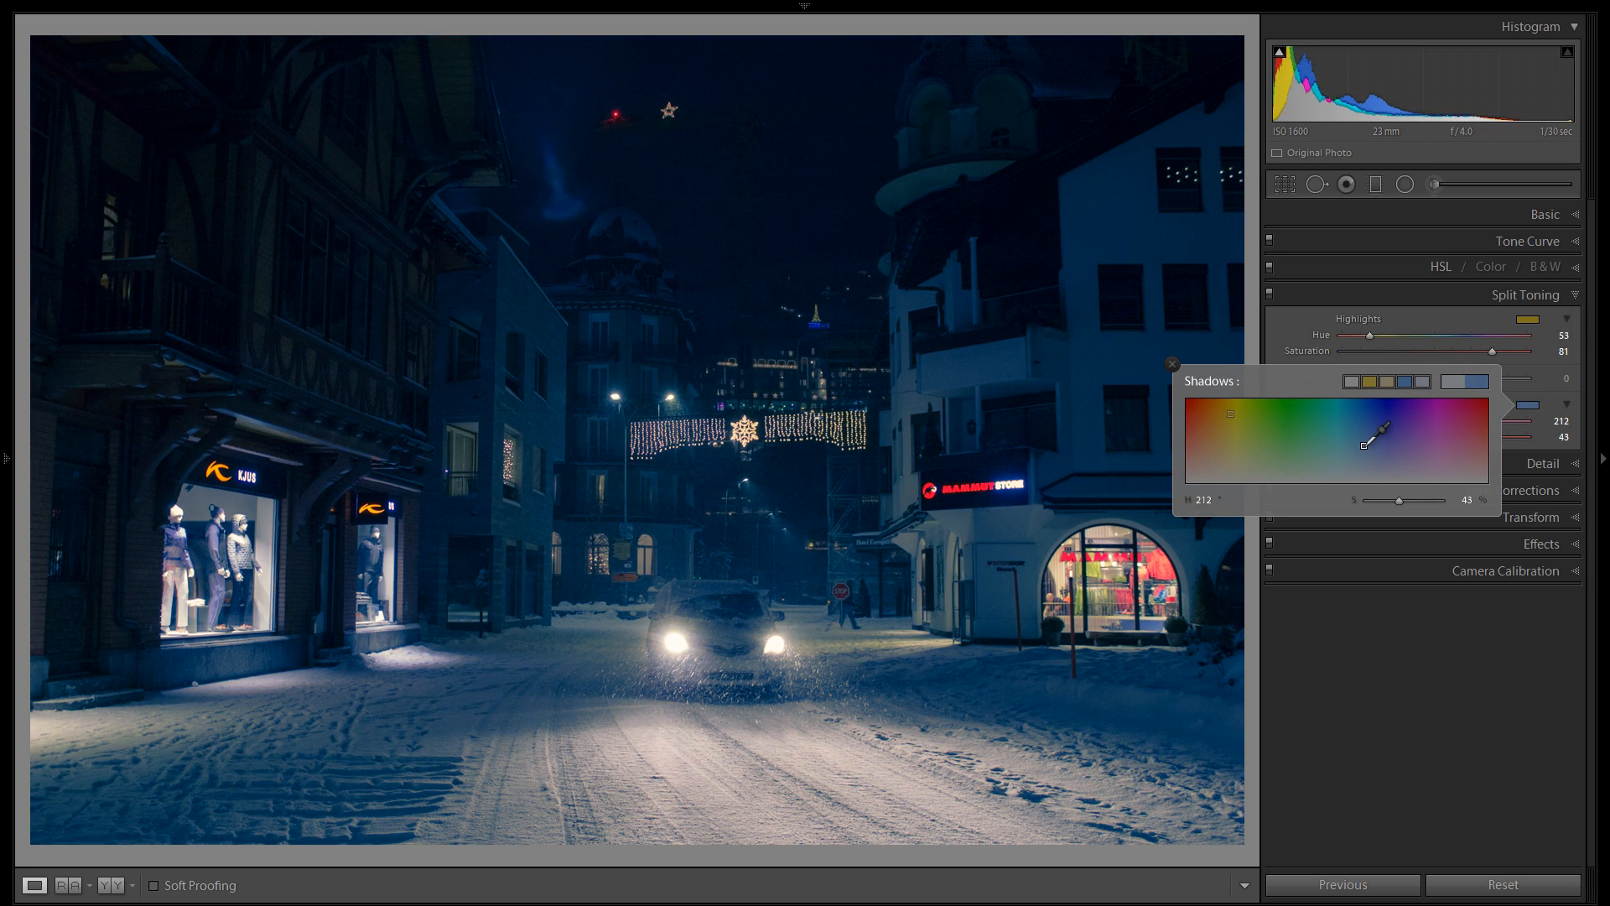
click(1366, 446)
drag(1365, 445, 1366, 458)
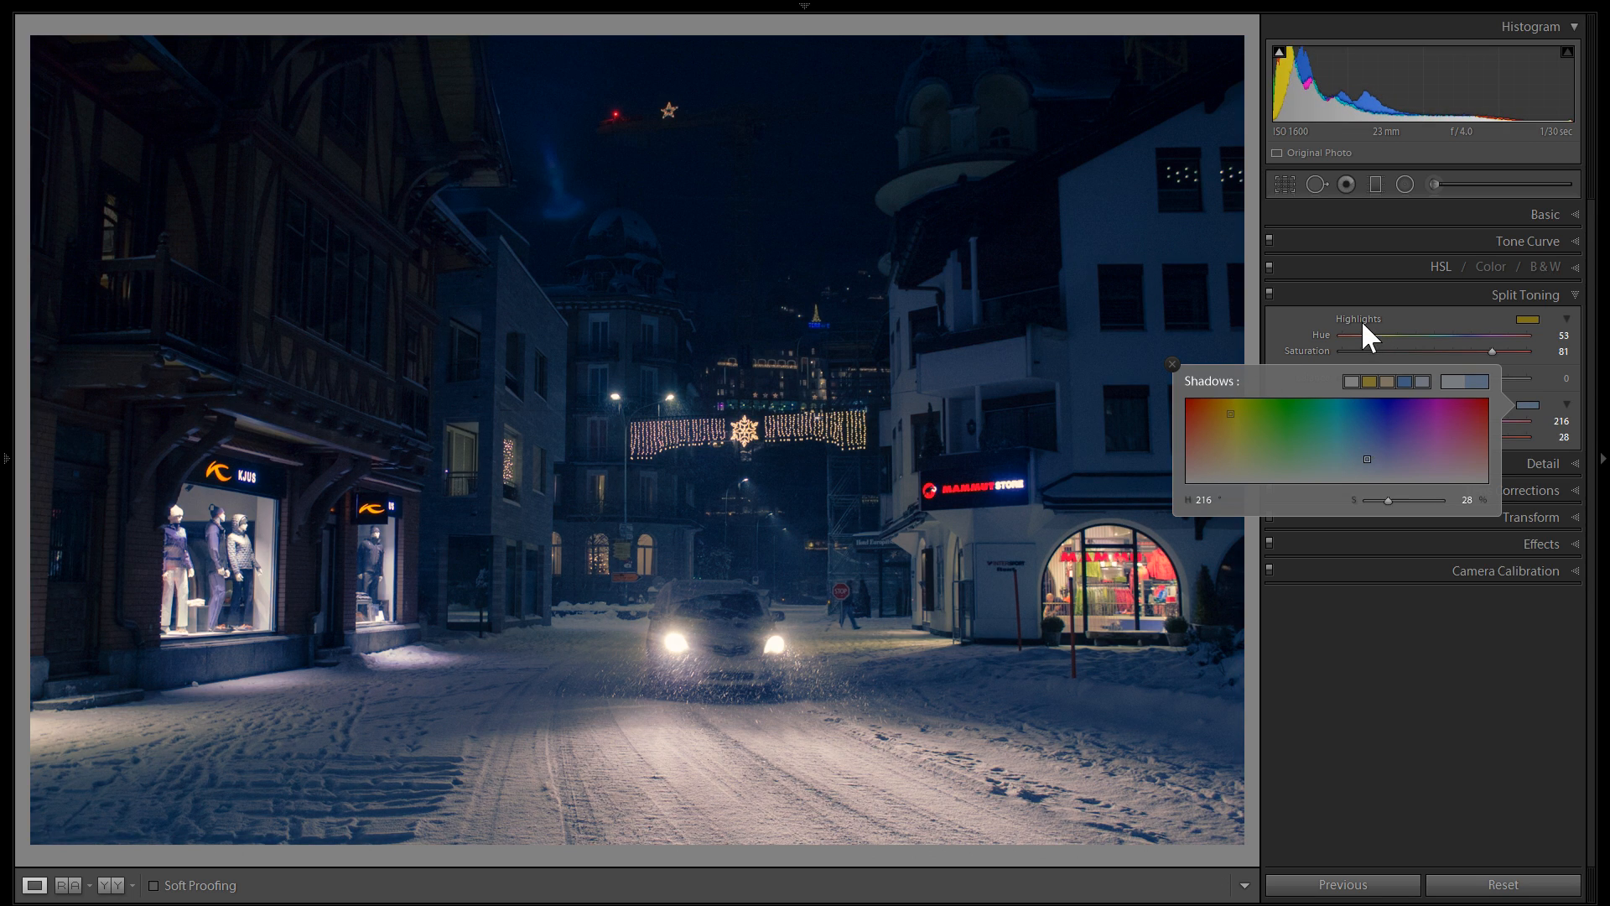
drag(1366, 461, 1362, 477)
click(1172, 364)
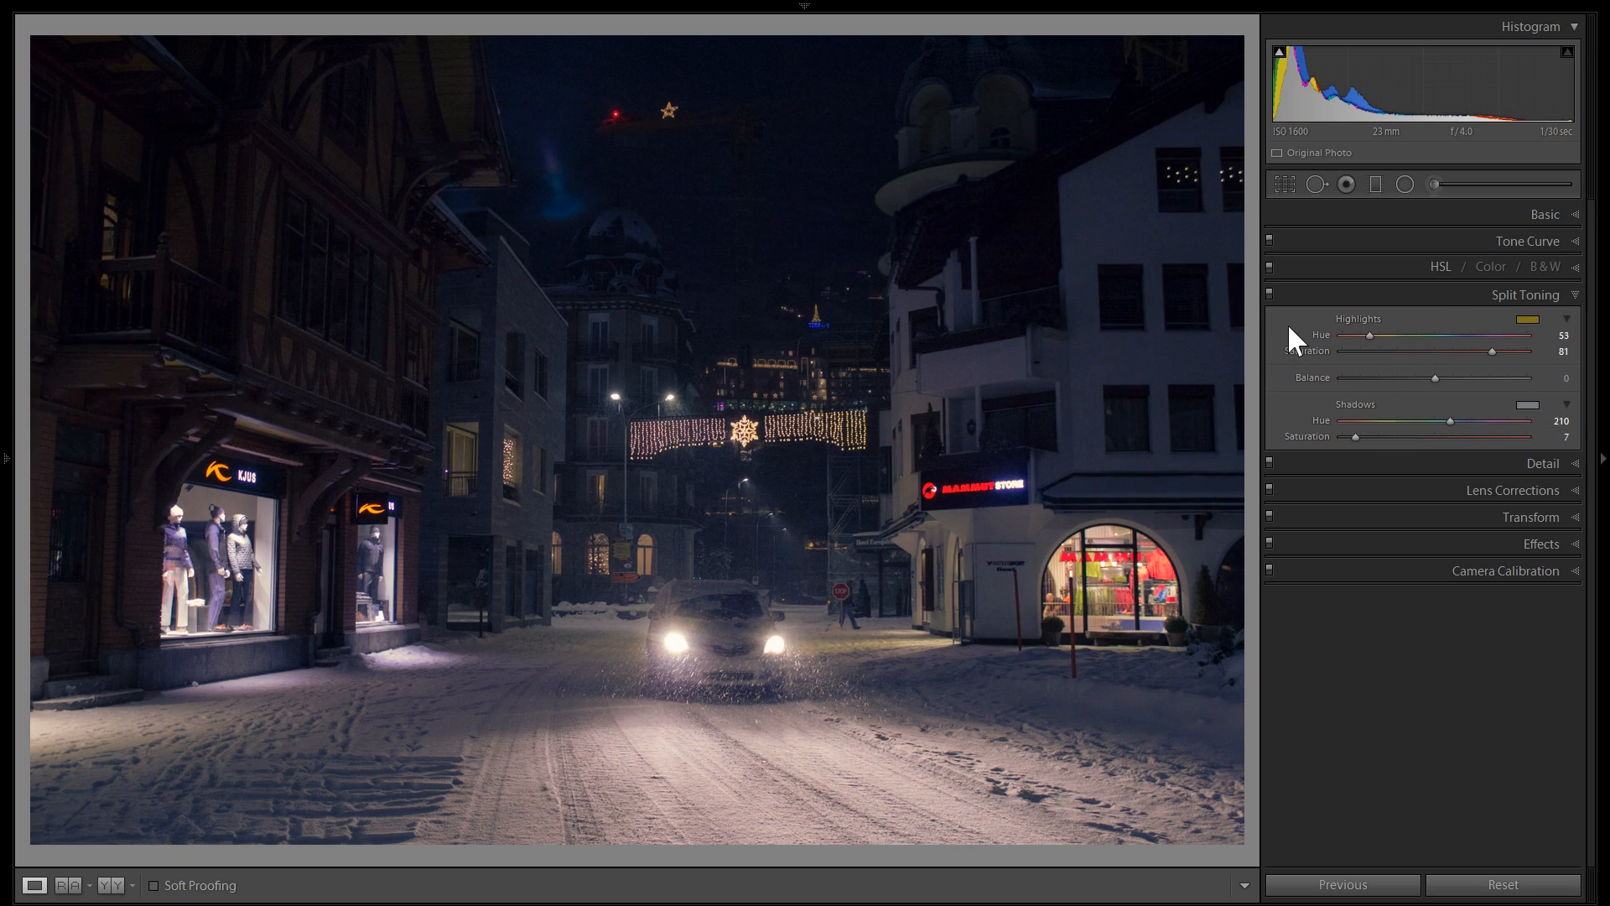
Compare the photo with and without the combined highlight and shadow toning, up close and as a whole.
click(724, 631)
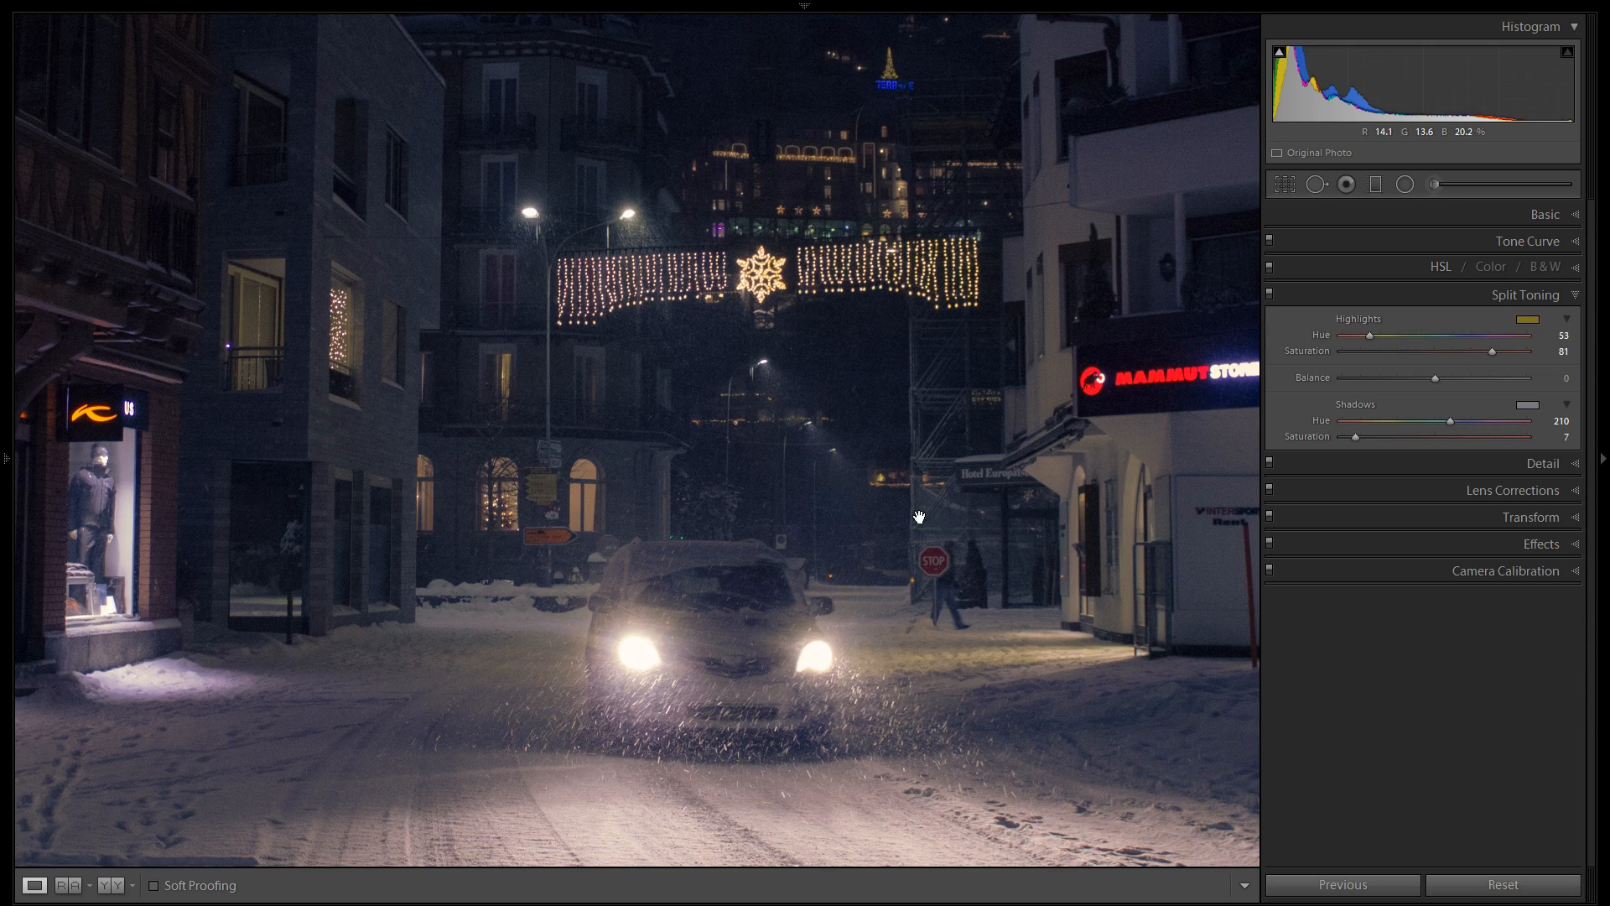
drag(994, 459, 1045, 404)
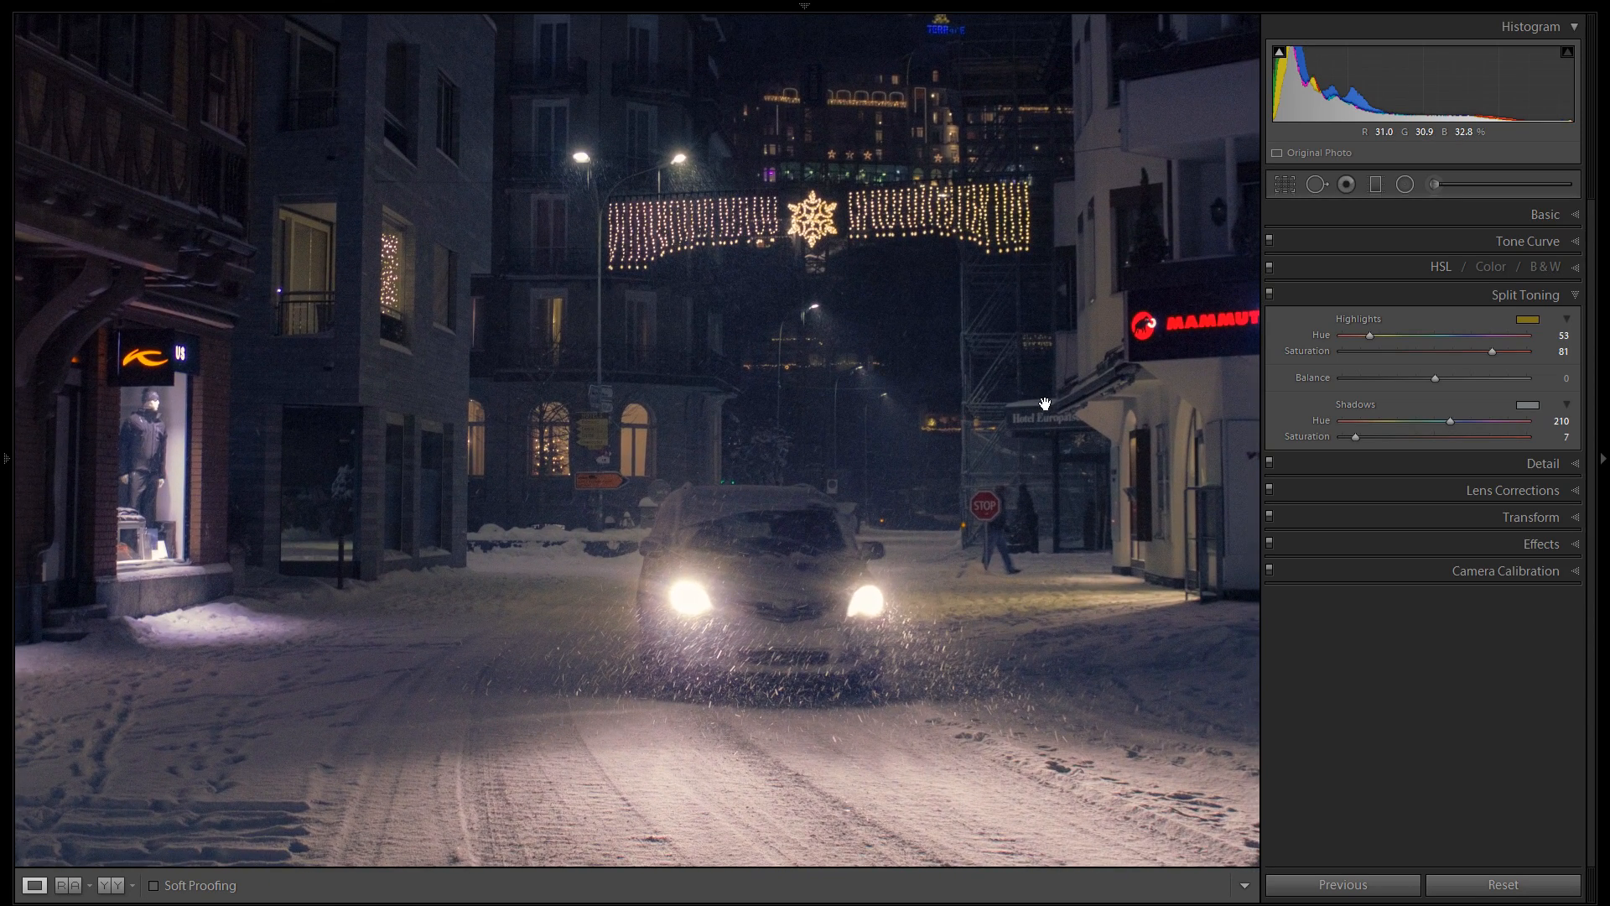
click(1269, 293)
drag(847, 462, 888, 507)
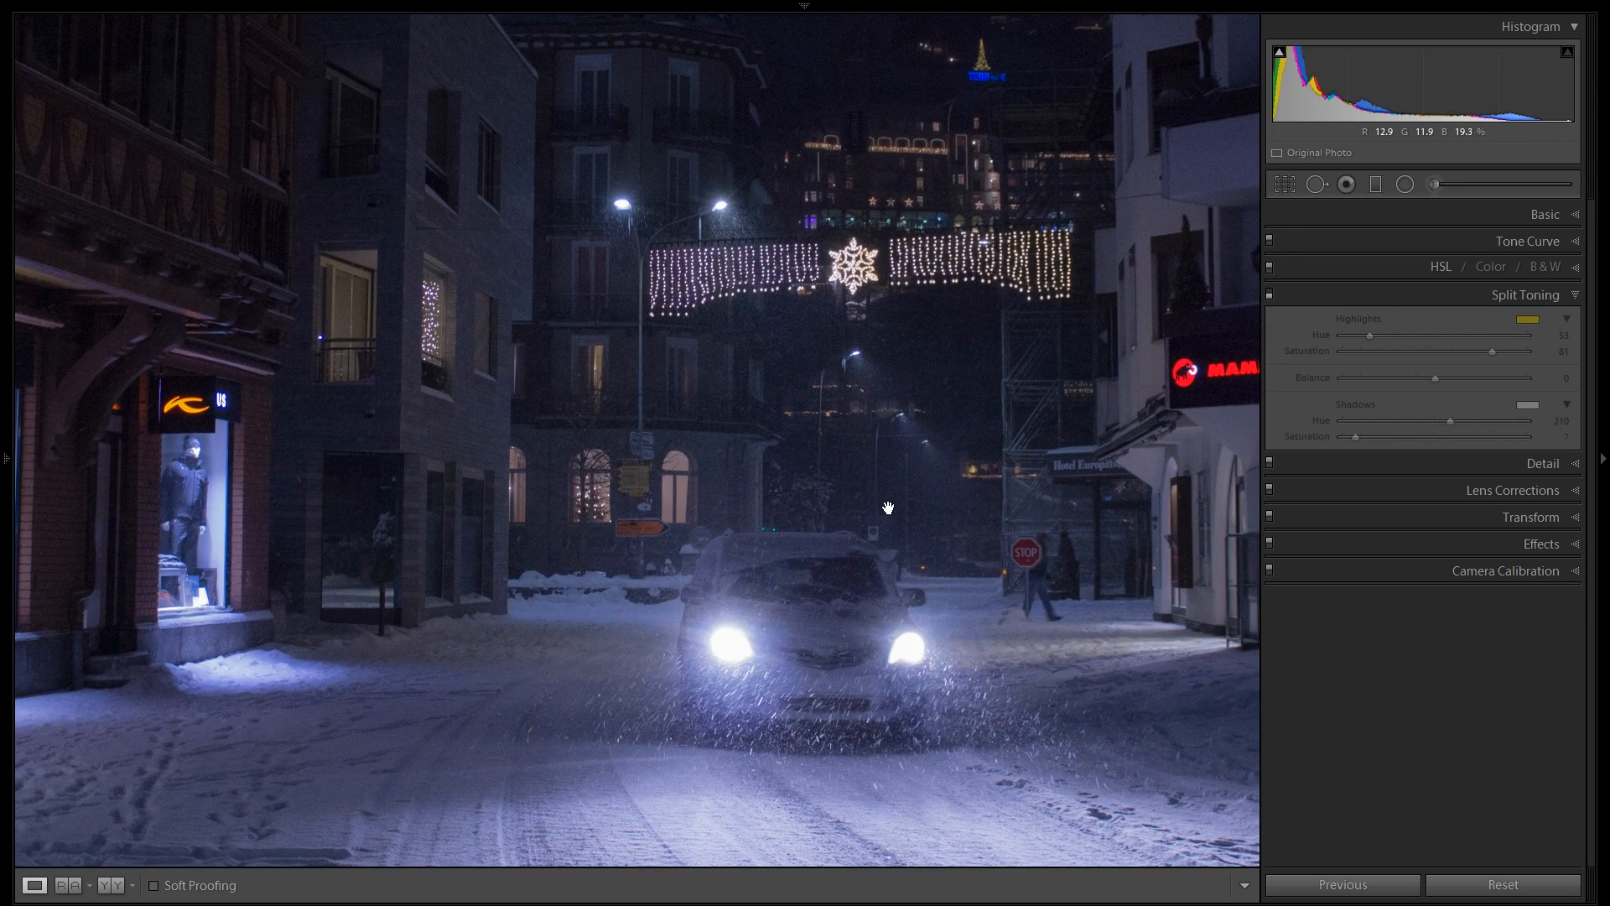
click(1269, 291)
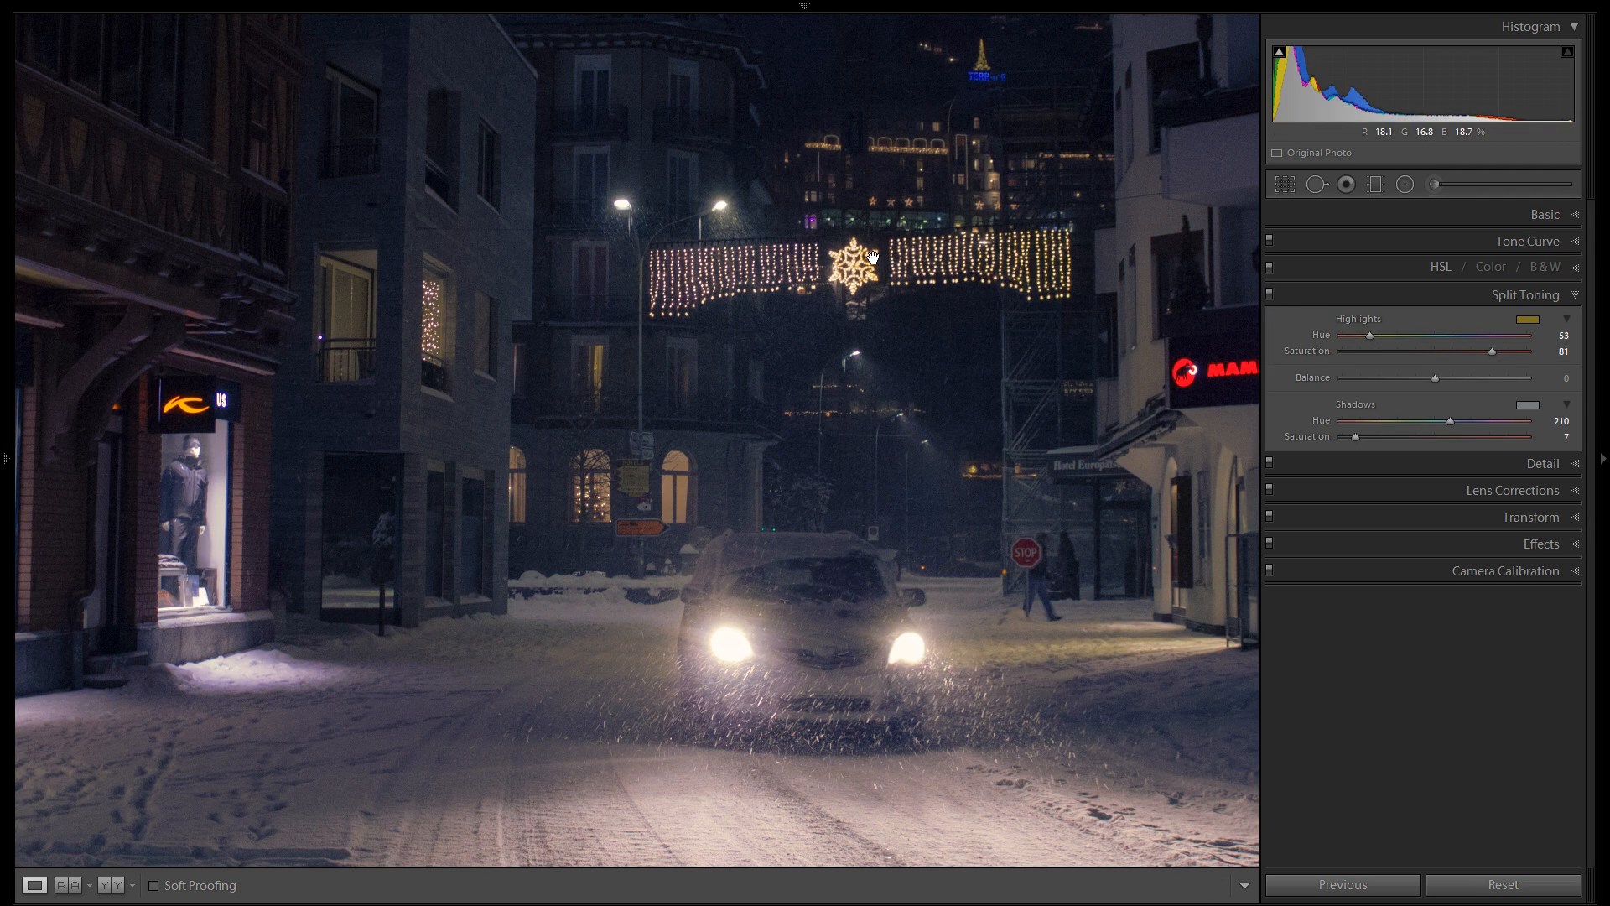
drag(671, 439, 1040, 178)
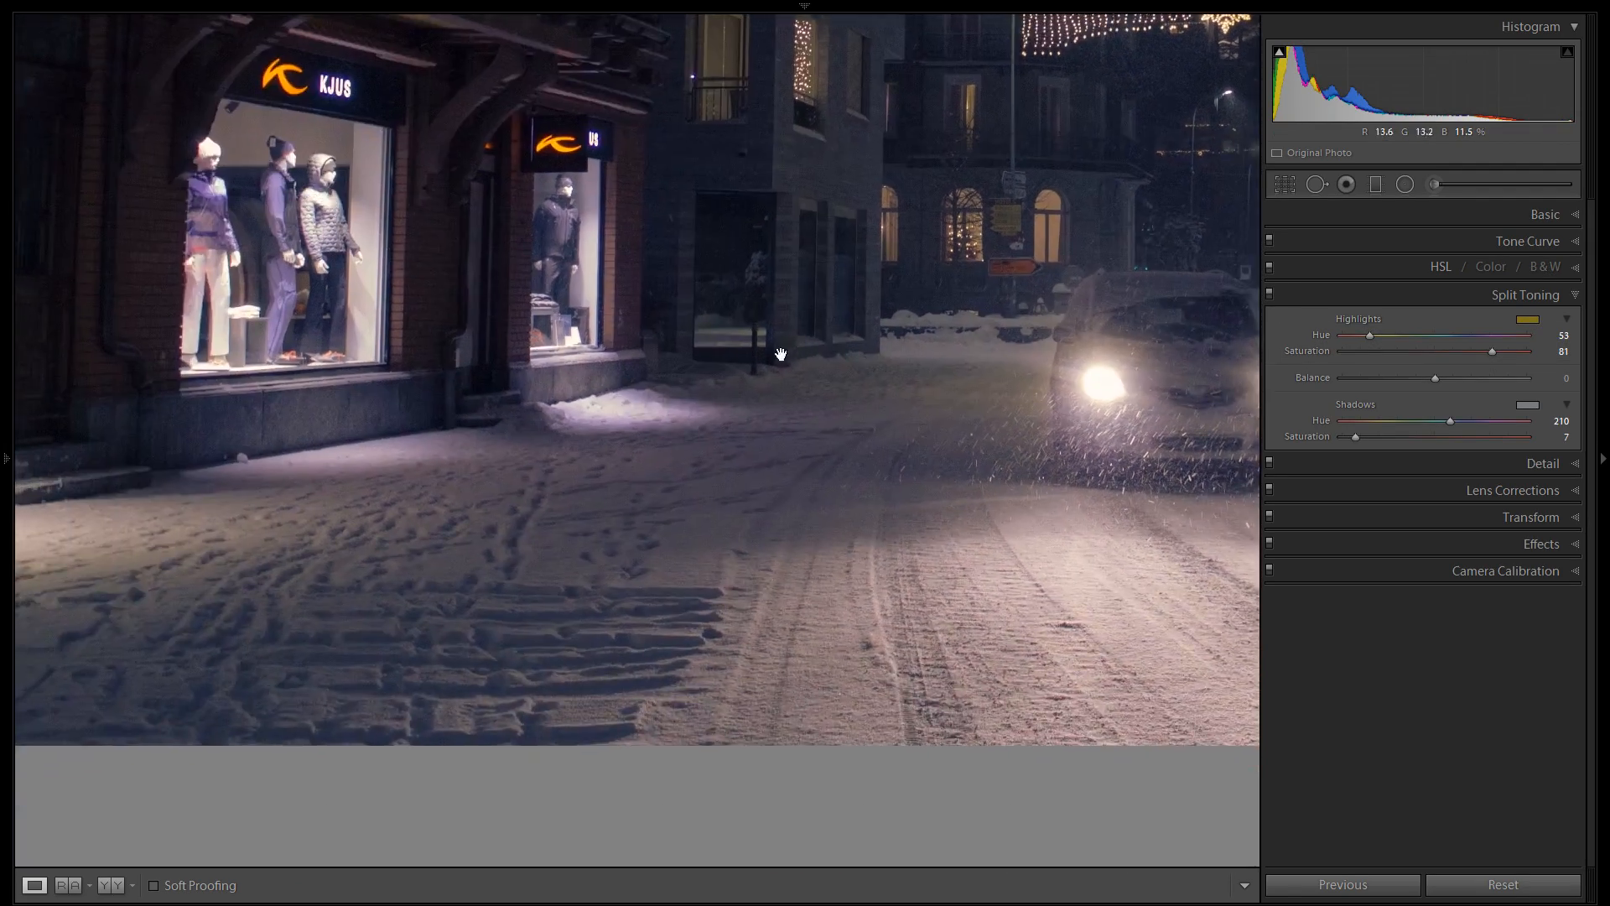
click(568, 604)
click(1270, 293)
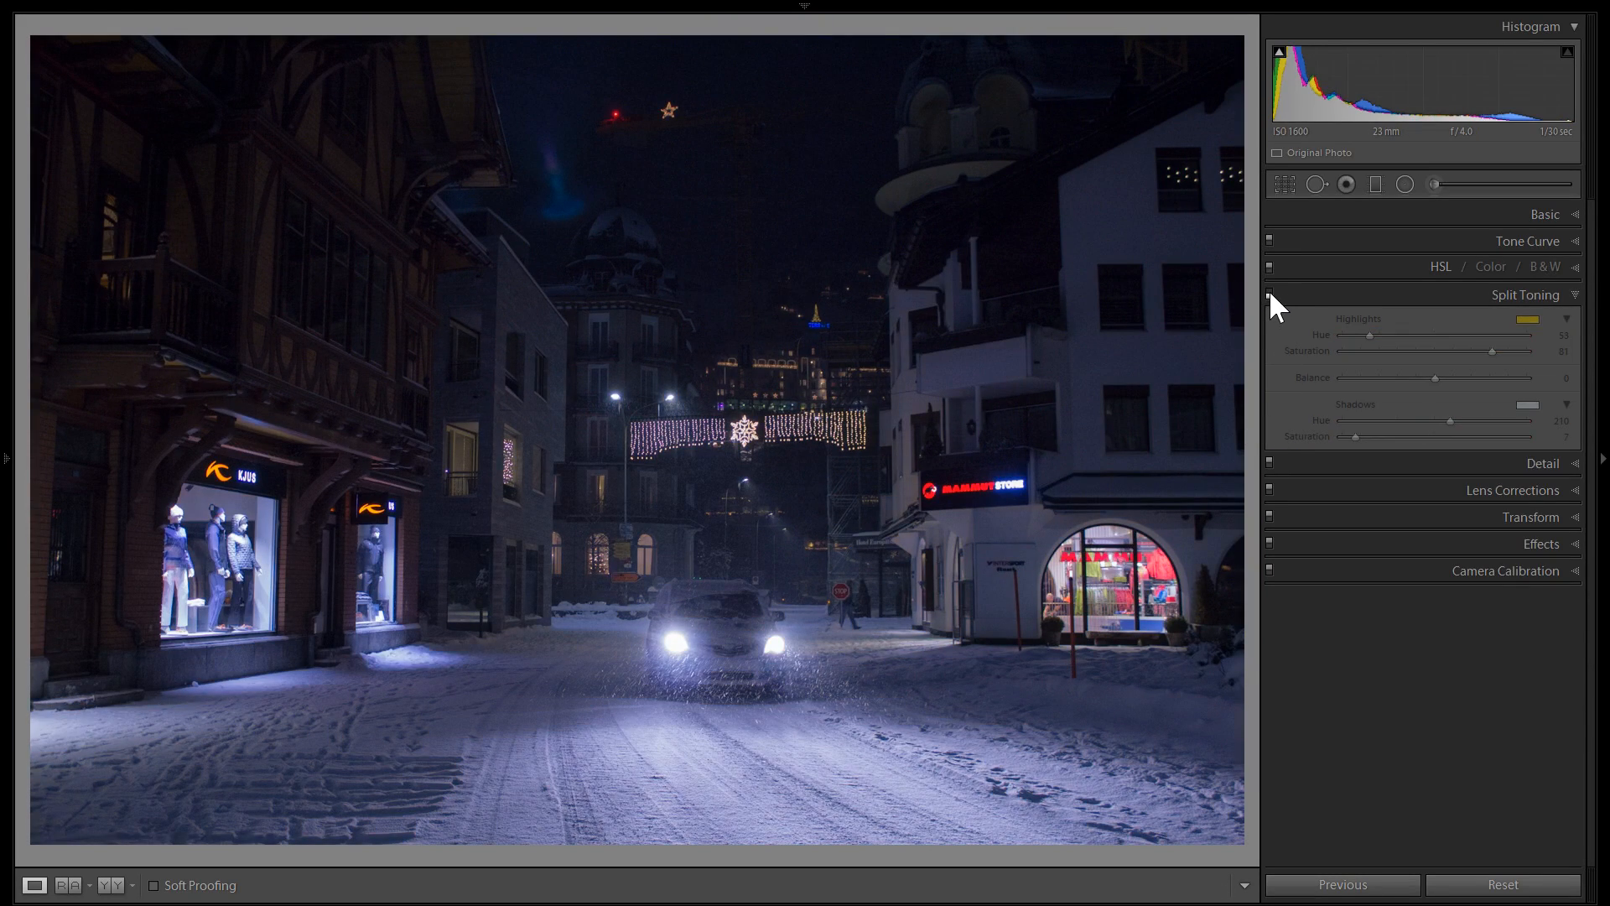
click(1270, 292)
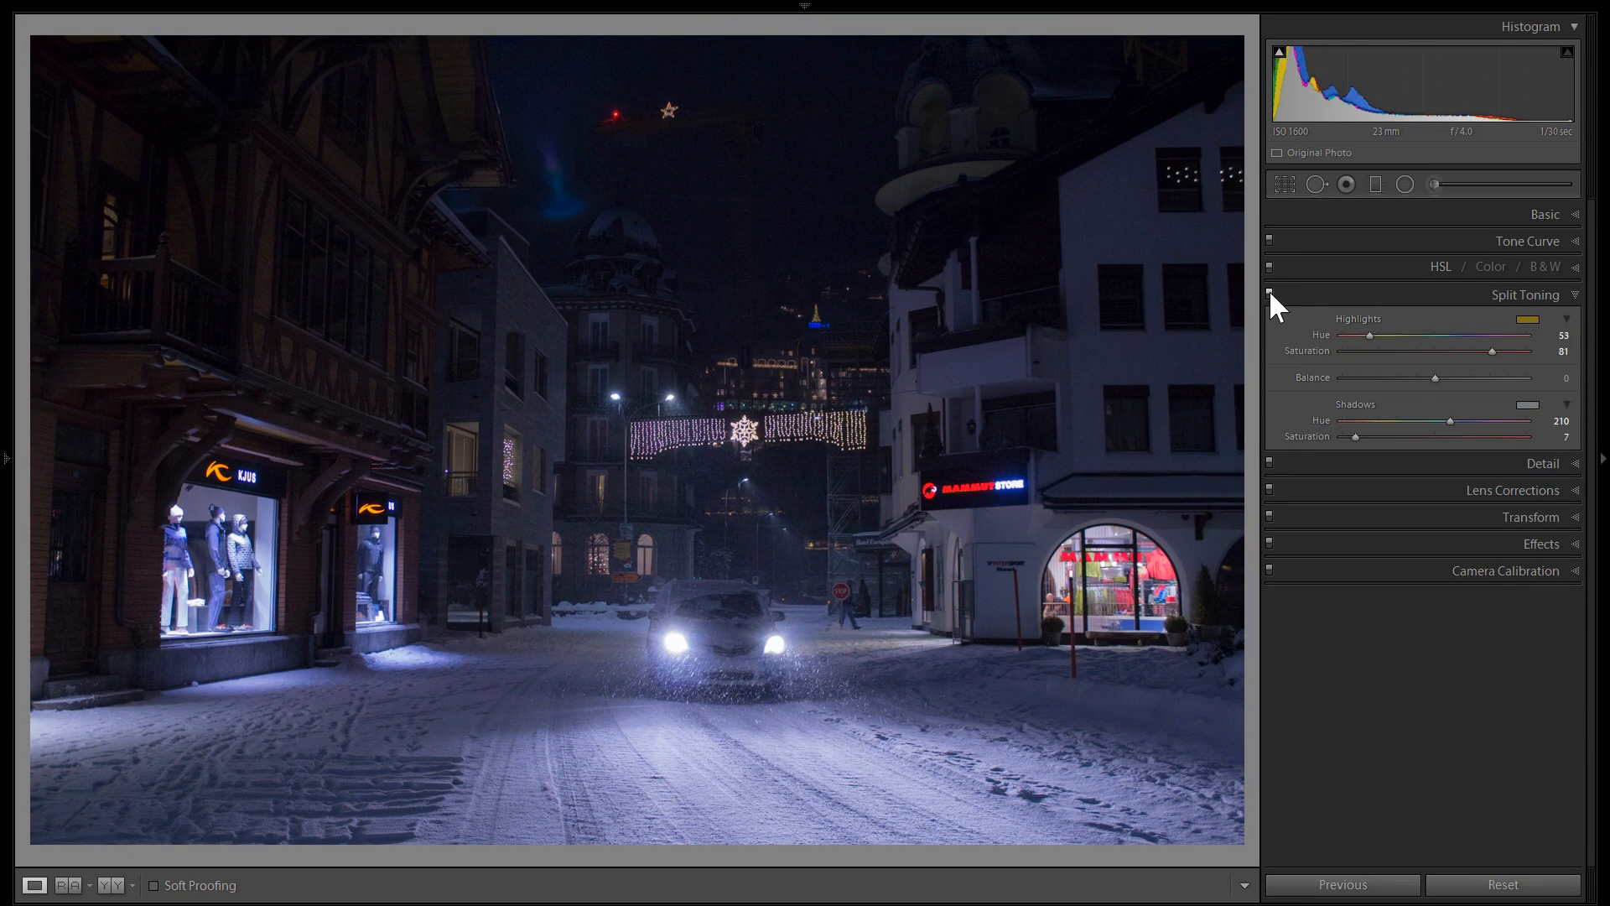
click(1359, 294)
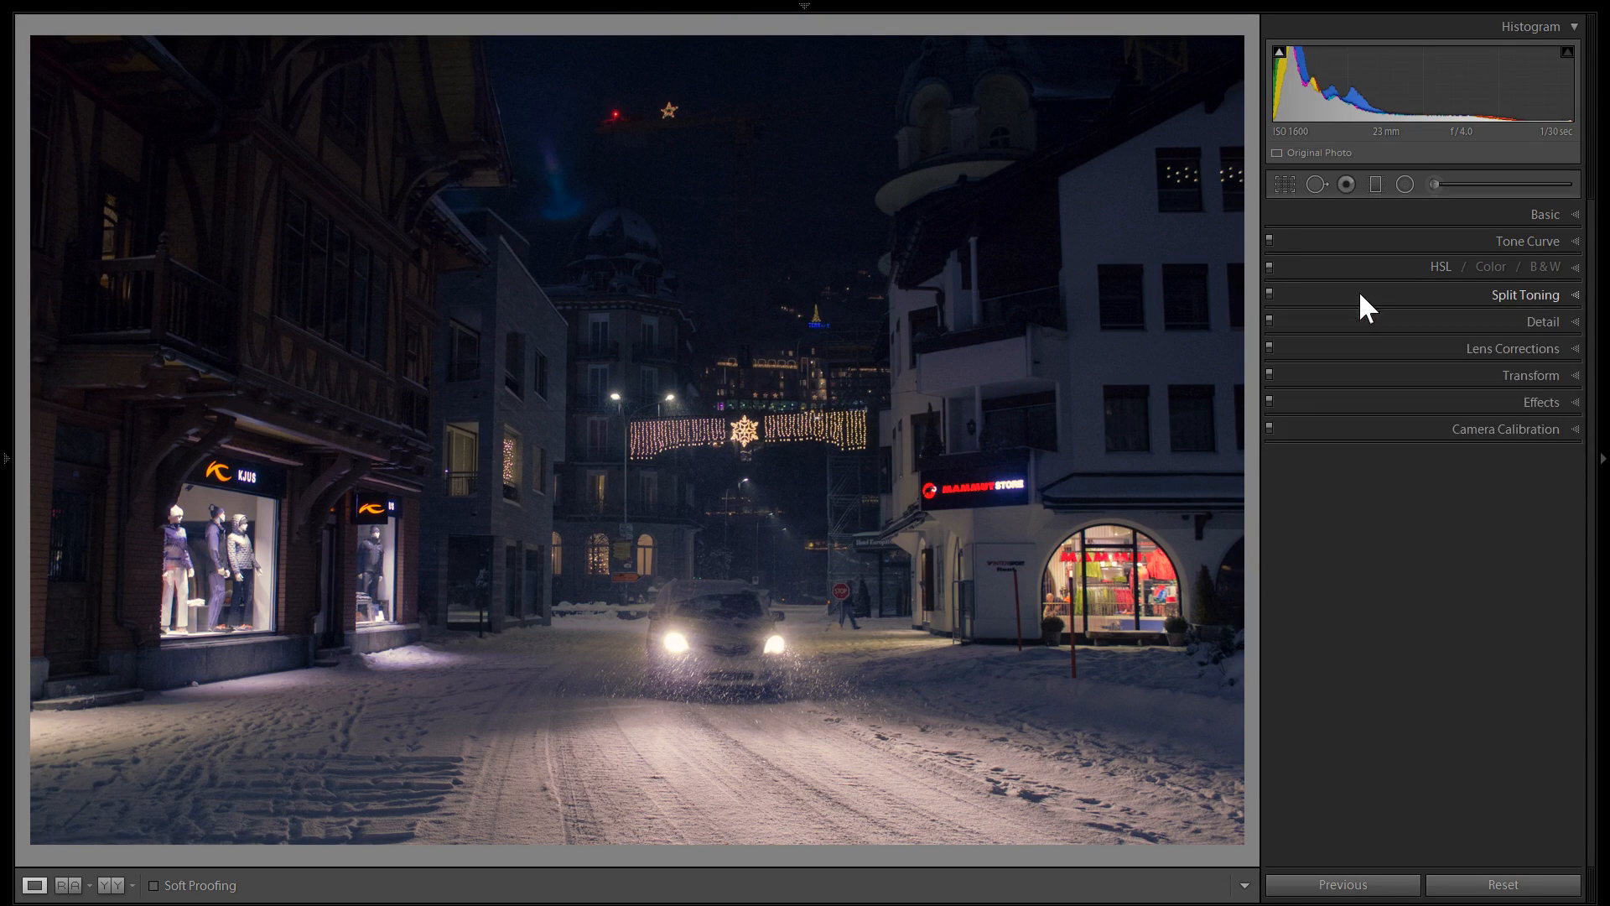
Inspect the noise in the dark sky up close and raise Color noise reduction to 100.
click(1397, 320)
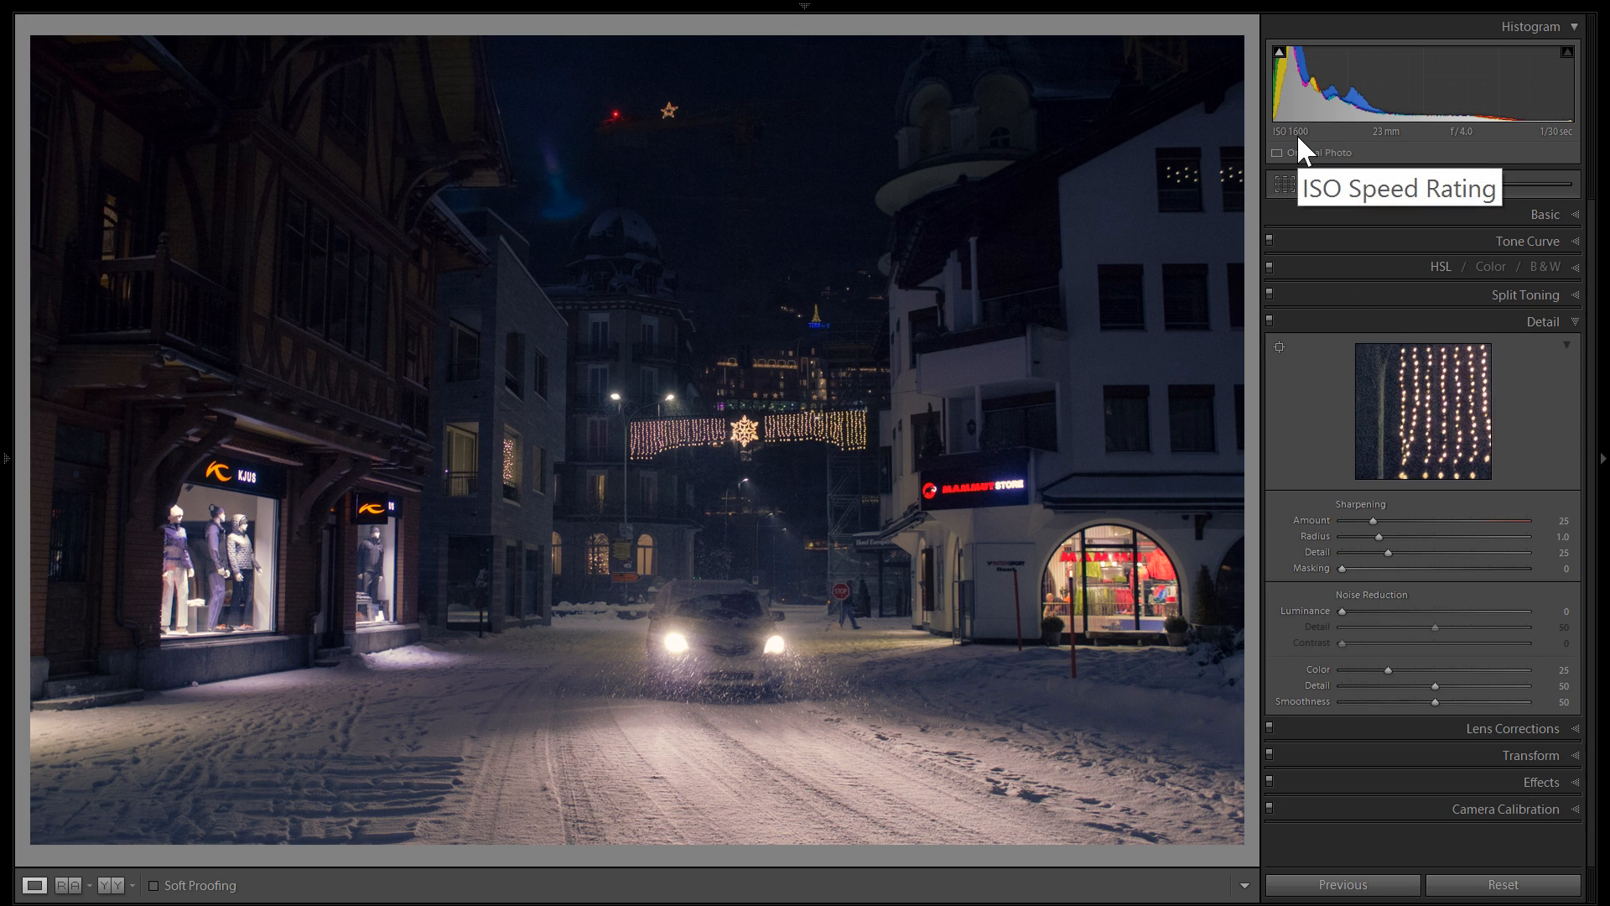
click(682, 674)
drag(792, 40, 855, 445)
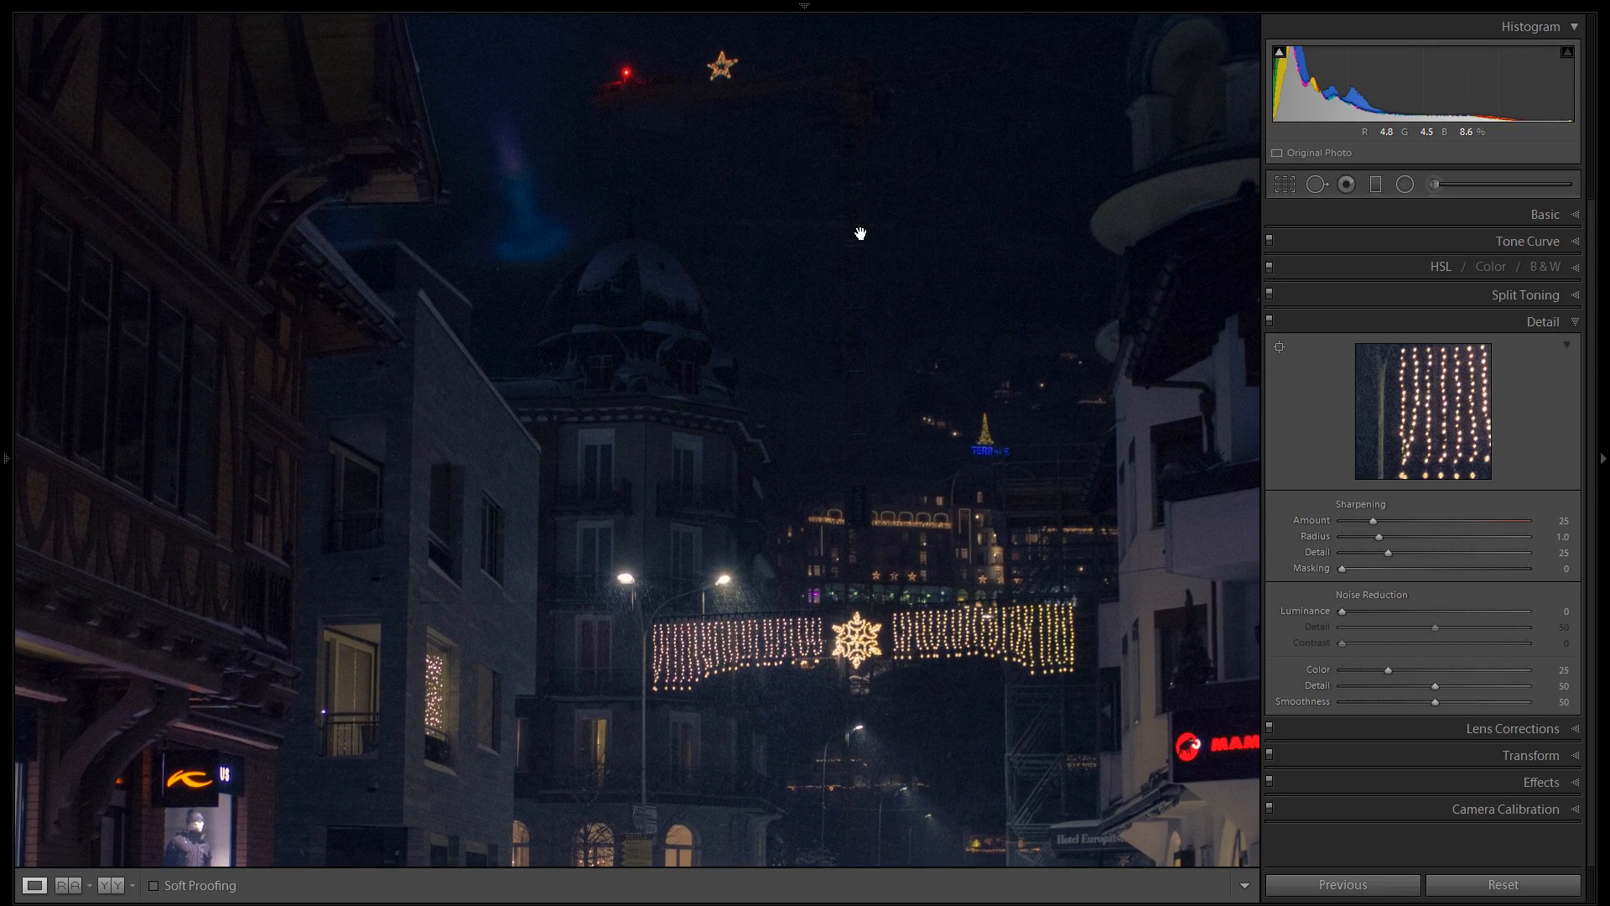
drag(863, 241, 863, 301)
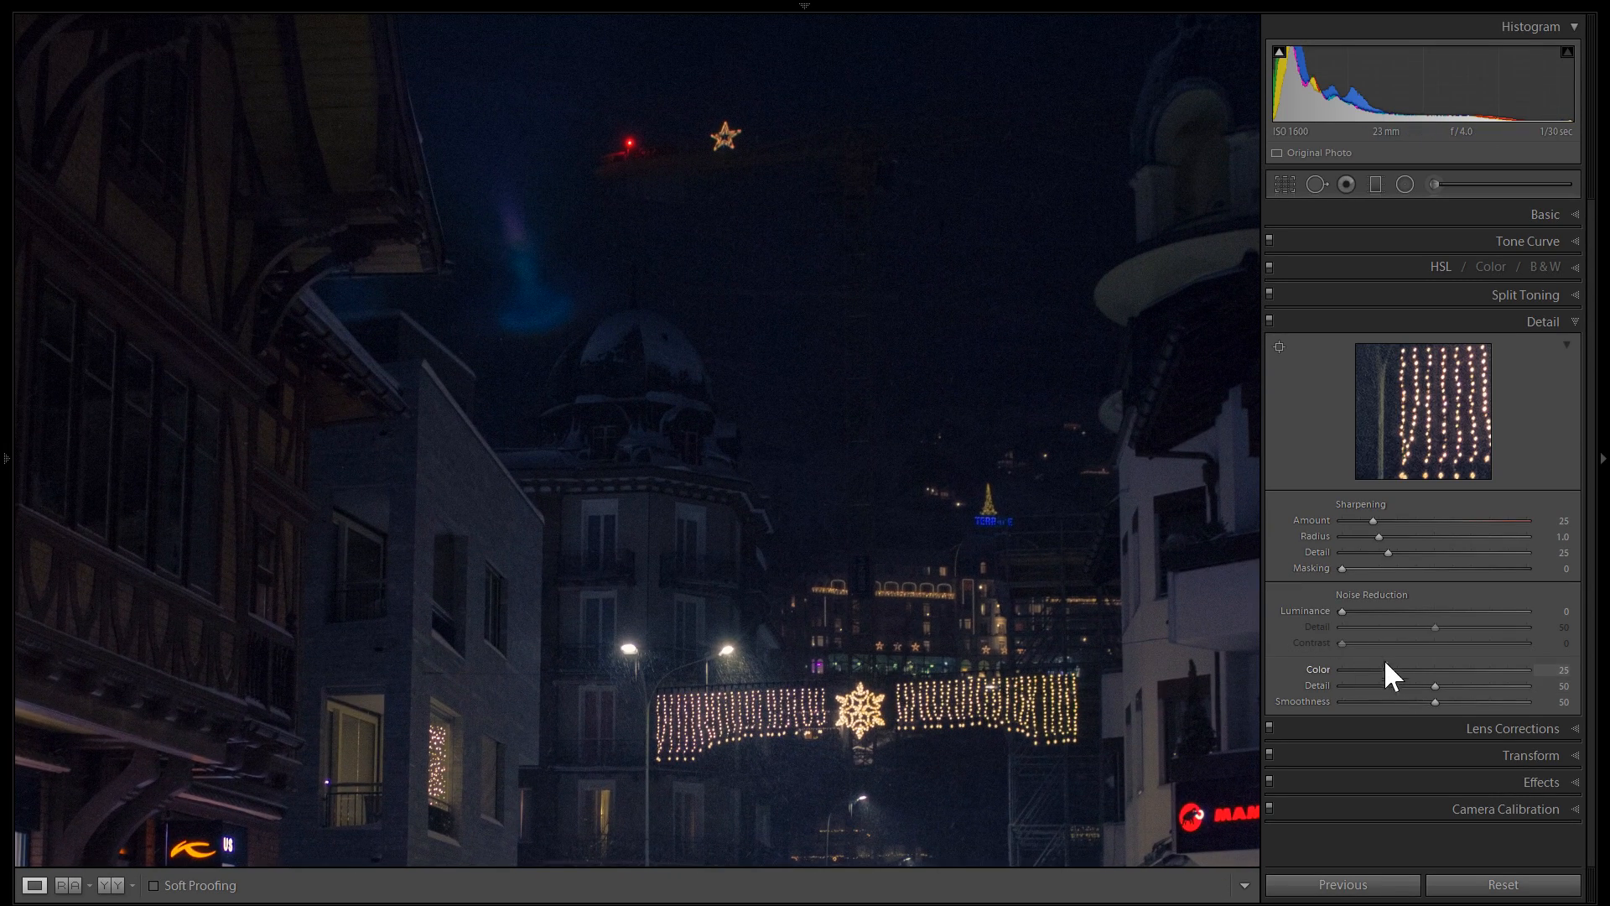
drag(1387, 669, 1416, 669)
drag(1125, 653, 823, 334)
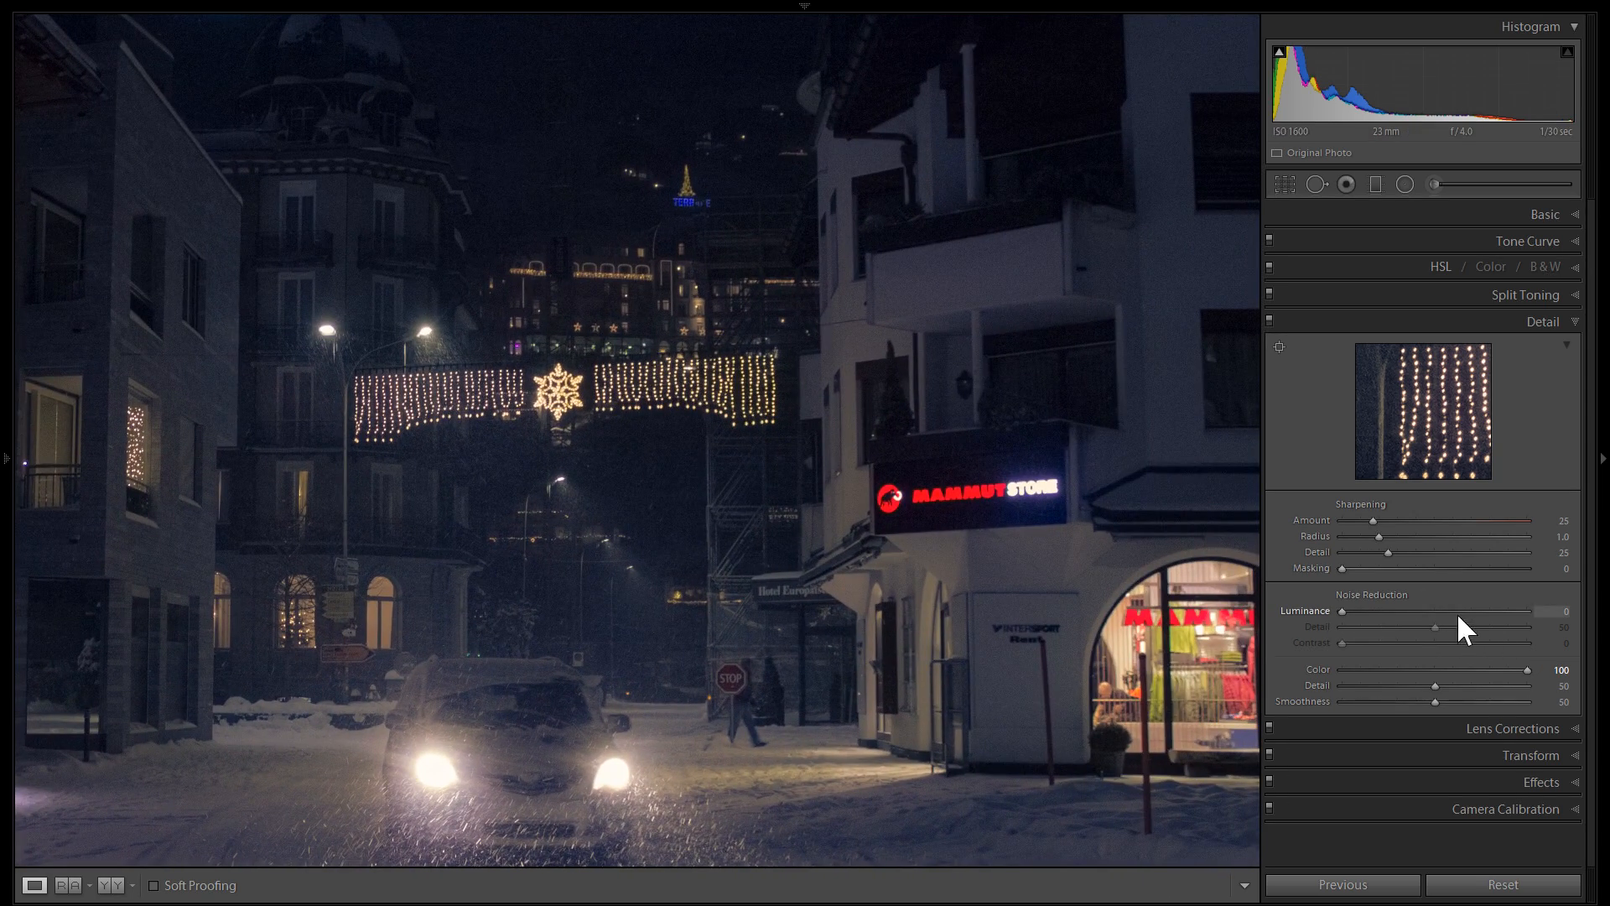
Set Luminance noise reduction to 15 and inspect the buildings and street up close.
drag(769, 342, 1165, 285)
drag(734, 378, 963, 479)
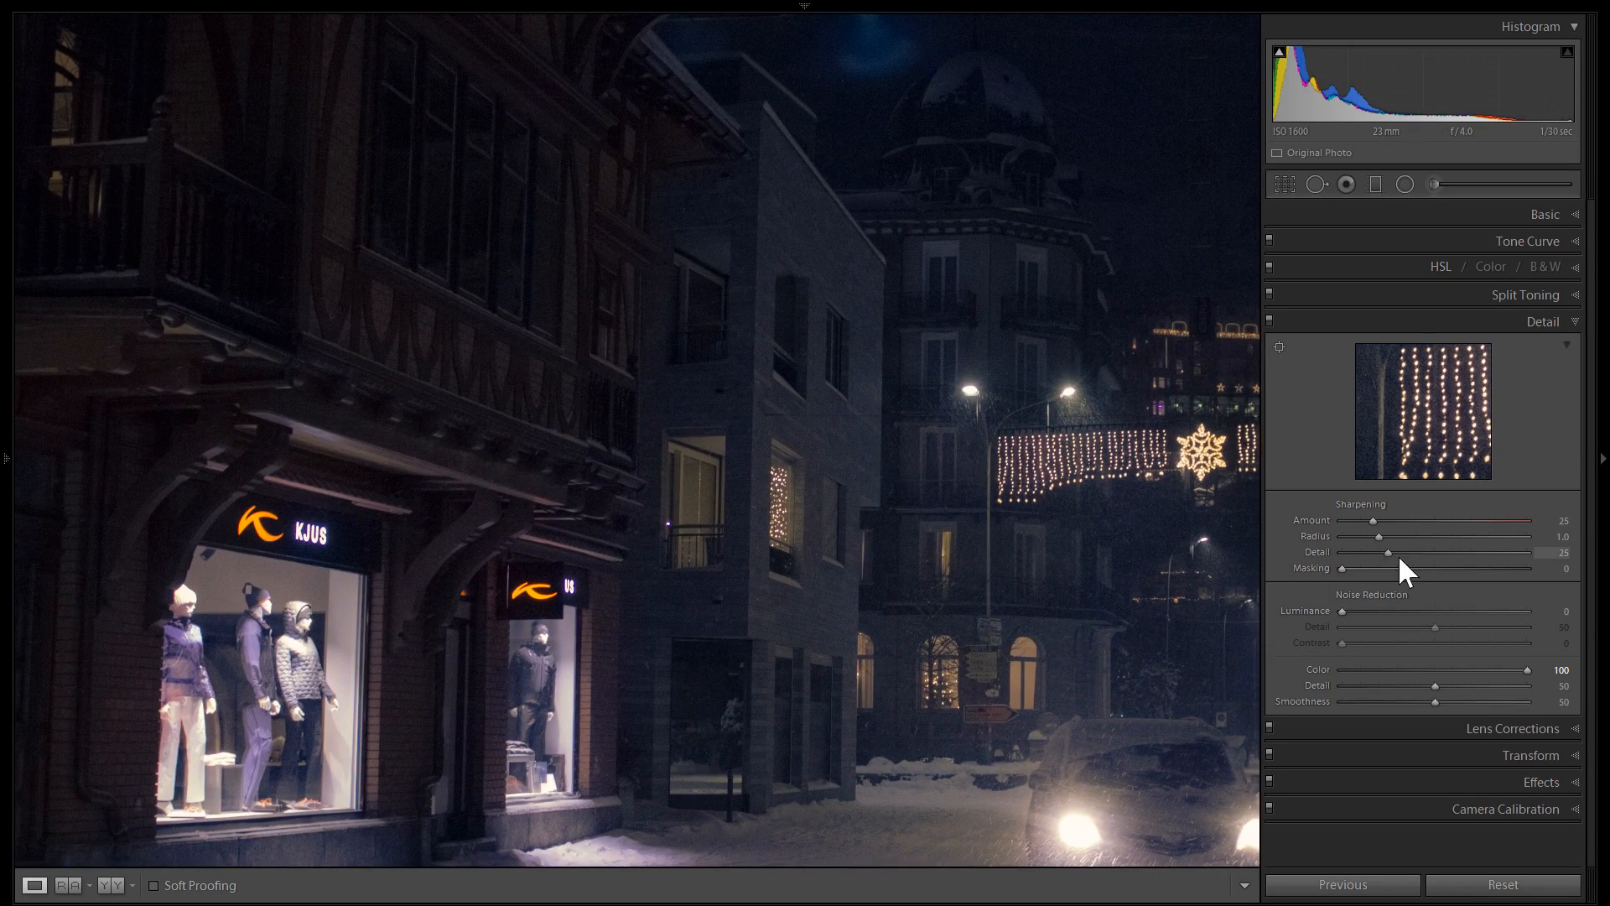
drag(1342, 611, 1352, 613)
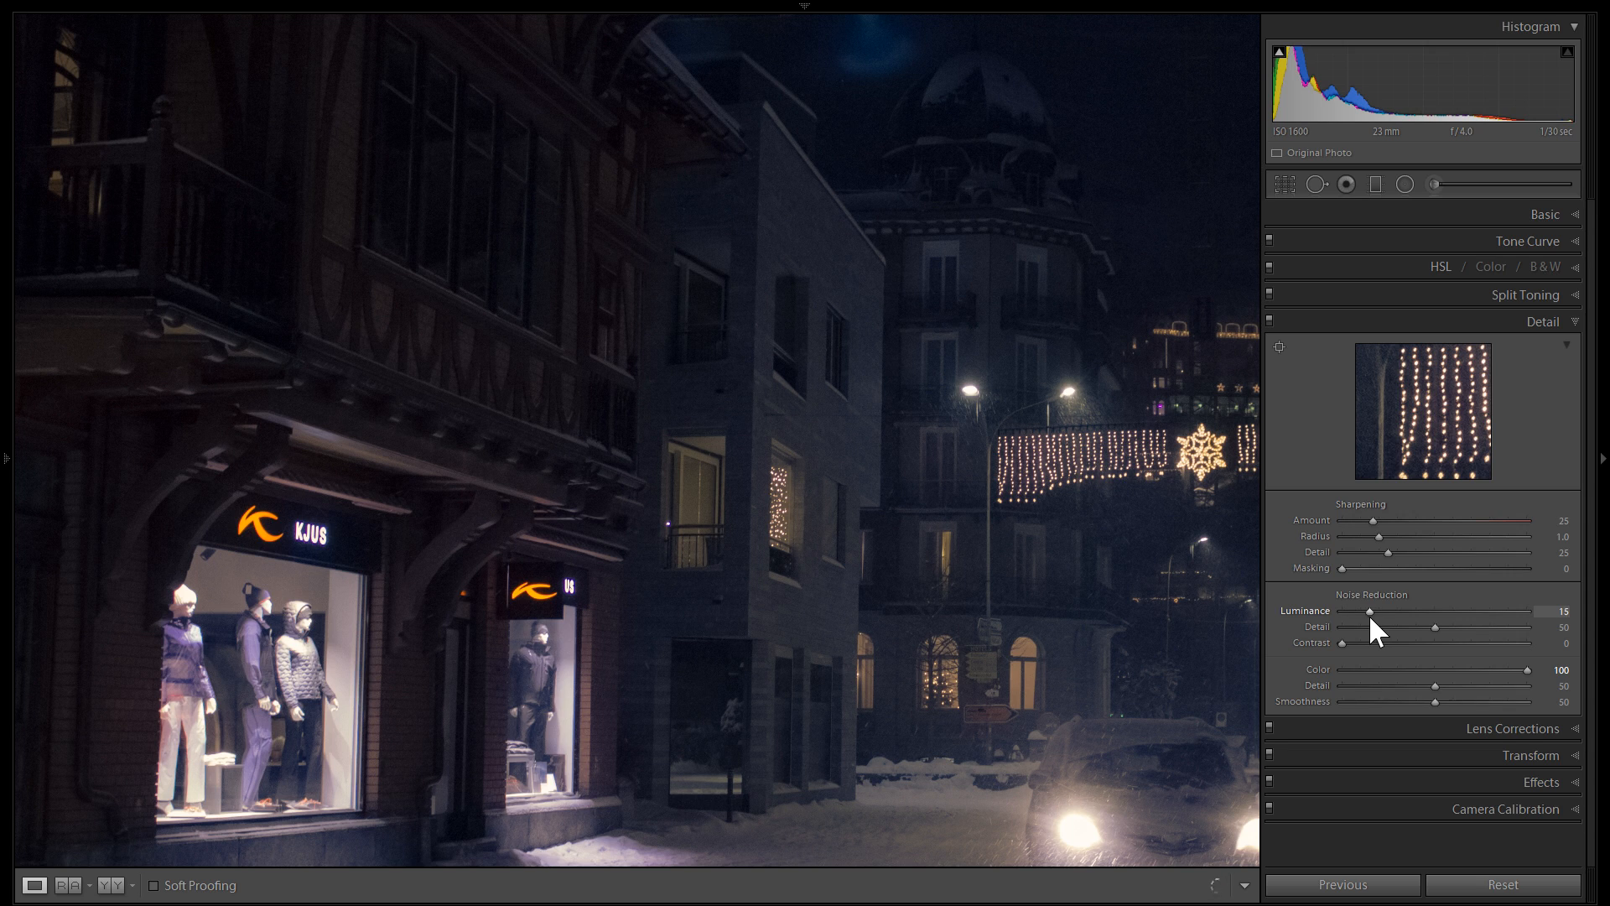
drag(957, 661, 836, 502)
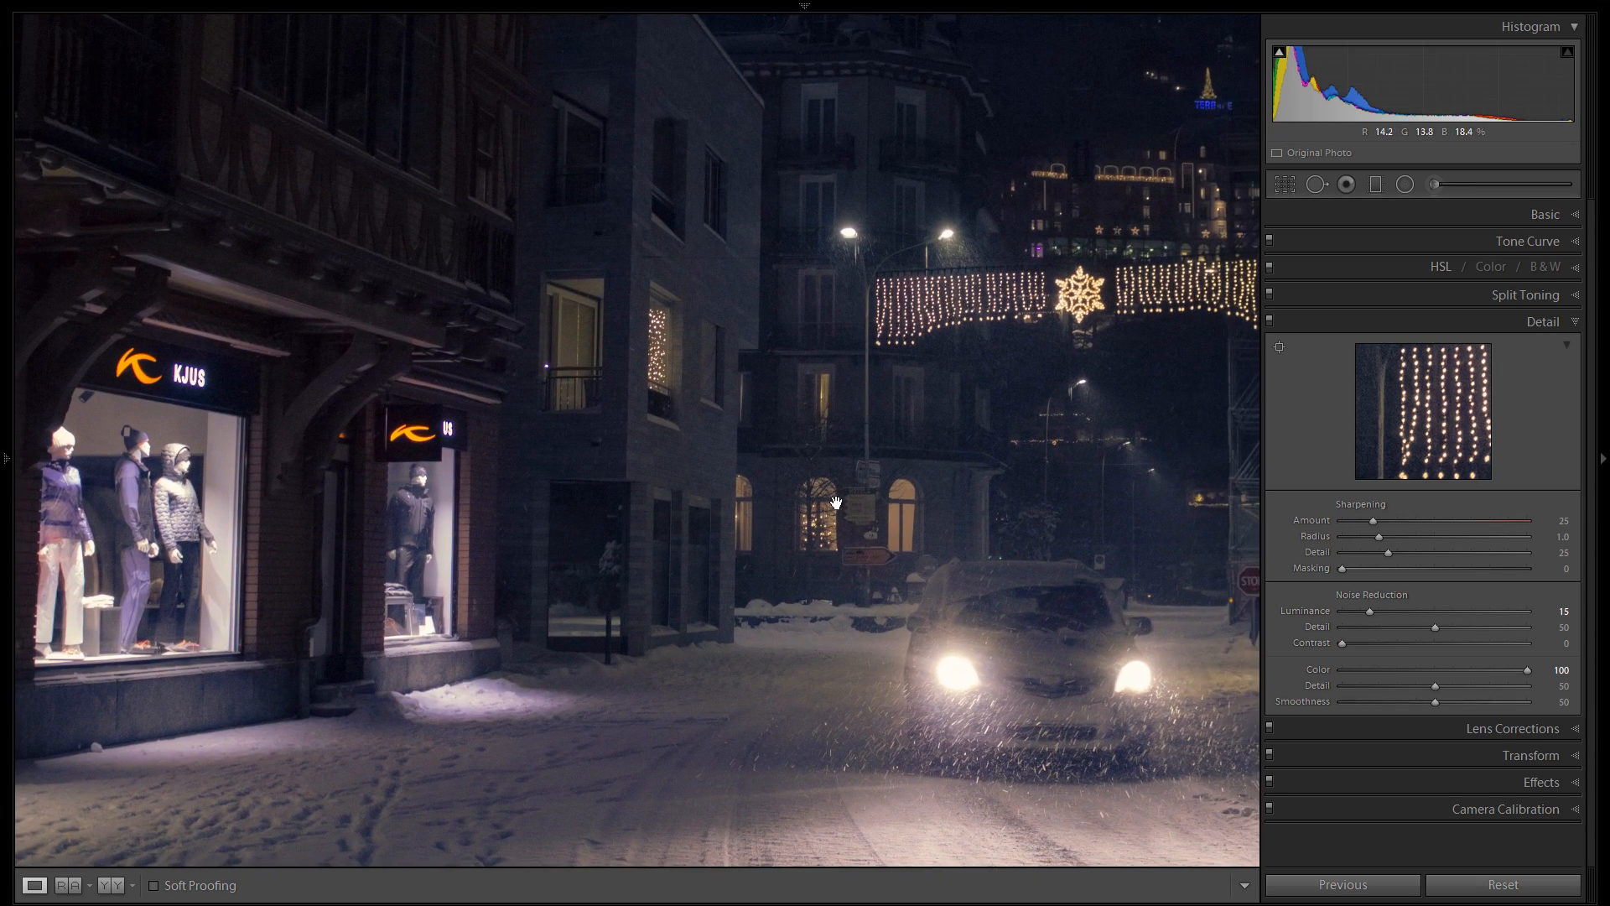
Sharpen the photo with Amount 61 and Masking 32.
click(1401, 520)
key(z)
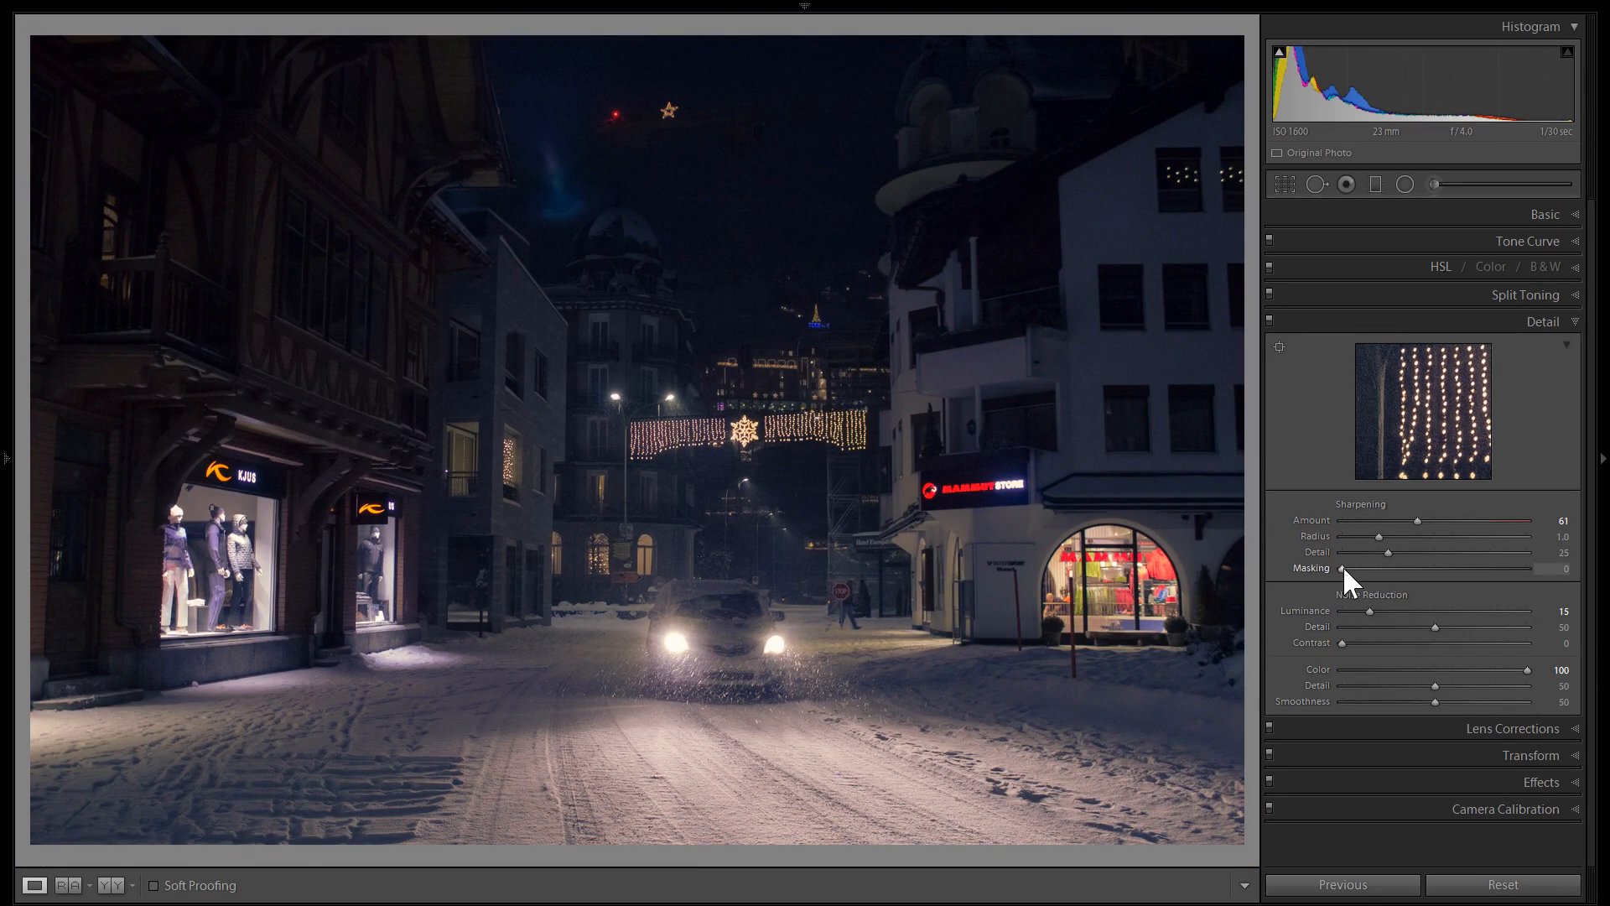
key(alt)
drag(1342, 566, 1402, 569)
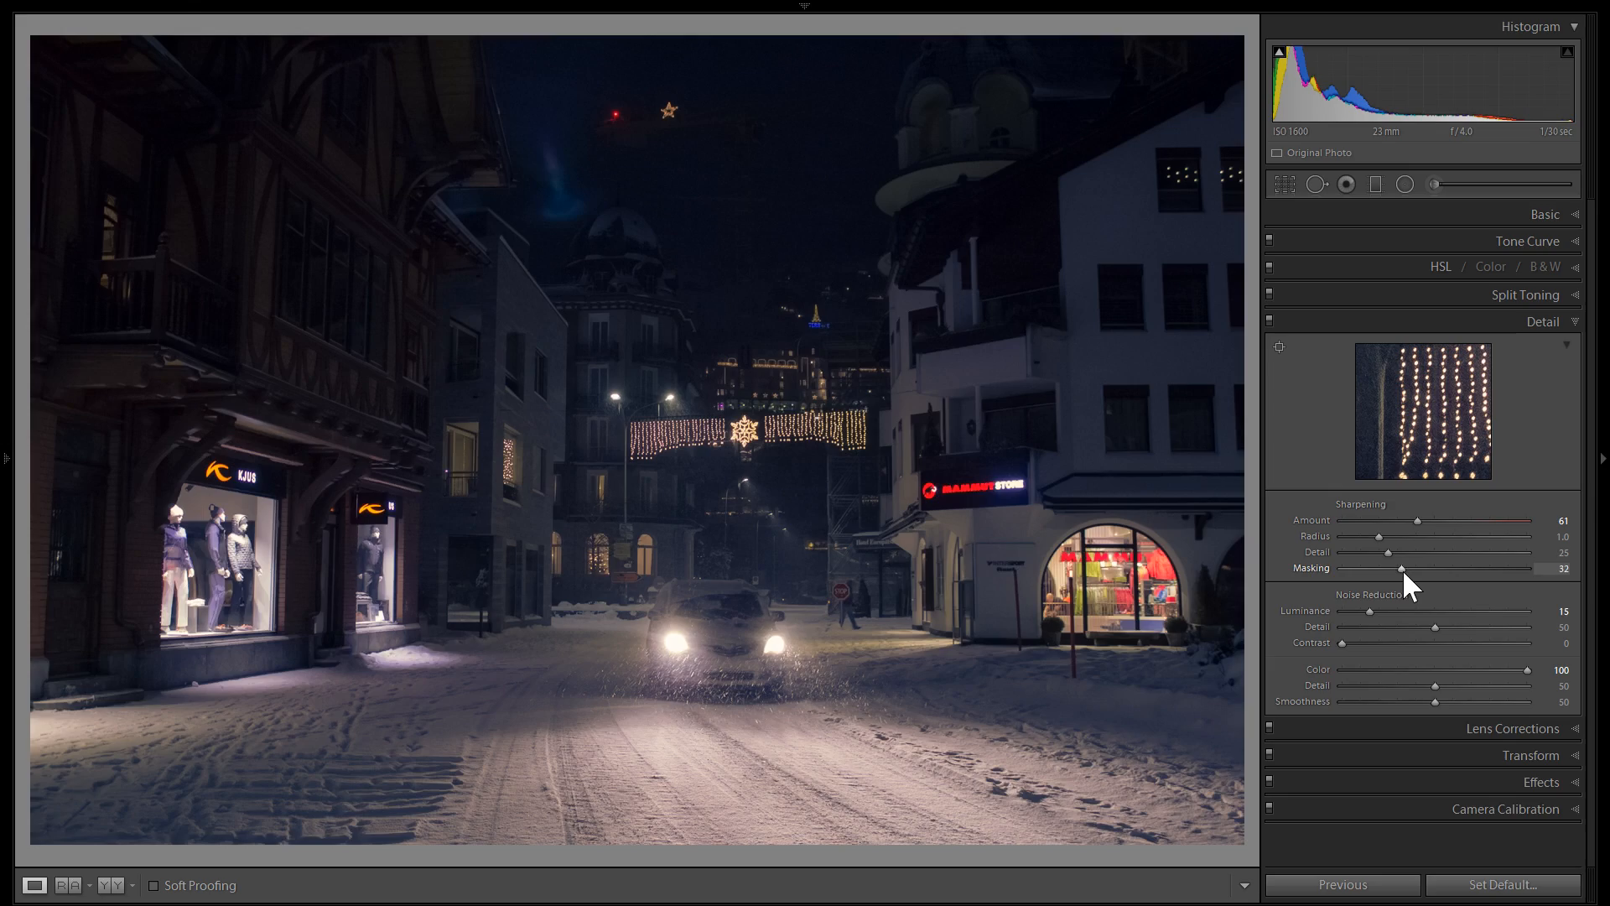
Remove chromatic aberration and inspect the rooflines against the night sky up close.
click(1352, 324)
click(1379, 349)
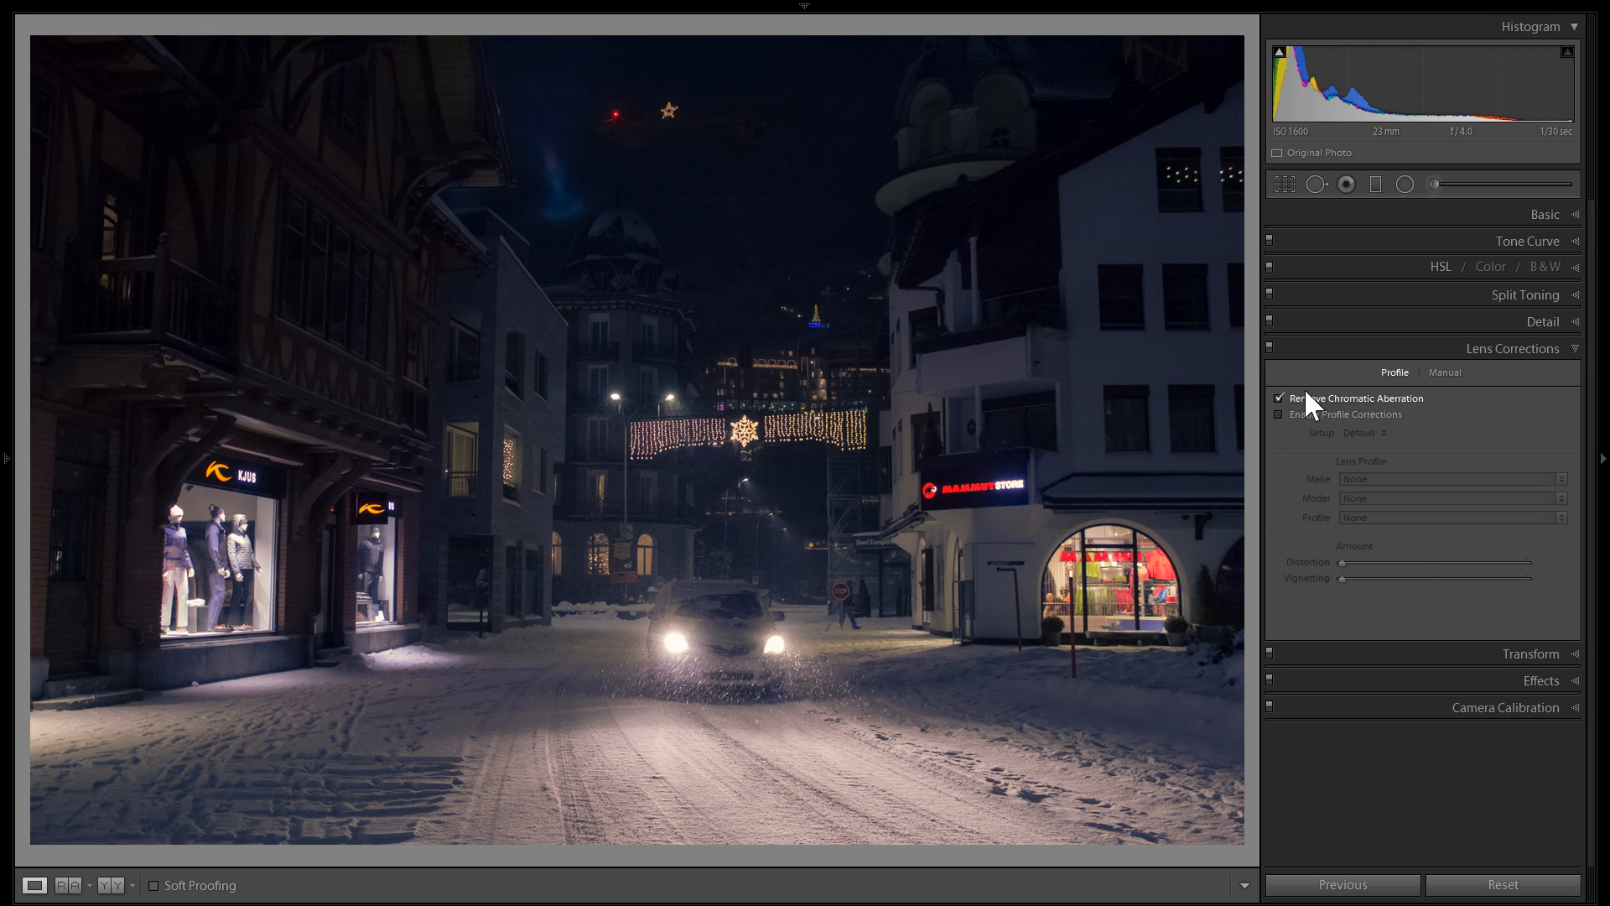
click(616, 239)
drag(773, 306, 1055, 546)
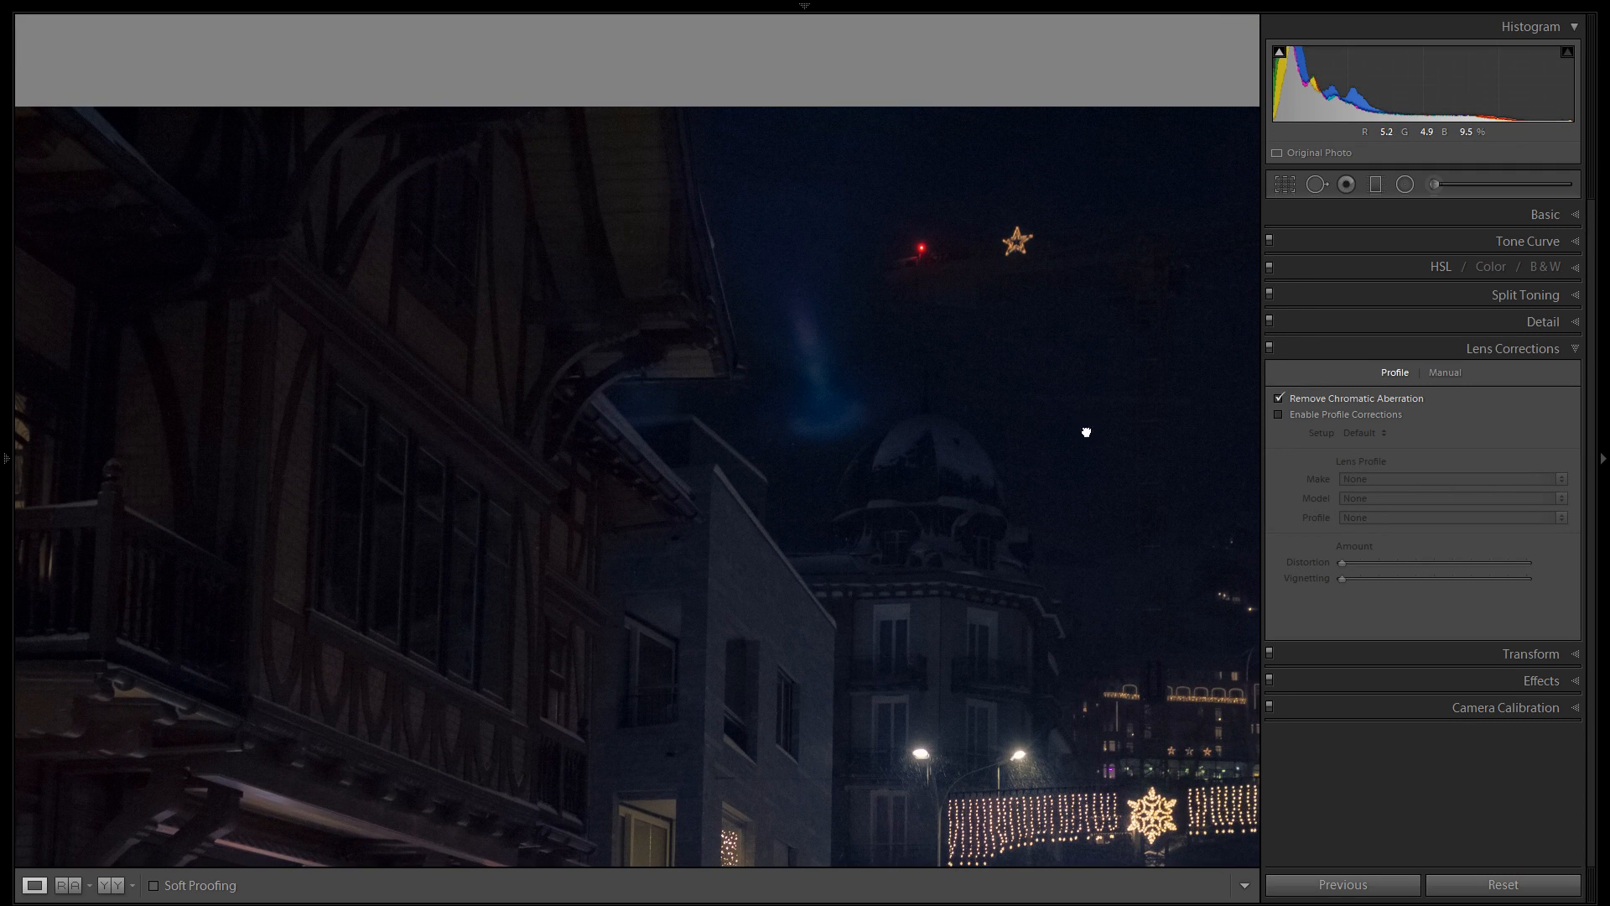
drag(1085, 431, 974, 358)
Enable profile corrections with the Canon EF-S 18-55mm f/3.5-5.6 IS STM lens profile and compare the photo with and without them.
click(1323, 414)
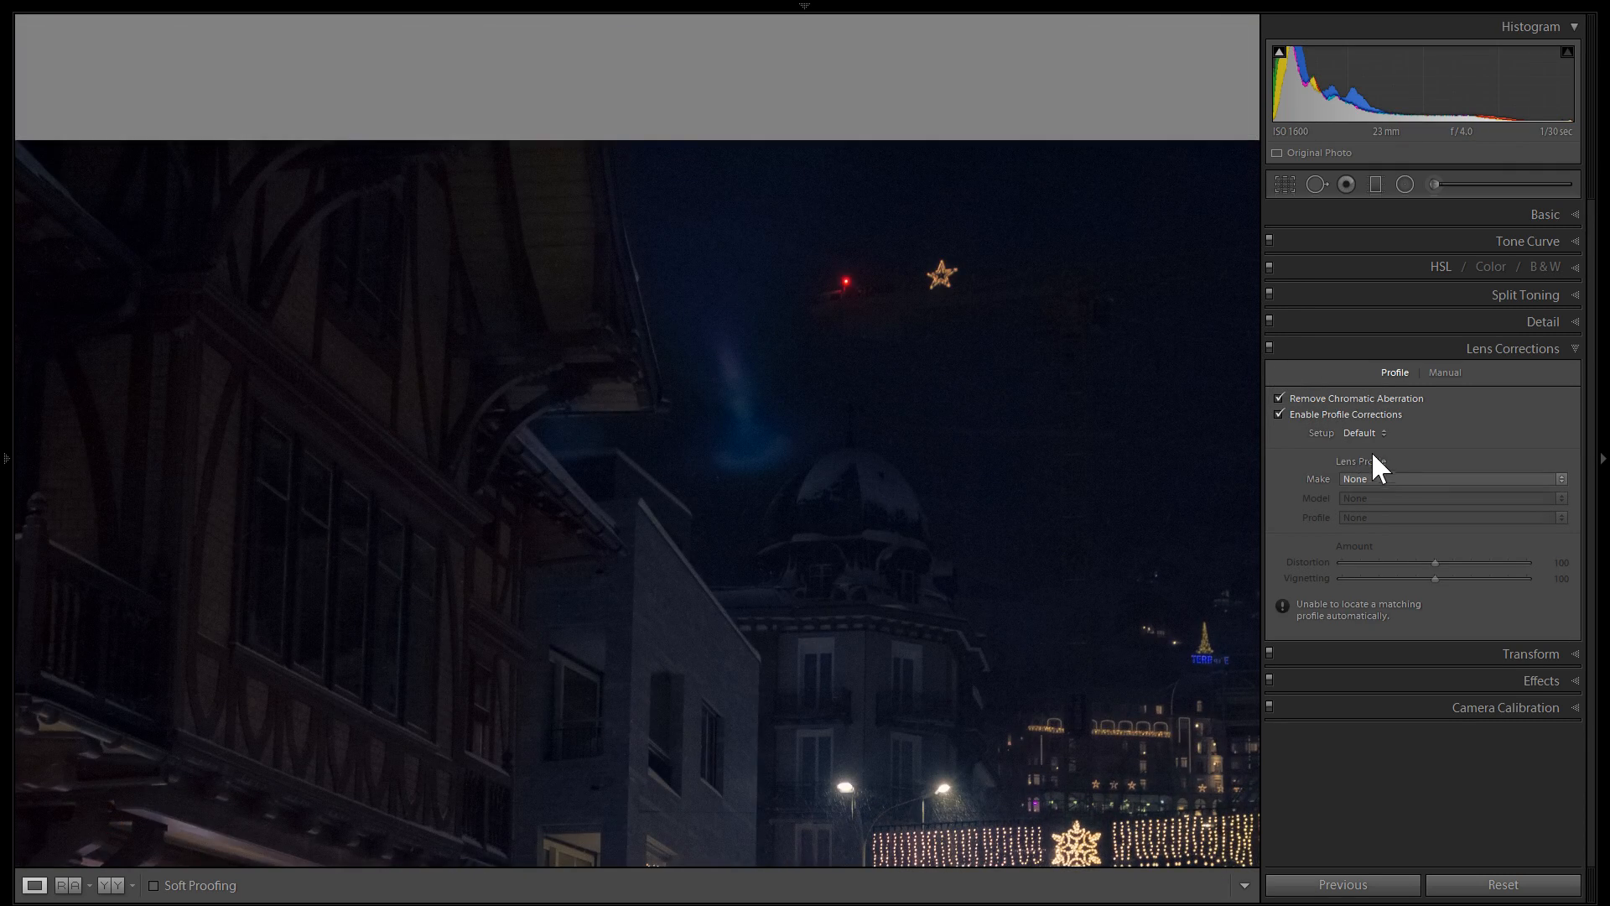
click(1389, 476)
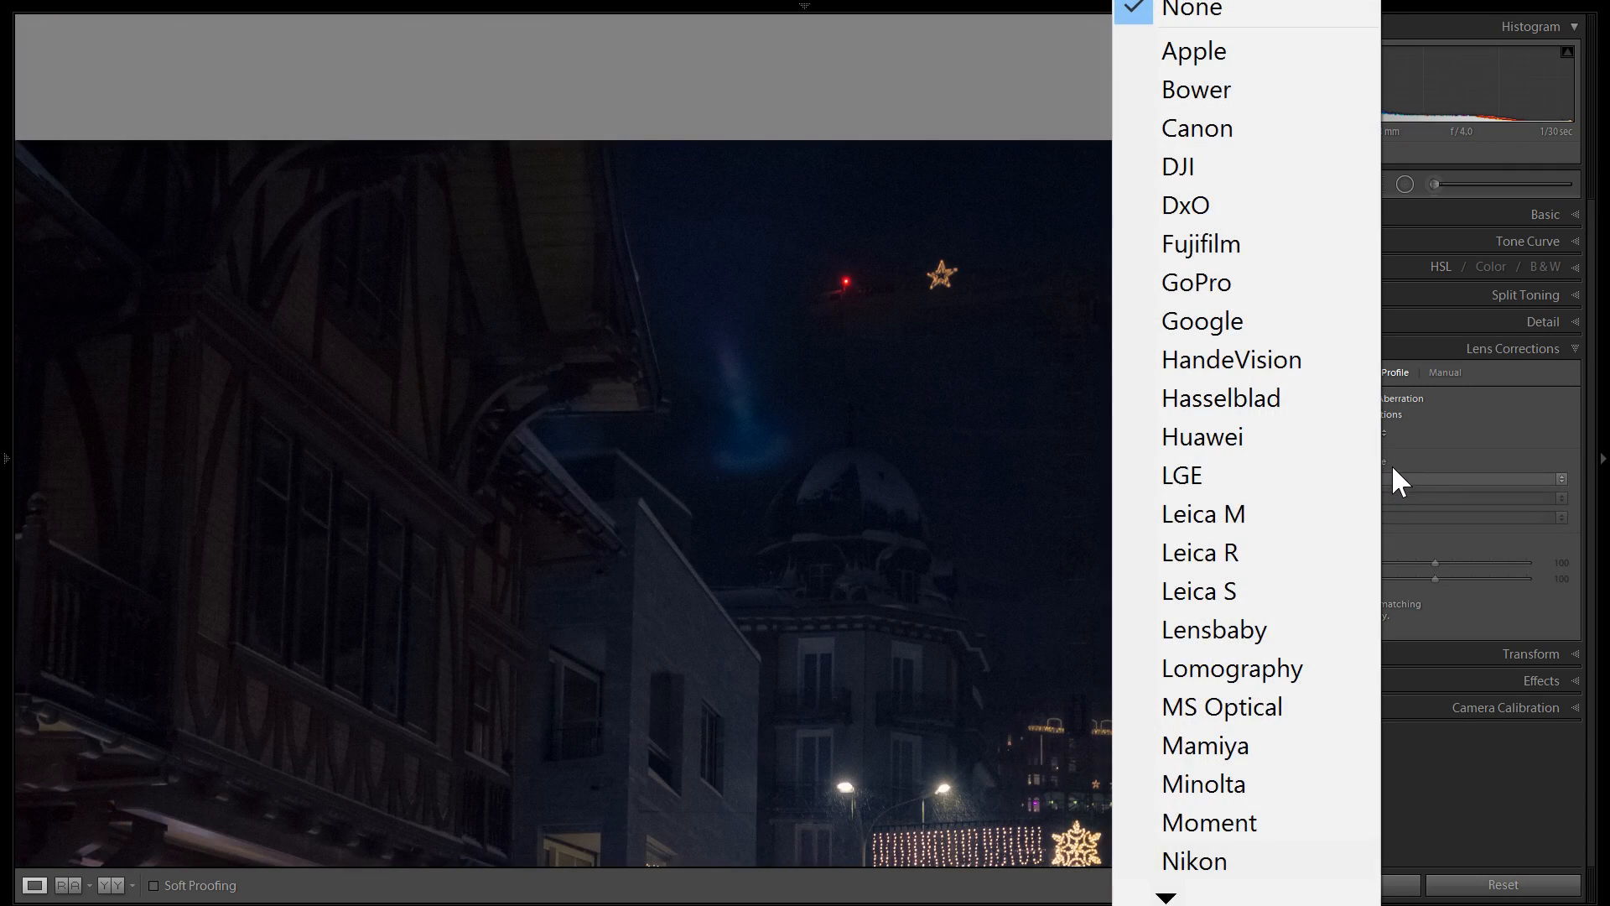
click(1250, 133)
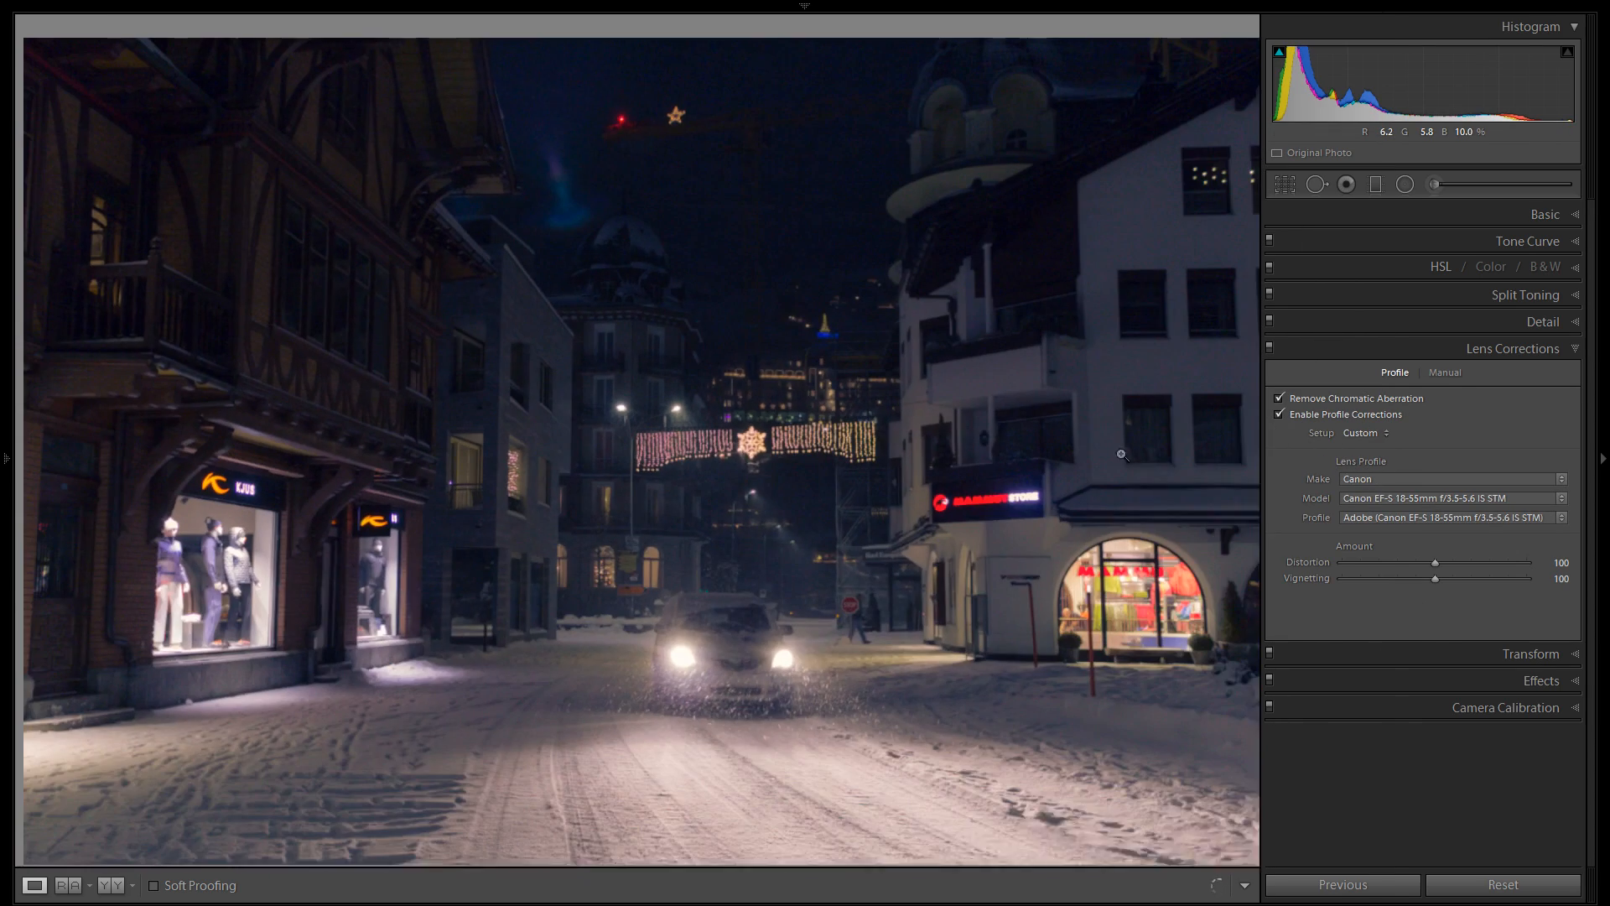
click(1316, 413)
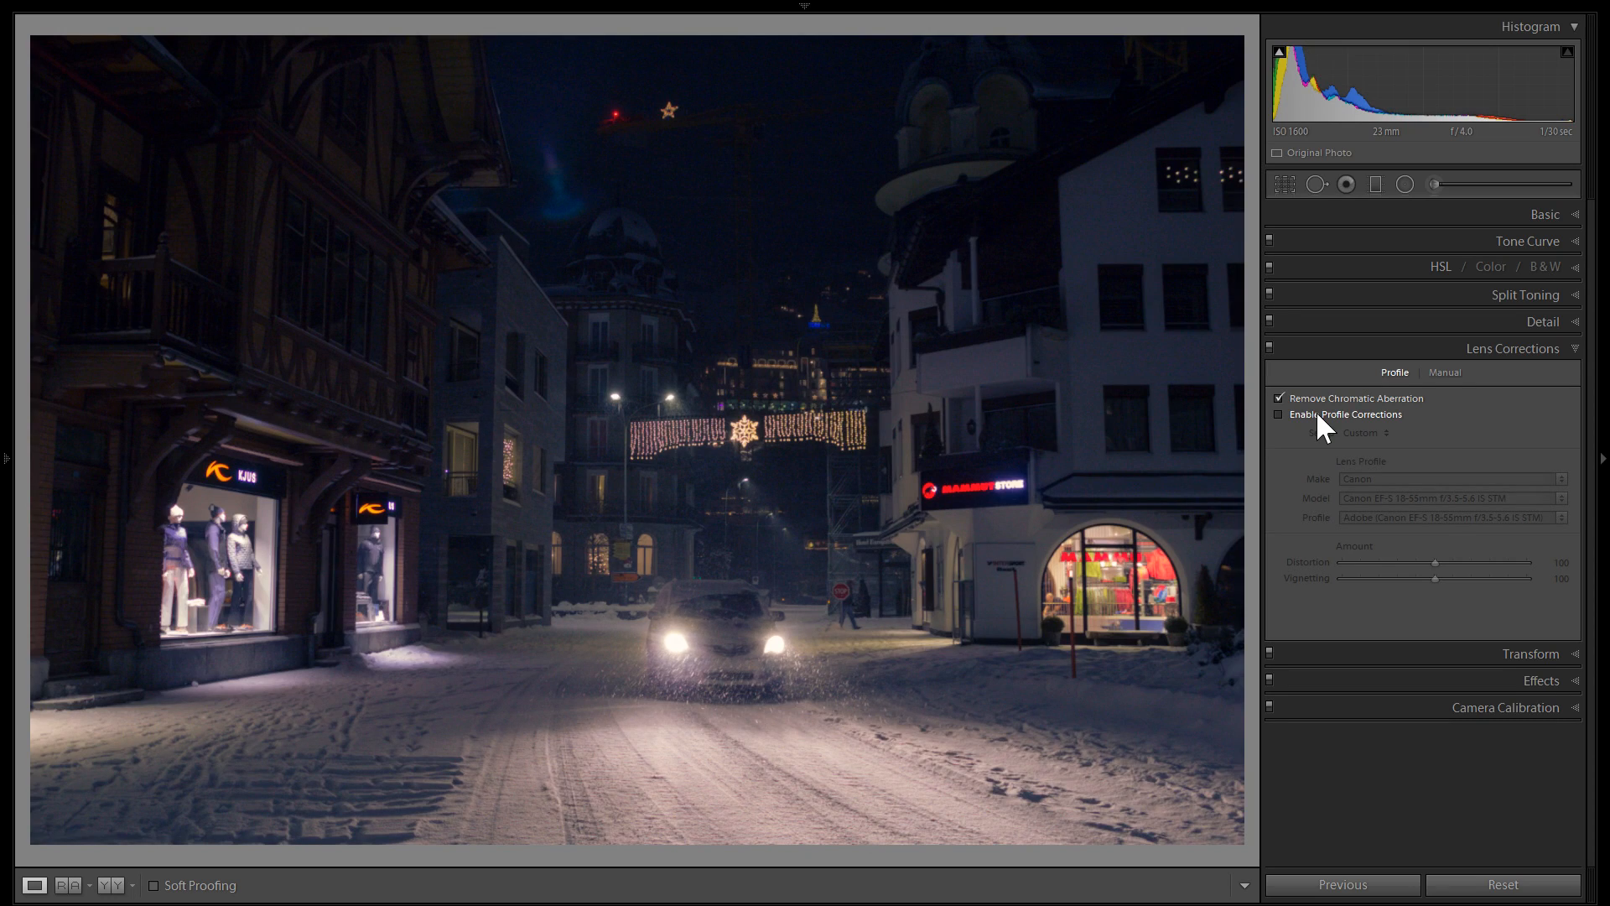
click(1316, 412)
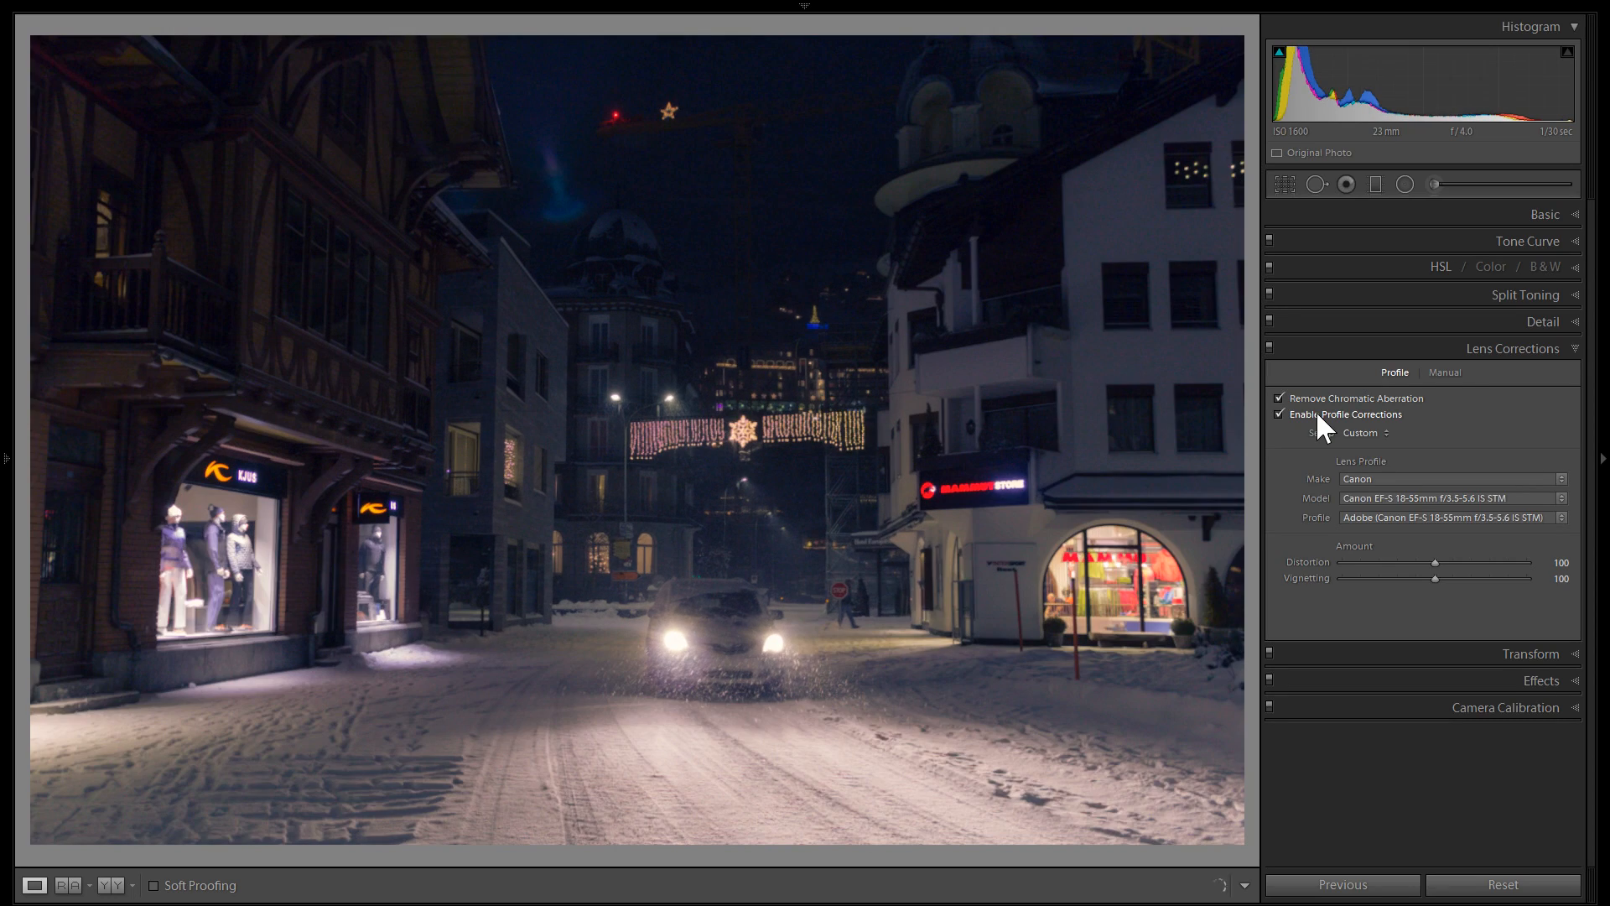
Check the white building's vertical lines and the overall perspective against the Transform correction options.
click(1363, 652)
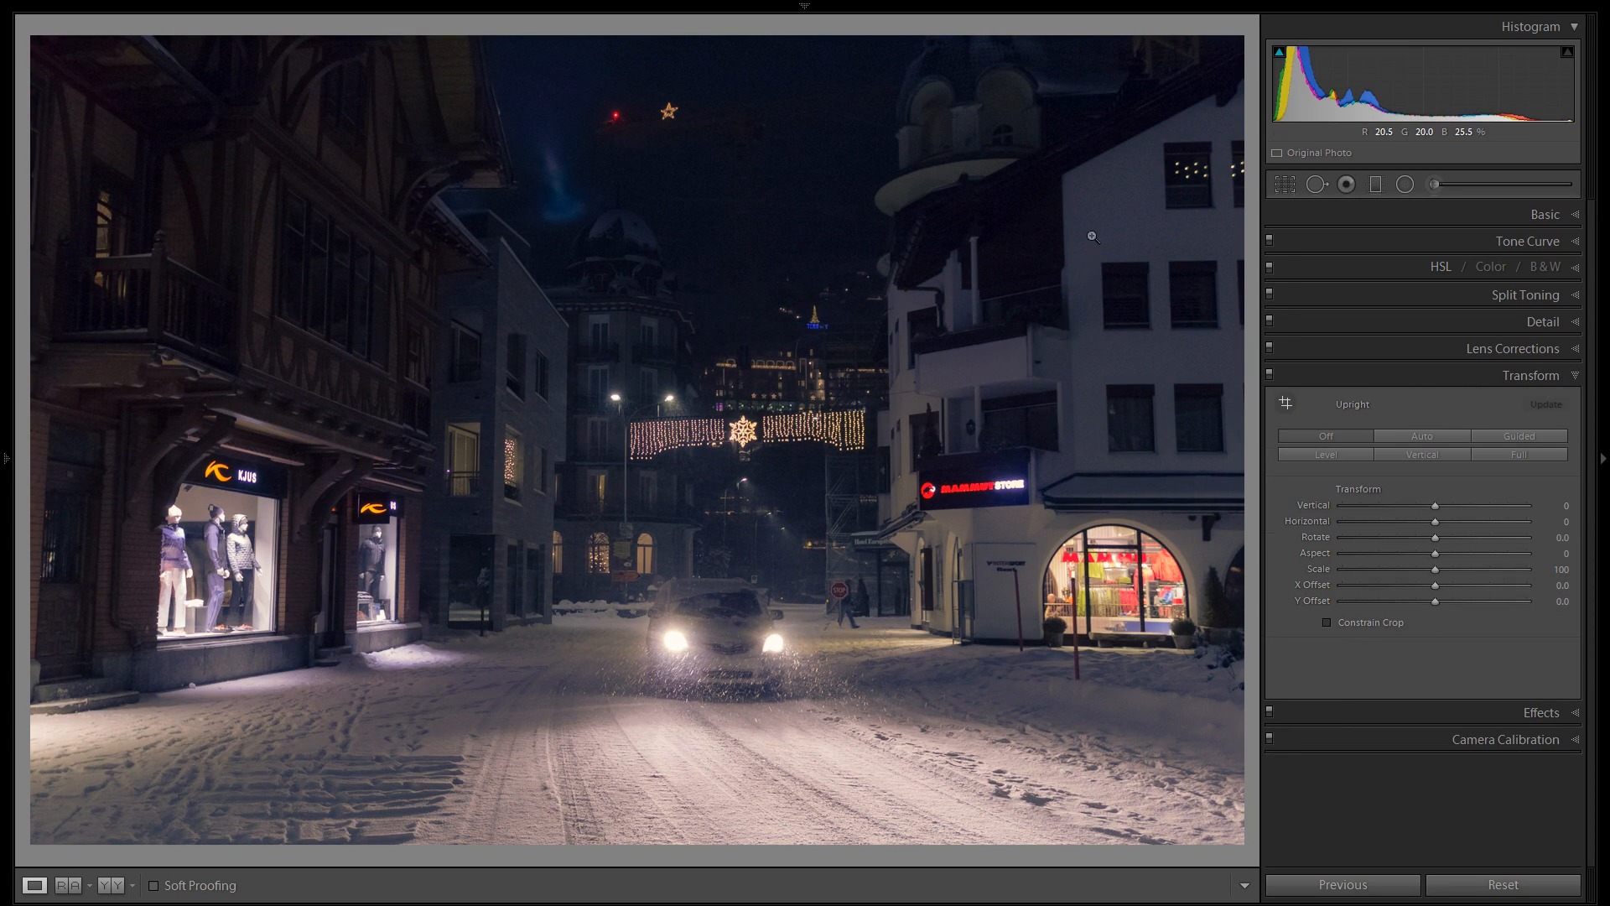
click(983, 322)
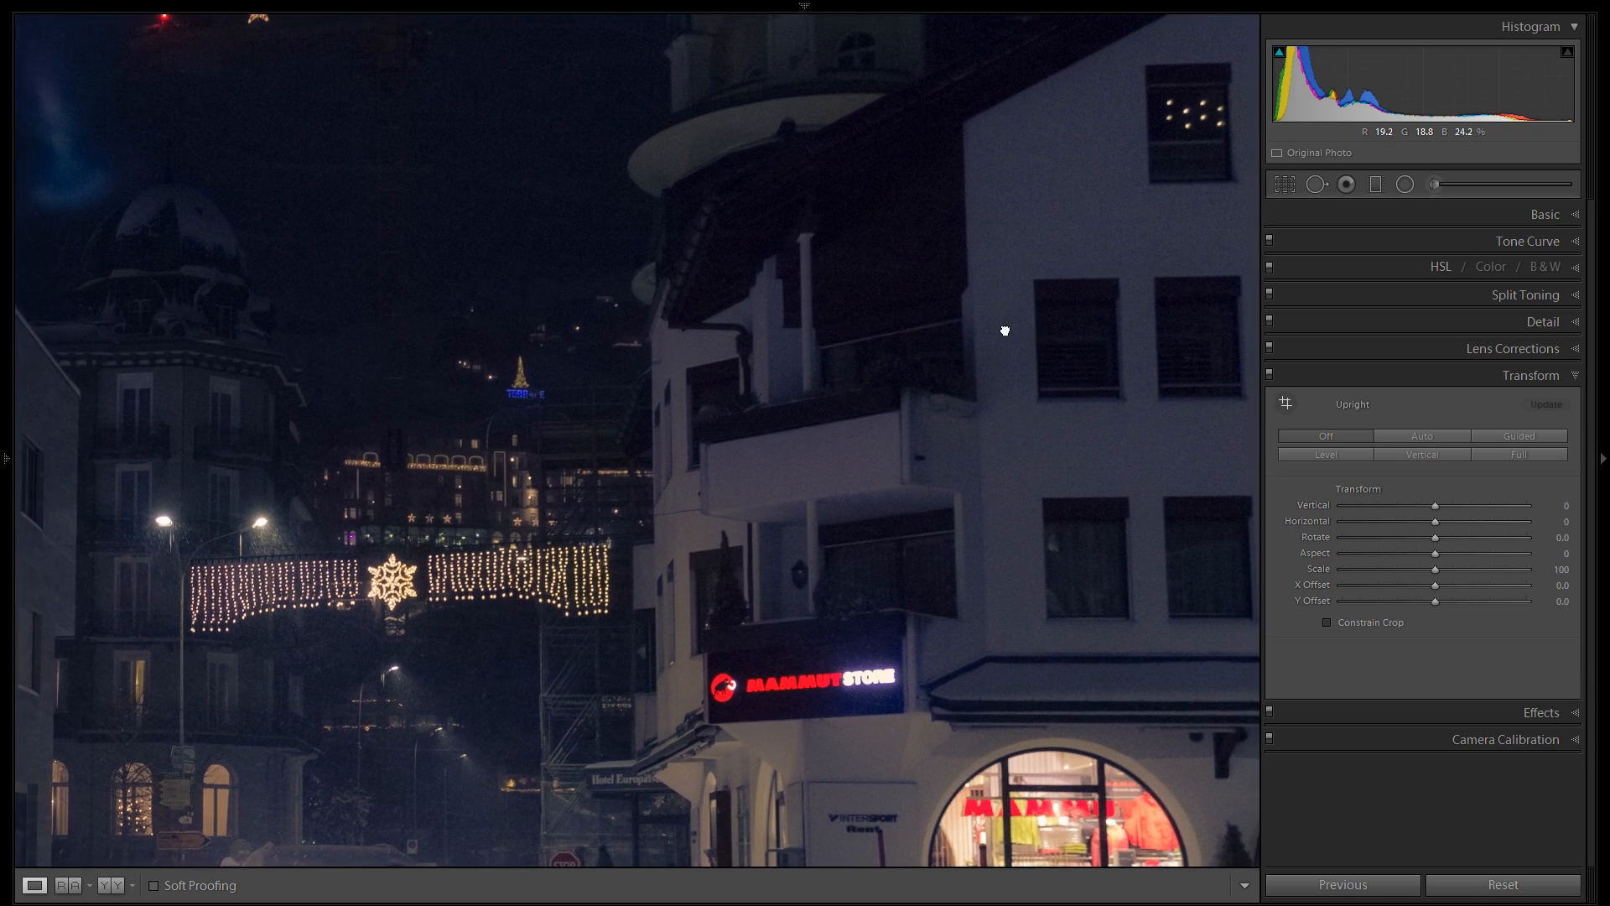
mouse_move(1003, 330)
mouse_down()
mouse_move(956, 327)
mouse_move(1018, 324)
mouse_up()
click(1018, 324)
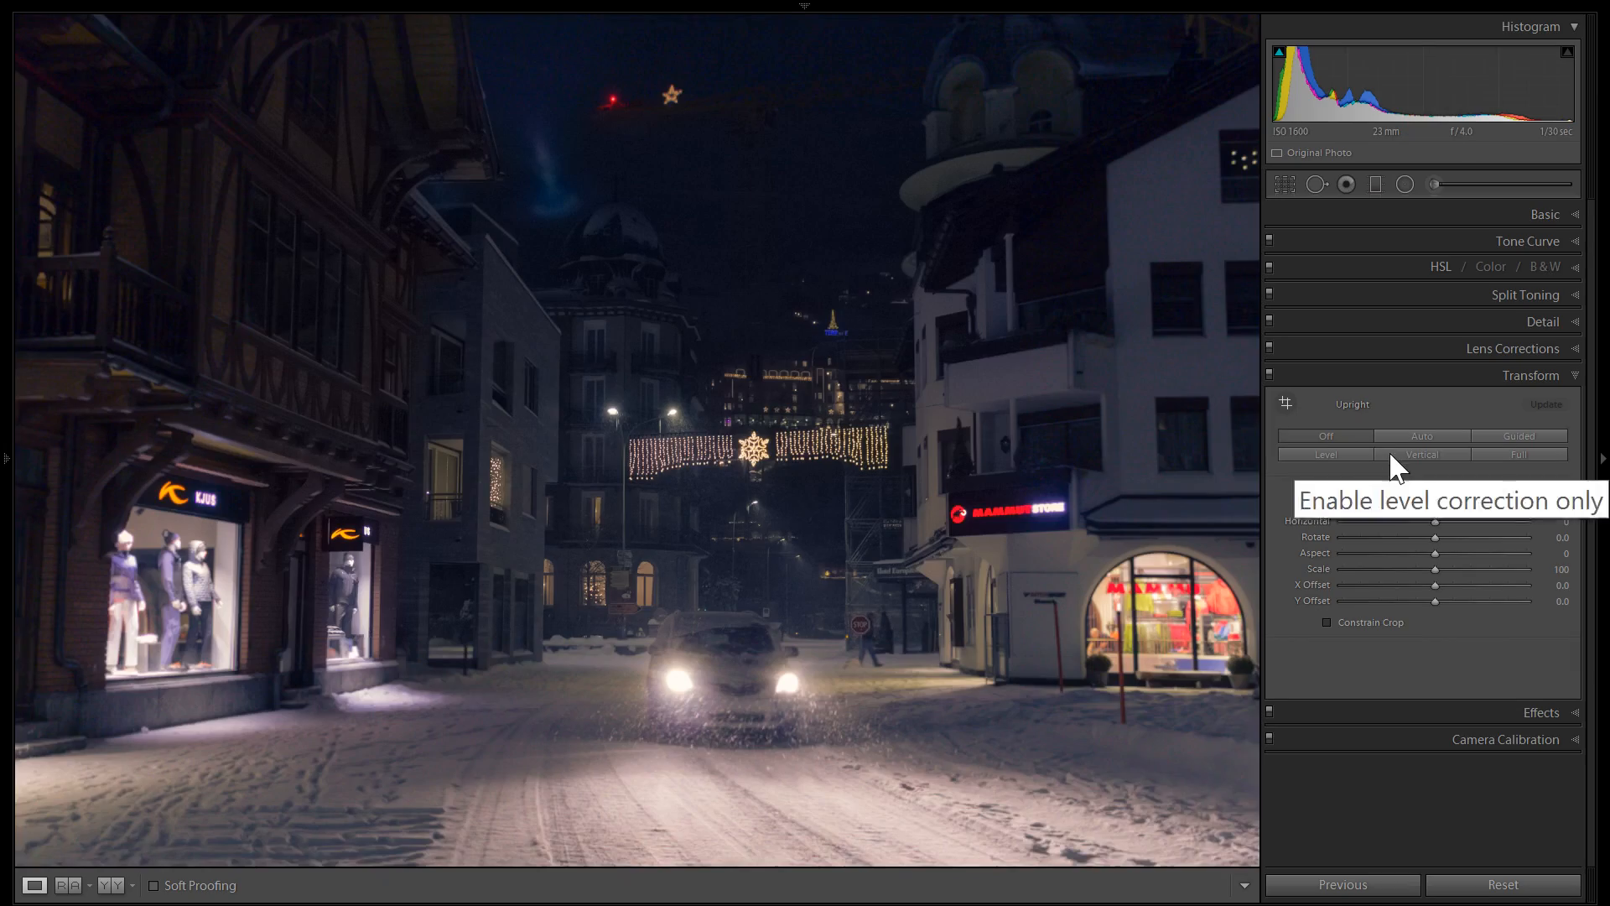
click(1390, 457)
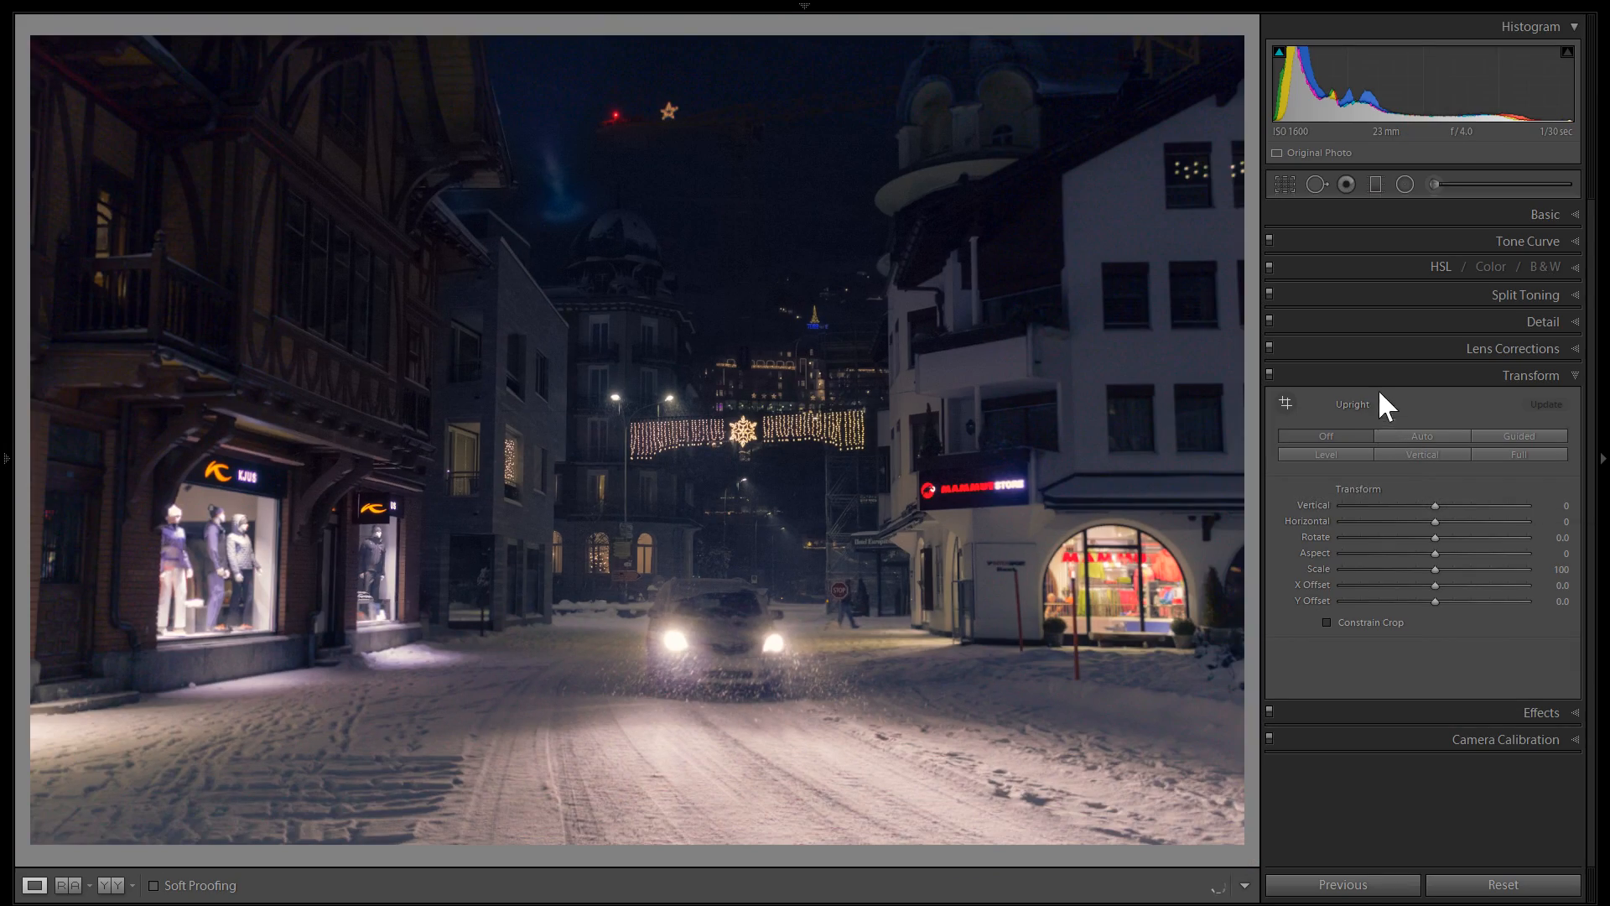
click(1377, 378)
Darken the photo's edges with a post-crop vignette at Amount -35, Midpoint 12 and Feather 74.
click(1394, 401)
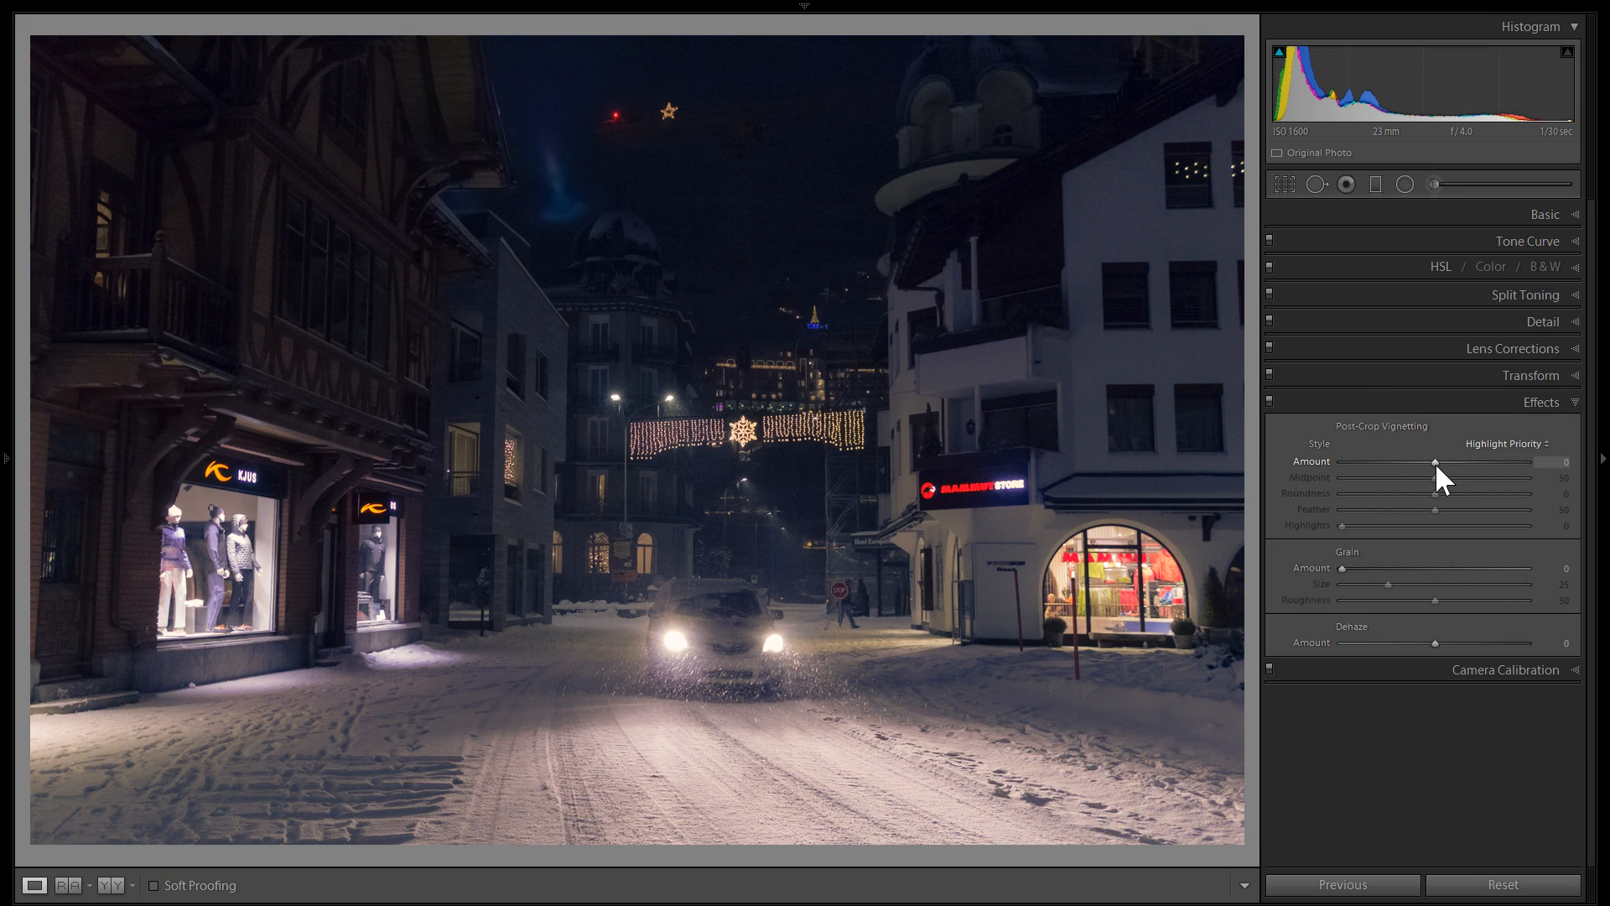
drag(1436, 461, 1327, 459)
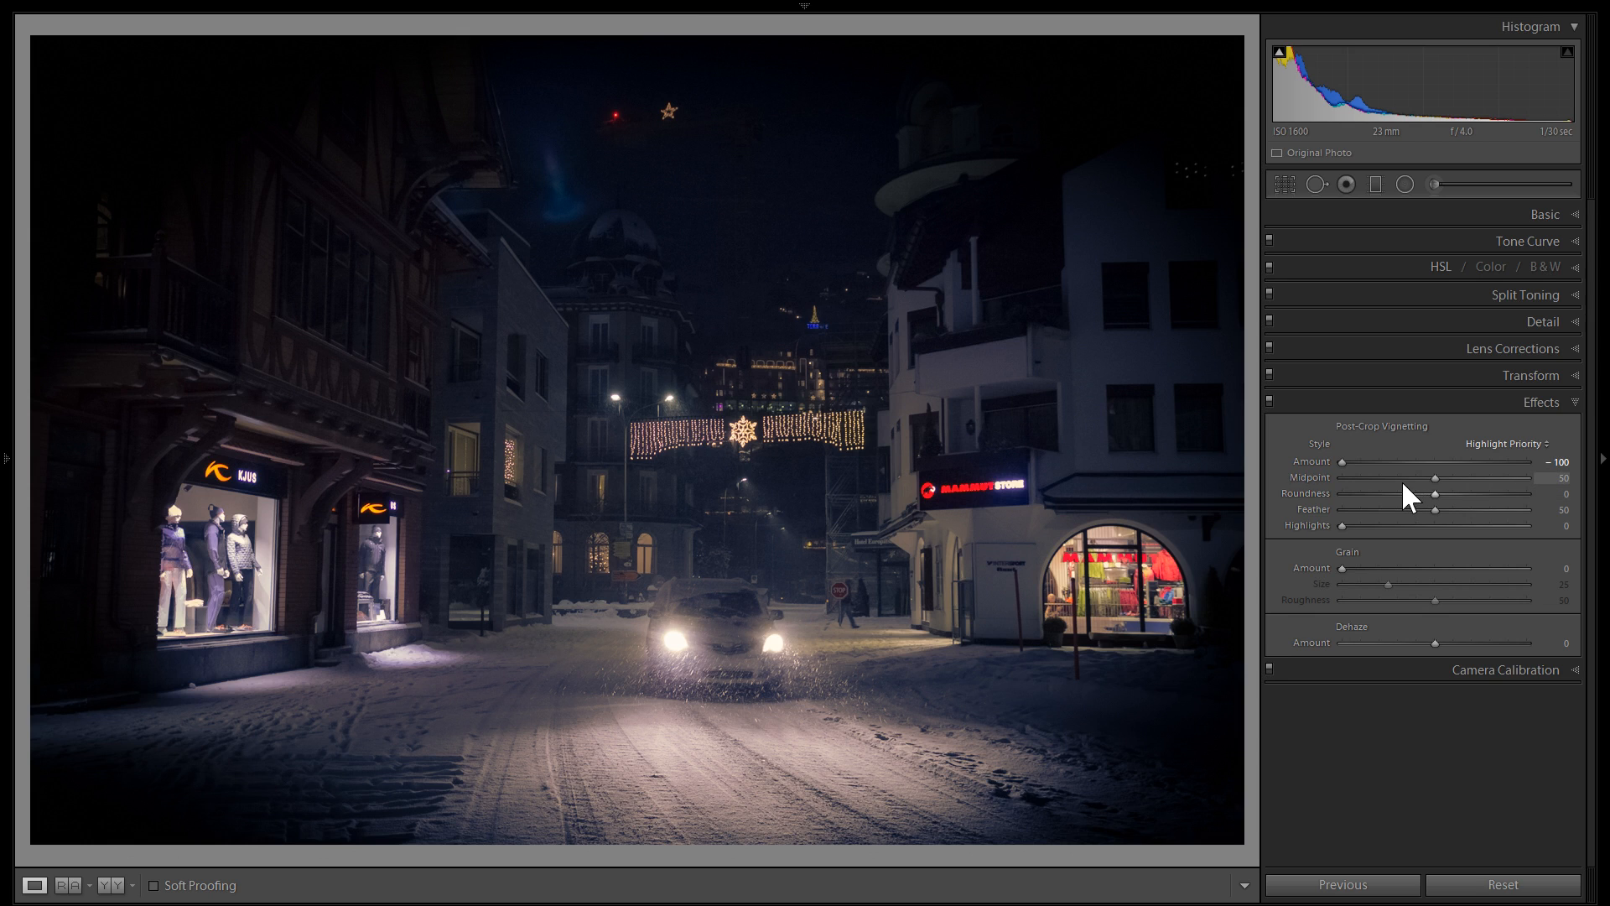
drag(1437, 474, 1366, 478)
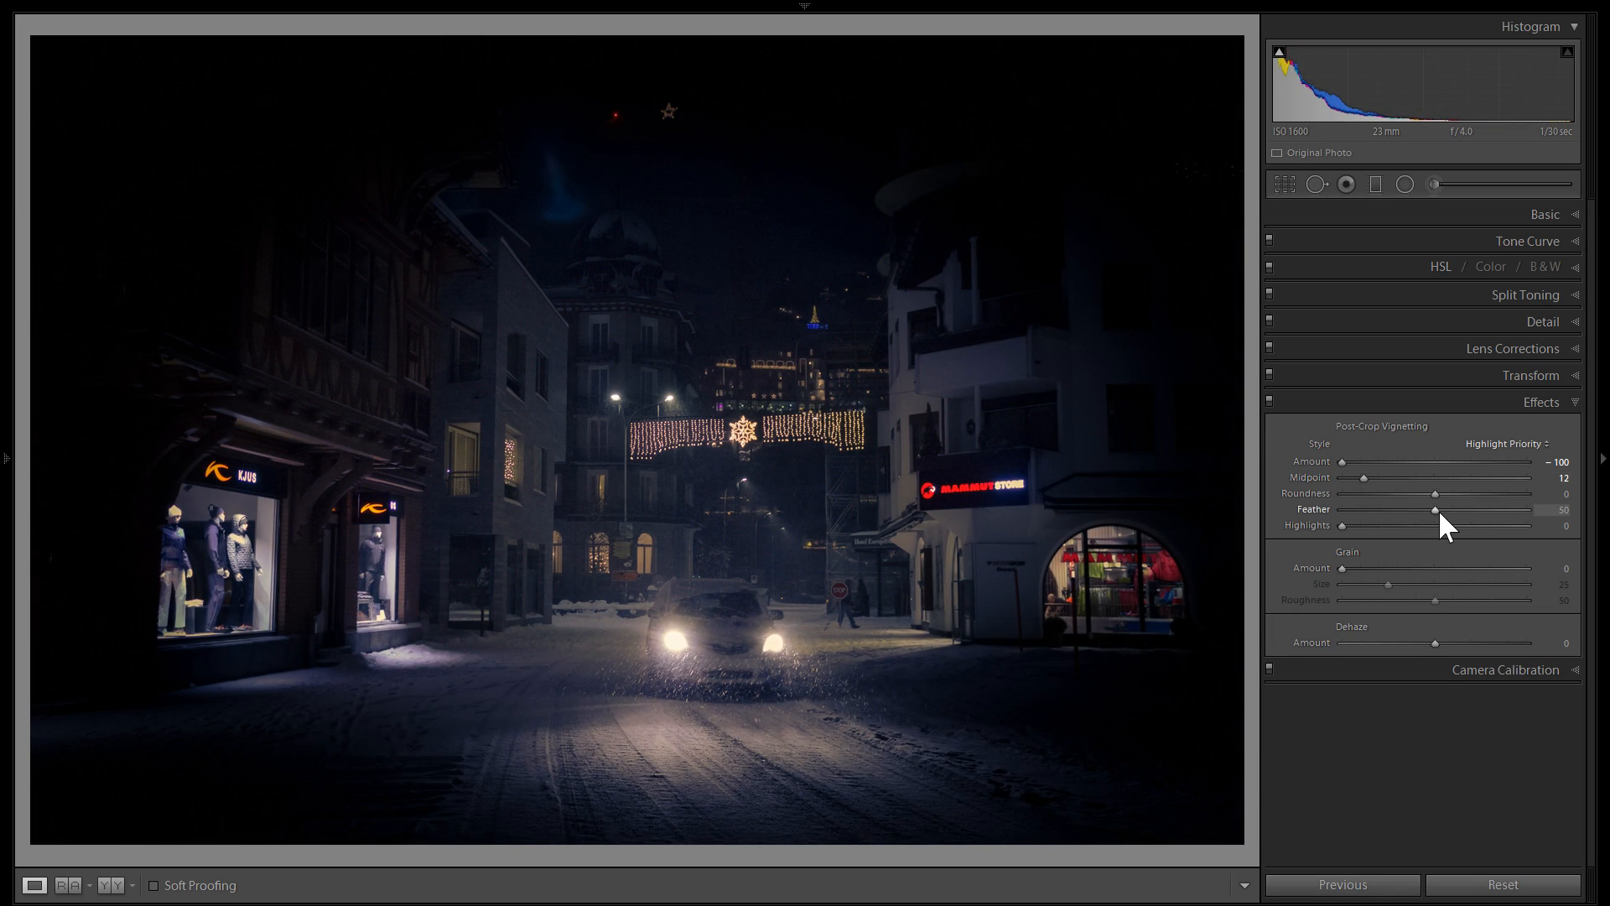
drag(1441, 512, 1469, 514)
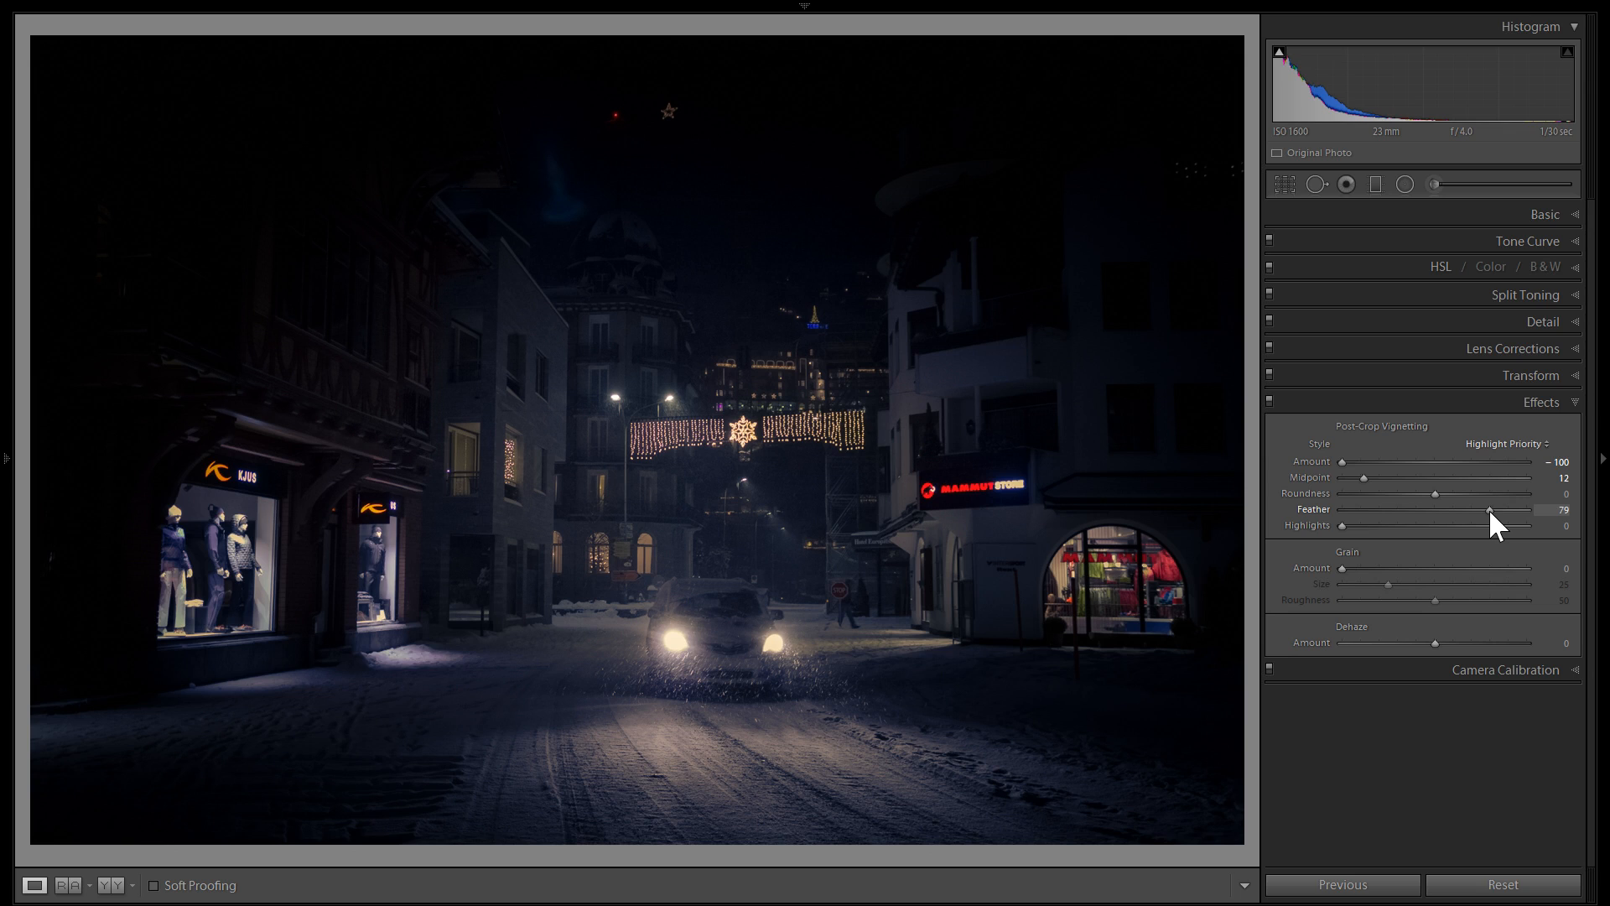
drag(1487, 511, 1473, 513)
mouse_move(1392, 460)
mouse_down()
mouse_move(1426, 463)
mouse_move(1244, 475)
mouse_move(1247, 461)
mouse_move(1427, 458)
mouse_move(1399, 455)
mouse_up()
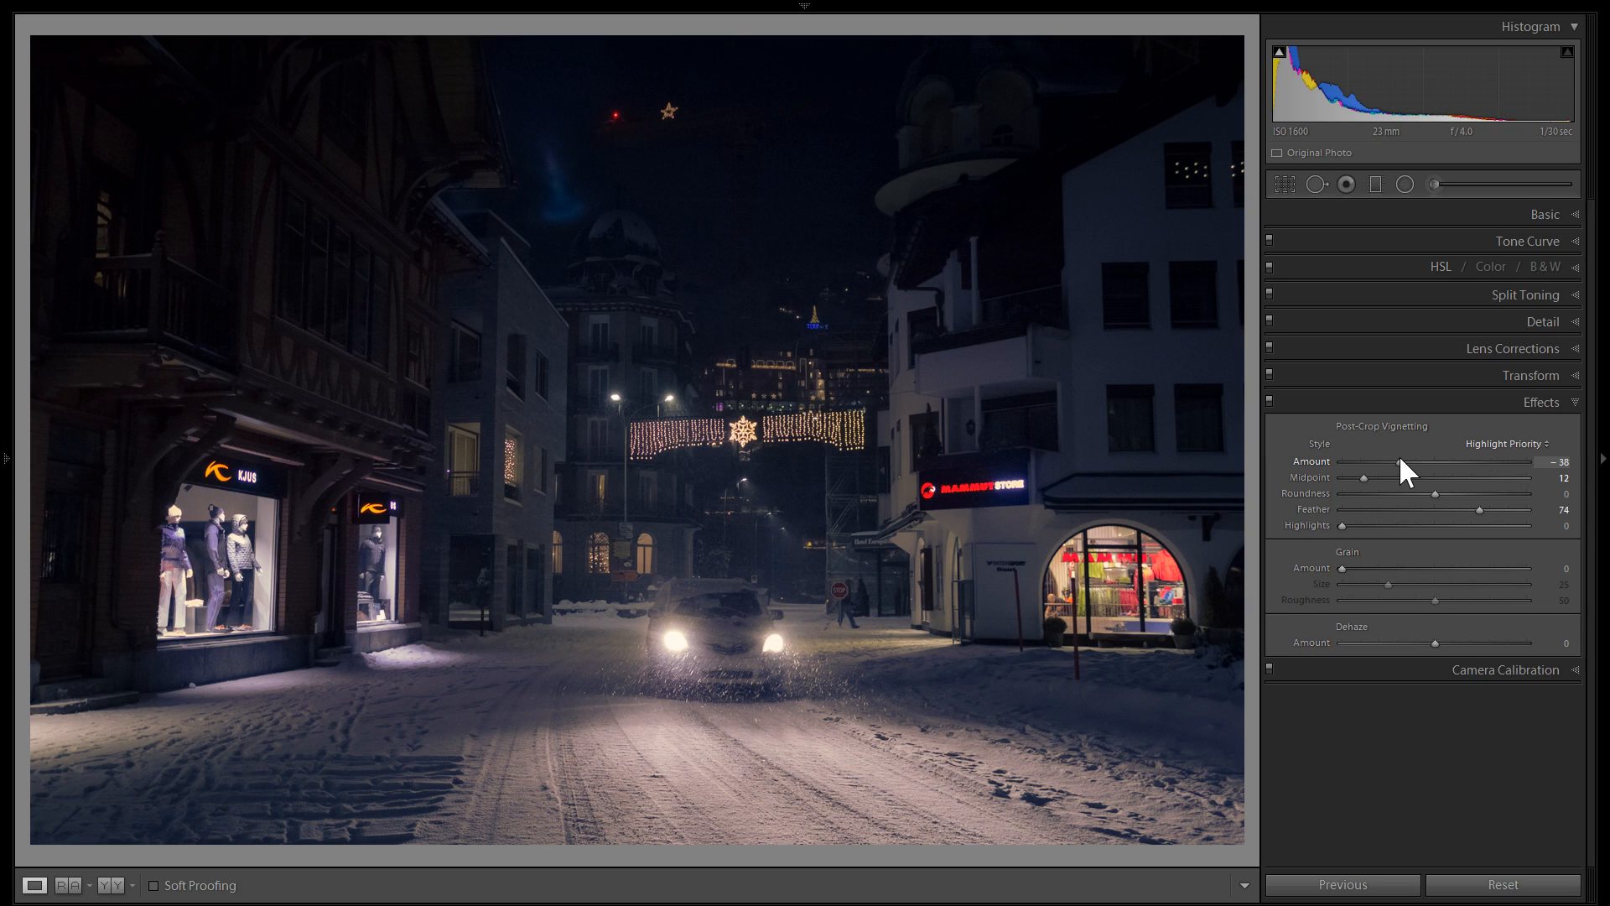
drag(1399, 454, 1401, 455)
Toggle the vignette off and on to compare its effect on the edges of the scene.
click(1270, 400)
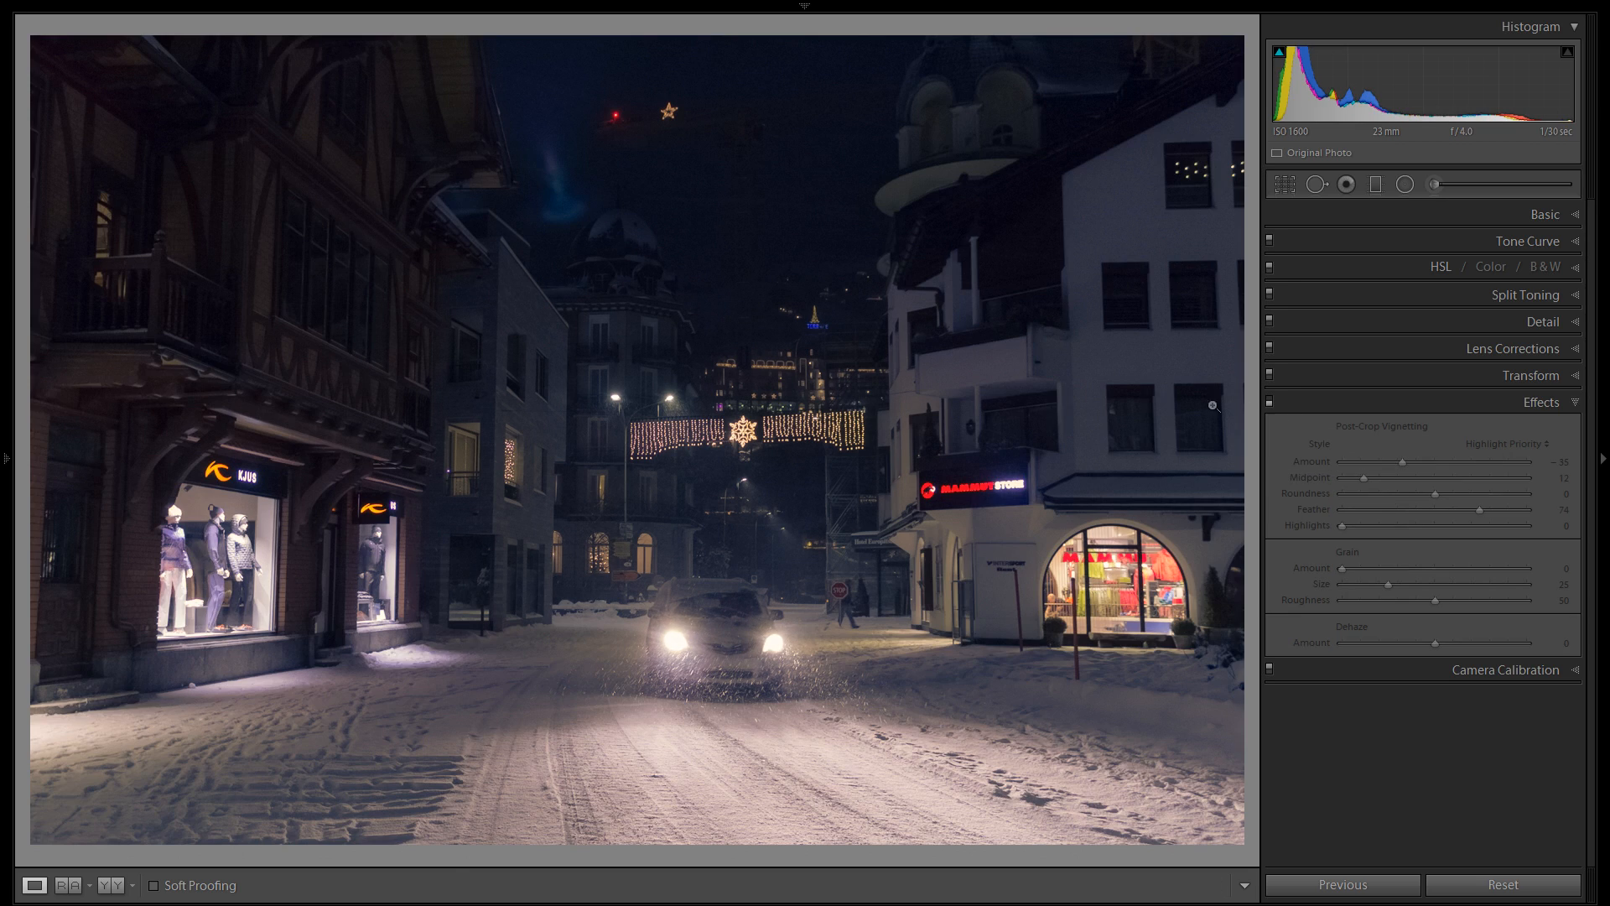
click(1271, 400)
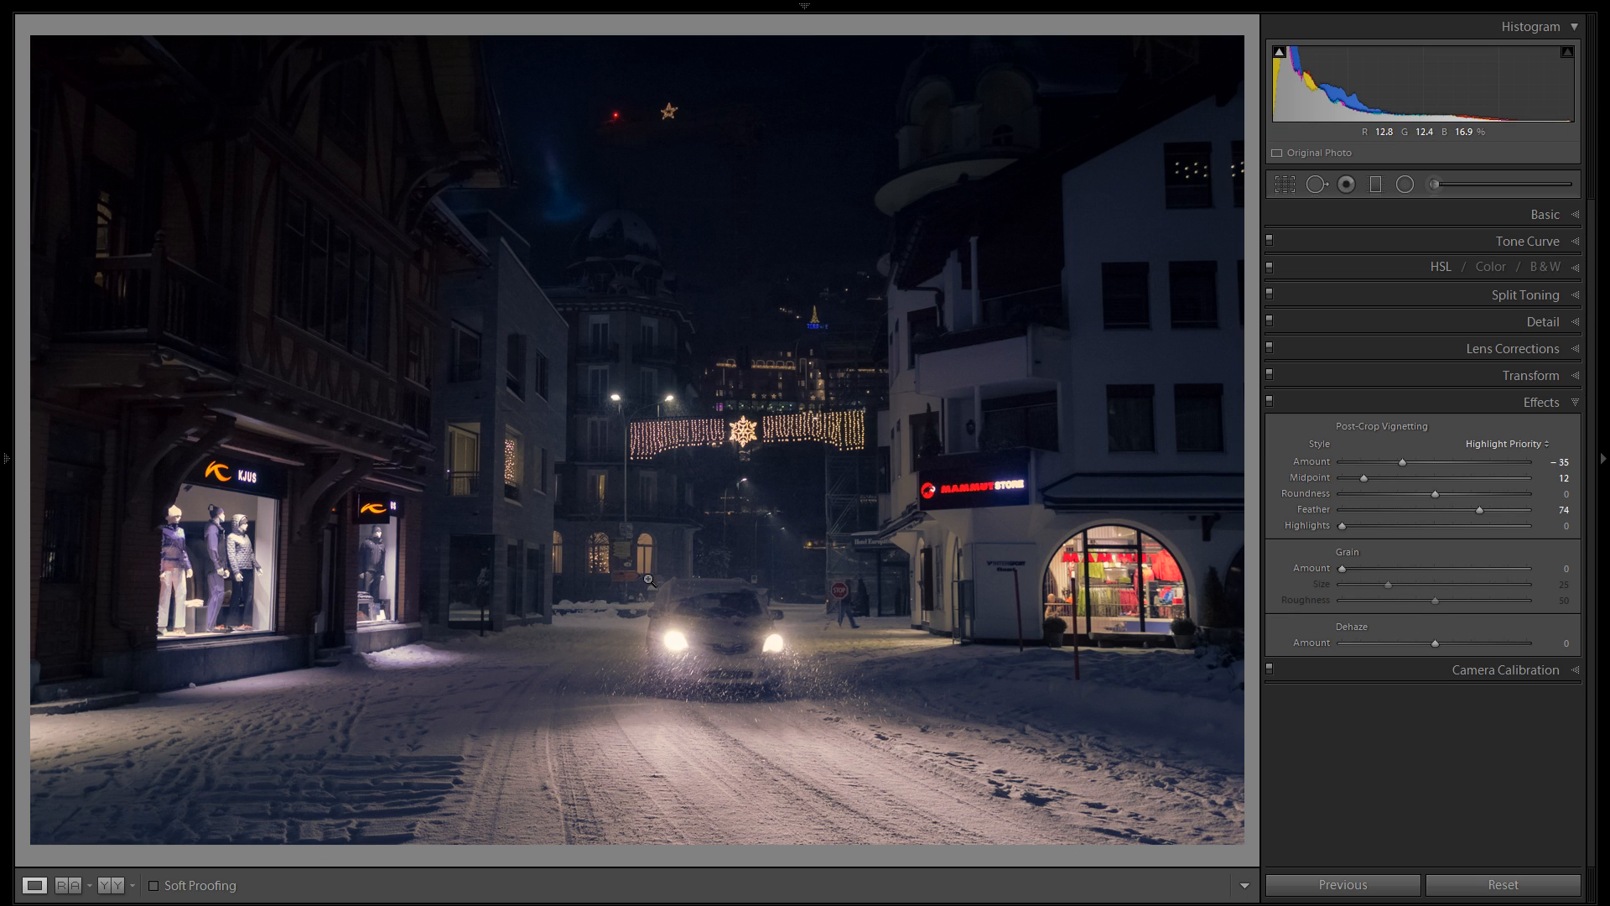
click(1268, 401)
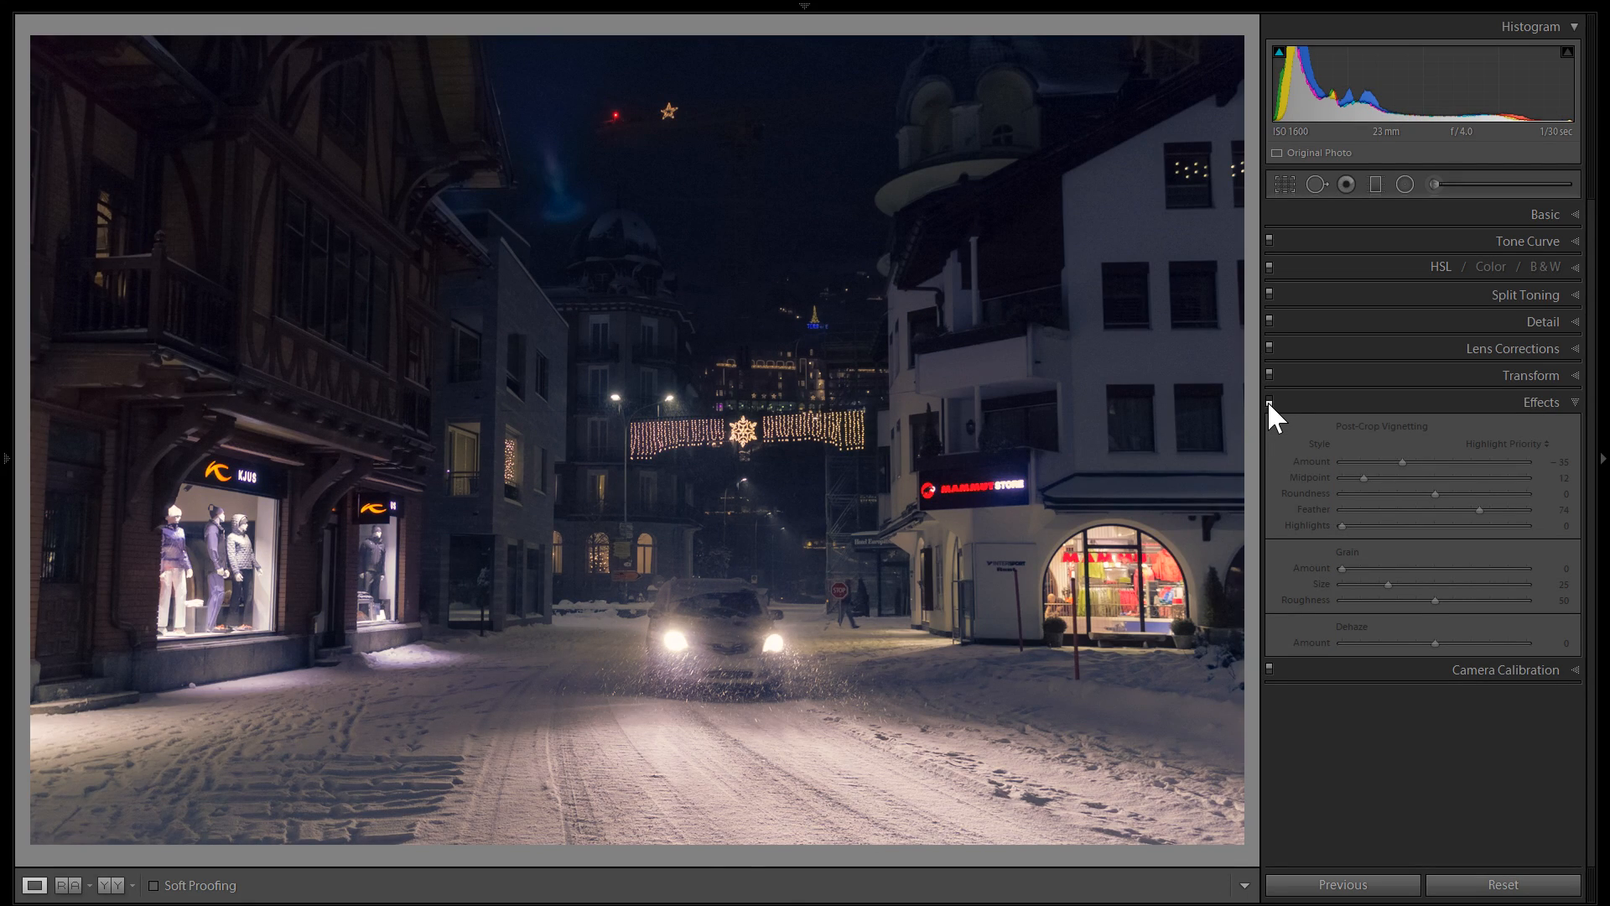
click(1269, 401)
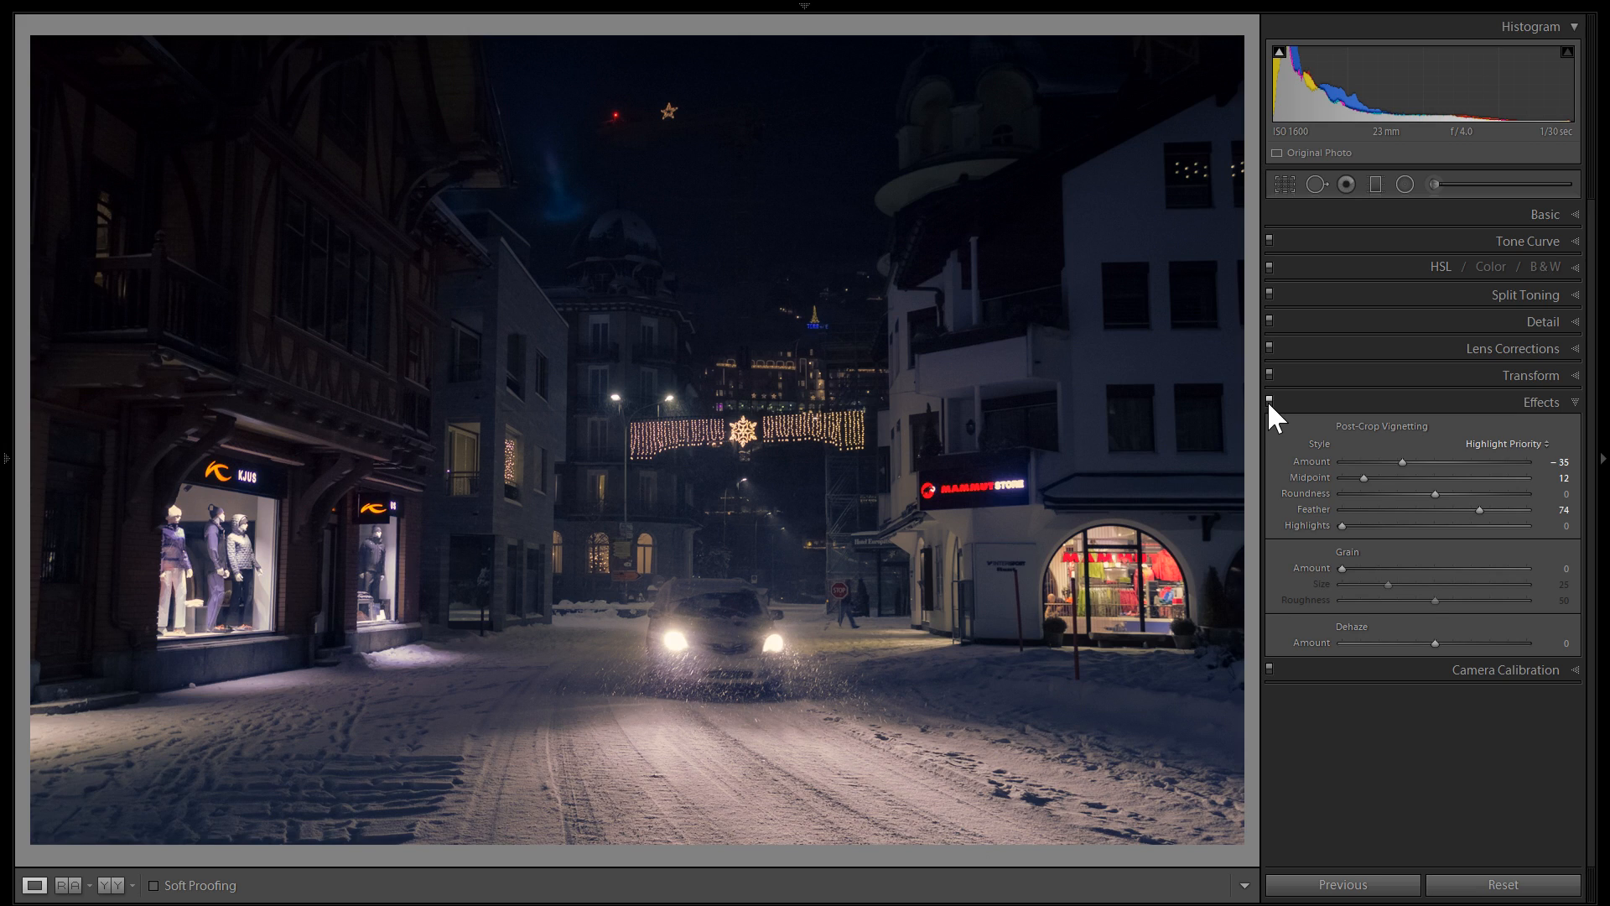
click(1302, 405)
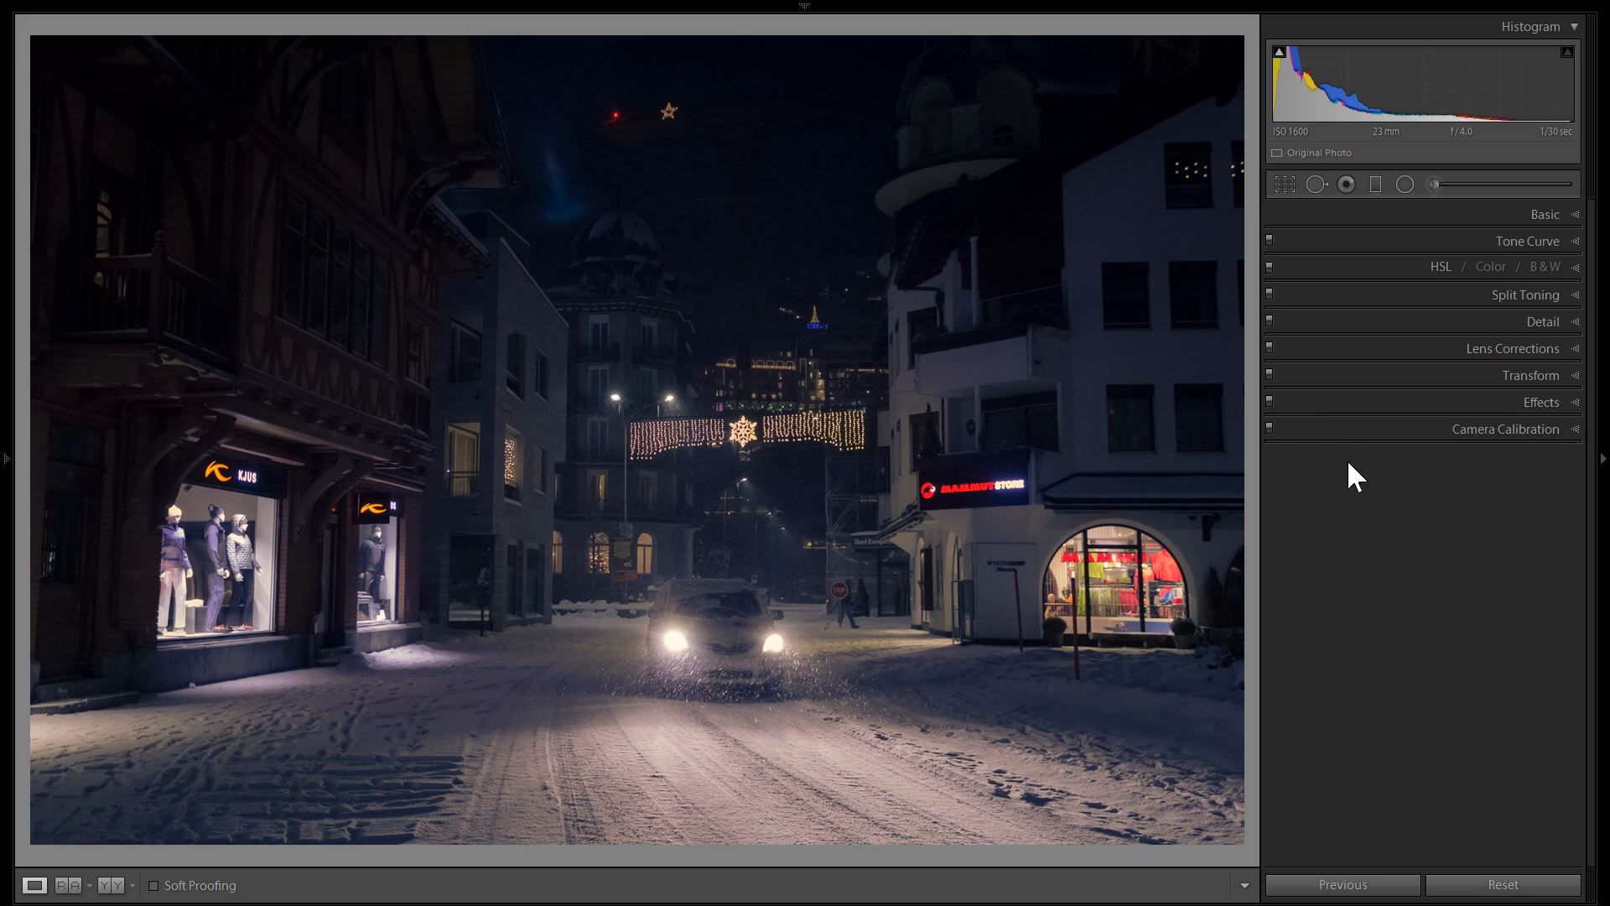
Try the Camera Faithful calibration profile and switch the photo to Camera Landscape.
click(1358, 429)
click(1491, 486)
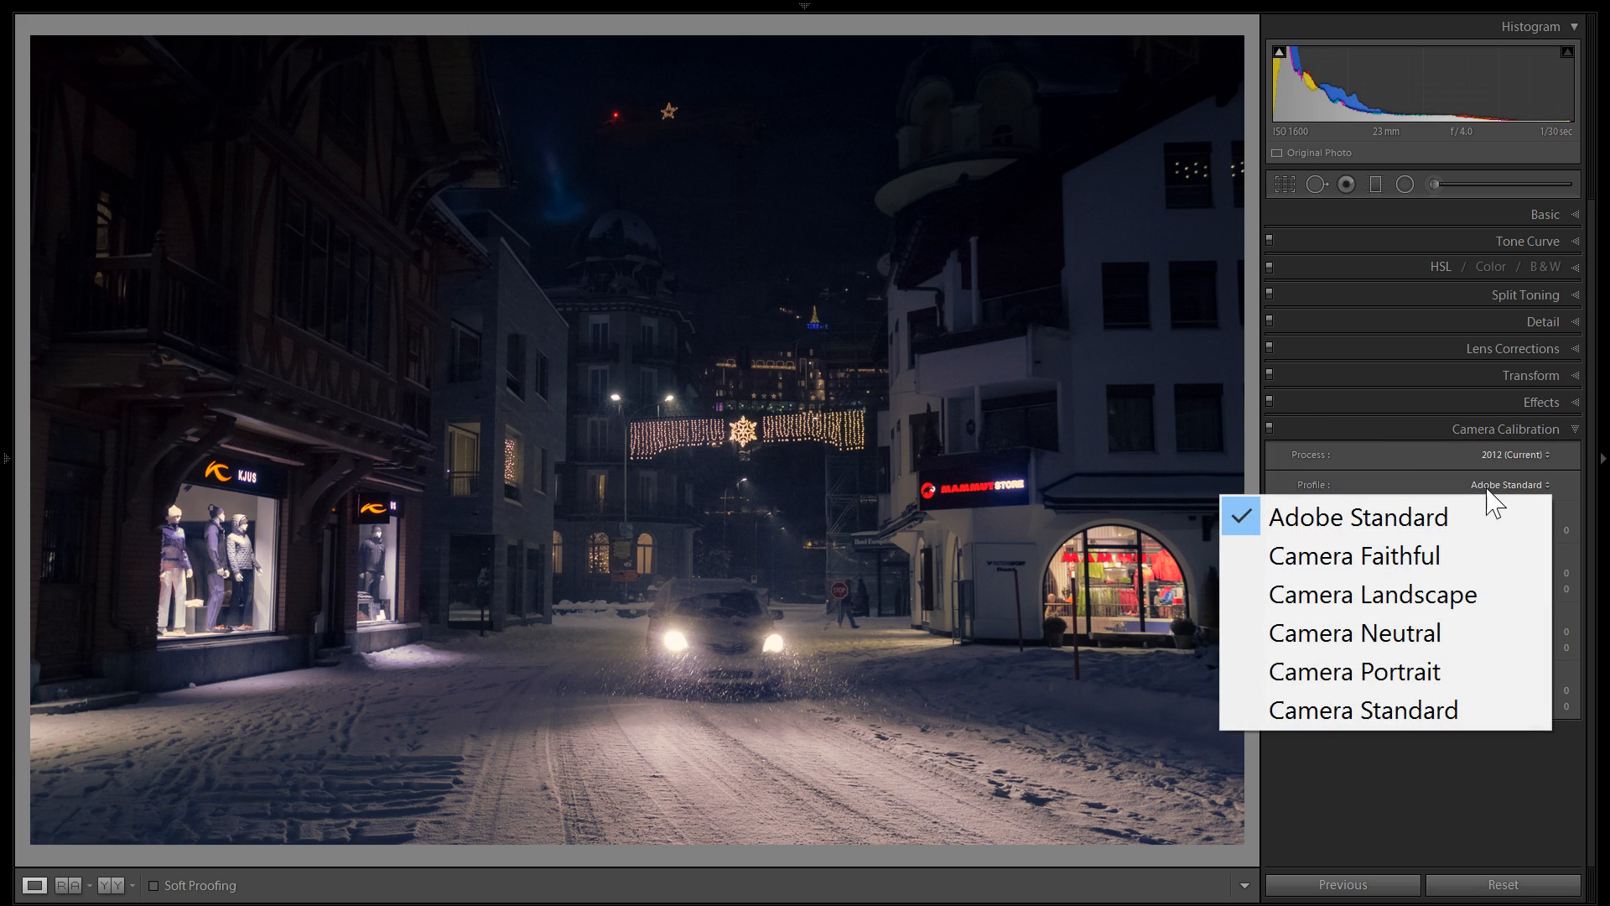
click(1492, 489)
click(1486, 486)
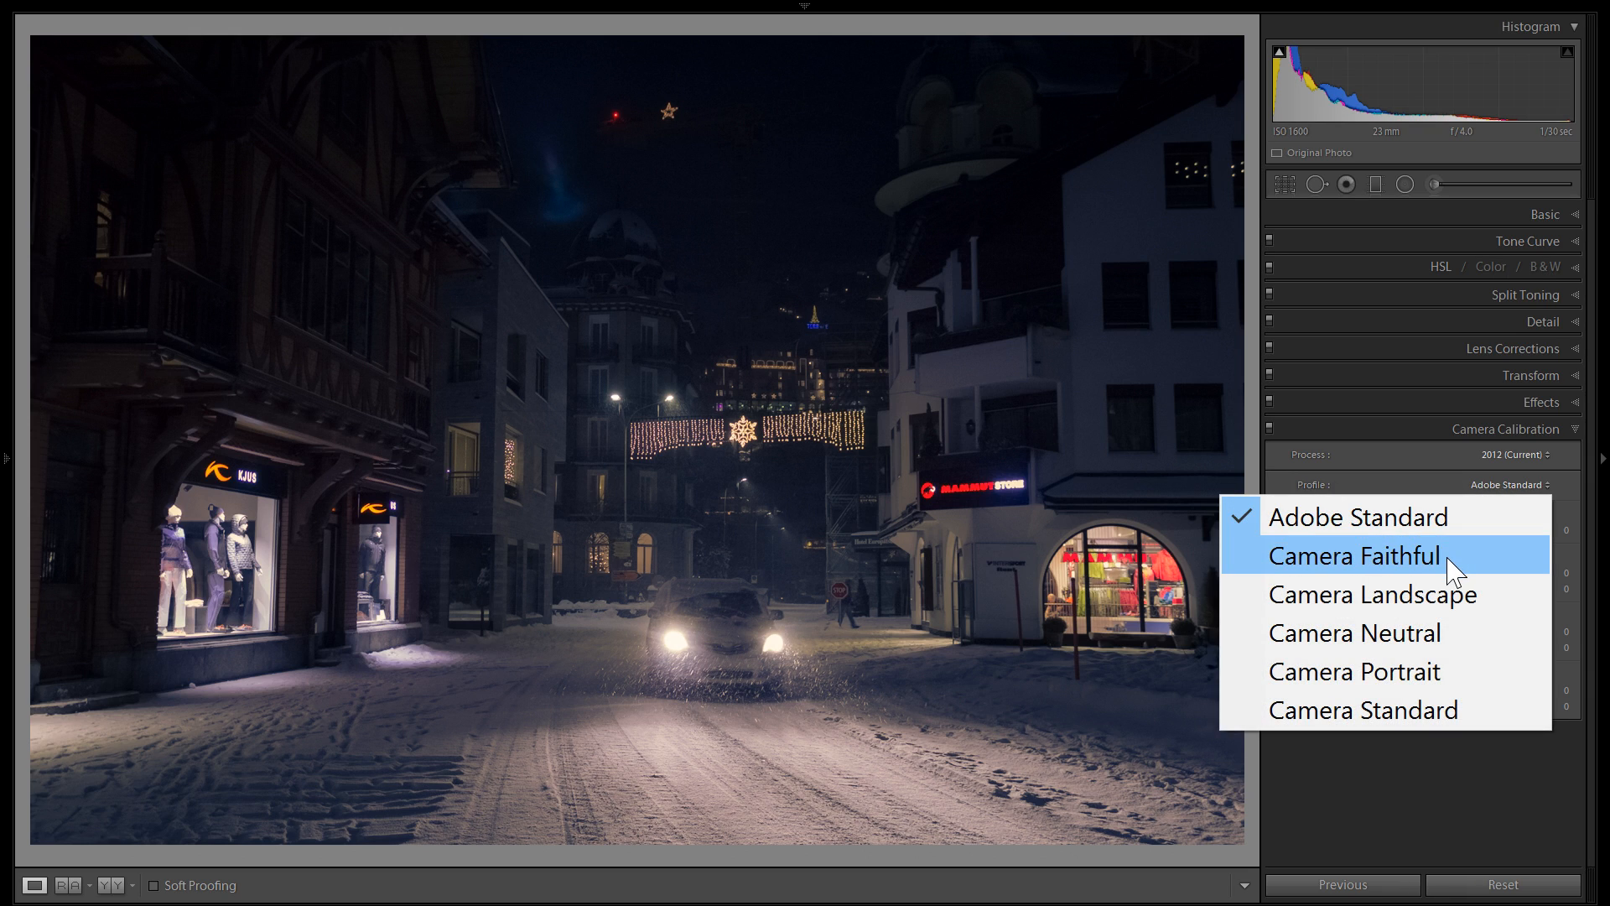
click(1455, 572)
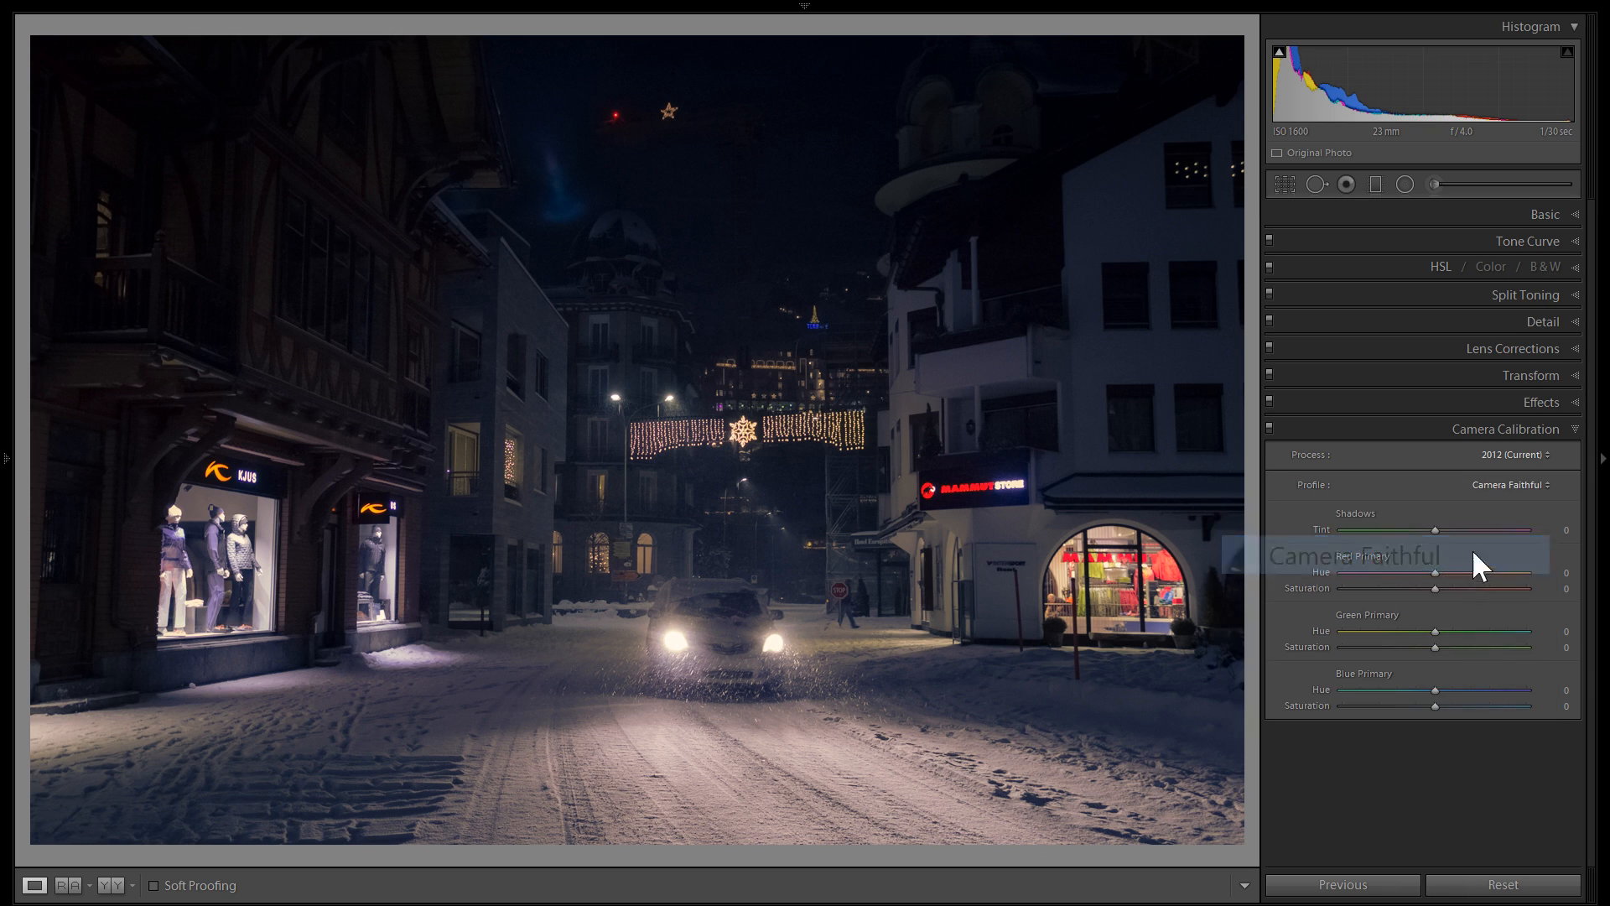
click(1517, 485)
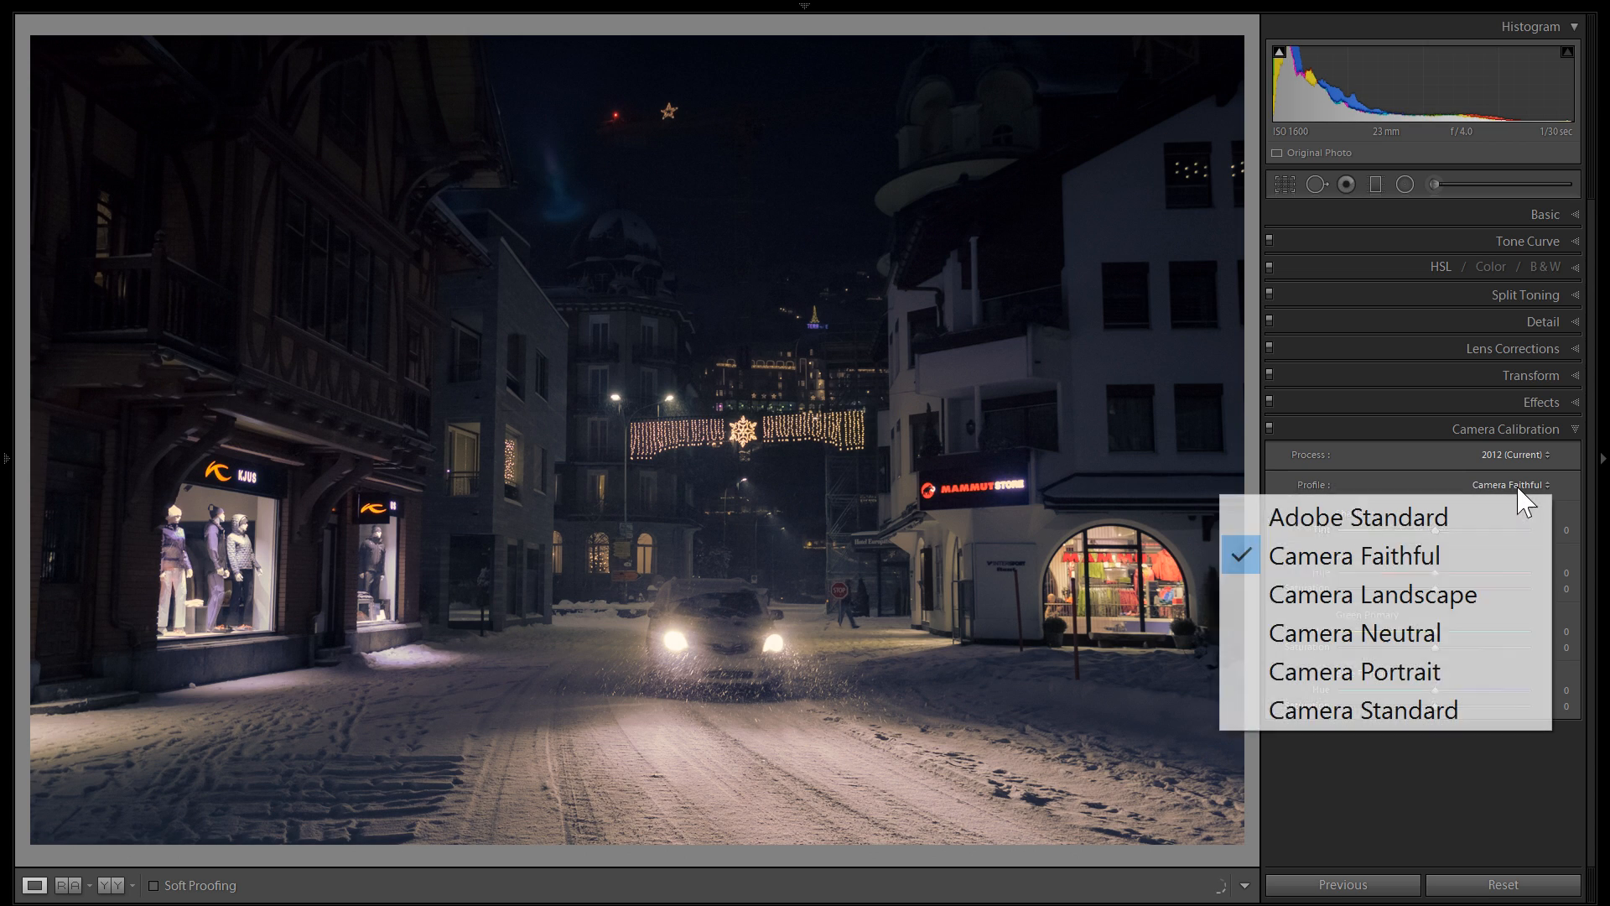
click(1439, 596)
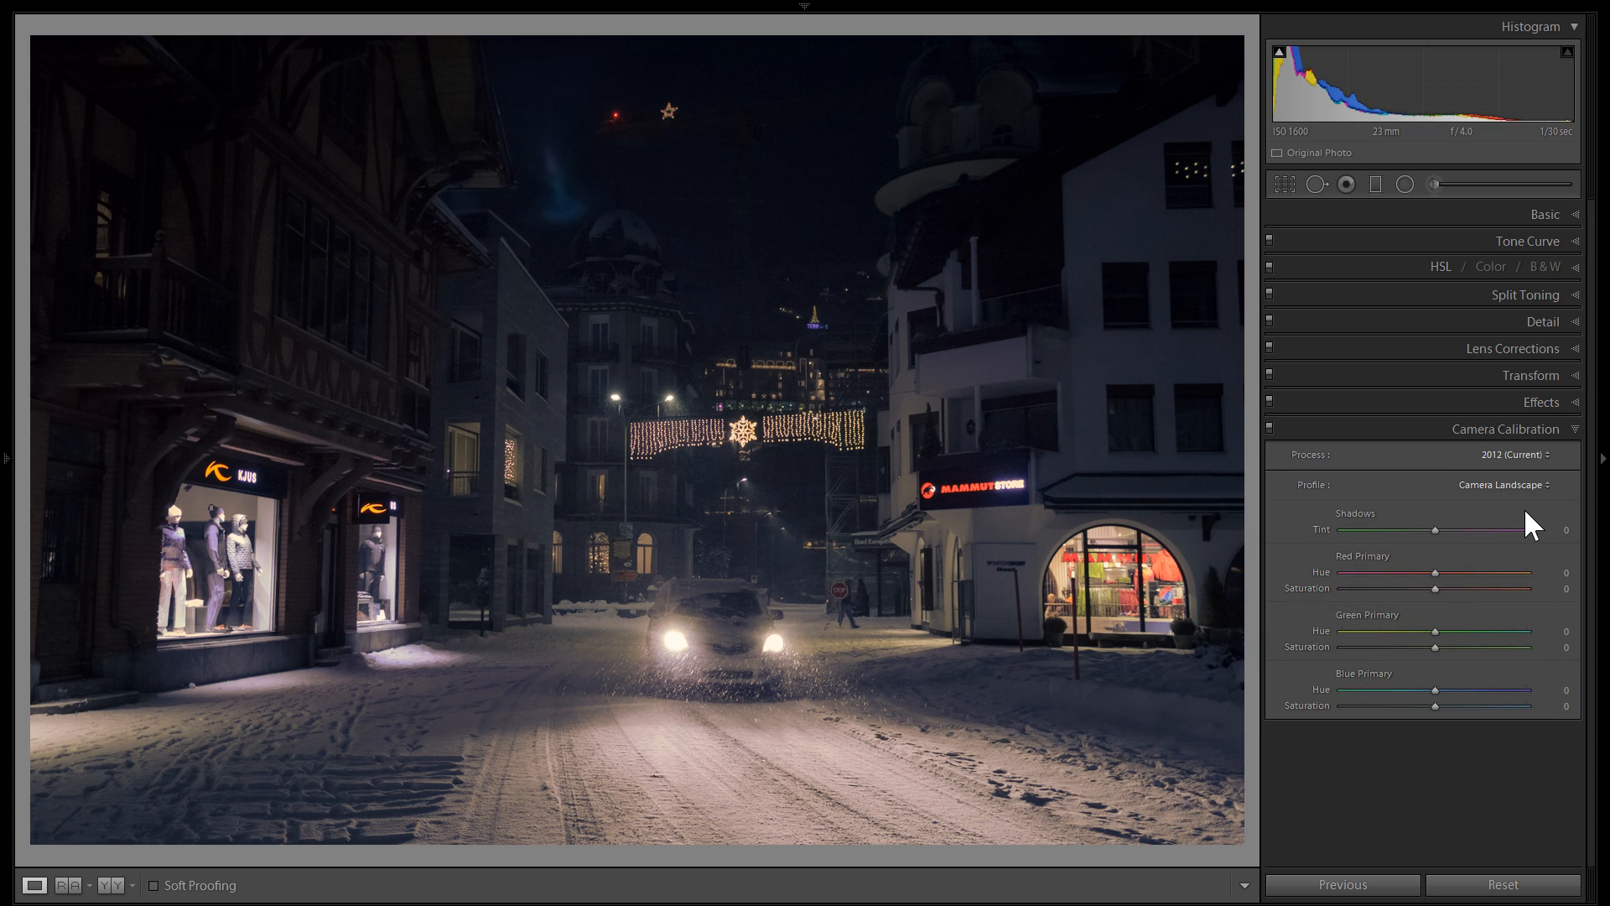
Try the Camera Neutral and Camera Portrait calibration profiles on the photo.
click(1500, 491)
click(1431, 631)
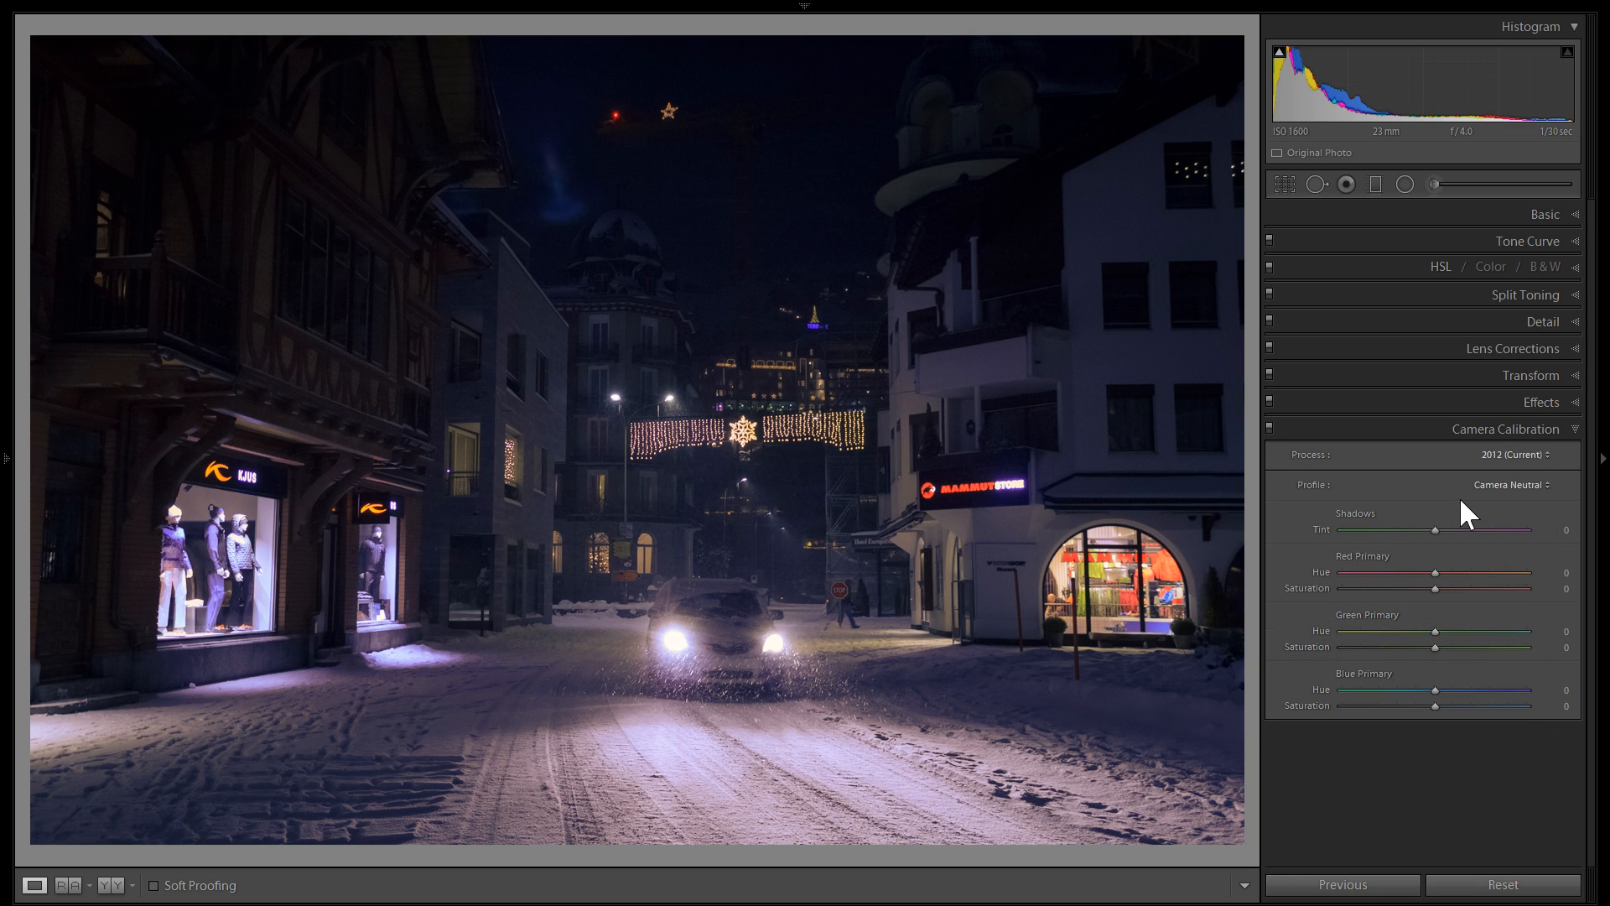
click(1507, 486)
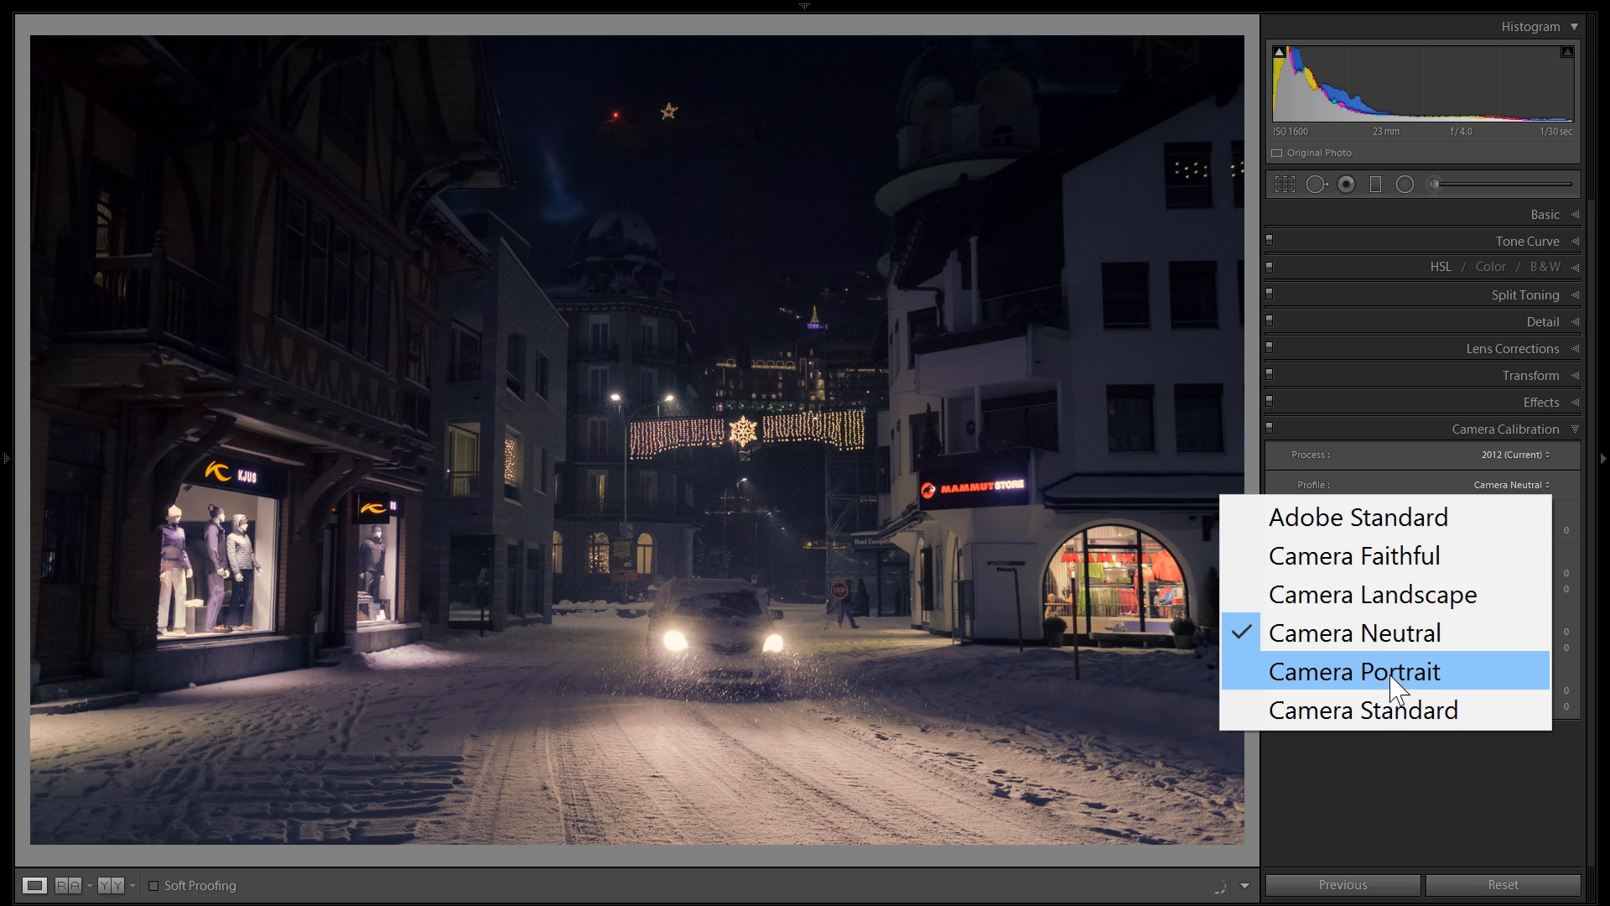
click(1401, 672)
Apply the Camera Standard calibration profile and close the calibration settings.
click(1498, 488)
click(1409, 710)
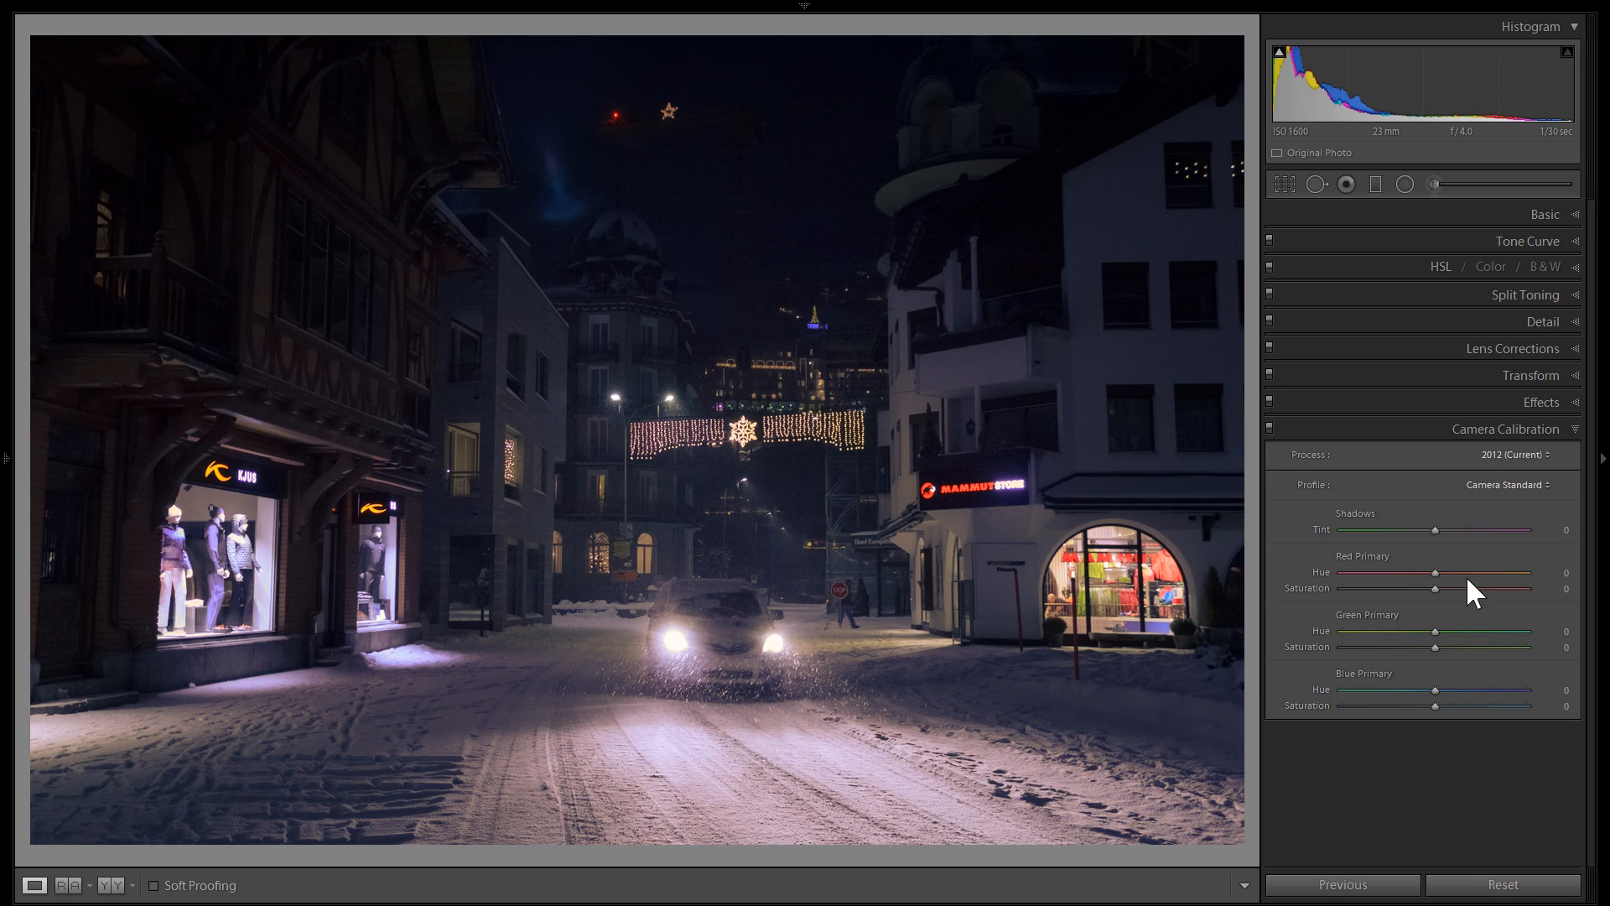
click(1498, 488)
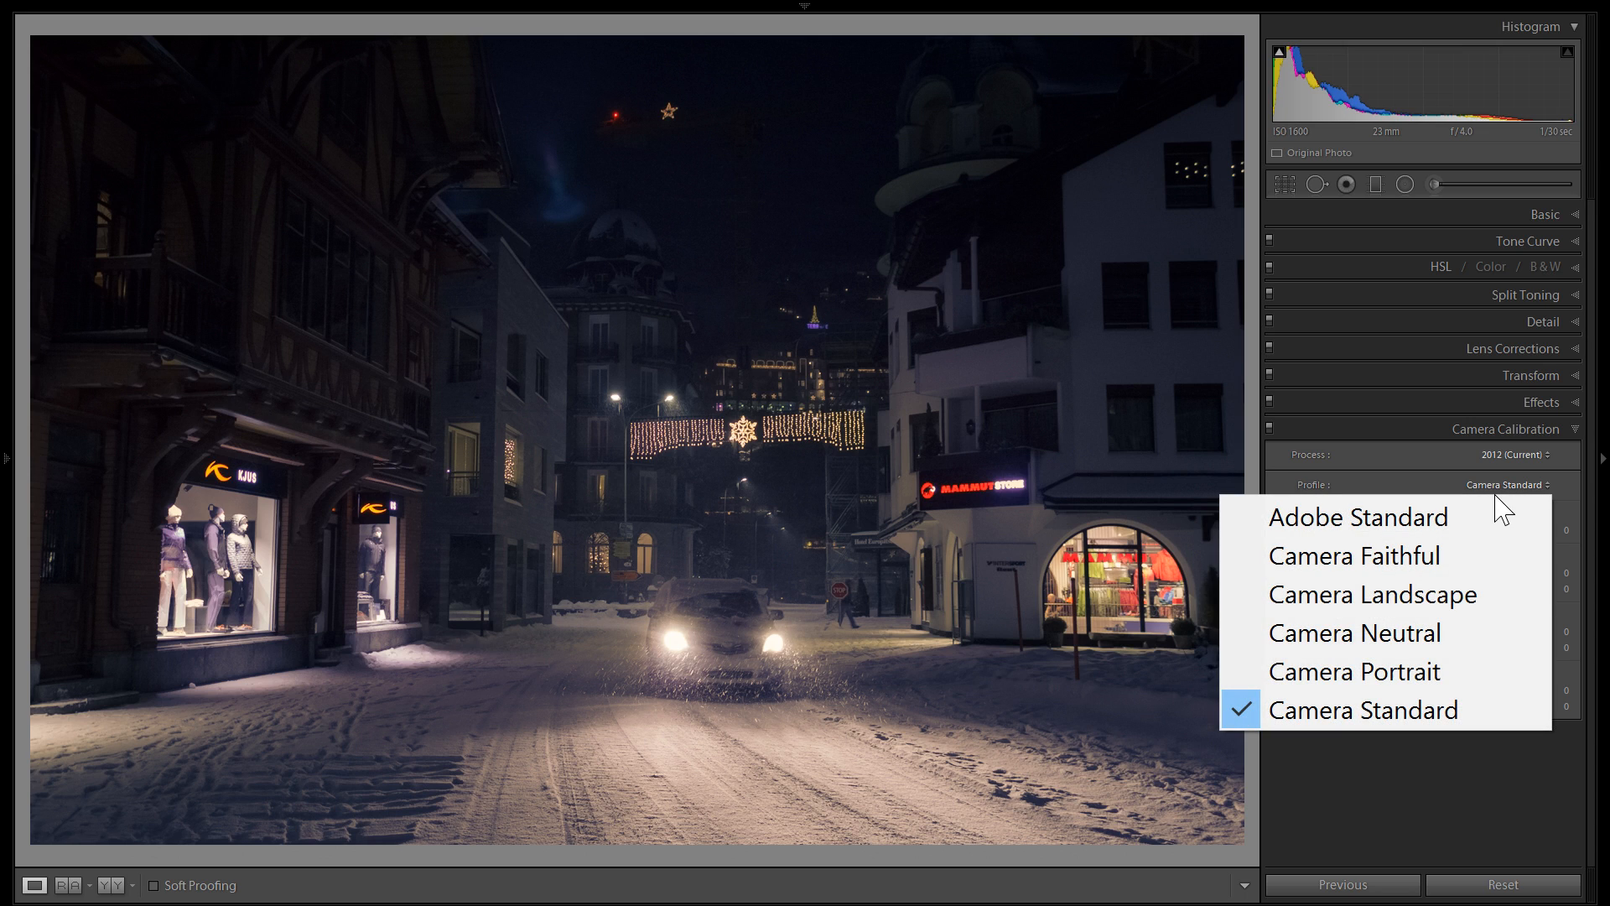
click(1492, 511)
click(1498, 492)
click(1437, 706)
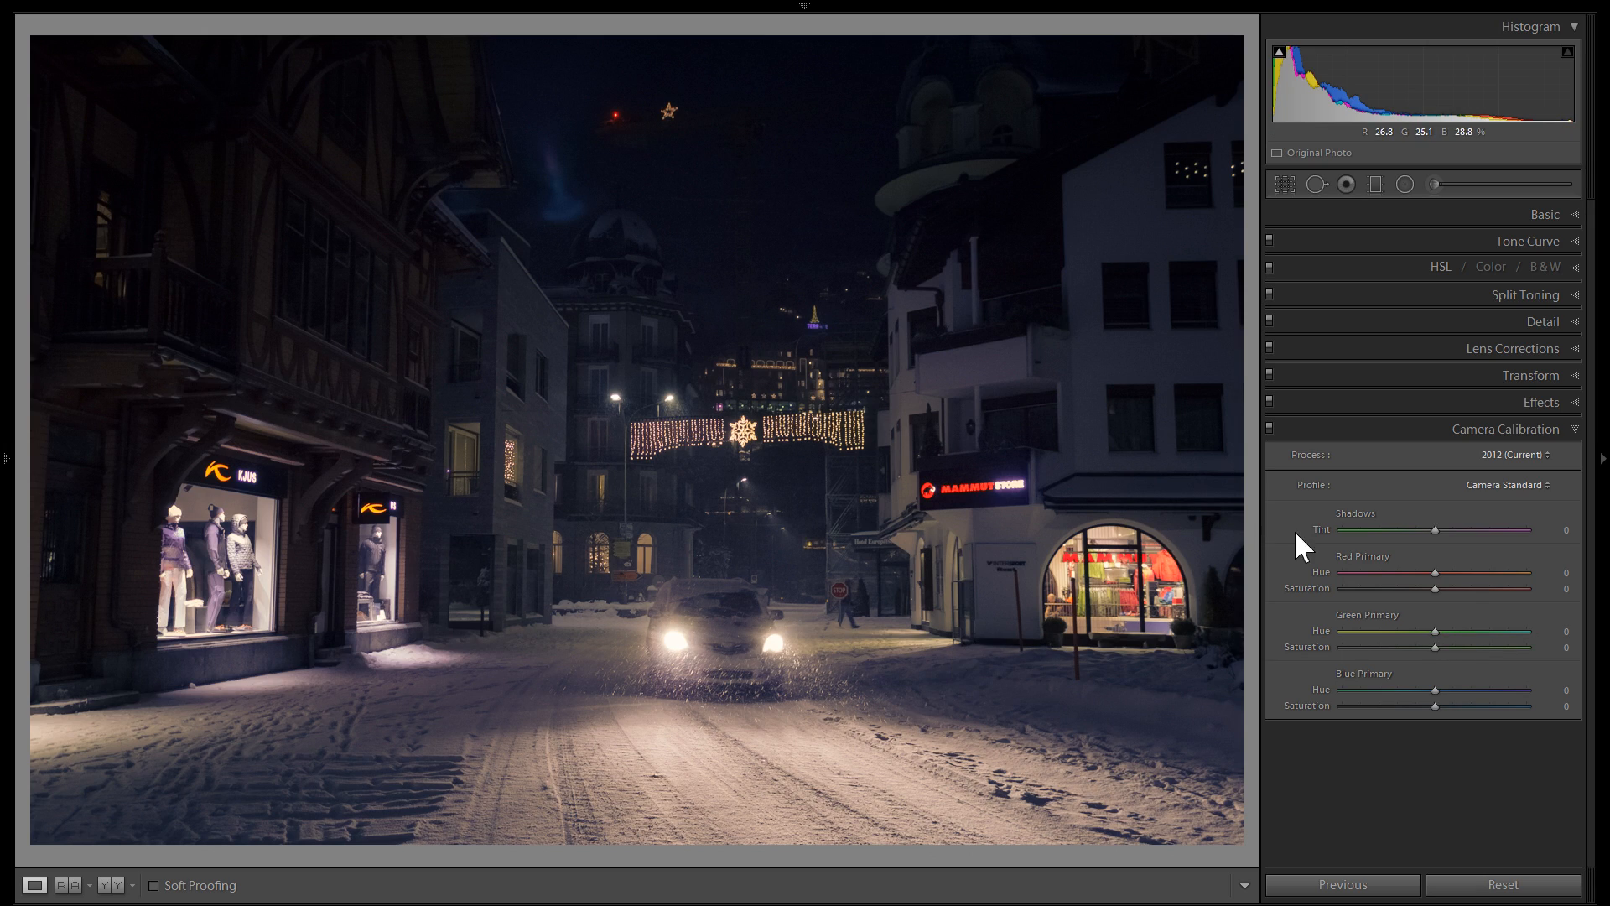
click(1370, 430)
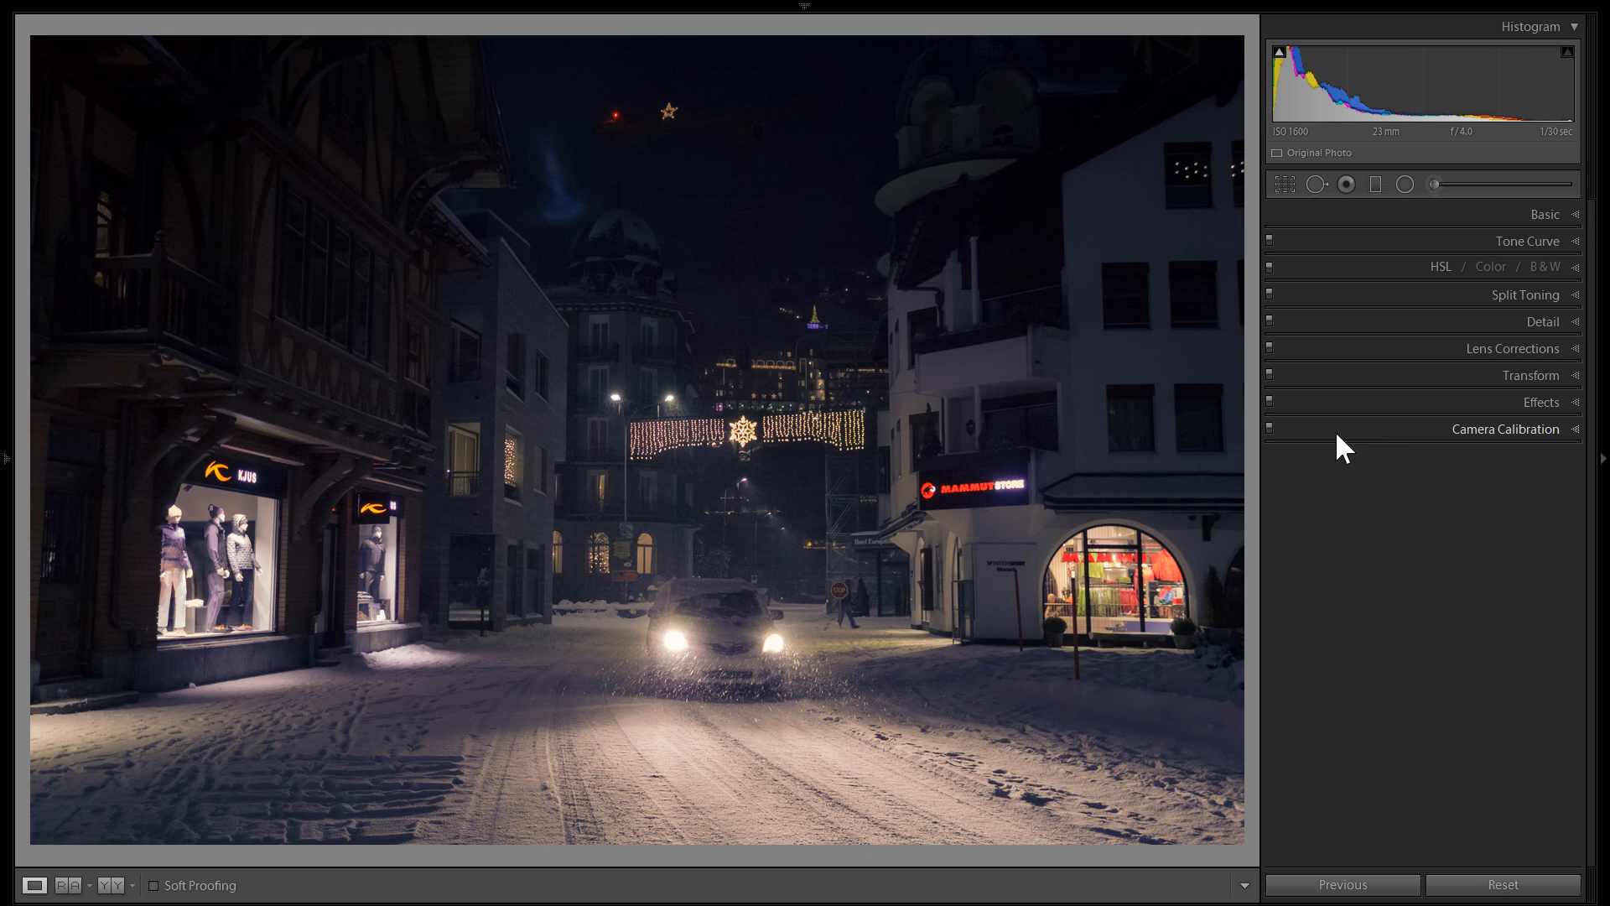
Compare the photo before and after editing side by side, examining the car, street lights and snow up close.
key(y)
click(206, 383)
drag(855, 531, 411, 146)
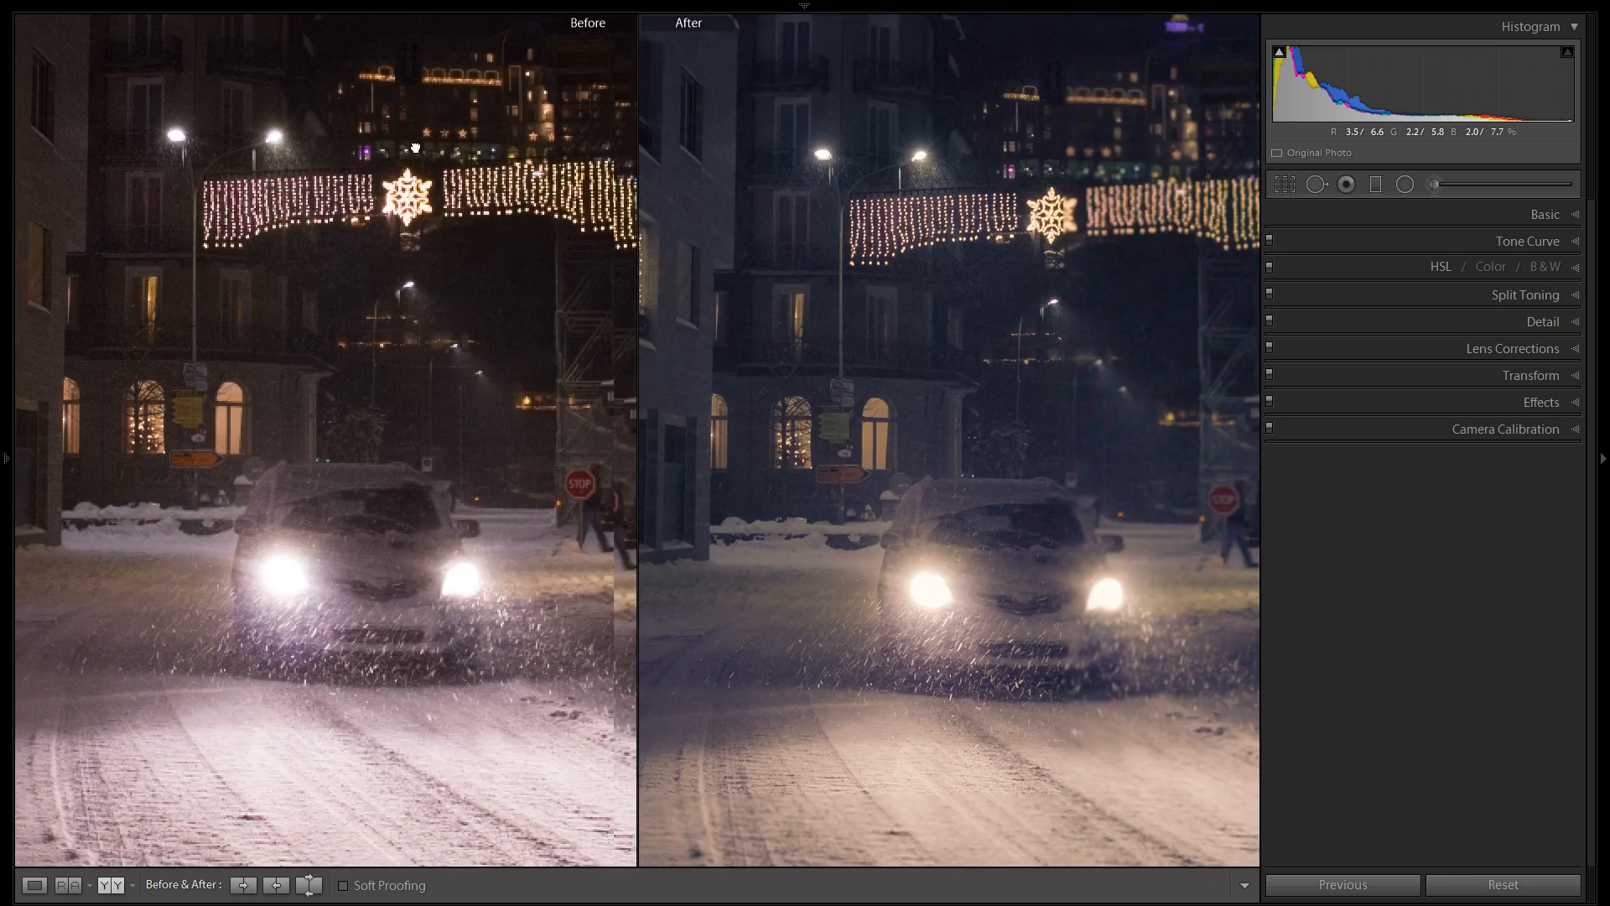
drag(870, 442, 826, 448)
mouse_move(909, 508)
mouse_down()
mouse_move(907, 406)
mouse_move(919, 534)
mouse_up()
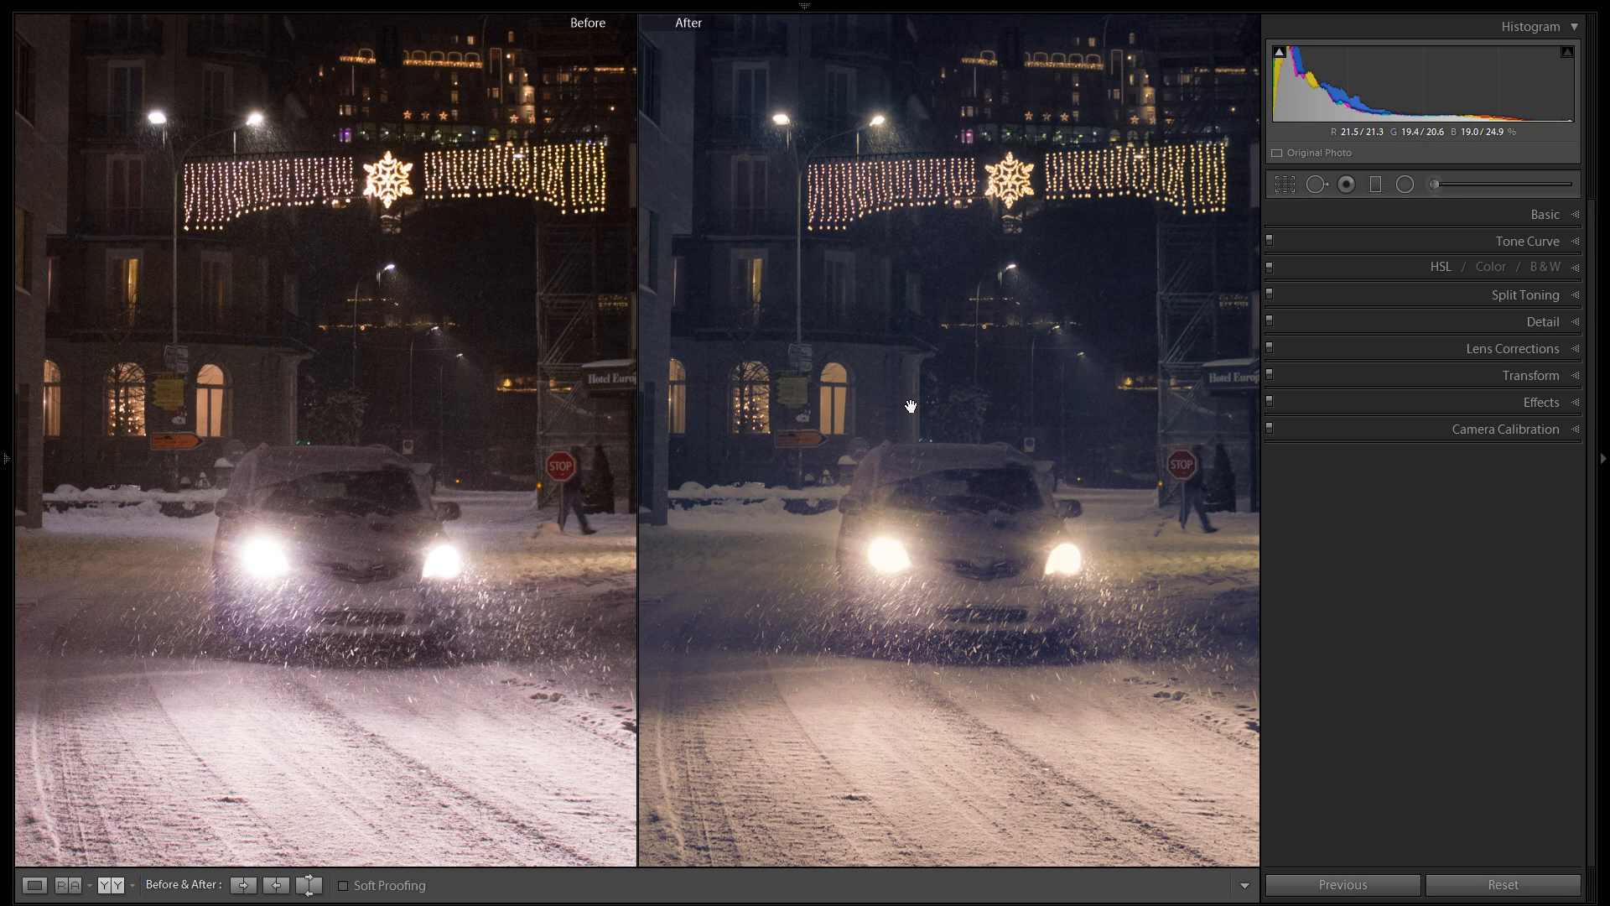
click(910, 406)
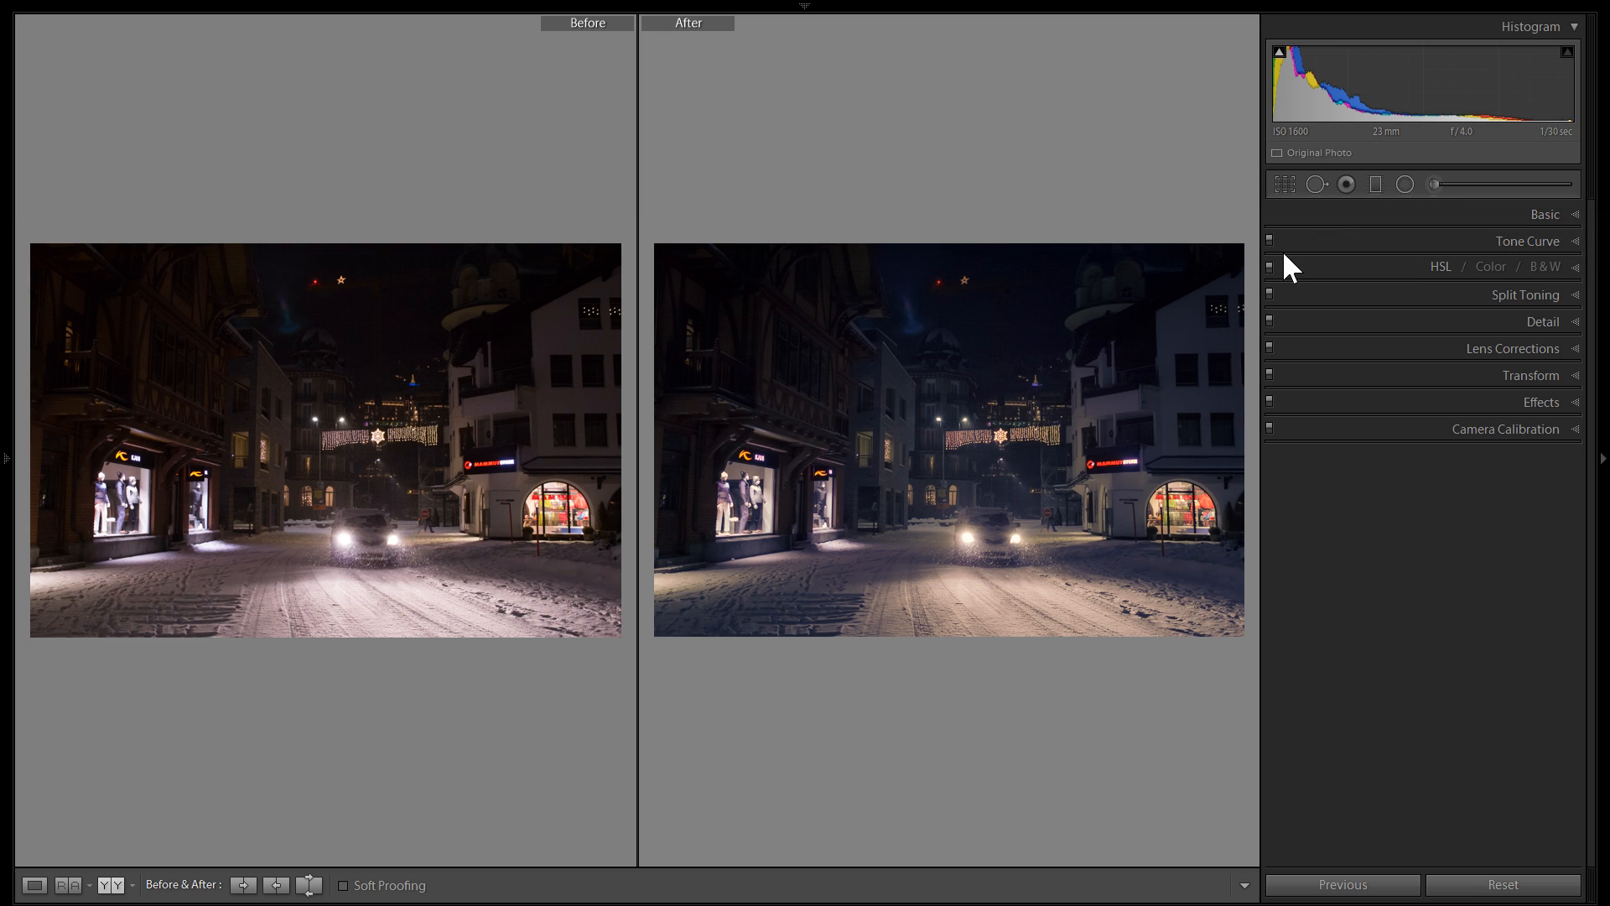
key(y)
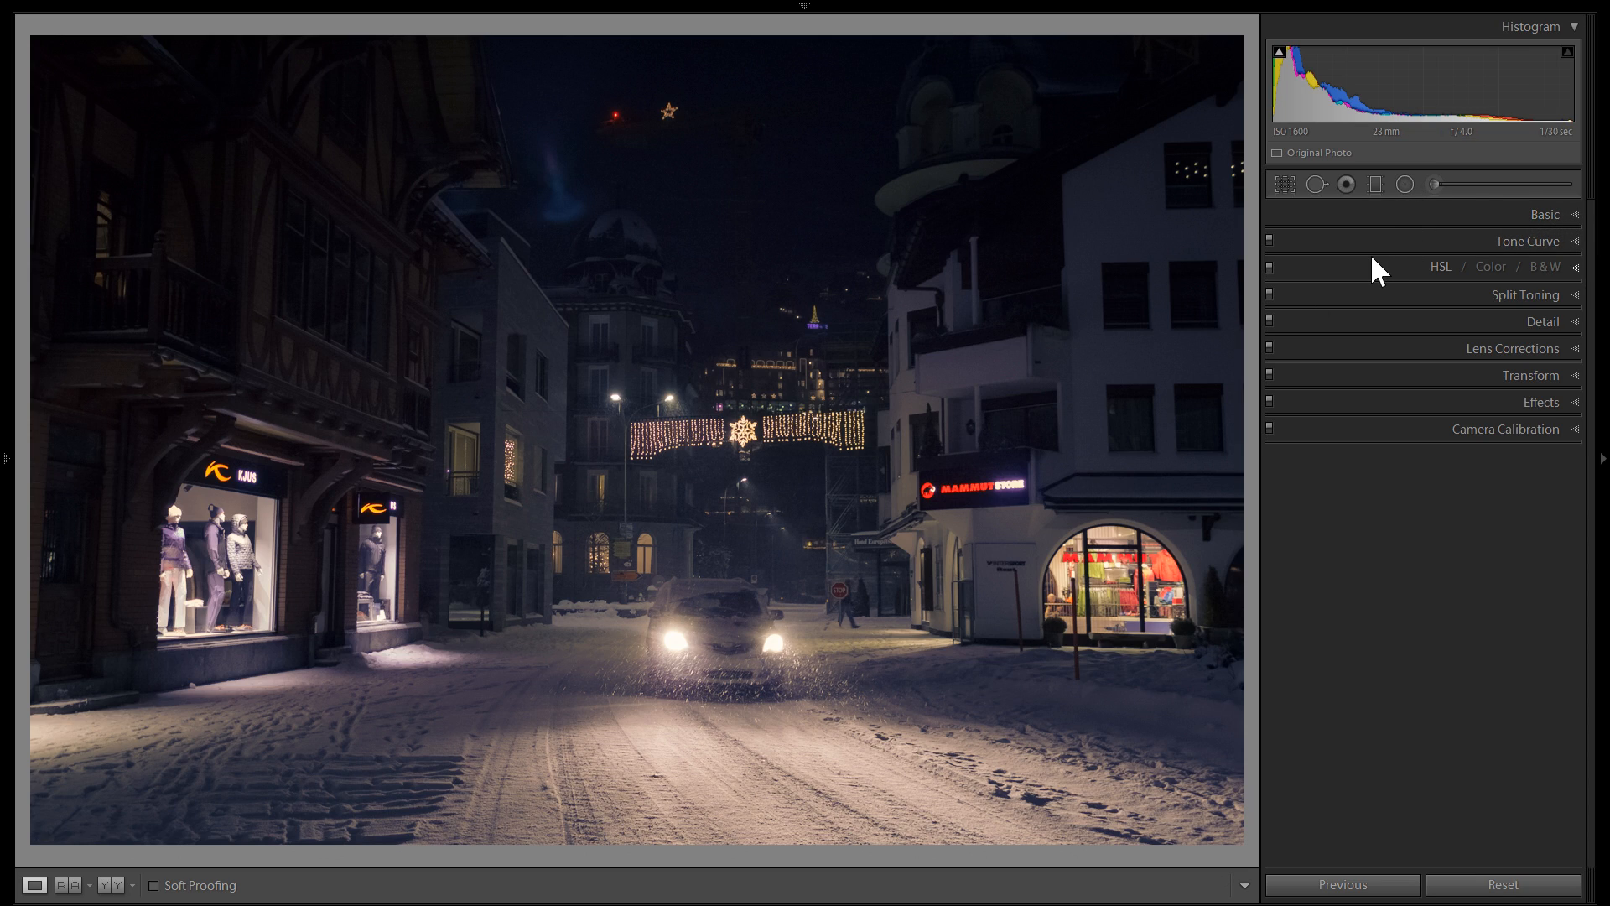
Darken the snowy foreground with a graduated filter rising from the photo's lower edge at Exposure -1.10.
click(1376, 182)
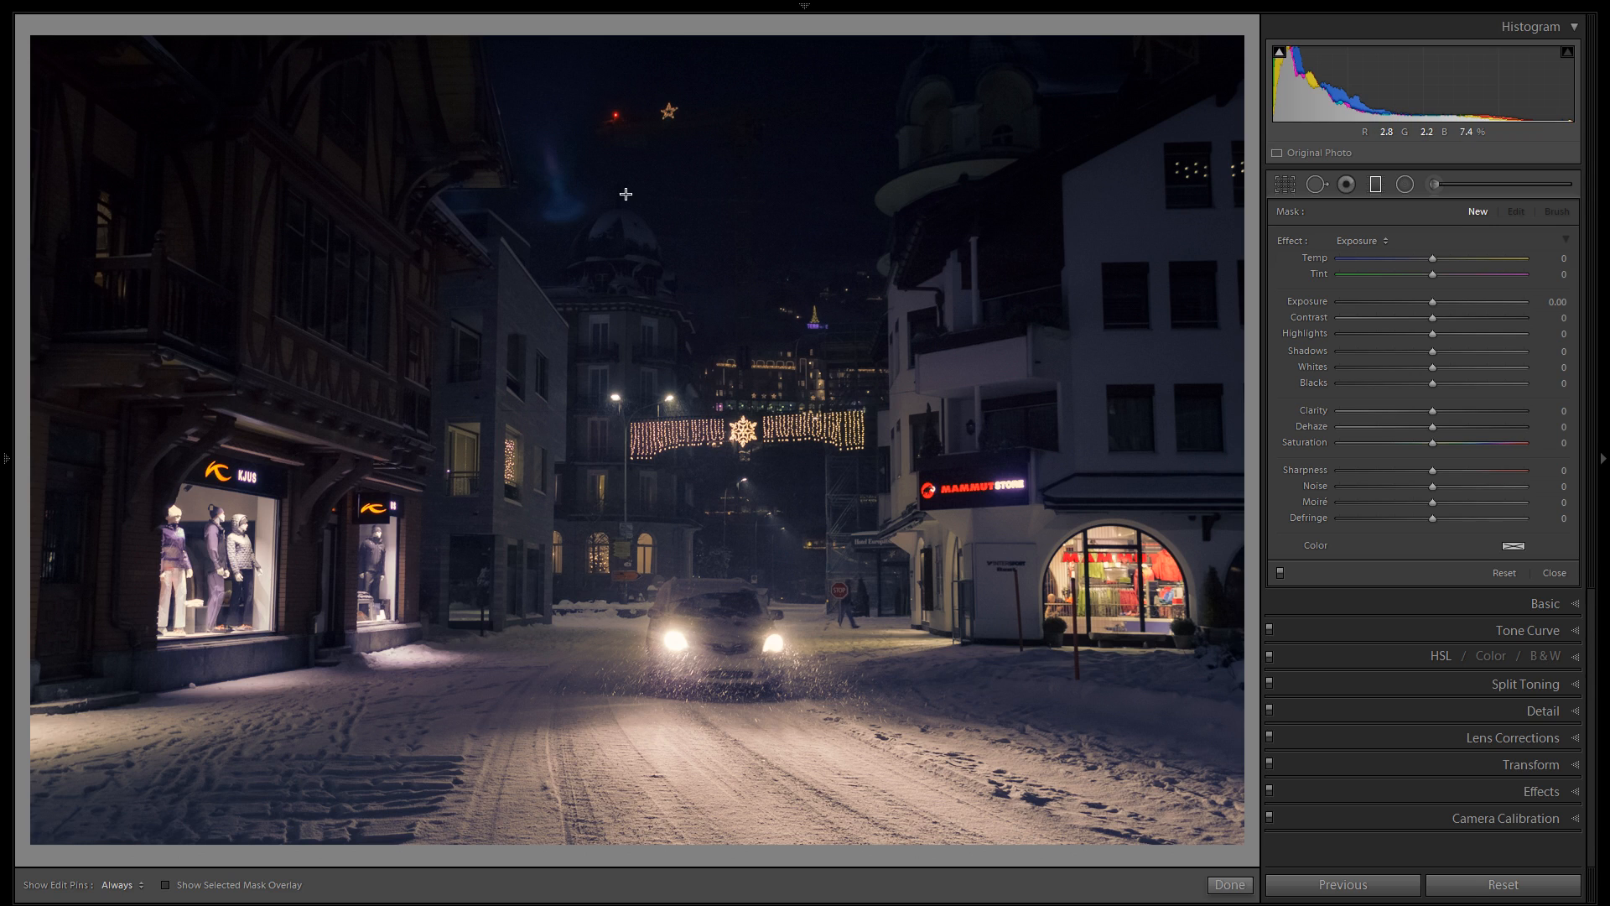
drag(659, 815, 664, 621)
drag(663, 721, 655, 771)
drag(1434, 301, 1407, 302)
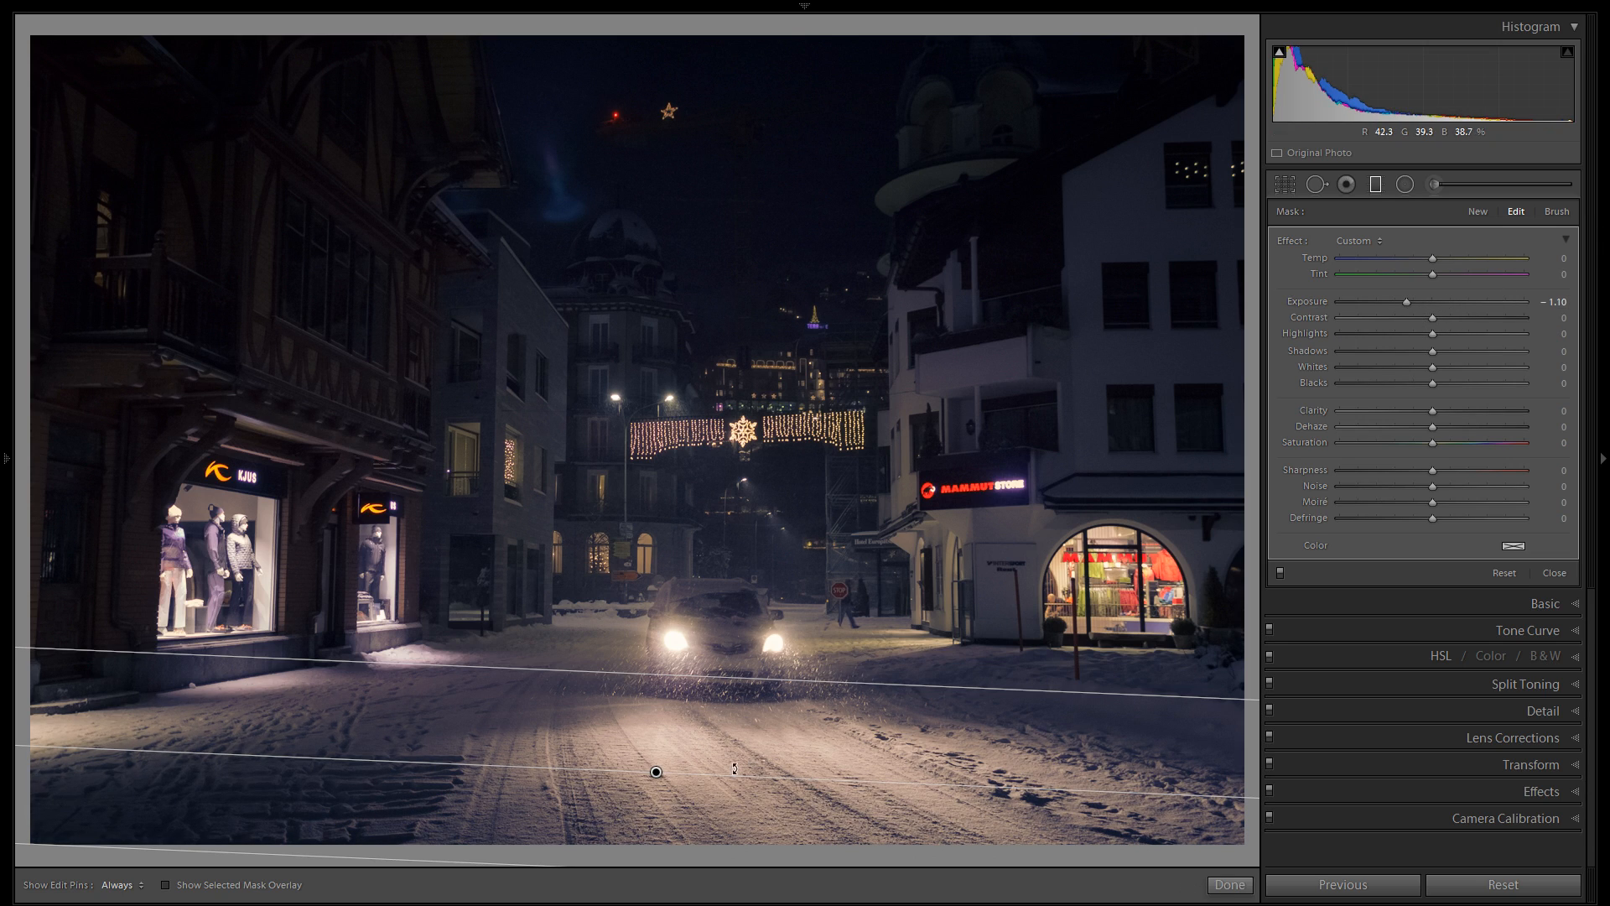
drag(656, 773, 653, 793)
double_click(1321, 301)
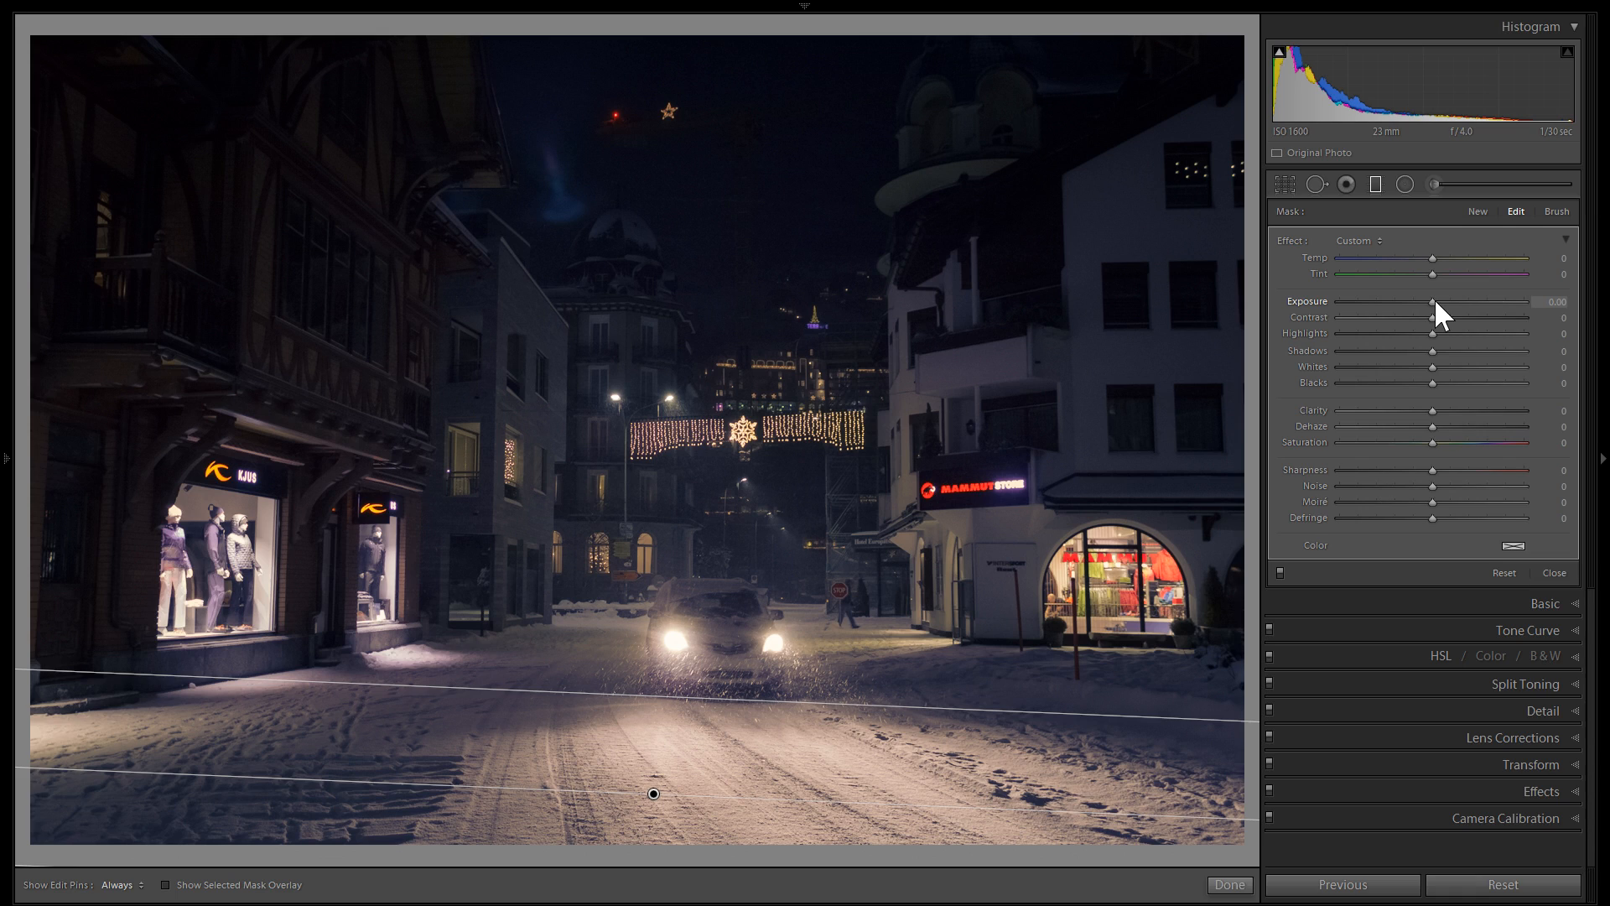
drag(1434, 299, 1407, 300)
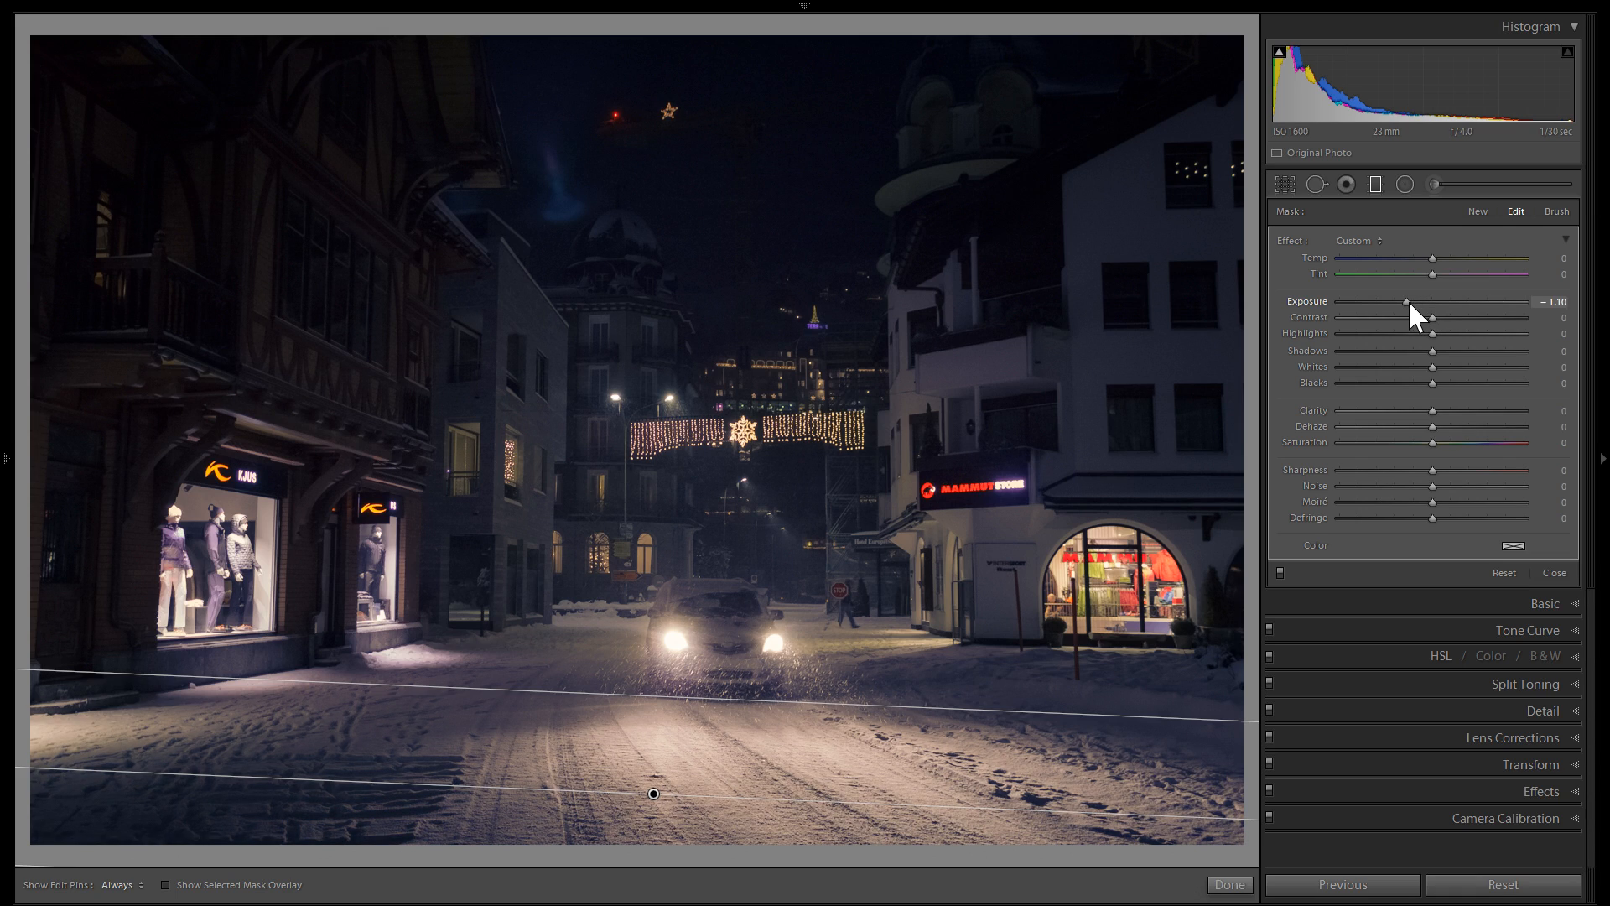
Brighten the lower-right part of the scene with a diagonal graduated filter at Exposure 0.20 and Whites 13.
click(1478, 211)
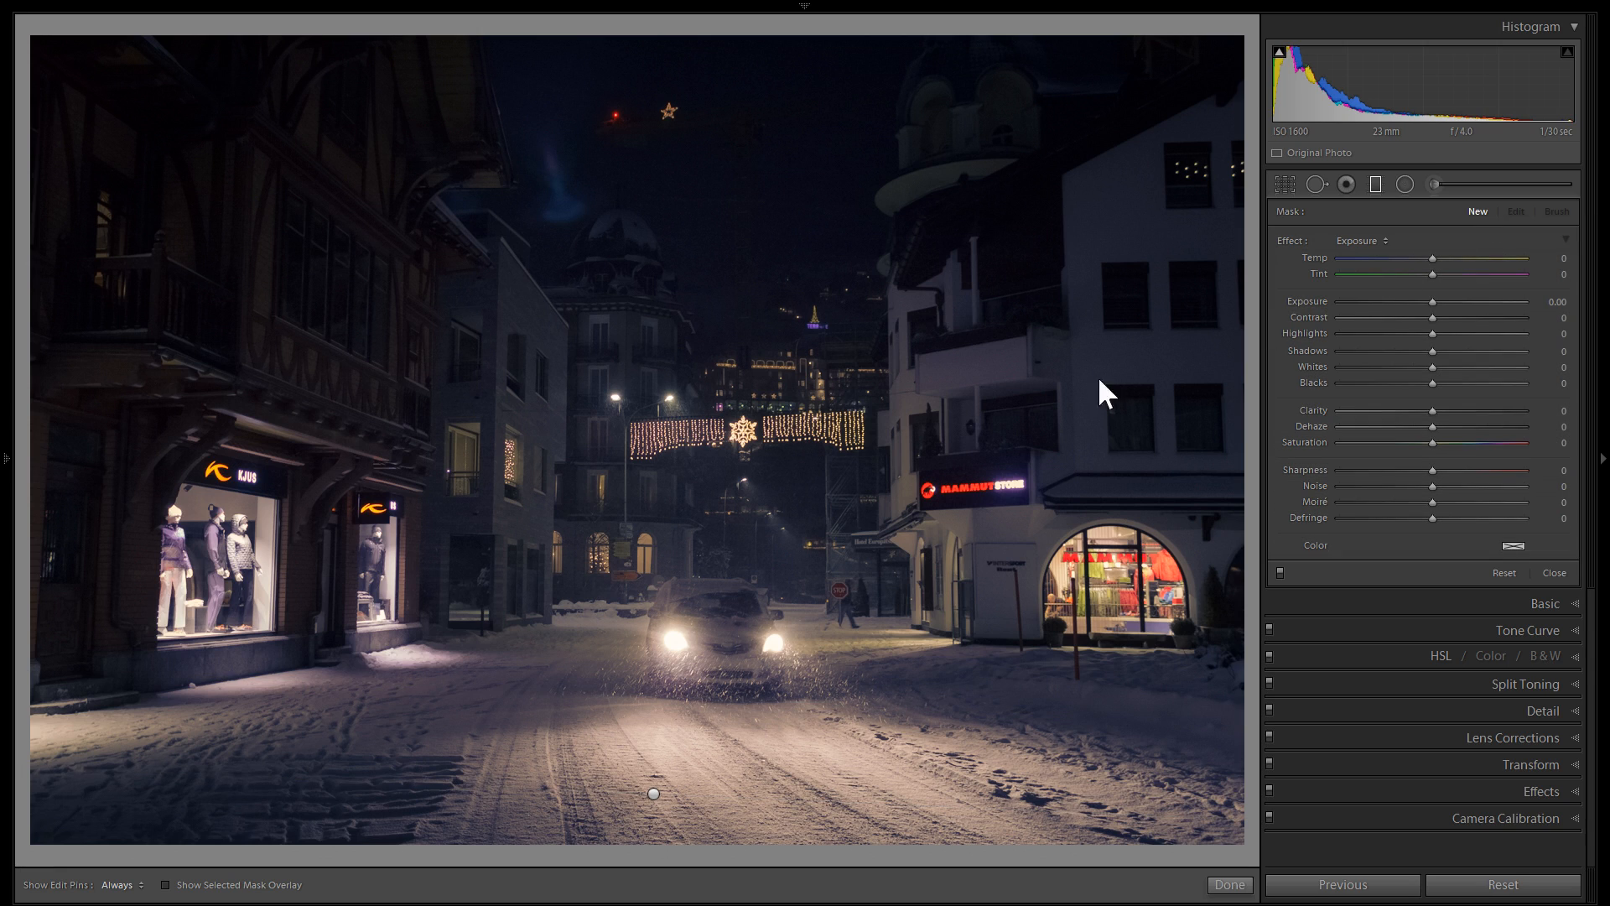
drag(1078, 532, 739, 159)
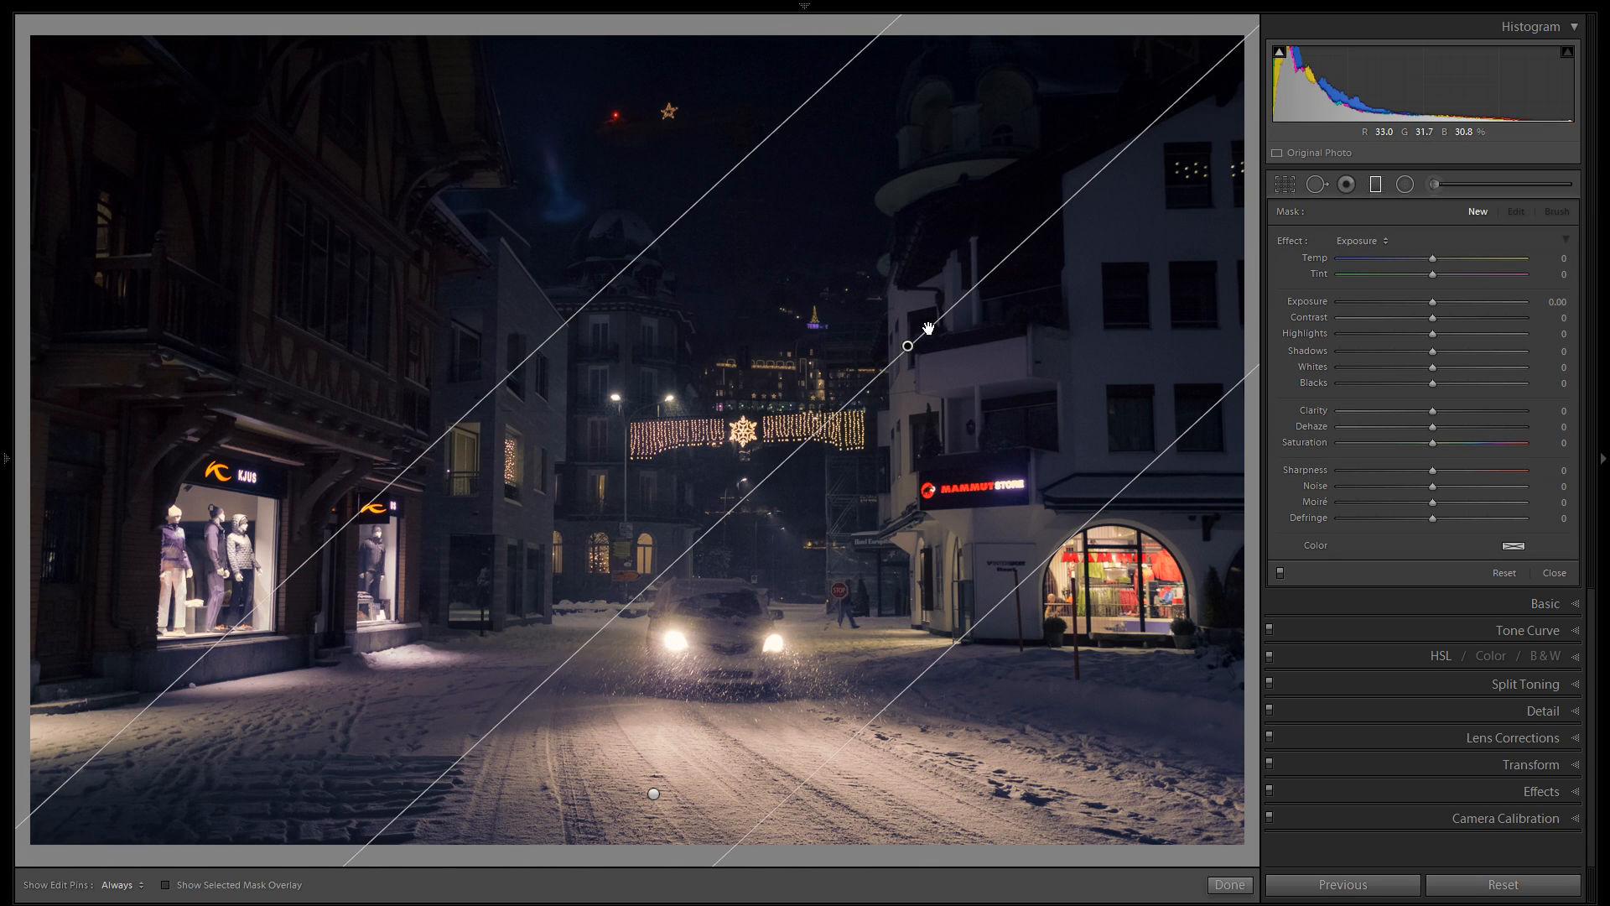
drag(909, 346, 770, 471)
drag(848, 407, 867, 420)
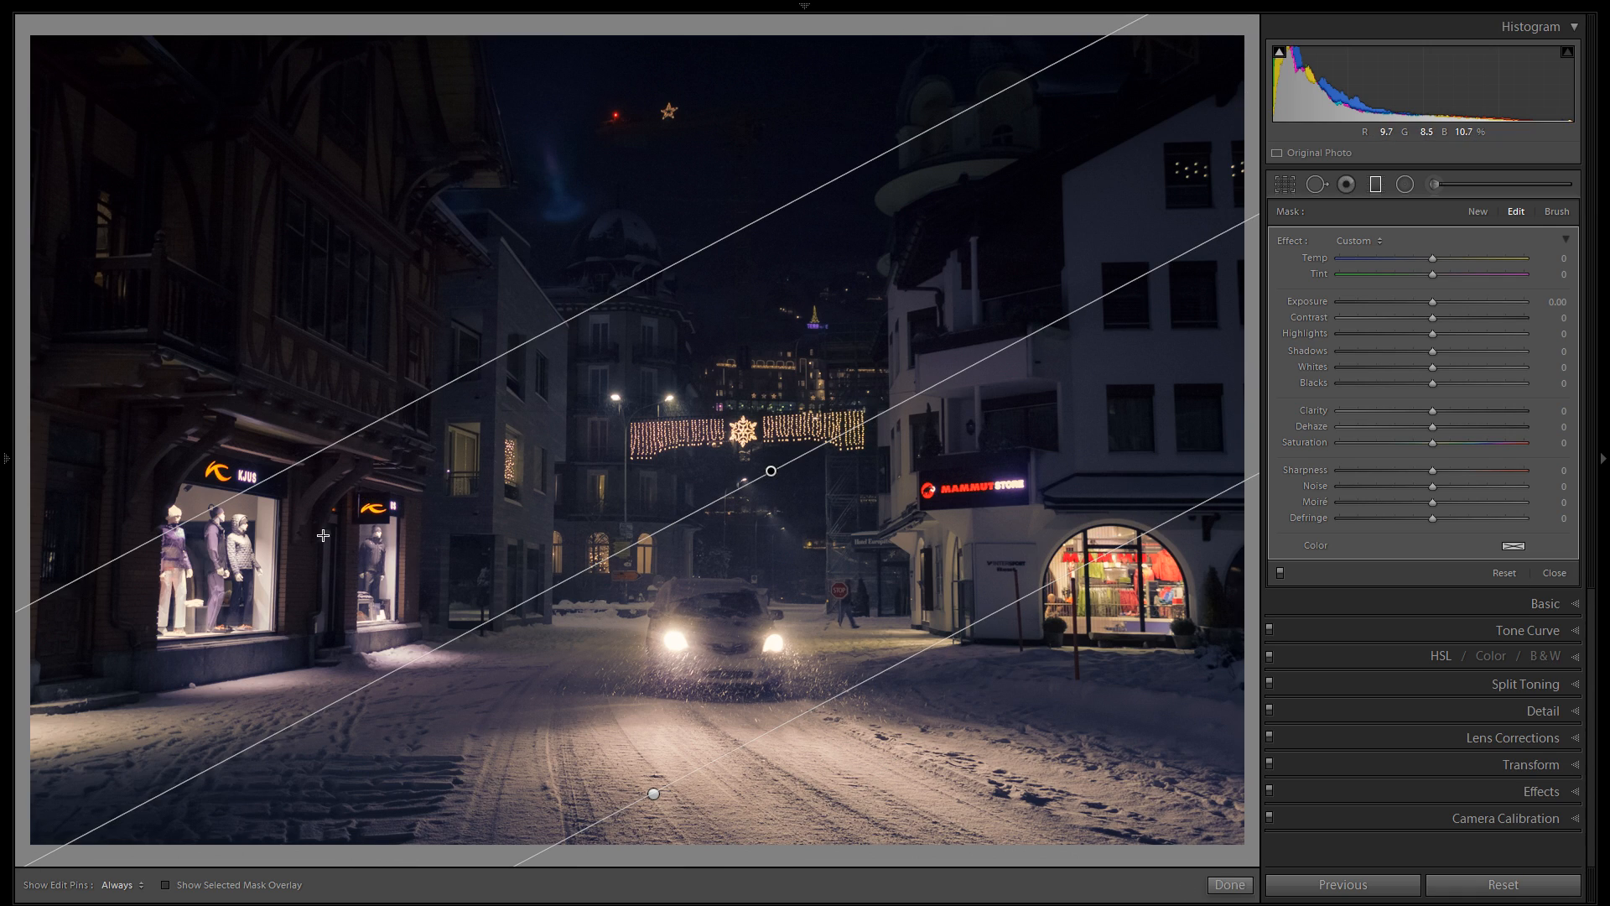
drag(1430, 301, 1435, 304)
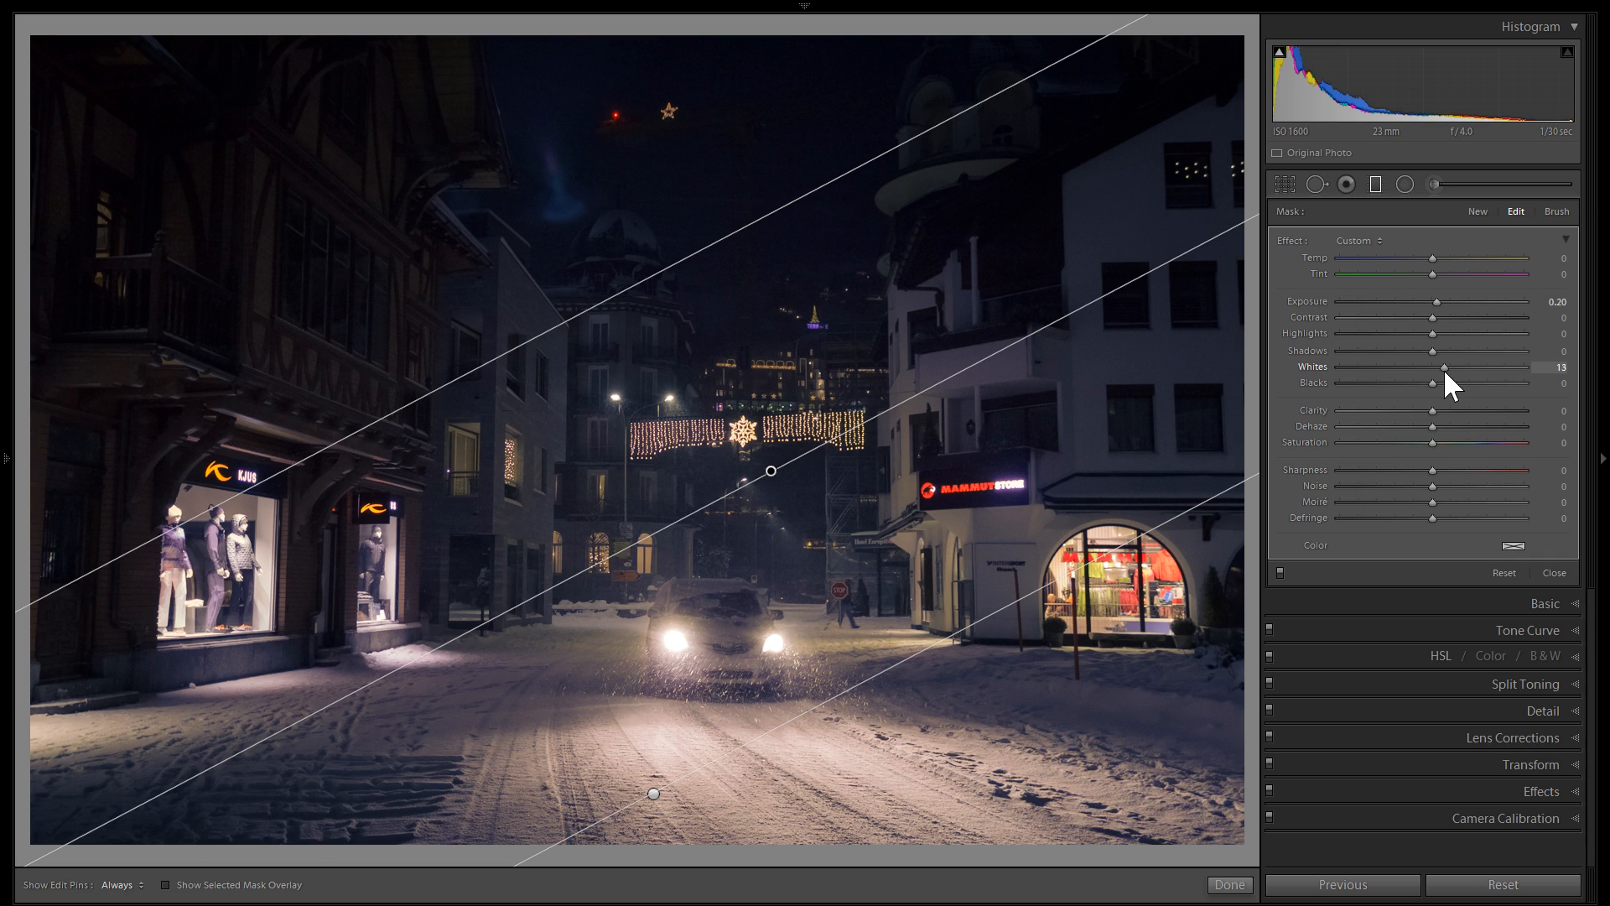
drag(773, 472, 830, 554)
Delete the diagonal brightening filter and undo the deletion.
right_click(830, 554)
click(907, 616)
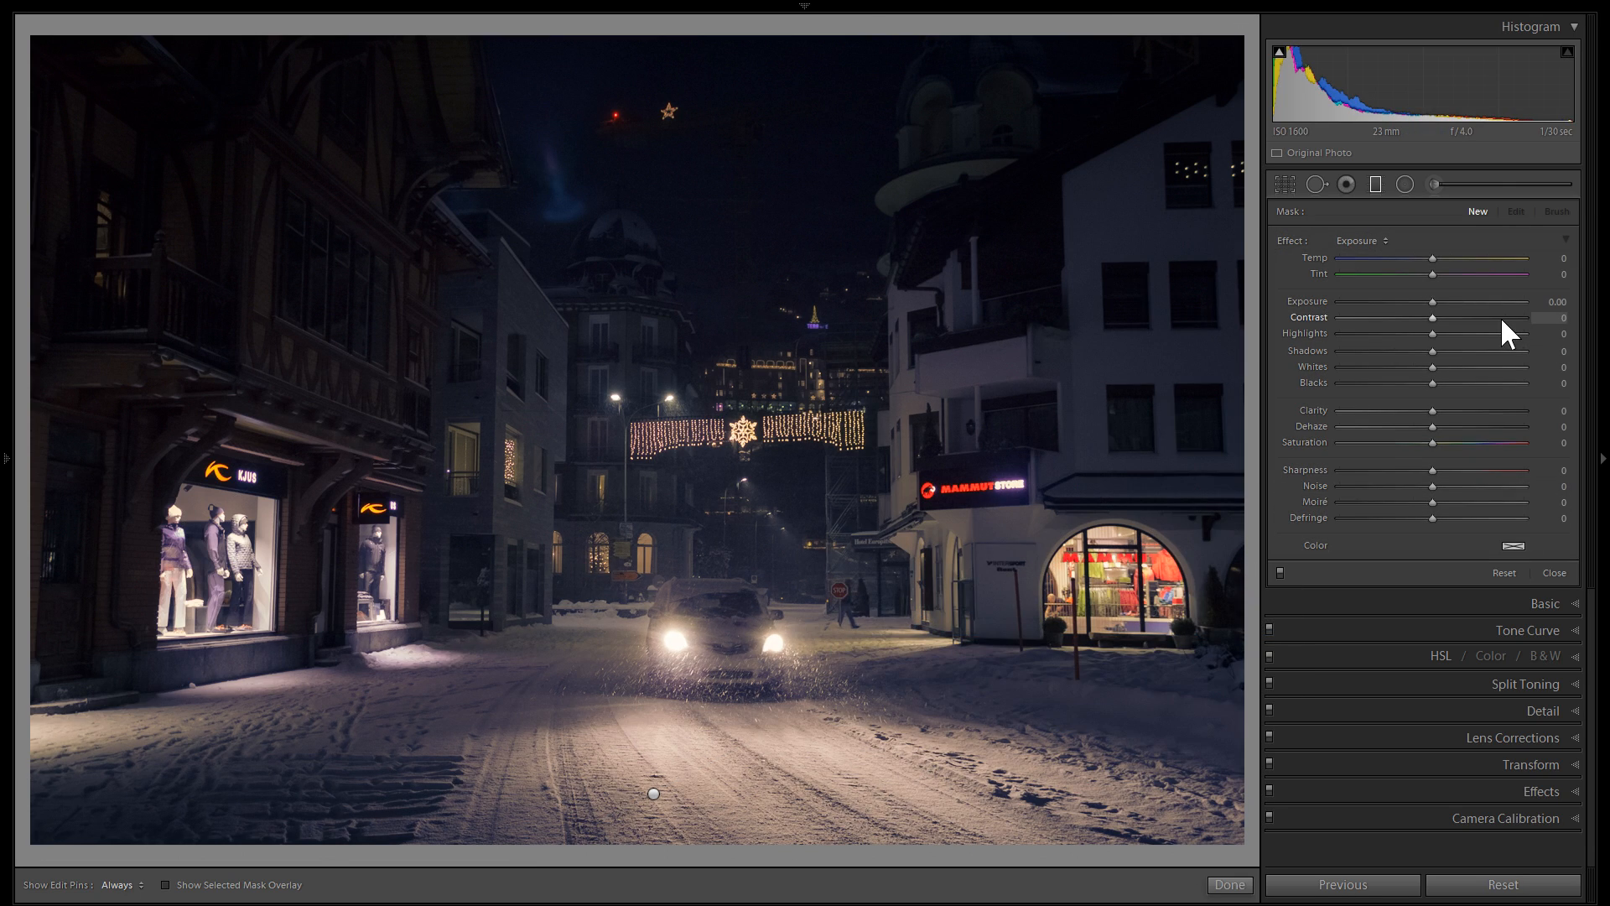
key(ctrl+z)
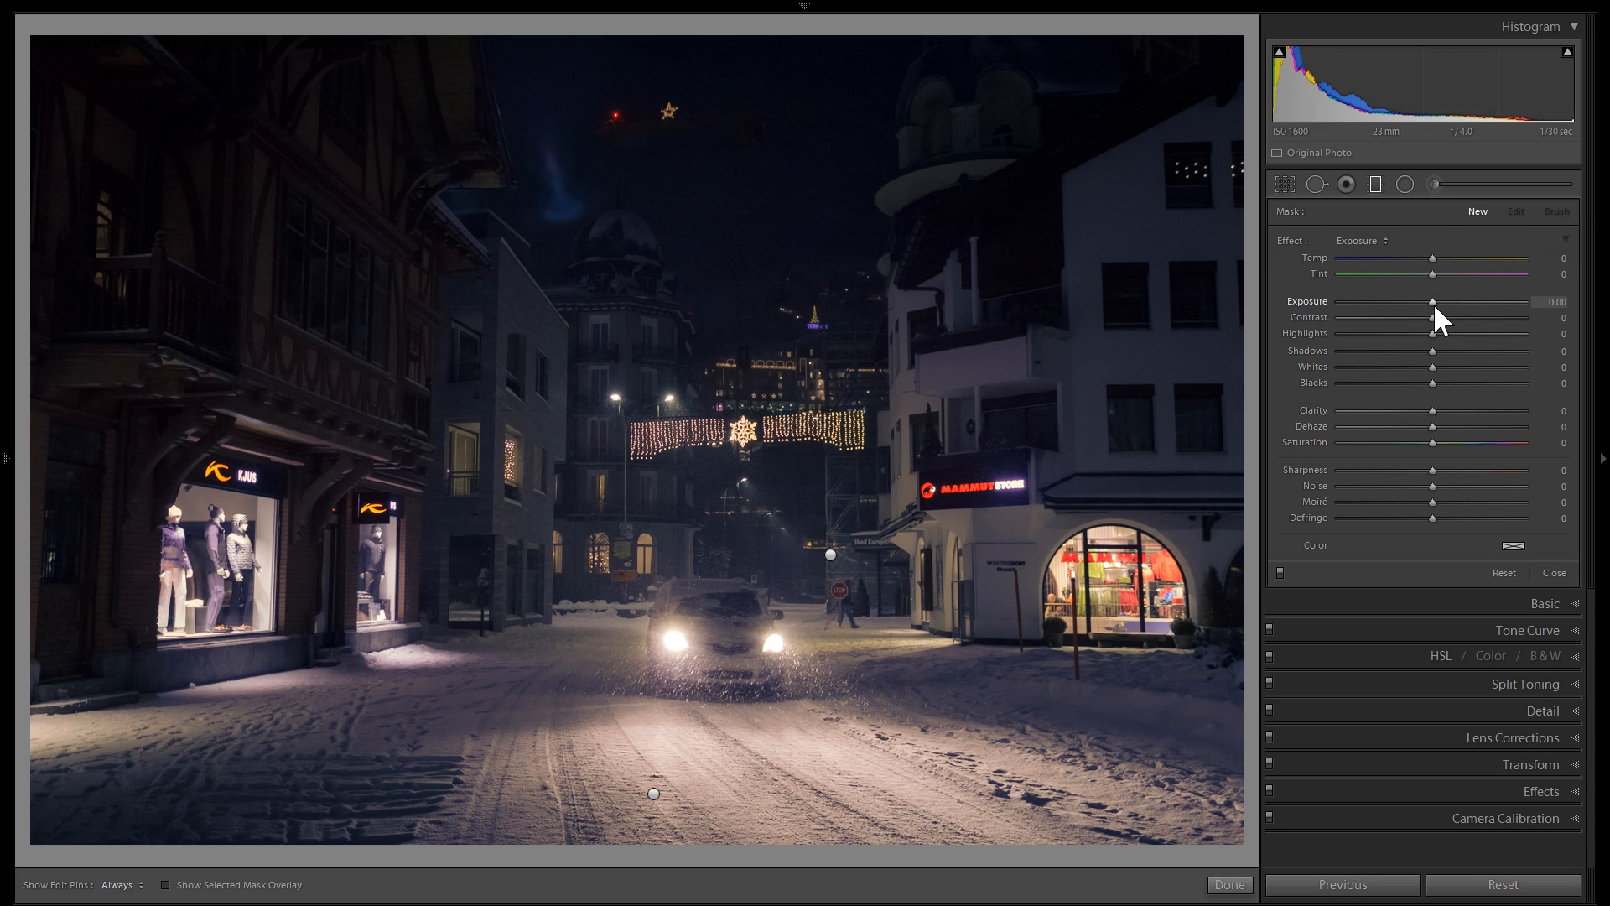
Darken the upper-left part of the scene with an opposing diagonal graduated filter at Exposure -0.34.
drag(1433, 300, 1431, 300)
drag(528, 382, 831, 555)
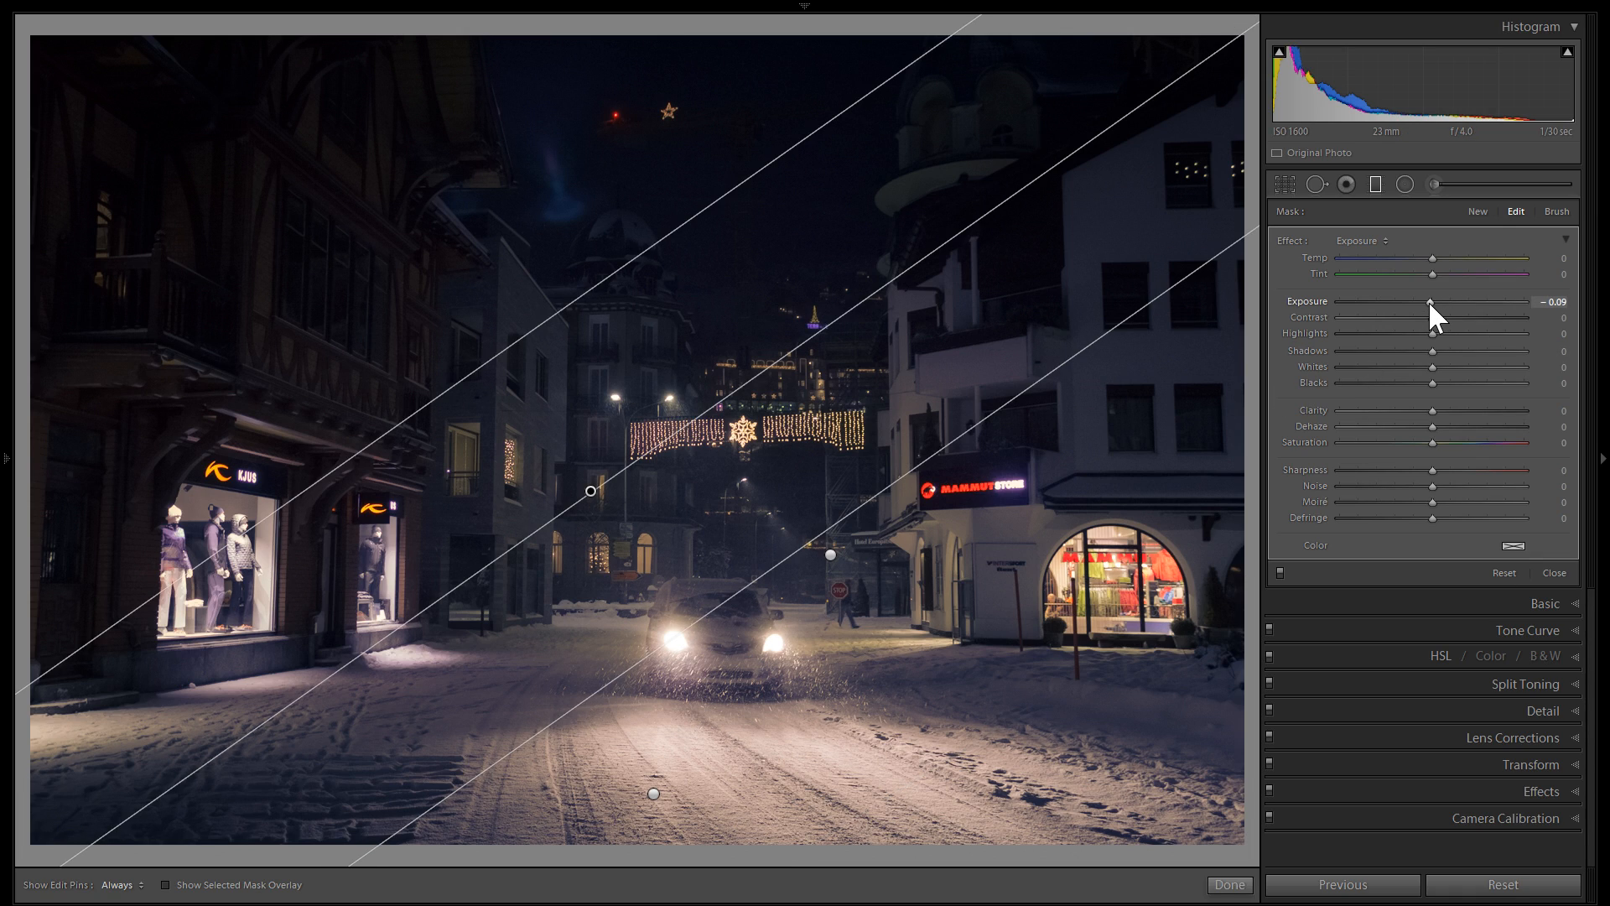
drag(1427, 300, 1425, 300)
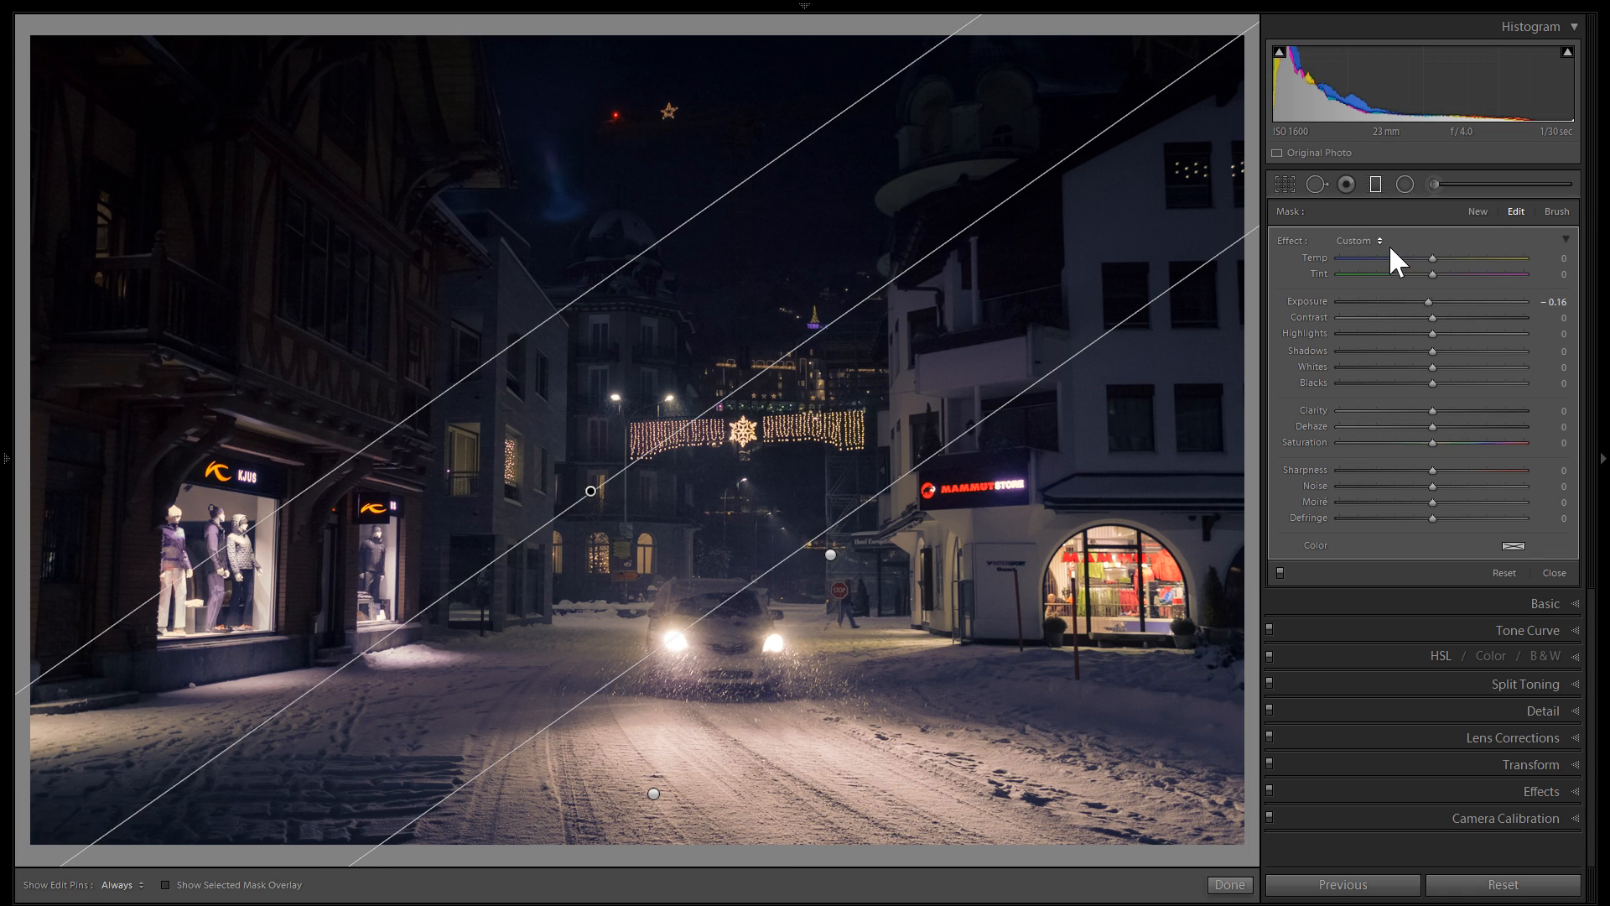
click(1402, 301)
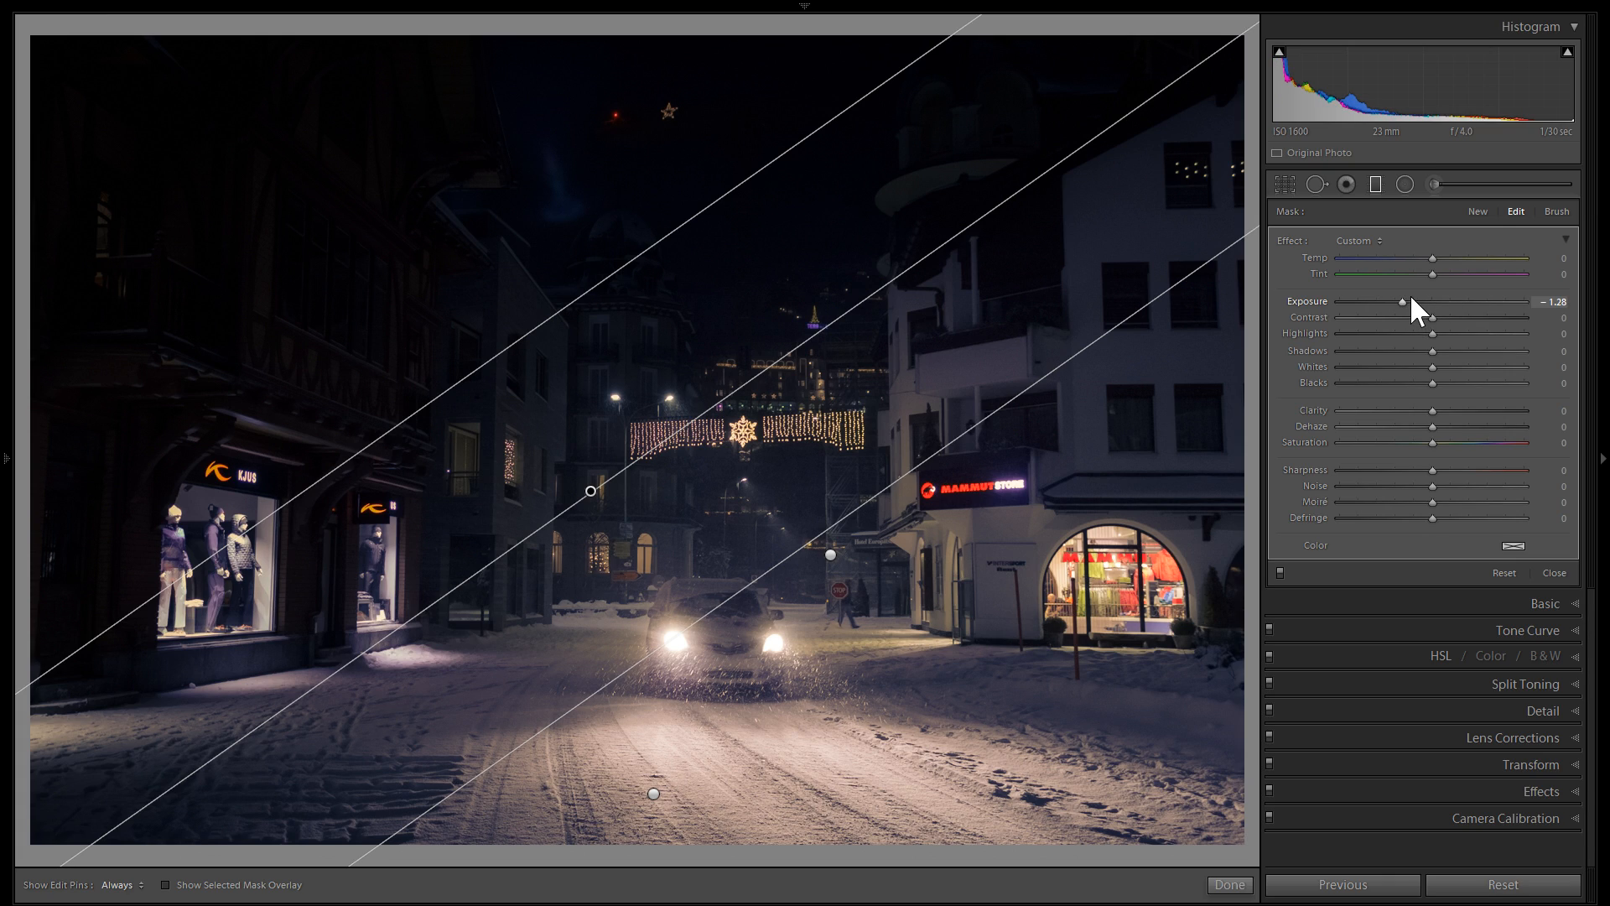
drag(1406, 302, 1425, 303)
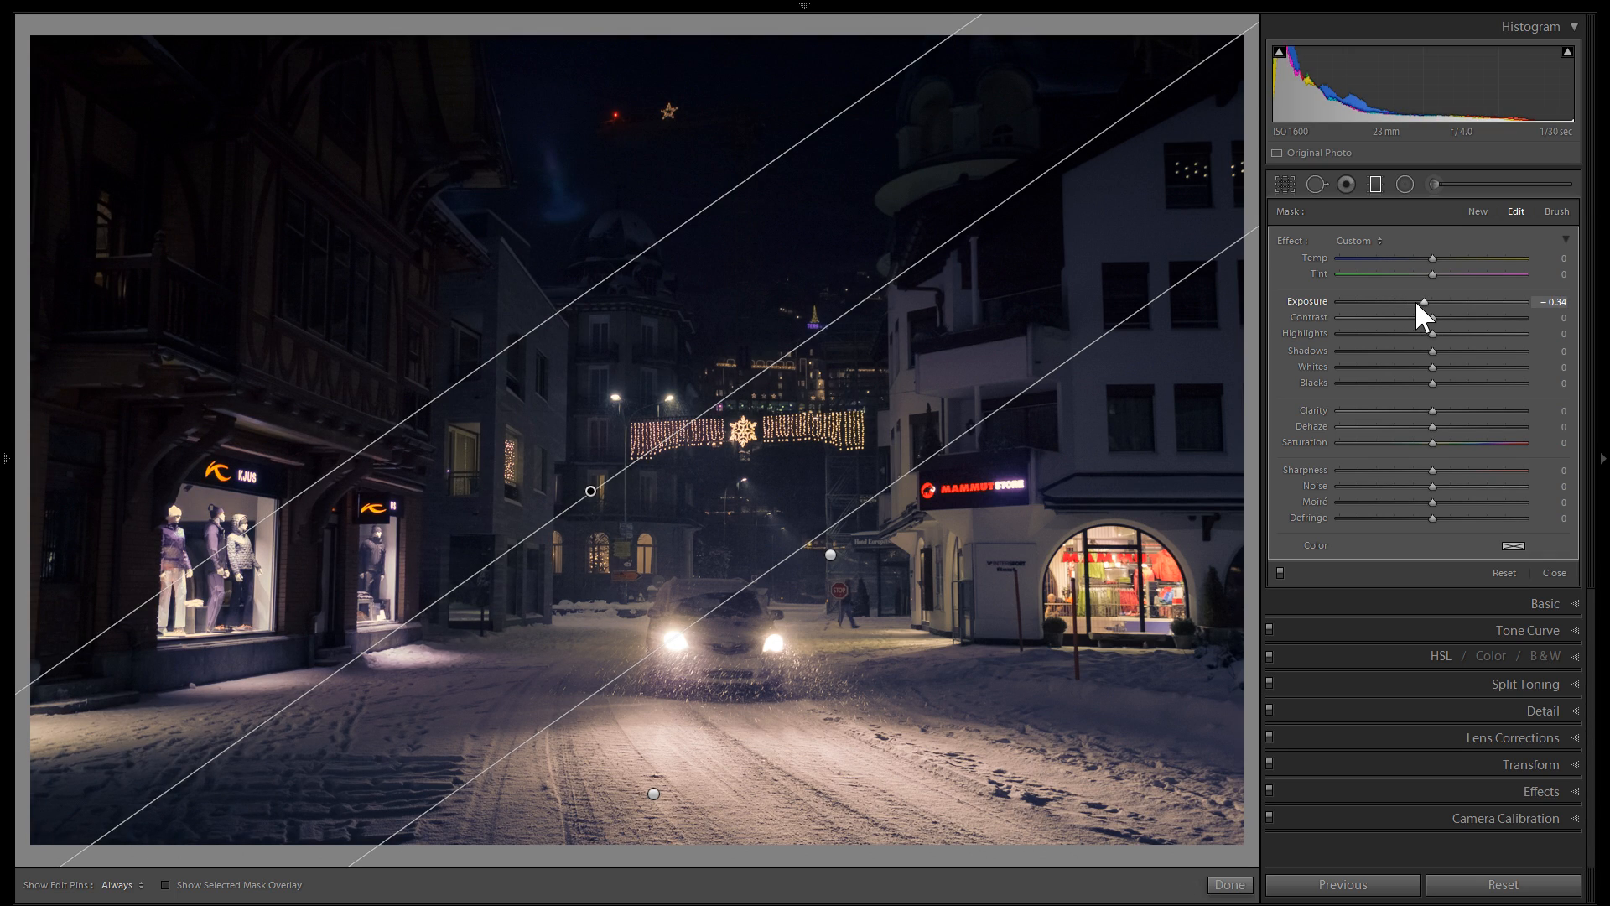
click(1478, 212)
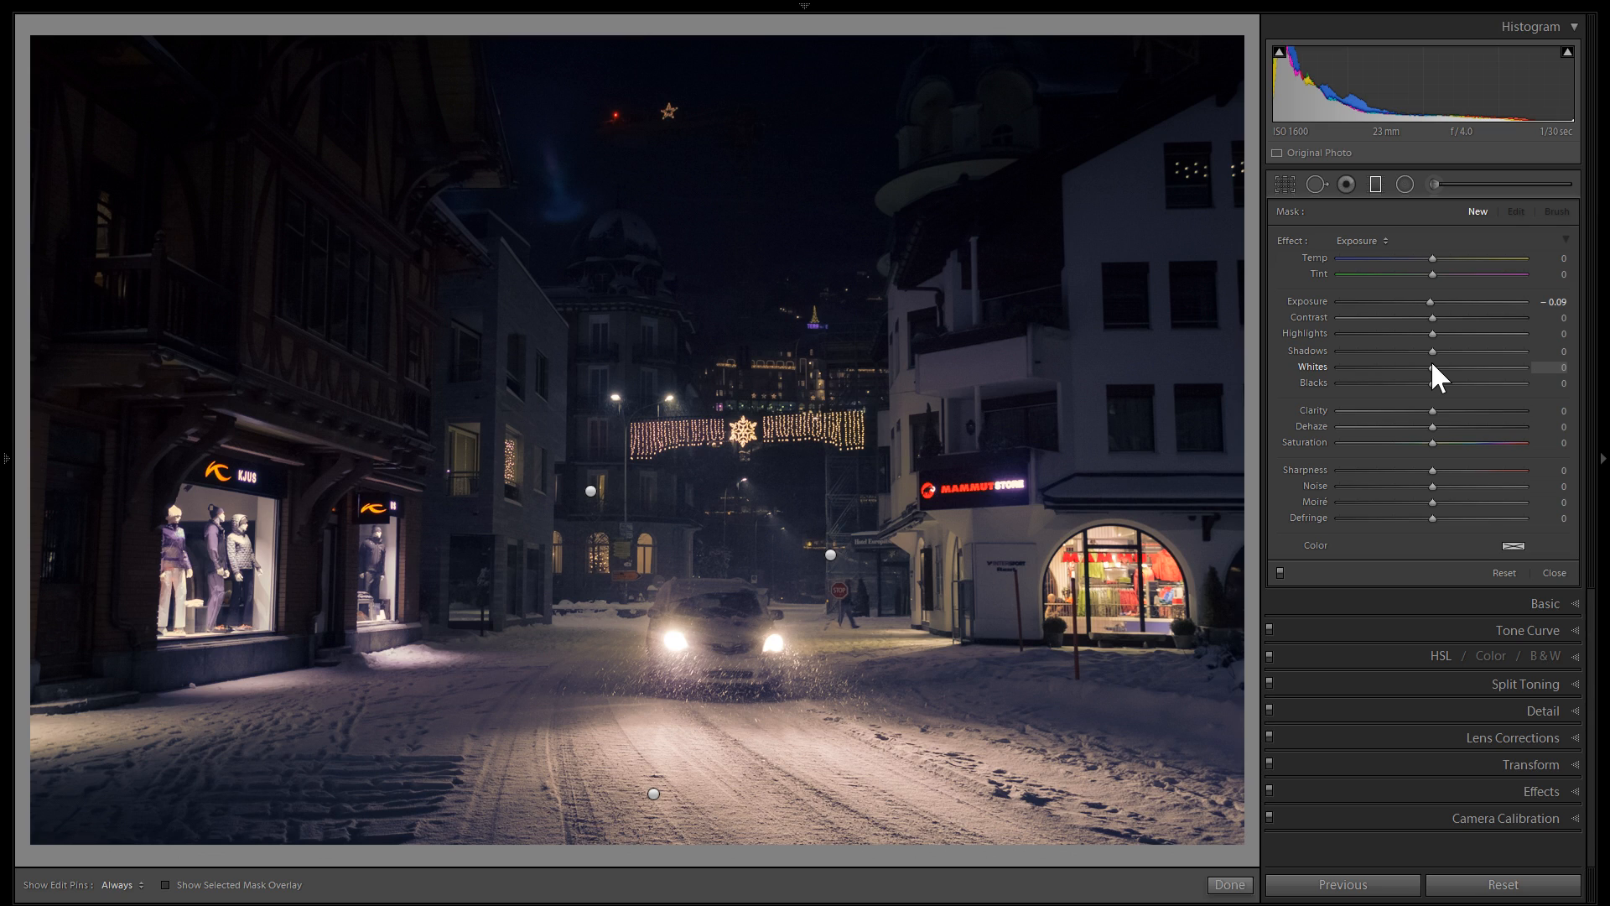
Give the brightening filter over the lower-right street a pale warm yellow color tint and finish editing the filters.
drag(829, 555, 951, 755)
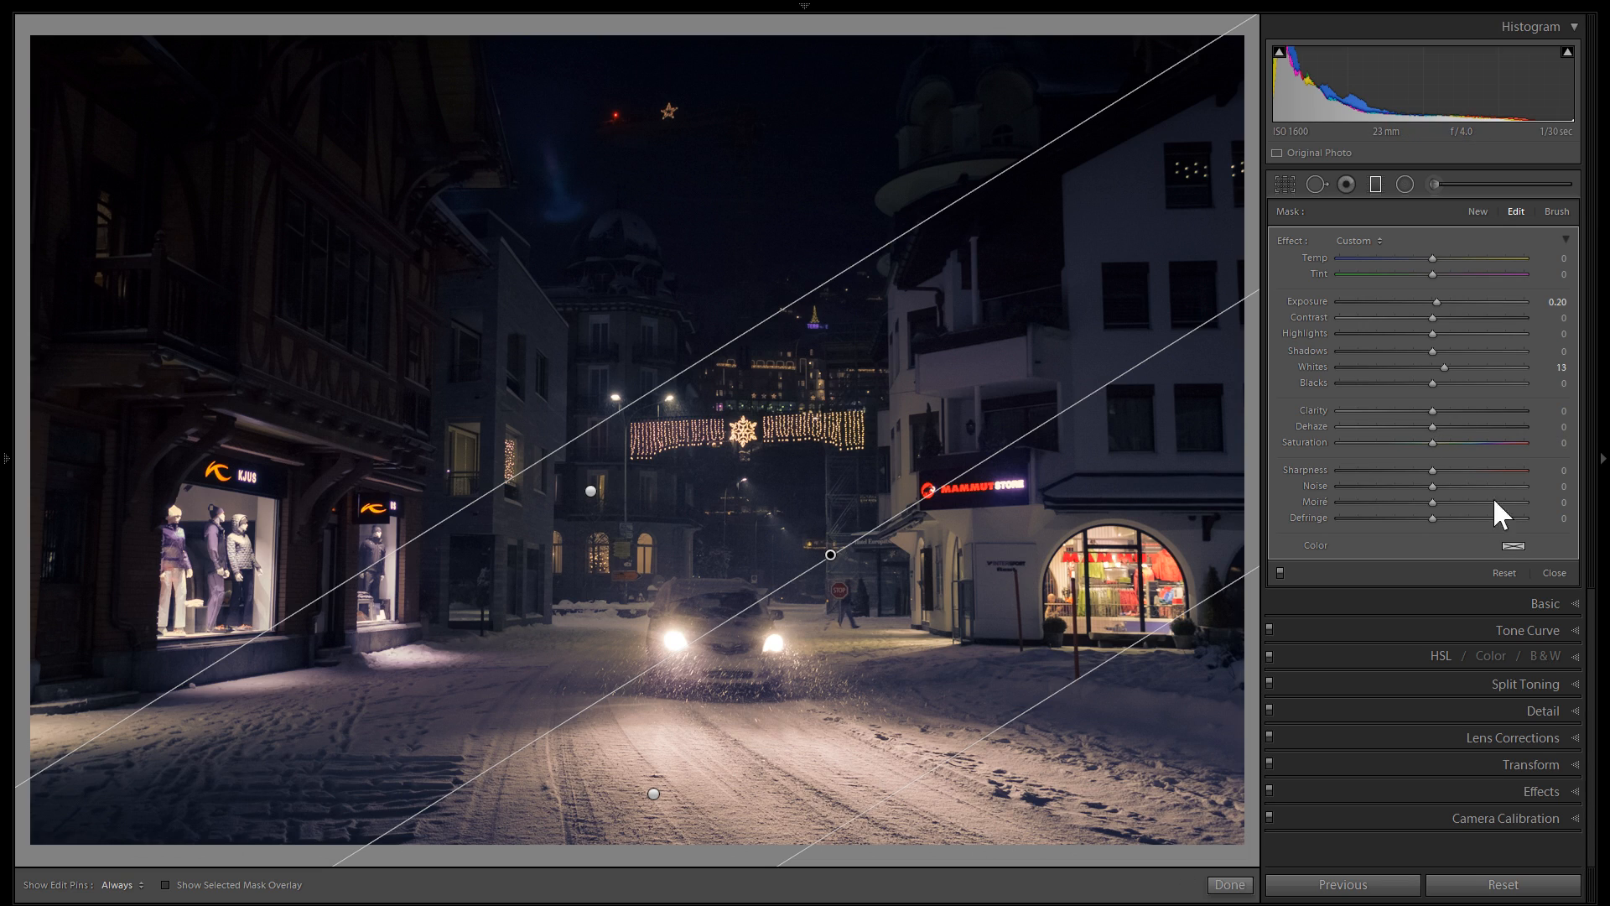
click(1511, 541)
click(1226, 585)
click(1220, 602)
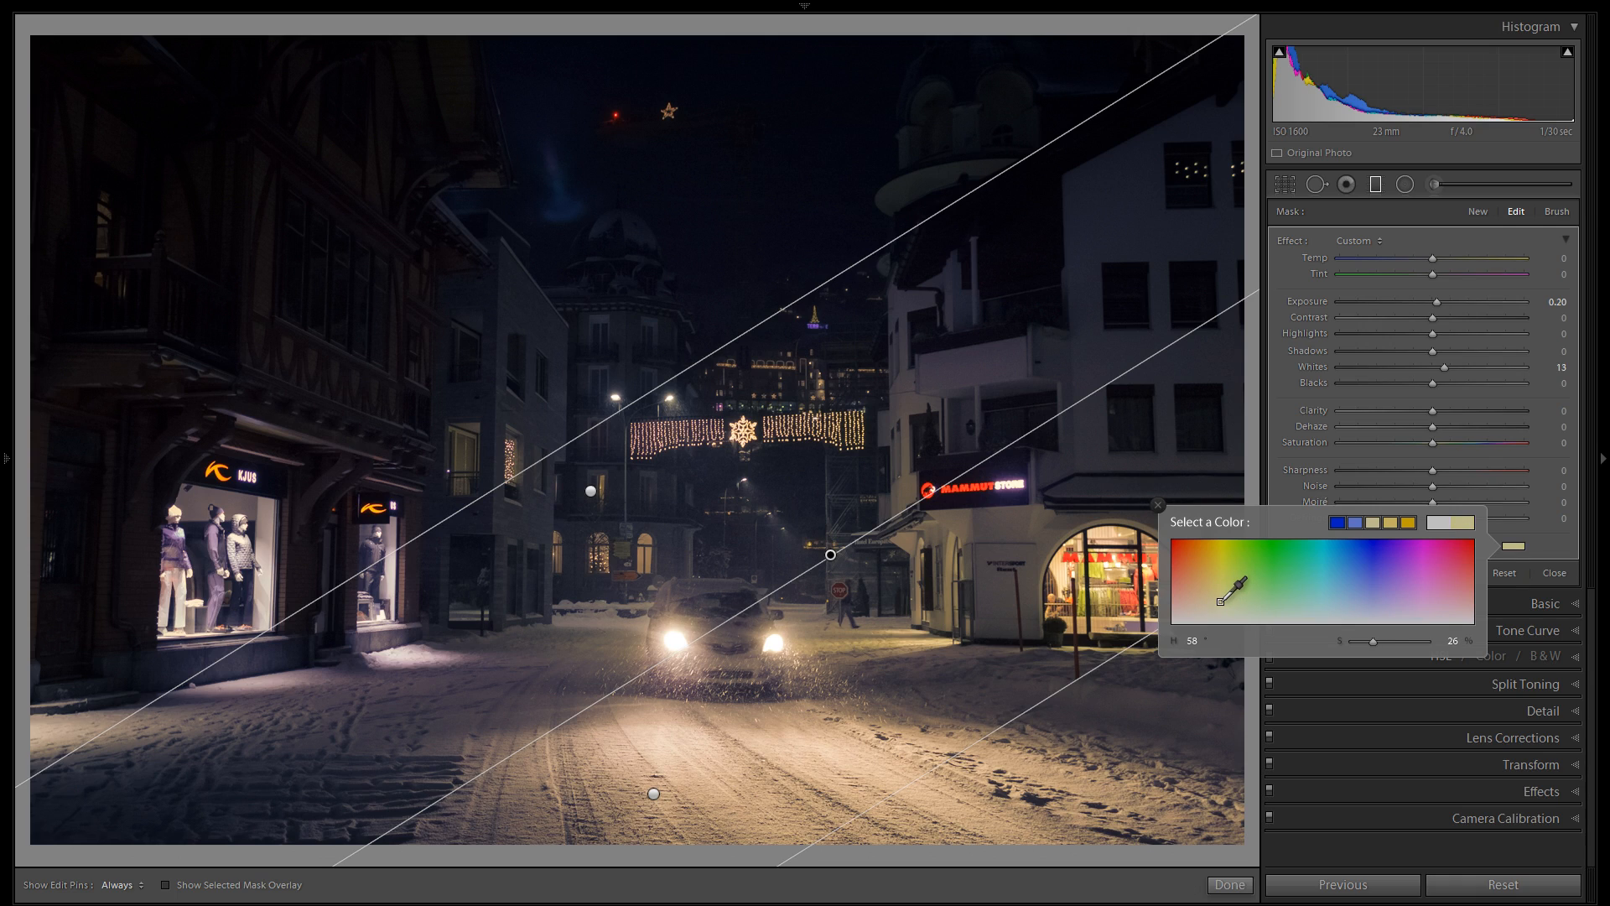
drag(1220, 601, 1214, 606)
click(1158, 505)
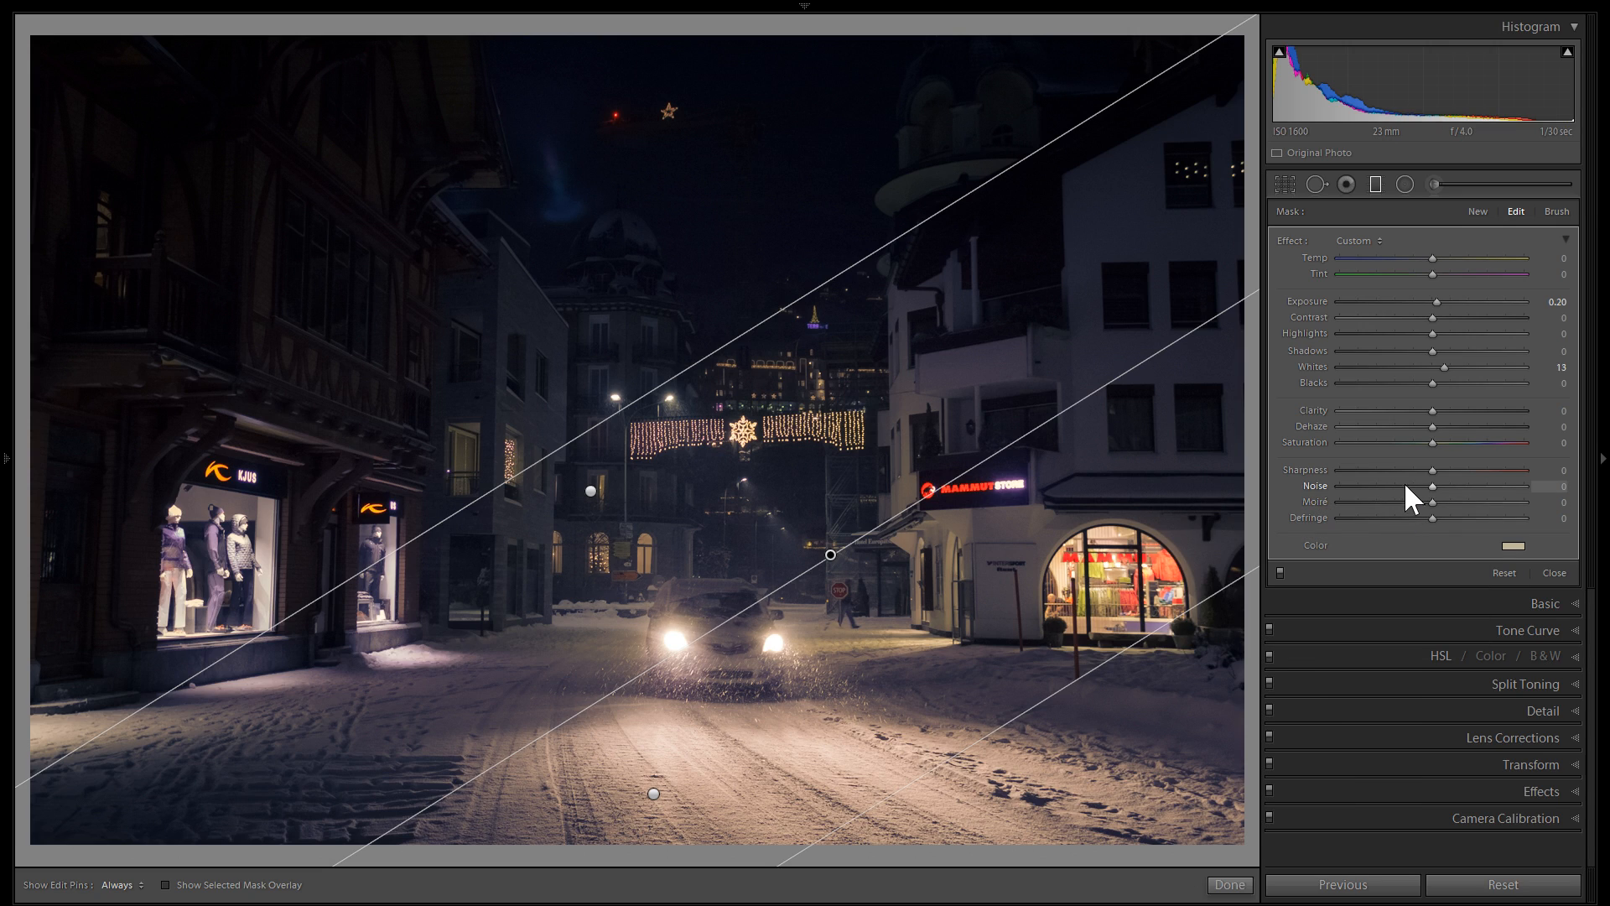
click(1375, 183)
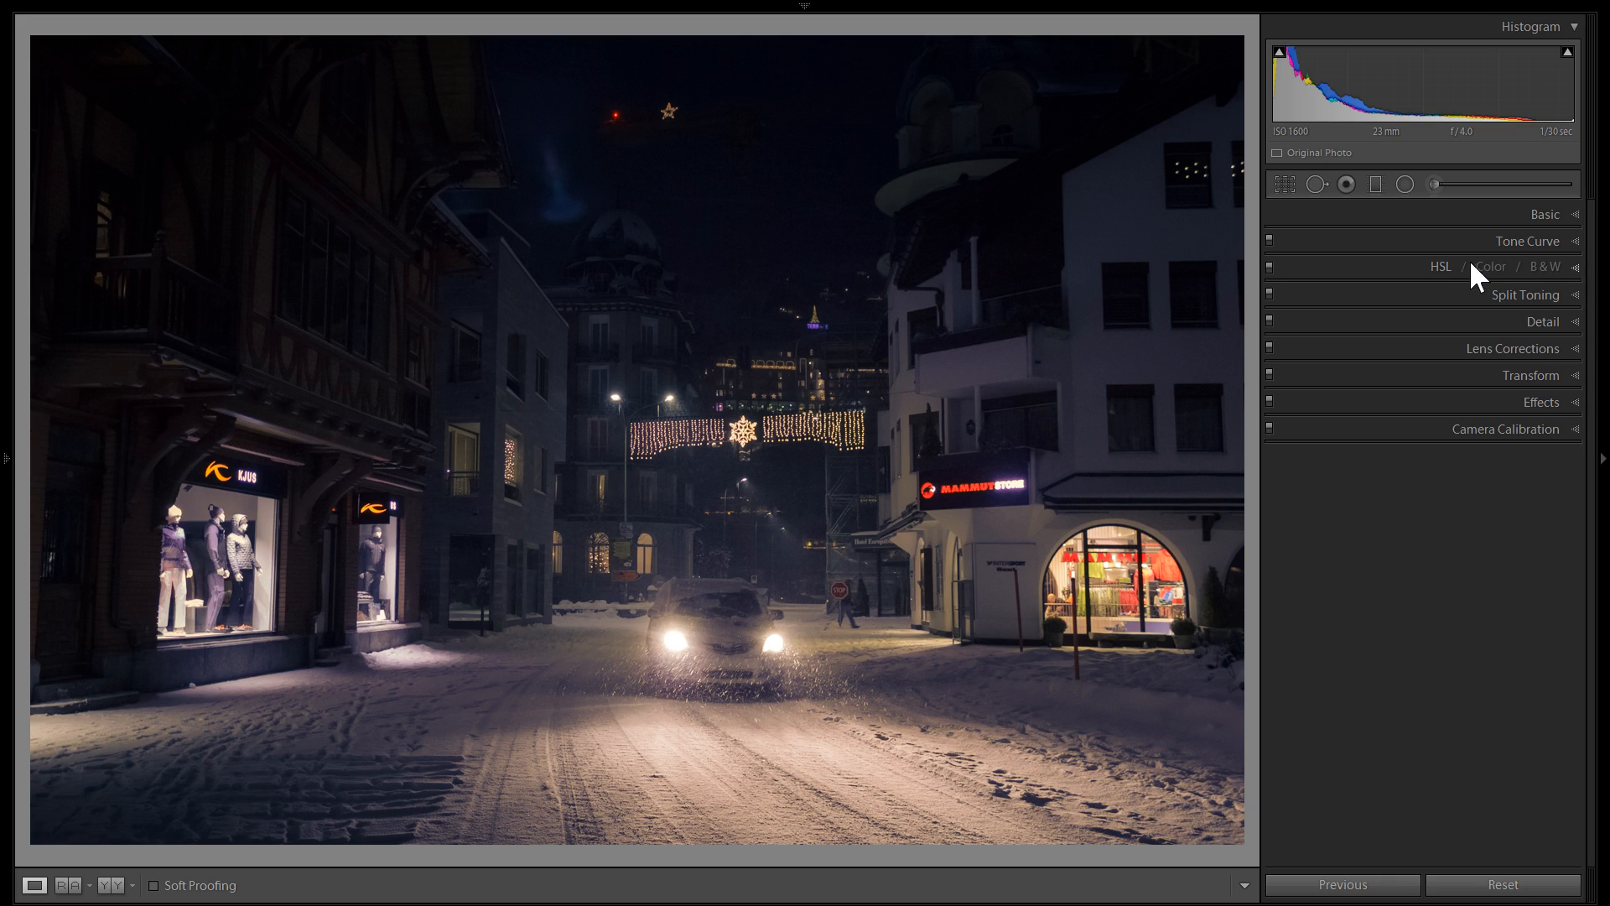
Add another diagonal graduated filter at Exposure 0 over the upper-left buildings and sky, centred just above the hanging lights.
click(1376, 184)
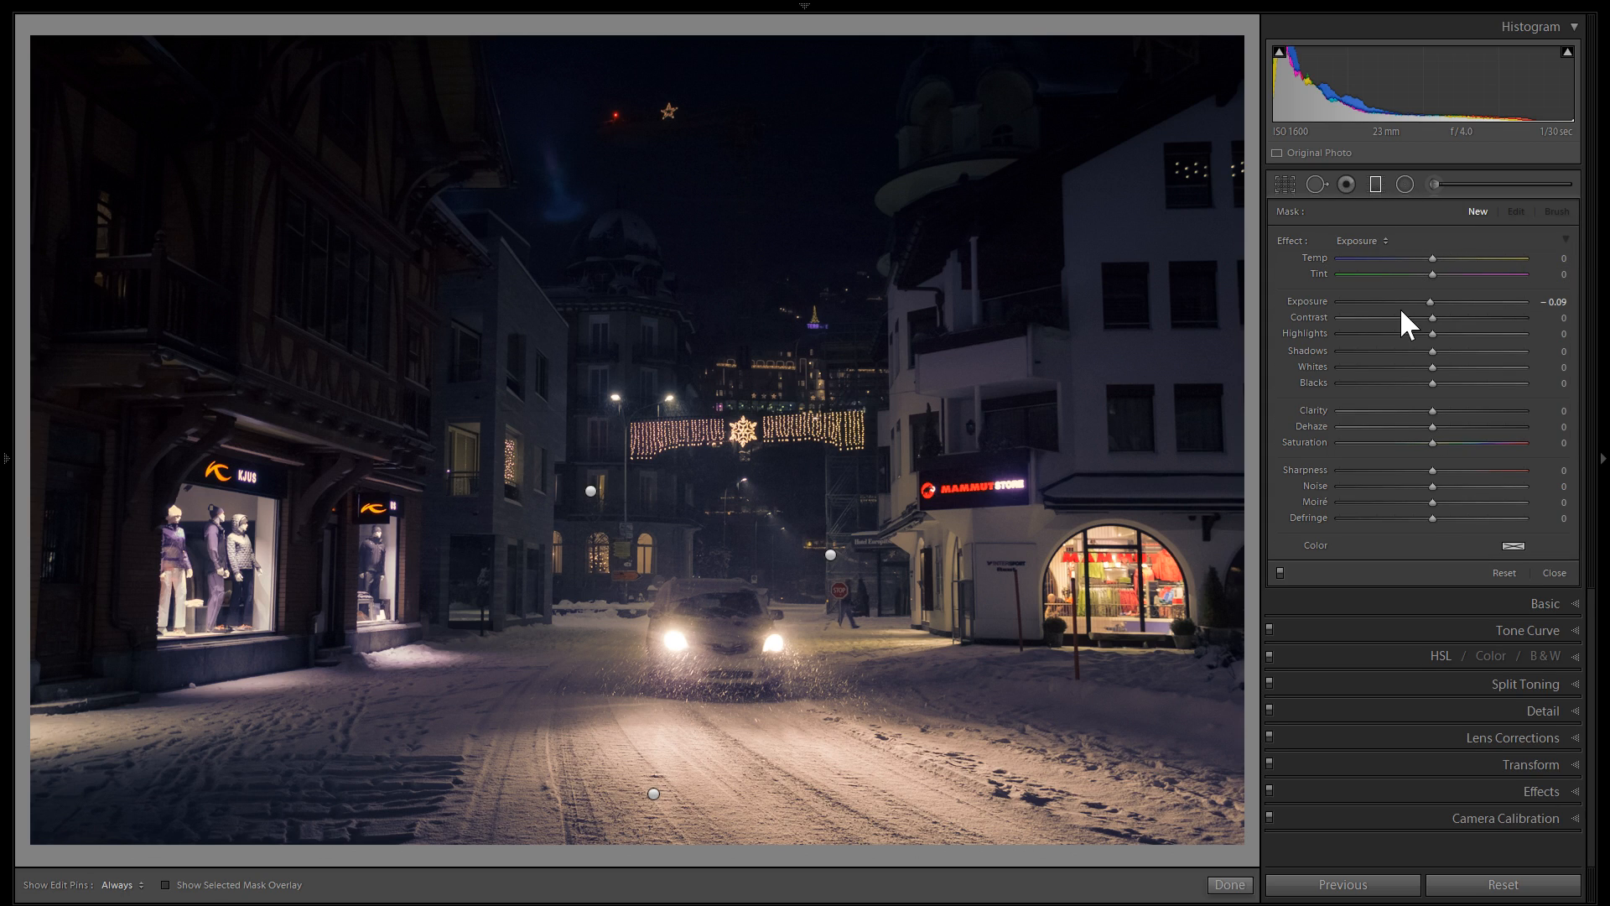
double_click(1316, 301)
drag(641, 224, 775, 596)
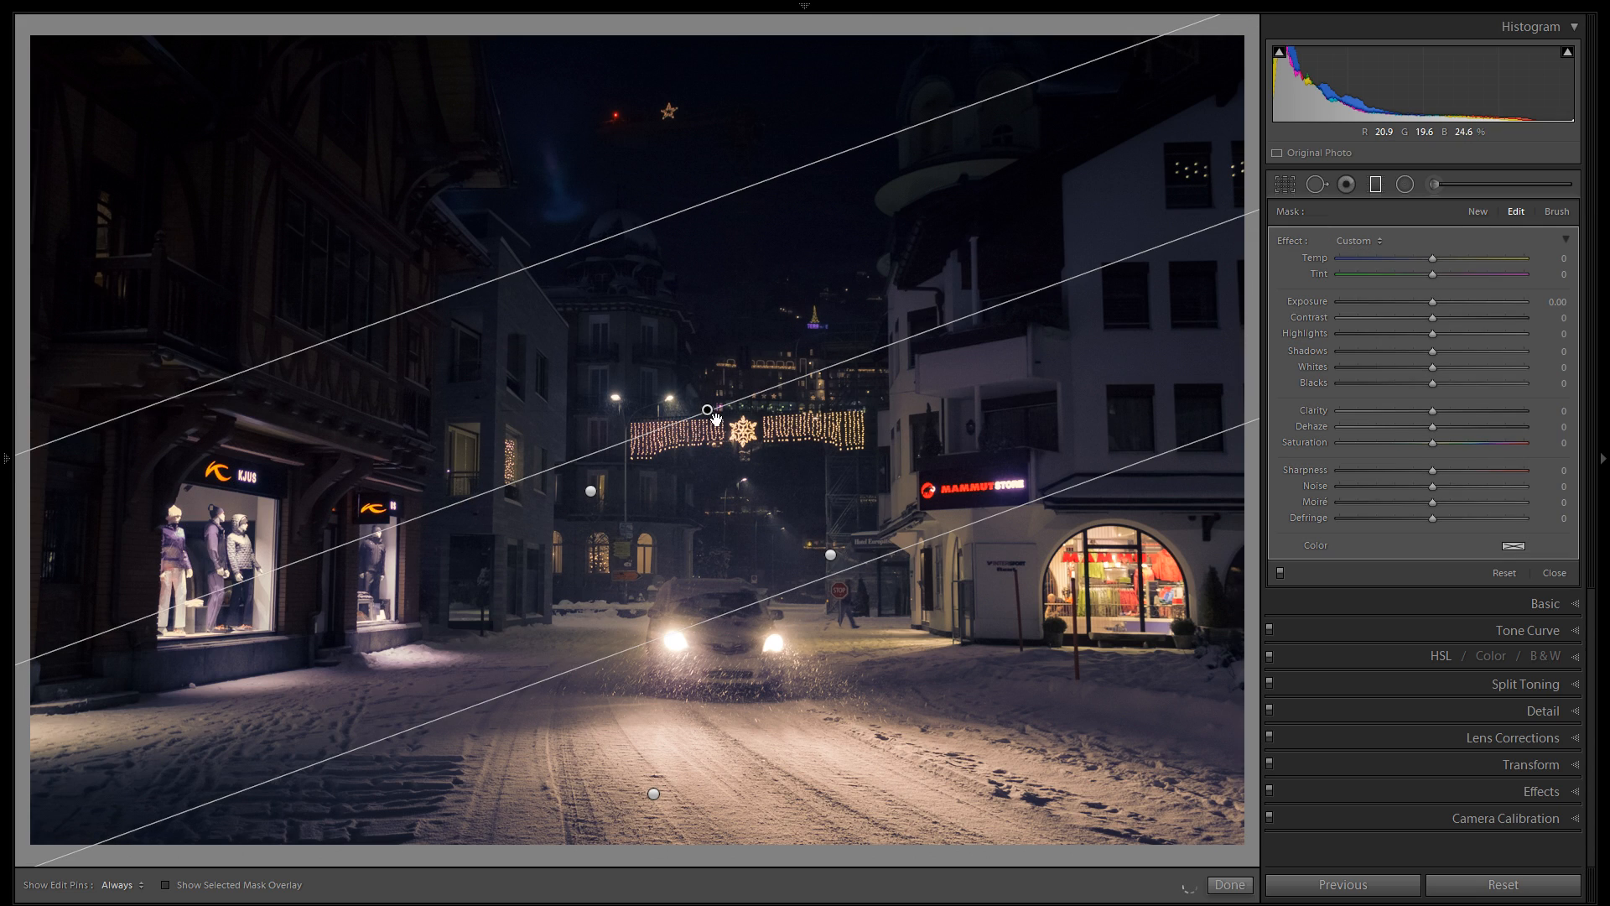
drag(707, 409, 786, 316)
drag(684, 349, 689, 354)
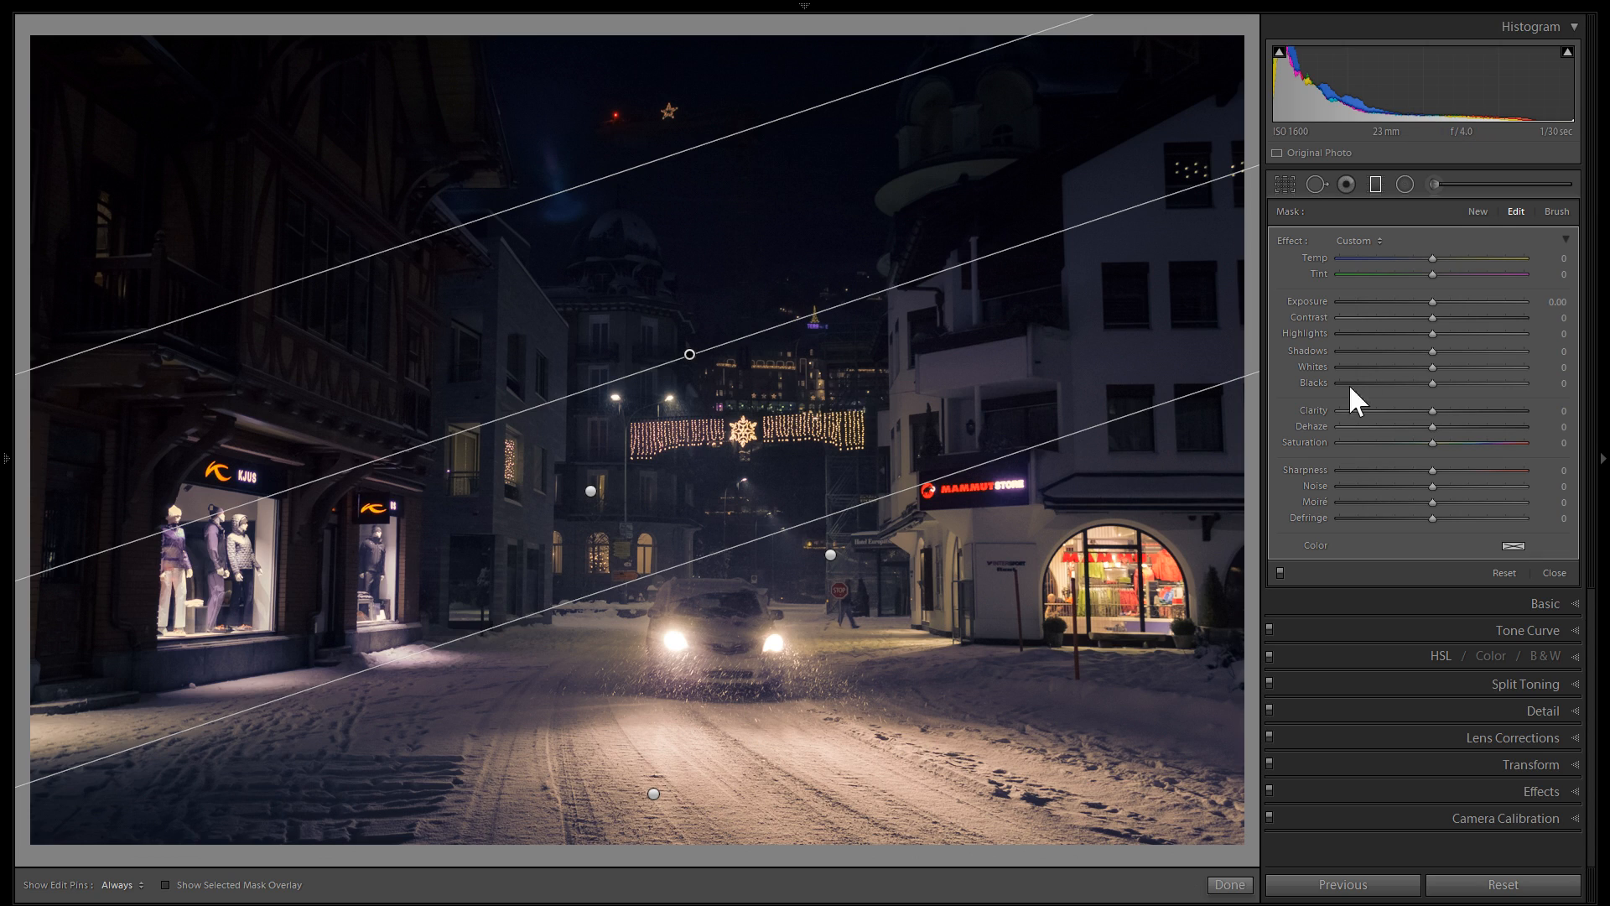
click(1387, 303)
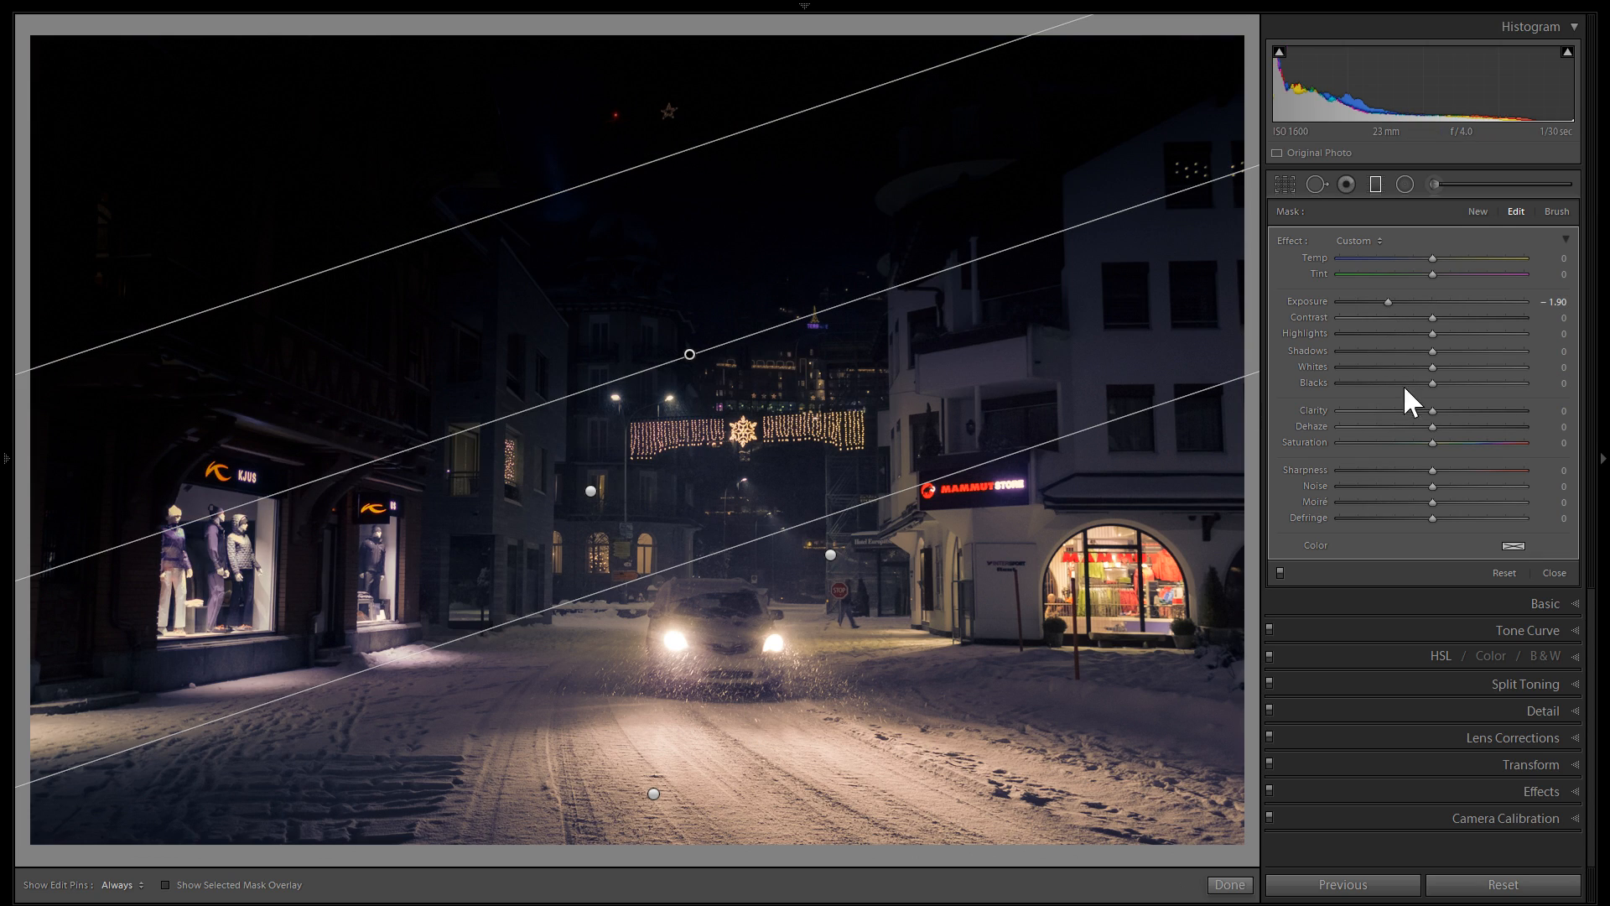
double_click(1317, 300)
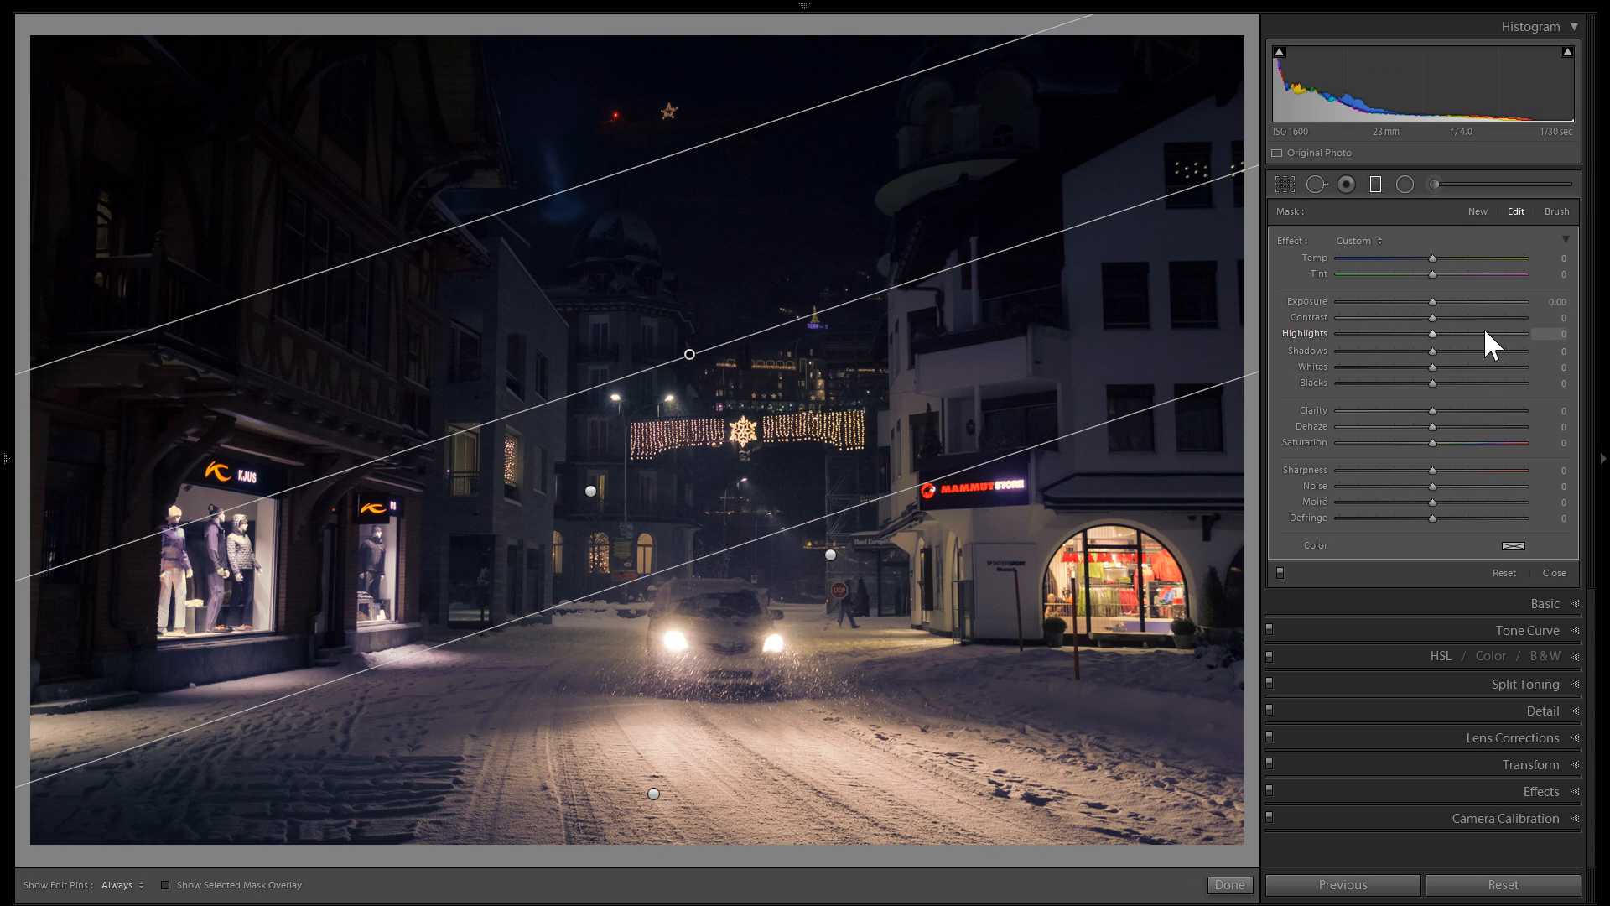
click(1509, 545)
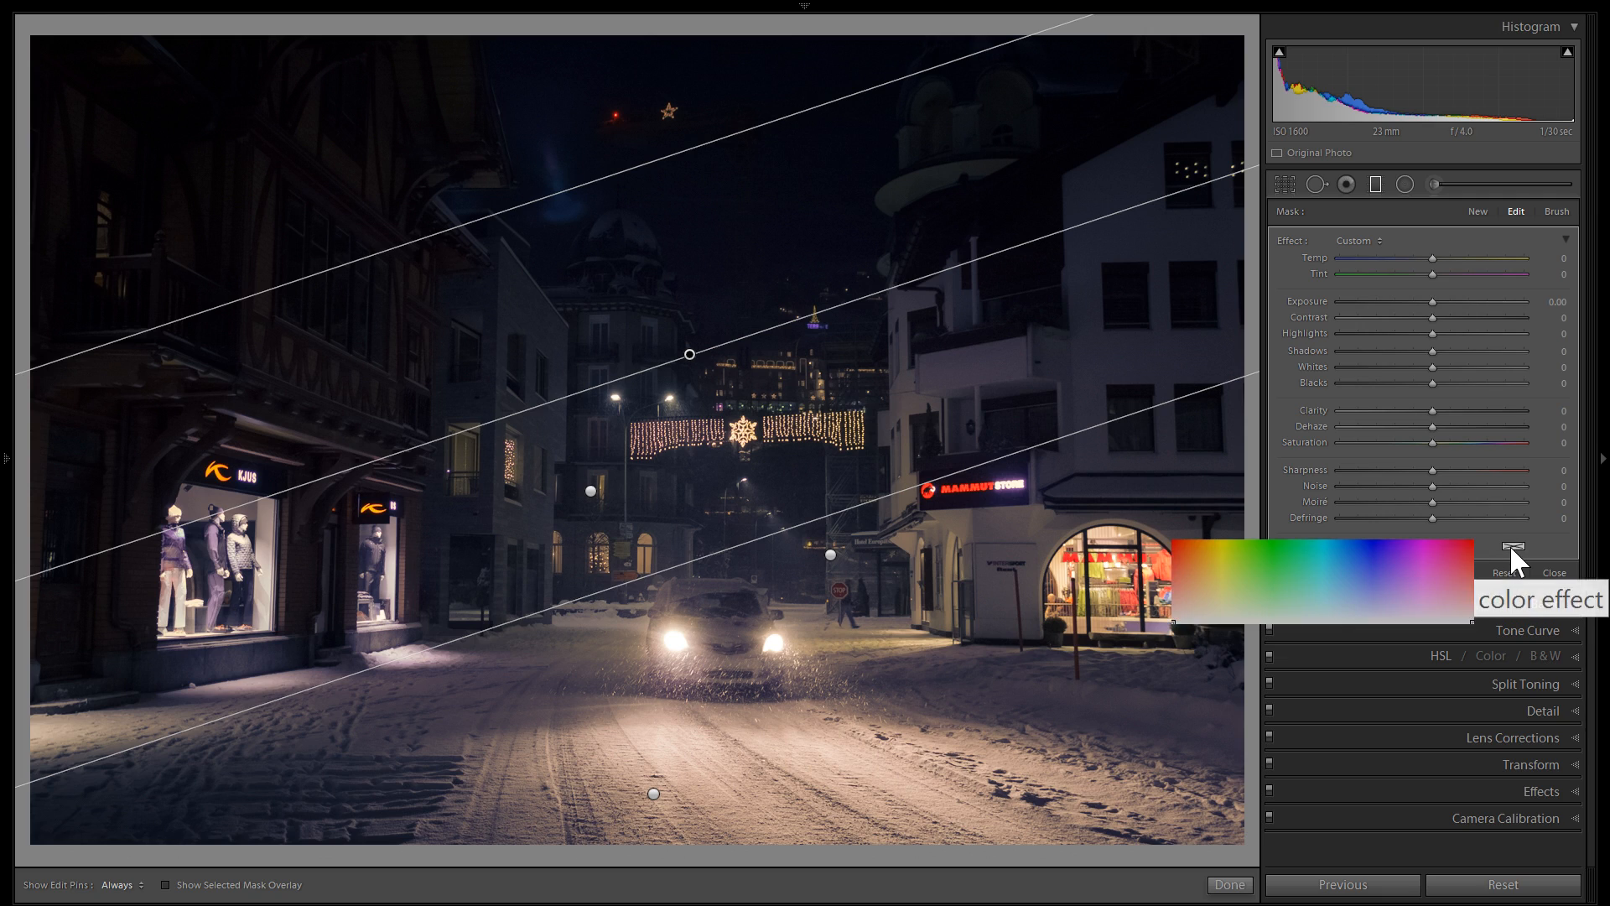
mouse_move(1377, 574)
mouse_down()
mouse_move(1348, 579)
mouse_move(1367, 553)
mouse_move(1369, 621)
mouse_up()
click(687, 323)
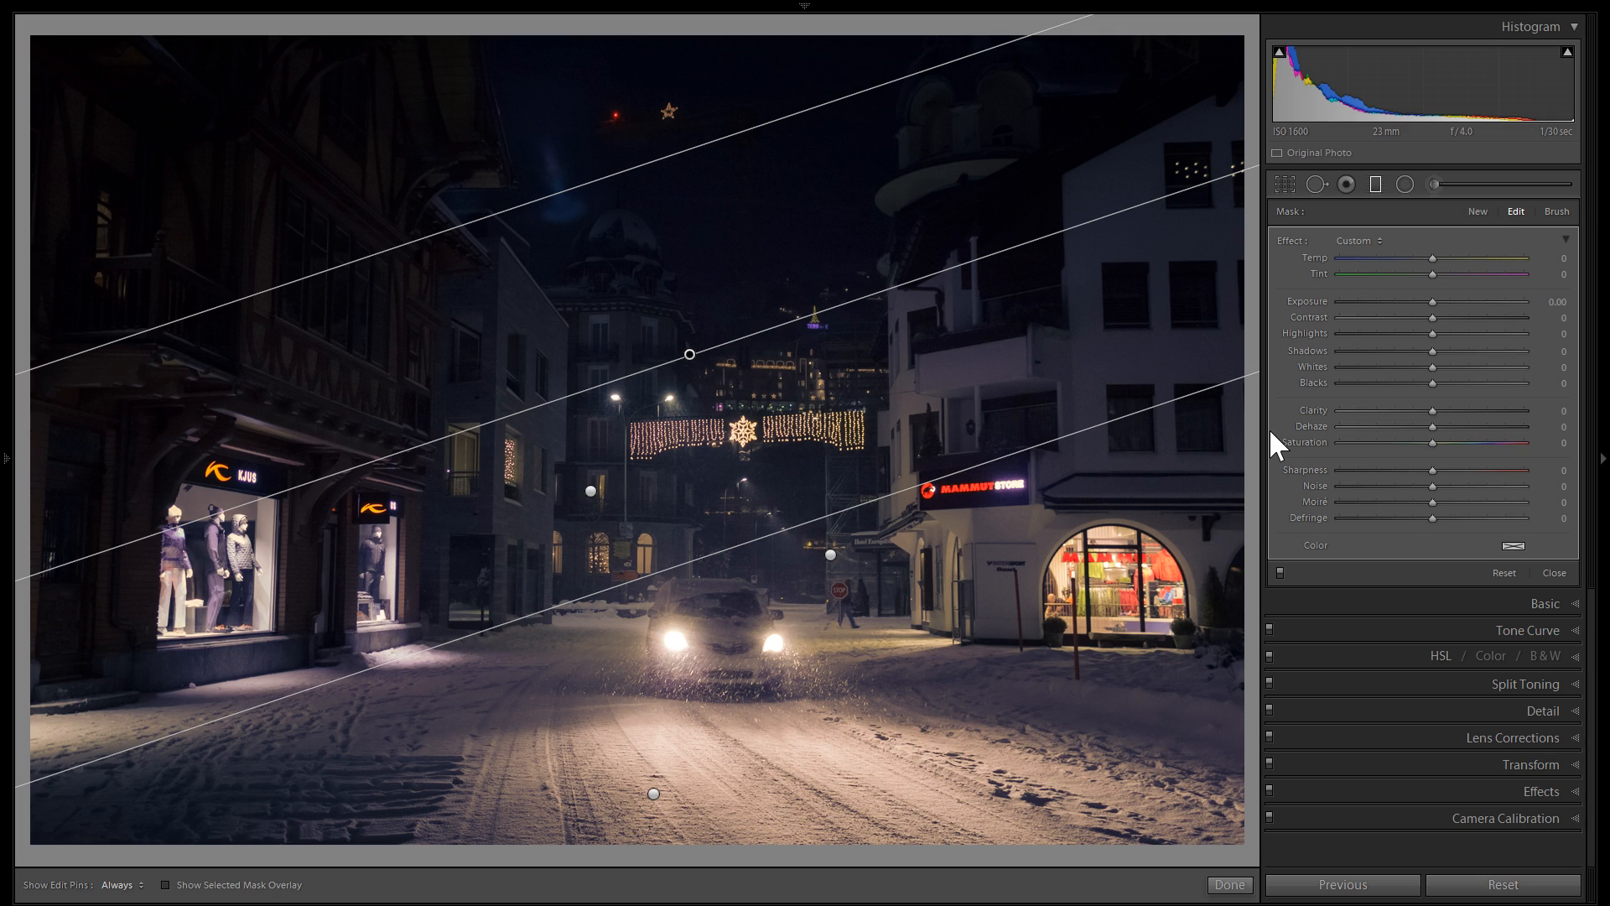
Tint the graduated filter over the upper-left buildings and sky violet-blue, with hue 251 and saturation 43.
click(1510, 545)
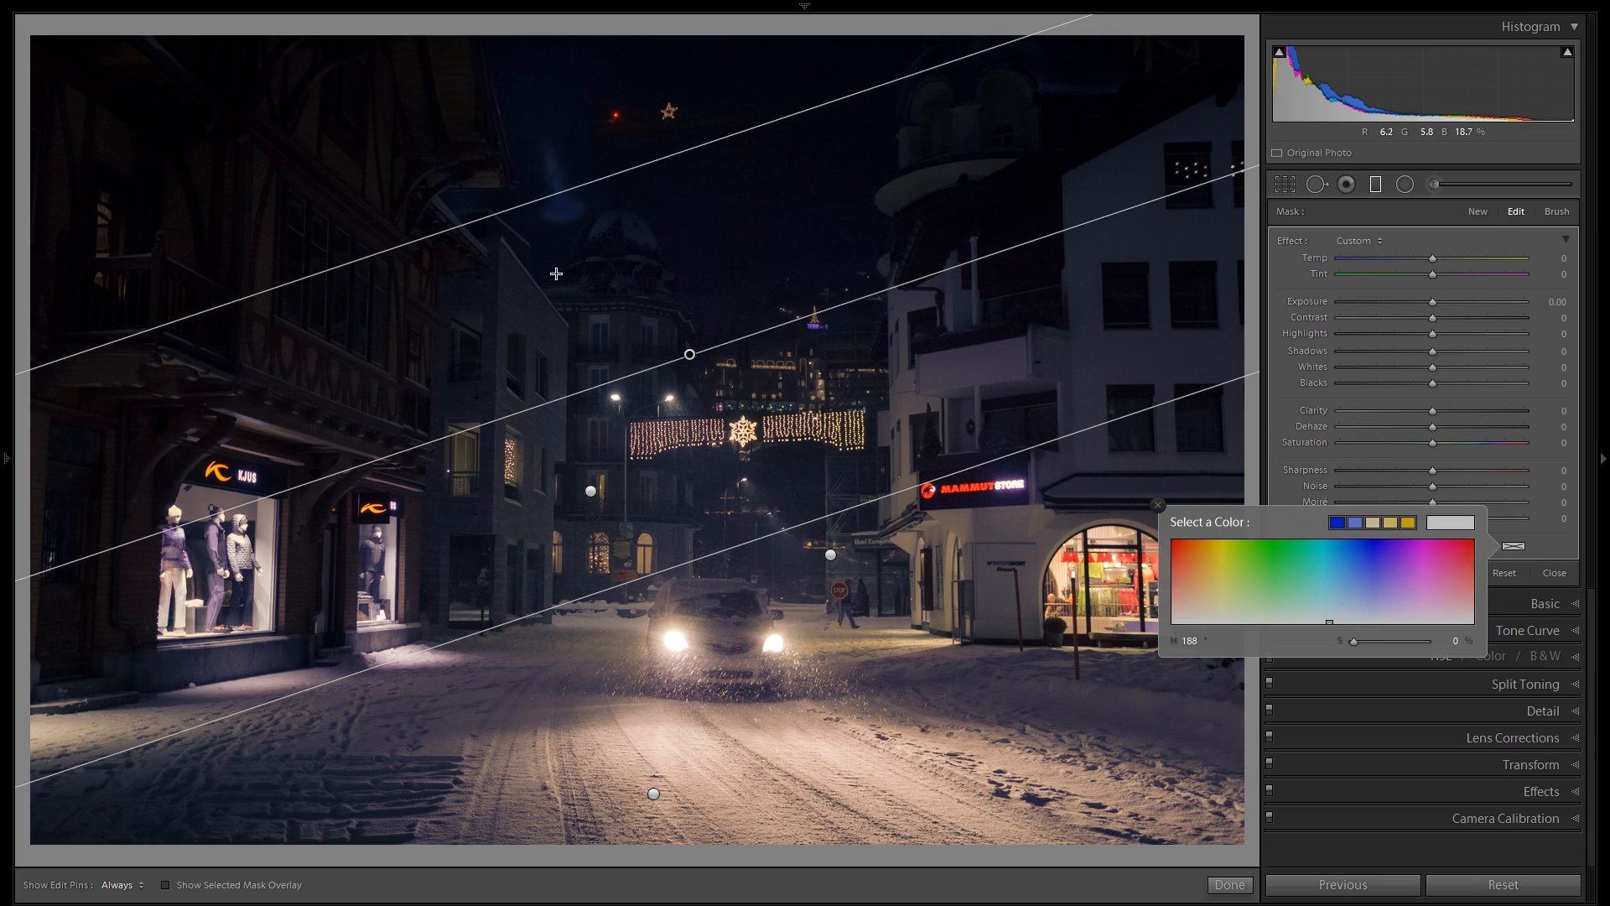
click(1371, 589)
drag(1371, 589, 1383, 589)
mouse_move(1384, 640)
mouse_down()
mouse_move(1355, 637)
mouse_move(1384, 637)
mouse_up()
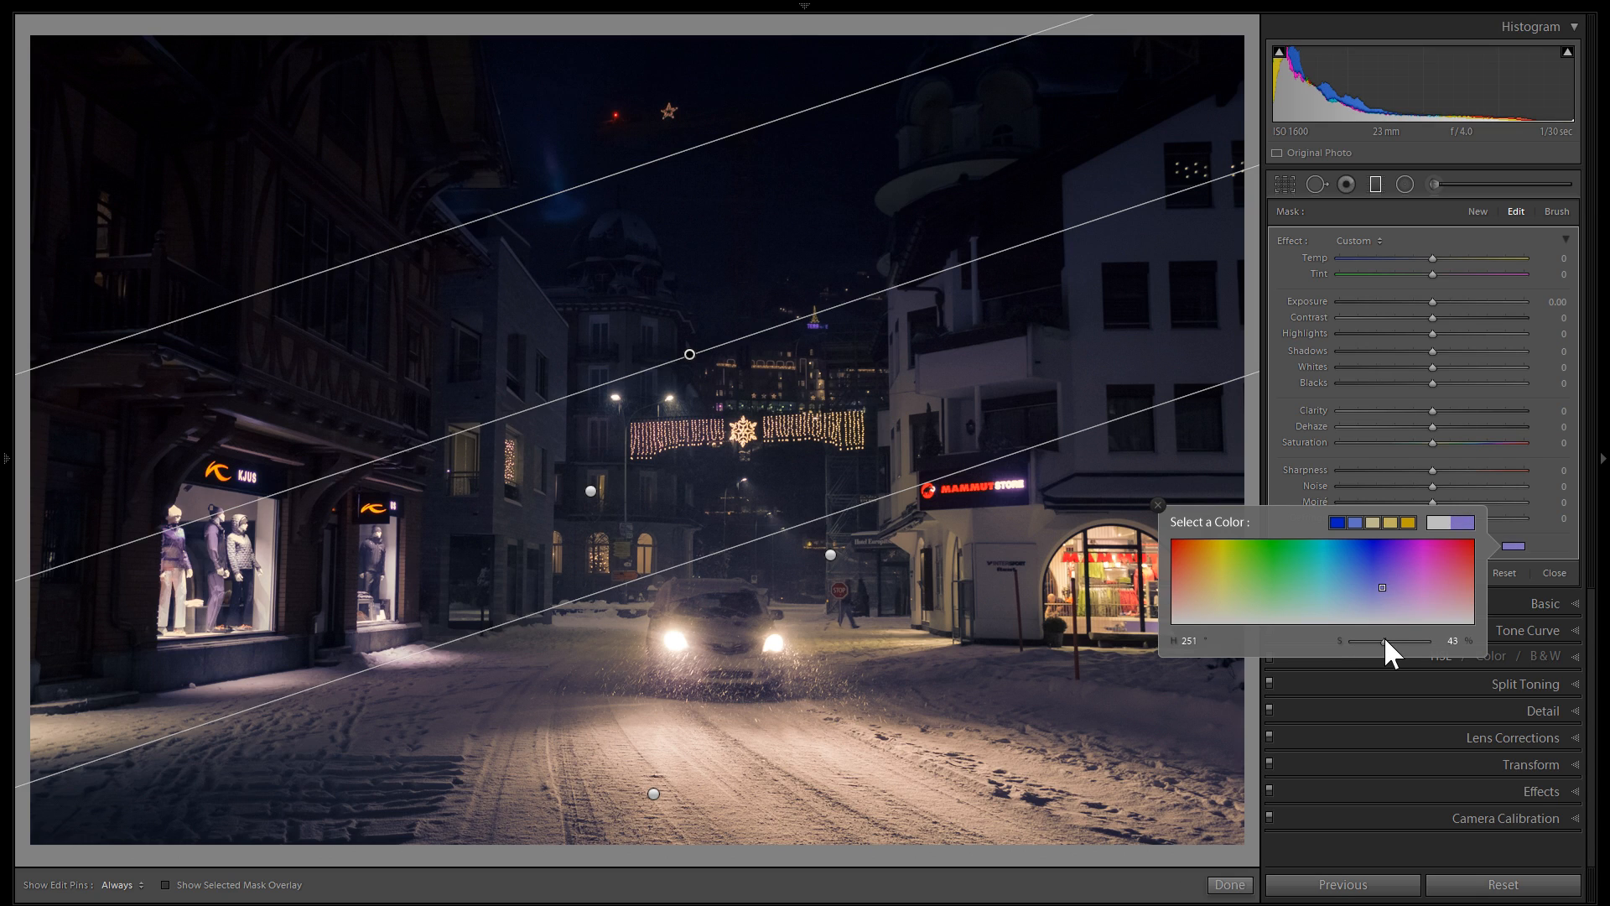
Add a diagonal graduated filter over the lower-left street and tint it pale blue, with hue 206 and saturation about 28.
click(1477, 210)
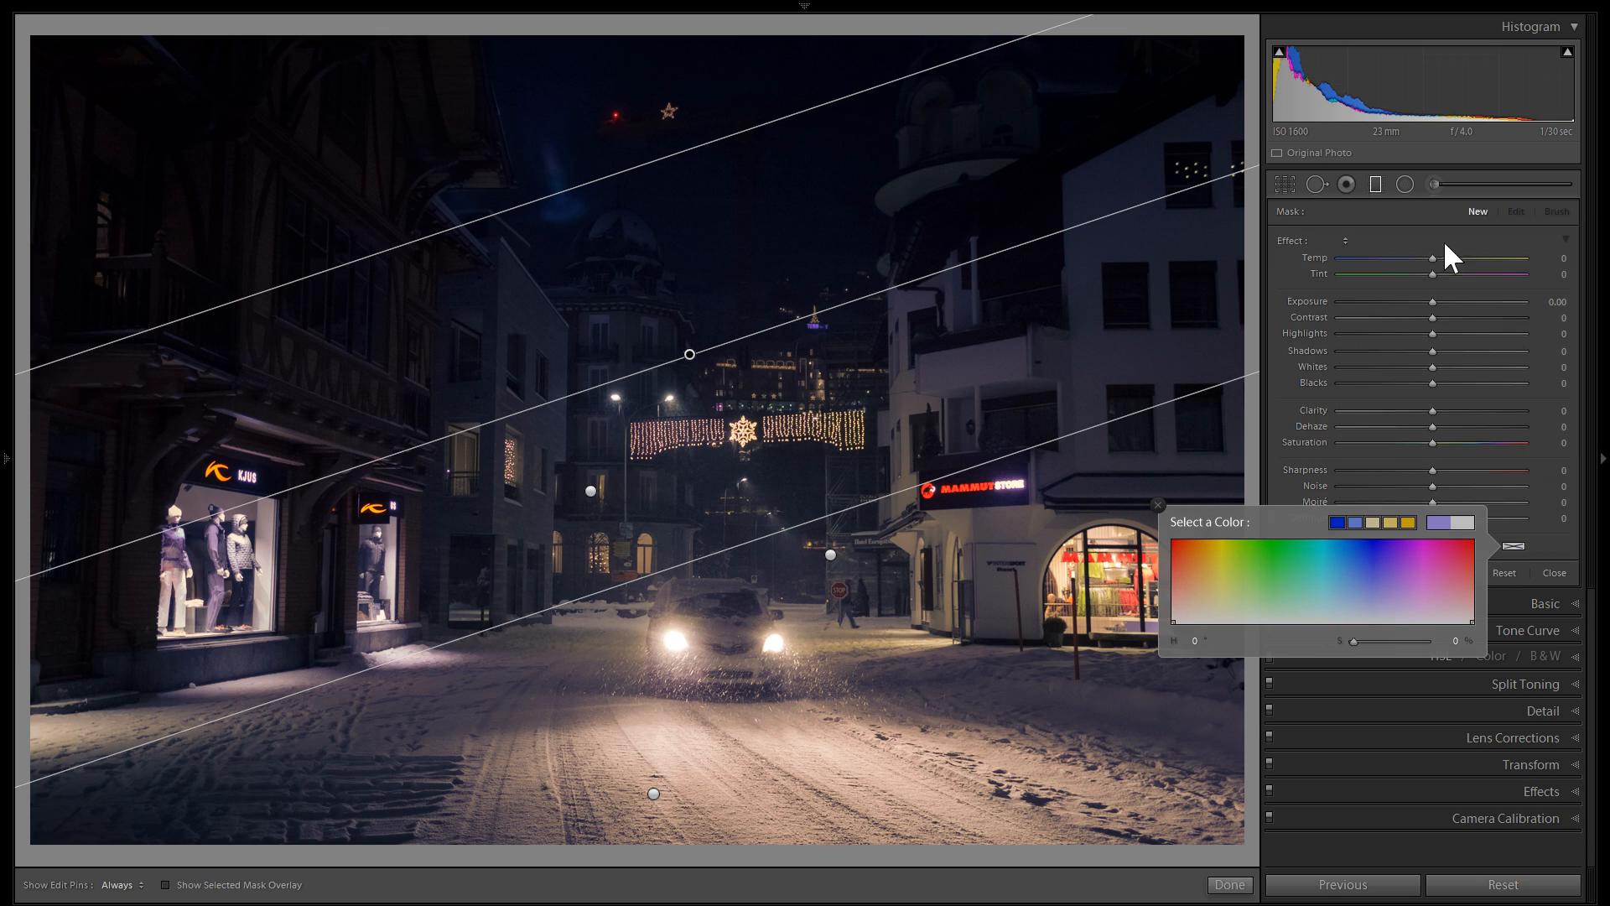
mouse_move(396, 701)
mouse_down()
mouse_move(644, 370)
mouse_move(656, 345)
mouse_move(635, 340)
mouse_up()
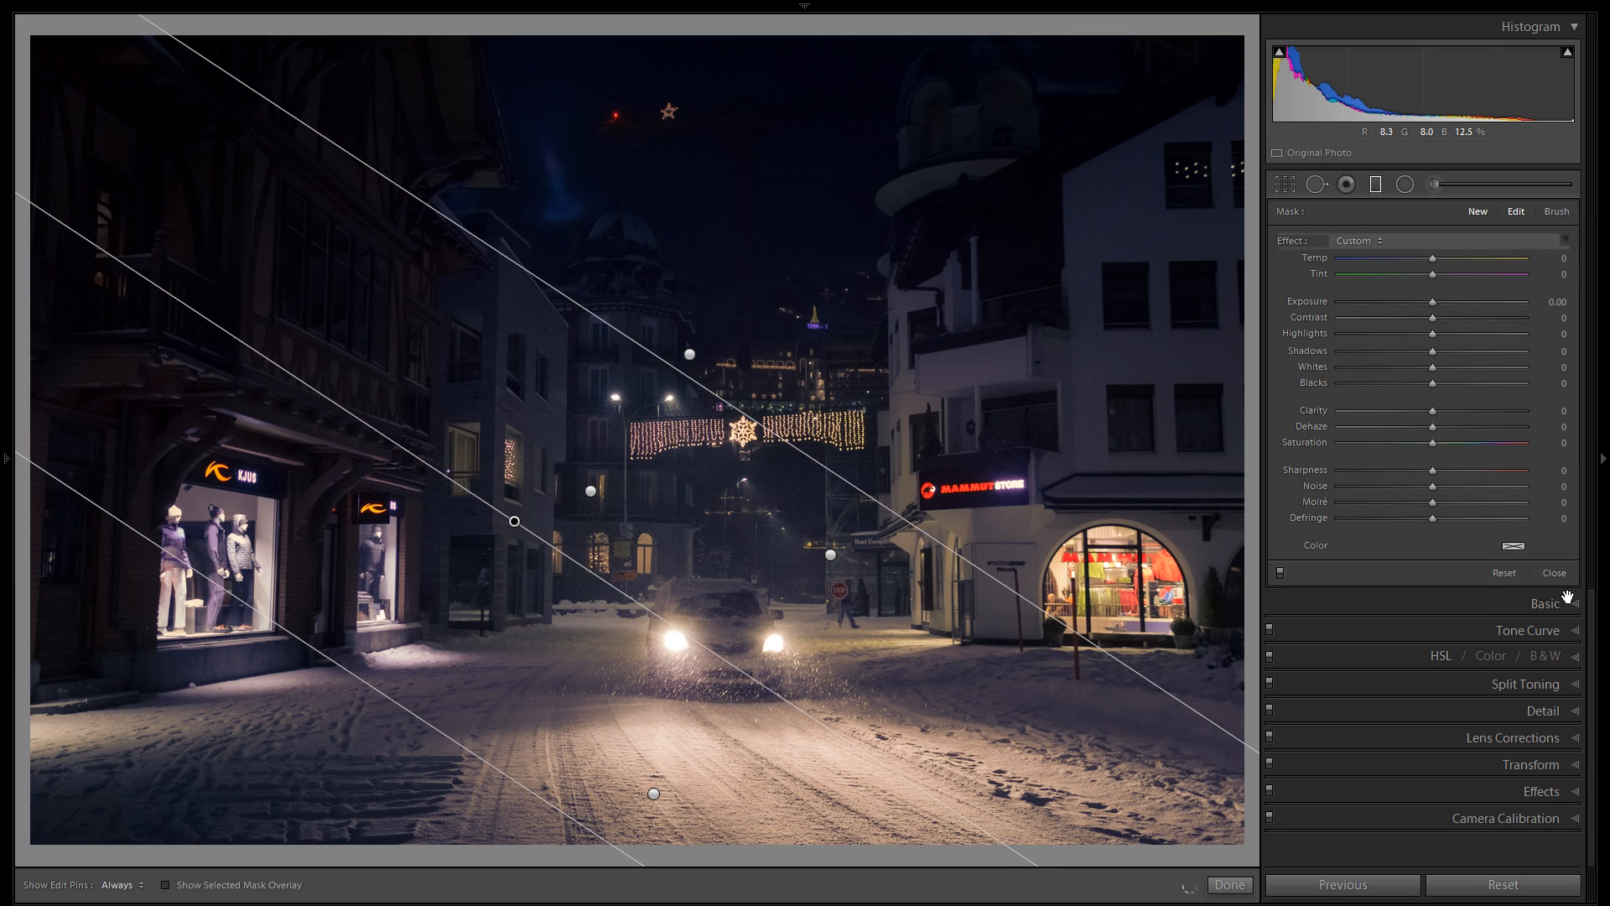
click(1512, 545)
mouse_move(1347, 611)
mouse_down()
mouse_move(1348, 544)
mouse_move(1344, 599)
mouse_up()
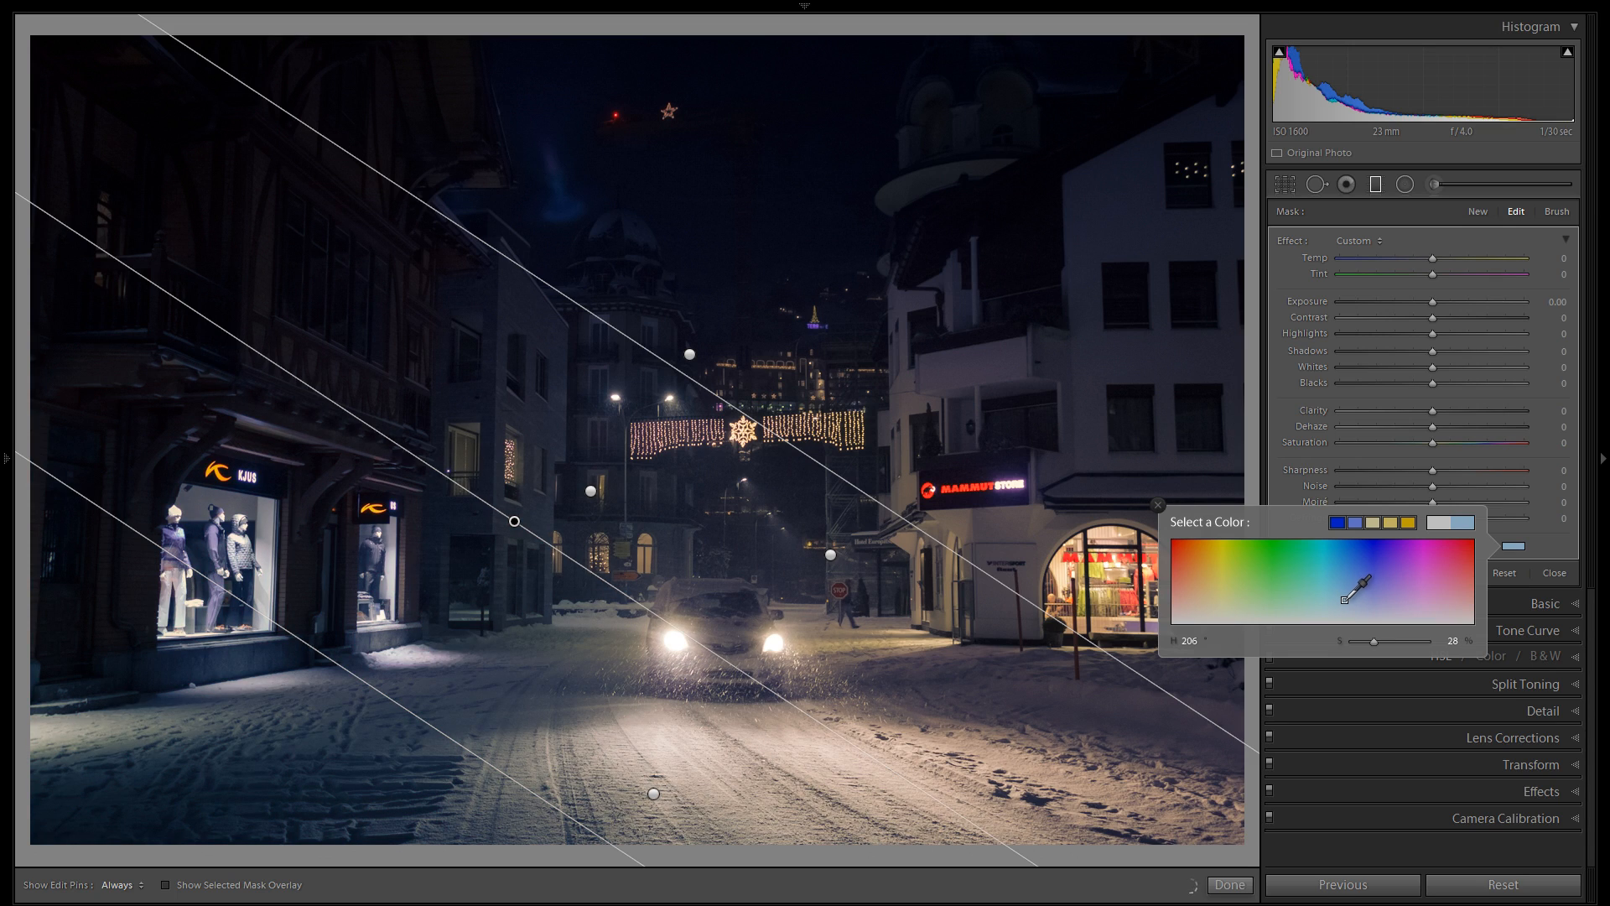
click(1159, 506)
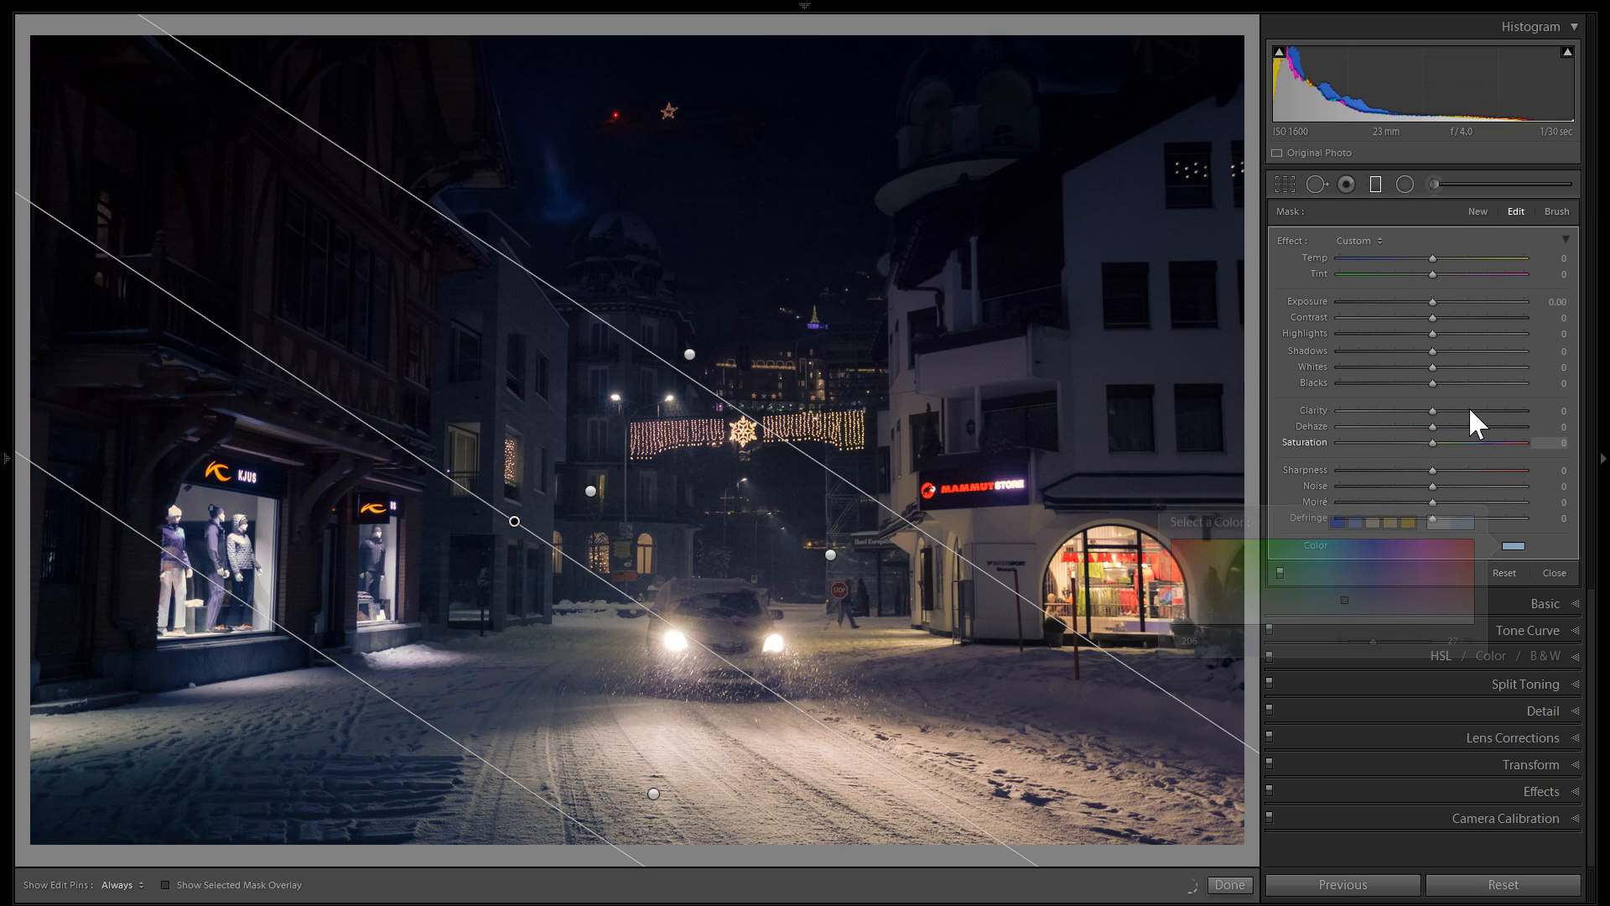
Hide the edit pins and compare the photo with all graduated filters off and on.
key(h)
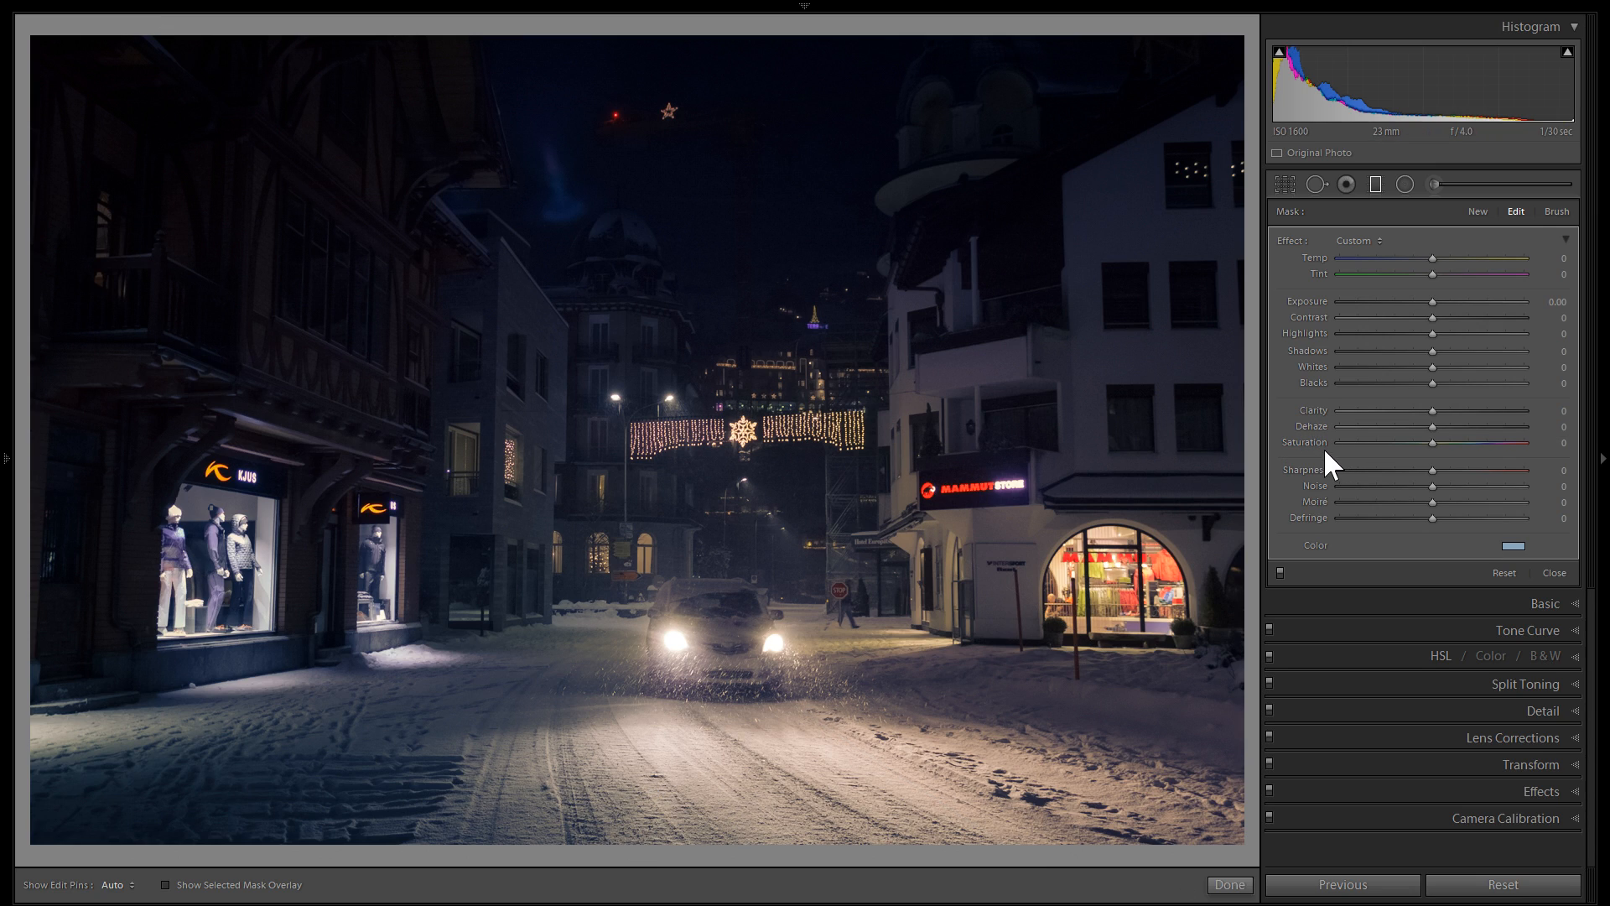
click(1281, 570)
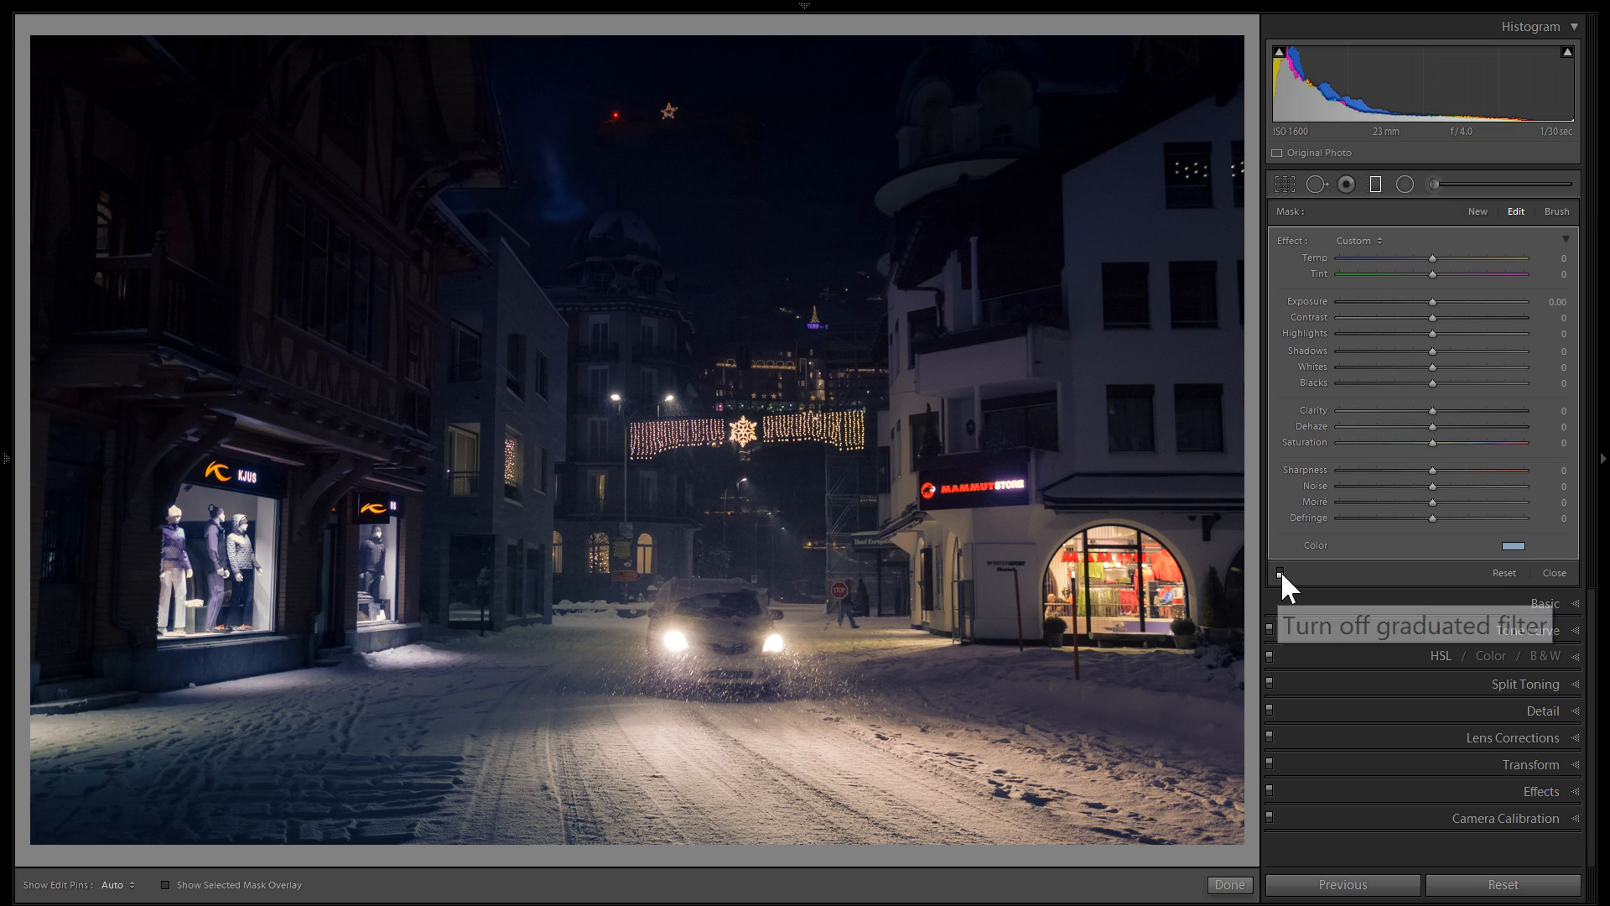
click(1281, 571)
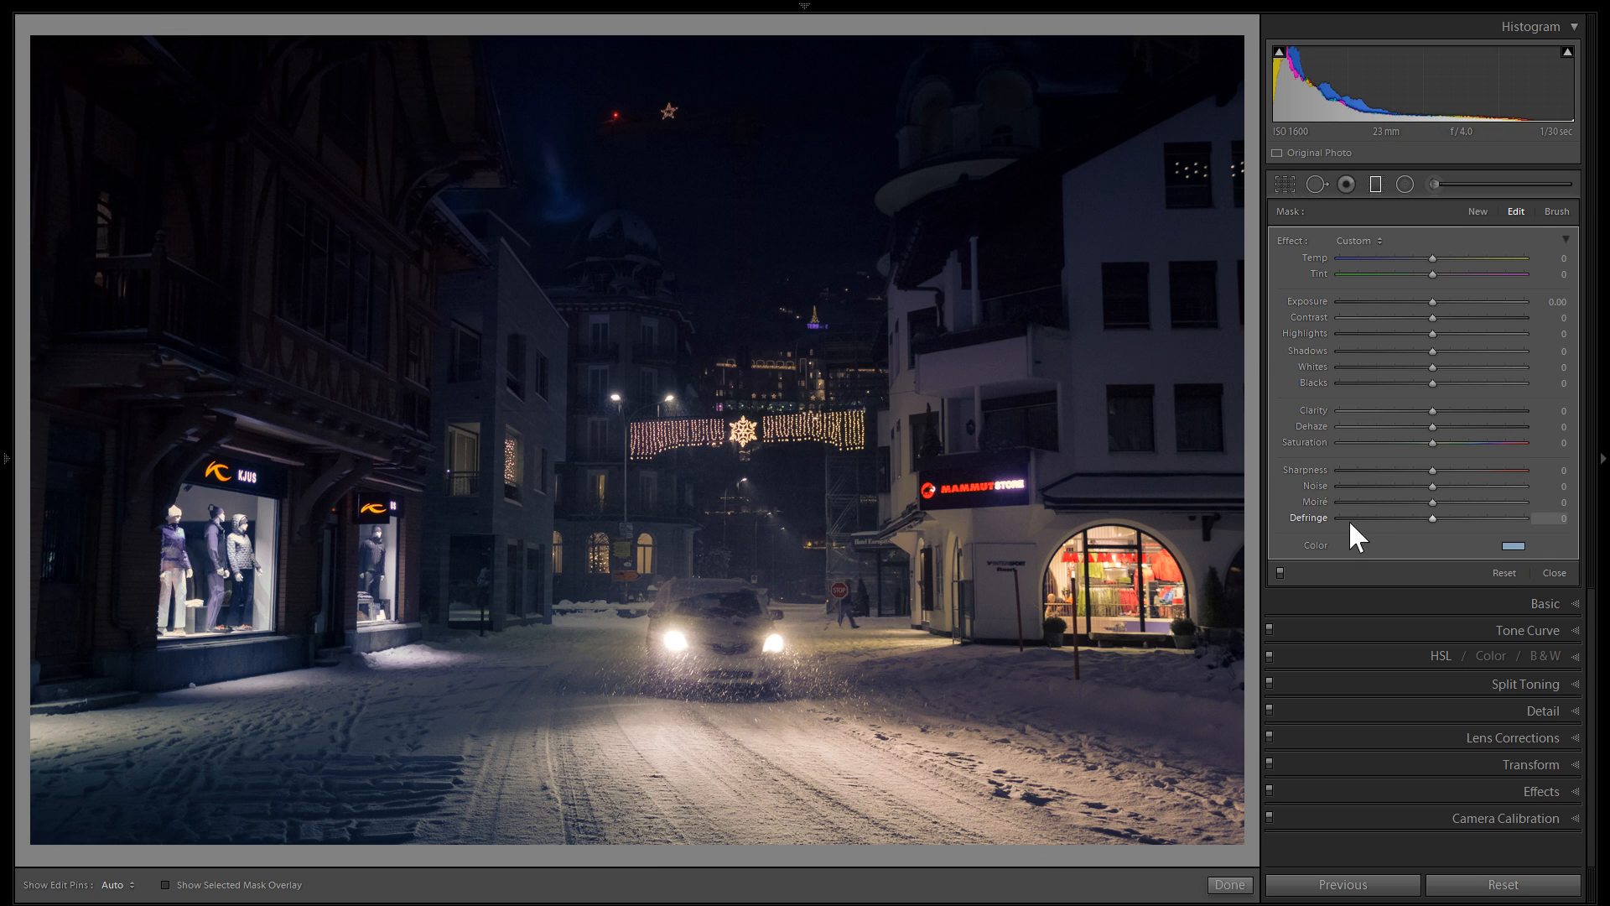
click(1280, 571)
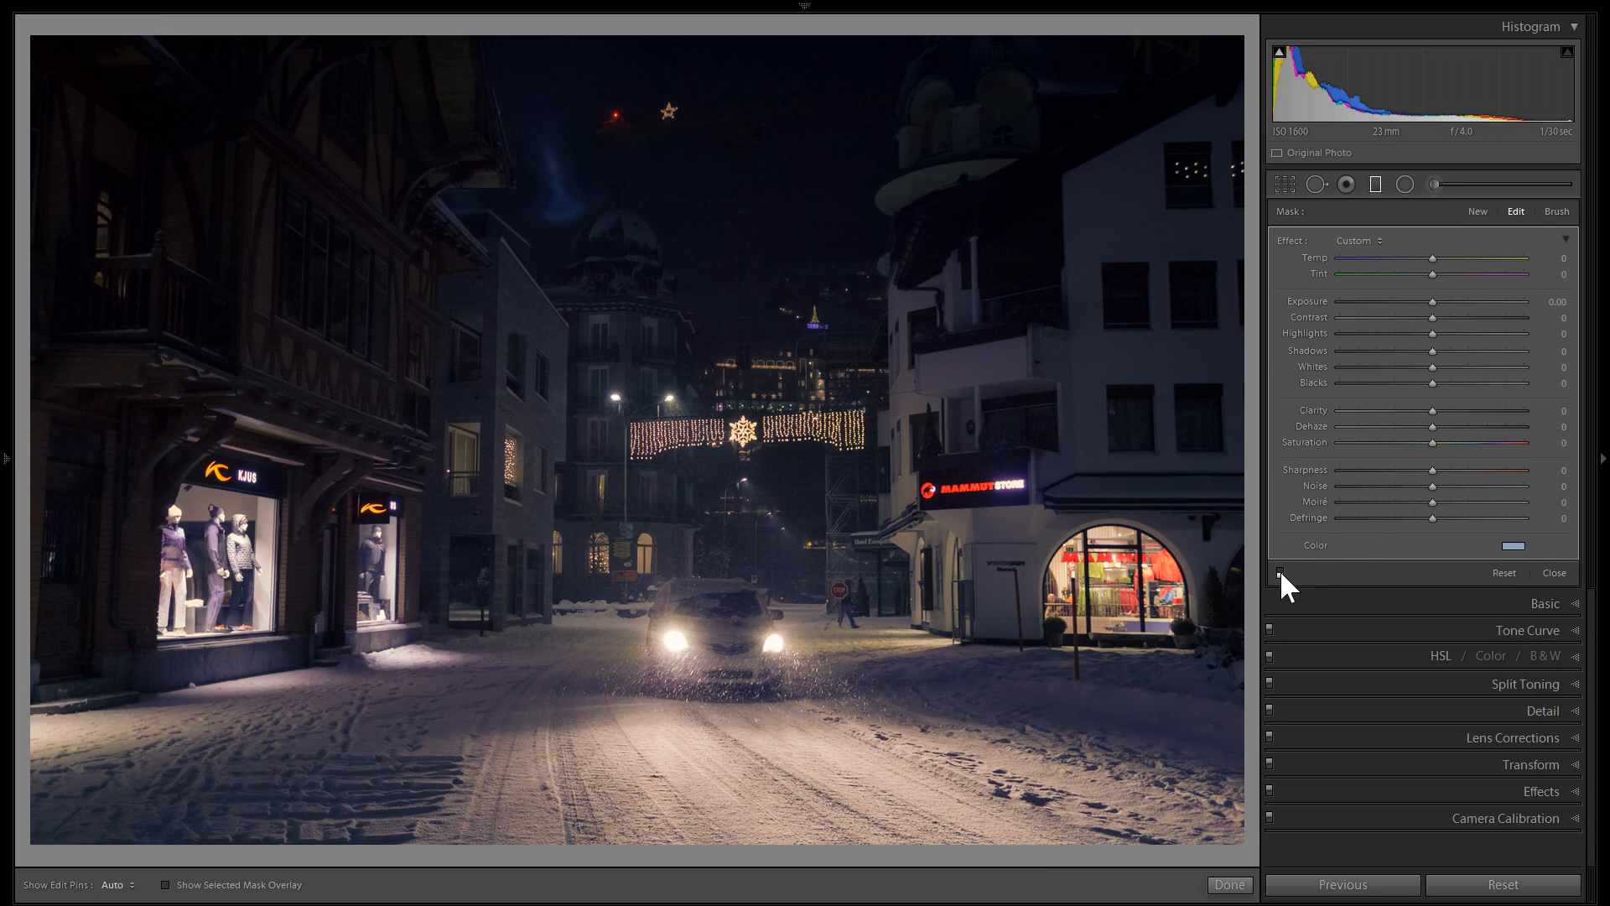
click(1280, 571)
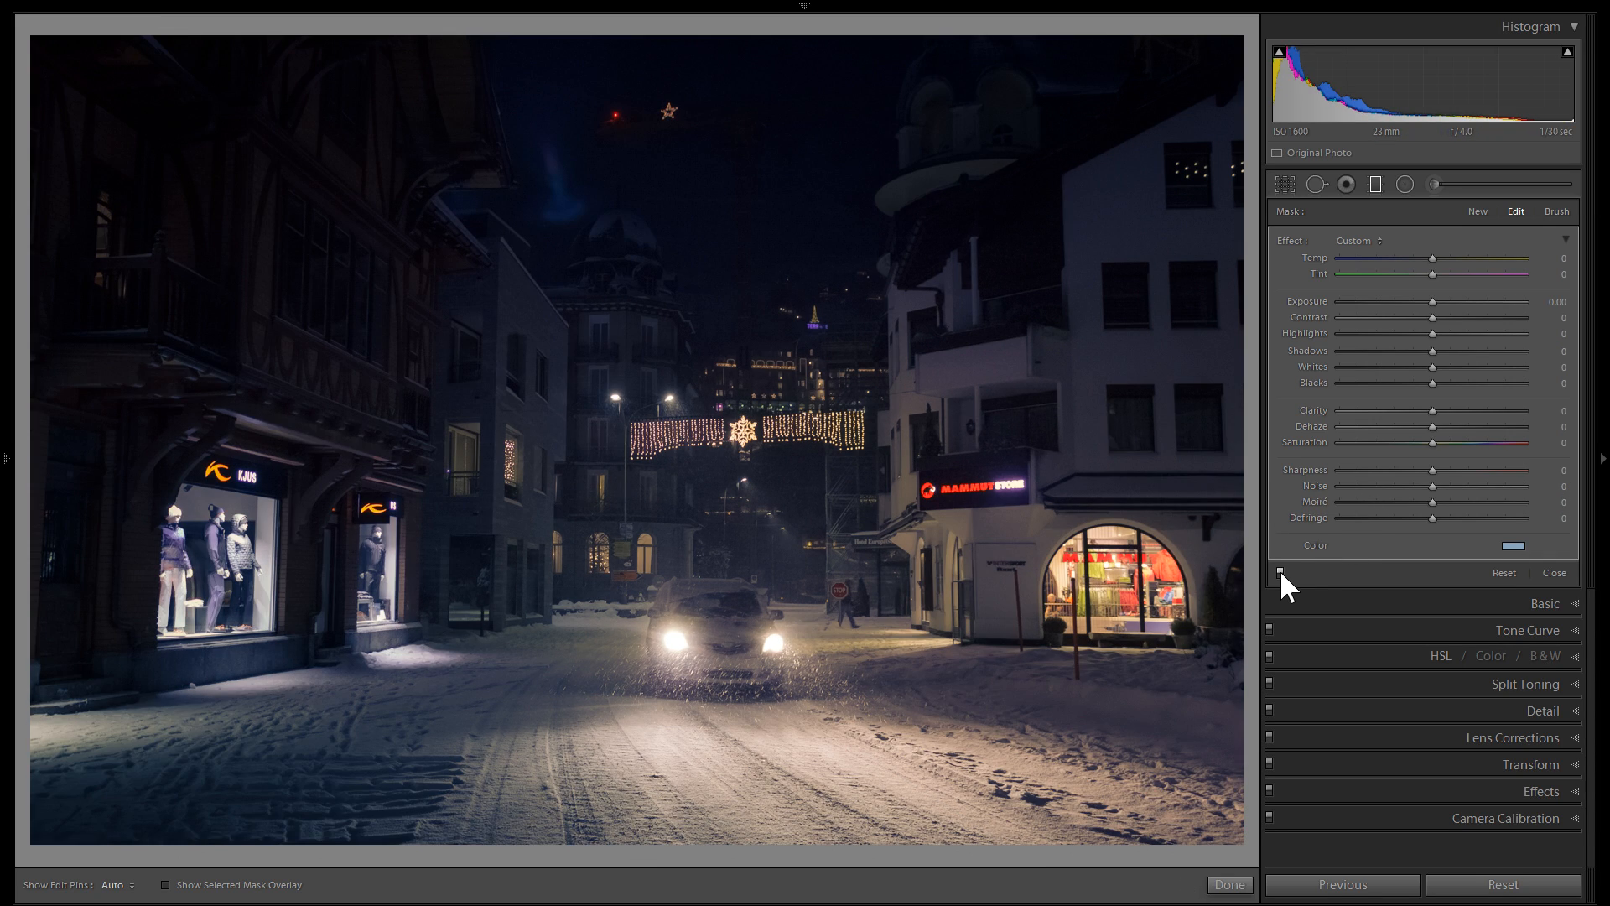
click(1280, 571)
click(1279, 571)
click(1280, 572)
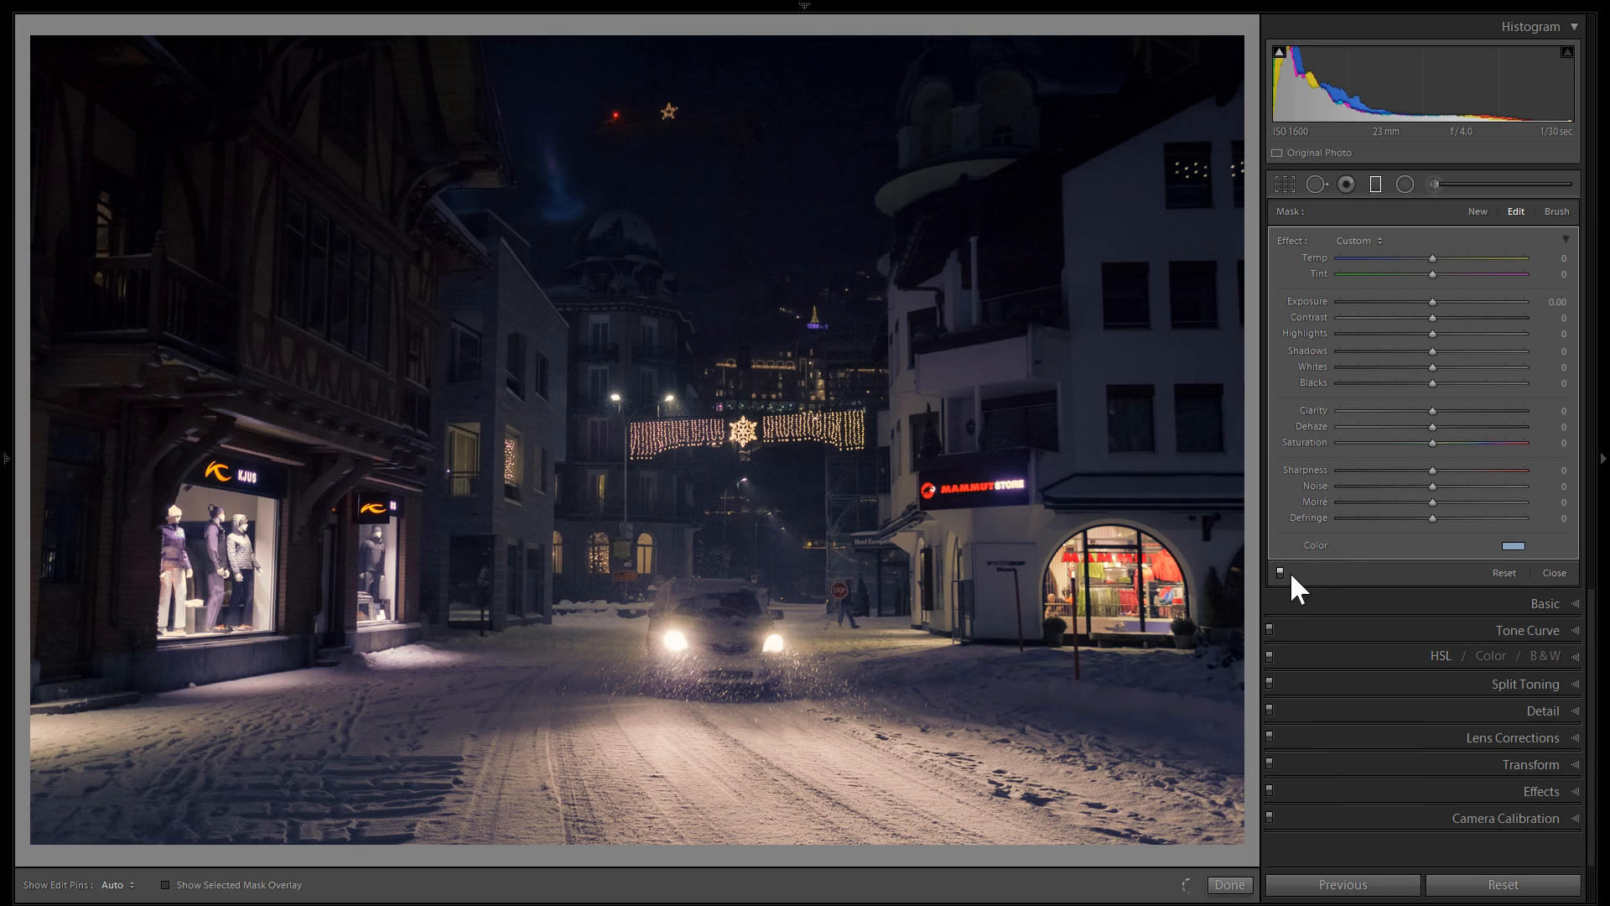
Paint over the lower-right snow and bottom street edge with an adjustment brush at Exposure -0.27 and size 26.1.
click(1432, 184)
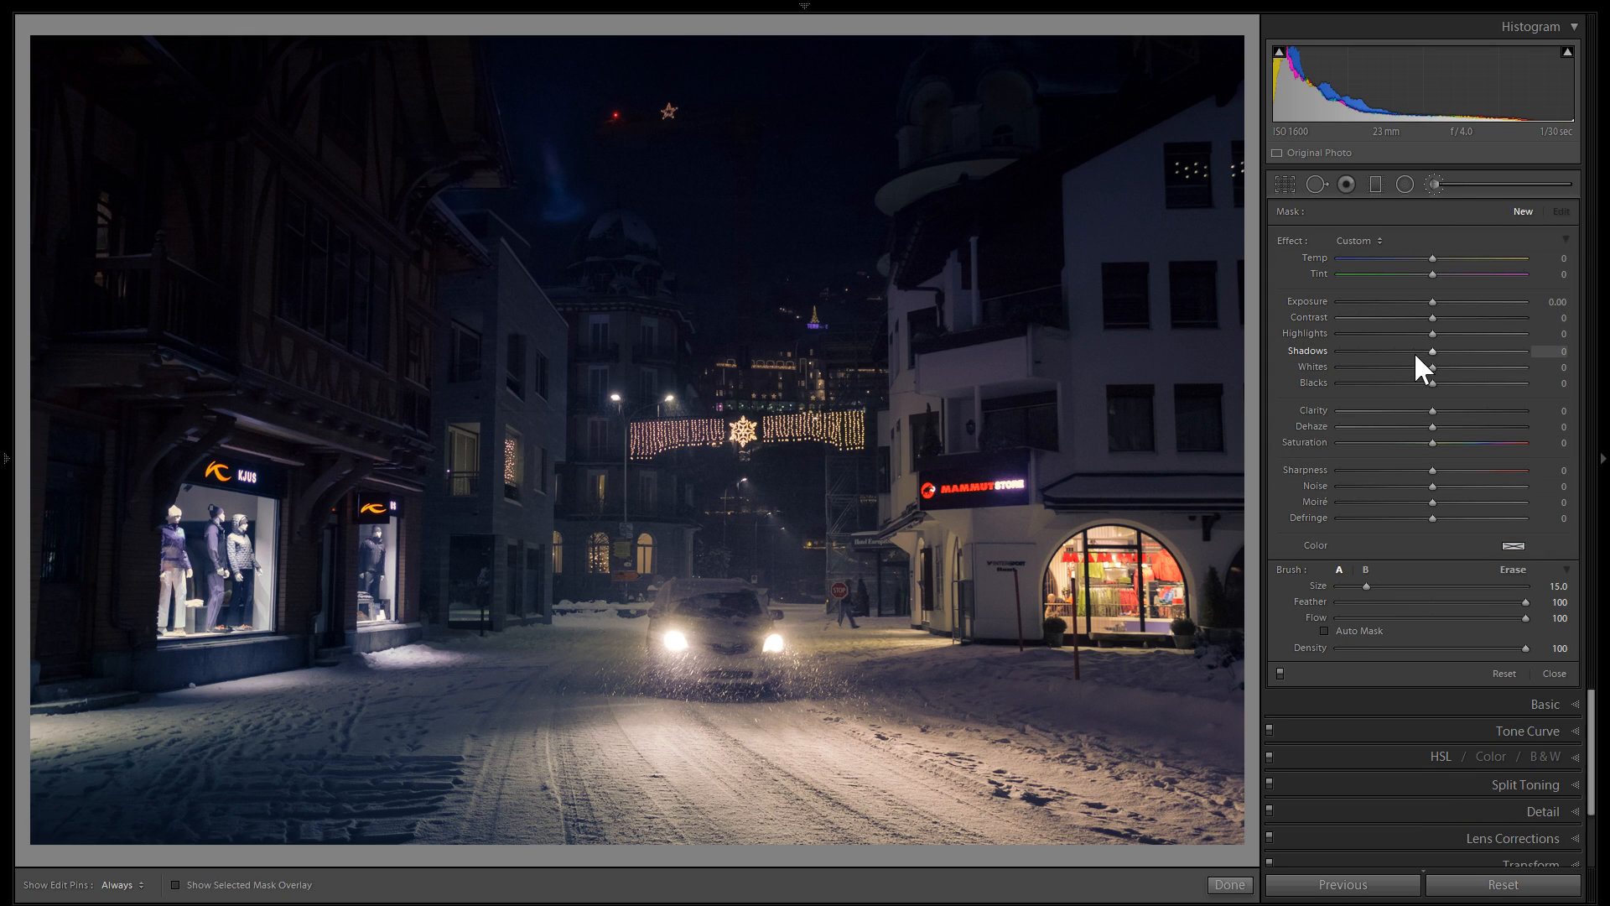
drag(1418, 300, 1426, 300)
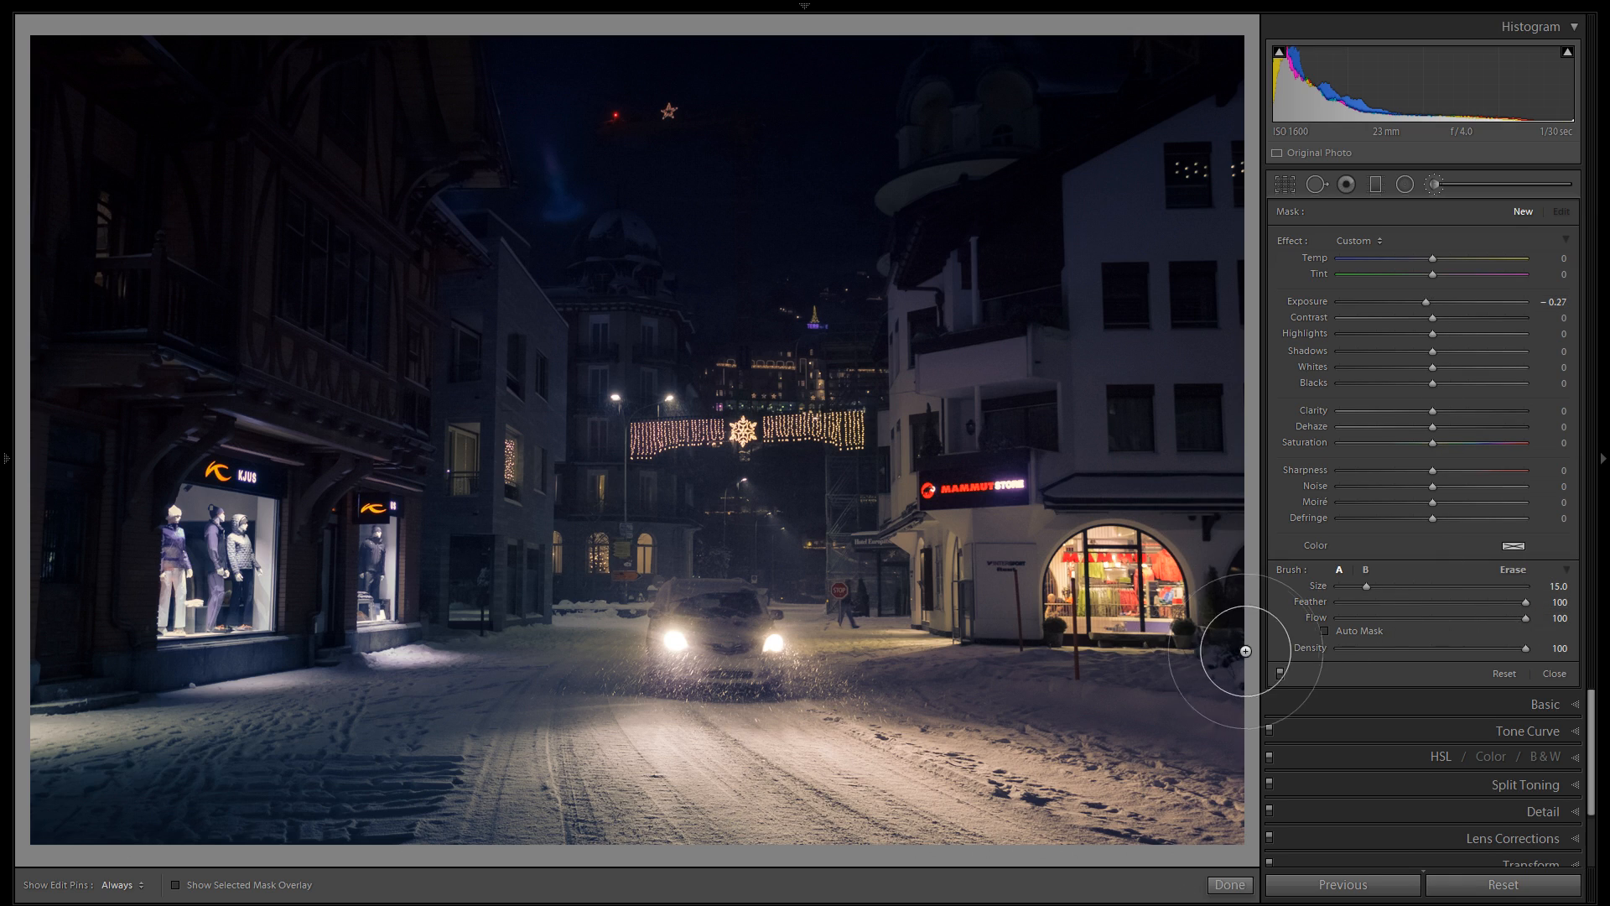
drag(1378, 586, 1386, 582)
mouse_move(1214, 689)
mouse_down()
mouse_move(1205, 742)
mouse_move(1158, 783)
mouse_move(1204, 766)
mouse_move(1277, 796)
mouse_move(1200, 783)
mouse_move(1294, 773)
mouse_up()
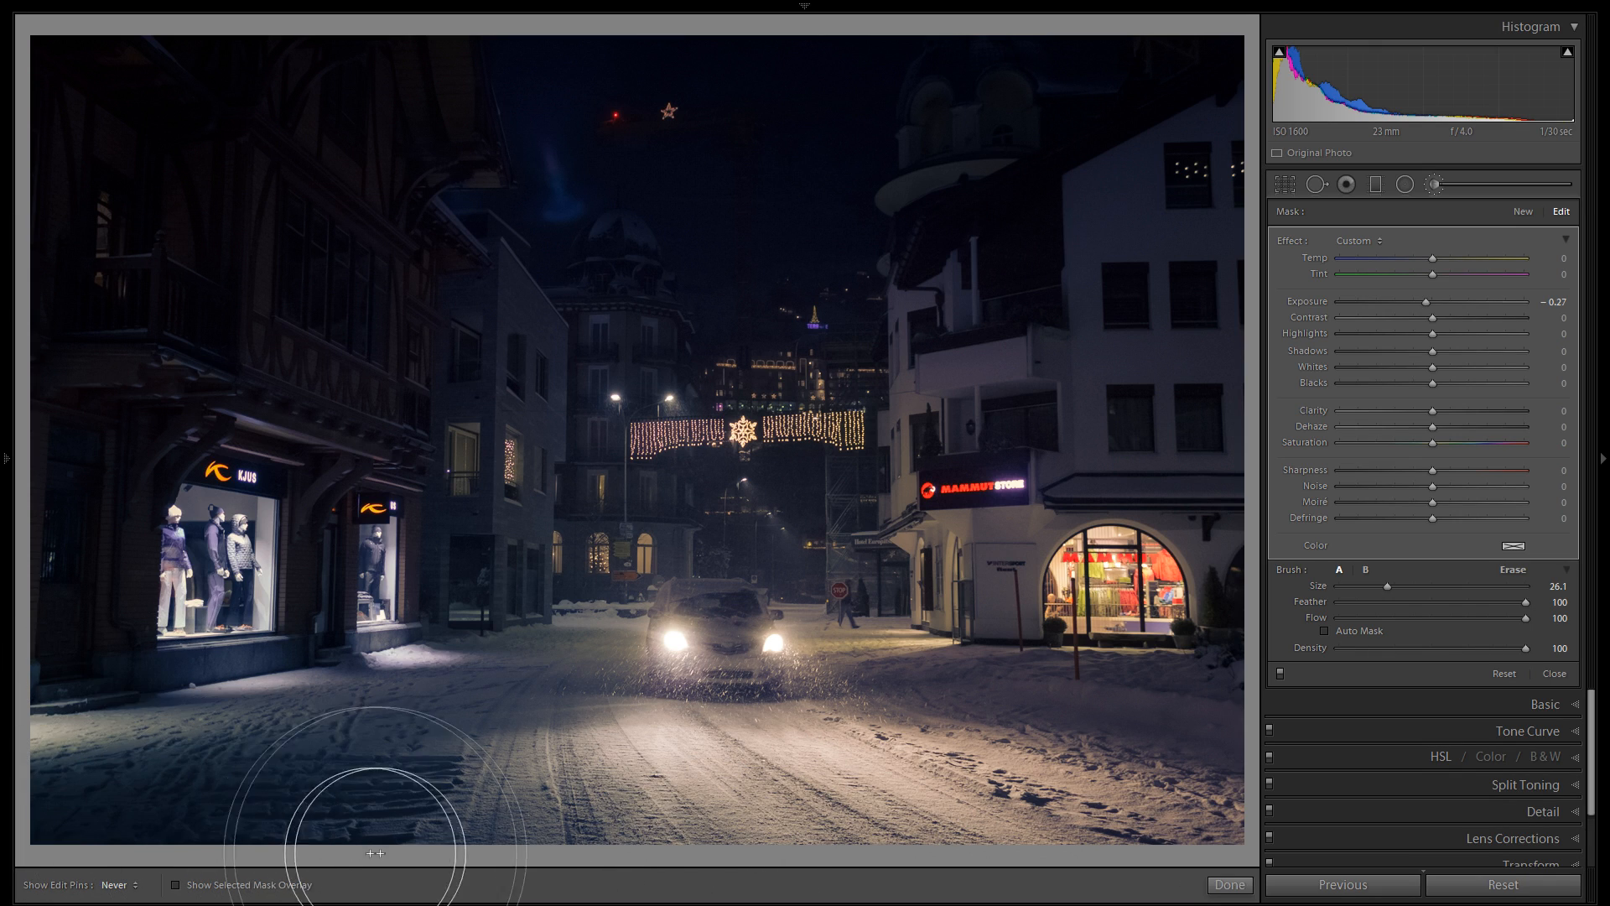
key(h)
Erase the brush darkening from the lower-left street with a size 23 eraser, finish the mask, and compare the brush off and on.
key(alt)
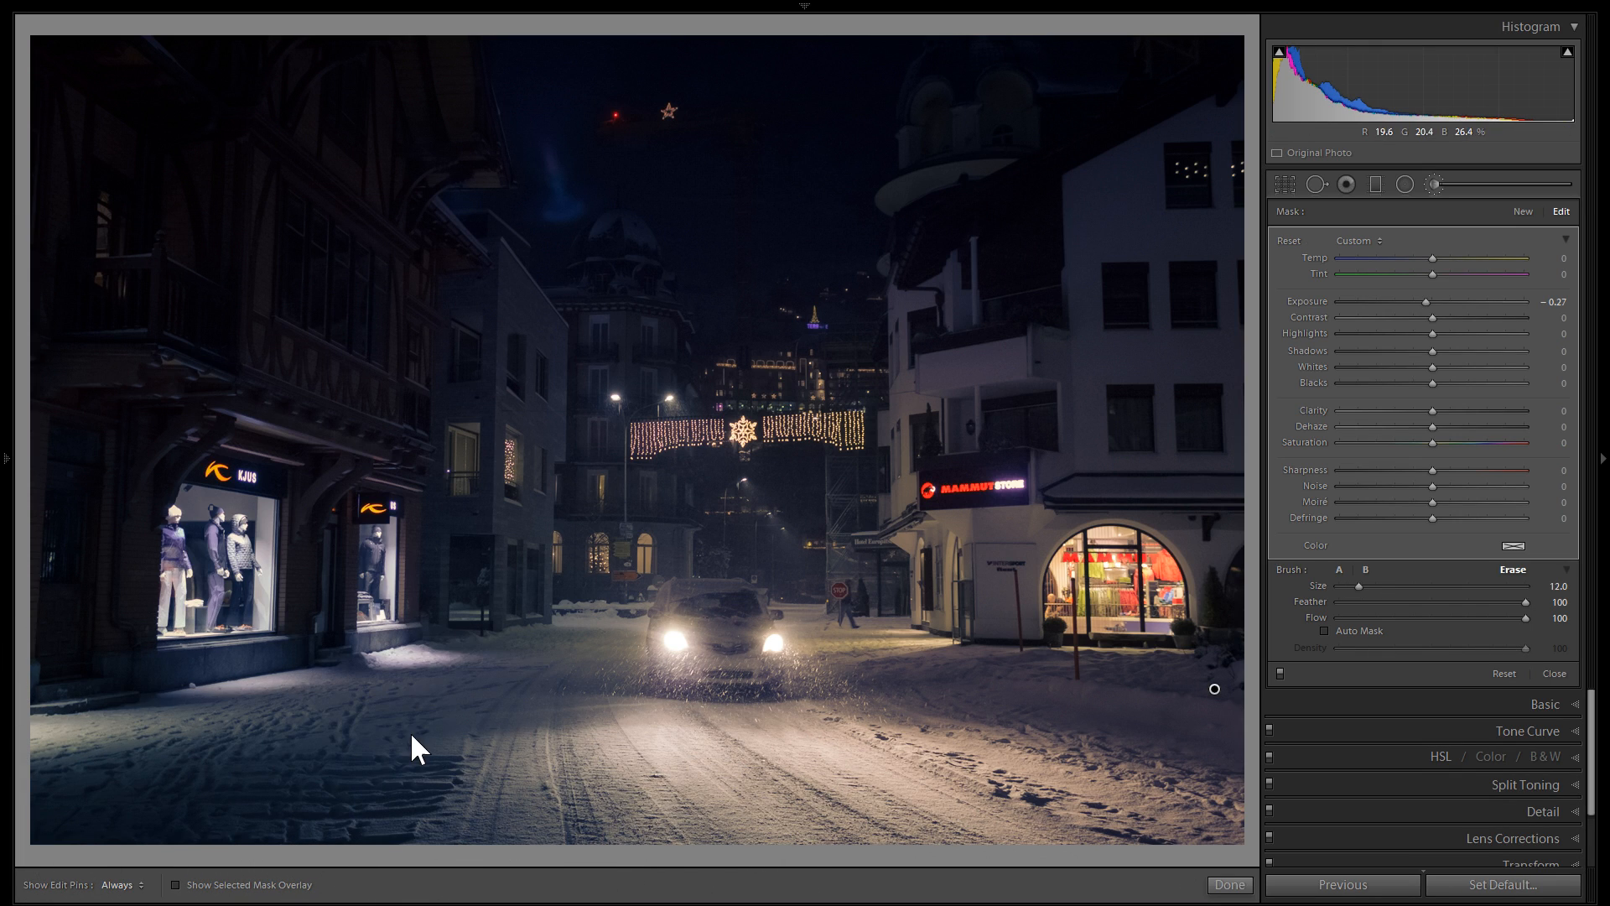
scroll(439, 691, up, 5)
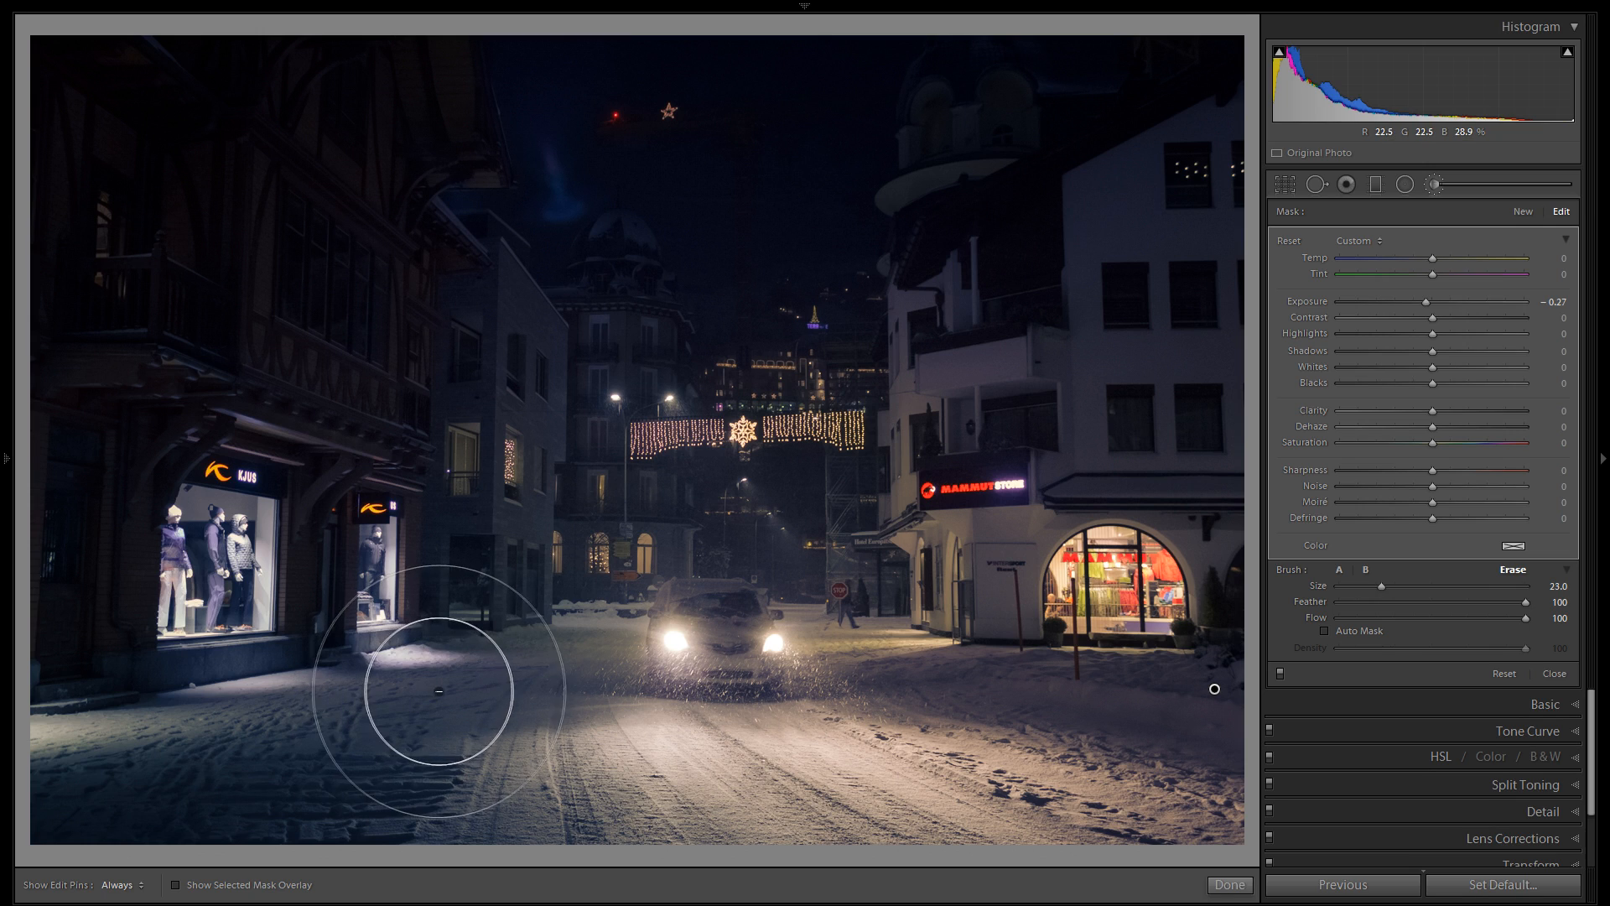
key(h)
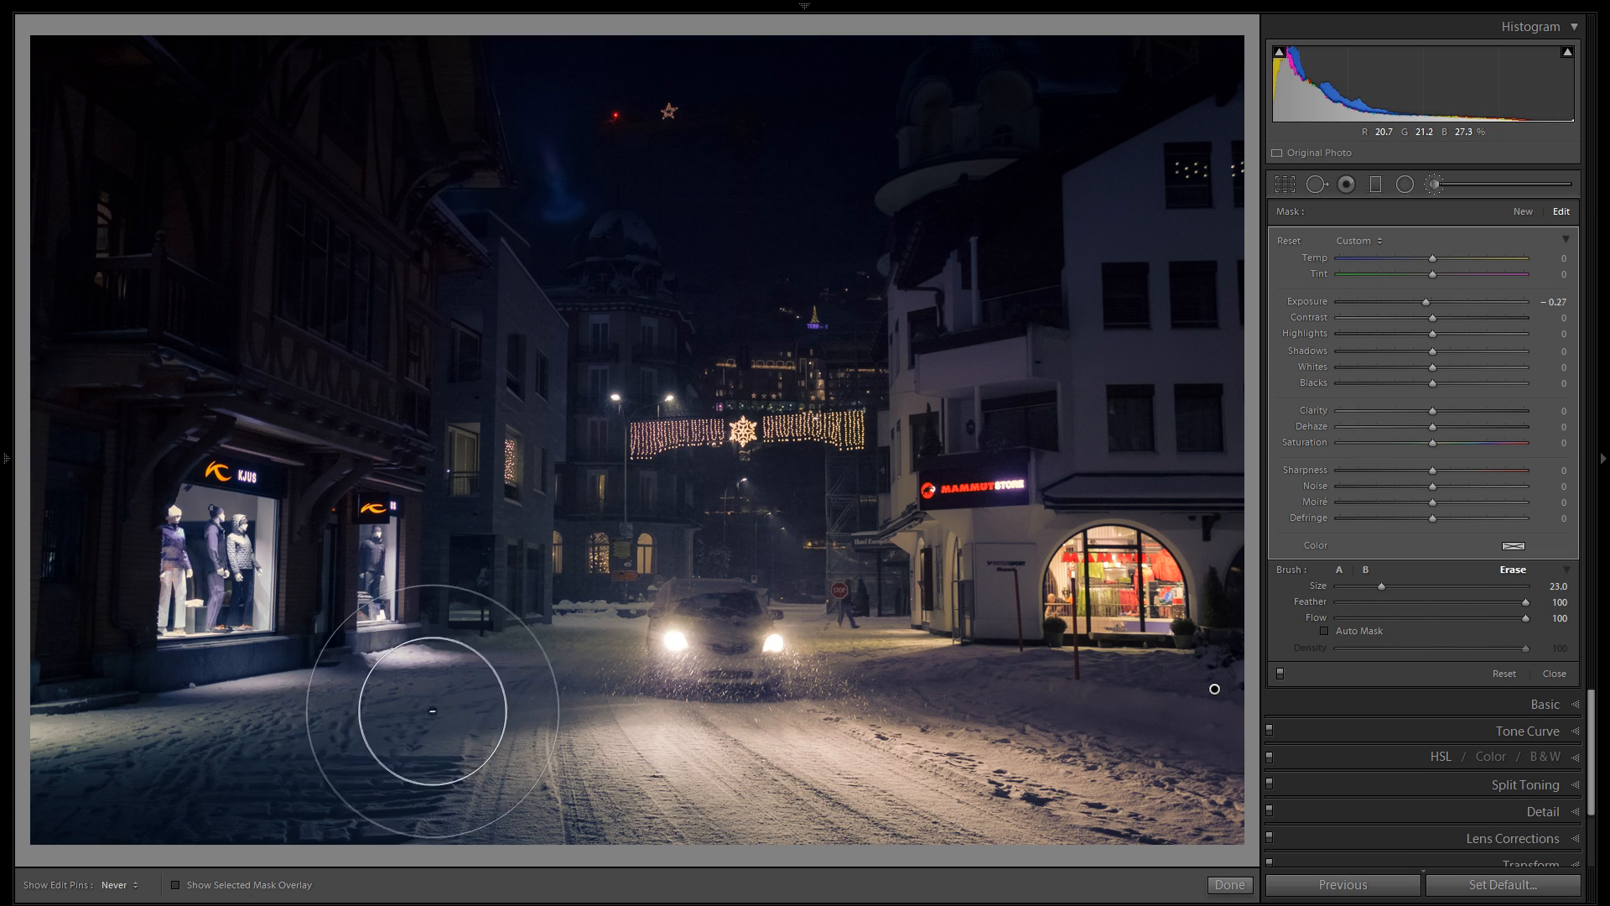
key(h)
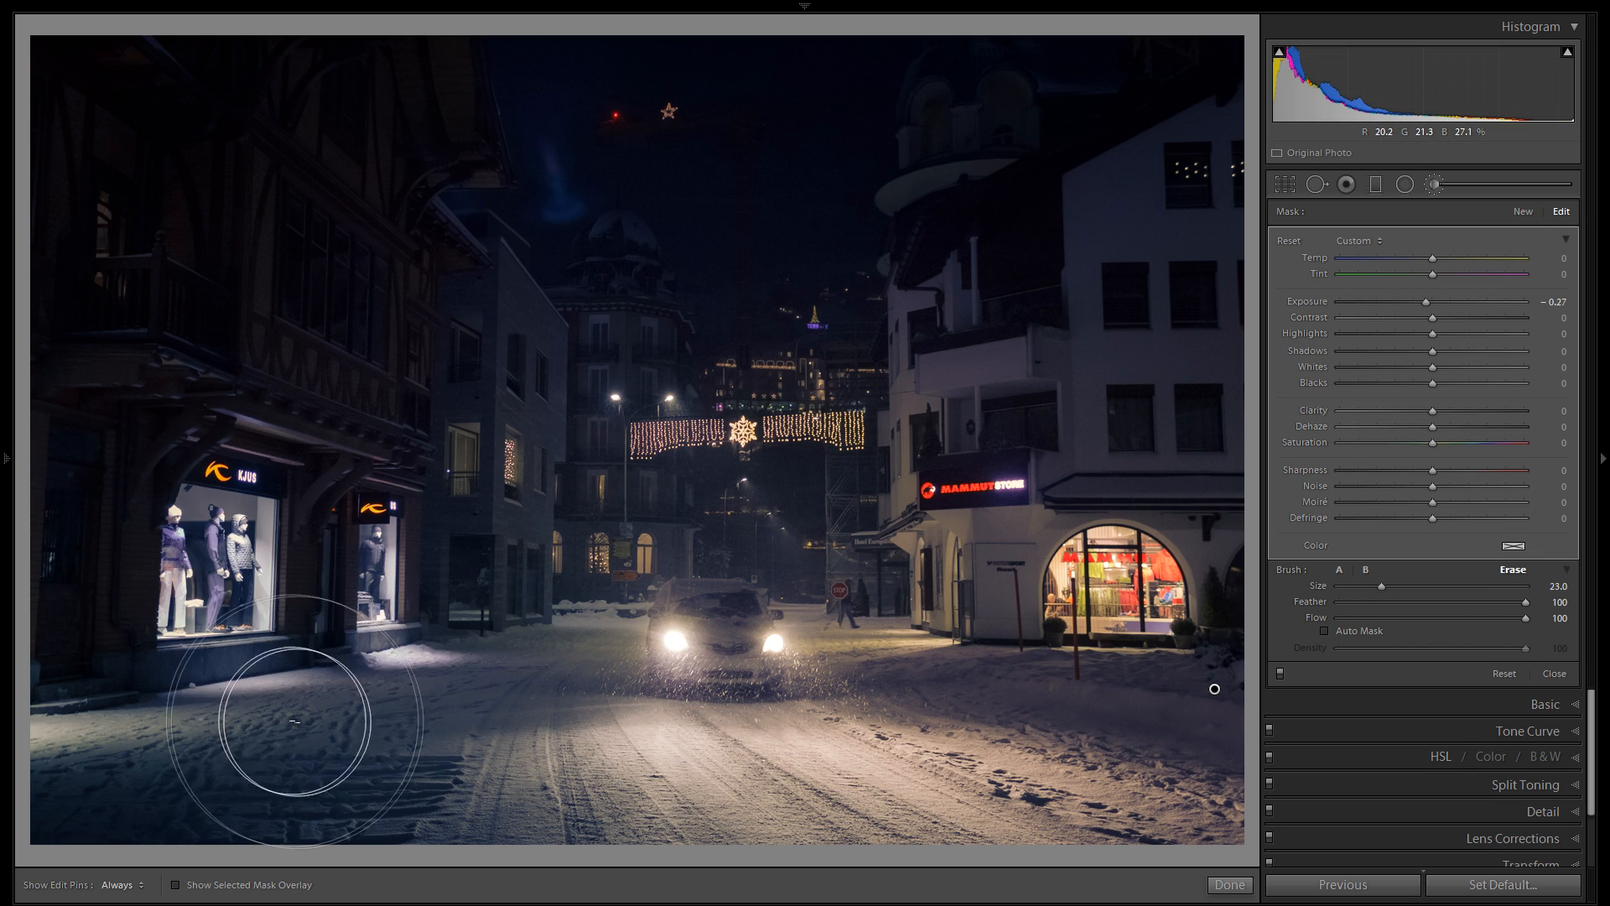
key(Return)
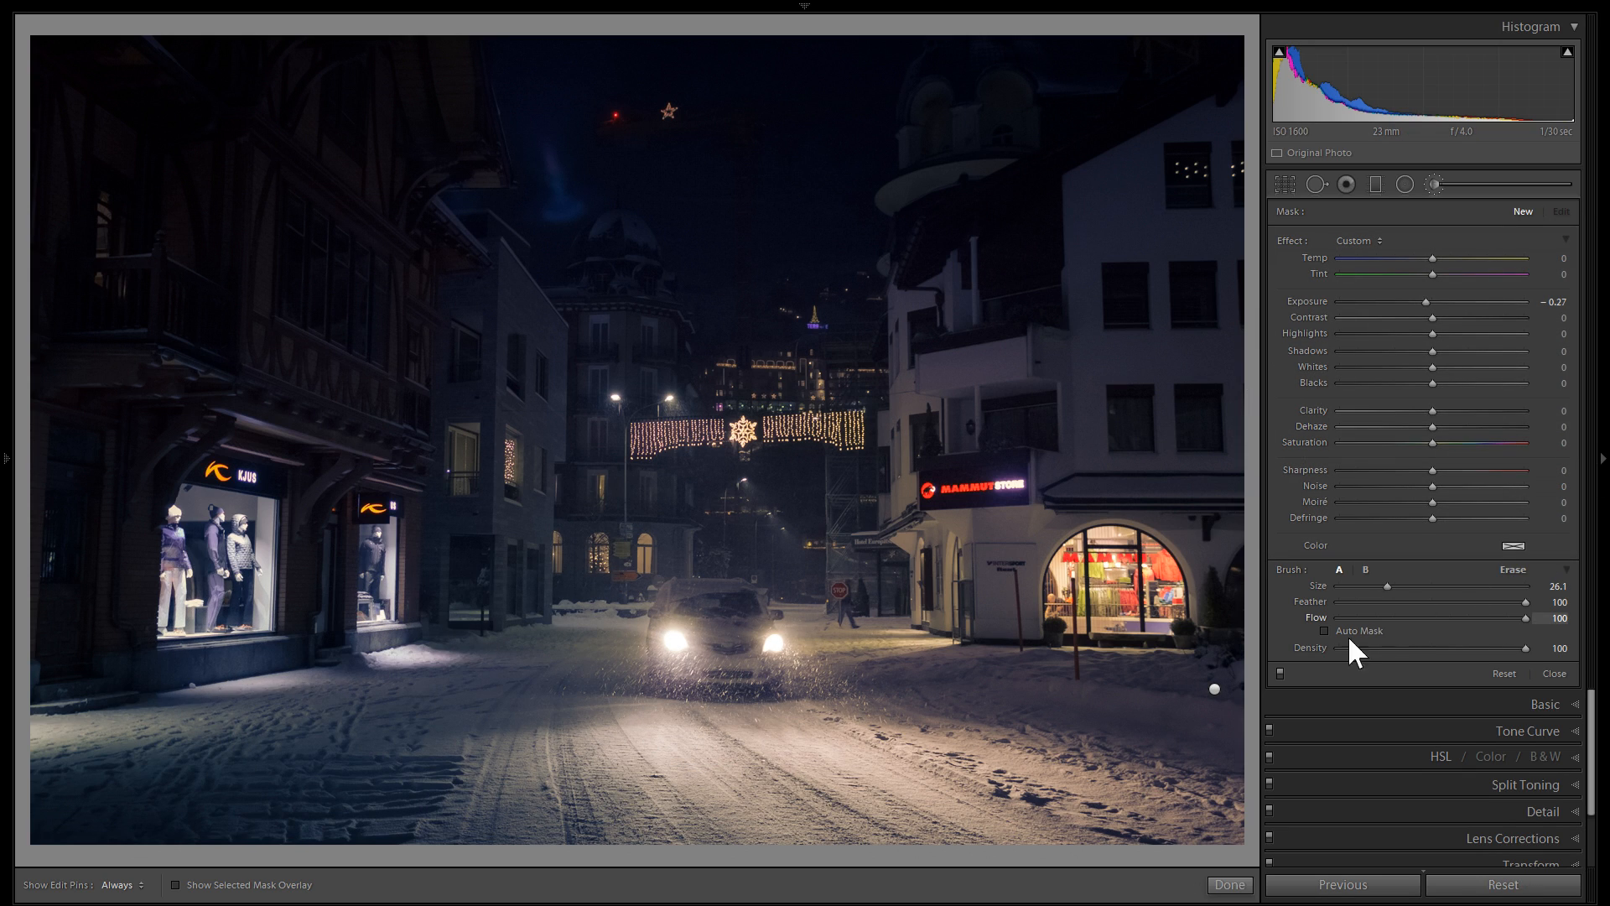
click(1280, 672)
click(1280, 672)
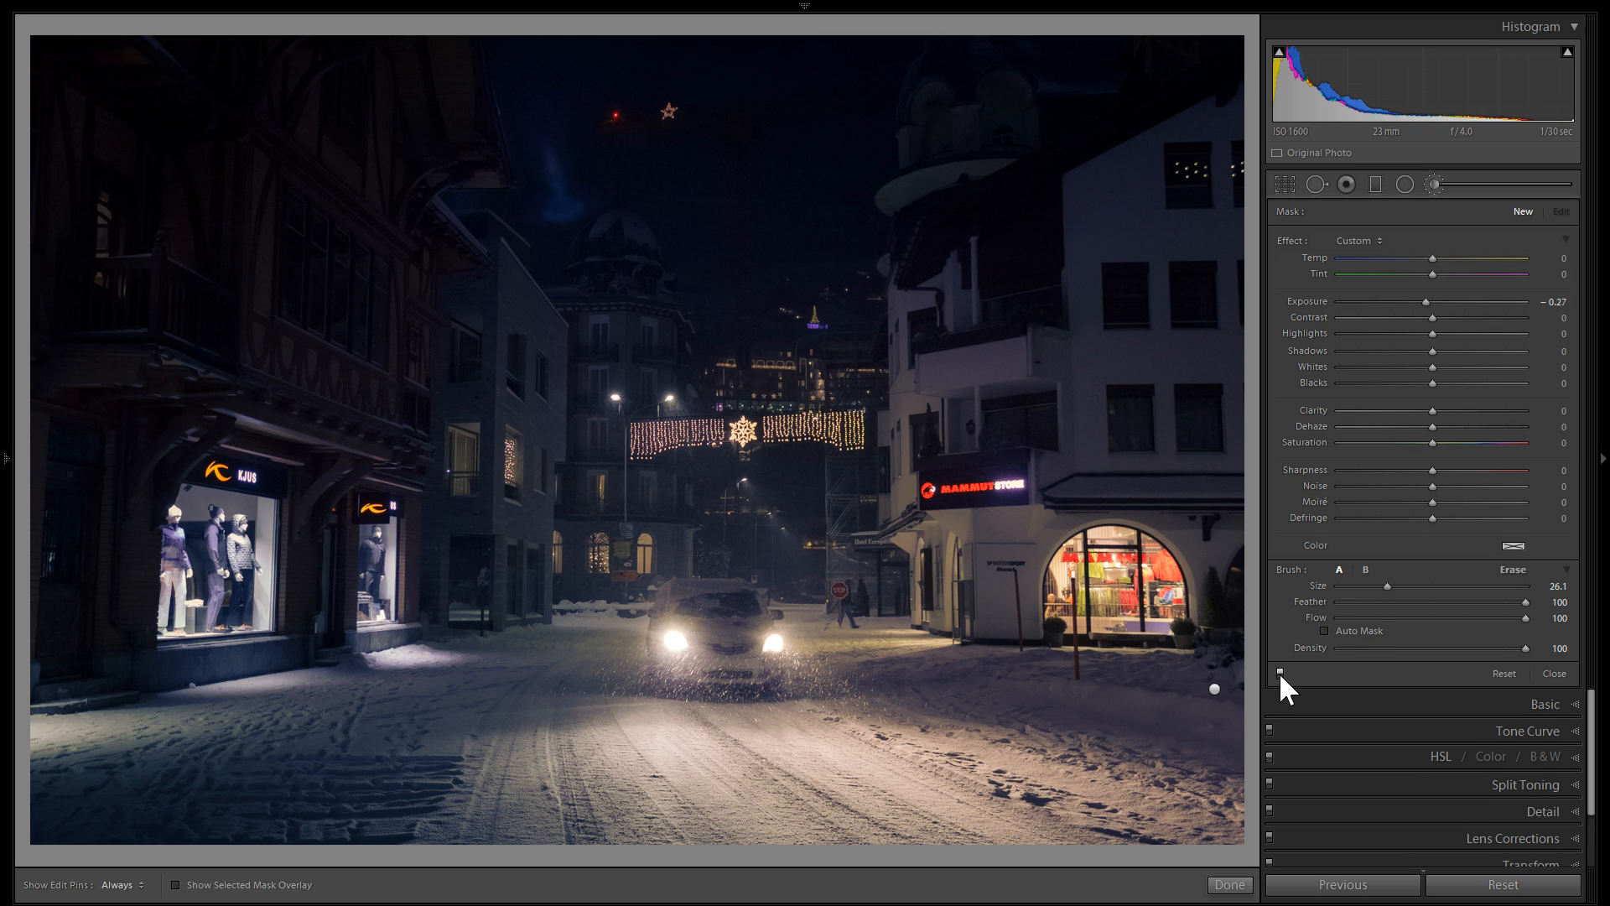
Add a circular radial filter at Exposure 1.07 and centre it on the hanging street lights.
click(1404, 185)
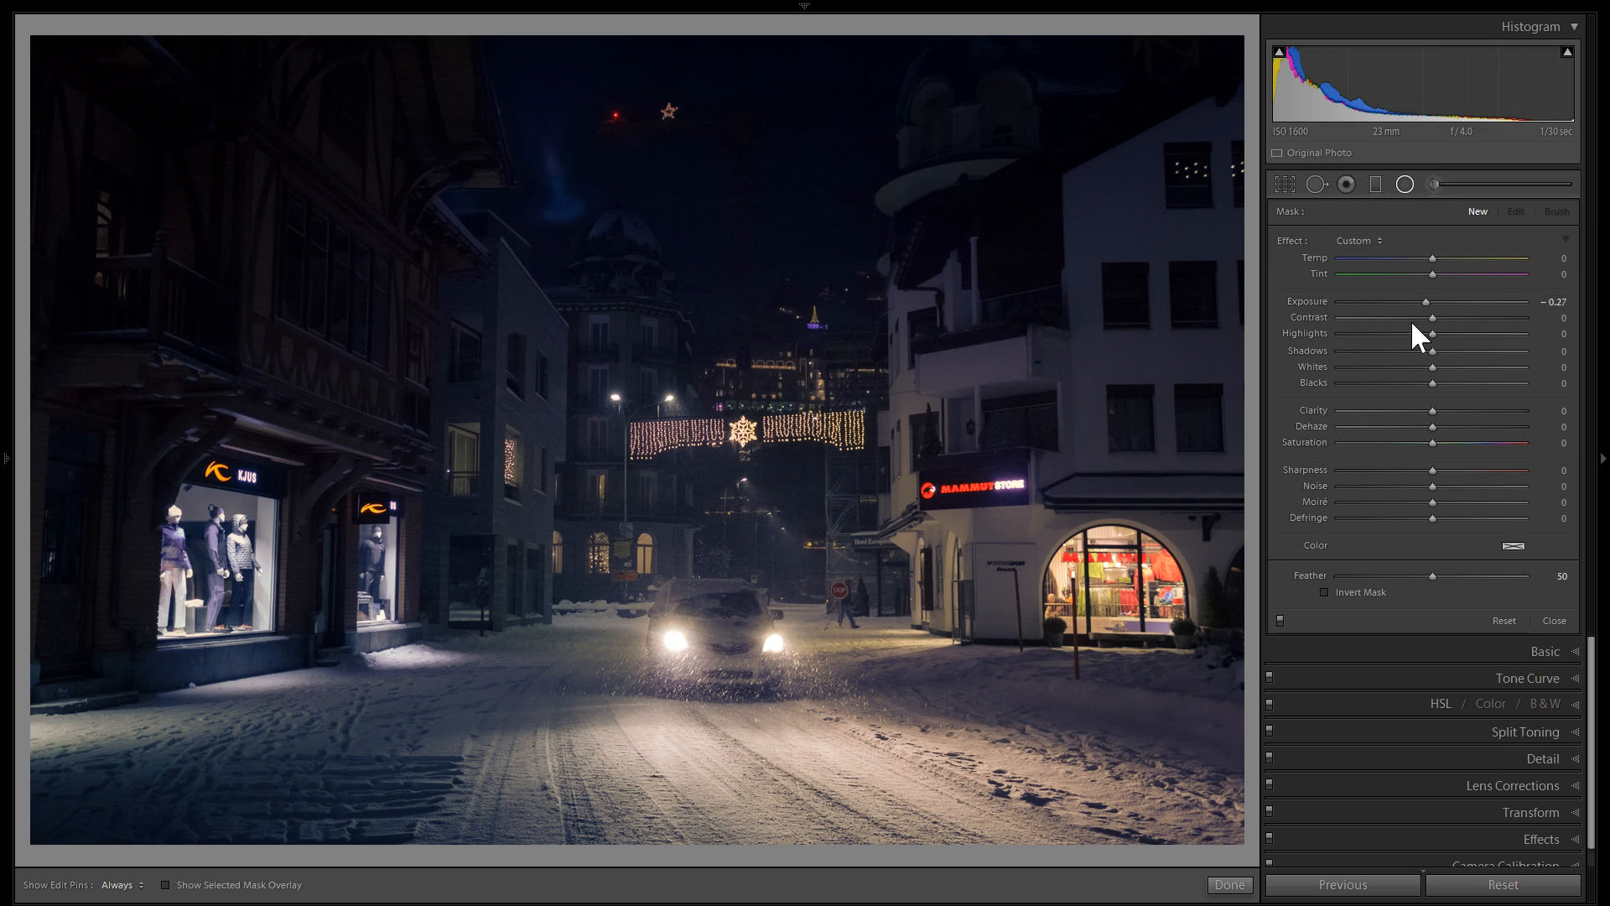
double_click(1426, 301)
drag(593, 351, 733, 493)
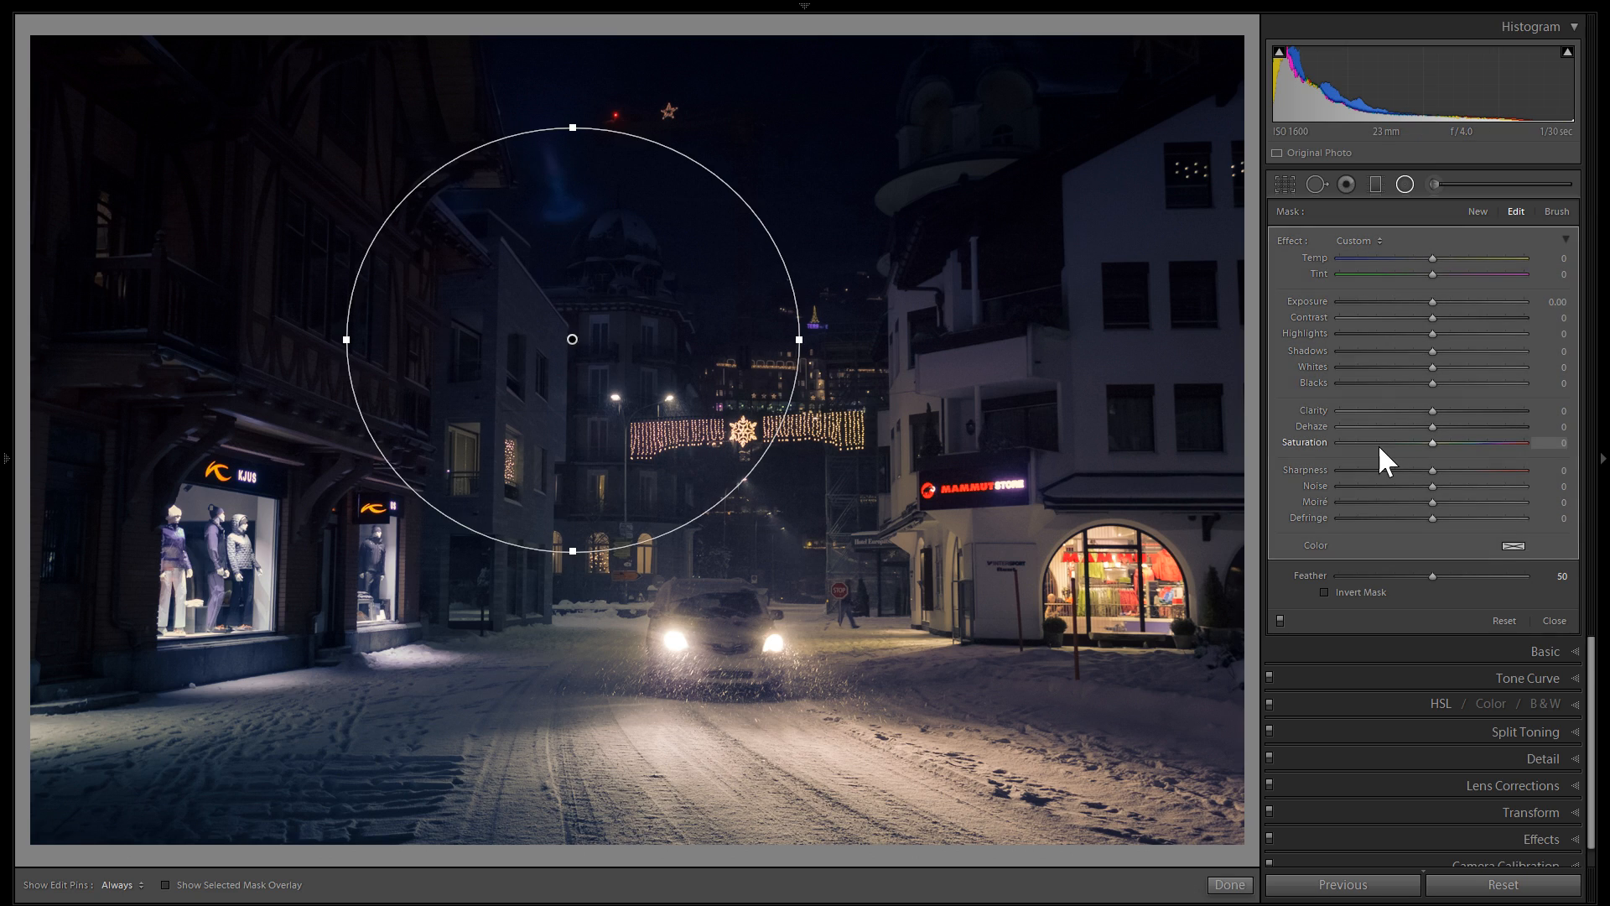
drag(1419, 300, 1447, 295)
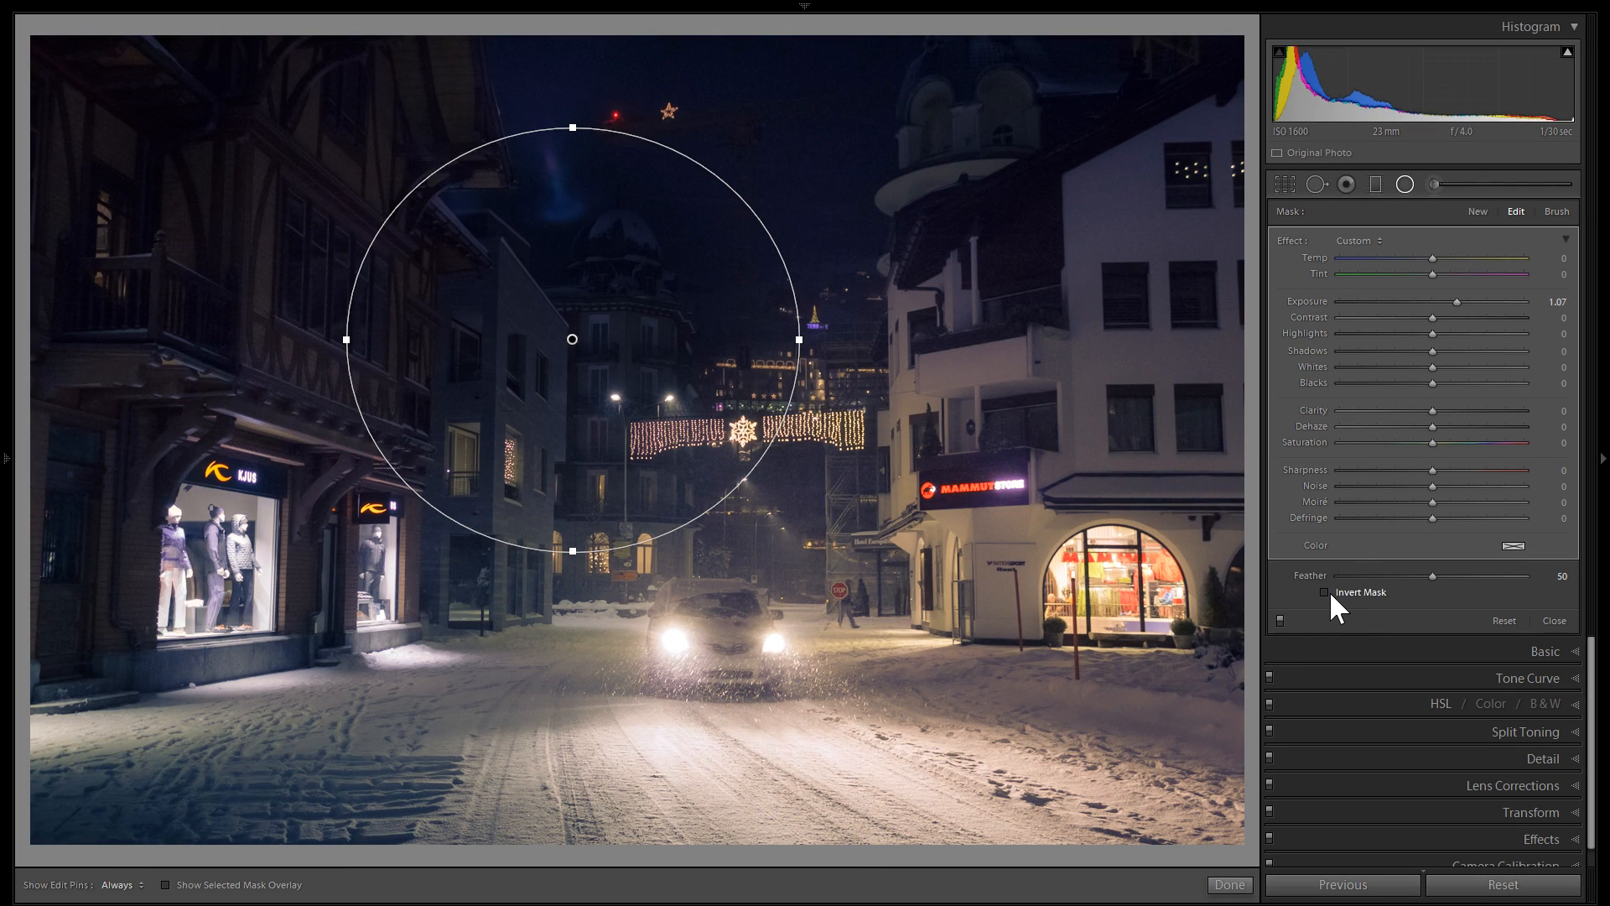
drag(572, 340, 672, 434)
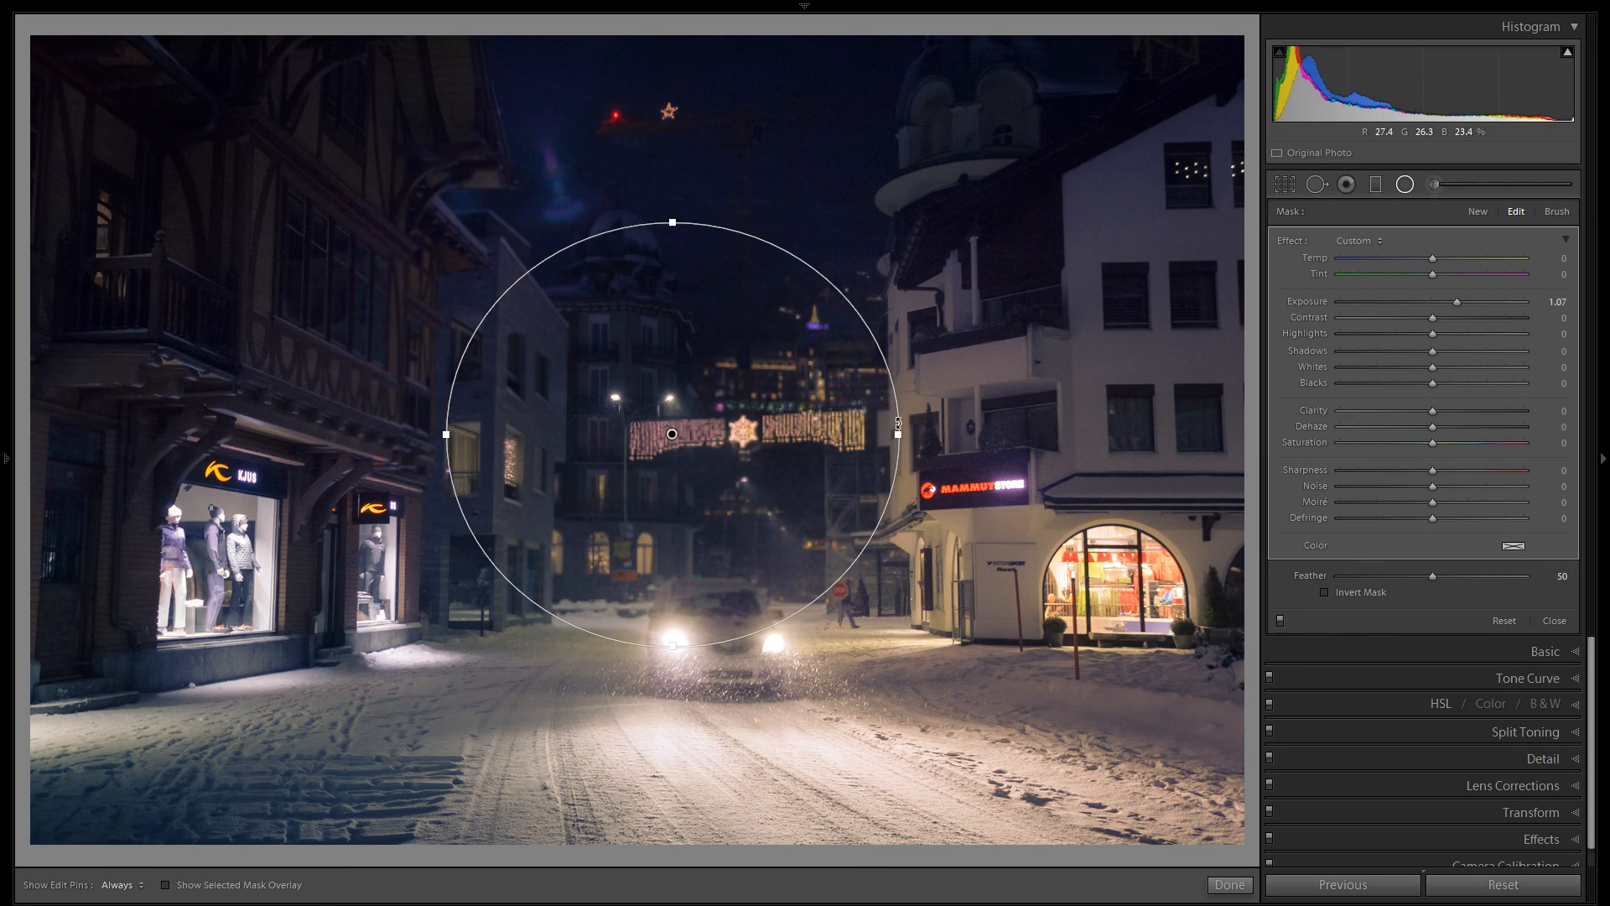
Invert the radial filter's mask with Feather 100 and enlarge it into a wide ellipse between the side buildings.
click(1340, 591)
drag(1436, 575, 1606, 577)
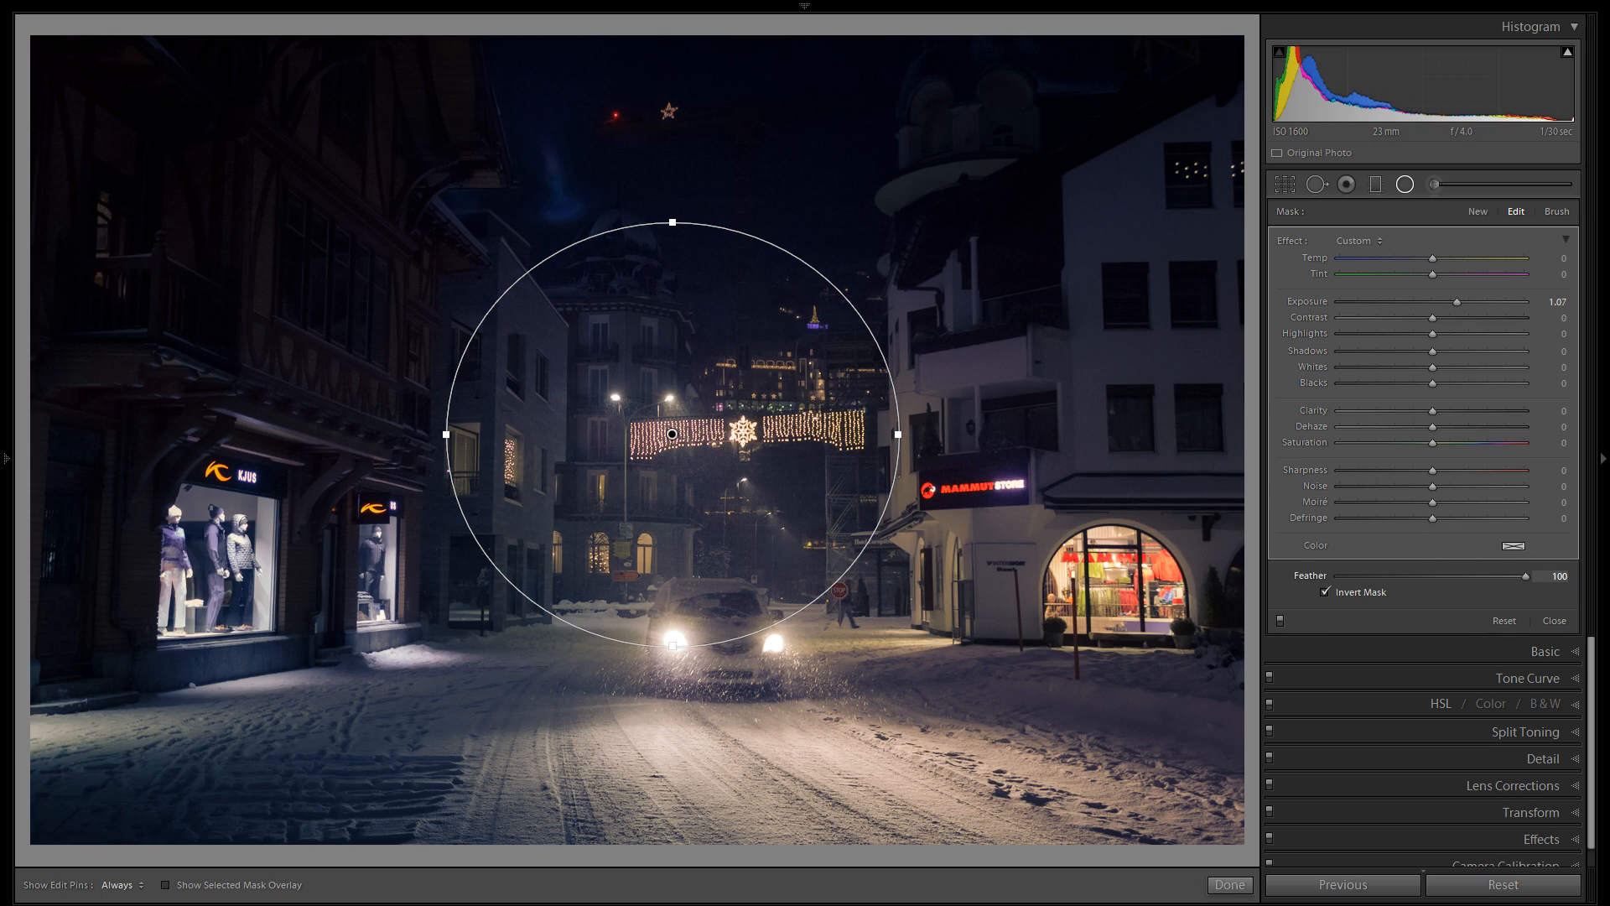
drag(898, 433, 1055, 434)
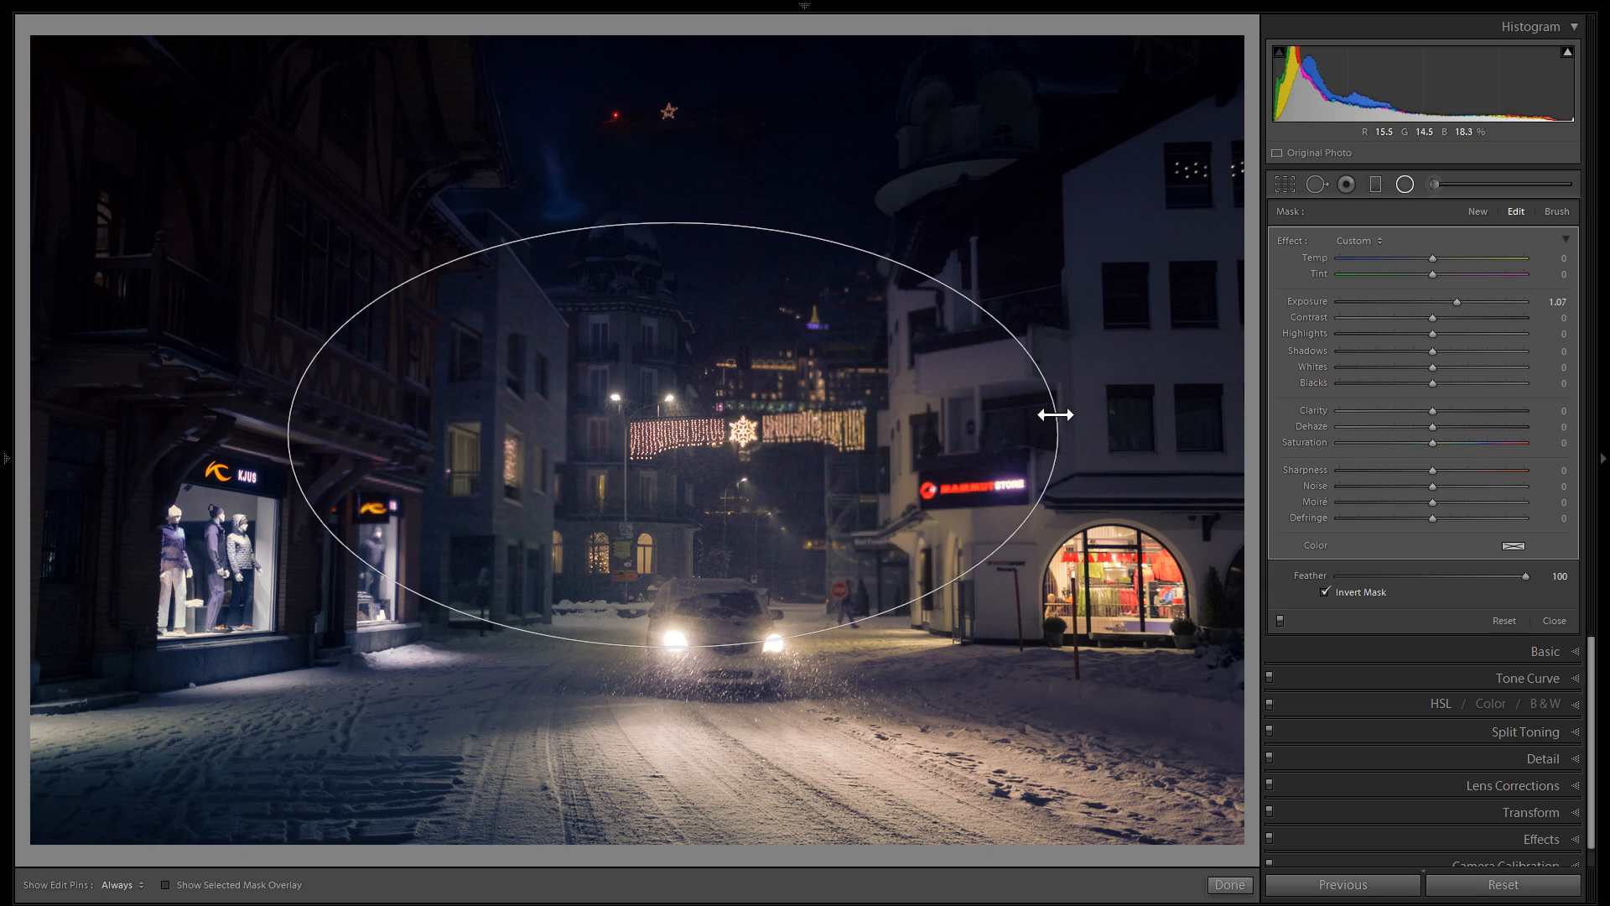
drag(688, 180, 674, 136)
Give the central radial filter a warm glow with Exposure 5.10, Shadows -100, Whites 46 and Temp 100.
drag(1436, 301, 1457, 301)
click(1473, 366)
drag(1417, 352, 1338, 350)
drag(1478, 299, 1503, 294)
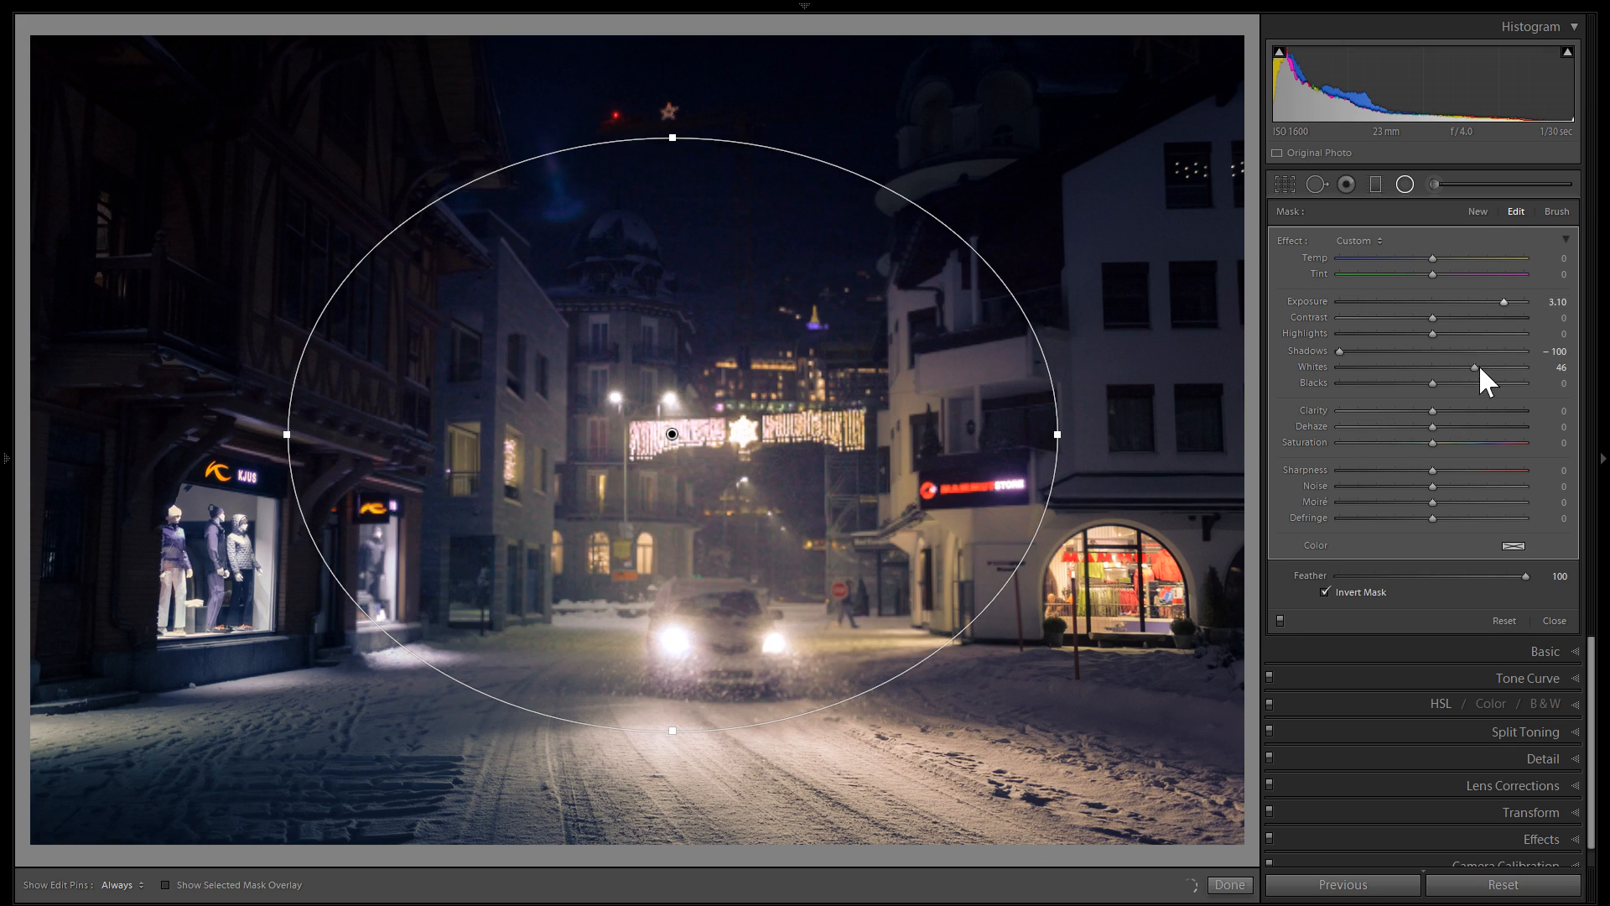
drag(1400, 259, 1528, 257)
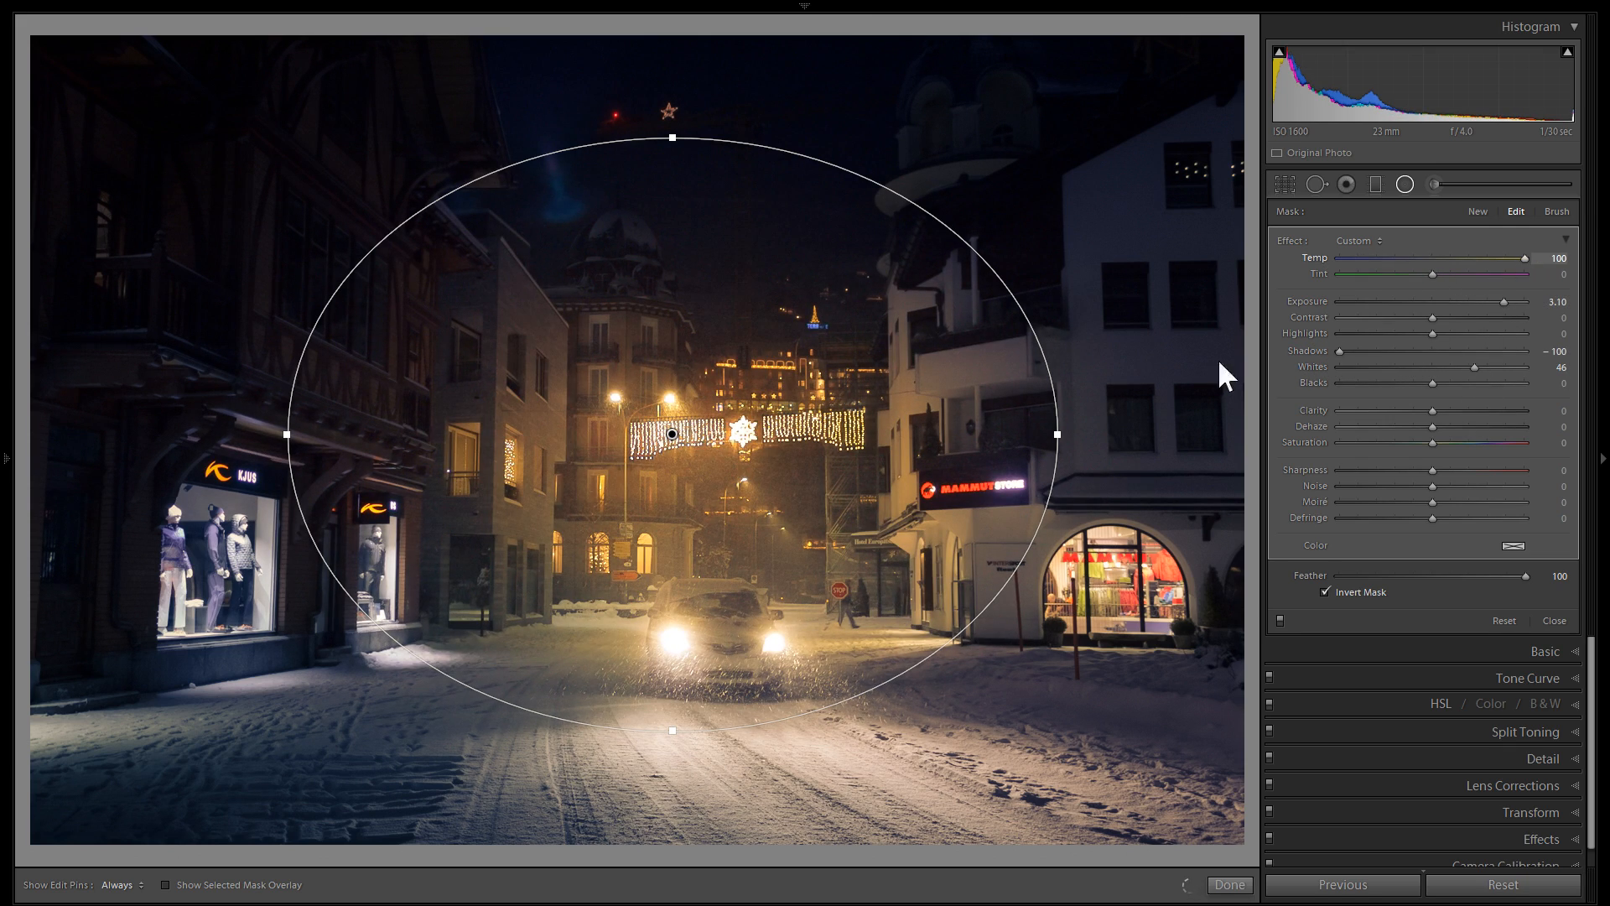
Duplicate the central radial filter onto the white building on the right and set its Exposure to 1.10 and Shadows to -51.
right_click(683, 417)
click(741, 441)
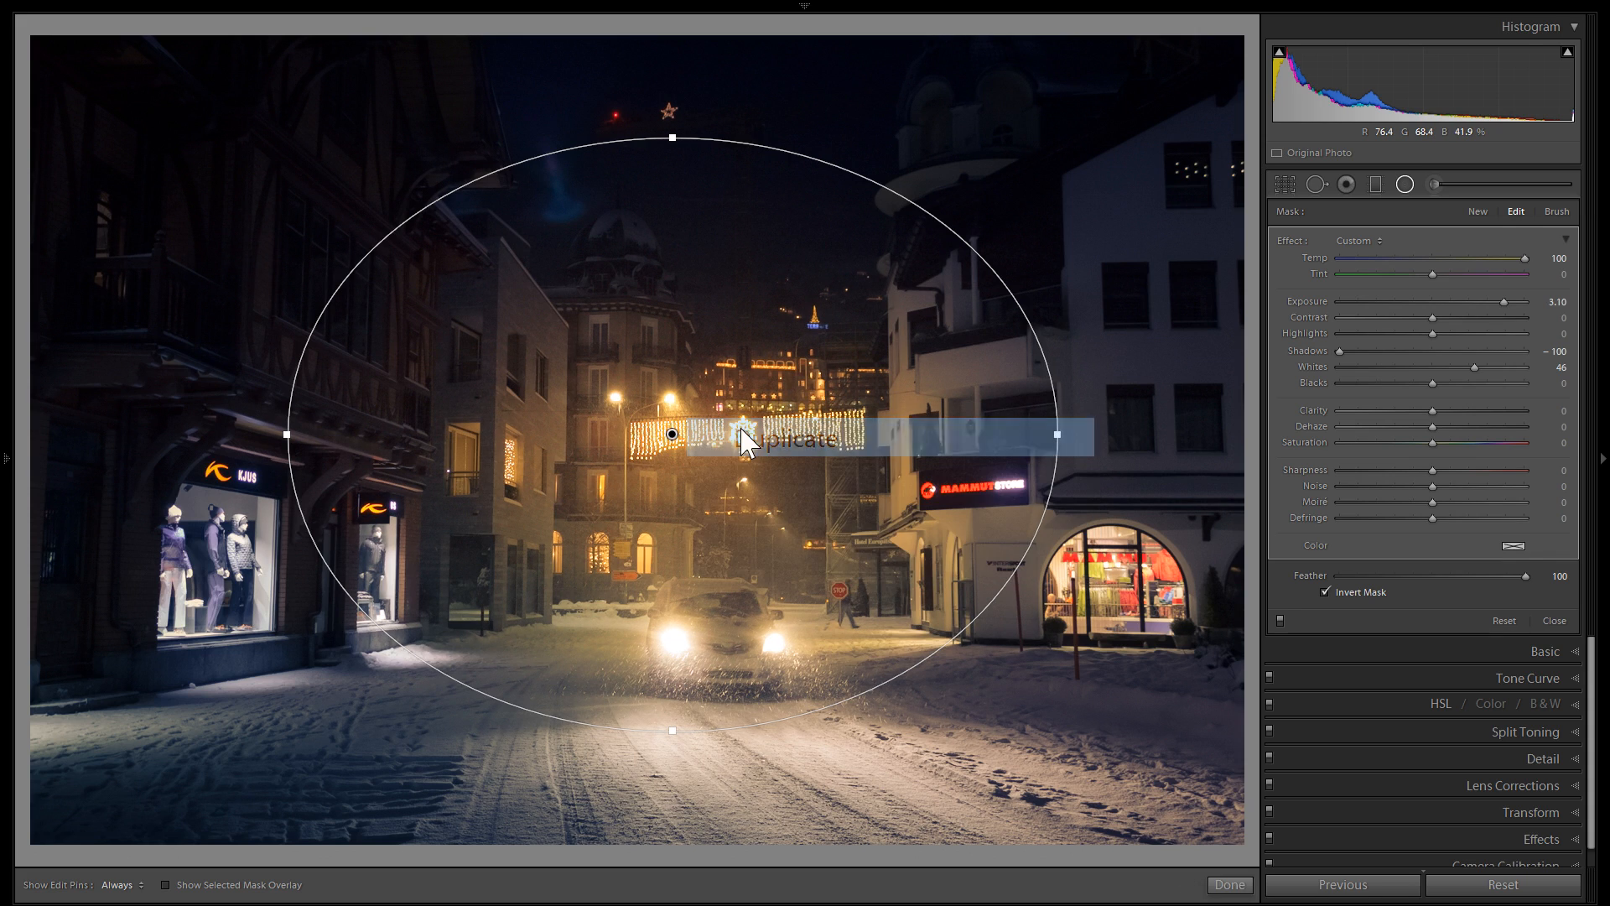
drag(707, 399, 985, 308)
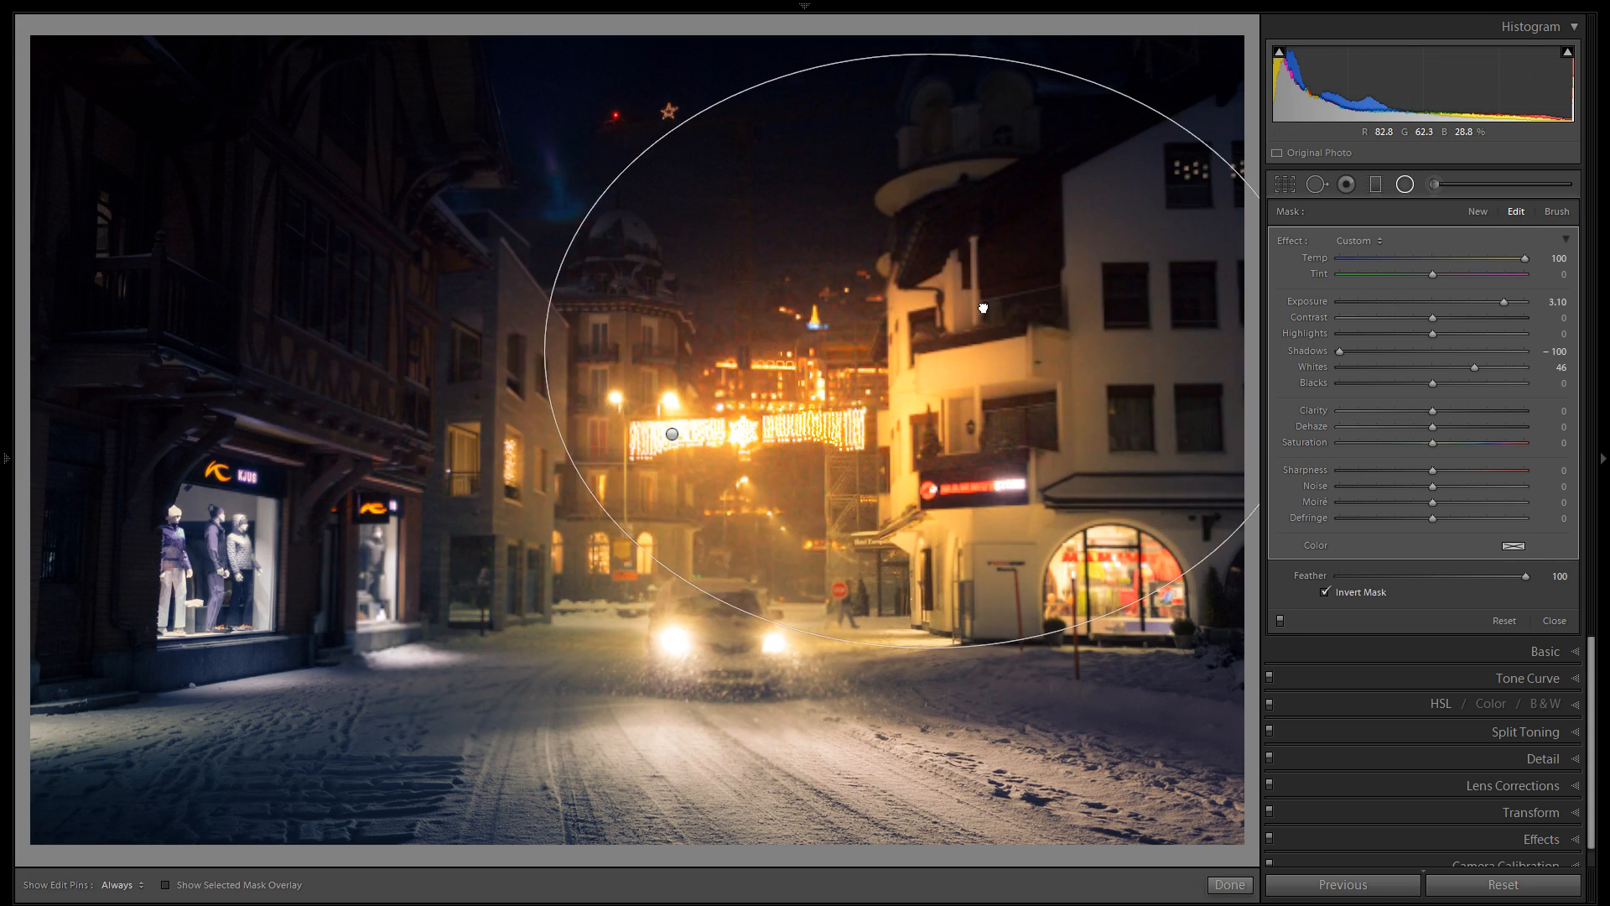
click(1458, 302)
drag(1338, 351, 1385, 351)
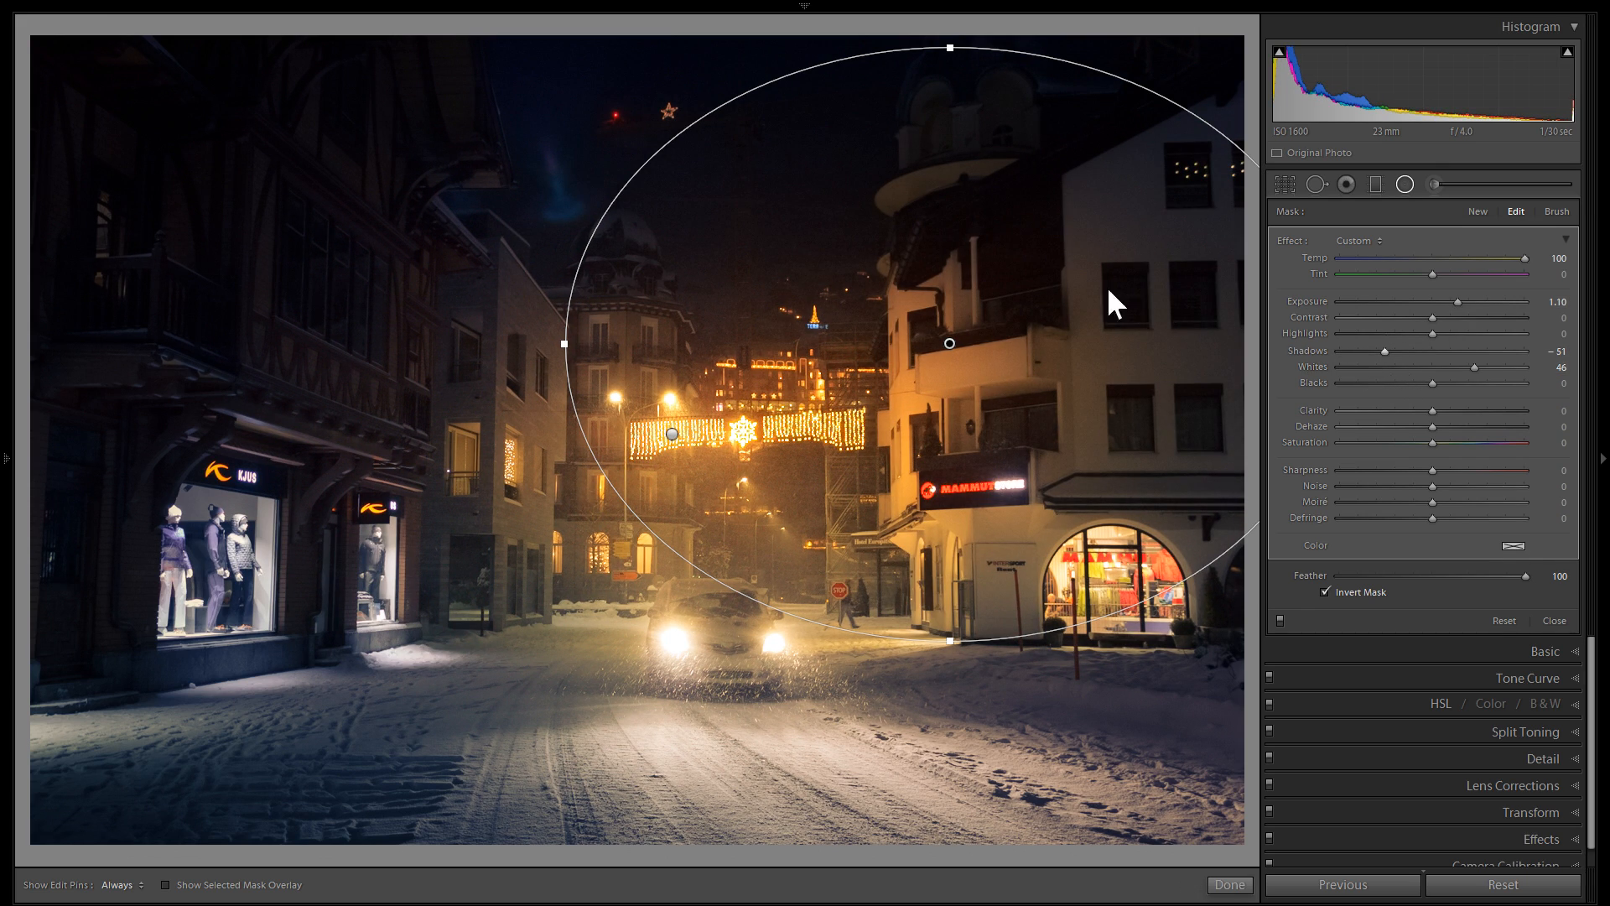
Raise the copied filter on the white building, duplicate it onto the left shopfronts and set that copy's Temp to -100.
drag(1048, 290, 1119, 210)
right_click(1119, 210)
click(1187, 234)
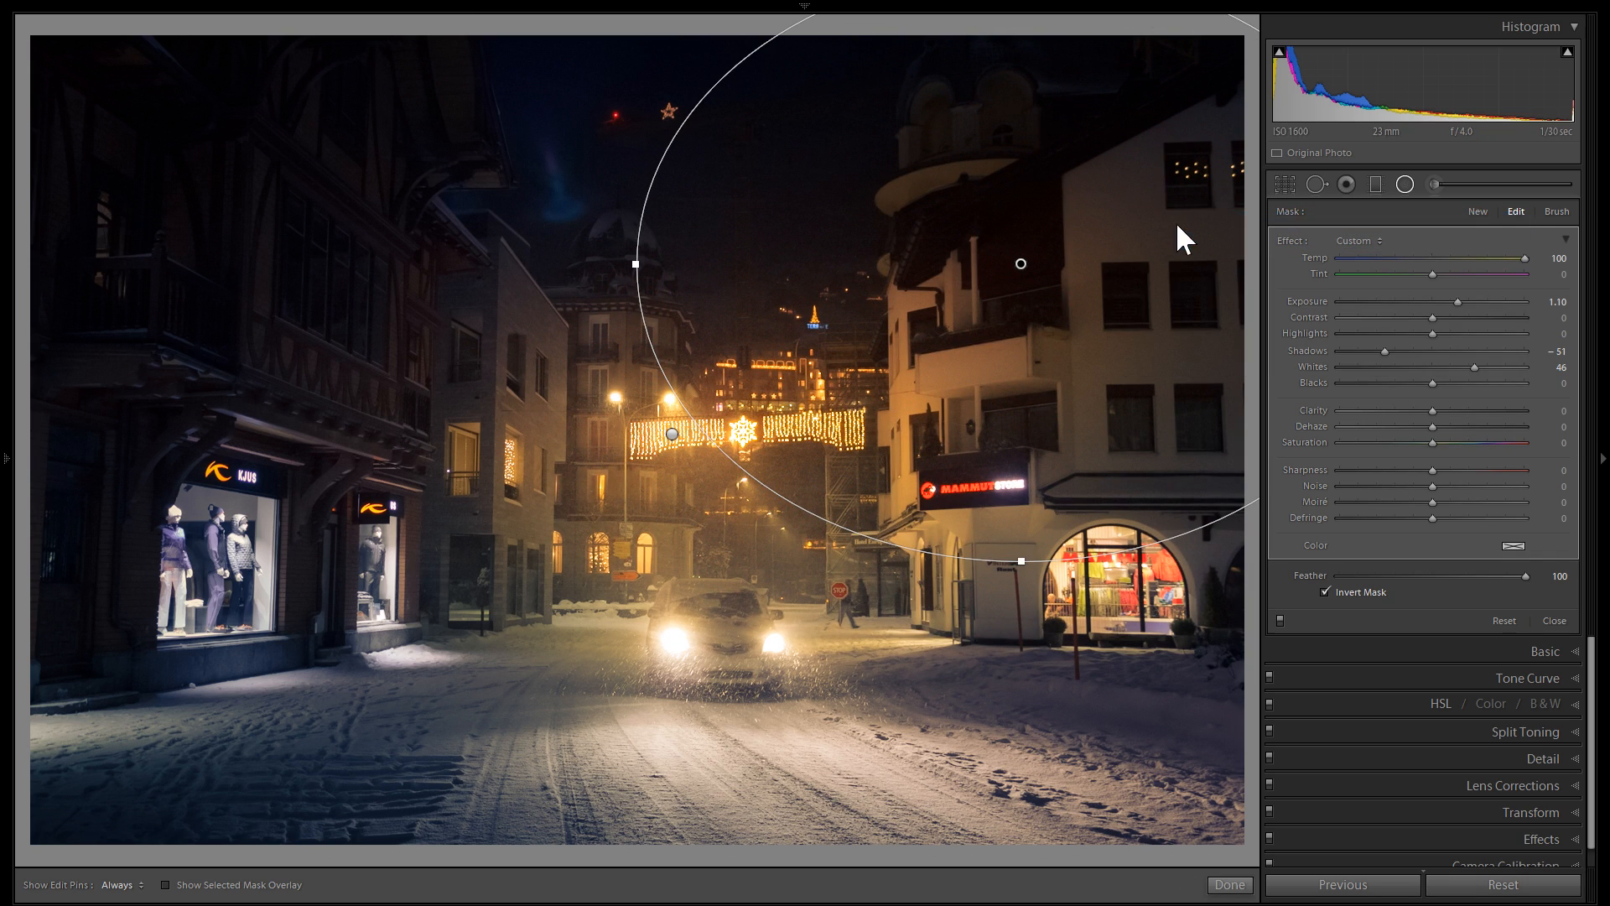
drag(982, 231, 481, 554)
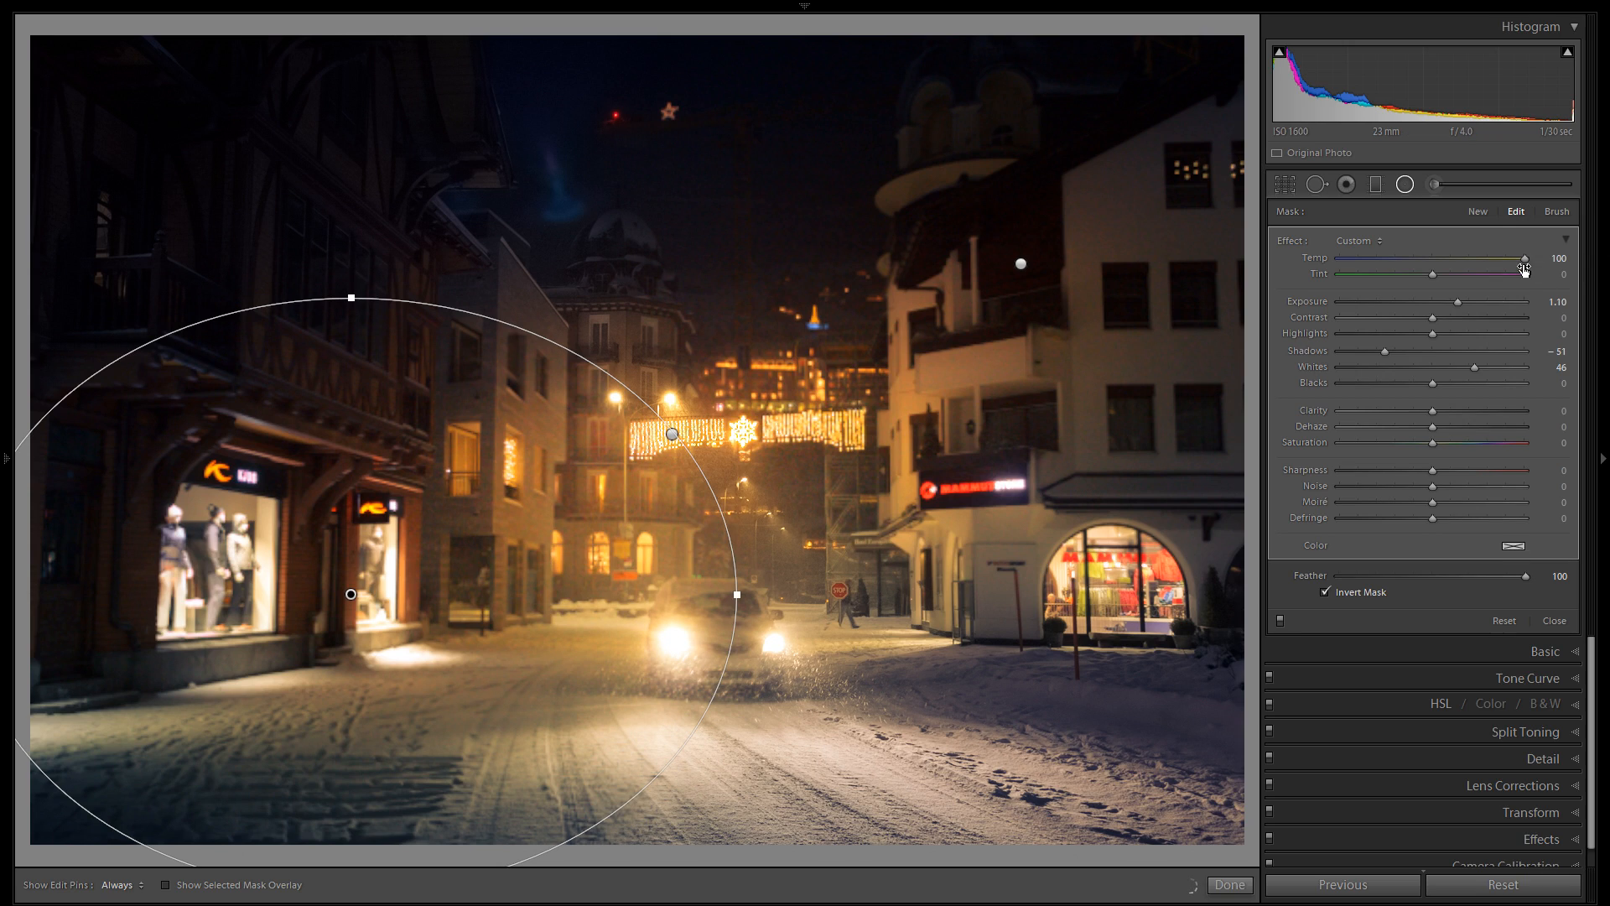
drag(1426, 256, 1268, 258)
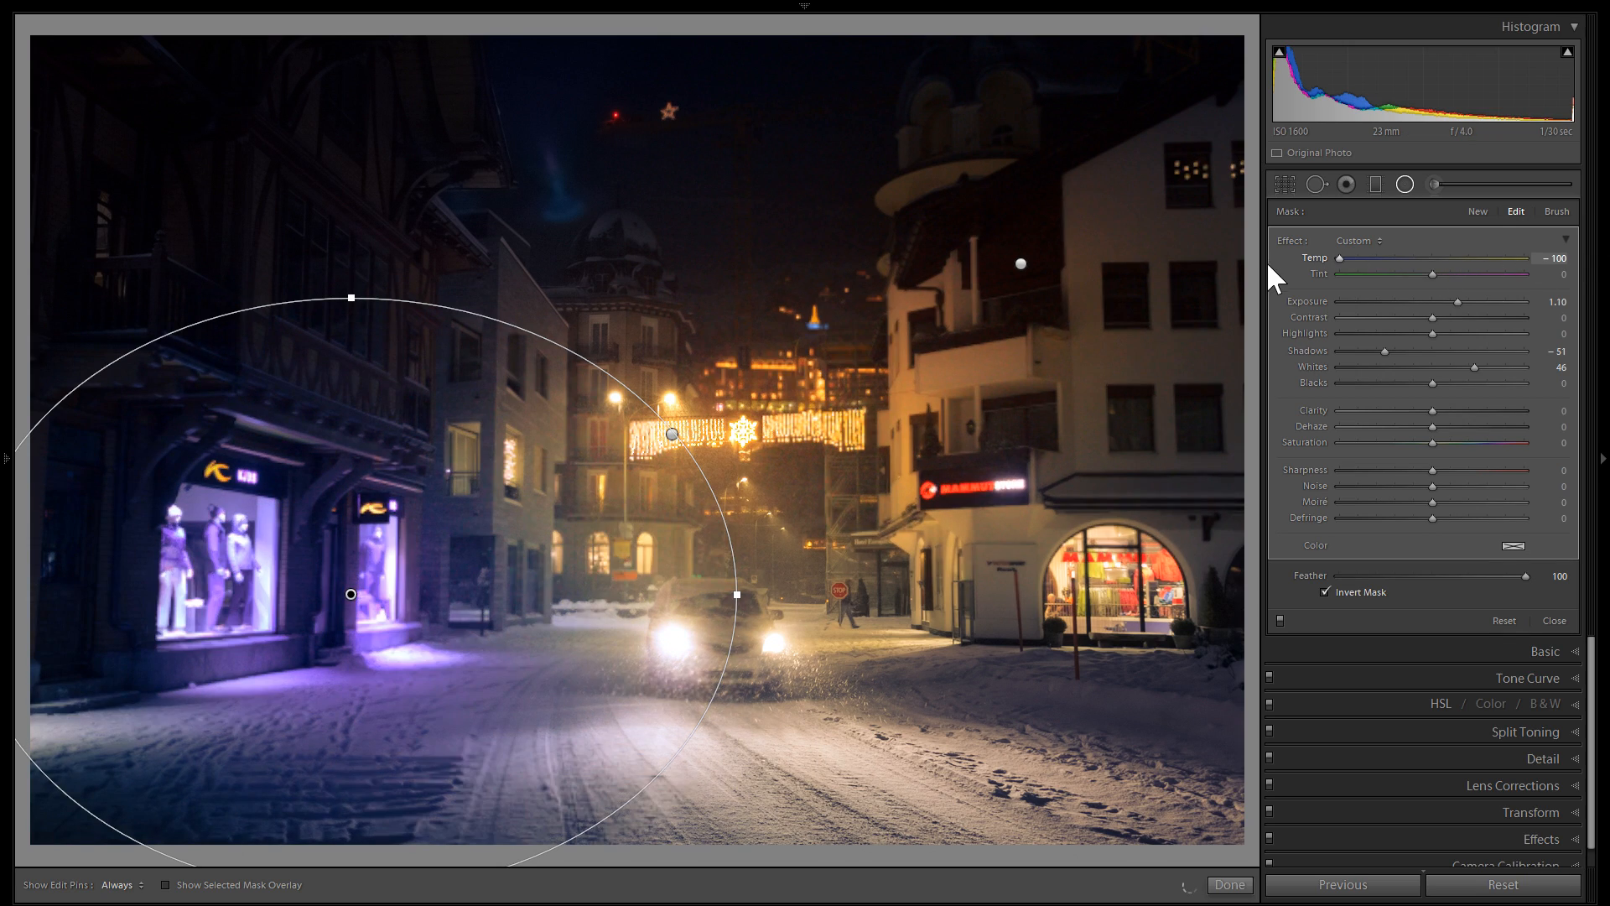
Delete the two duplicated radial filters over the left shopfronts and the white building.
right_click(373, 571)
click(453, 630)
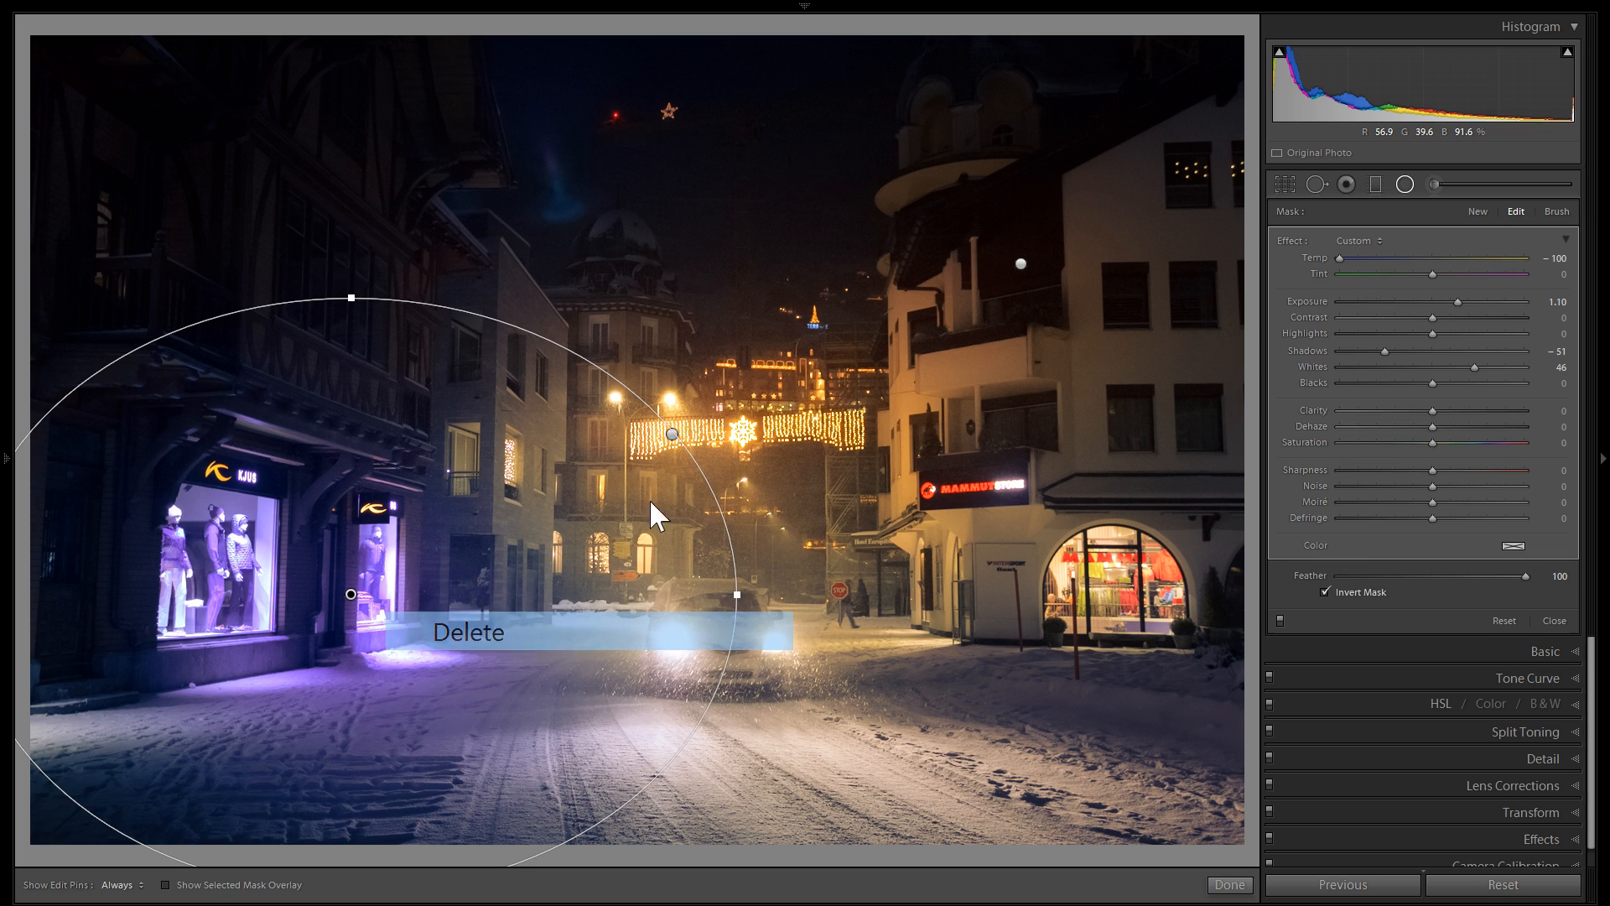
right_click(1021, 265)
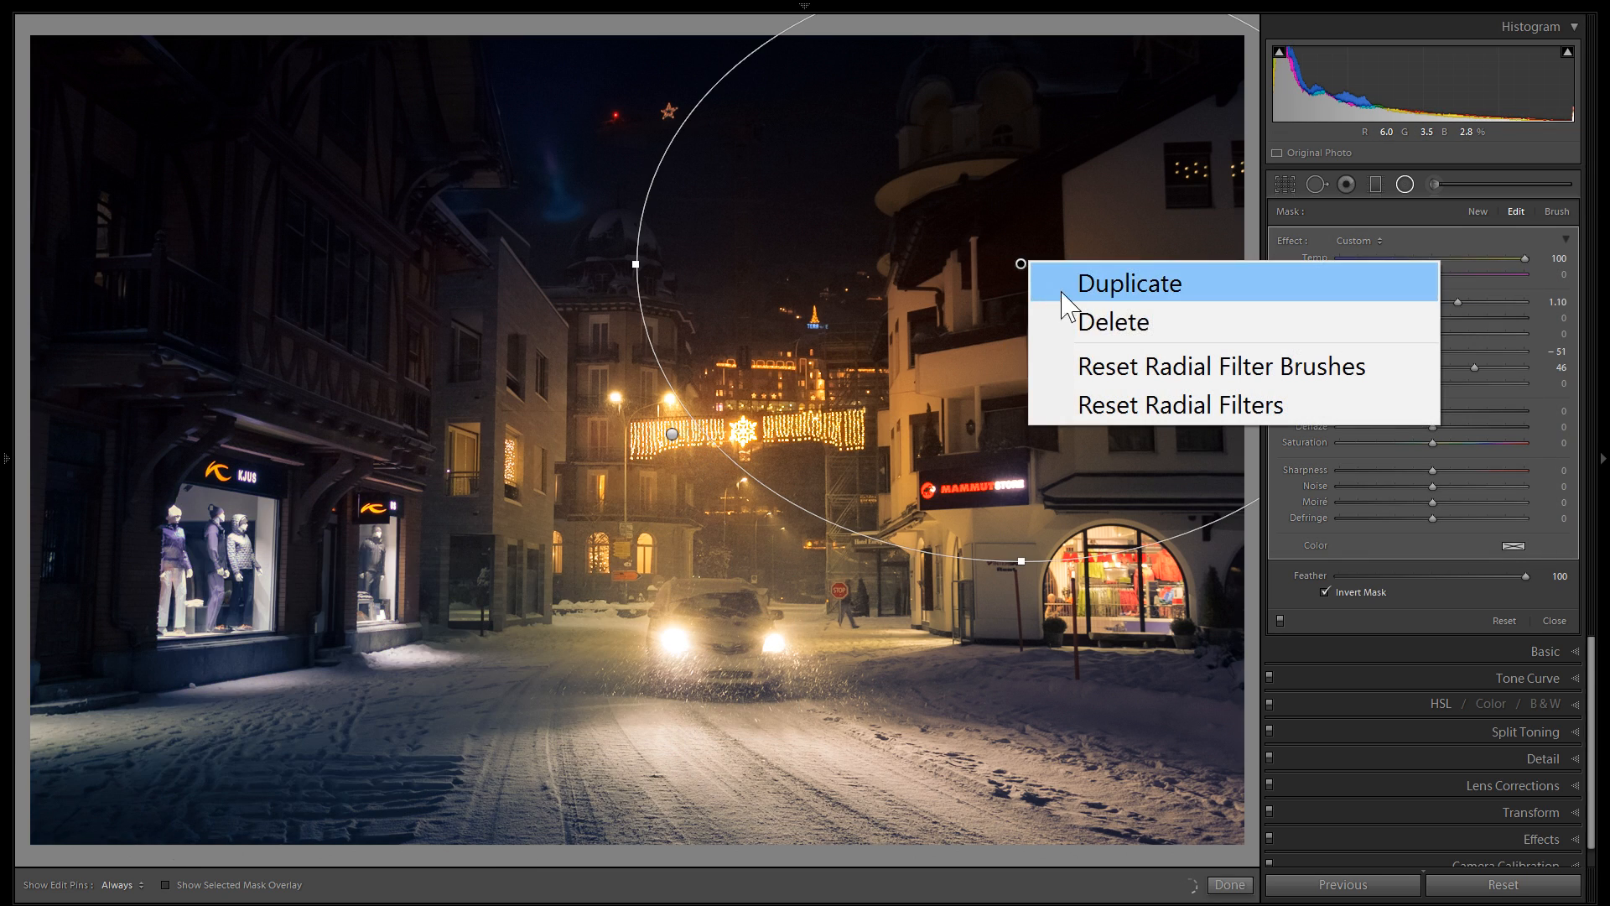
click(1085, 322)
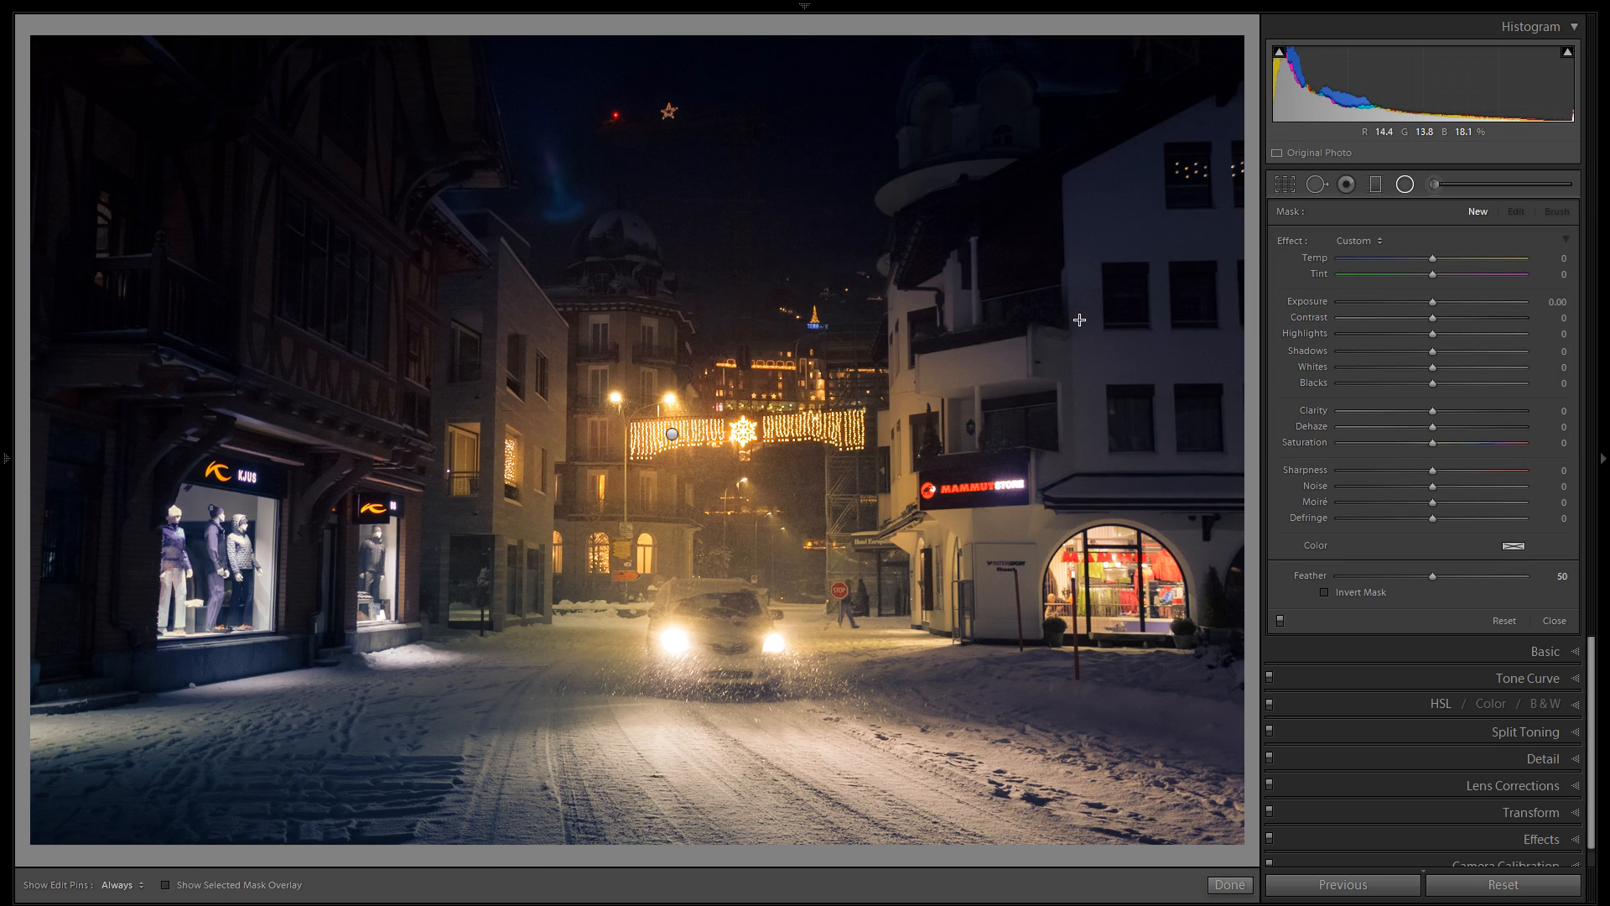
Shift the central radial filter slightly down and right, try its Feather at 0 and 30, and return it to 100.
click(671, 433)
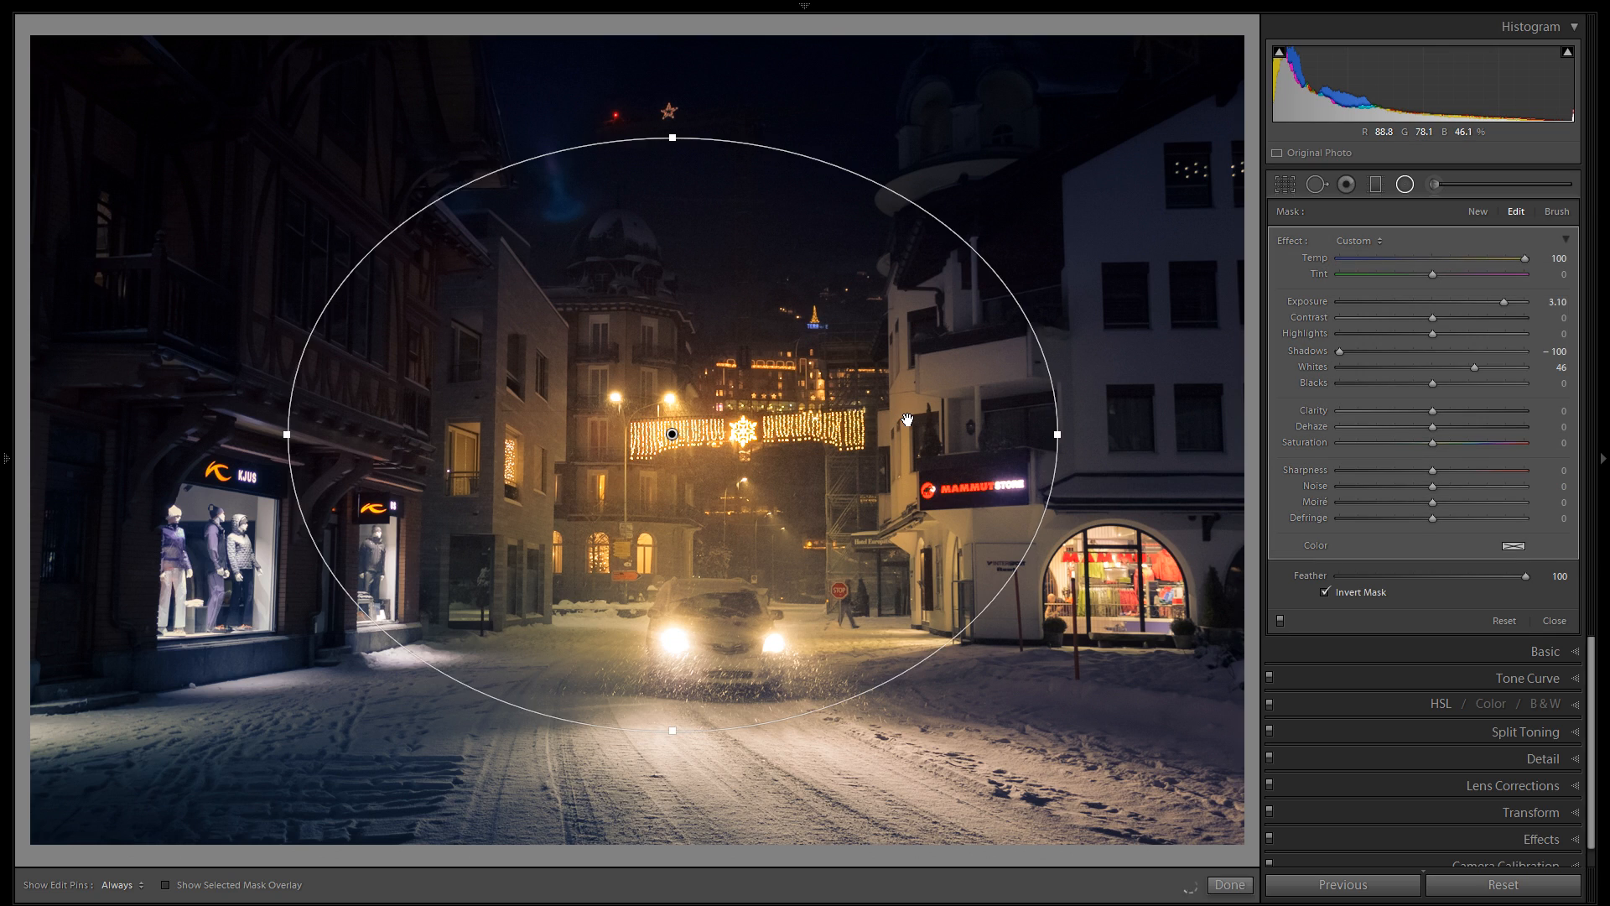
drag(874, 416, 902, 435)
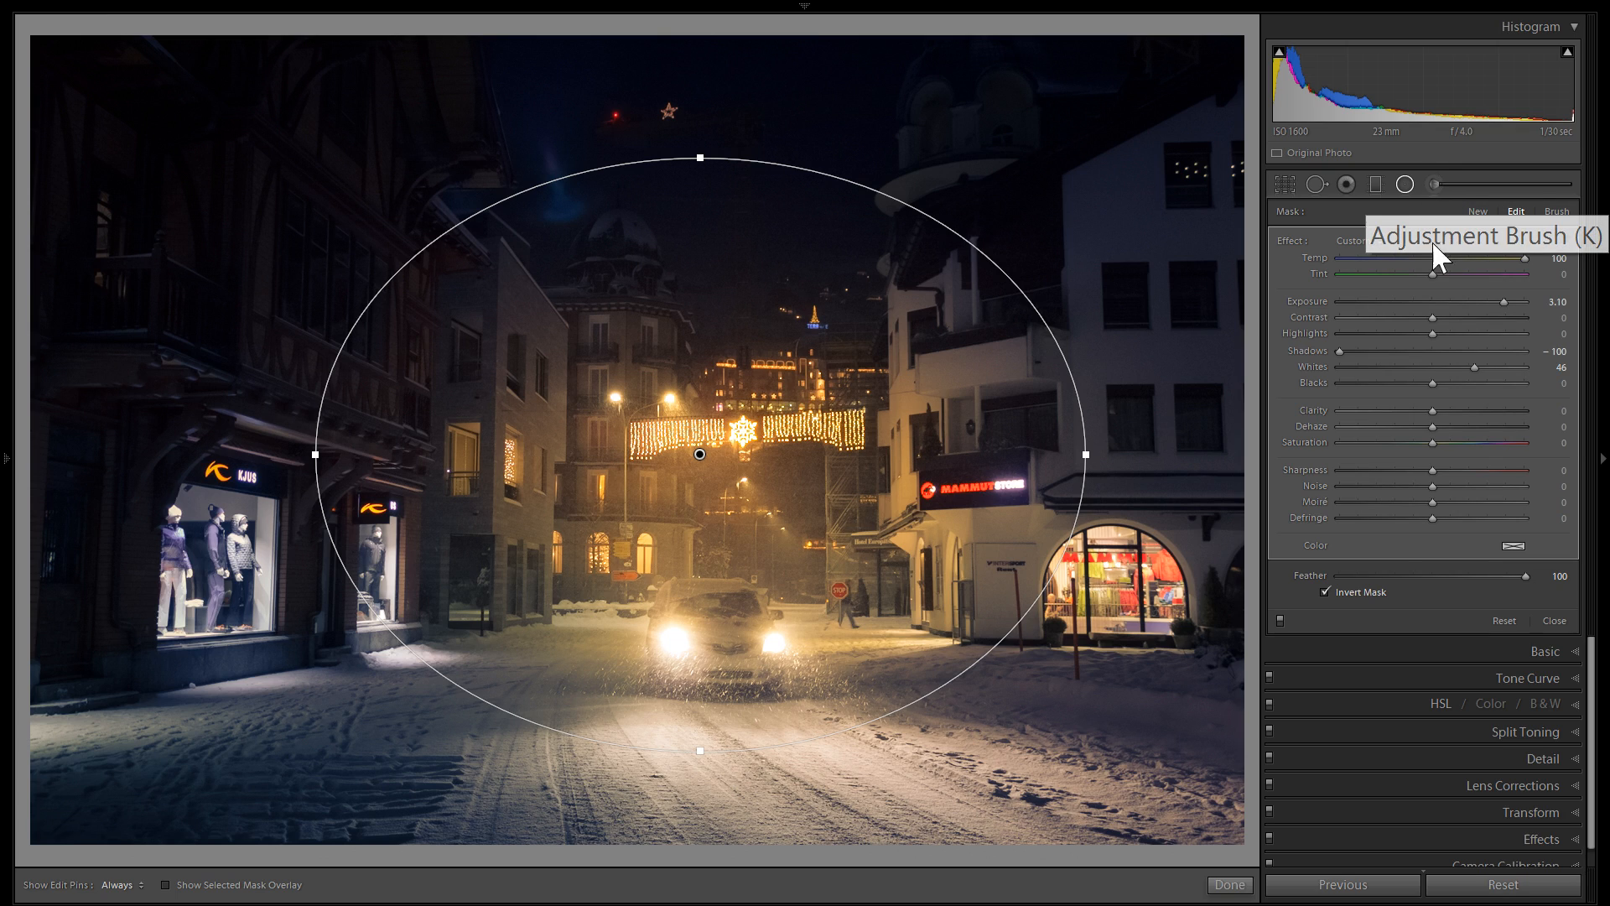
drag(1492, 576, 1300, 579)
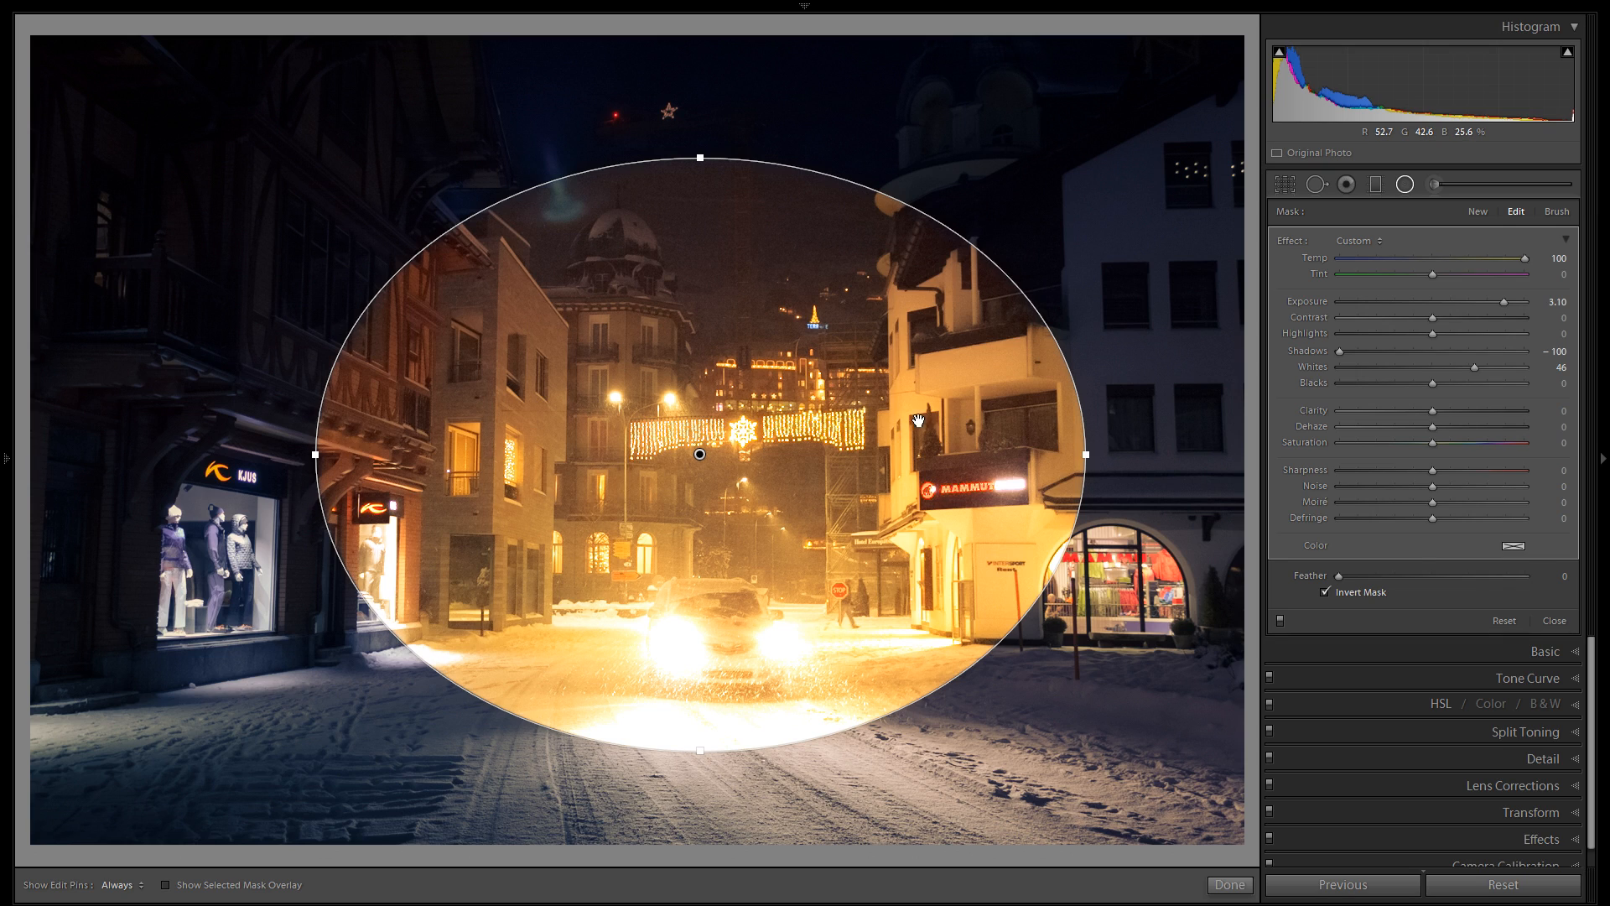
drag(1348, 575, 1388, 575)
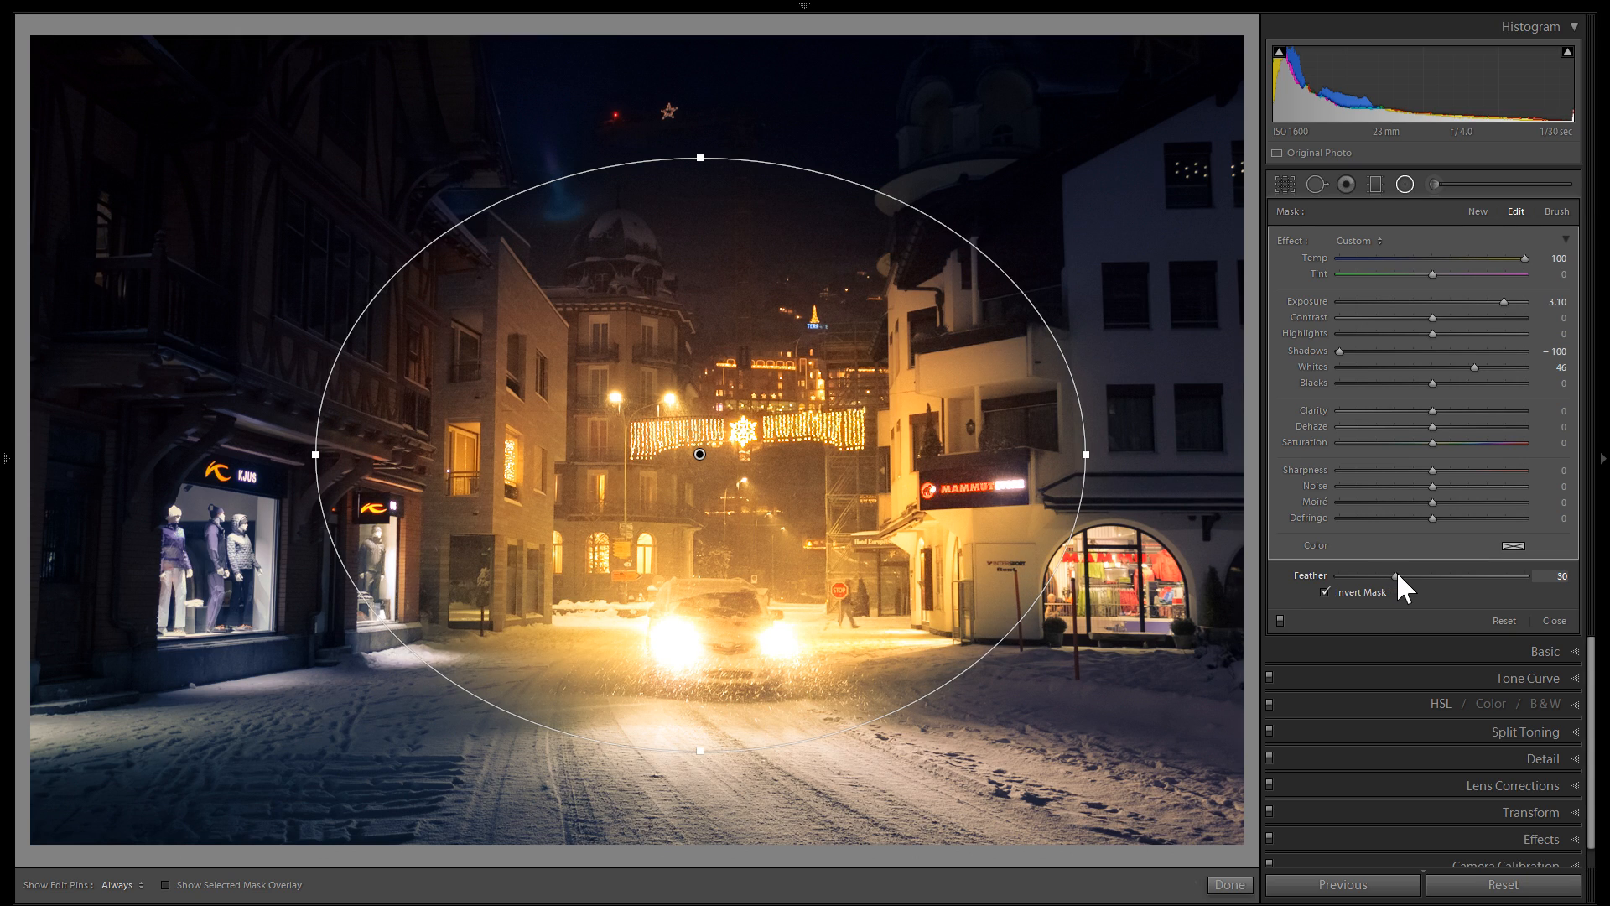
drag(1417, 572, 1563, 565)
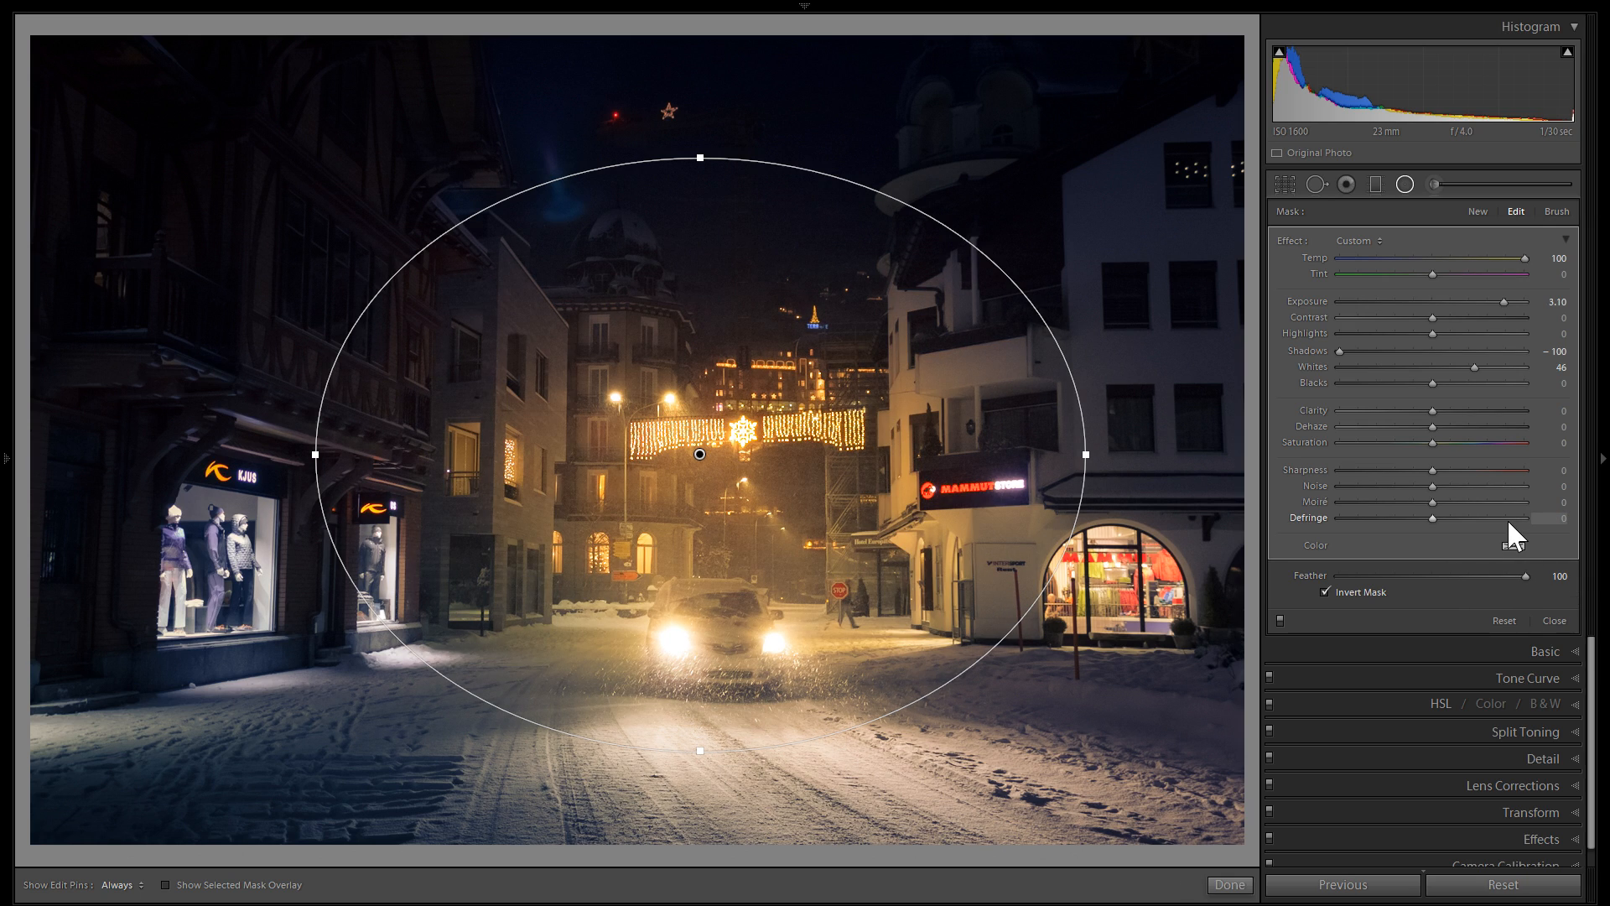
Try the central radial filter at Exposure 4.00 over different buildings and centre it on the hanging star decoration.
drag(714, 456, 783, 475)
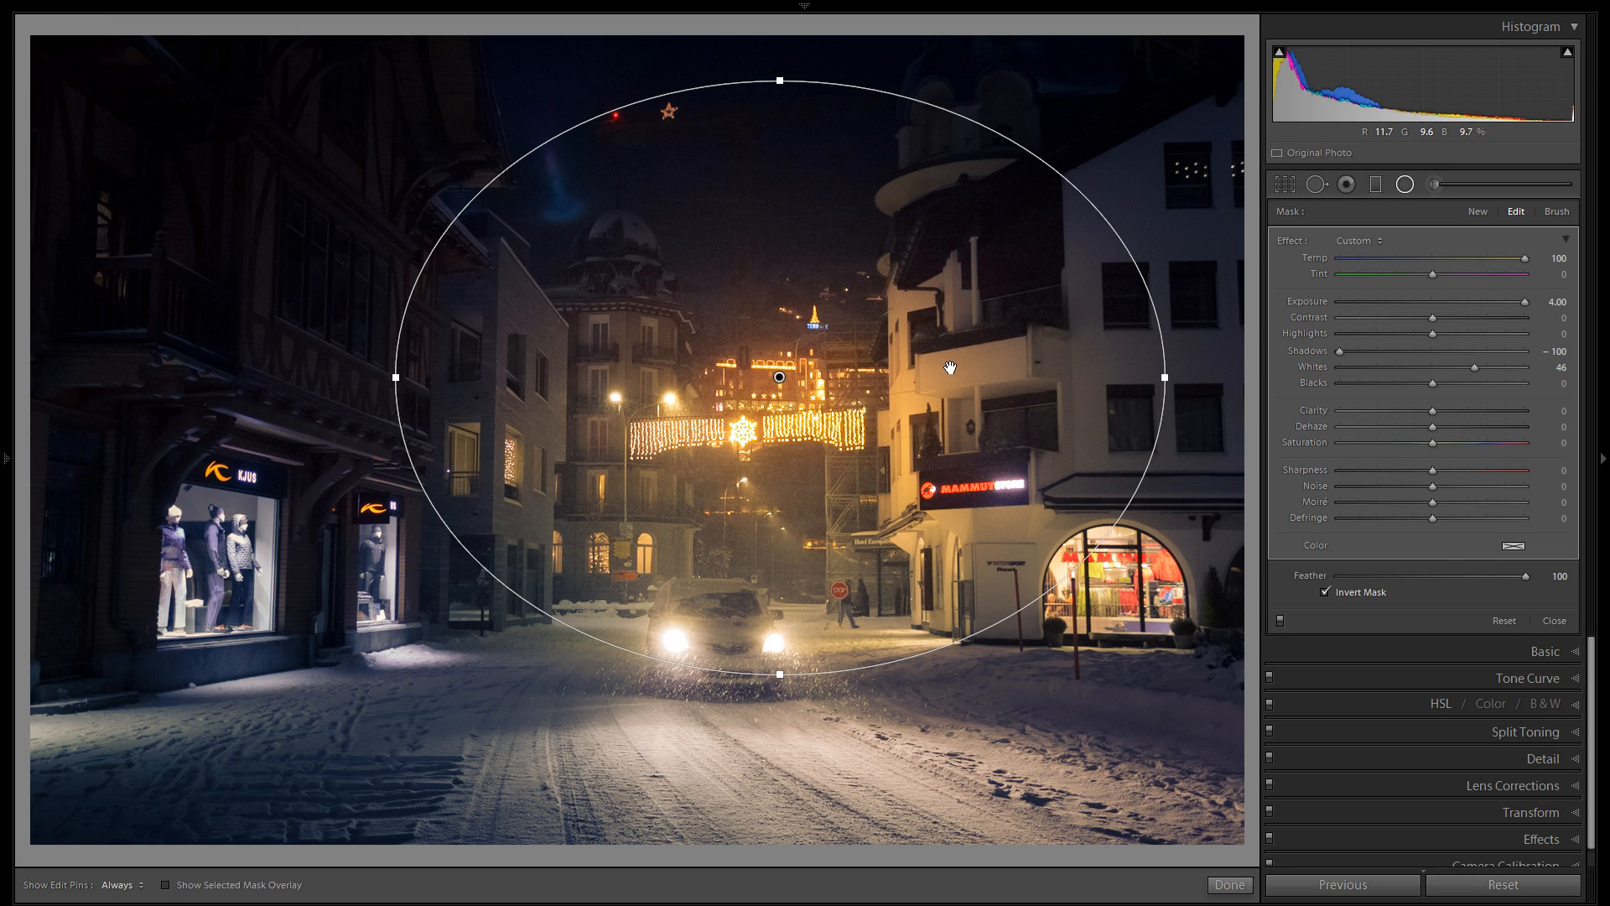
drag(946, 364, 732, 421)
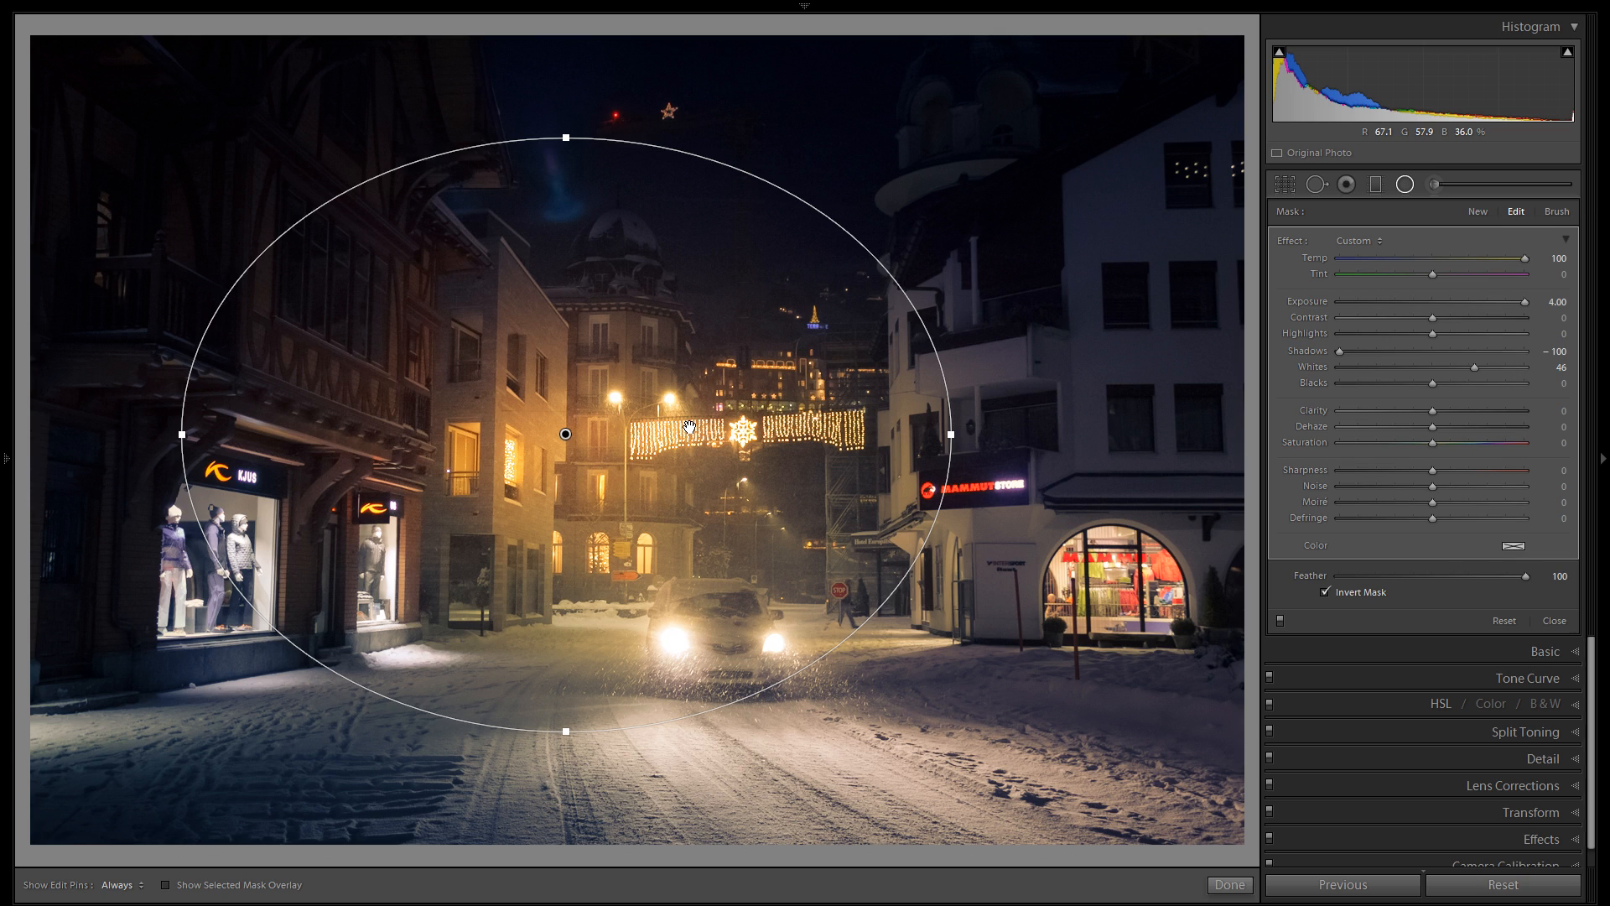
drag(662, 430, 840, 424)
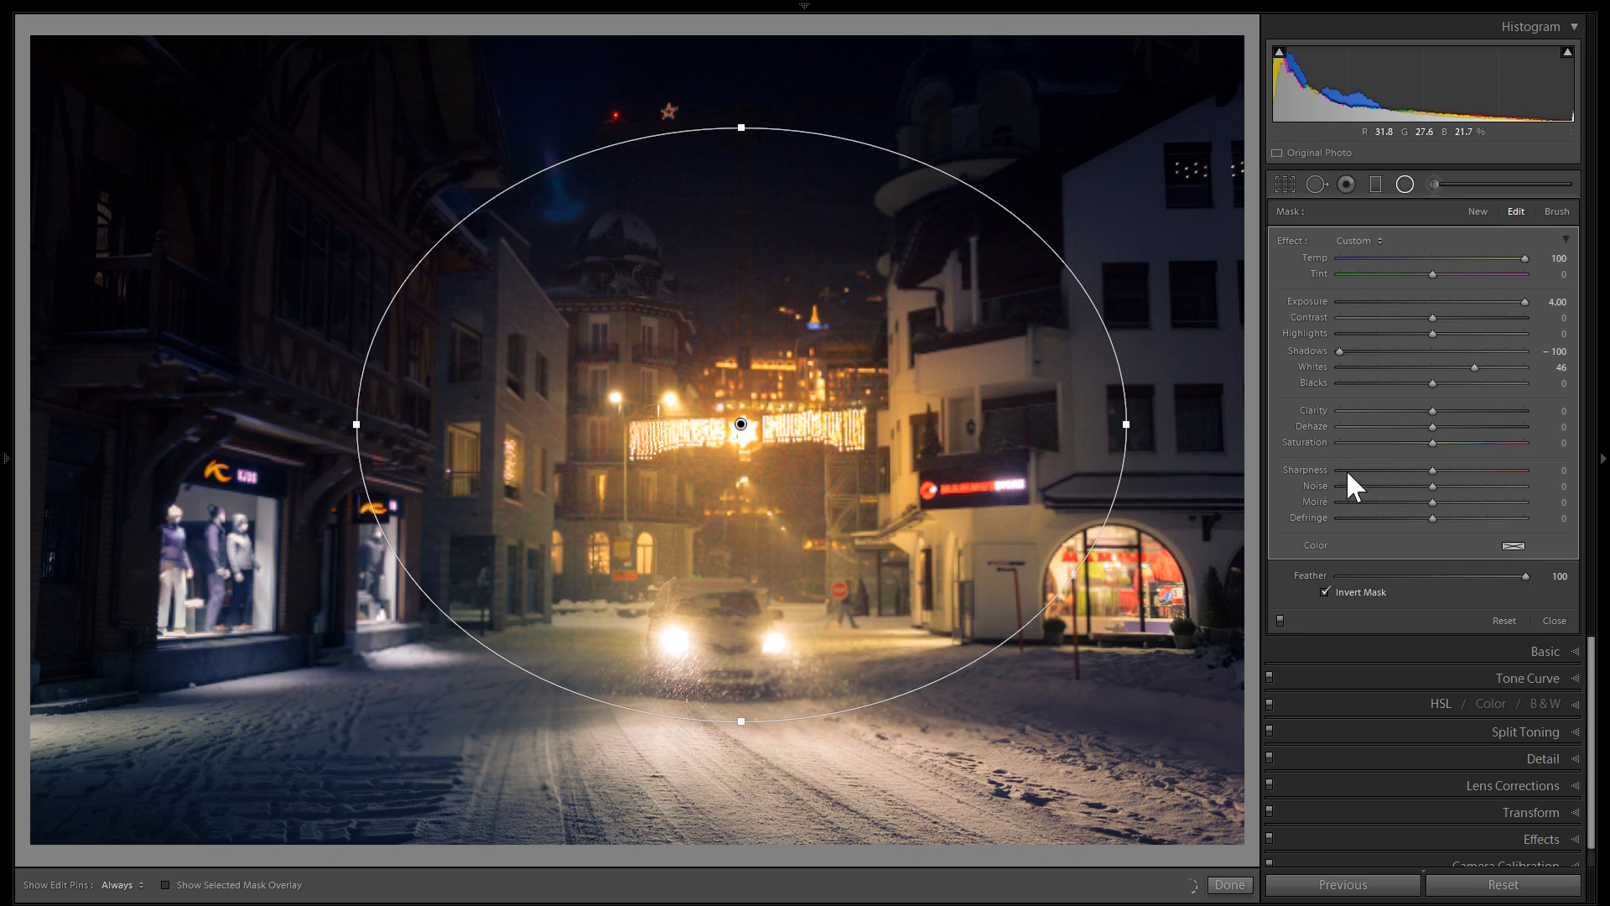
Reset the central radial filter's effect settings and delete the filter.
alt+click(1296, 238)
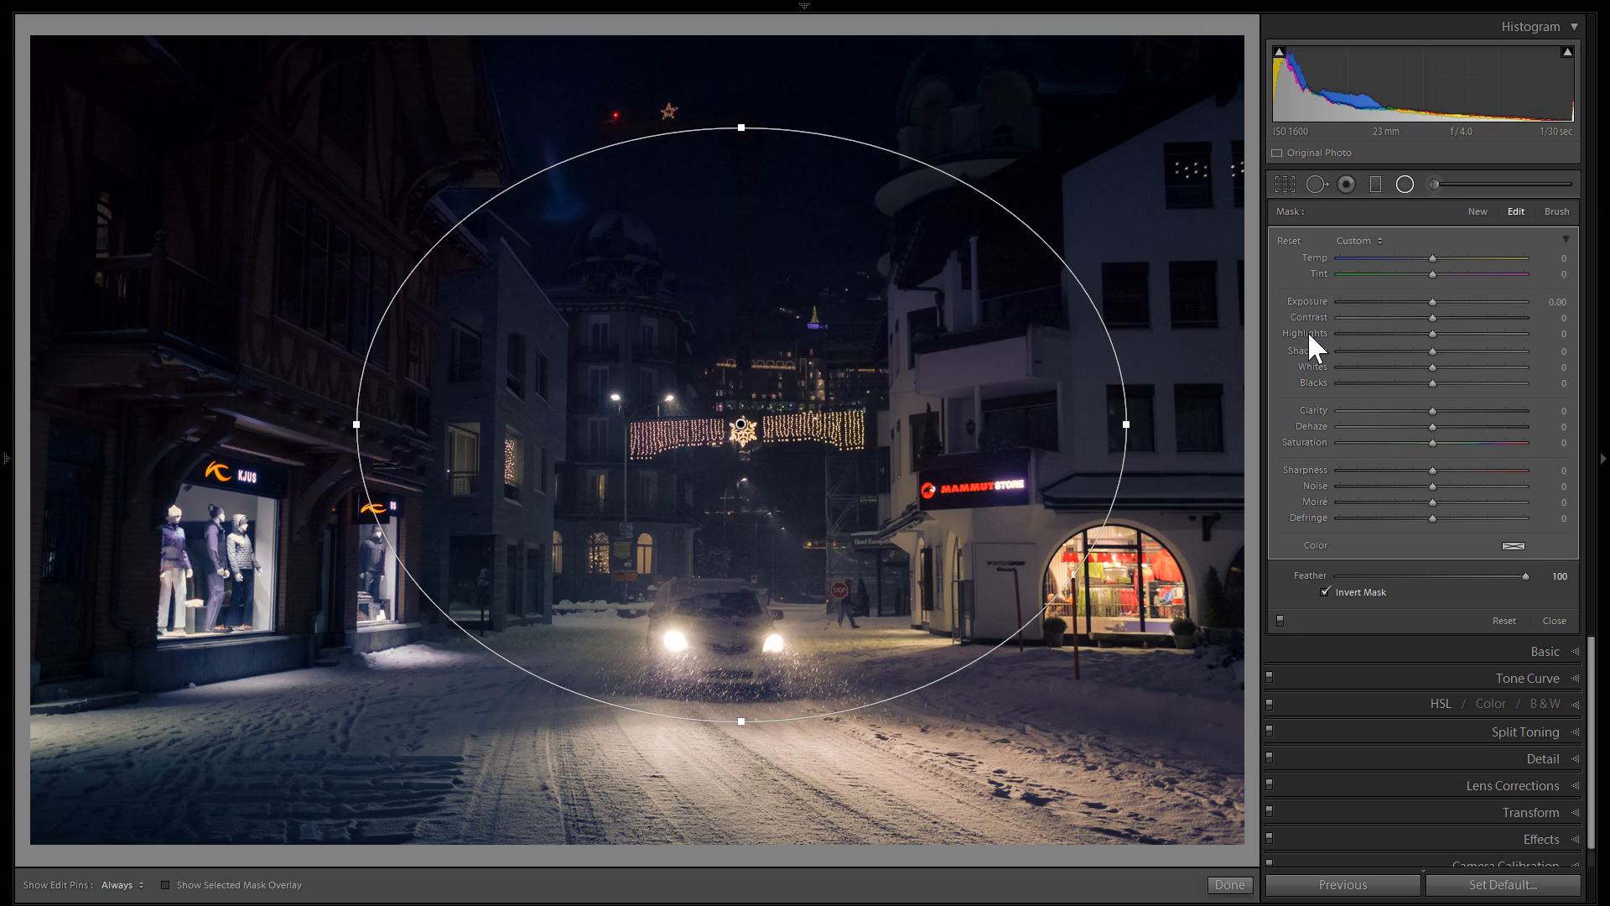
right_click(844, 392)
click(857, 452)
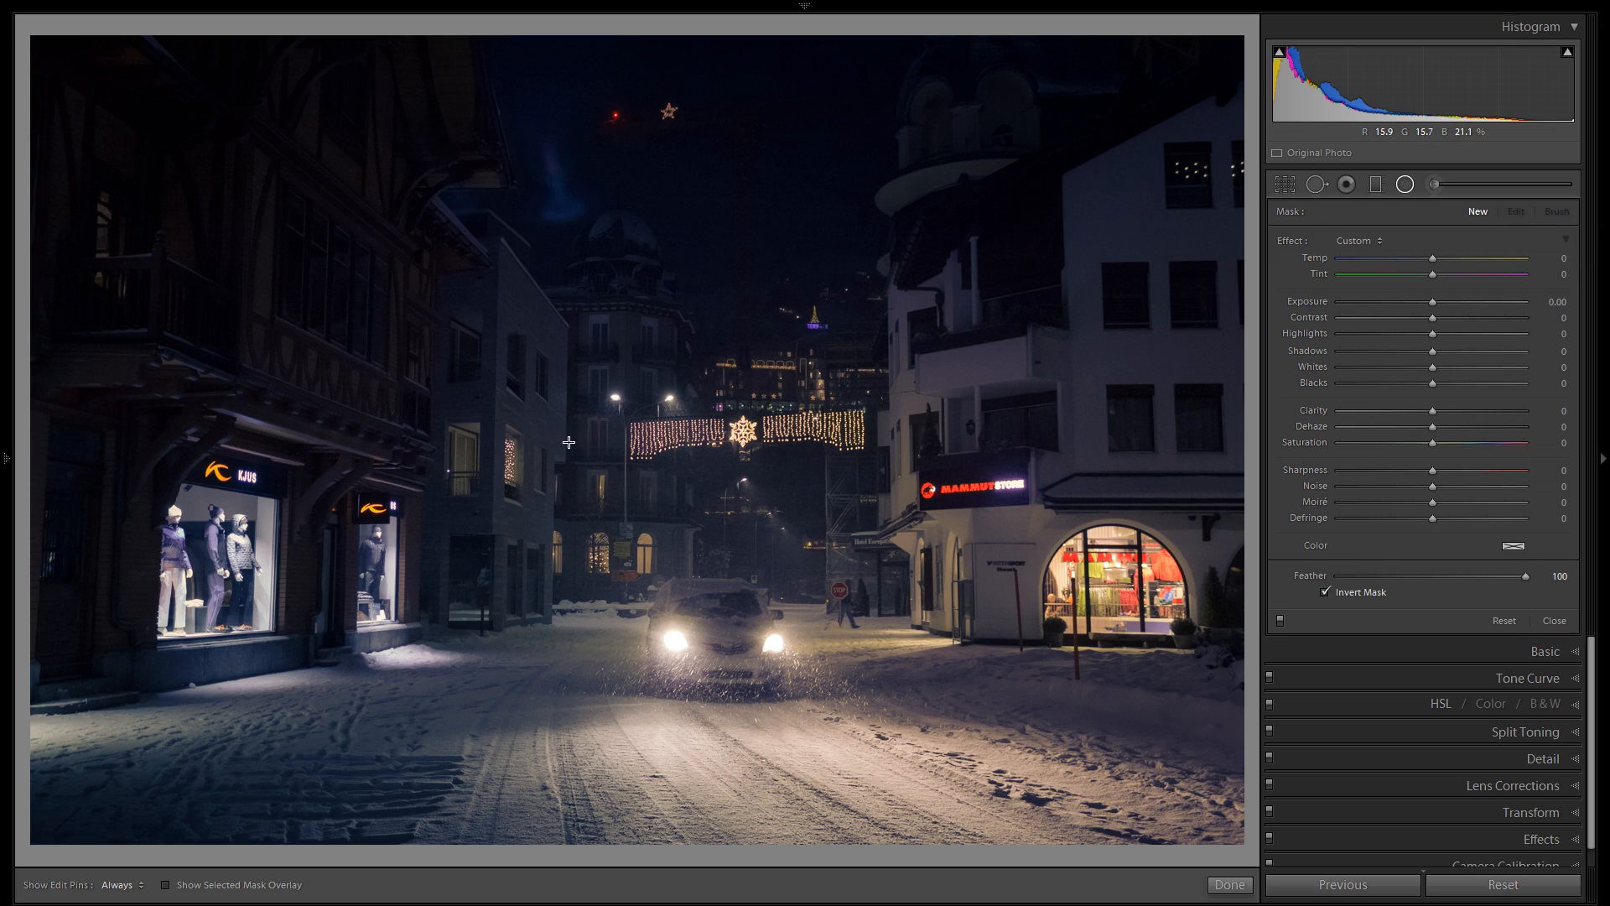
Draw a round radial filter over the hanging street lights with Exposure 0.20, Highlights -42, Whites 55 and a pale yellow tint.
click(1440, 298)
click(1436, 300)
click(1472, 367)
drag(1472, 368, 1483, 368)
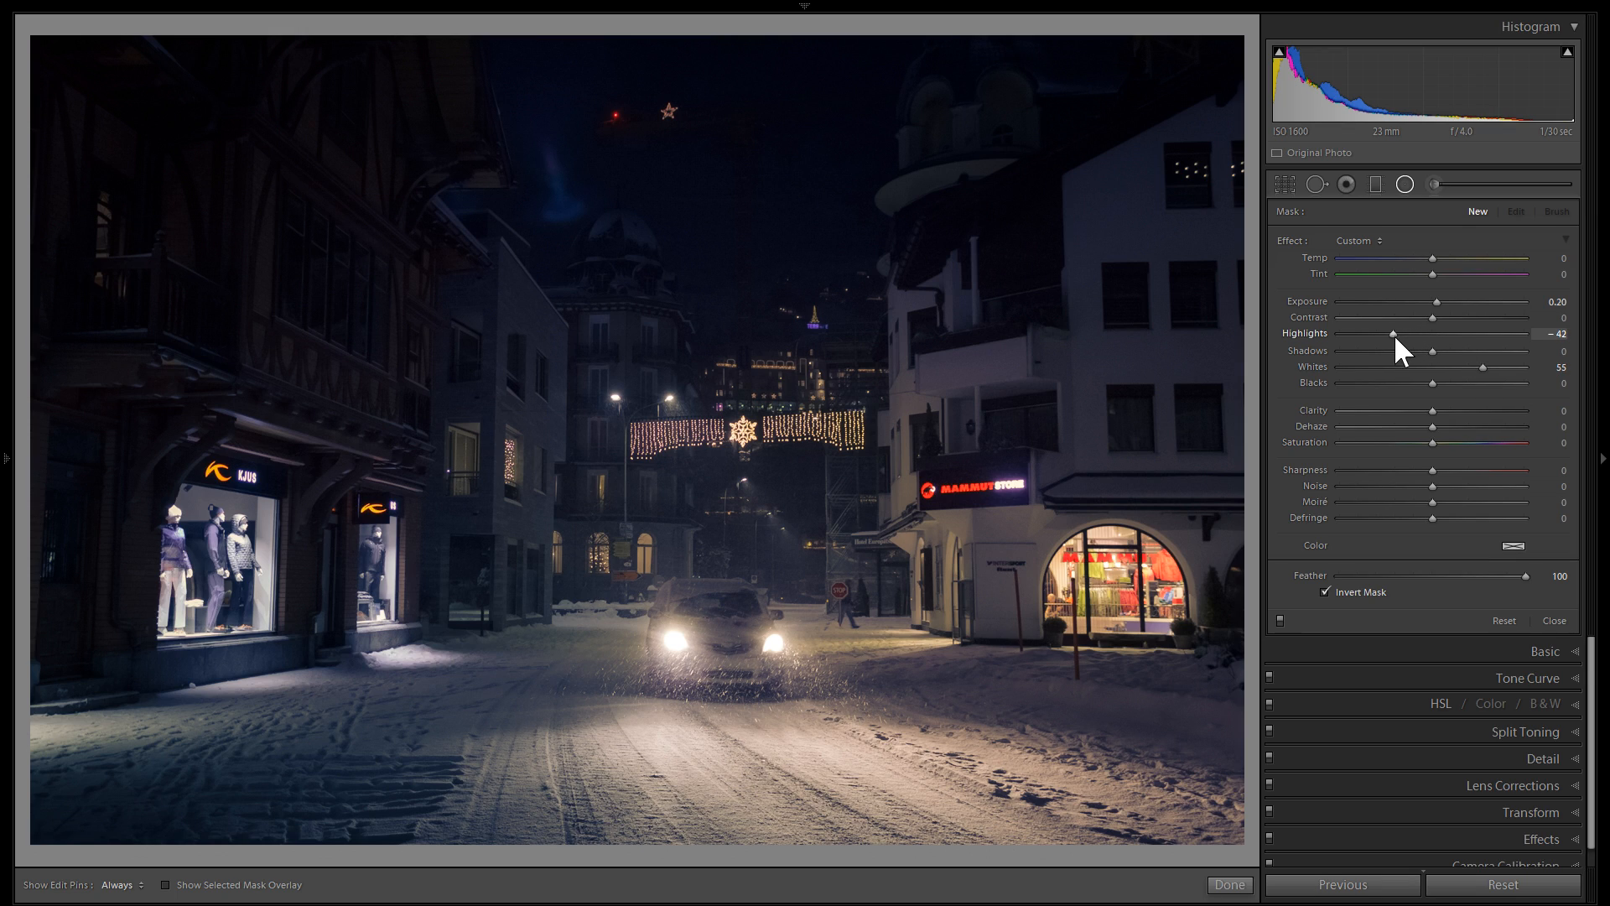
click(1513, 545)
click(1221, 600)
click(1159, 505)
drag(925, 606, 933, 615)
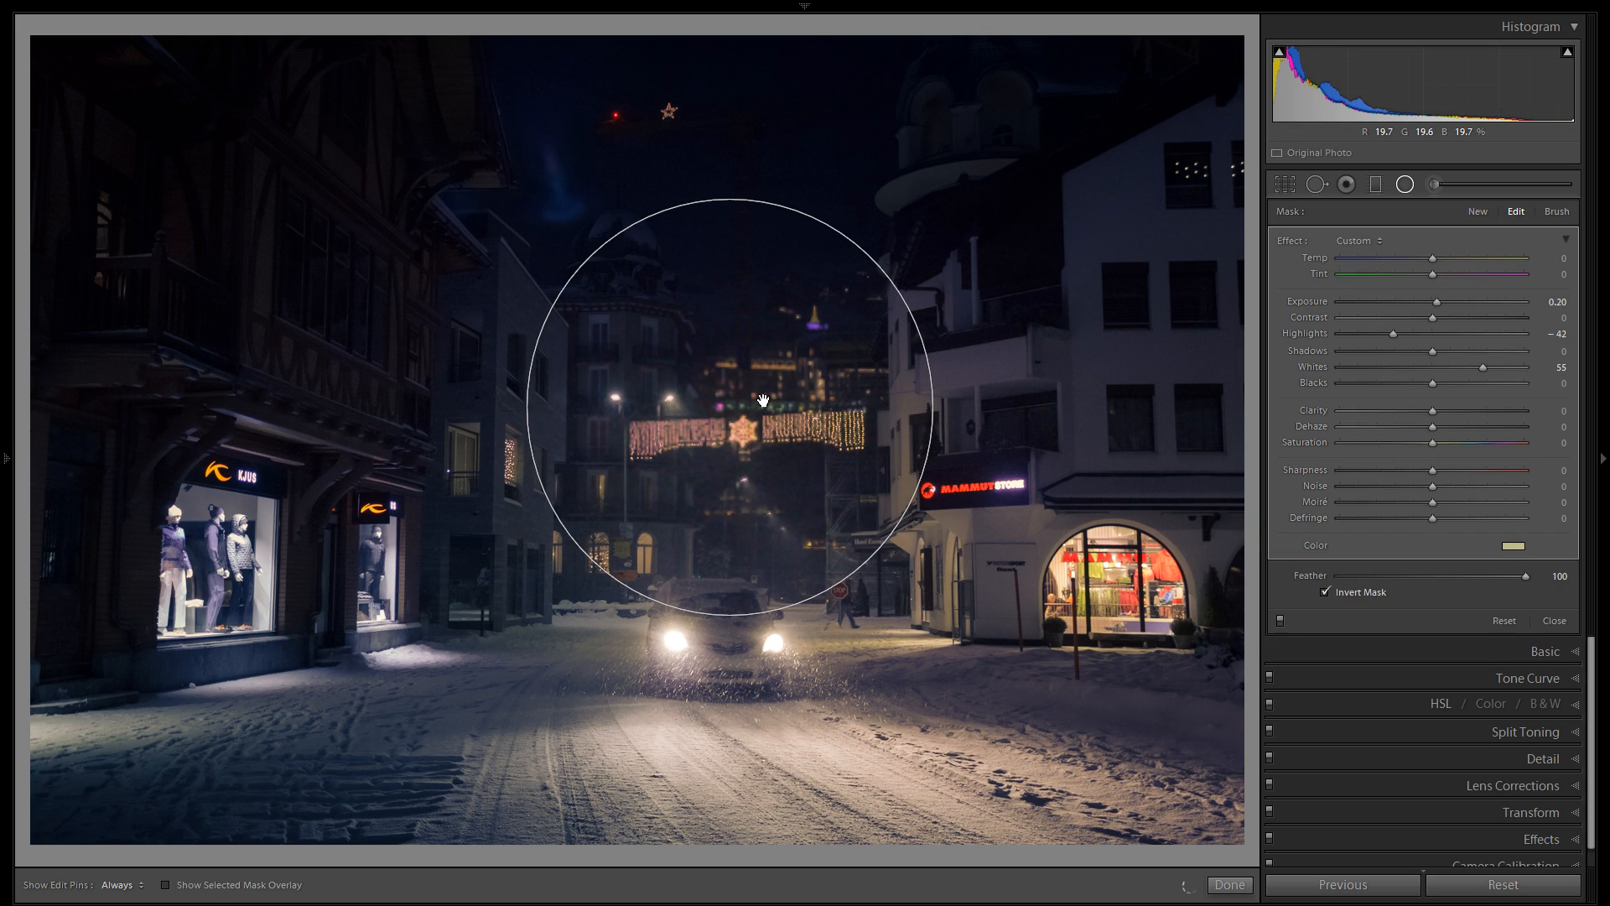
Move the radial filter onto the white building and set Exposure to 0.34, Highlights to -34 and Whites to 69.
drag(732, 405, 1207, 339)
drag(1485, 367, 1498, 367)
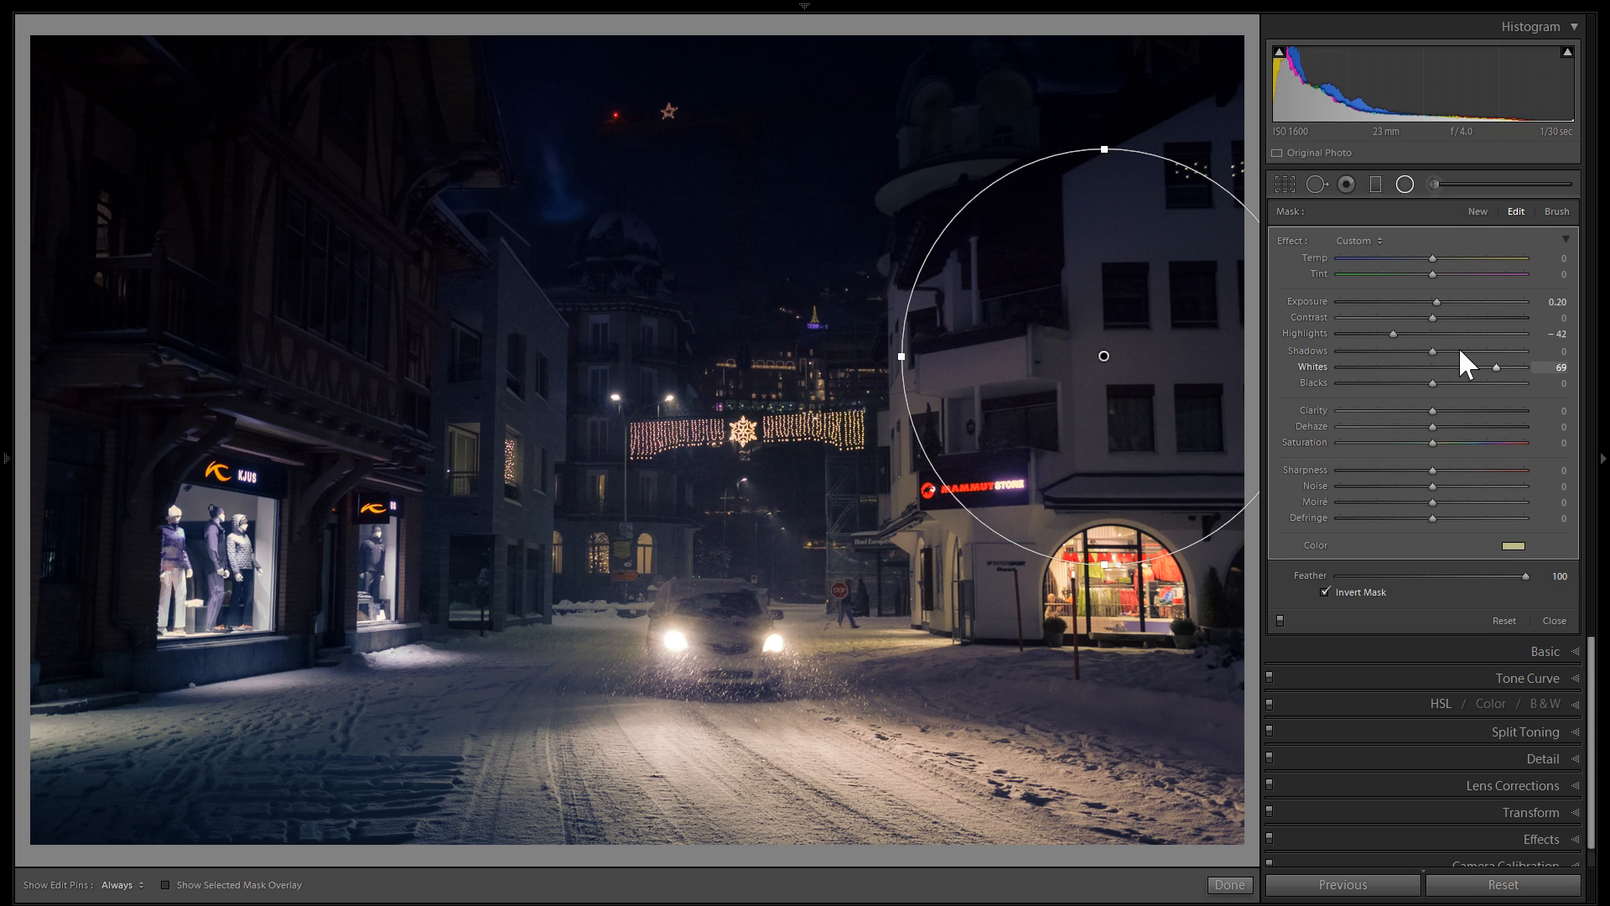
click(1400, 333)
drag(1434, 303, 1441, 303)
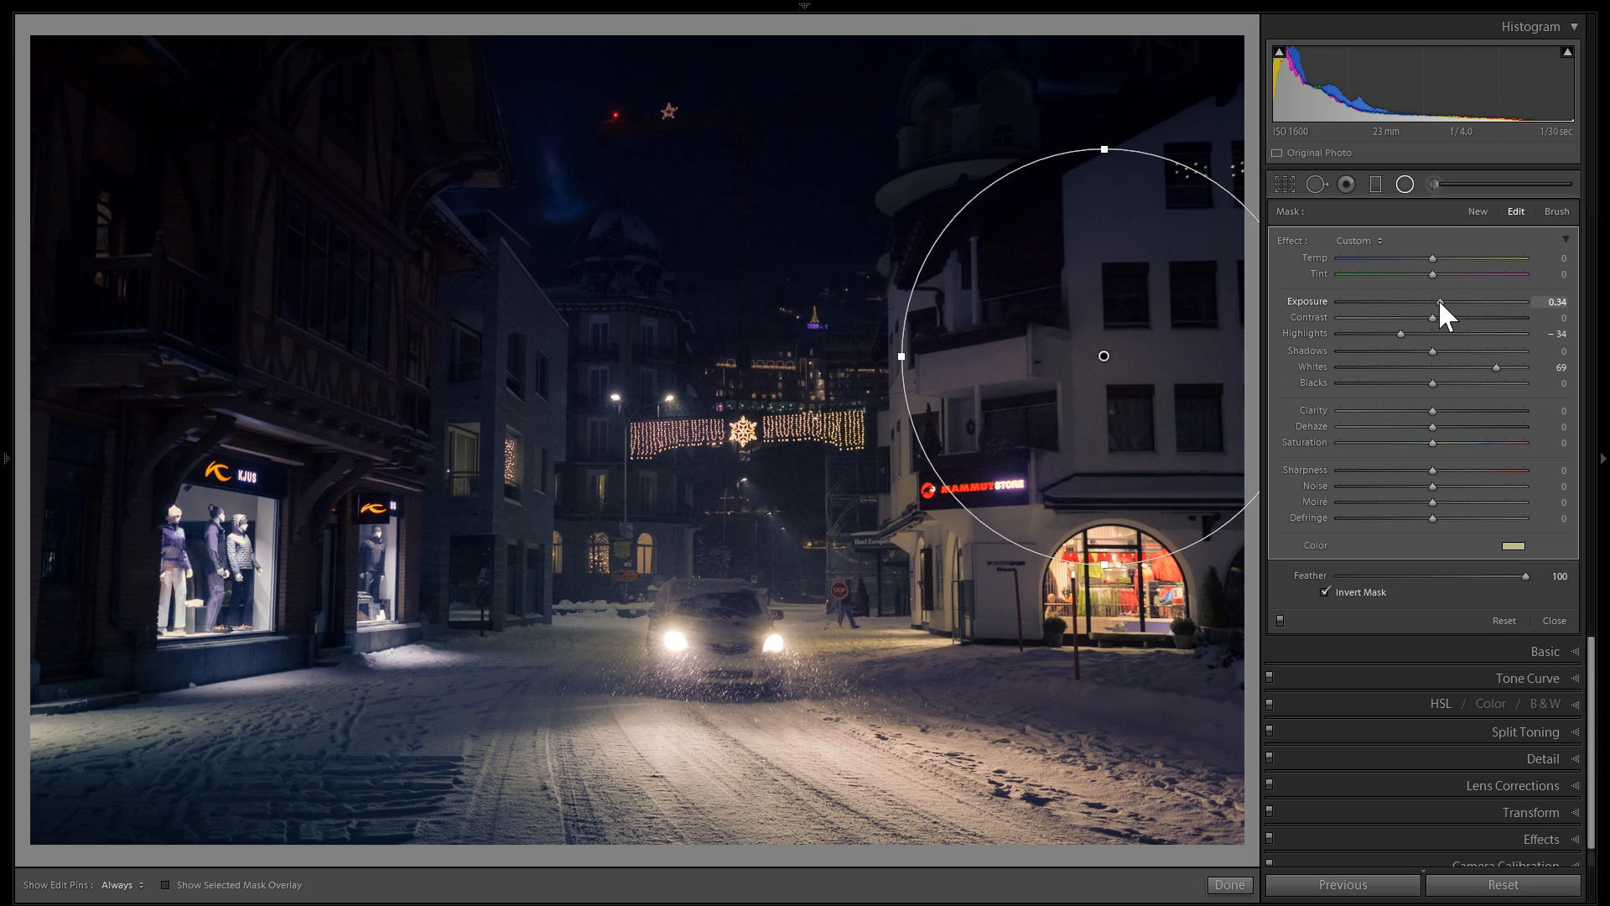
Centre the radial filter on the lit arched shop window and set its tint to hue 48 and saturation 24.
click(1515, 545)
drag(1381, 631, 1367, 636)
click(1158, 505)
drag(1116, 390, 1140, 541)
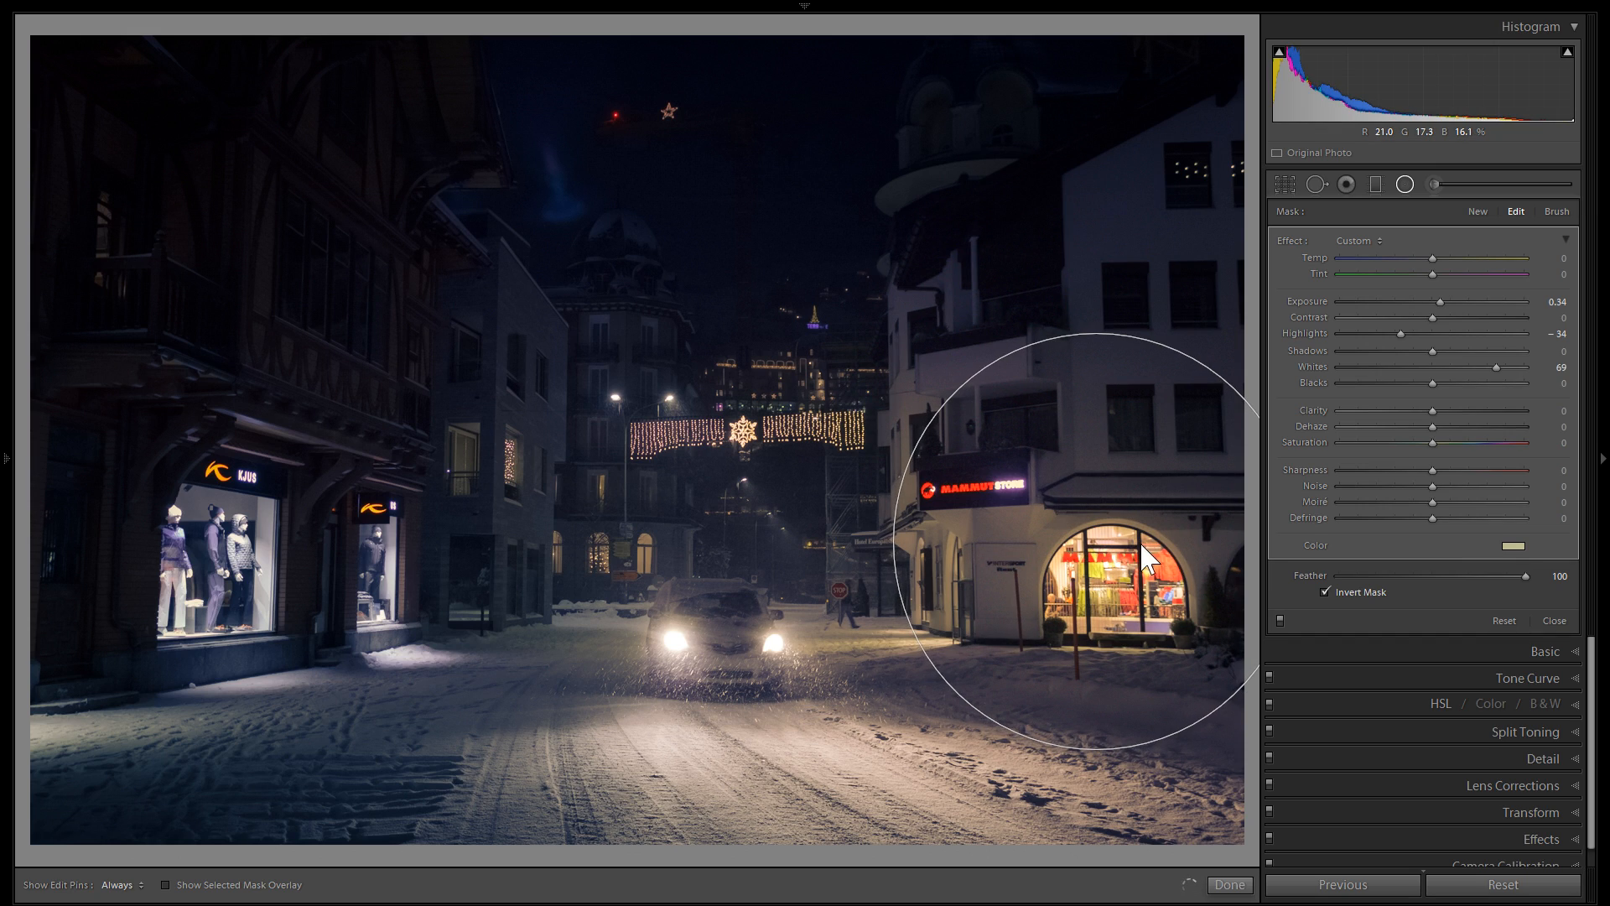
click(1509, 545)
click(1212, 603)
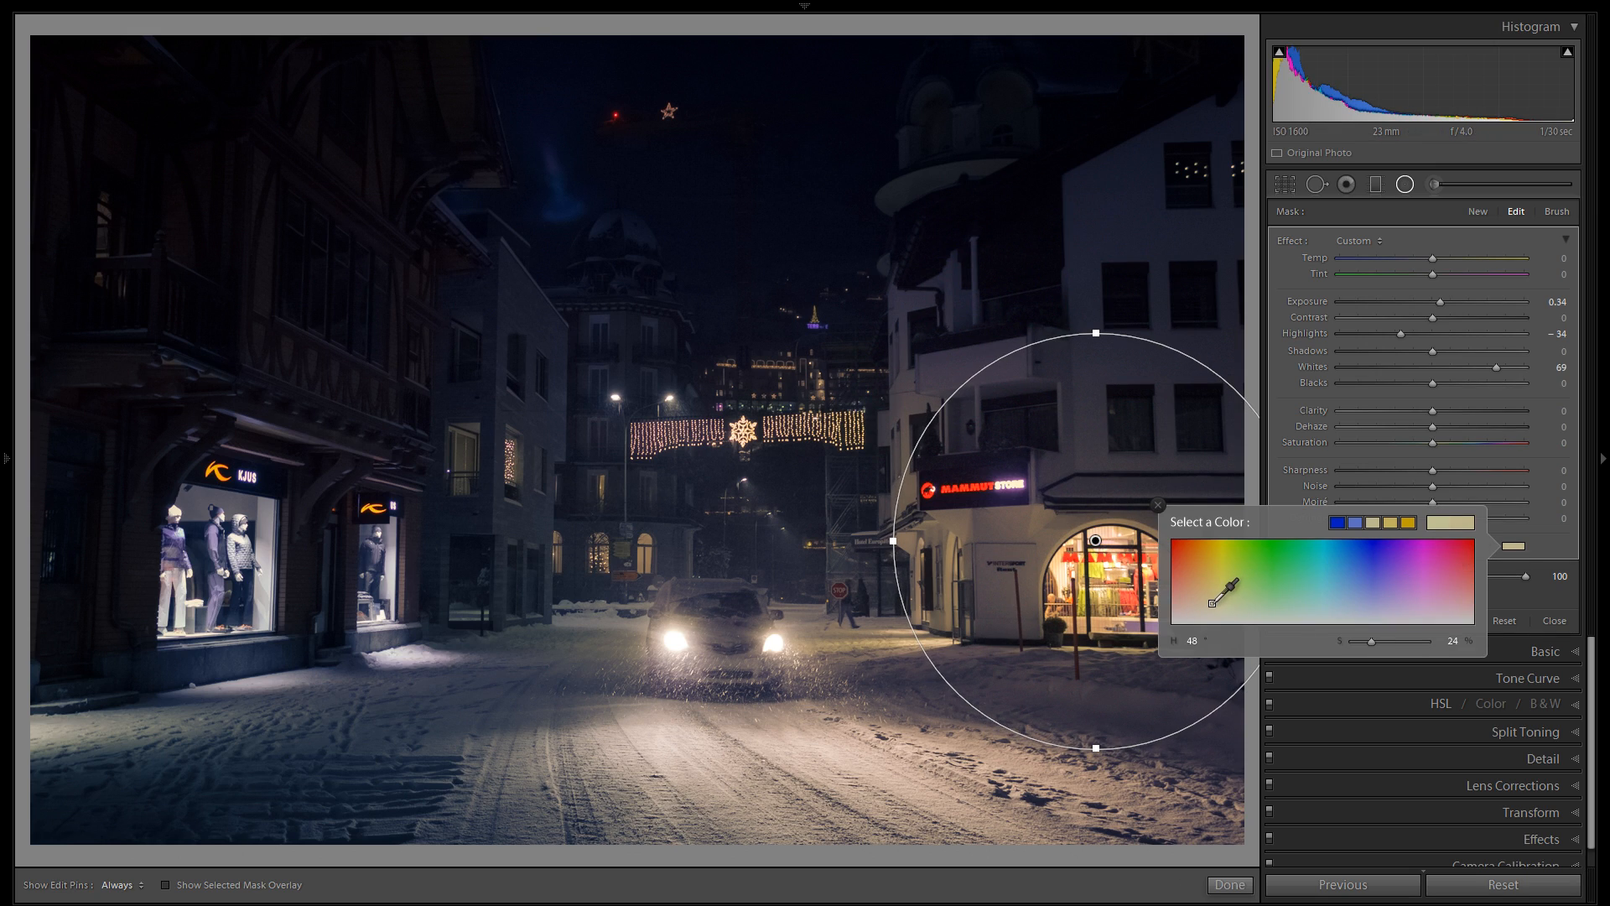
click(1158, 505)
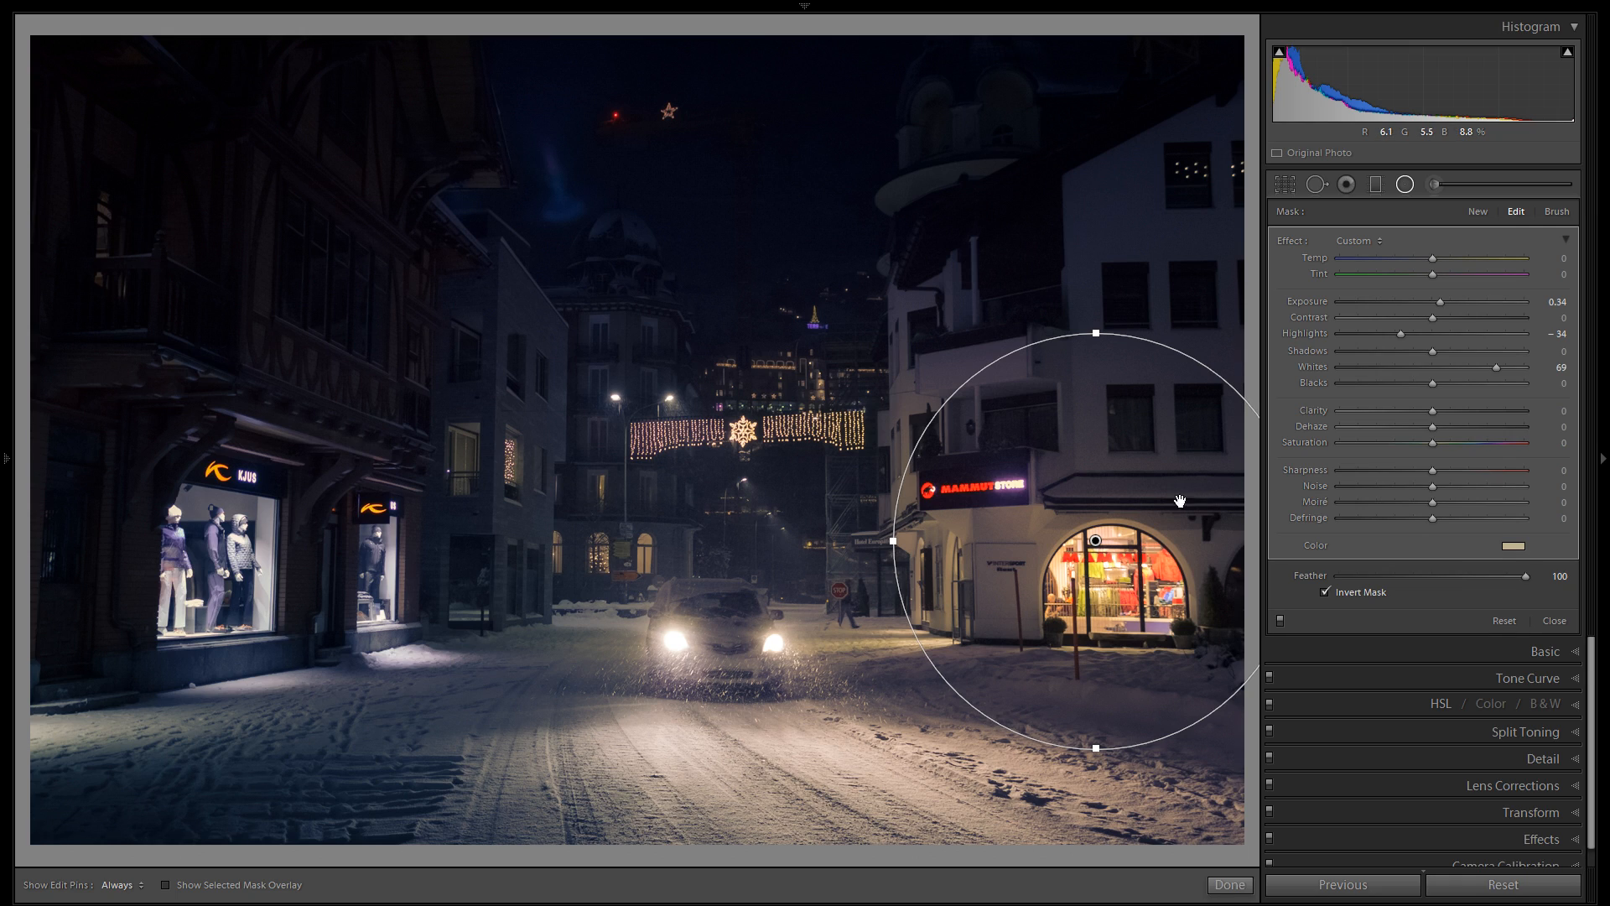
Enlarge the radial filter around the arched shop window, fine-tune its position and set its Contrast to 12.
drag(1156, 498, 1162, 510)
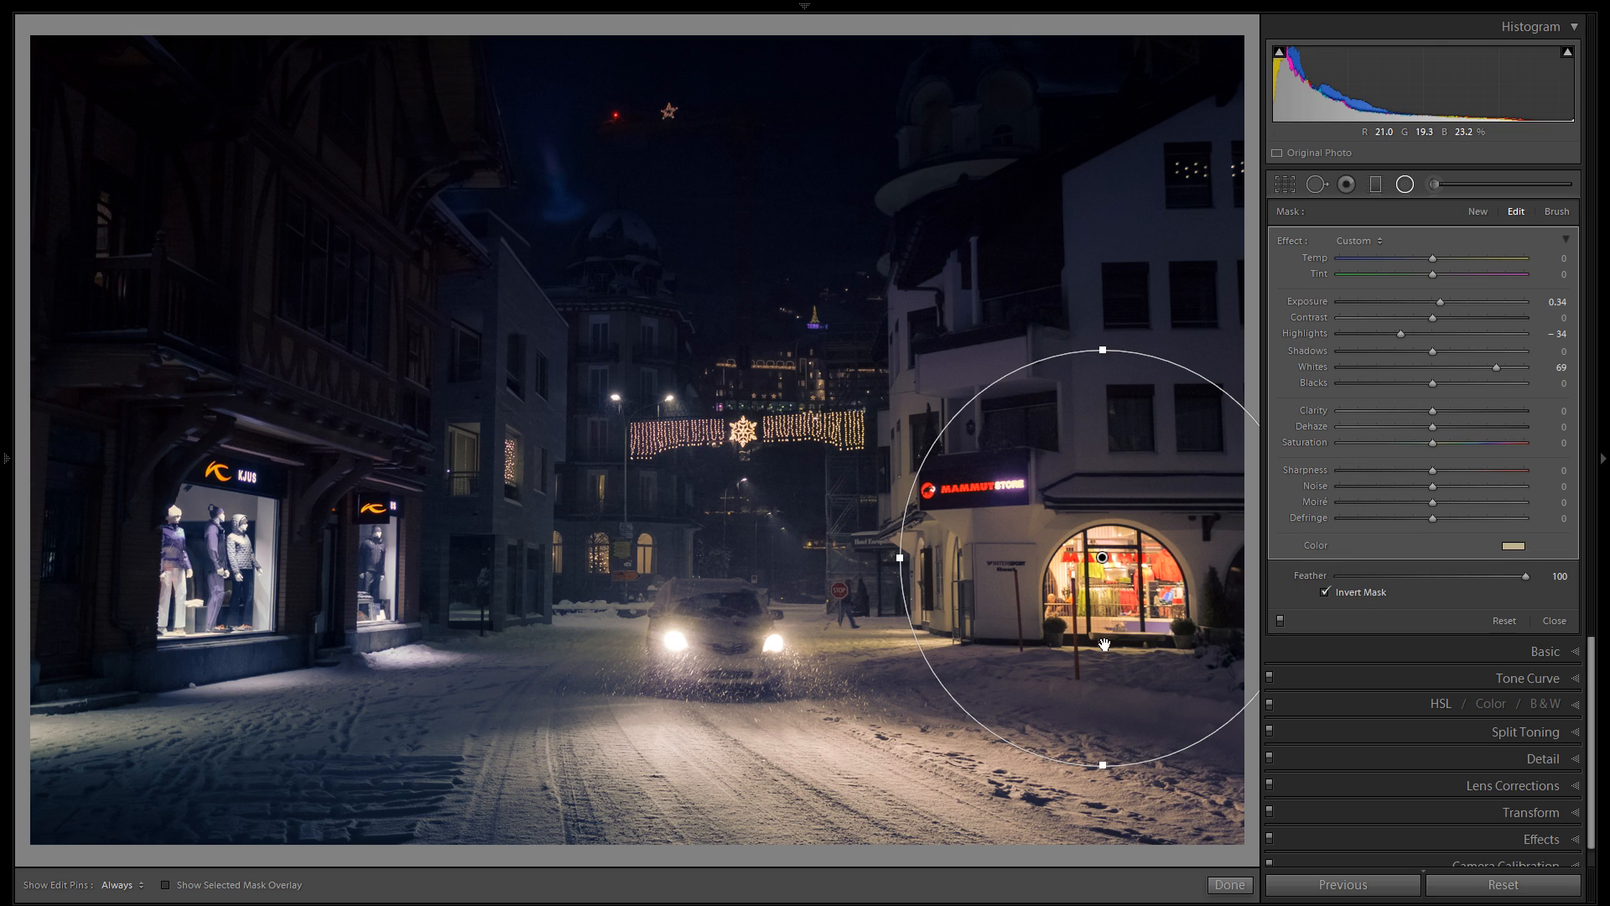
drag(1098, 348, 1109, 317)
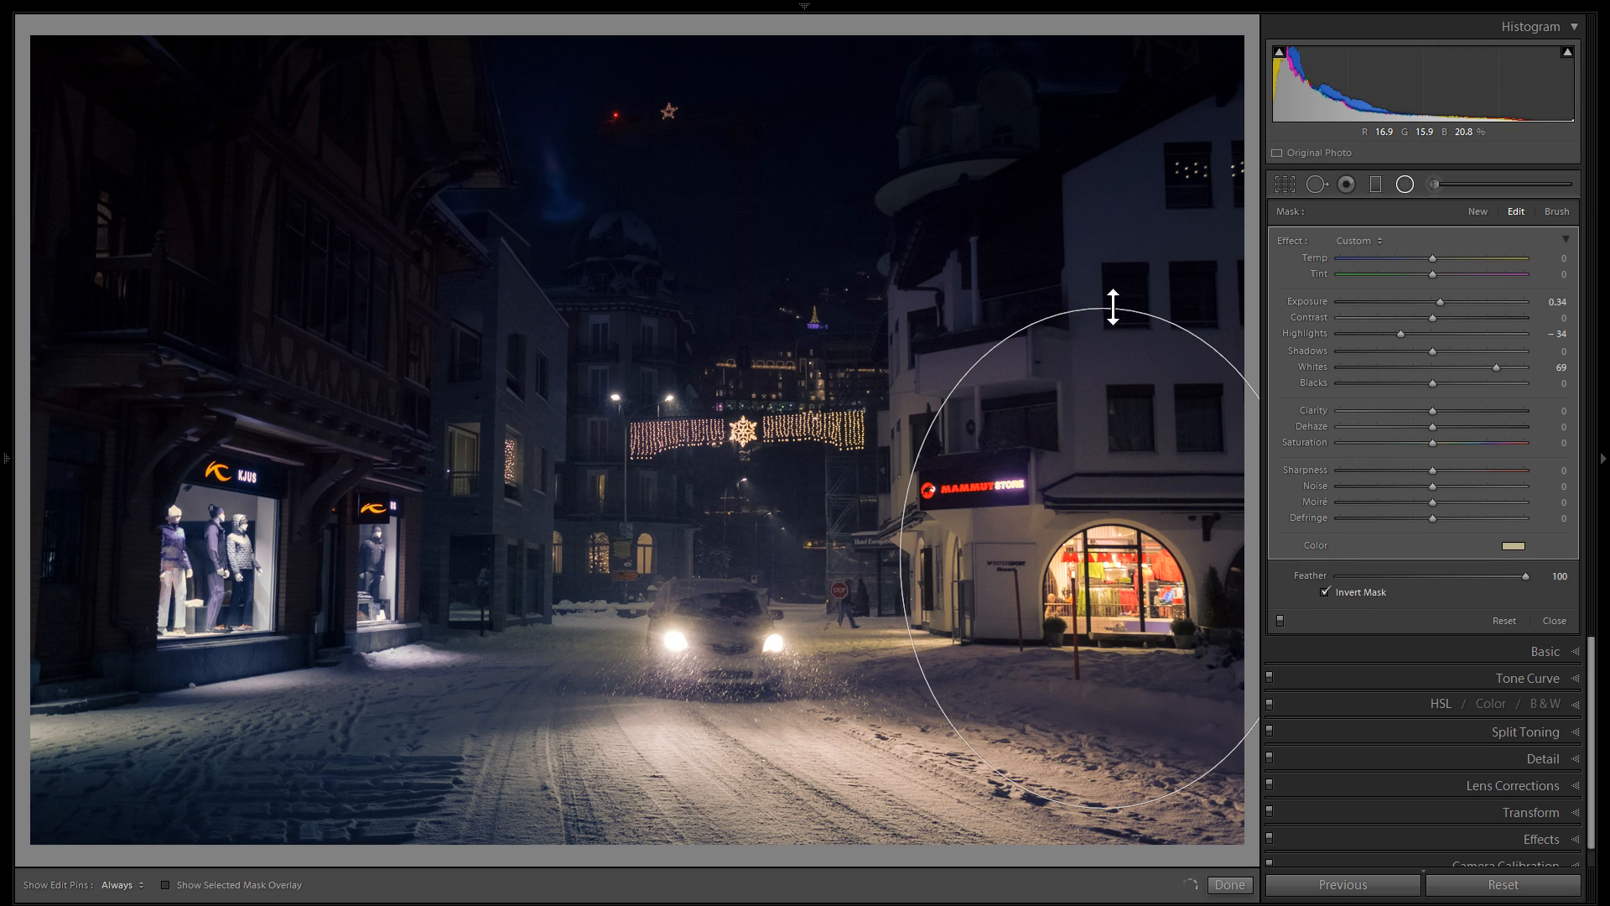
drag(900, 553, 858, 551)
drag(1075, 551, 1077, 535)
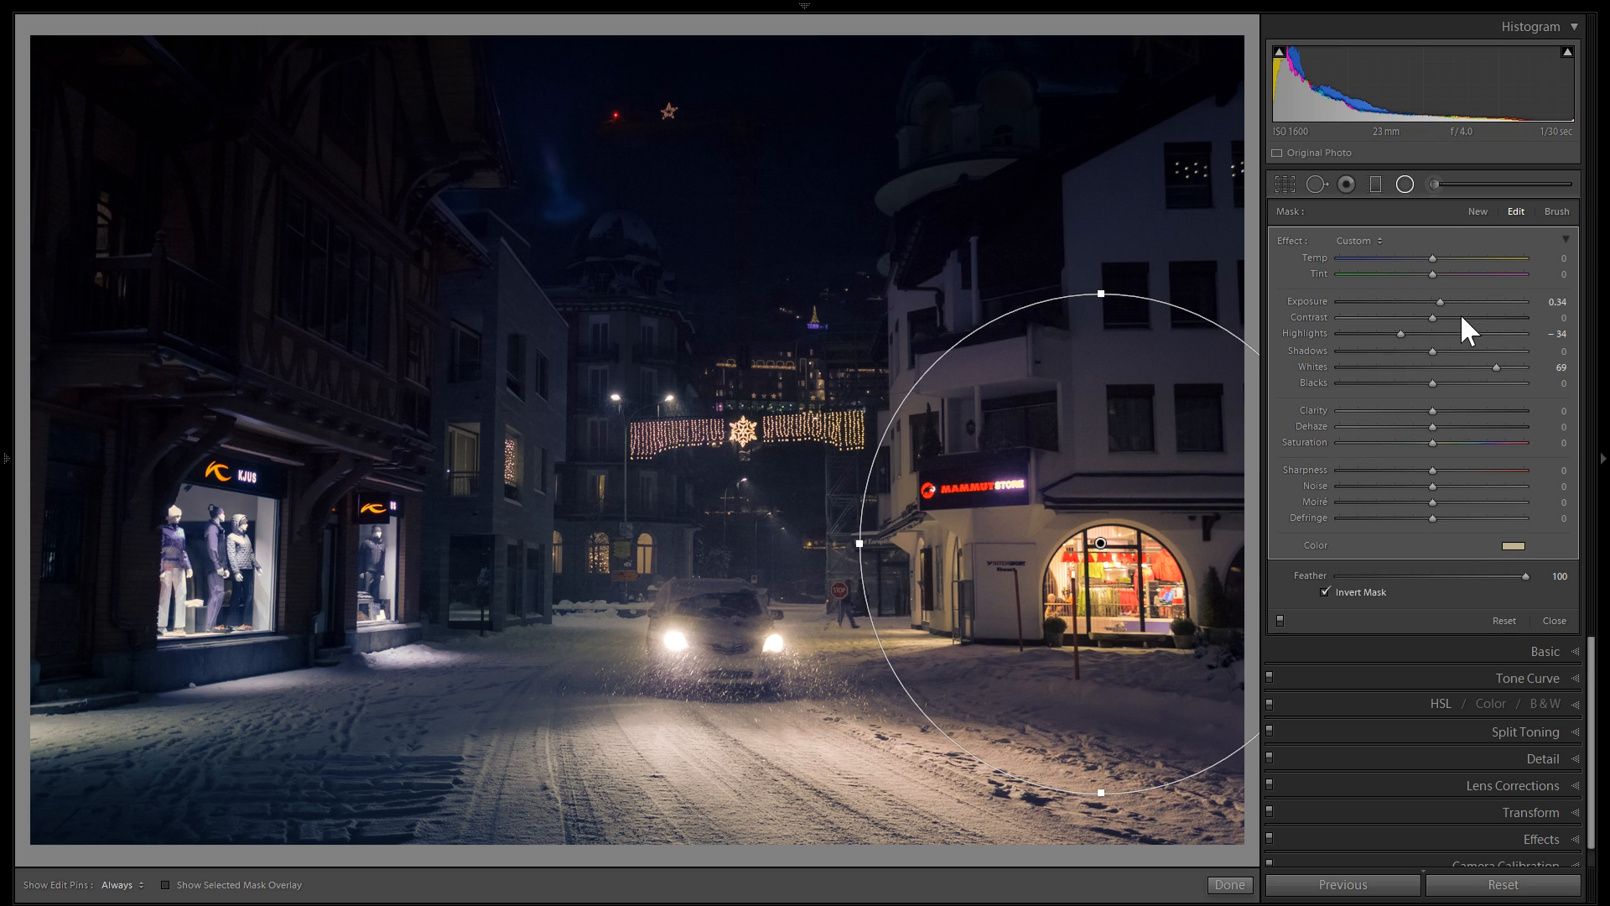
drag(1452, 317, 1447, 318)
Duplicate the shop window's radial filter and place the copy over the lit shopfronts on the left.
right_click(1115, 483)
click(1156, 499)
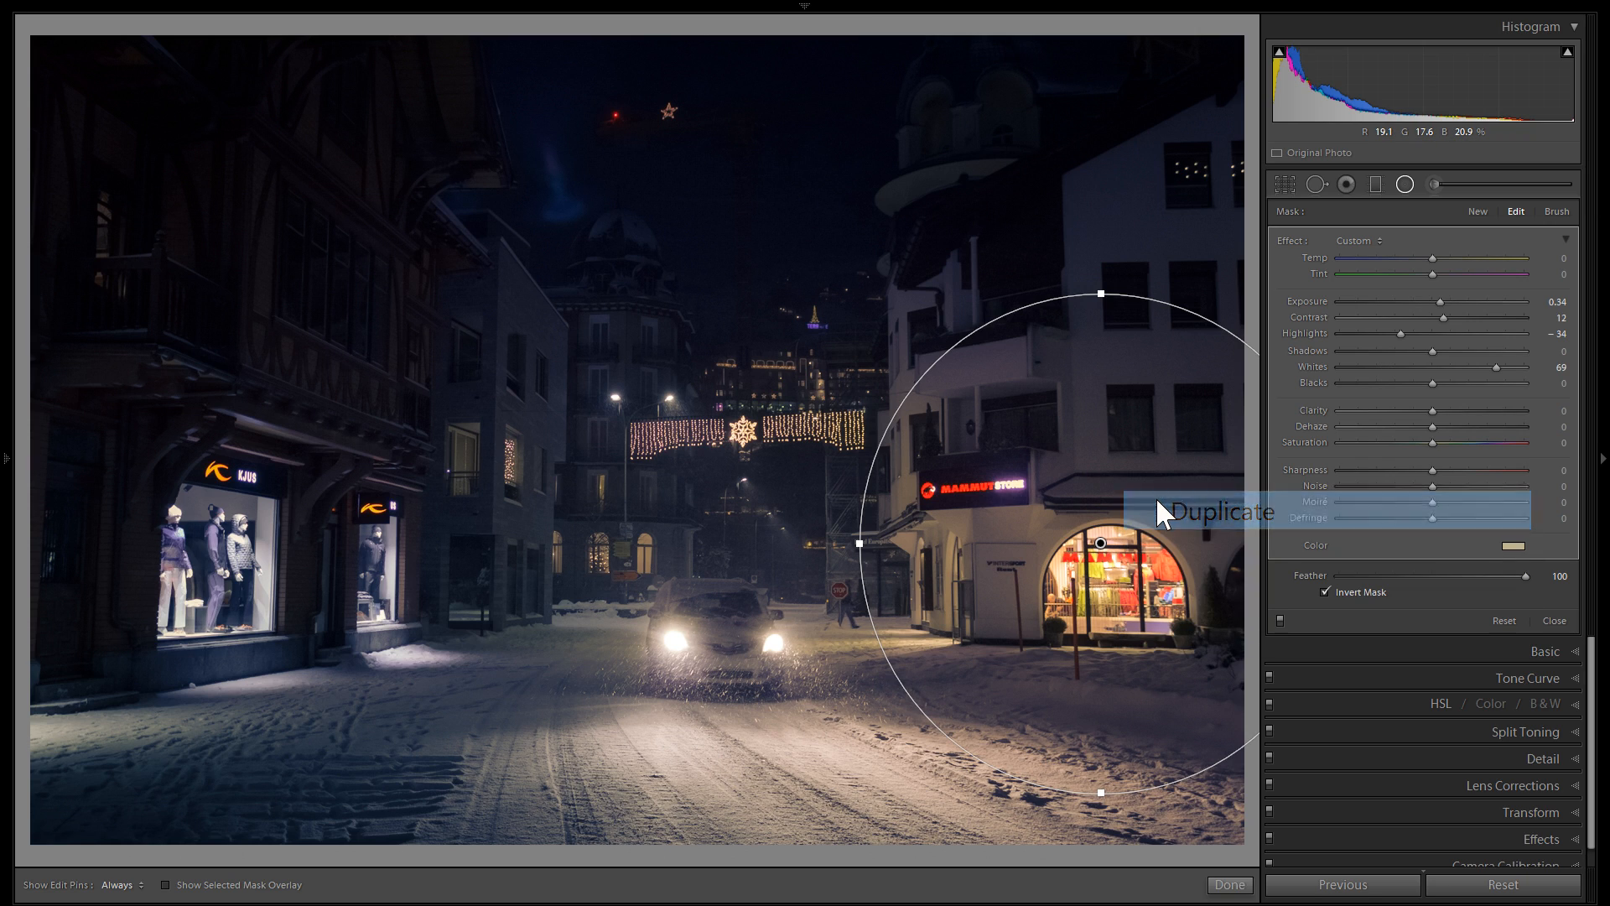
drag(930, 492, 552, 543)
drag(384, 525, 441, 523)
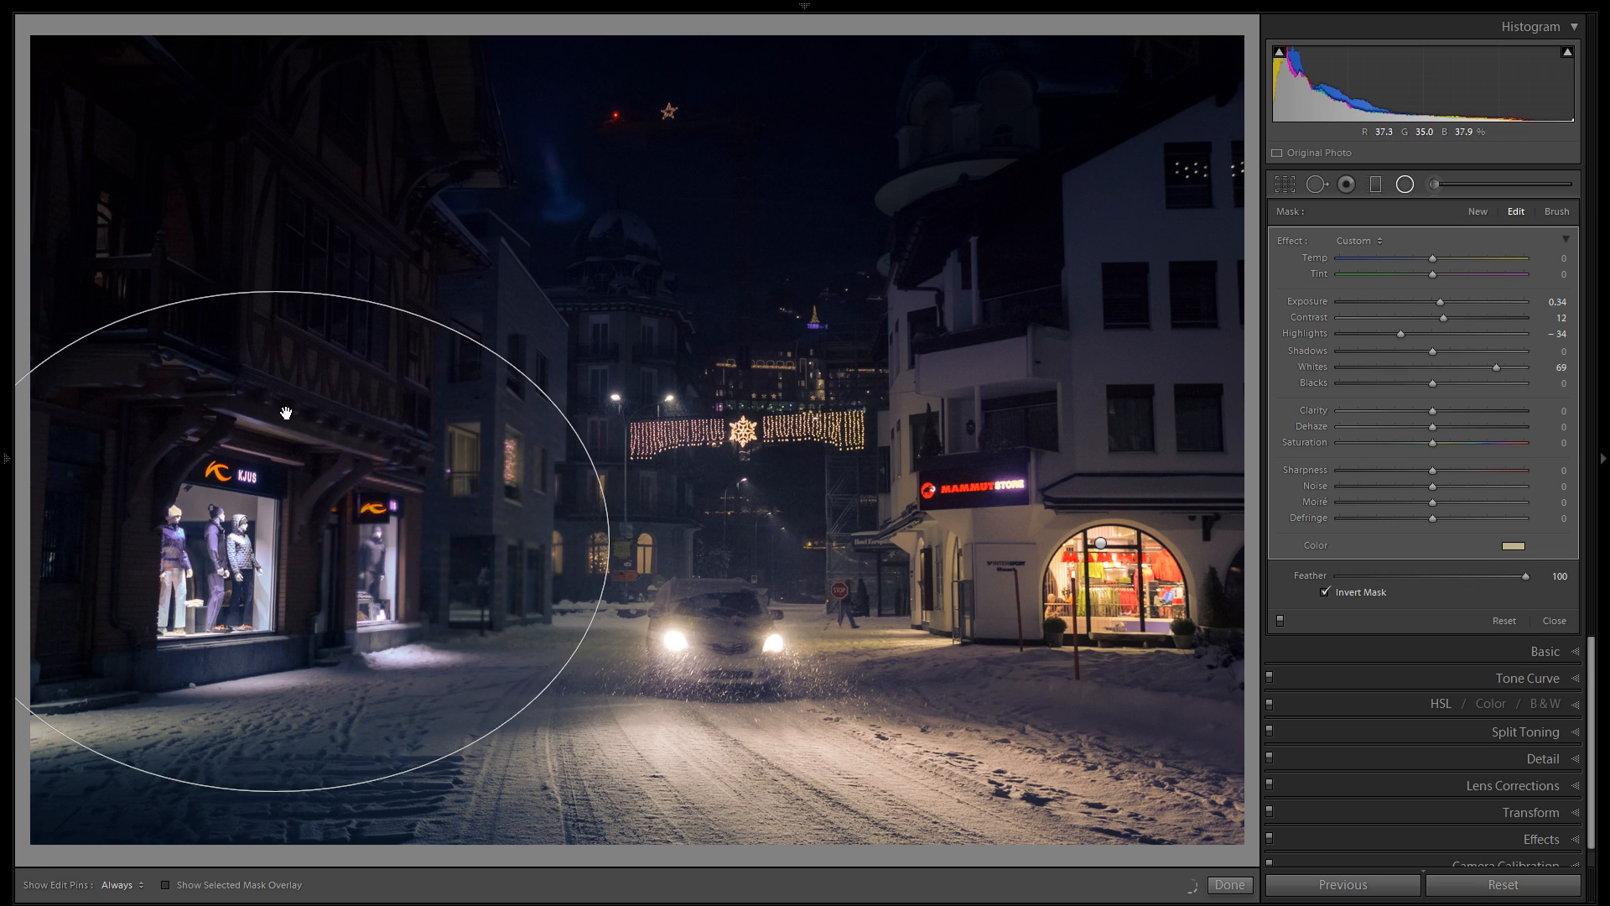
Duplicate the left shopfront filter, flatten and narrow the copy into a small ellipse, and place it around the car's headlights.
right_click(431, 550)
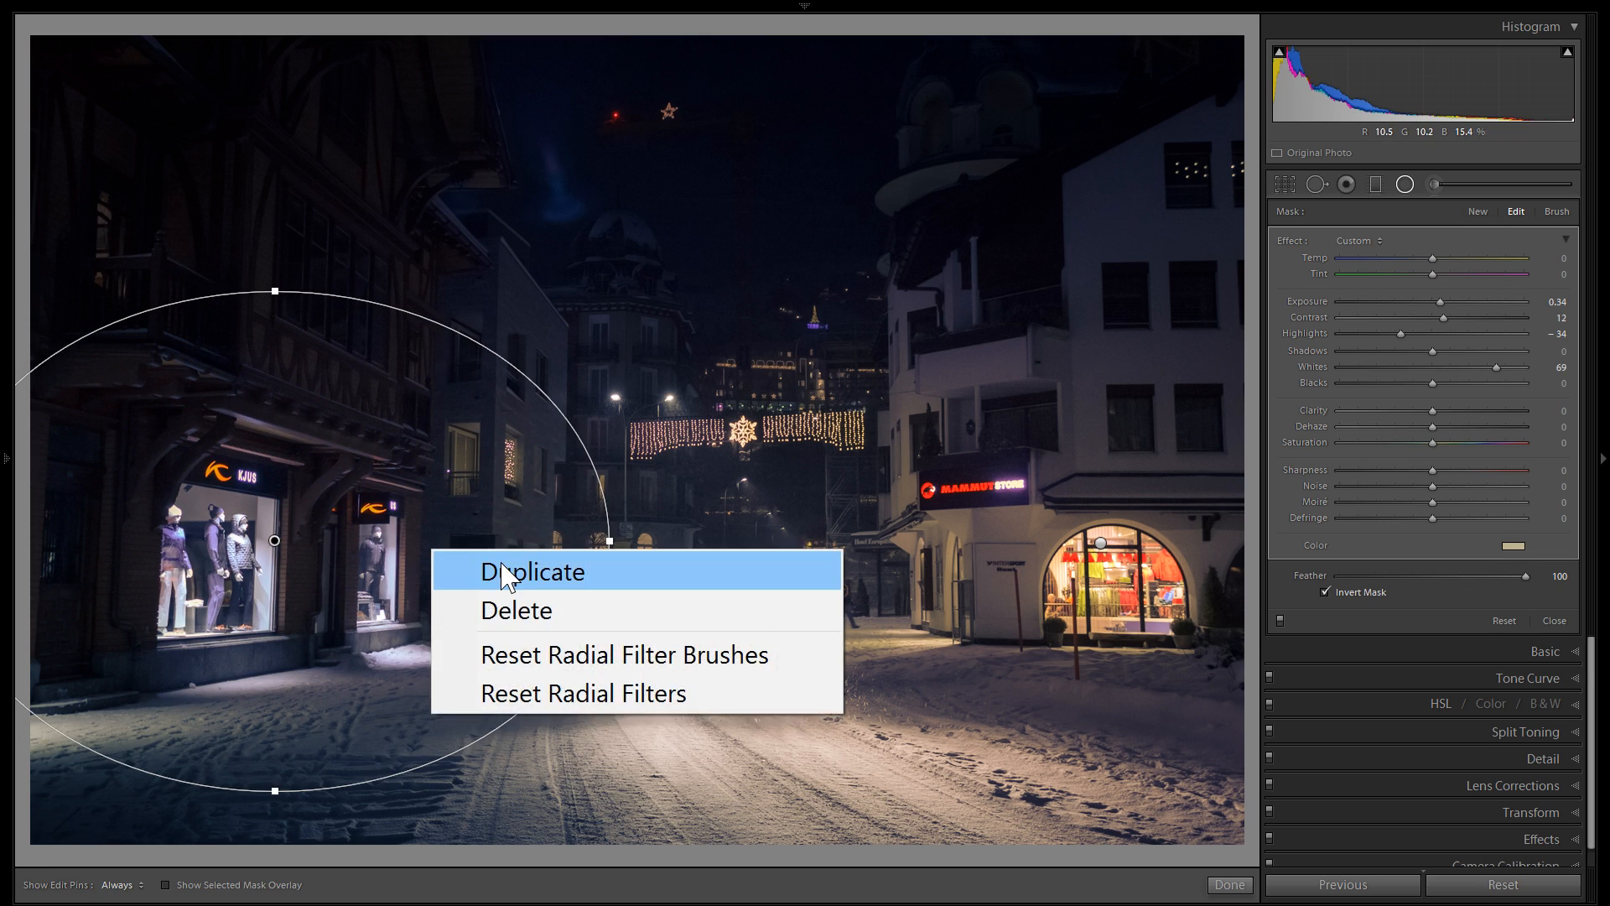
click(508, 572)
drag(409, 525, 653, 436)
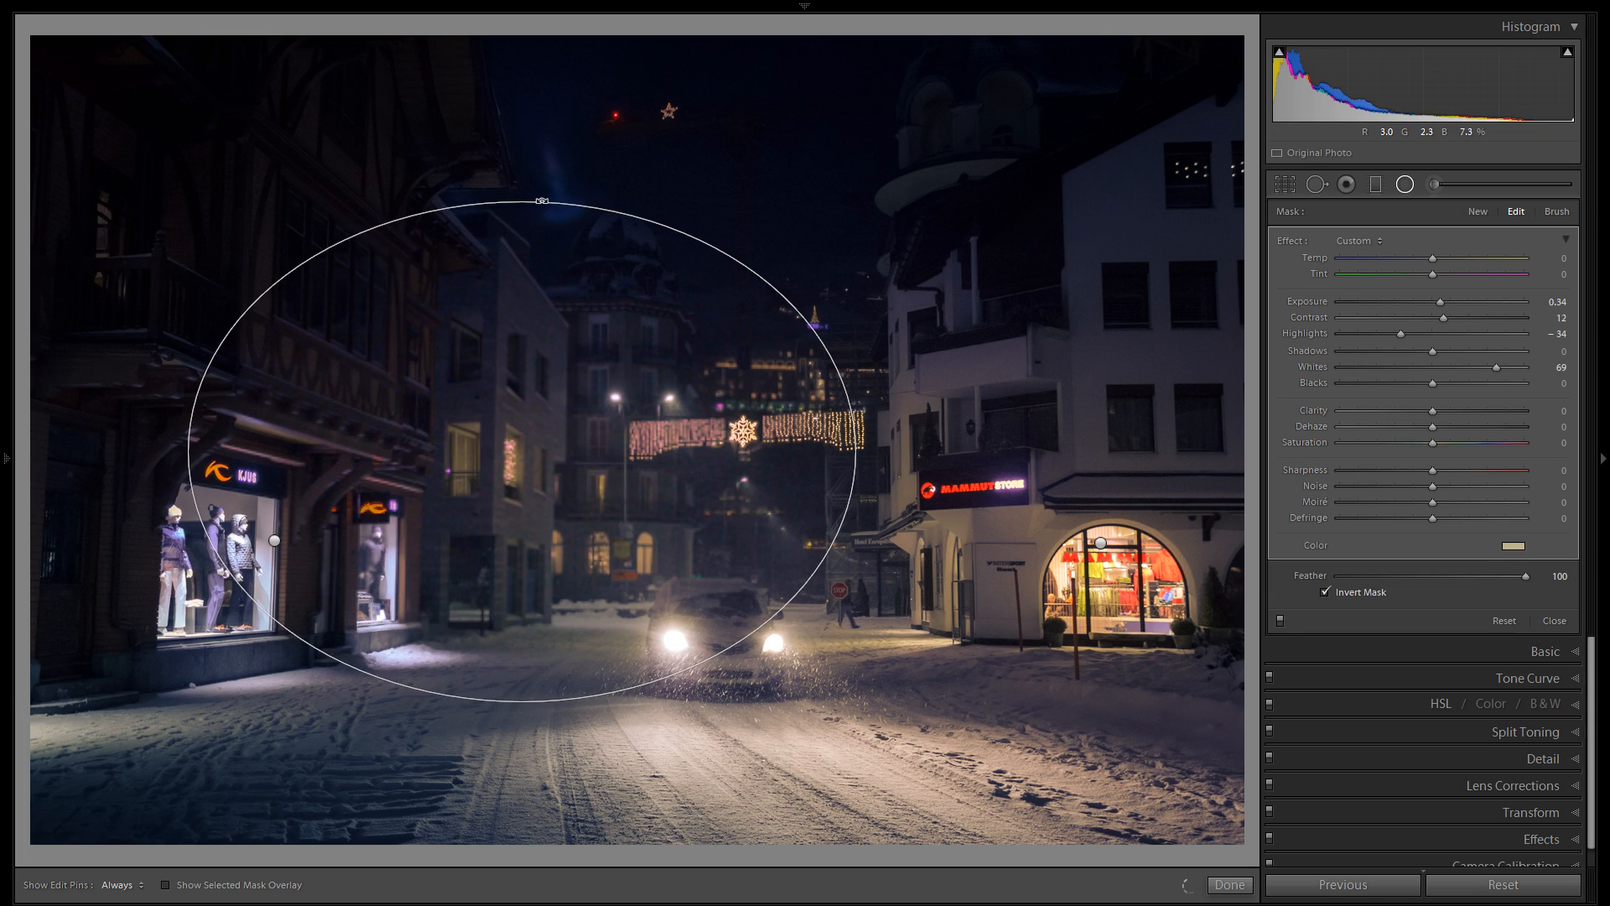
drag(530, 200, 520, 361)
drag(554, 448, 756, 649)
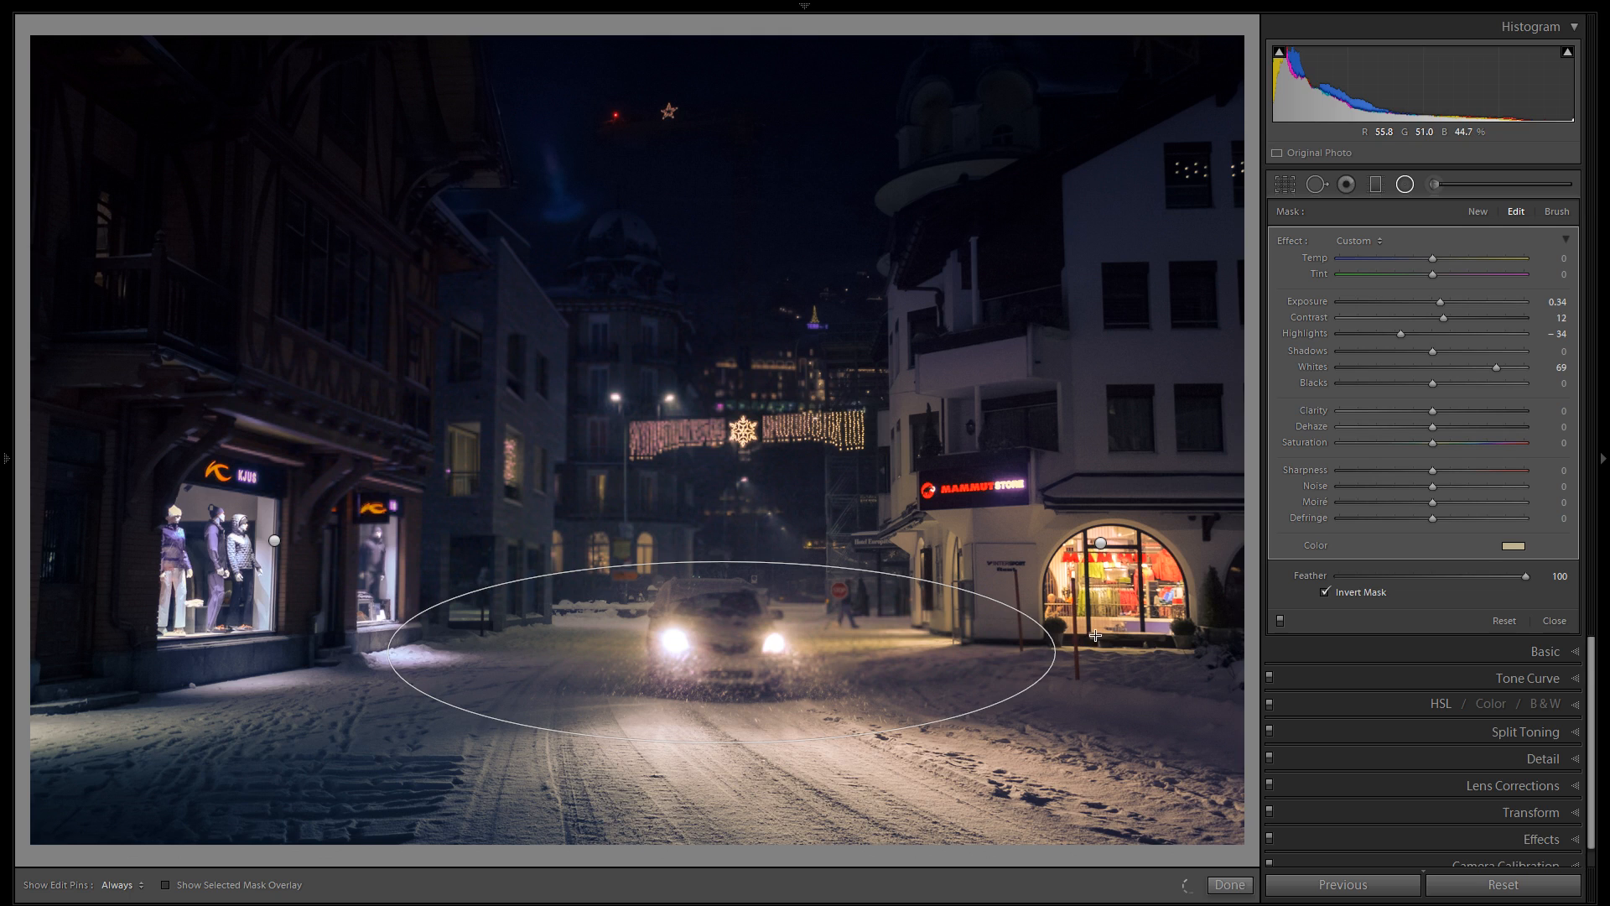
drag(1055, 648, 895, 652)
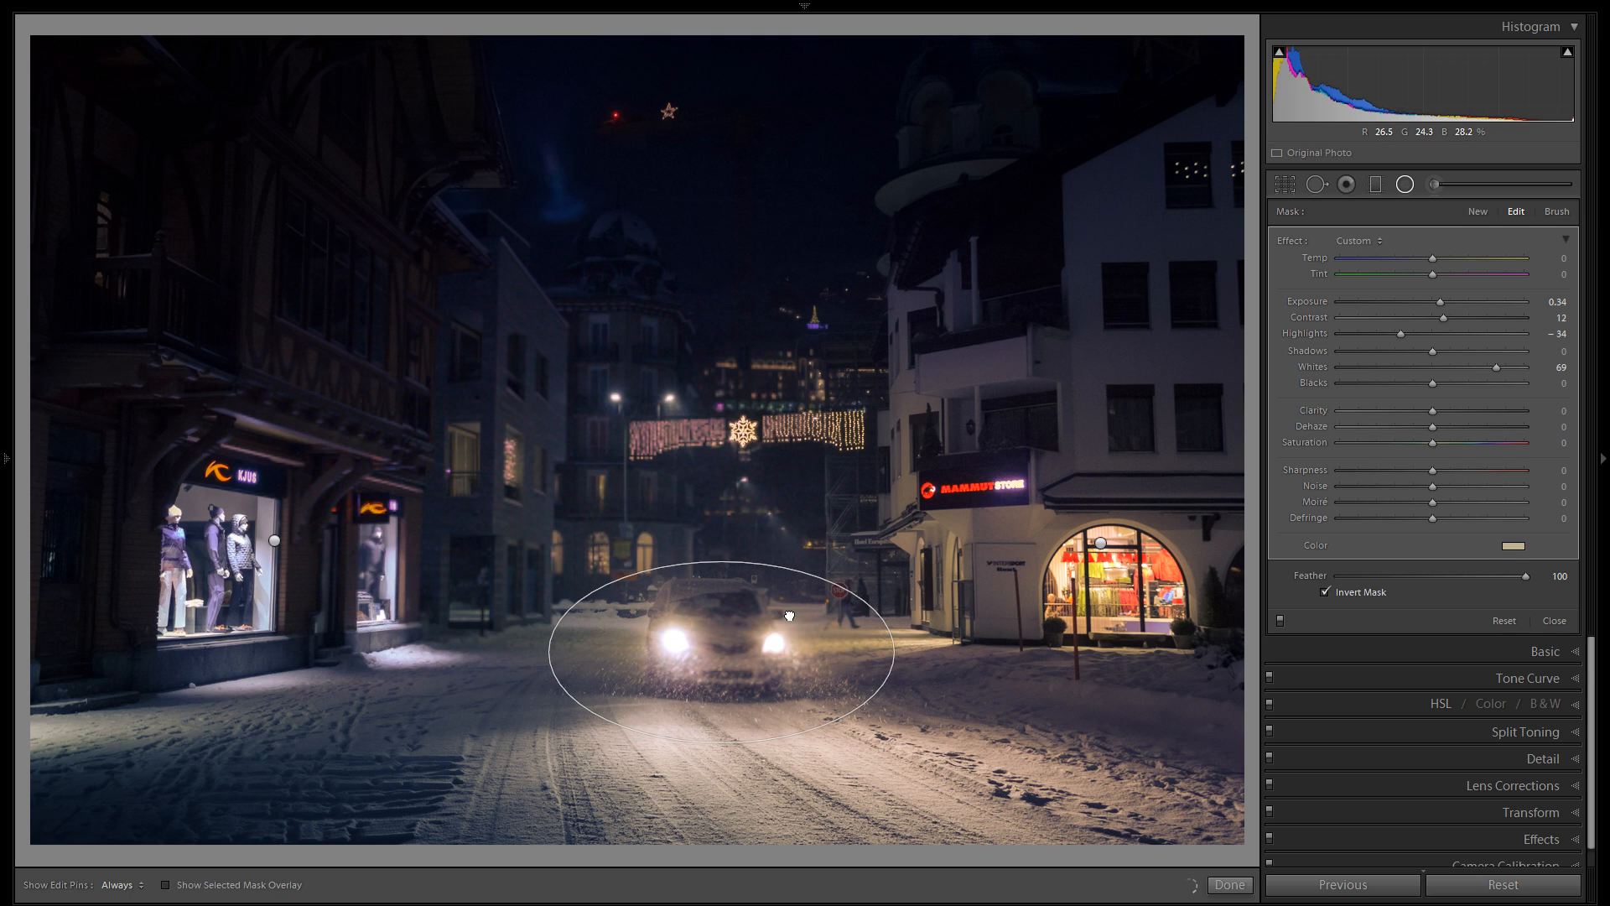
Duplicate the car headlights' radial filter and place the copy over the lit windows of the grey building.
right_click(788, 626)
key(Escape)
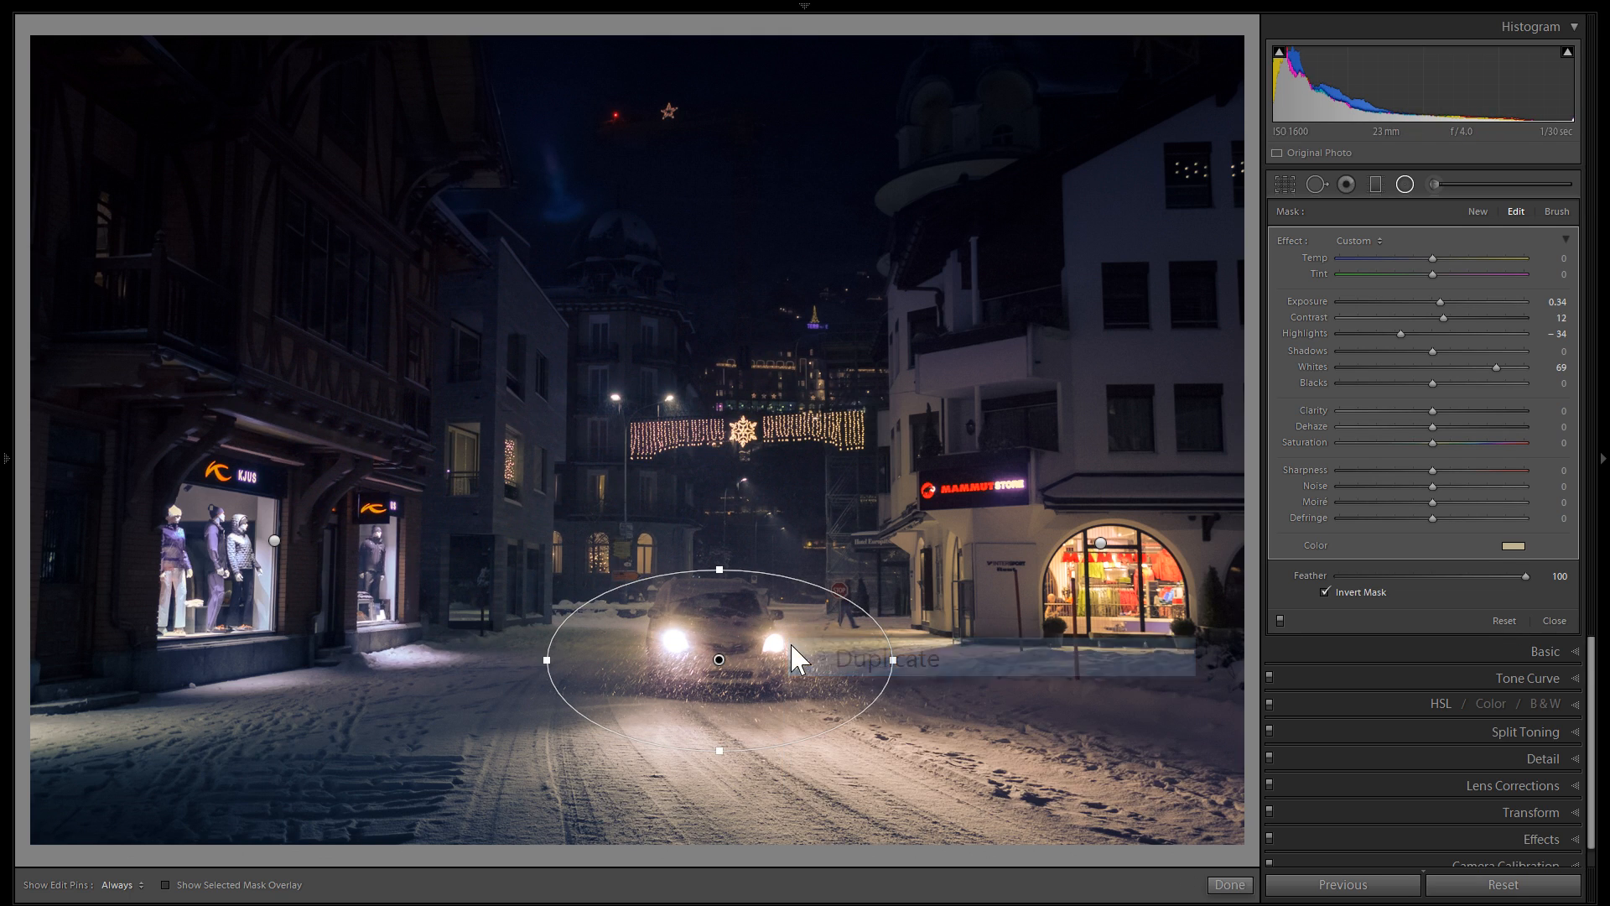
drag(612, 530, 508, 453)
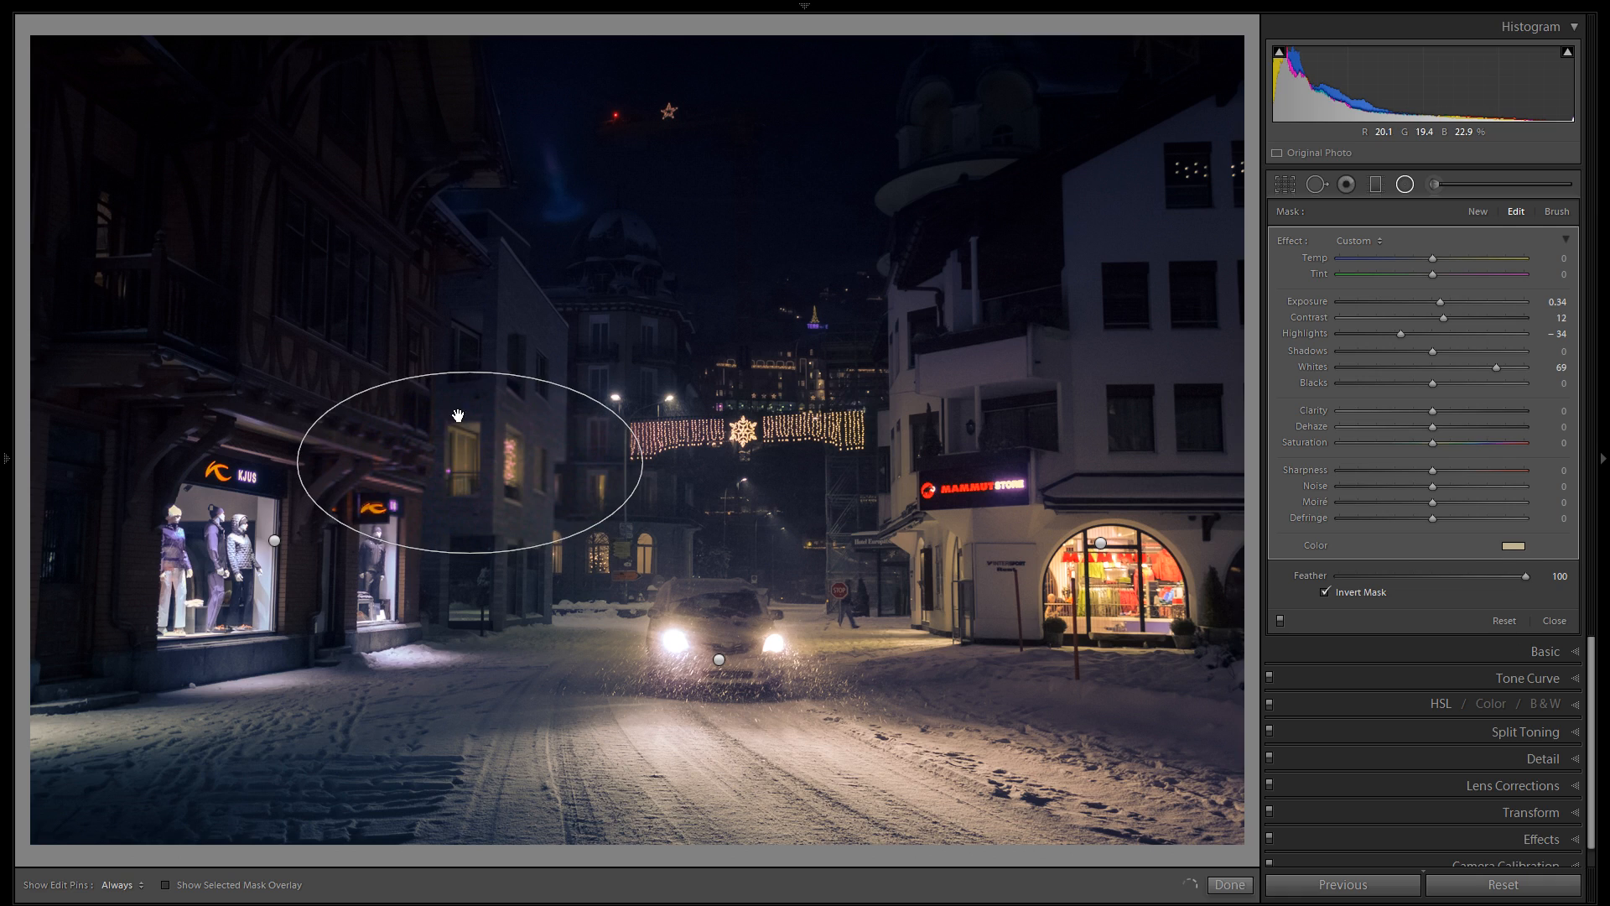
drag(472, 373, 471, 369)
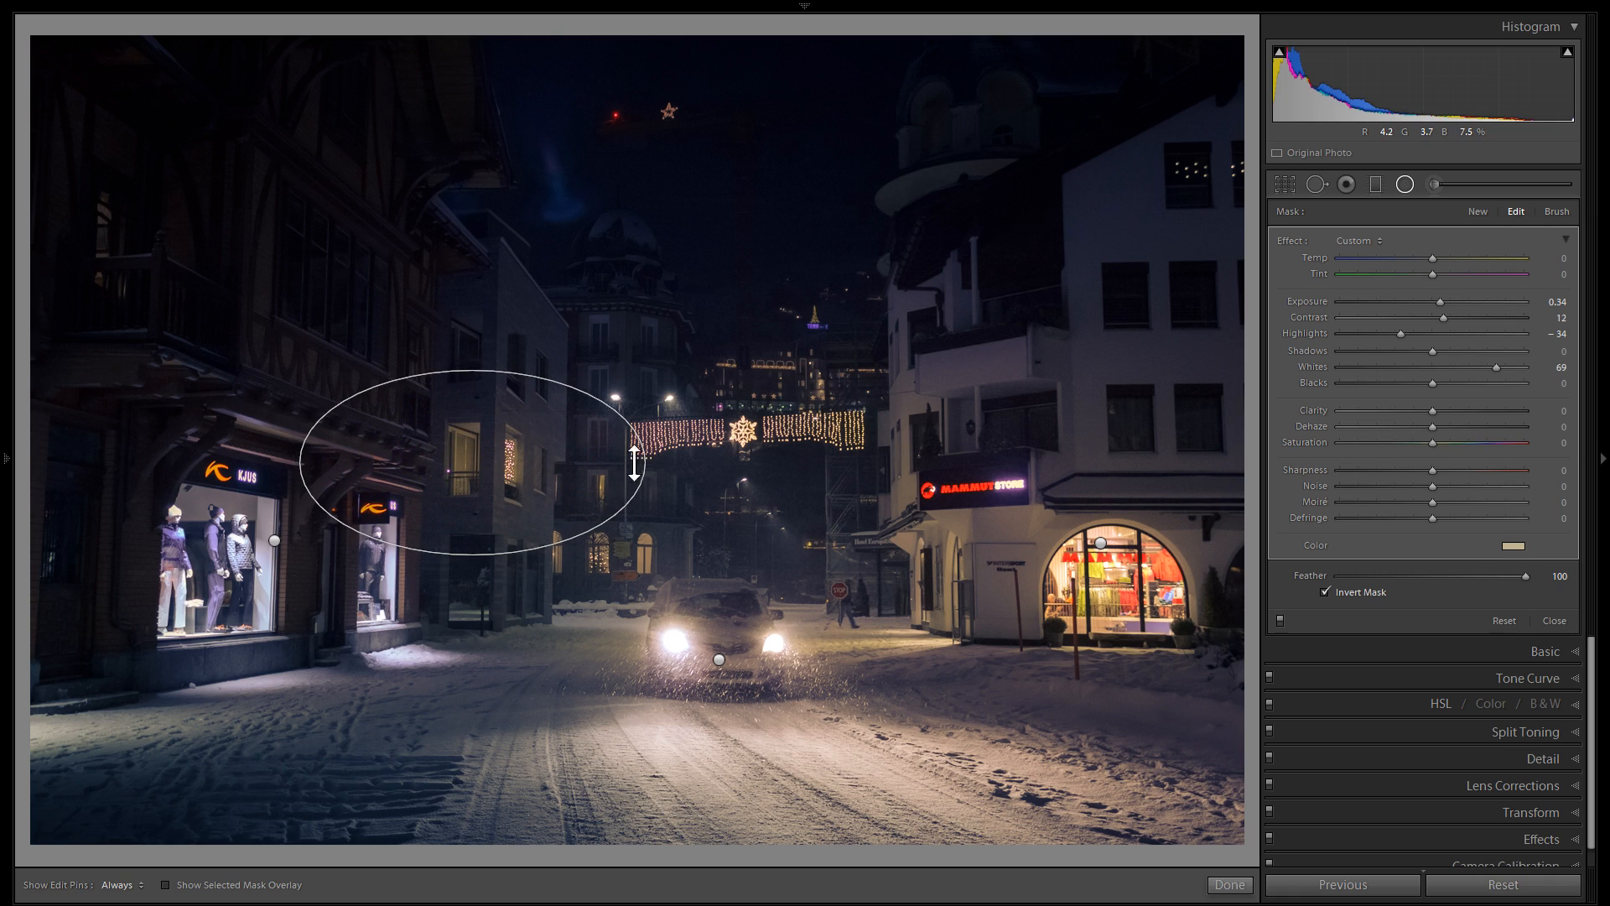
Place another copy of the radial filter over the hanging Christmas lights and widen it to span the string.
drag(645, 461, 898, 438)
right_click(535, 453)
click(582, 471)
Duplicate the Christmas lights' filter and place narrowed copies over the background building's arched windows and the lit window above them.
drag(665, 436, 666, 543)
right_click(717, 431)
click(766, 495)
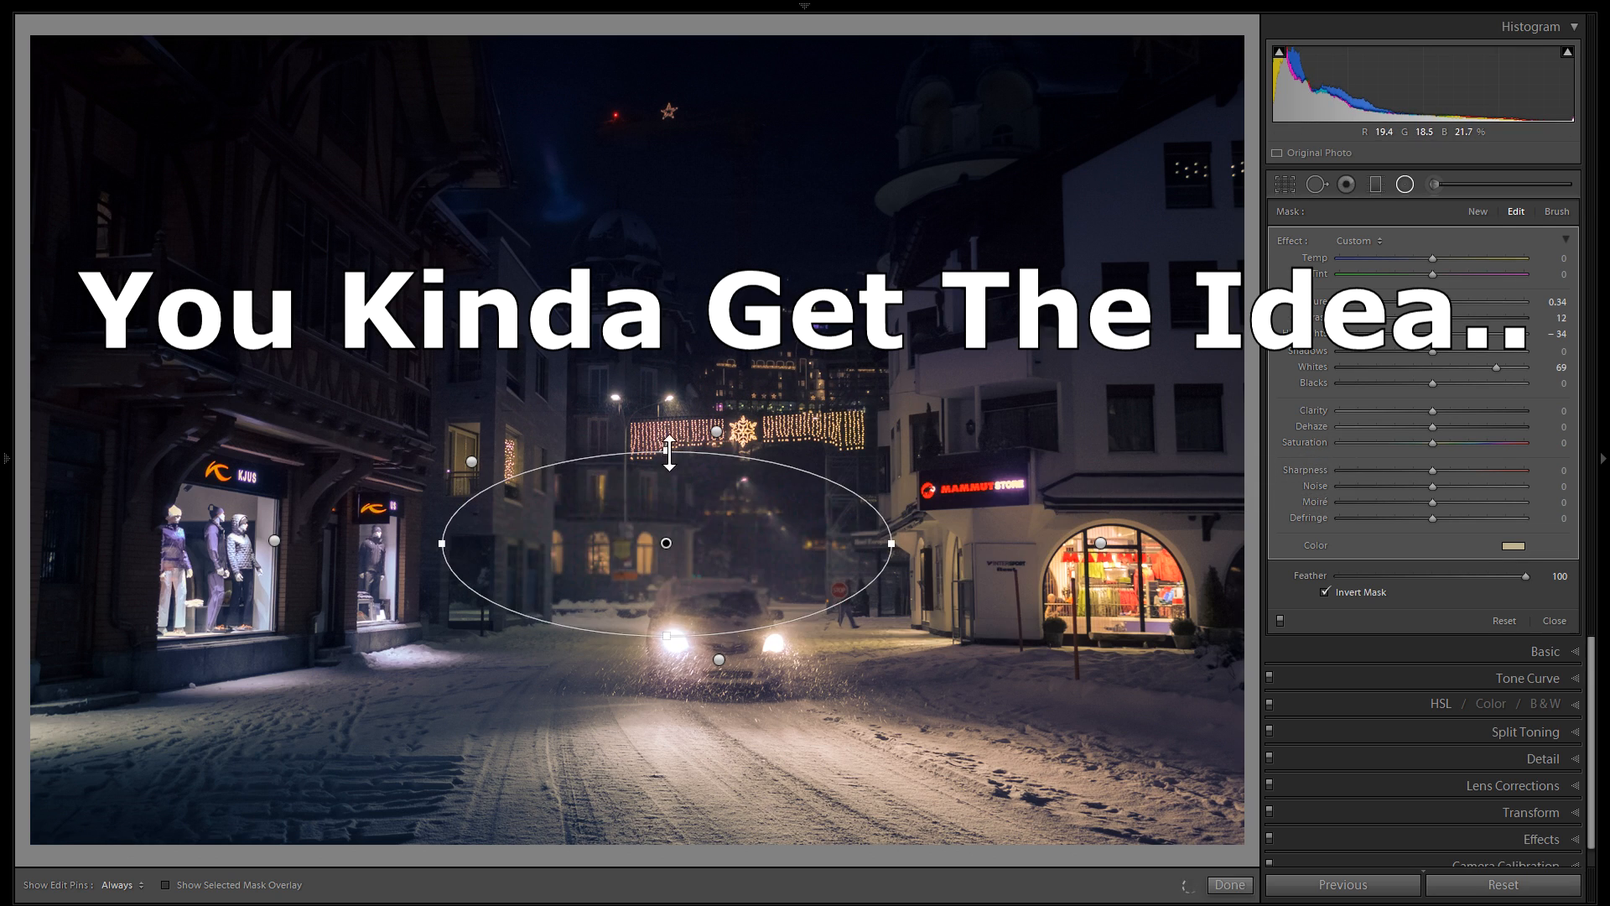
drag(892, 543, 814, 543)
key(z)
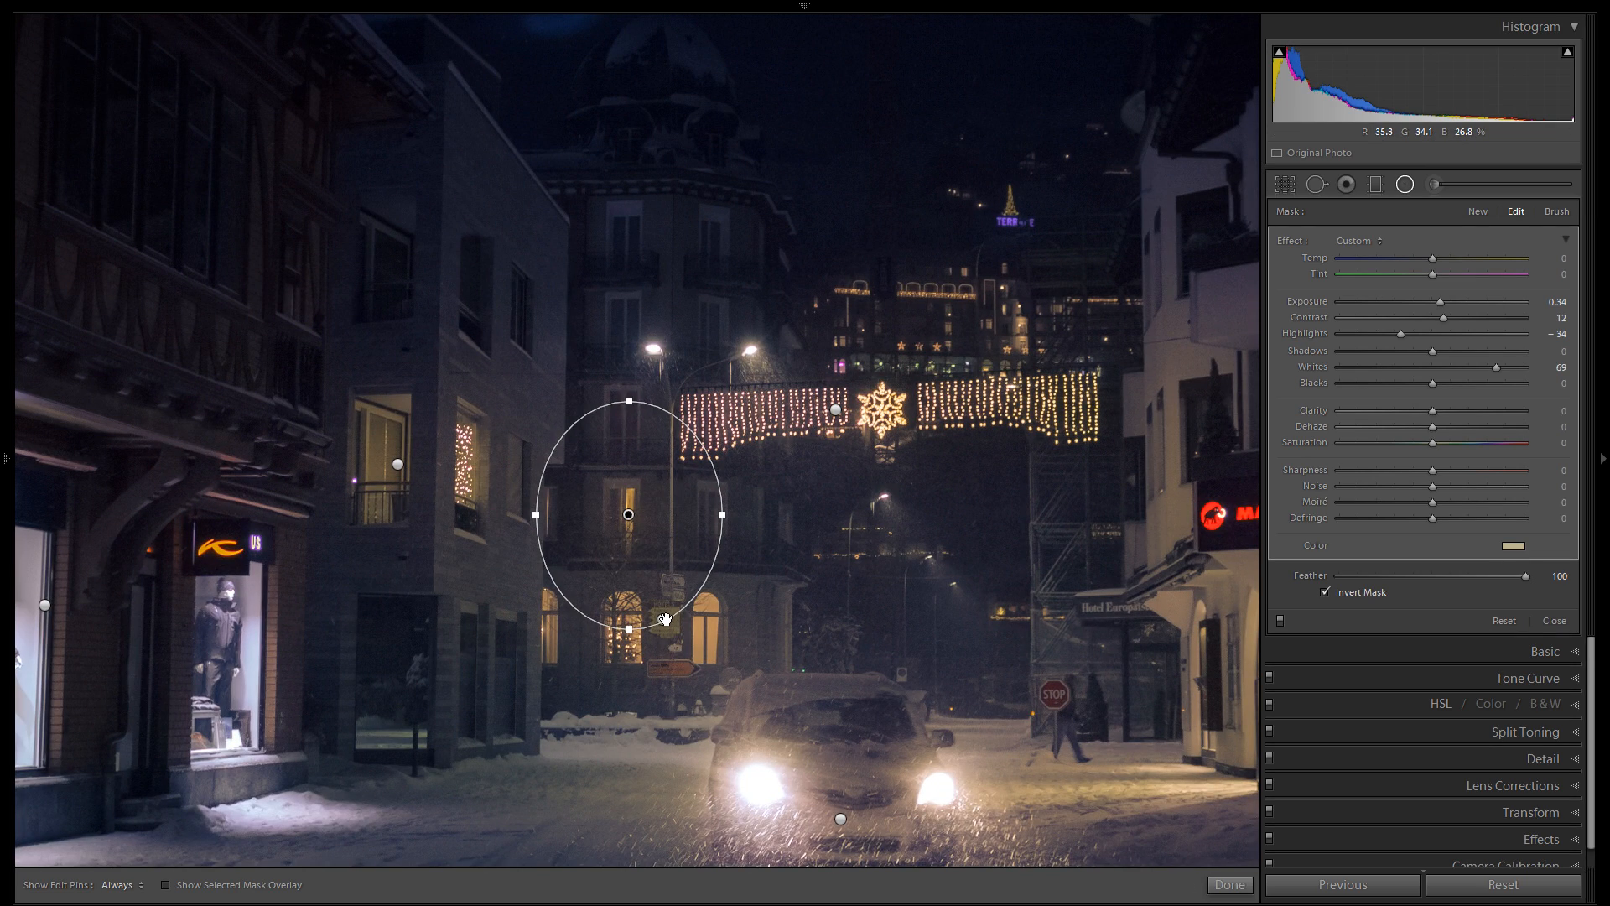
click(664, 619)
click(628, 514)
Duplicate the narrowed filter twice, placing one copy over the street lamps below the Christmas lights and one over the distant lit building.
right_click(652, 509)
click(691, 524)
drag(672, 514, 933, 525)
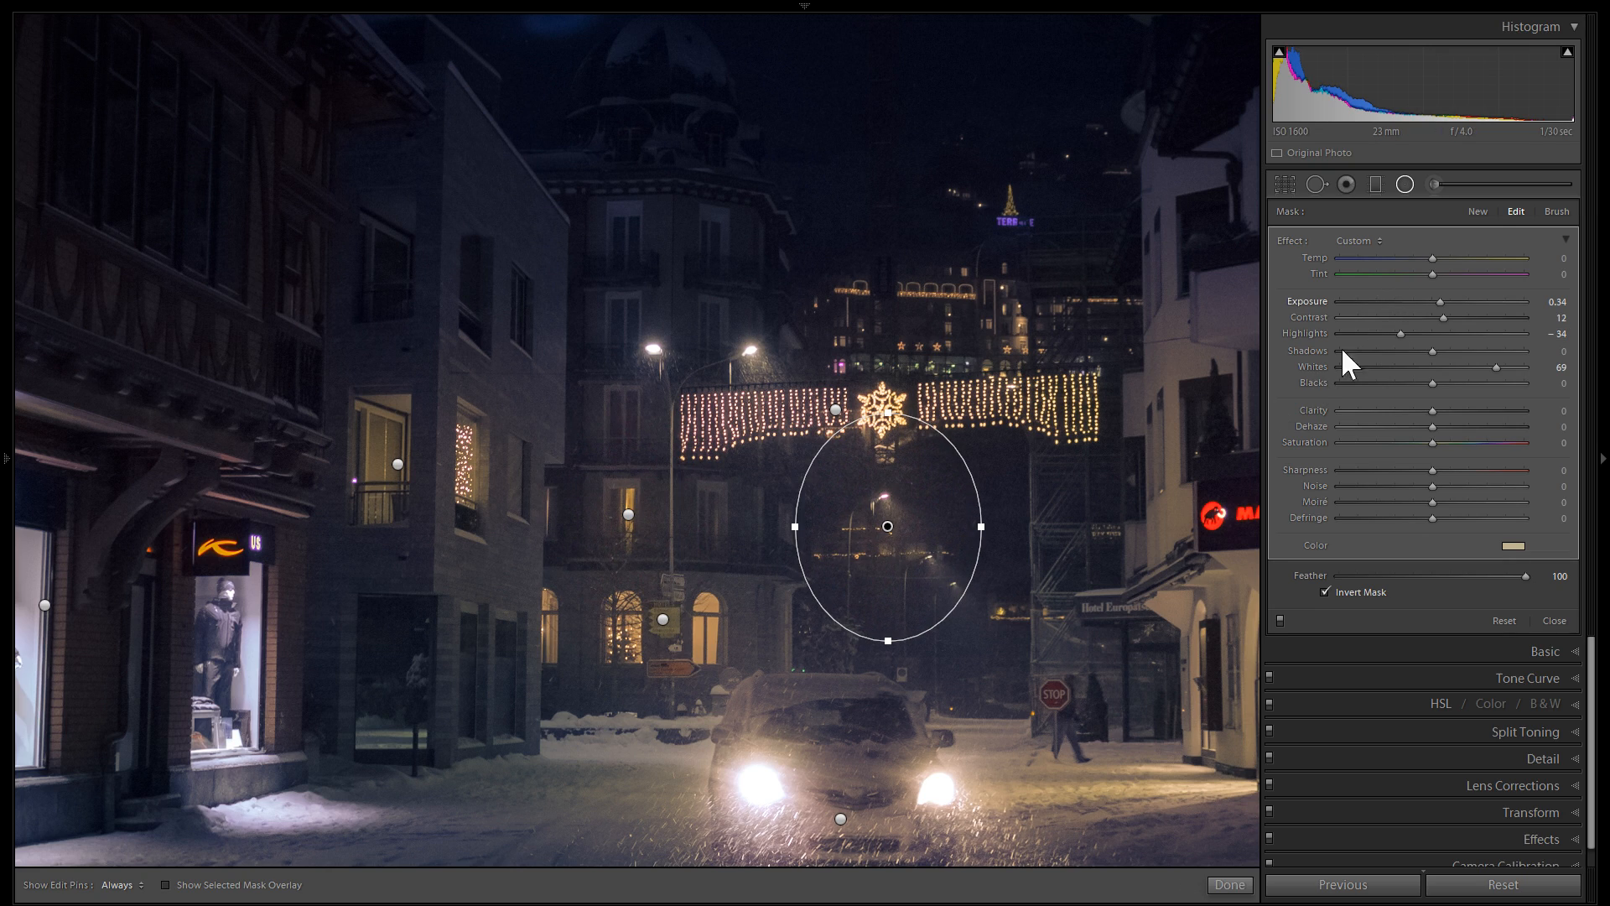
right_click(920, 513)
click(956, 539)
drag(897, 526, 947, 308)
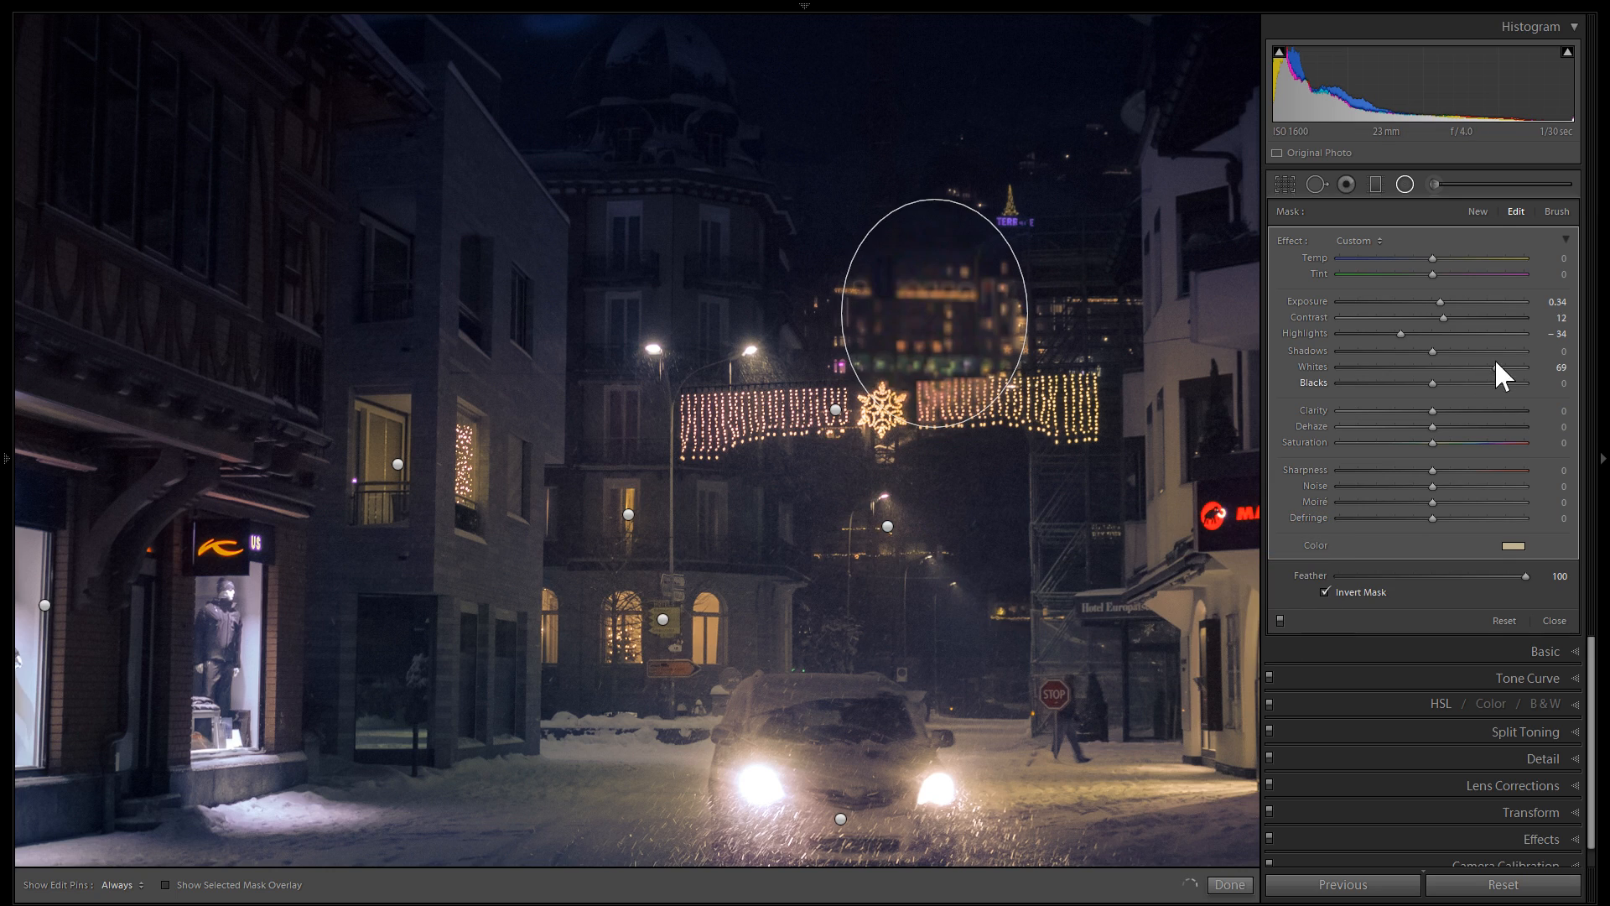
Try an Exposure of 1.58 and a tint of hue 45 and saturation 66 on the distant building's filter.
click(1468, 301)
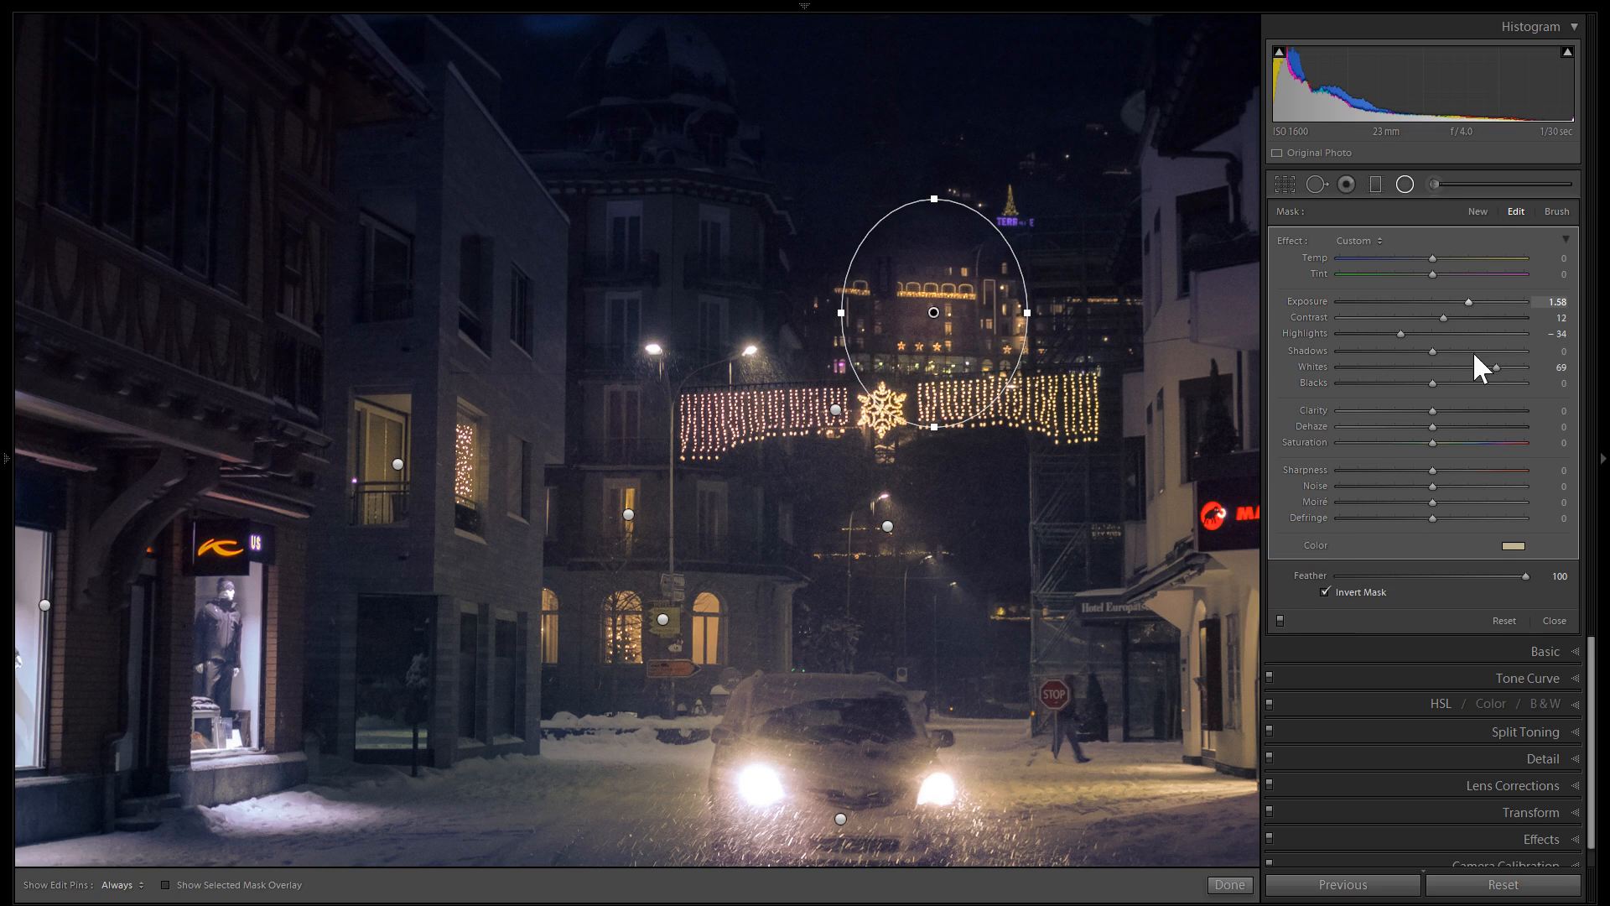
click(1513, 545)
click(1209, 567)
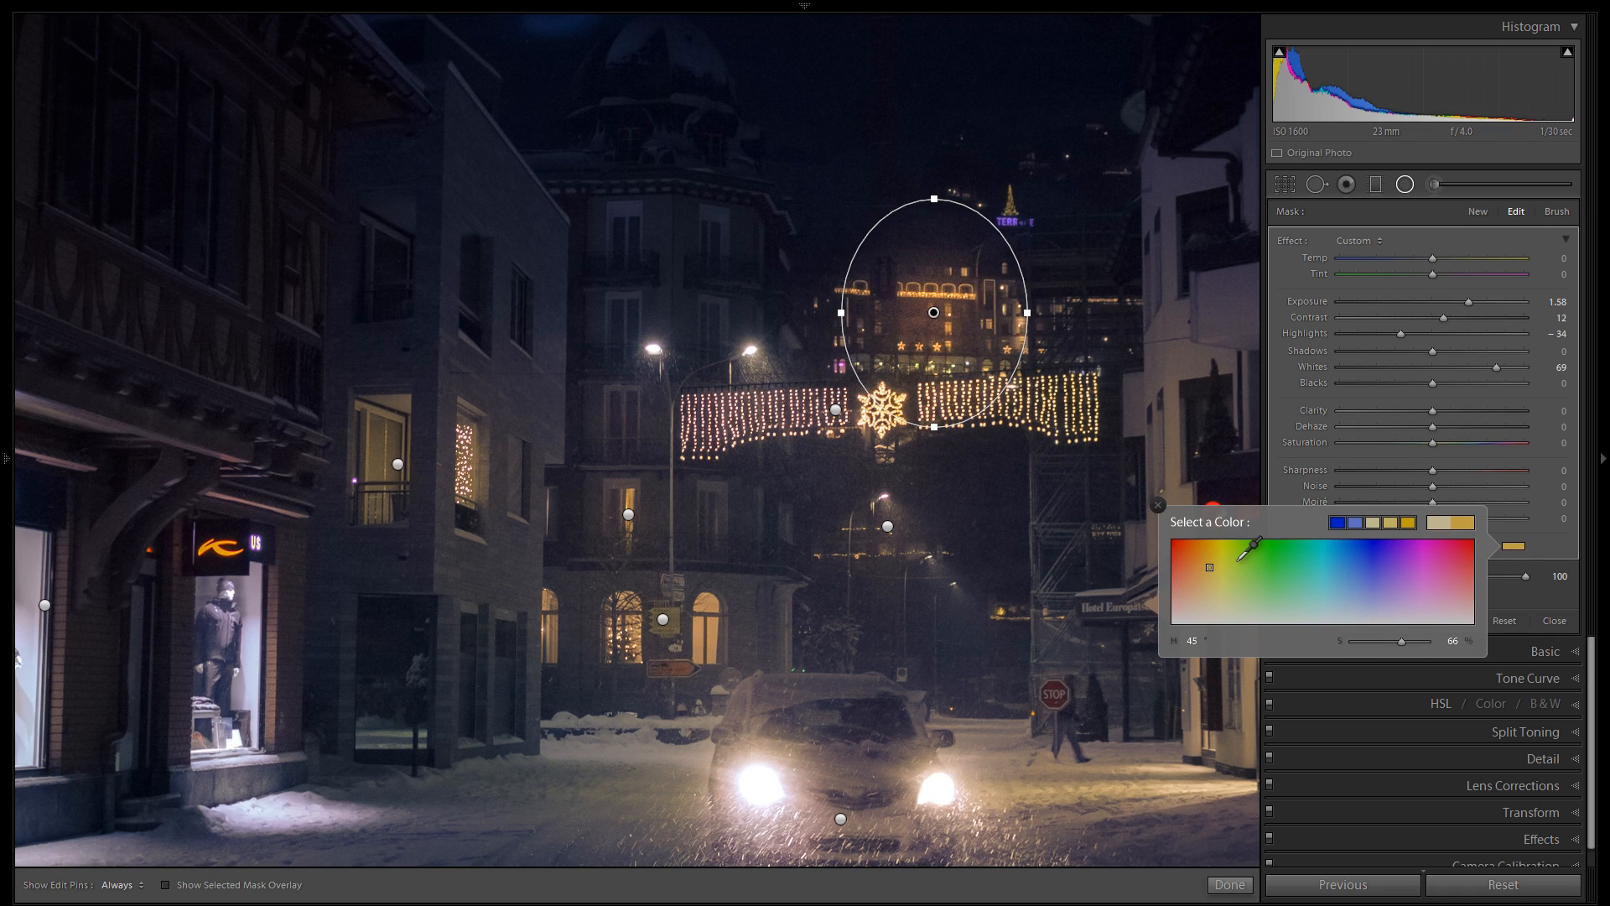
click(1484, 450)
key(ctrl+z)
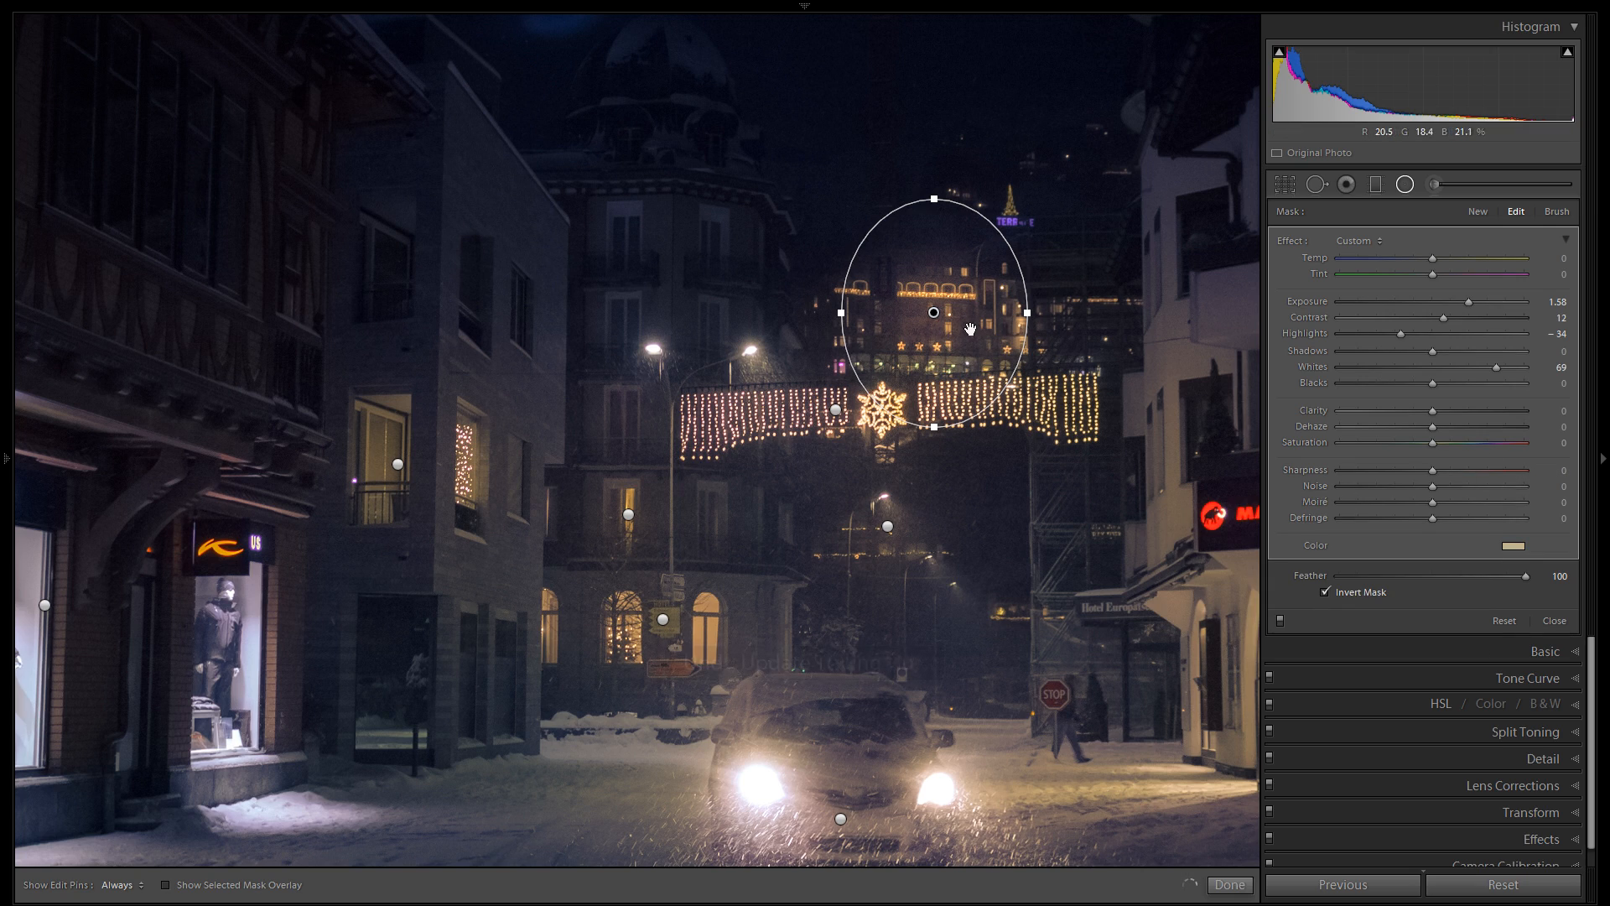
Set the distant building filter's Exposure to 0.49 and widen its ellipse to cover the whole building.
click(1444, 301)
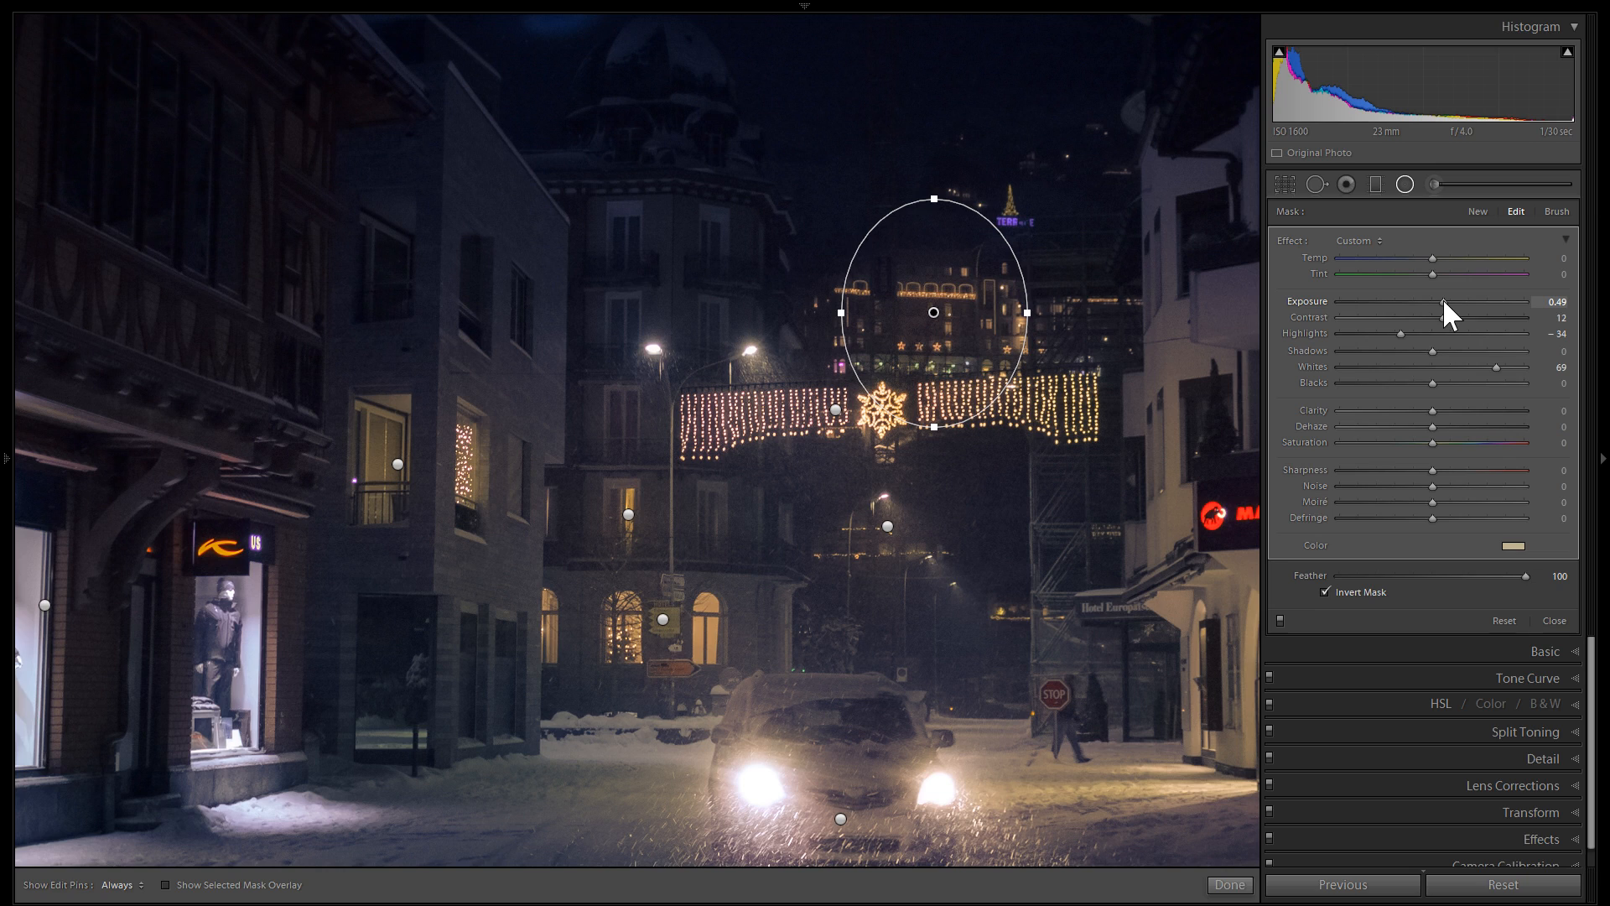
drag(934, 312, 1052, 308)
Duplicate the distant building's filter, shrink the copy into a flat ellipse over the lit tower, and finish radial filter editing.
right_click(979, 311)
click(1057, 332)
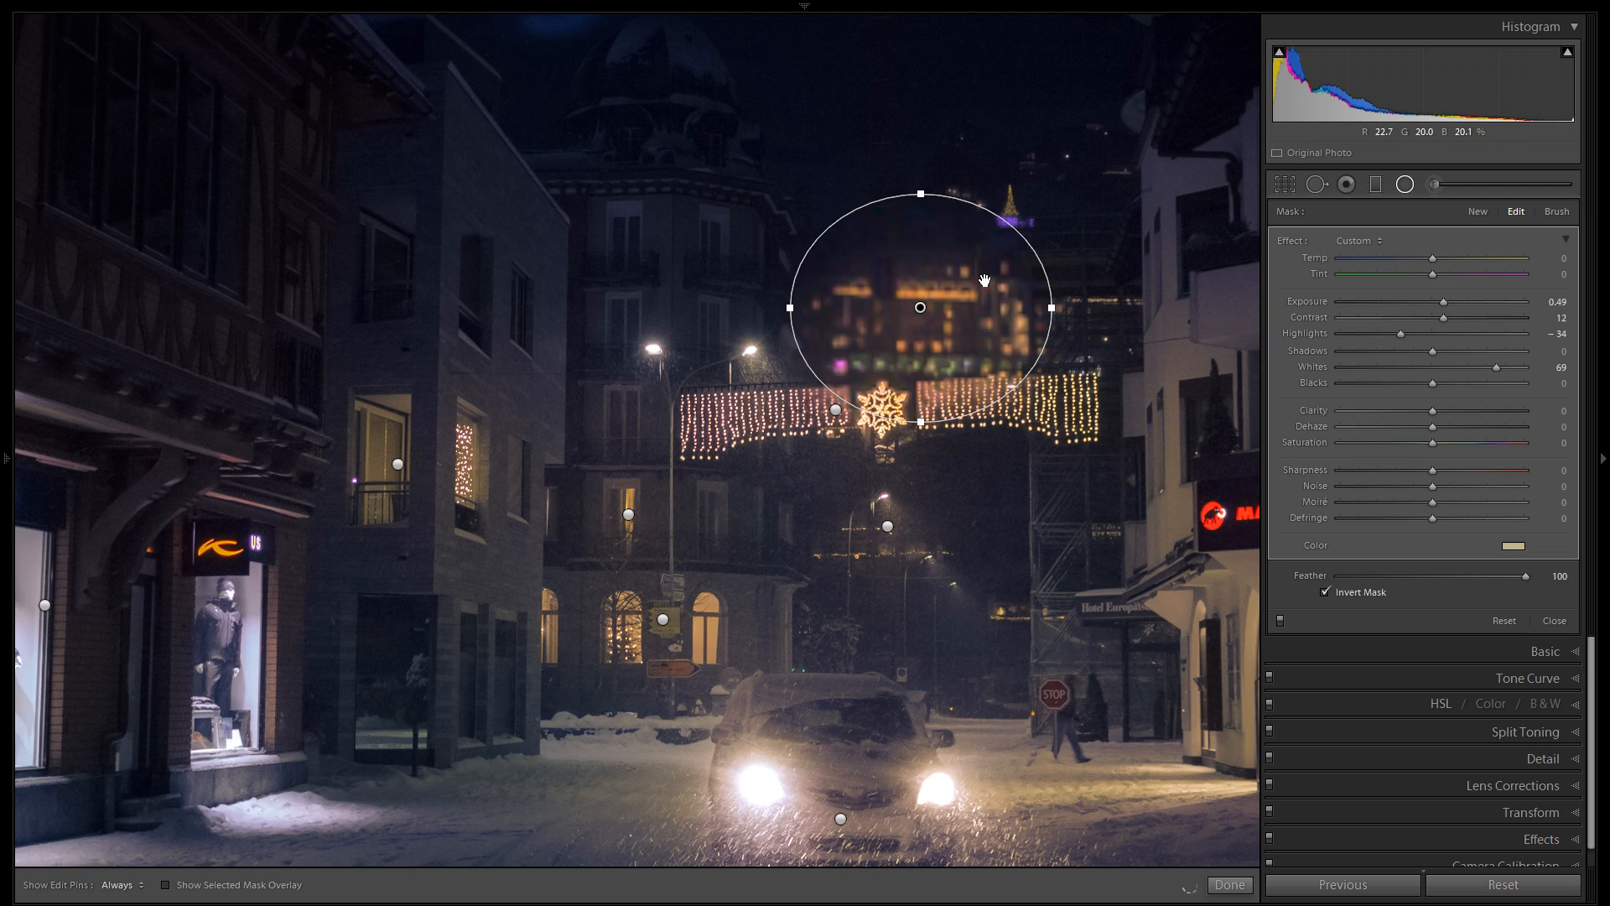
drag(981, 271, 1051, 181)
drag(999, 102, 1030, 204)
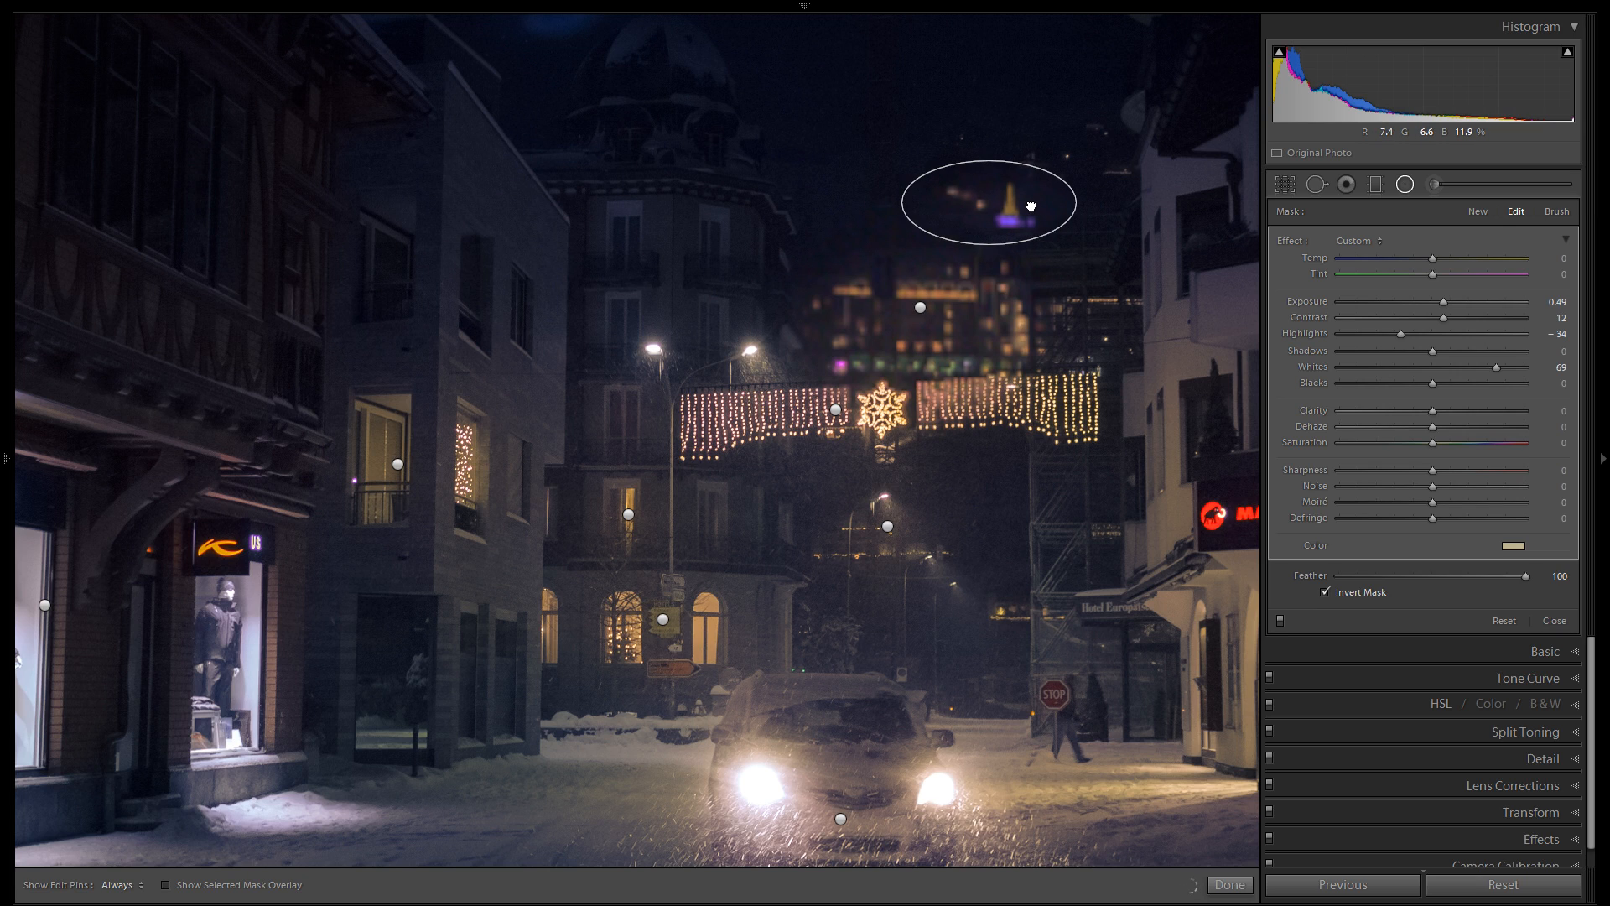
click(1413, 185)
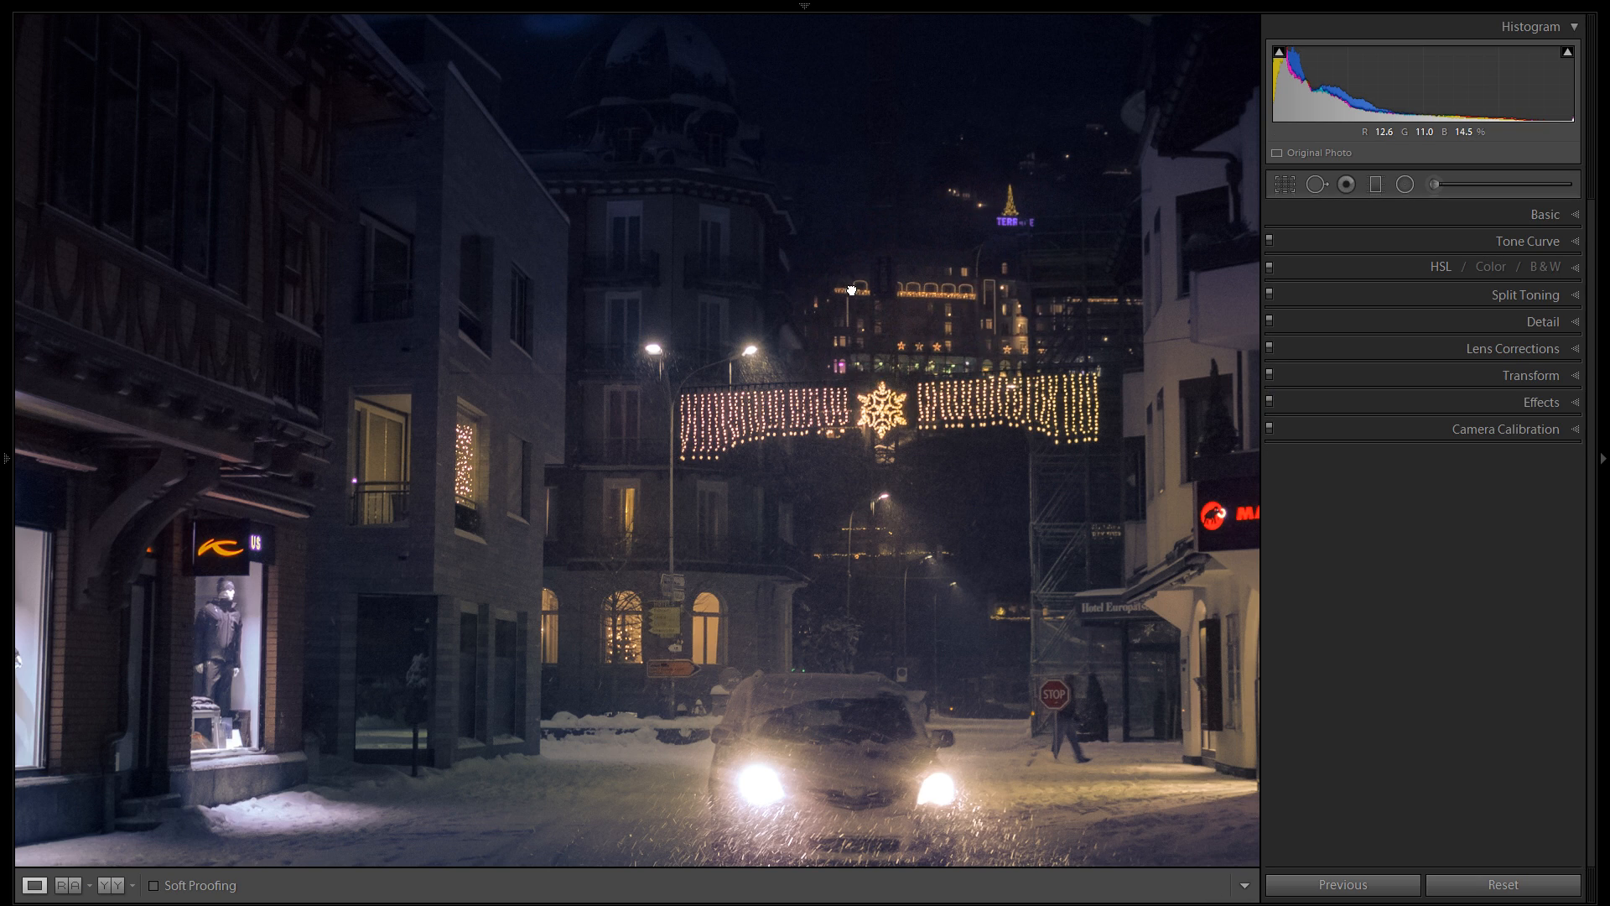
click(851, 288)
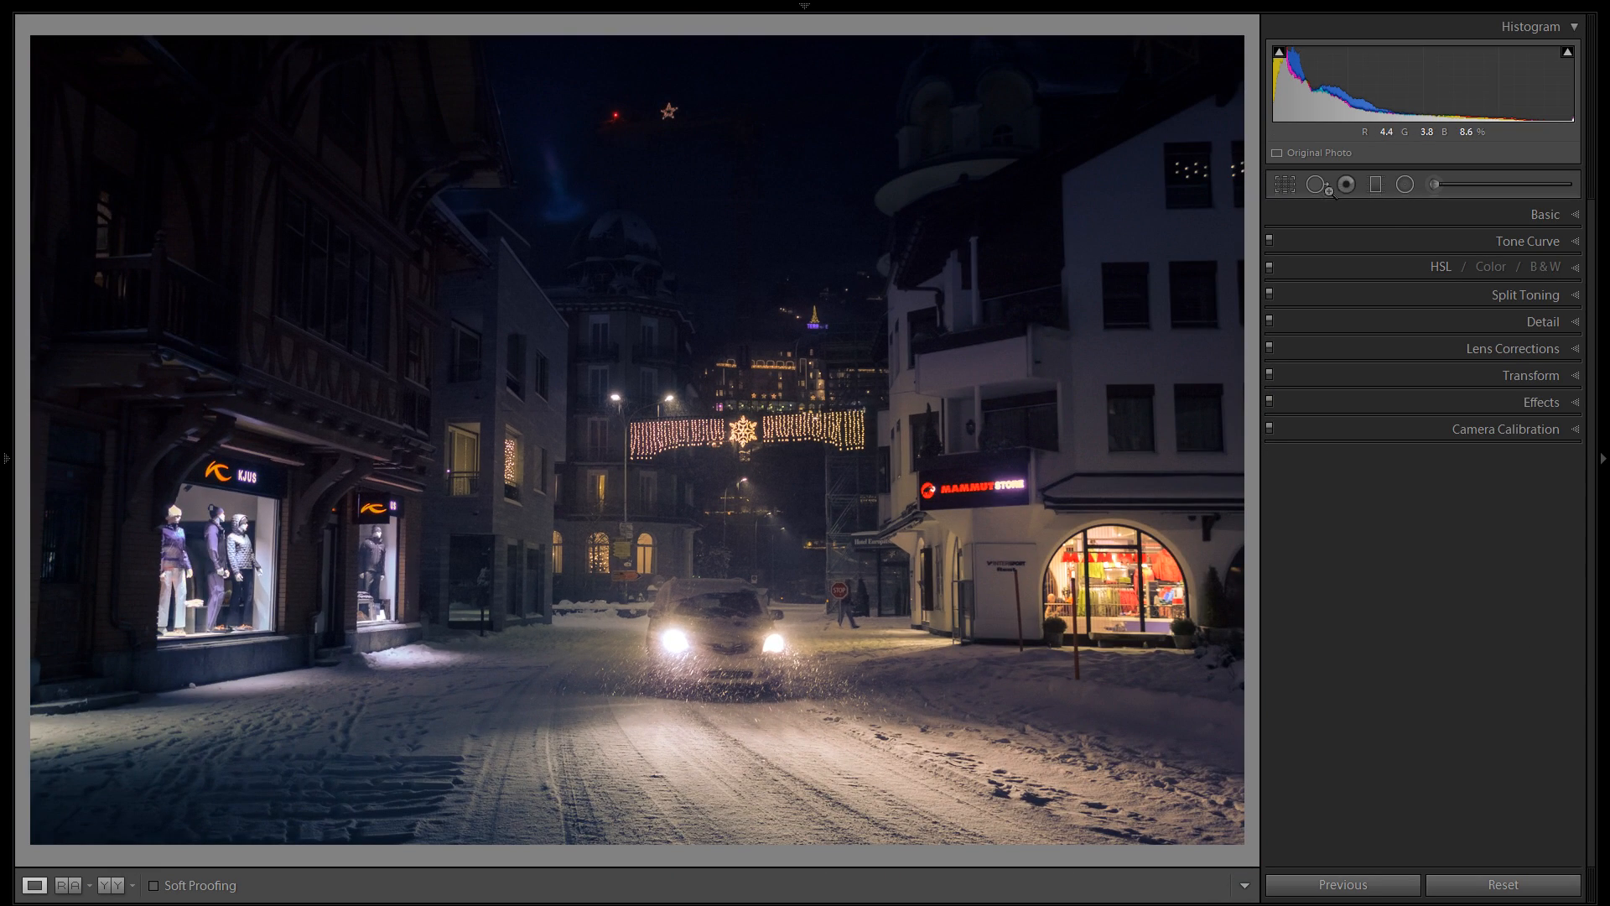
Reopen the radial filters and compare the photo with their combined effect switched off and on.
click(1404, 184)
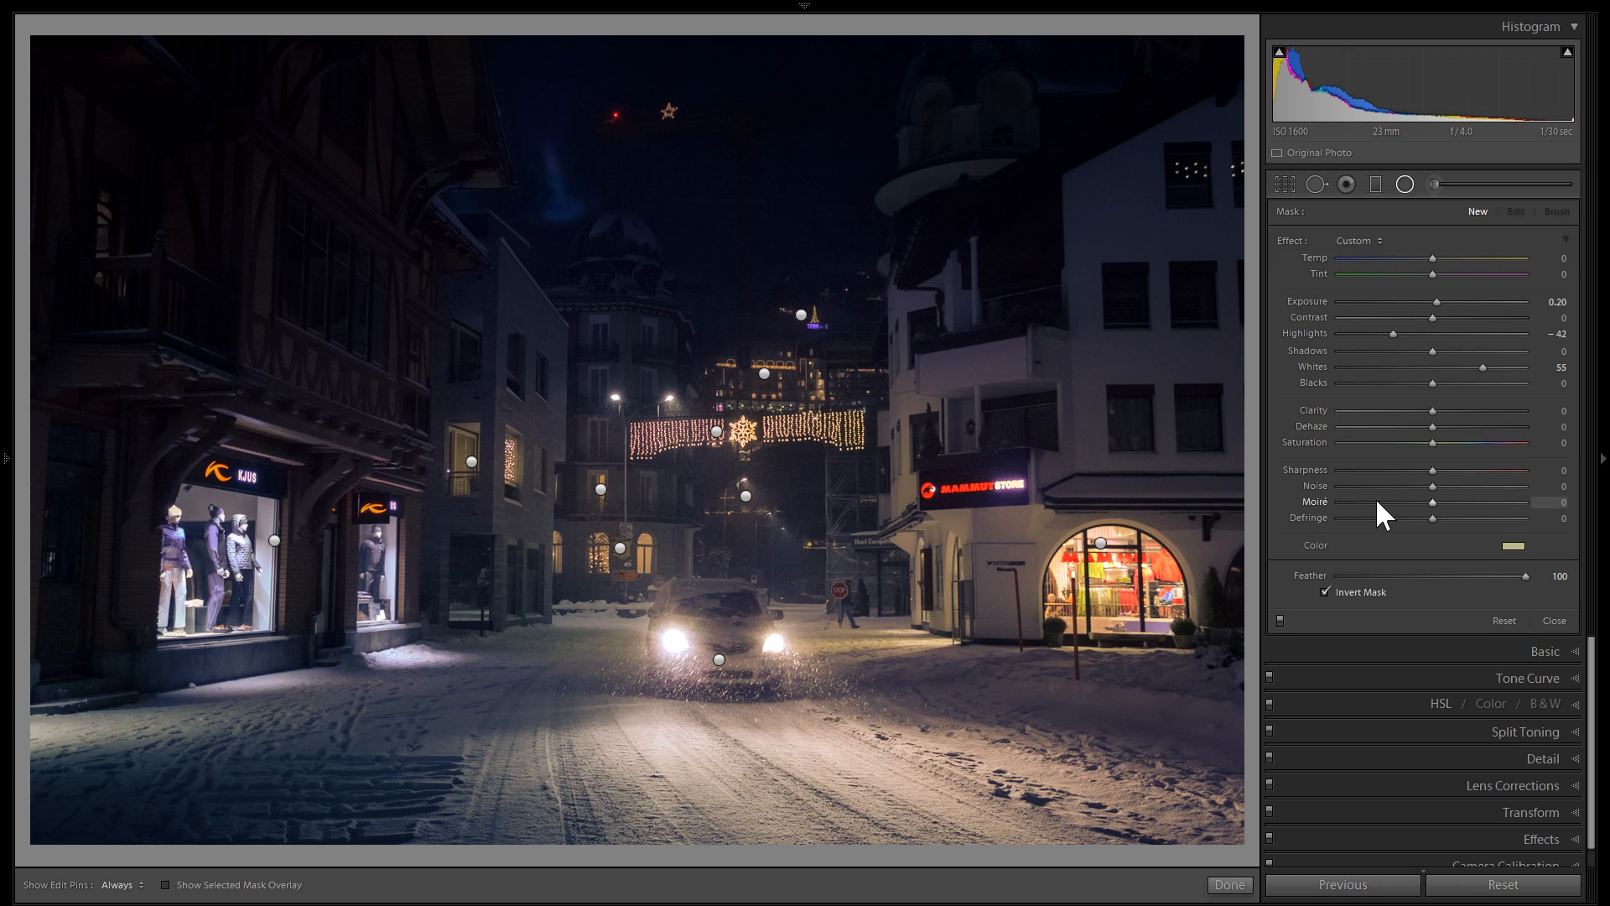
click(1281, 619)
click(1280, 619)
click(1280, 621)
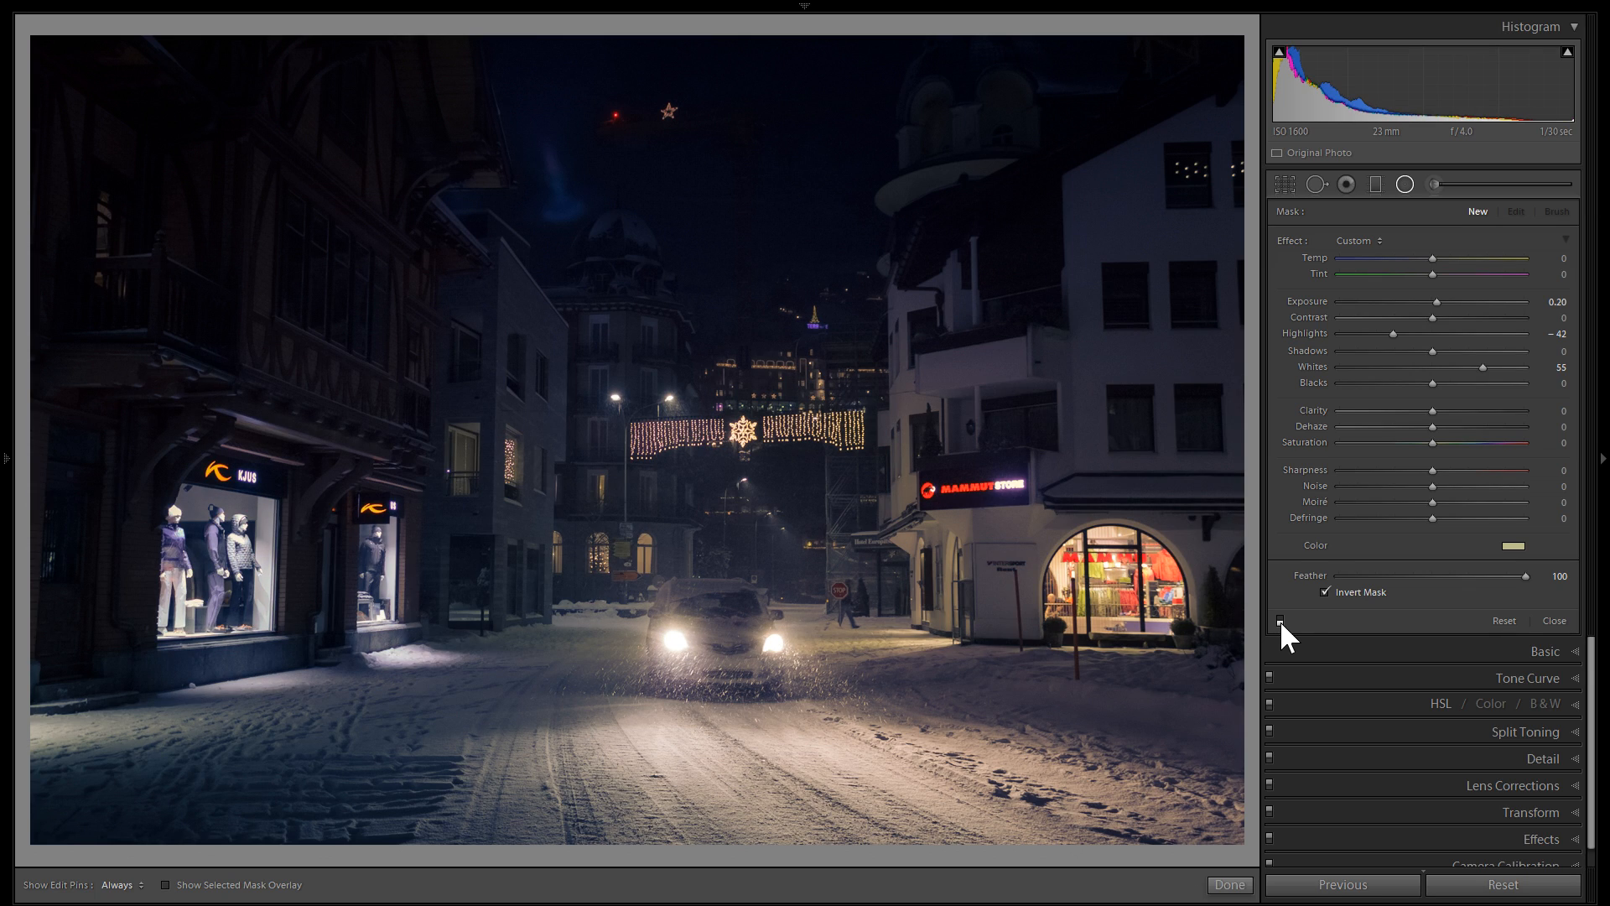
click(1280, 621)
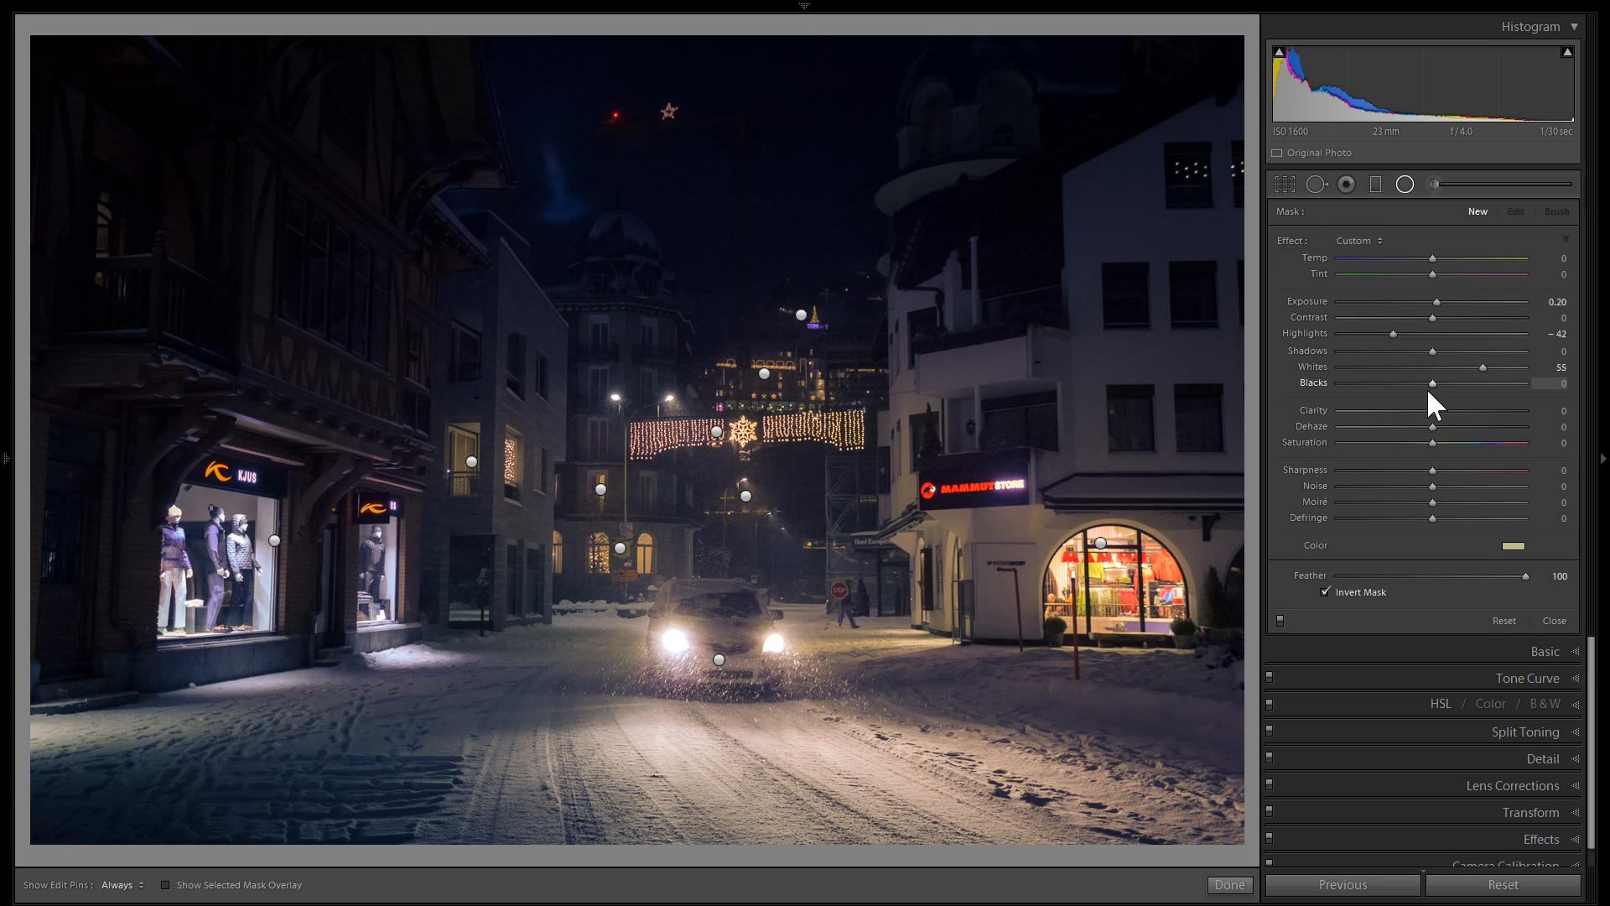
click(1279, 620)
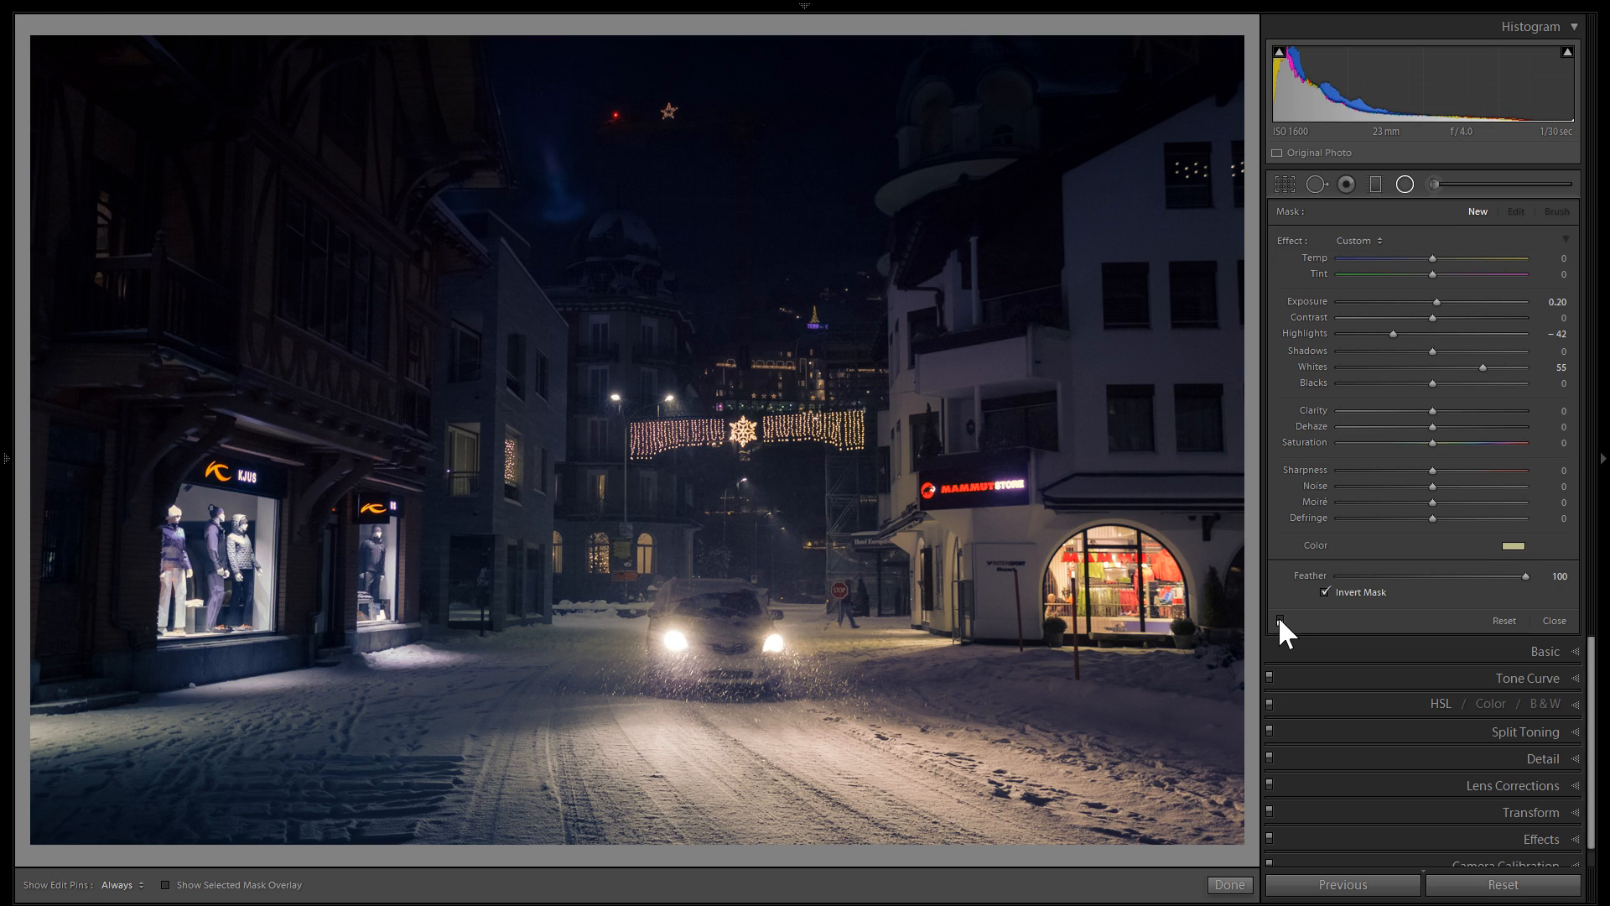
click(1279, 621)
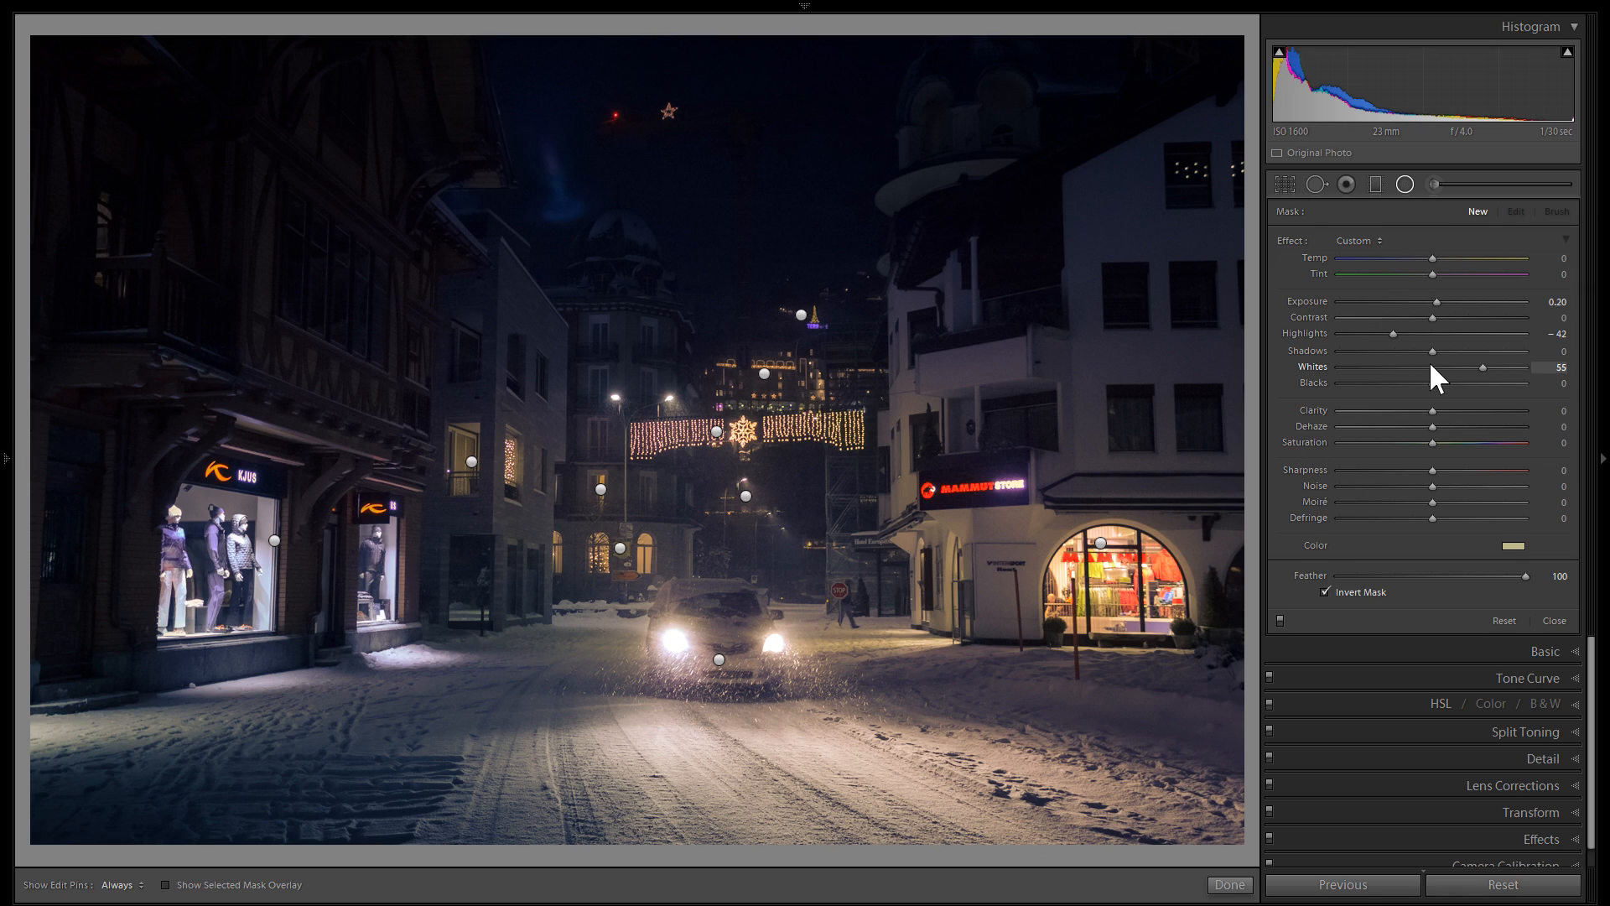
Draw a new radial filter on the white building's facade and stretch it into a wide, flat ellipse between the window rows.
drag(1093, 348, 1176, 367)
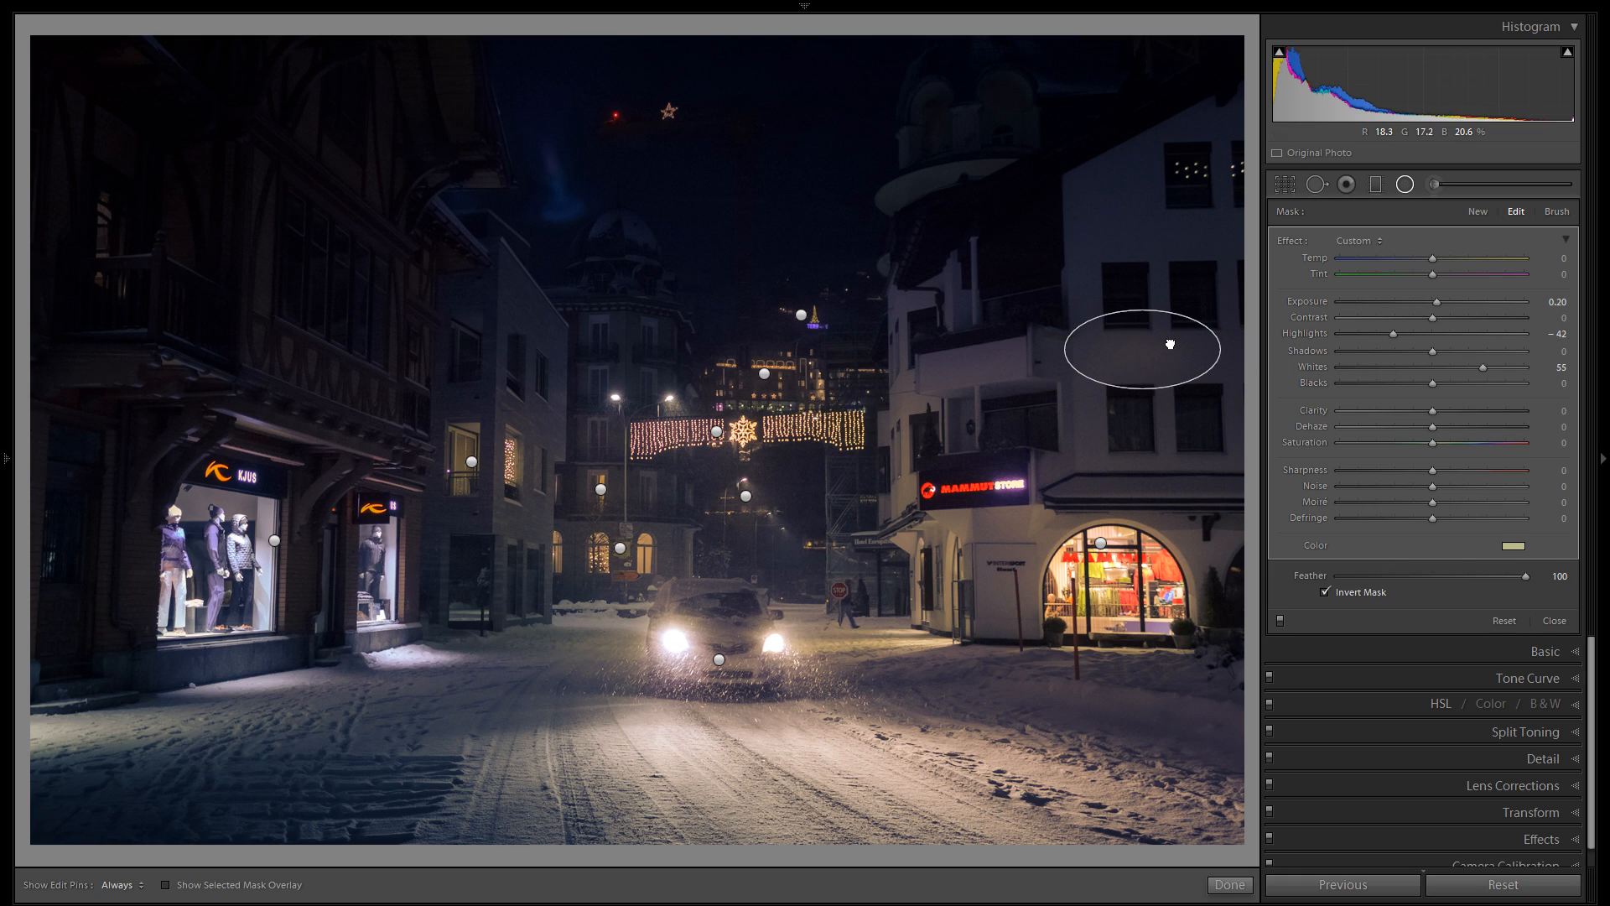
drag(1215, 358, 1267, 357)
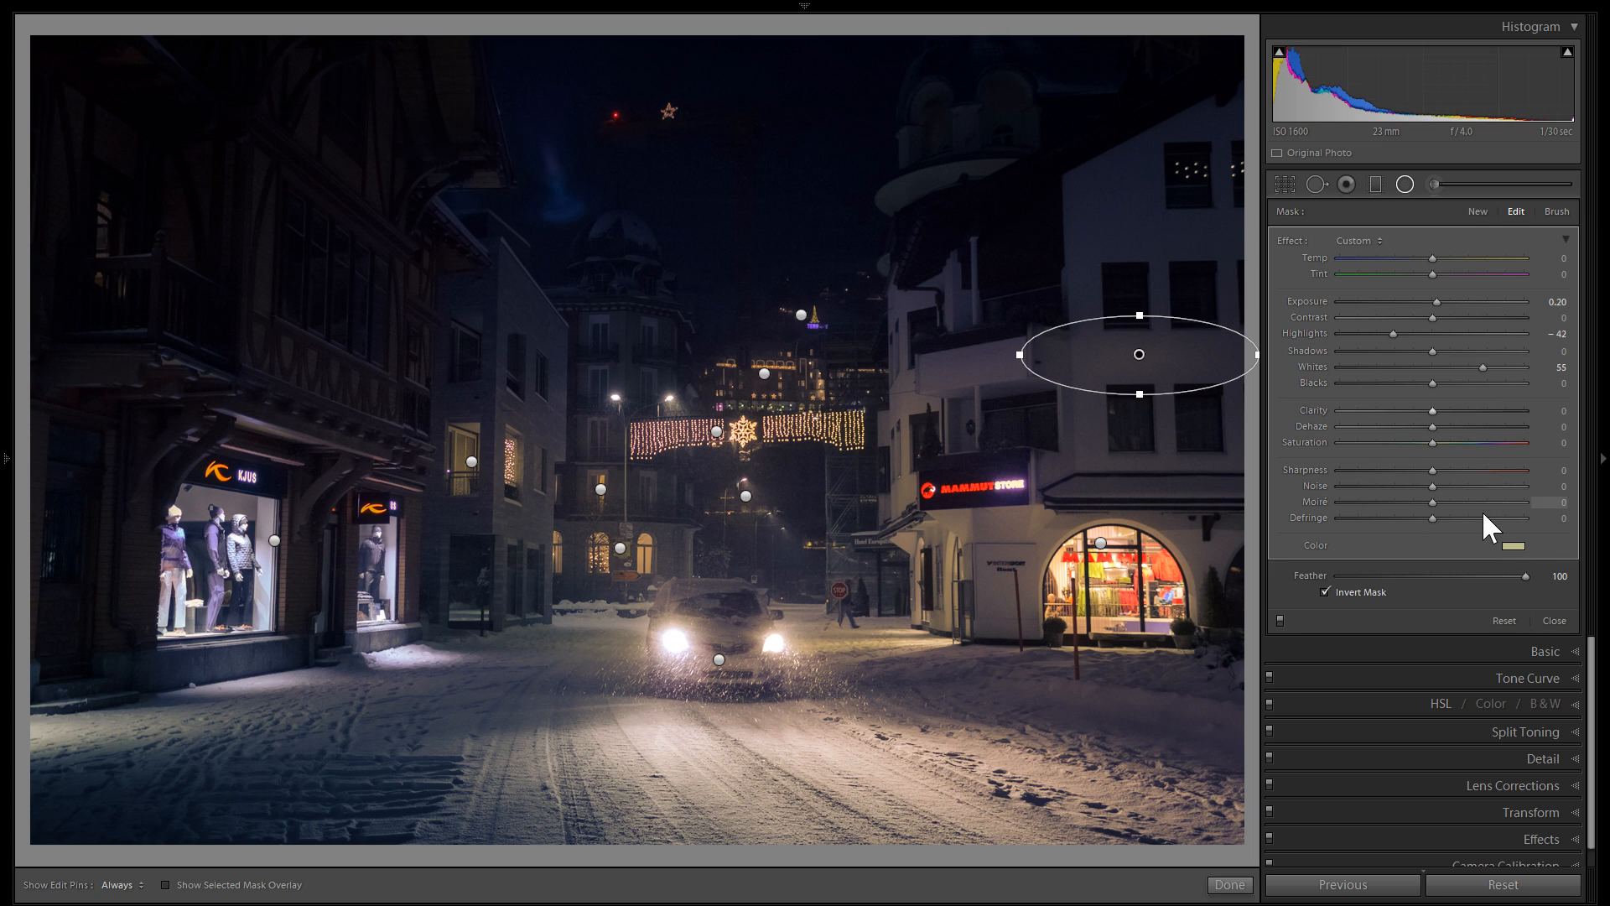
Set the facade filter's tint colour to hue 289 and saturation 5.
click(1164, 410)
drag(1129, 434, 916, 524)
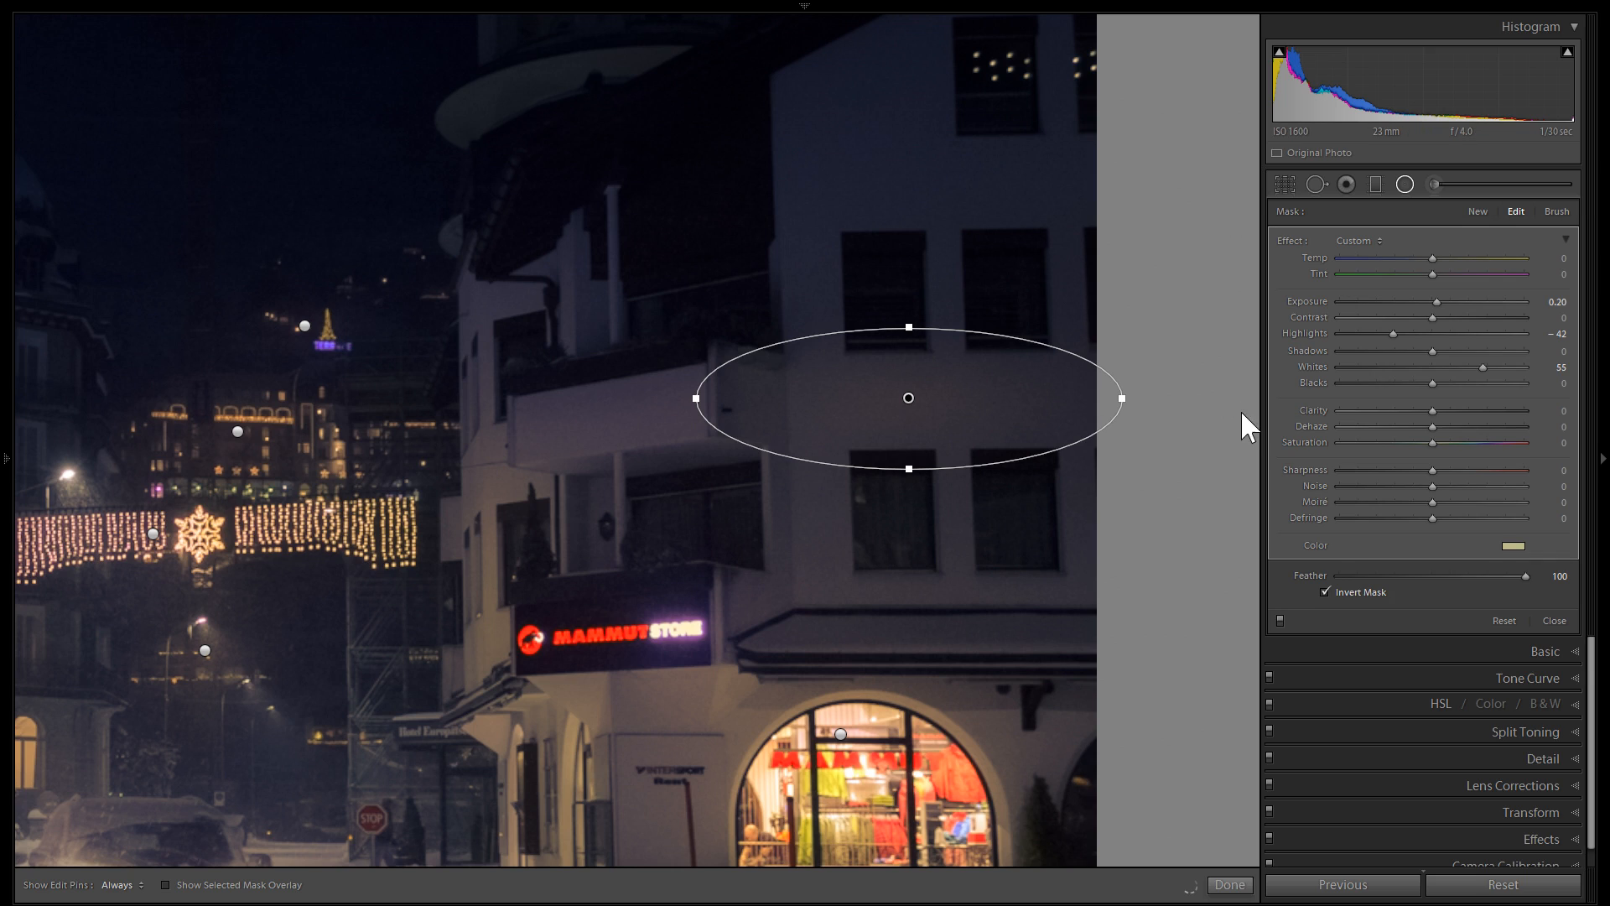
click(1514, 546)
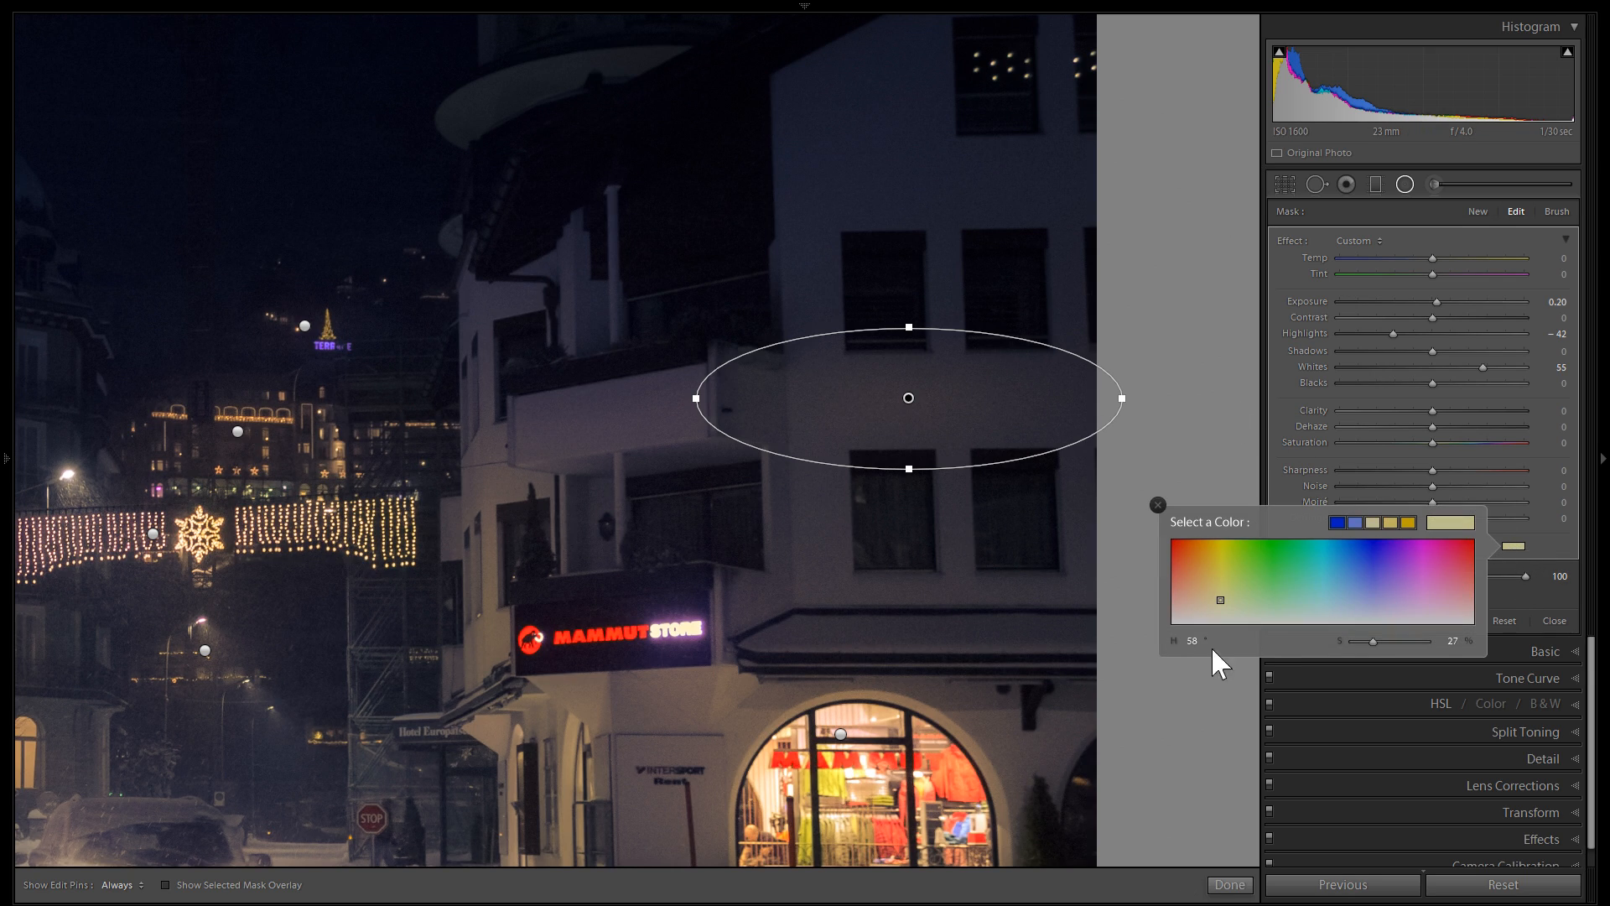
drag(1369, 640, 1355, 641)
click(1417, 589)
mouse_move(1417, 589)
mouse_down()
mouse_move(1432, 601)
mouse_move(1350, 637)
mouse_up()
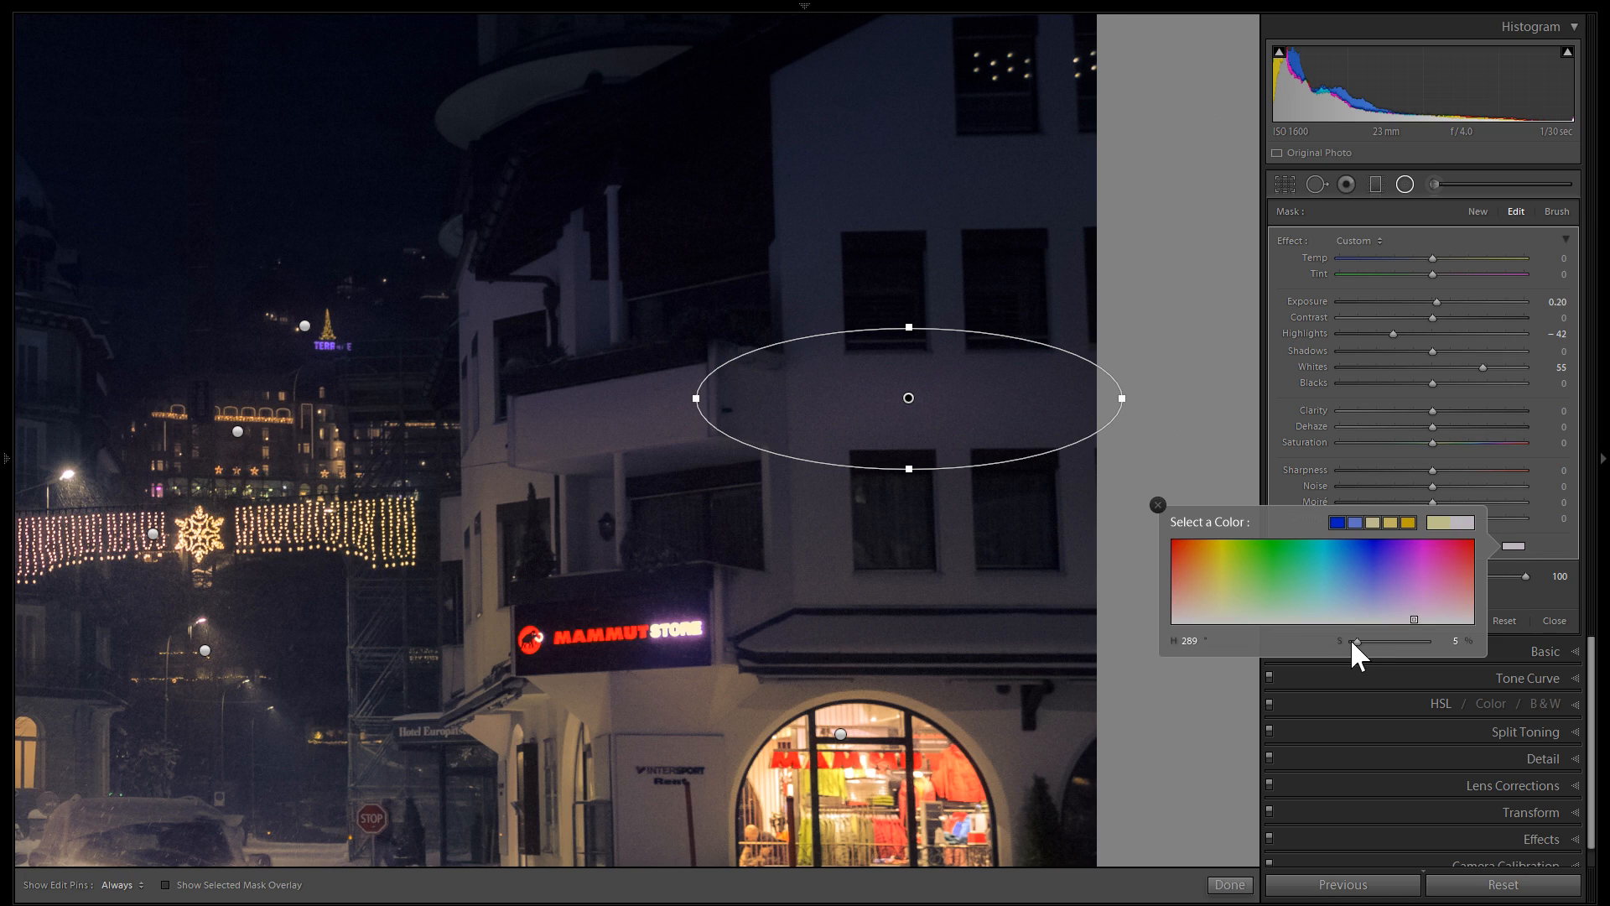
click(1157, 504)
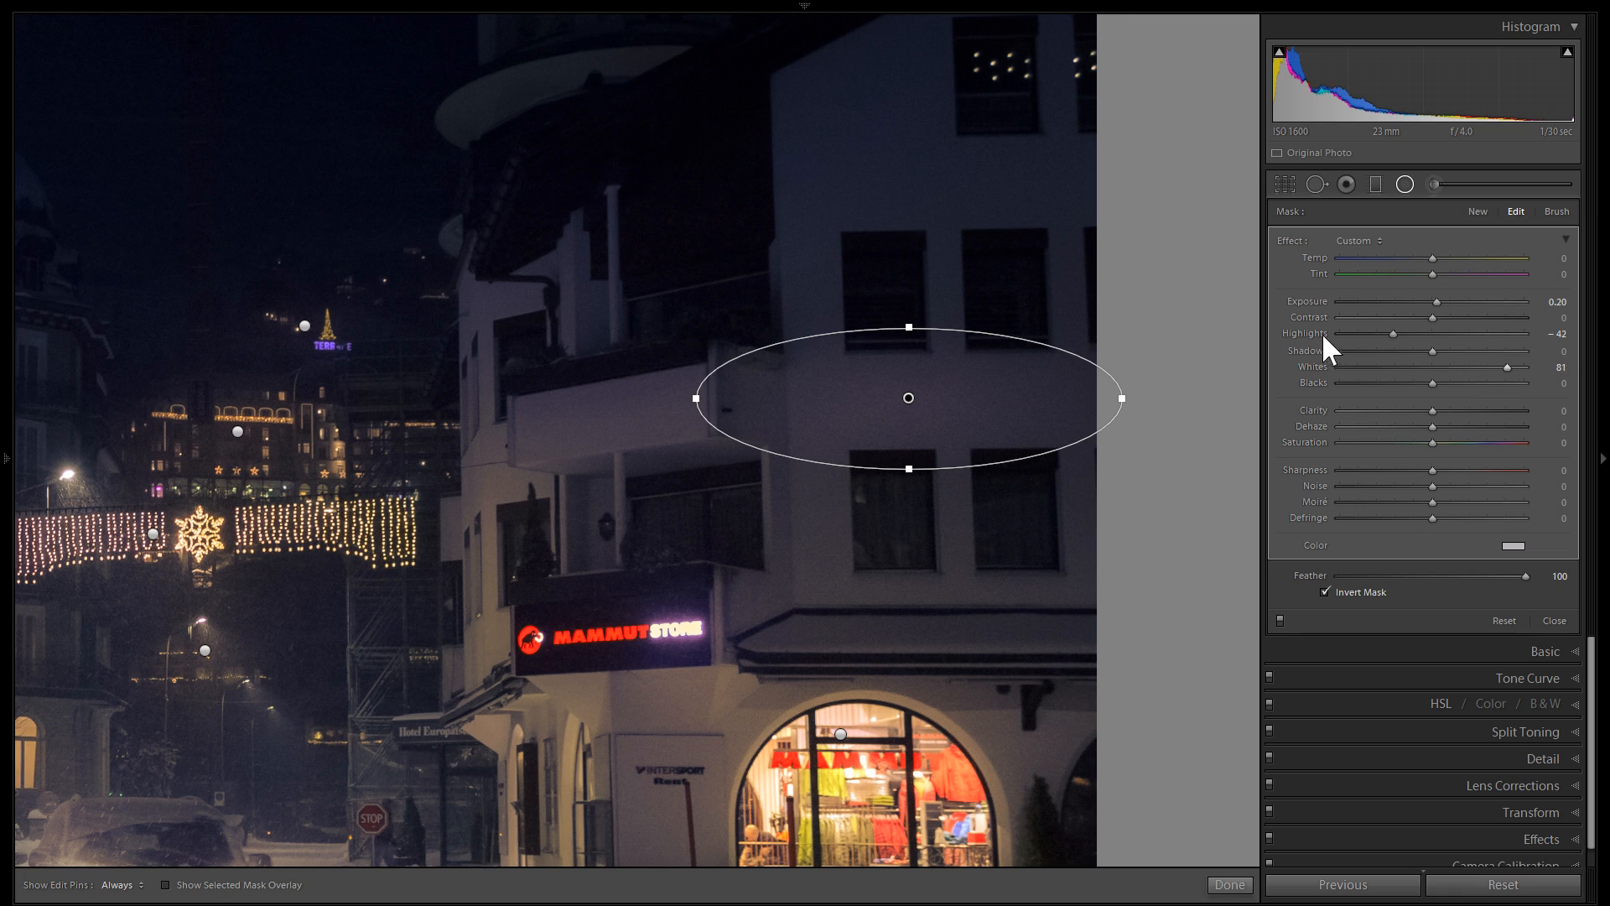
Set the facade filter's Exposure to 0.09, Contrast to 4 and Whites to 81, and reset its Highlights to 0.
double_click(1300, 330)
mouse_move(1439, 297)
mouse_down()
mouse_move(1453, 317)
mouse_move(1438, 310)
mouse_up()
Shift the facade filter slightly down and make its ellipse taller to cover both rows of windows.
drag(945, 399, 967, 453)
key(ctrl+minus)
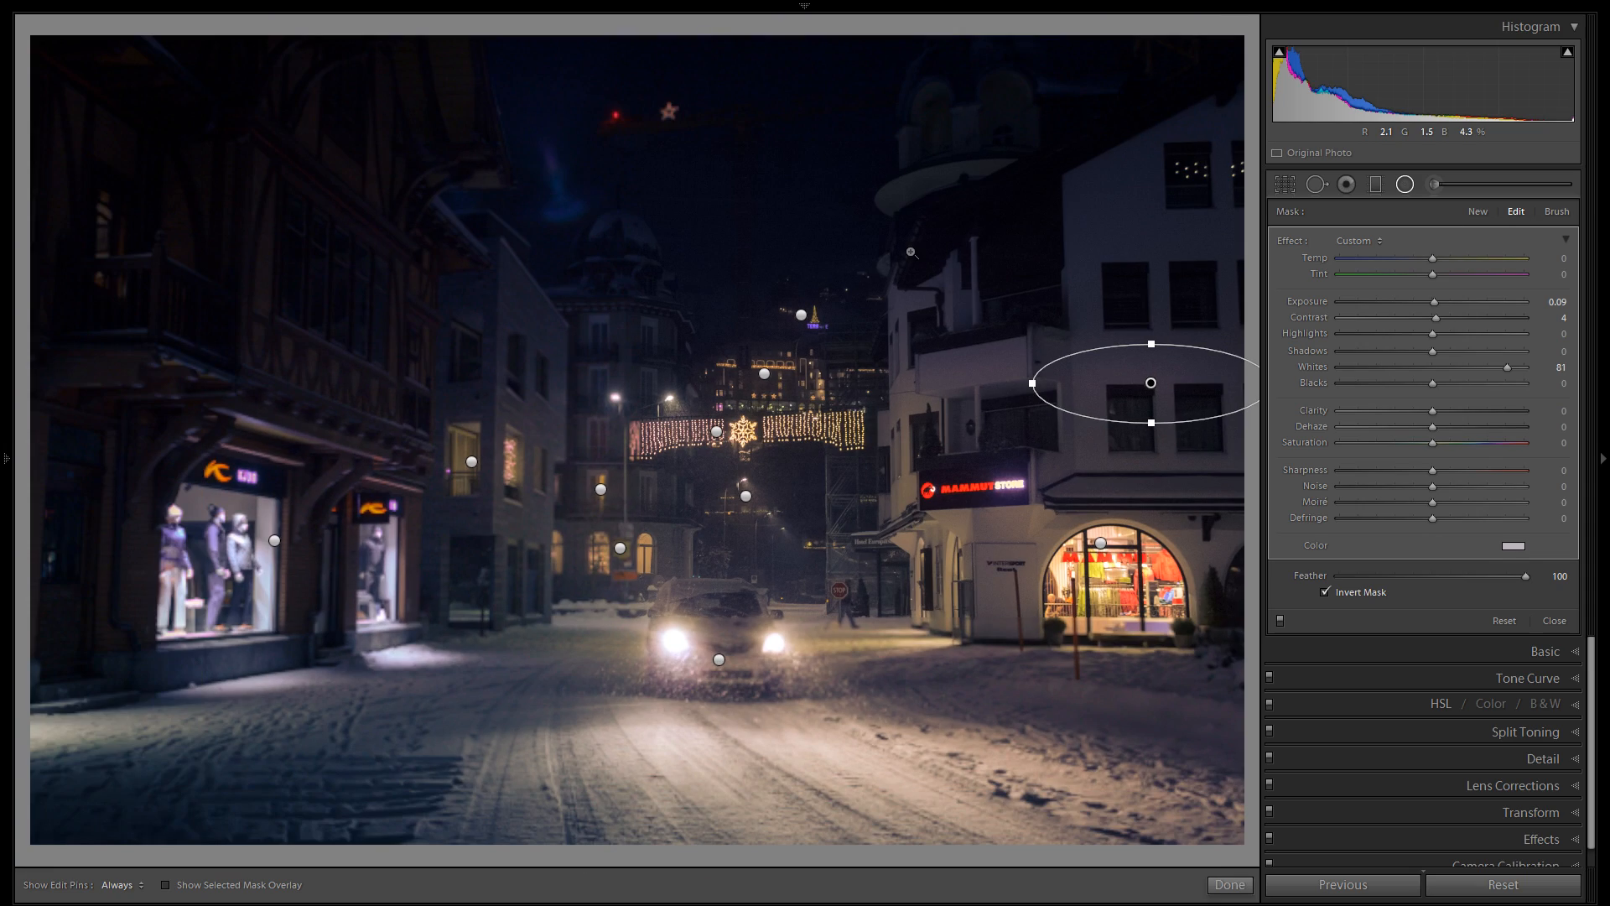
drag(1157, 339, 1160, 233)
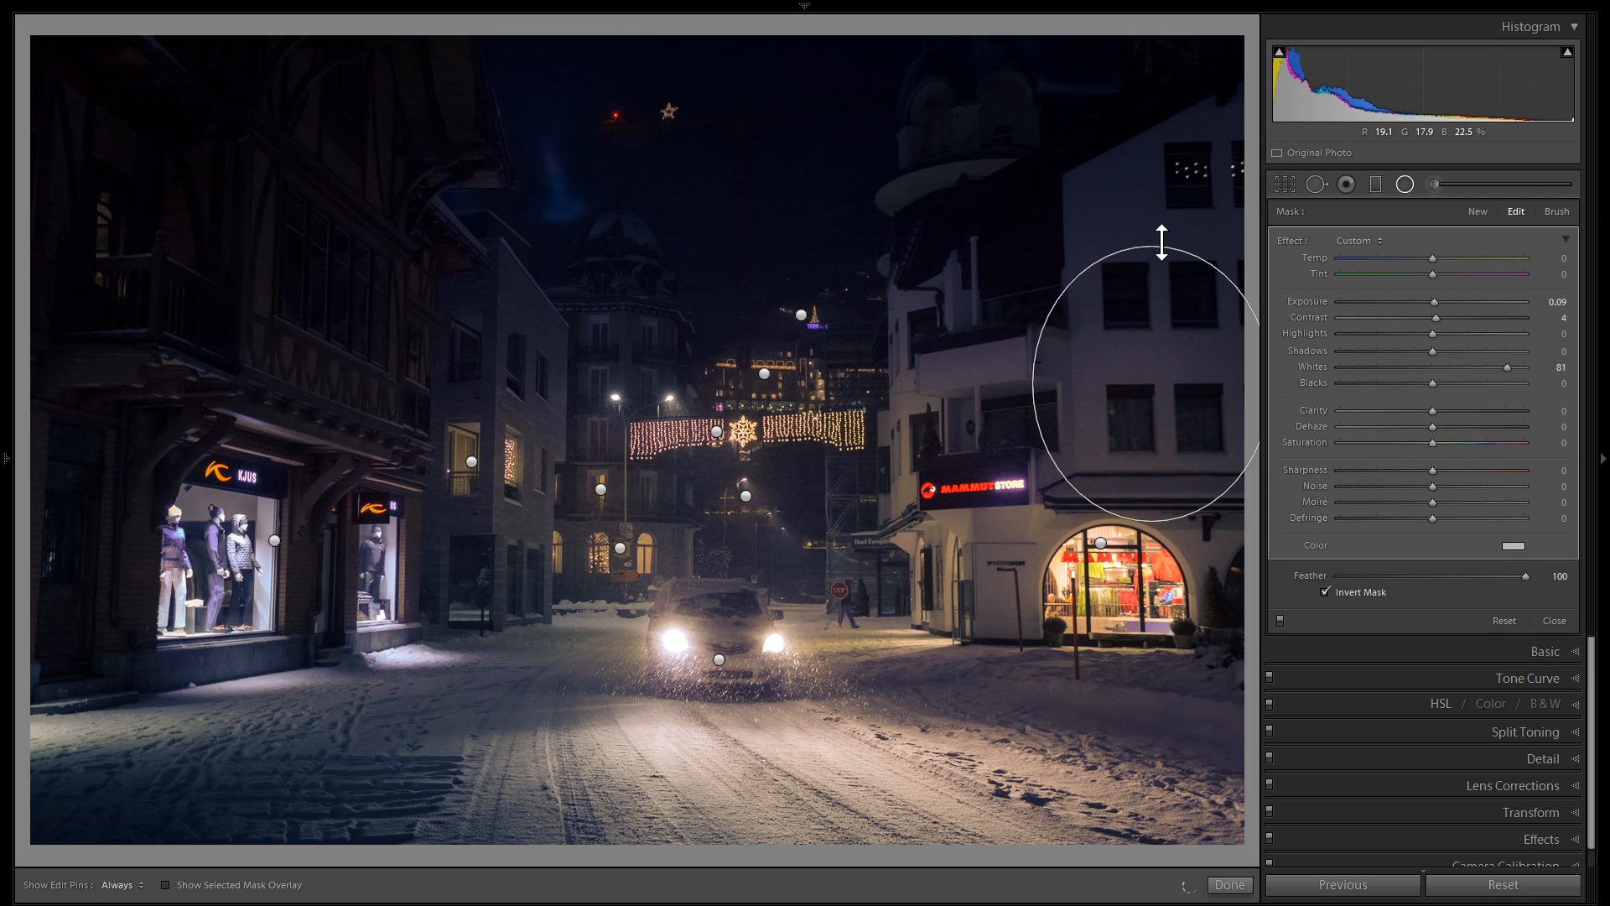
drag(1161, 321, 1156, 250)
Duplicate the facade filter and arrange the copies up the white building, with one around the top-floor window.
right_click(1156, 249)
key(Escape)
right_click(1146, 298)
key(Escape)
drag(1152, 144, 1176, 330)
right_click(1189, 346)
click(1232, 362)
drag(1194, 341, 1188, 203)
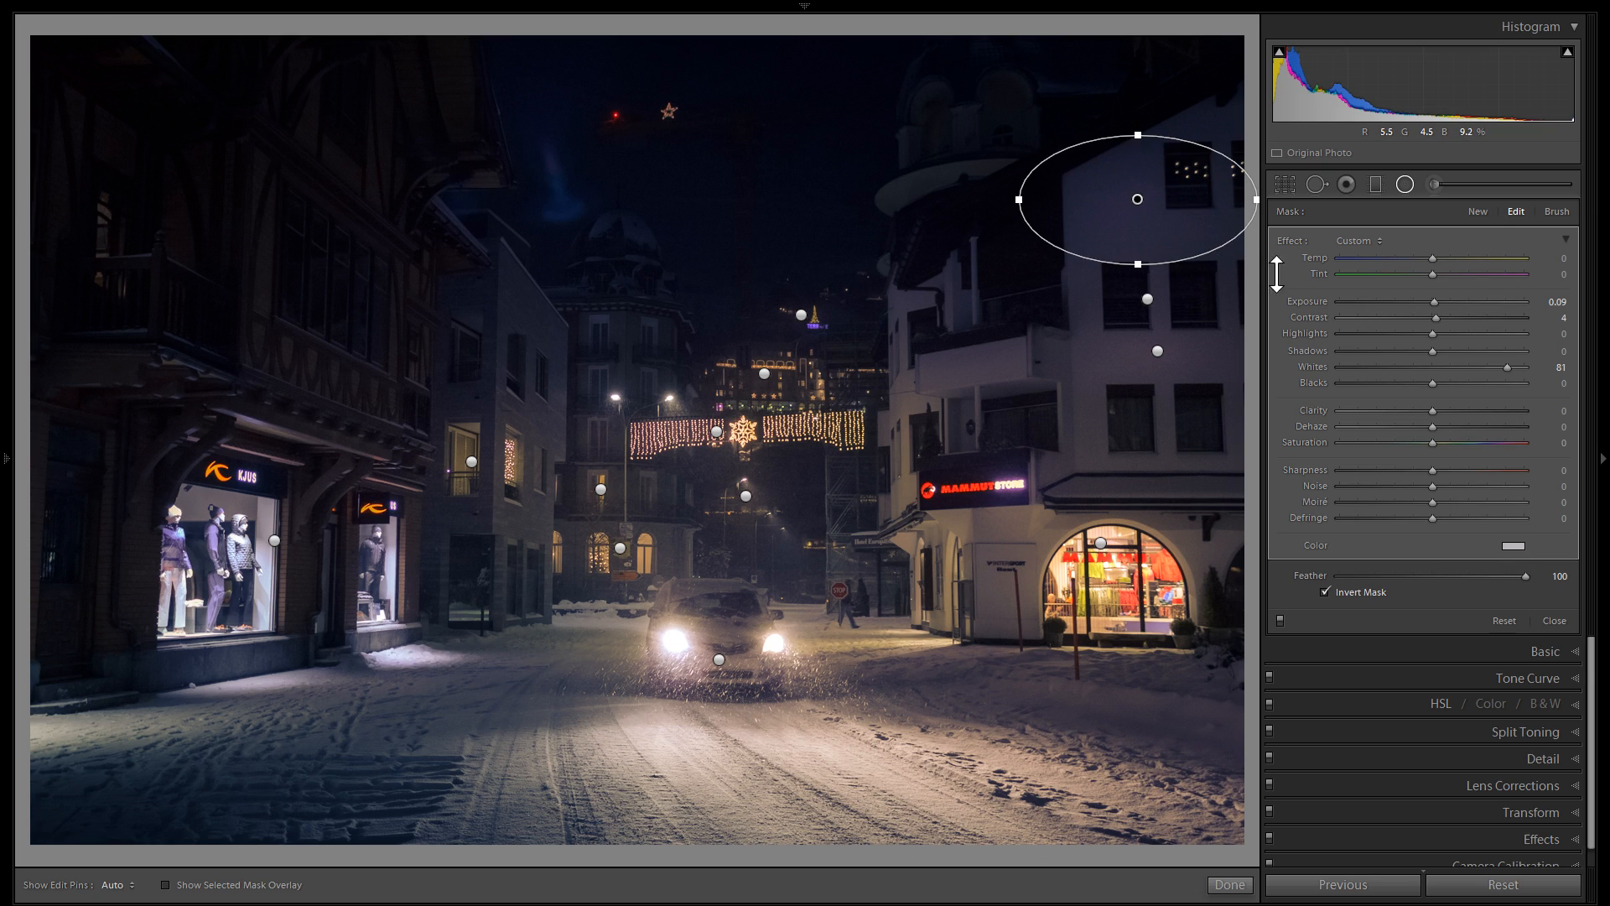
Set the top-floor filter's Exposure to 0.13 and Temp to 8, and nudge it slightly to the left.
click(1435, 301)
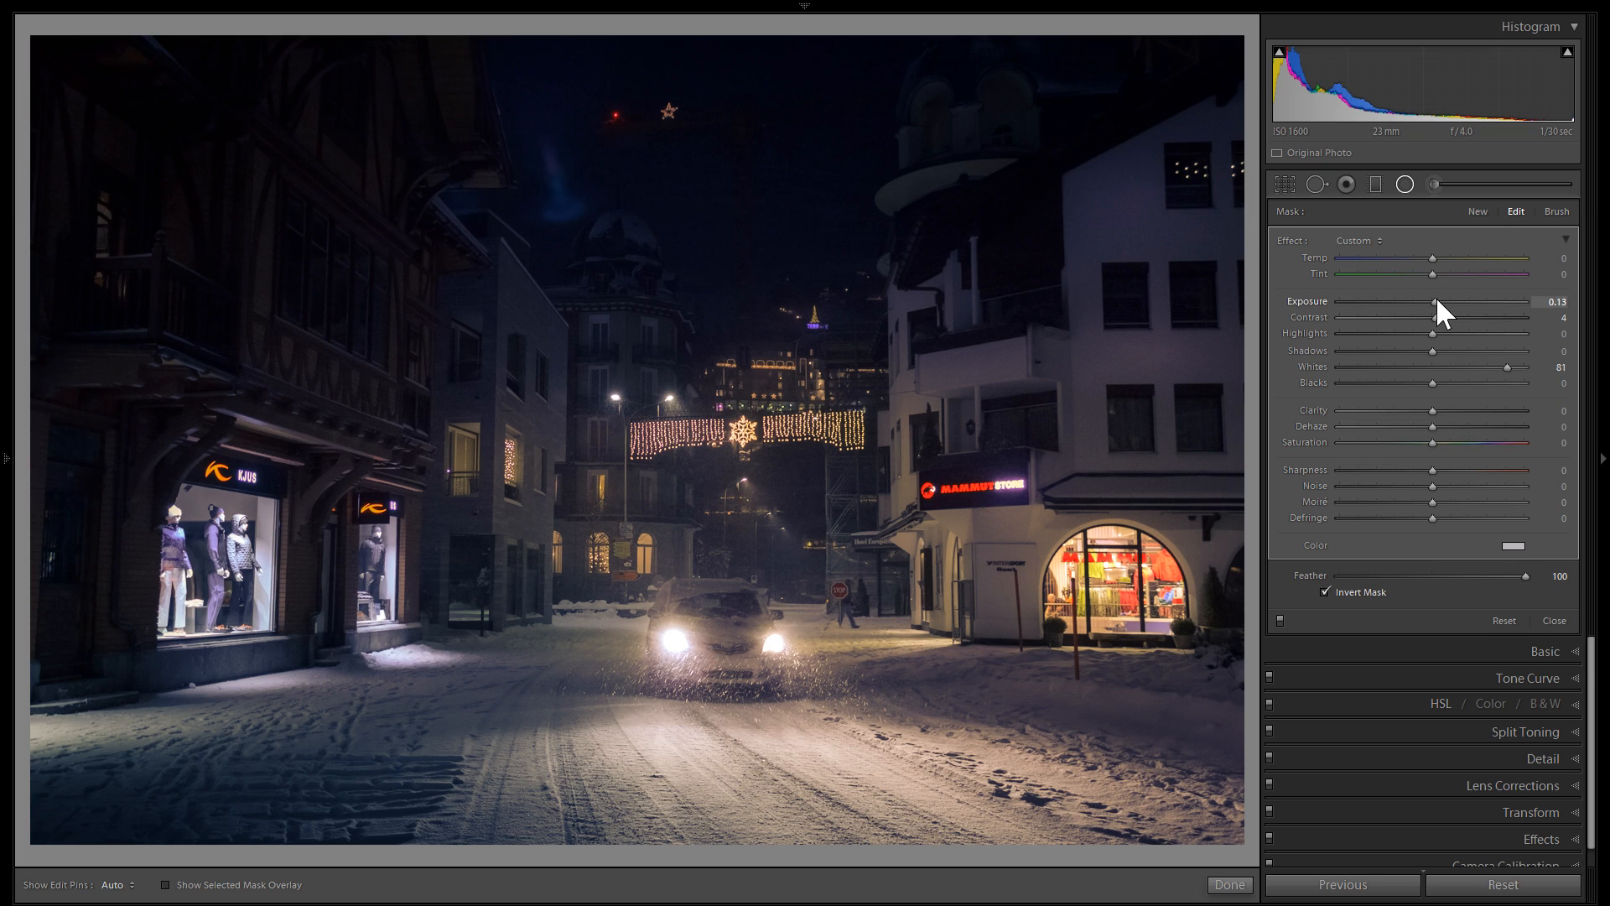
click(1437, 257)
drag(1441, 258, 1437, 258)
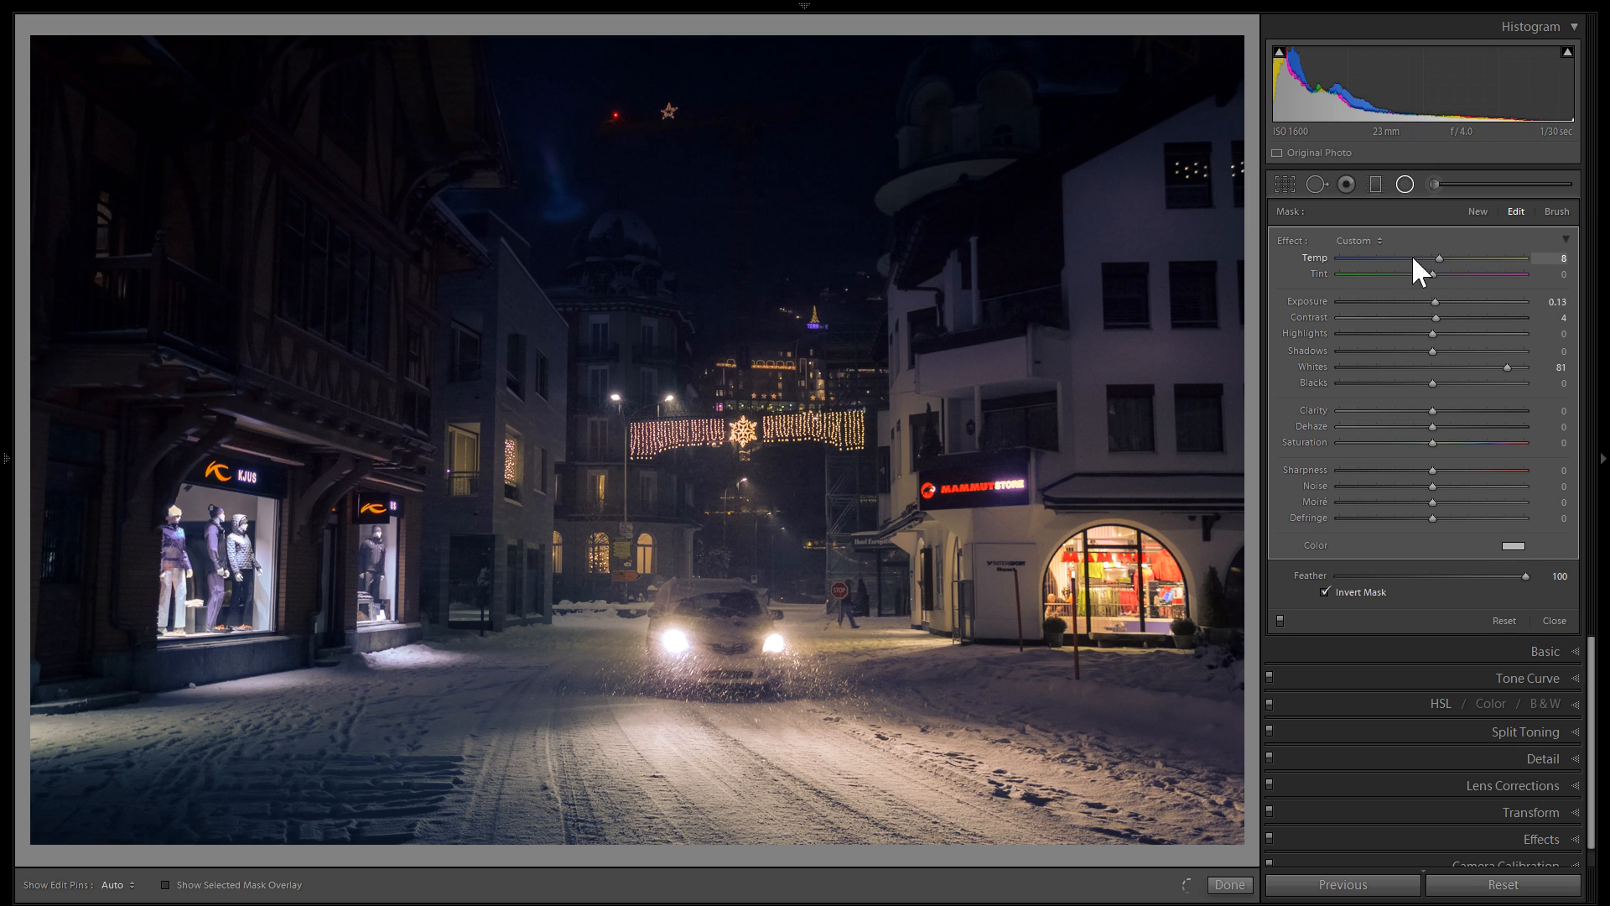
click(1130, 209)
right_click(1152, 219)
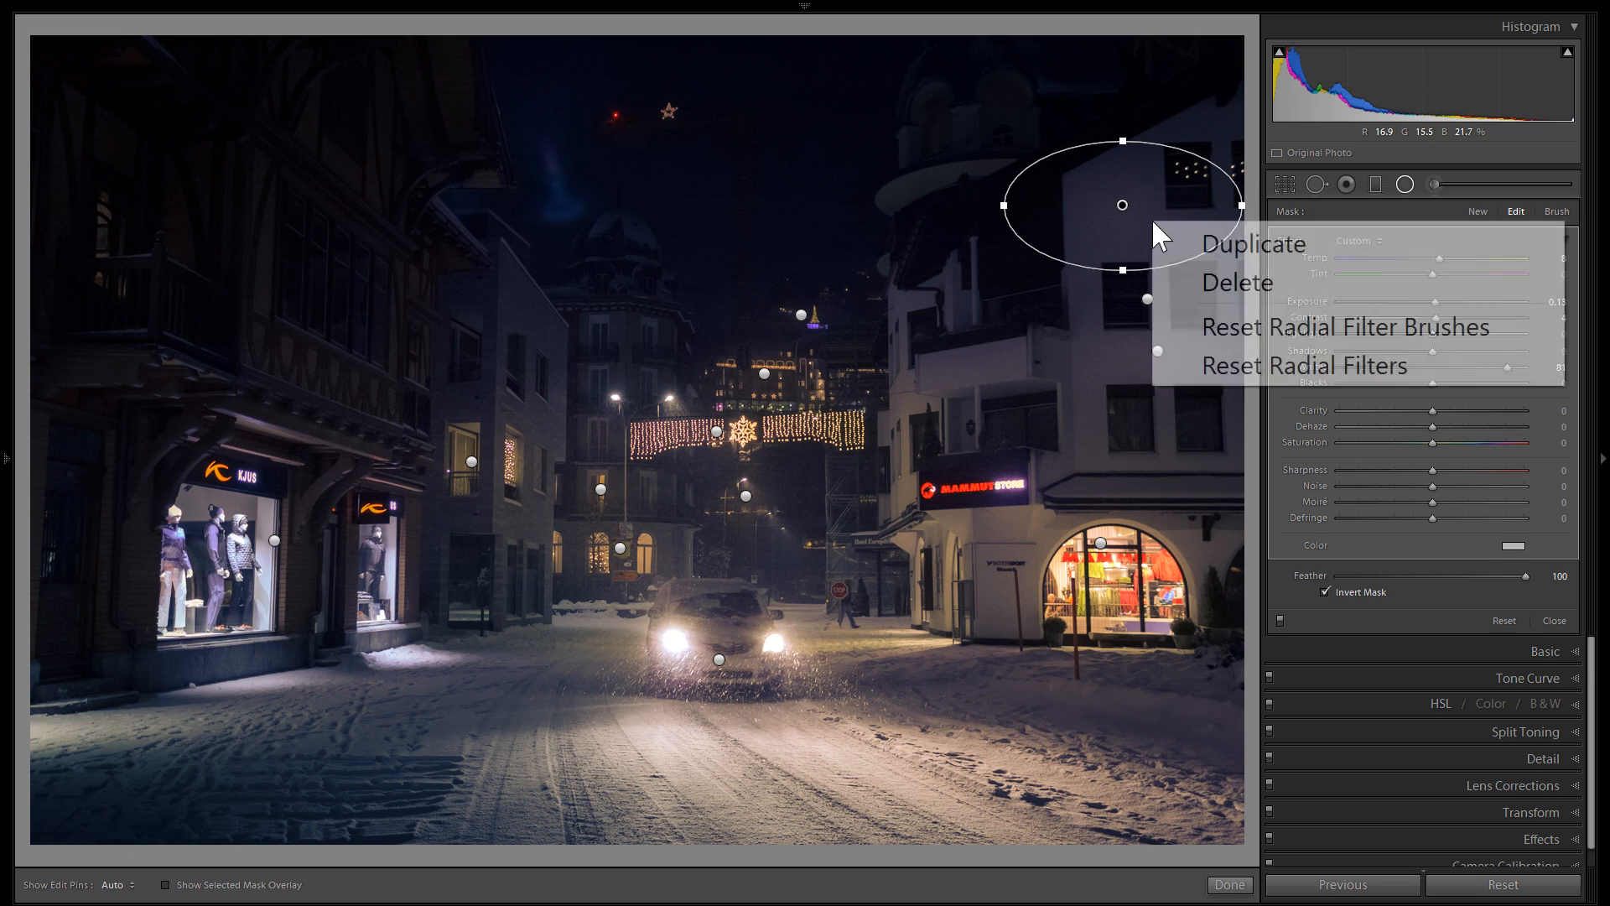
click(1162, 211)
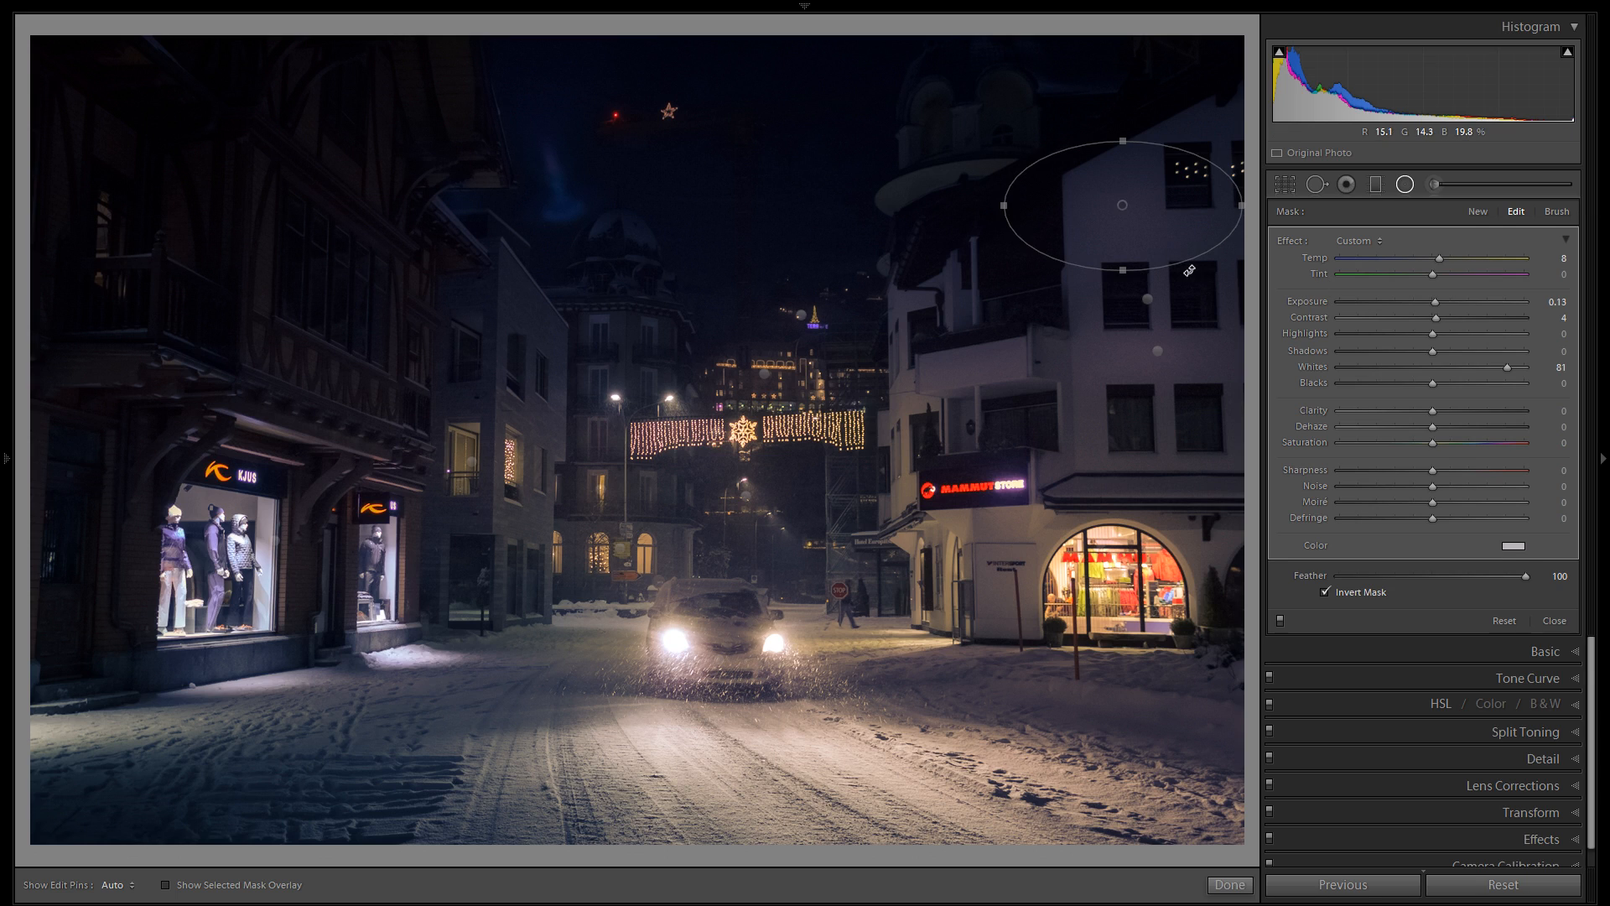
Toggle the radial filters off and on to check the effect of the new facade lighting.
click(1280, 620)
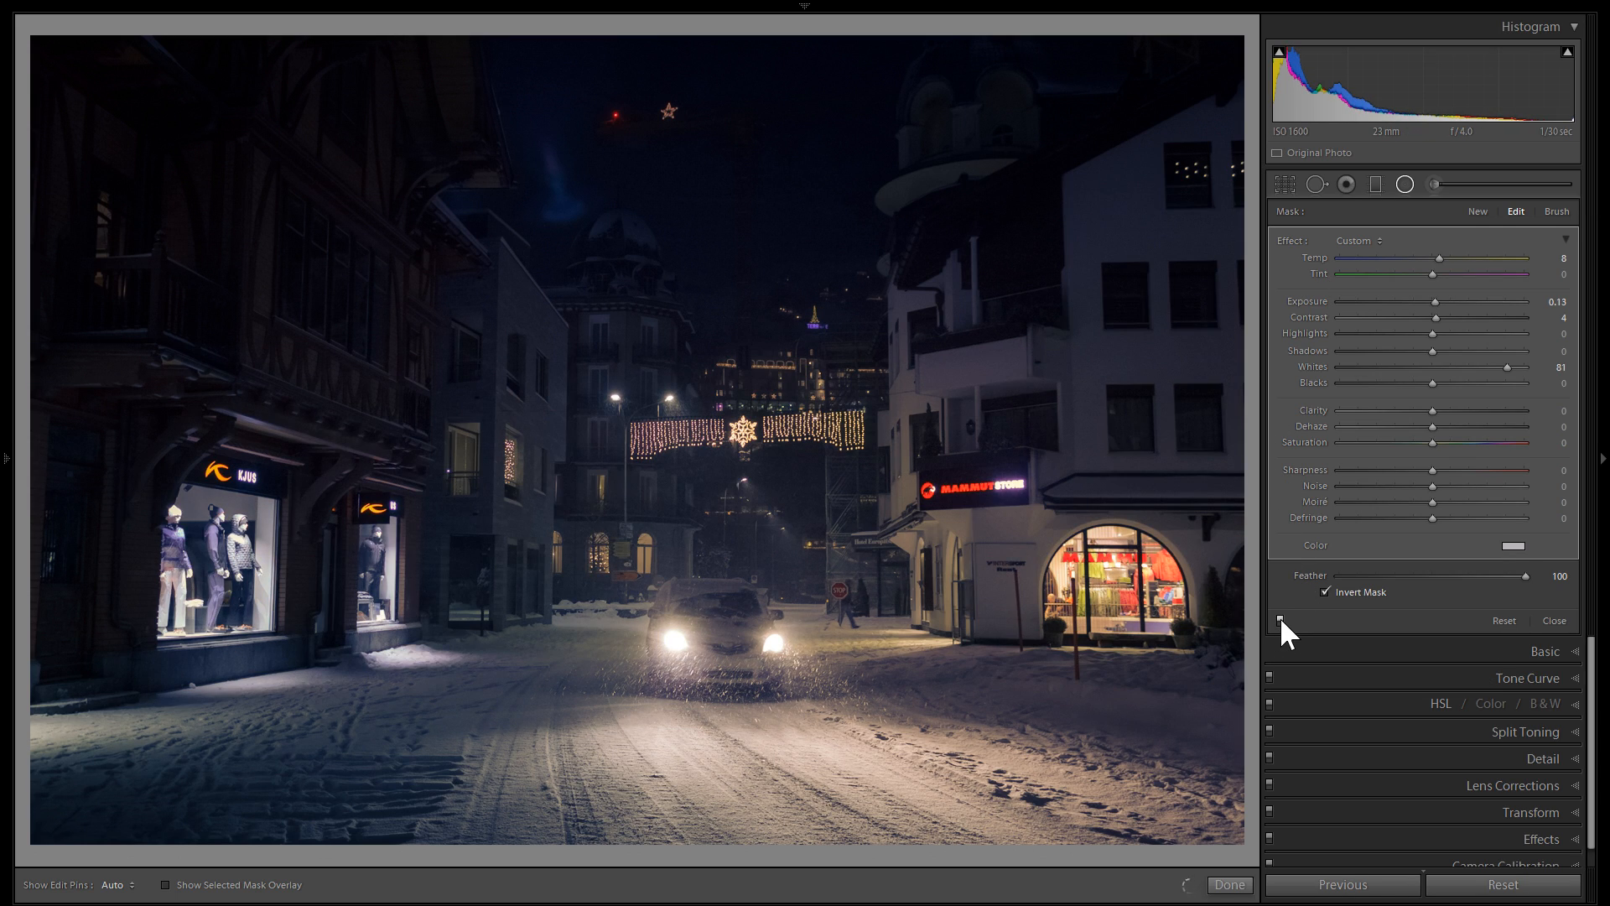
click(1280, 621)
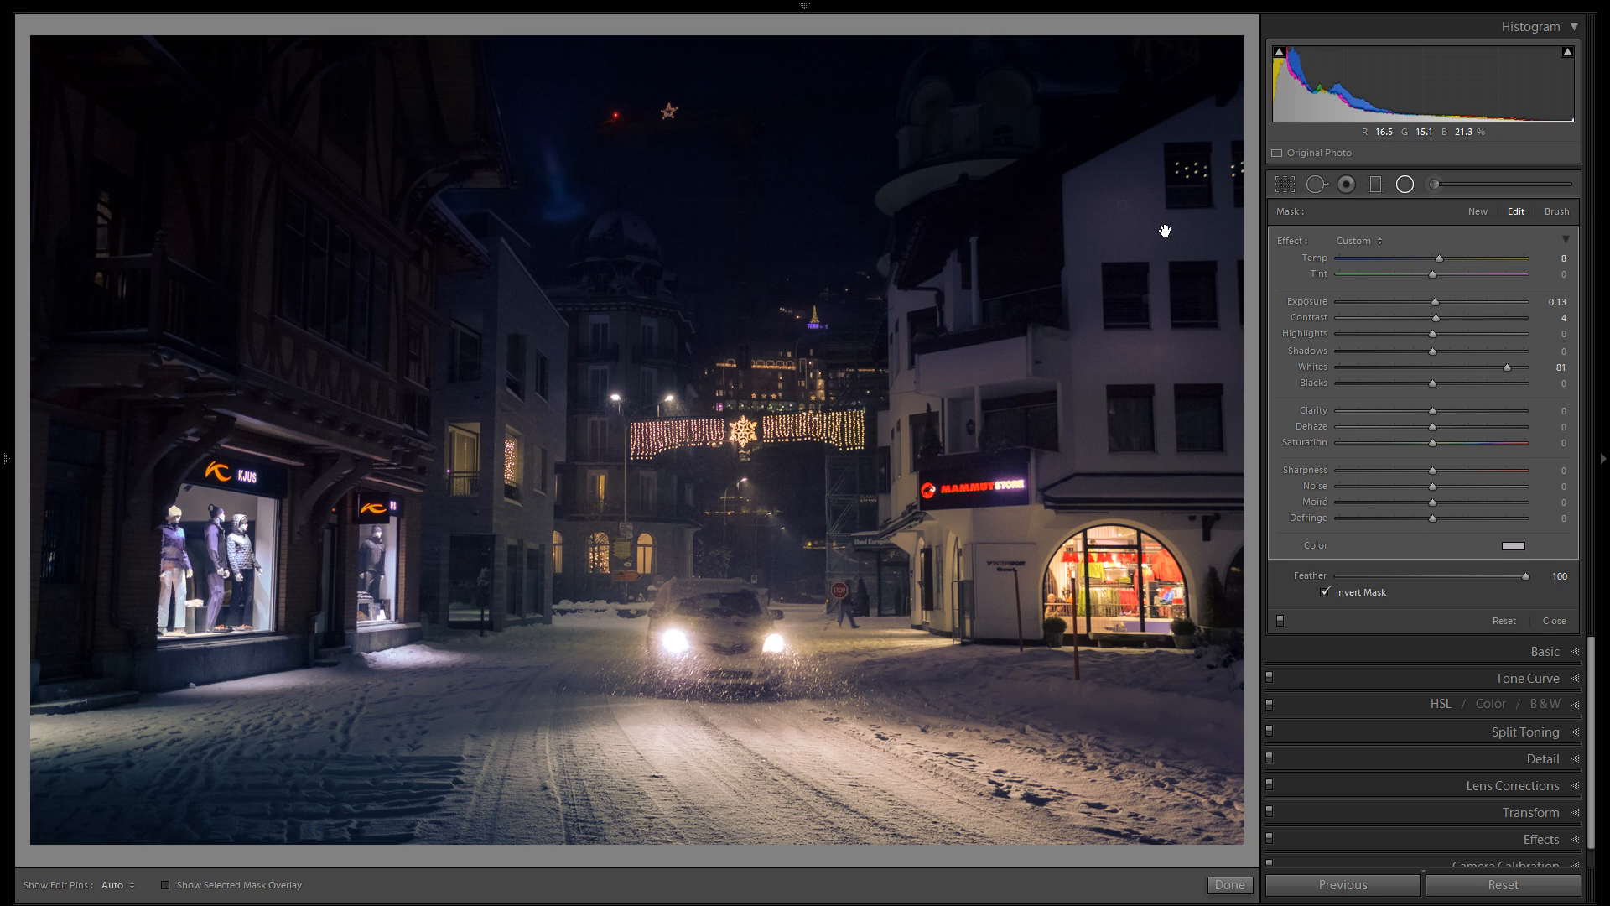
Compare the photo with and without the radial filters twice.
click(1280, 620)
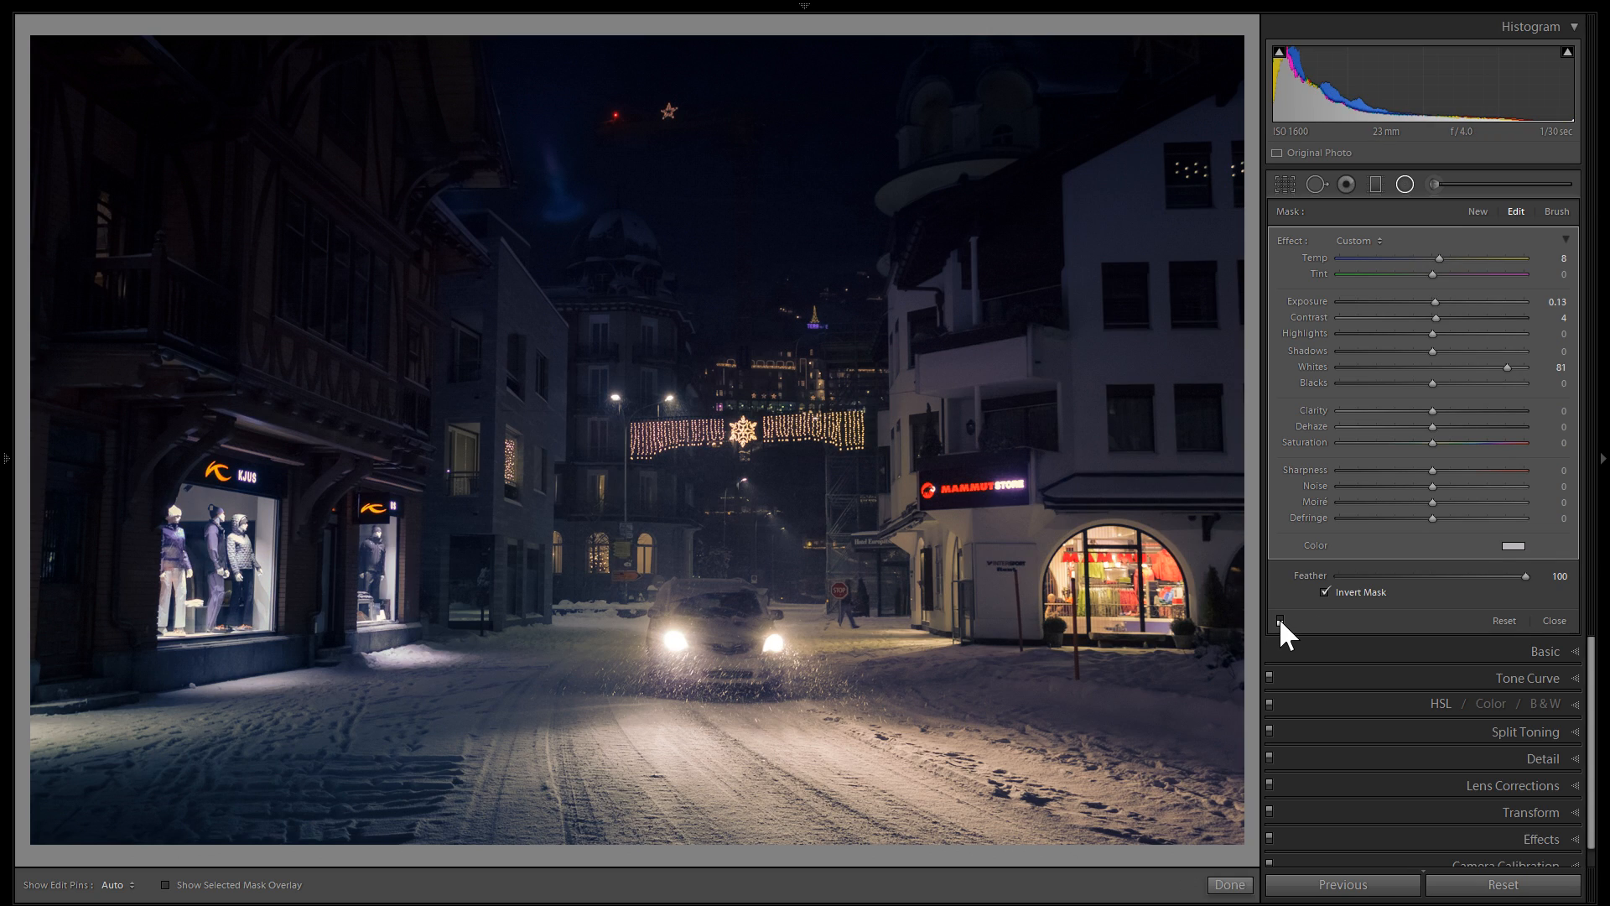
click(1280, 621)
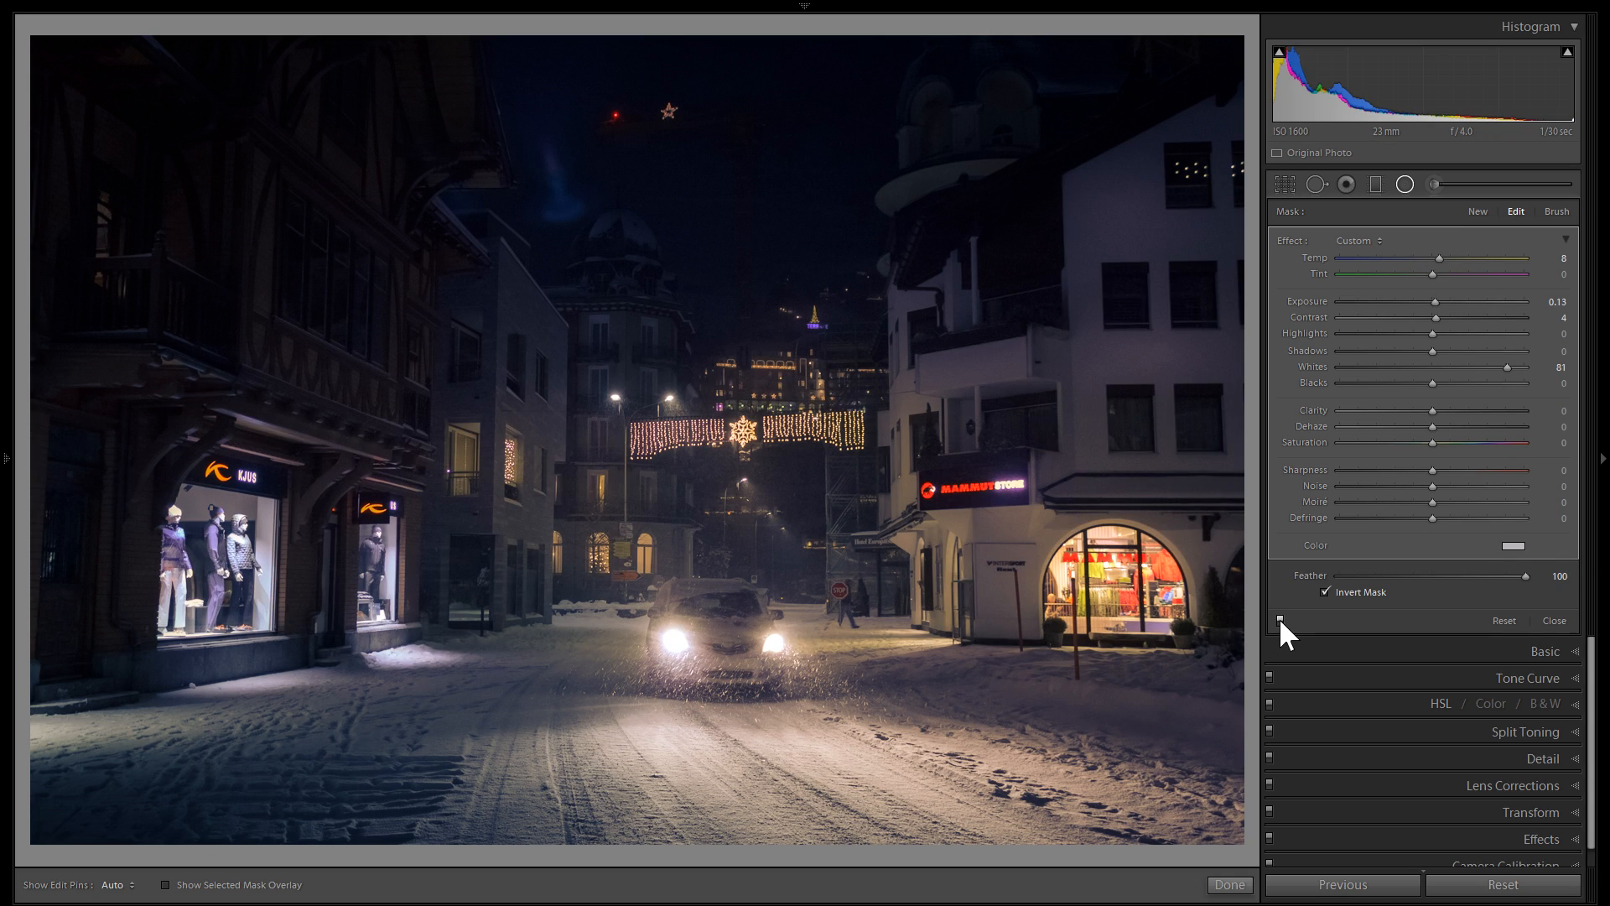
click(1280, 621)
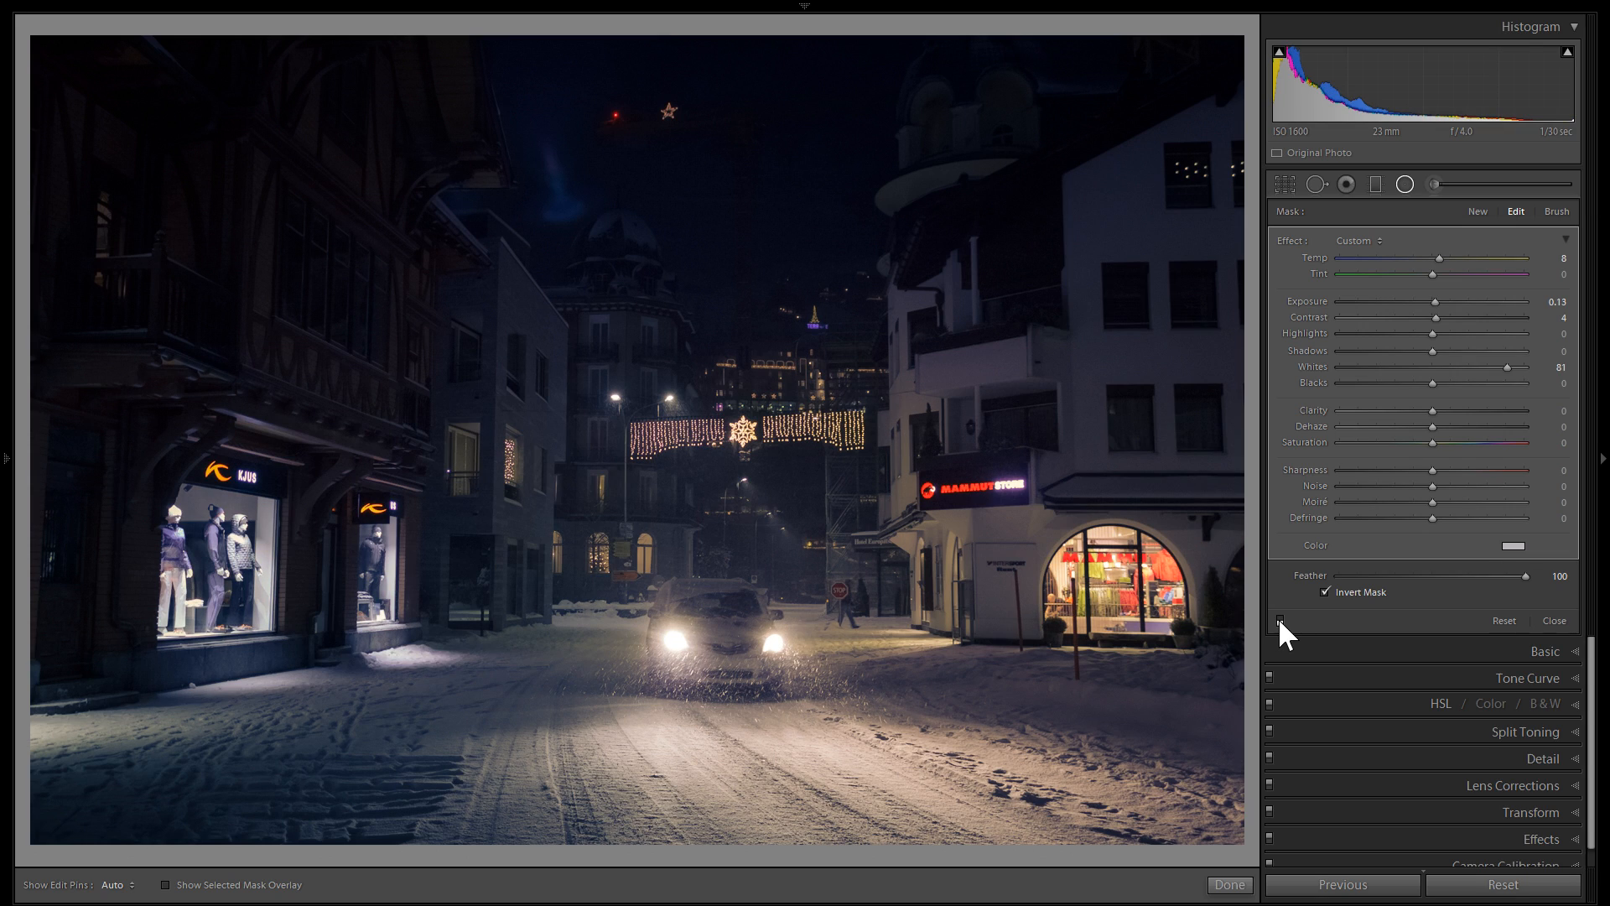
click(1280, 621)
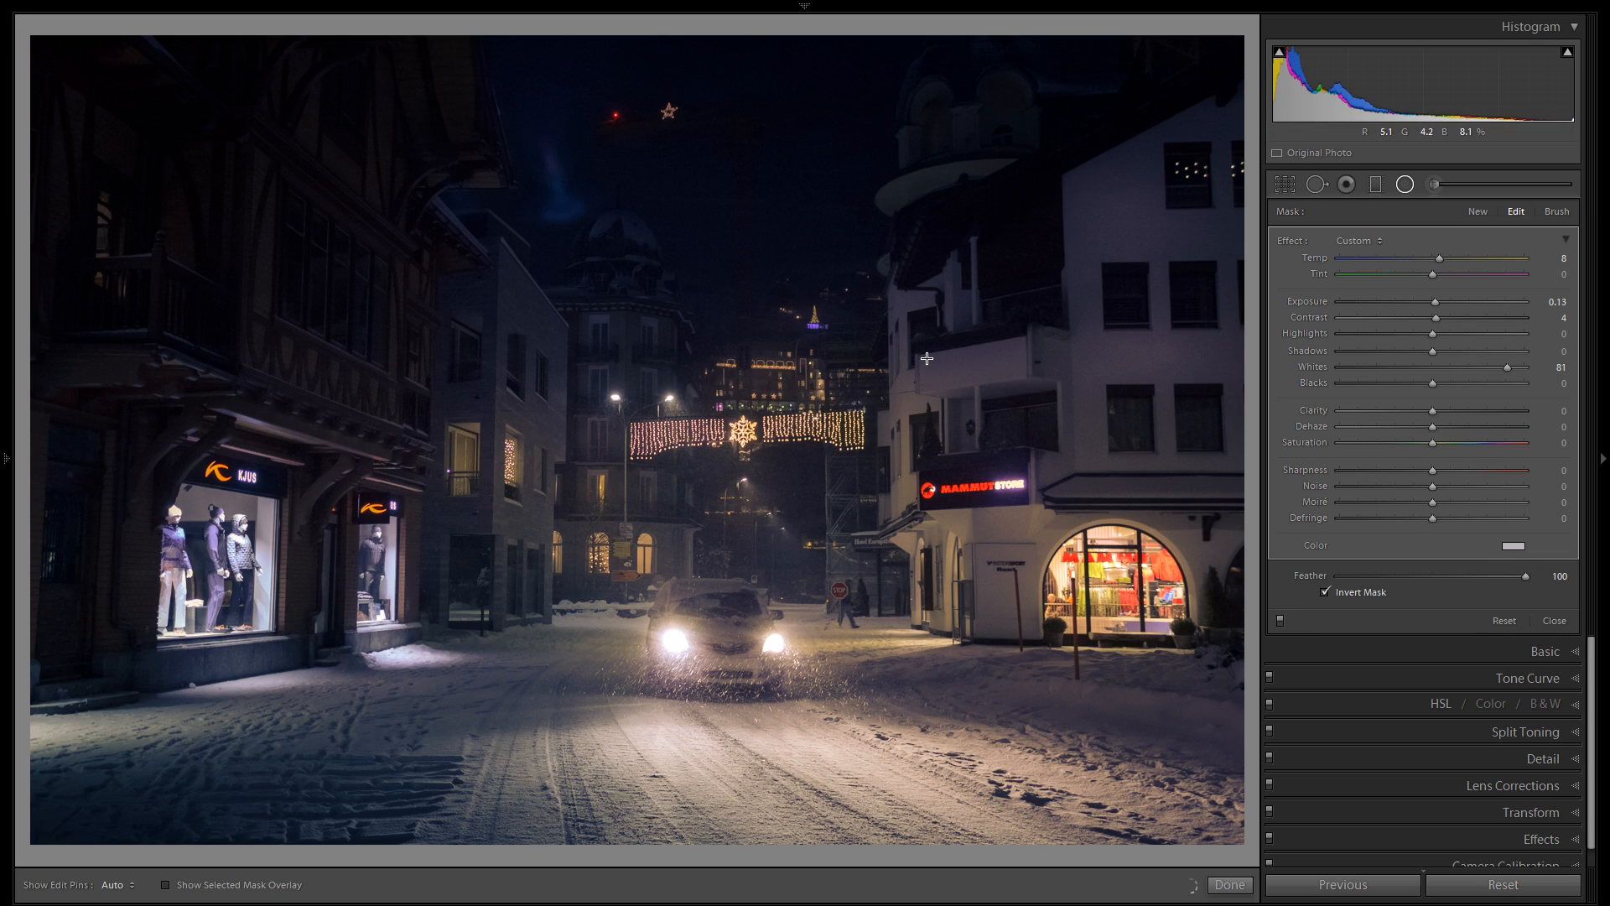
Draw a radial filter over the white building's balcony and place a duplicate on the lower part of the grey building opposite.
drag(926, 358, 1048, 413)
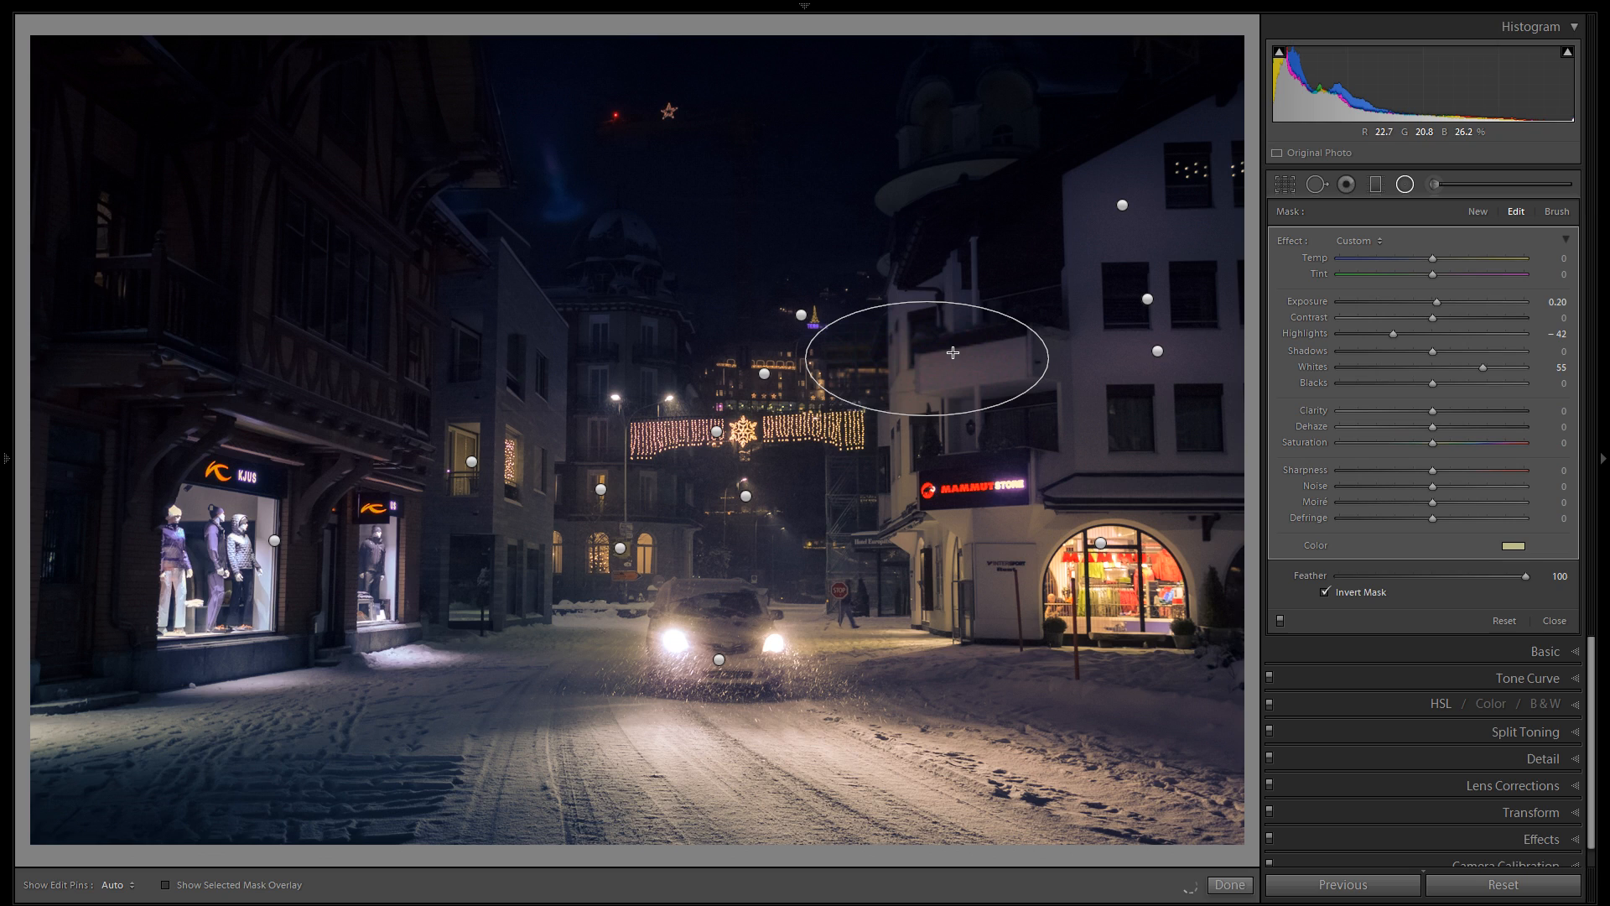
drag(937, 354, 995, 356)
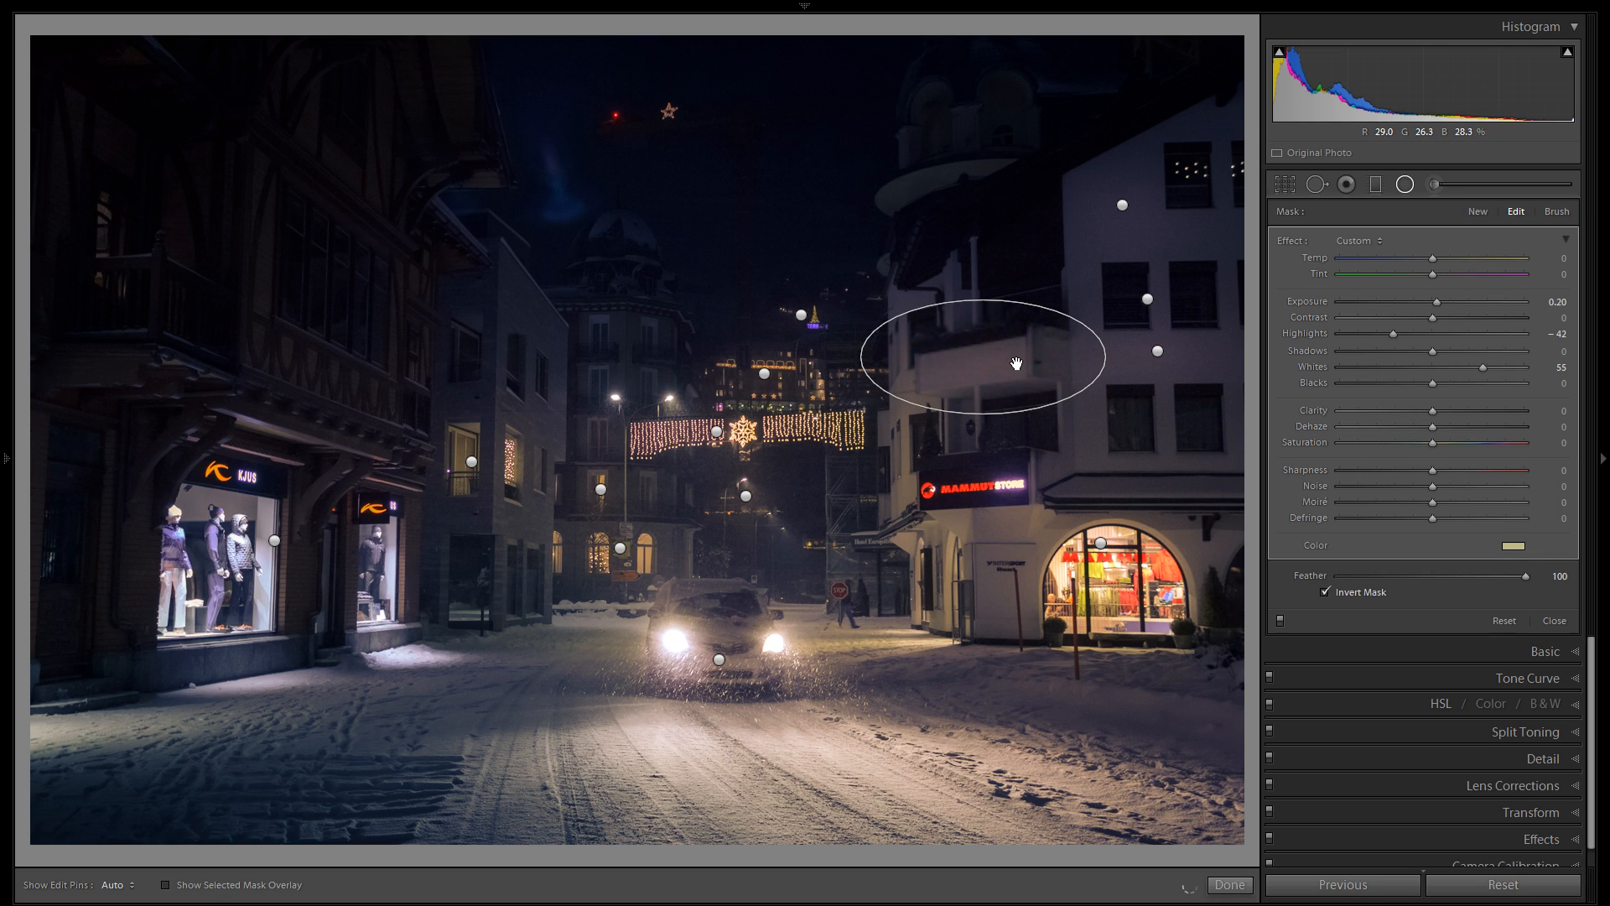
right_click(1016, 363)
click(1030, 379)
drag(962, 403, 515, 541)
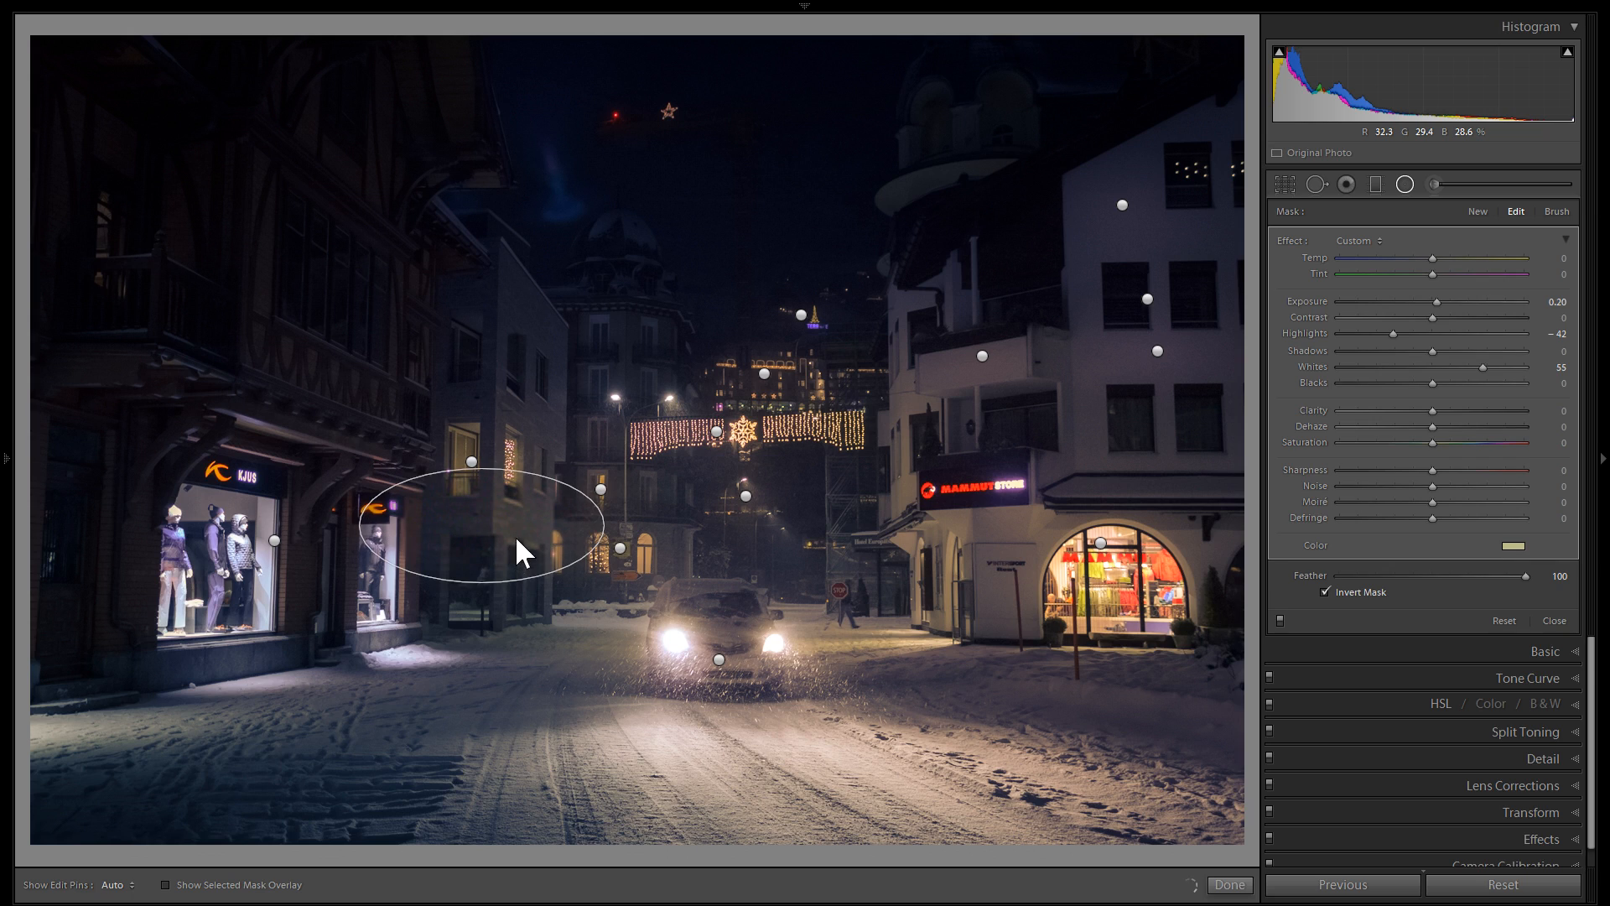
Duplicate the grey building's filter and place the copy over its roof and top floor.
right_click(527, 533)
click(525, 537)
drag(524, 536, 543, 294)
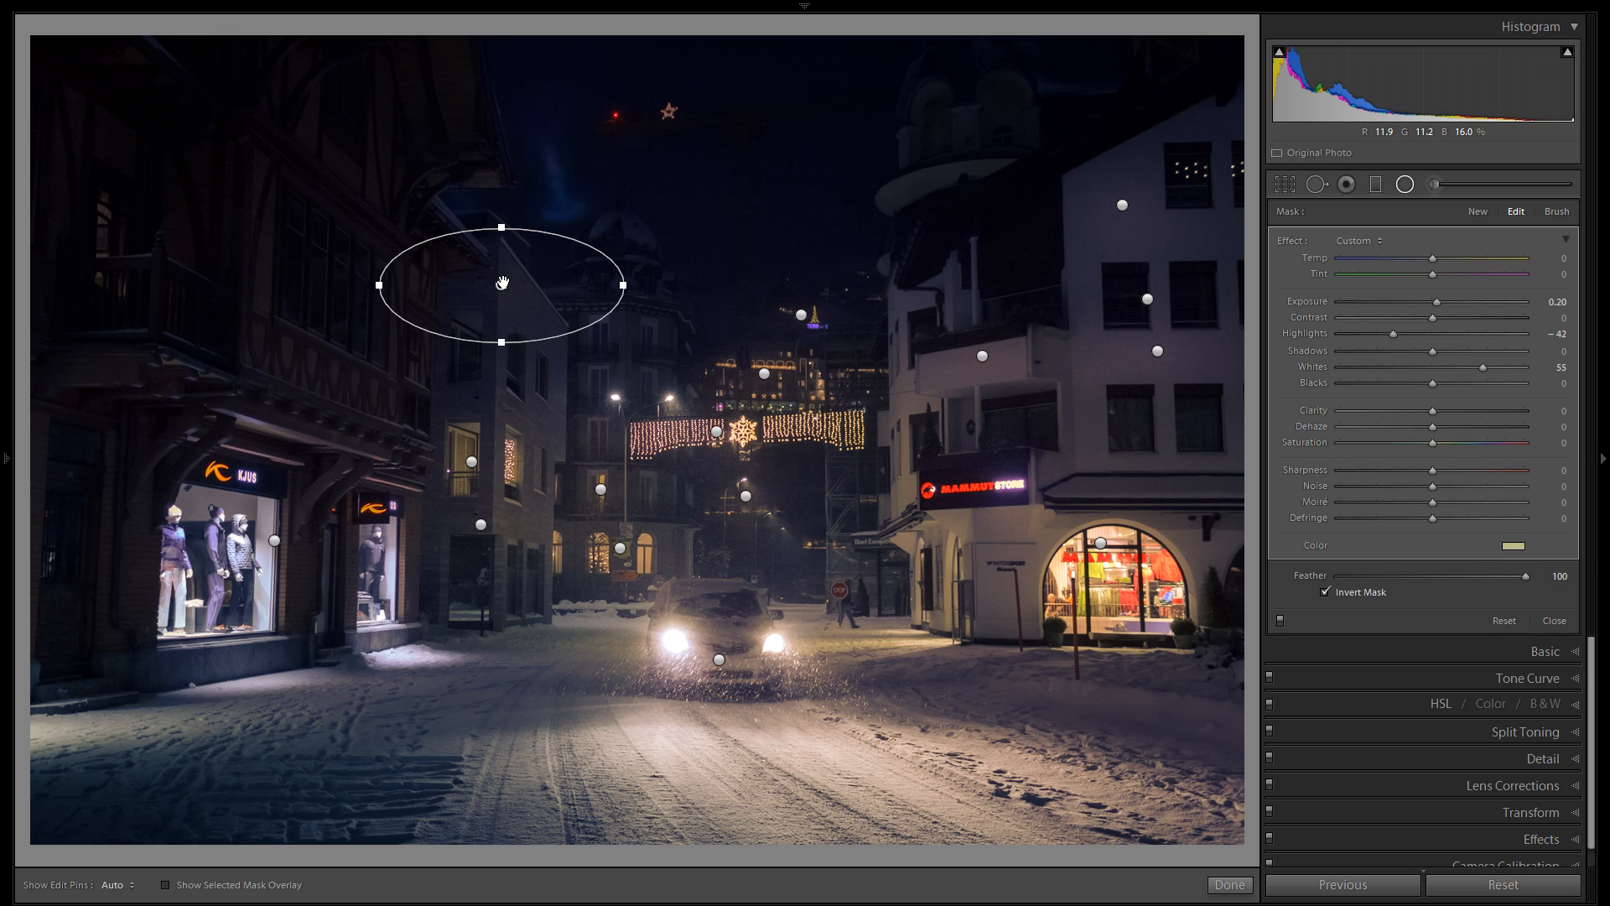
Duplicate the roof filter onto the timber house's upper windows and widen its ellipse to span the facade.
right_click(502, 282)
click(547, 294)
drag(306, 351, 274, 338)
drag(395, 340, 450, 339)
drag(277, 279, 338, 275)
drag(295, 389, 297, 424)
Duplicate the wide filter and position the copy over the timber house's facade just below the upper windows.
right_click(369, 307)
click(407, 327)
drag(314, 193, 343, 226)
drag(331, 171, 333, 256)
drag(333, 349, 333, 350)
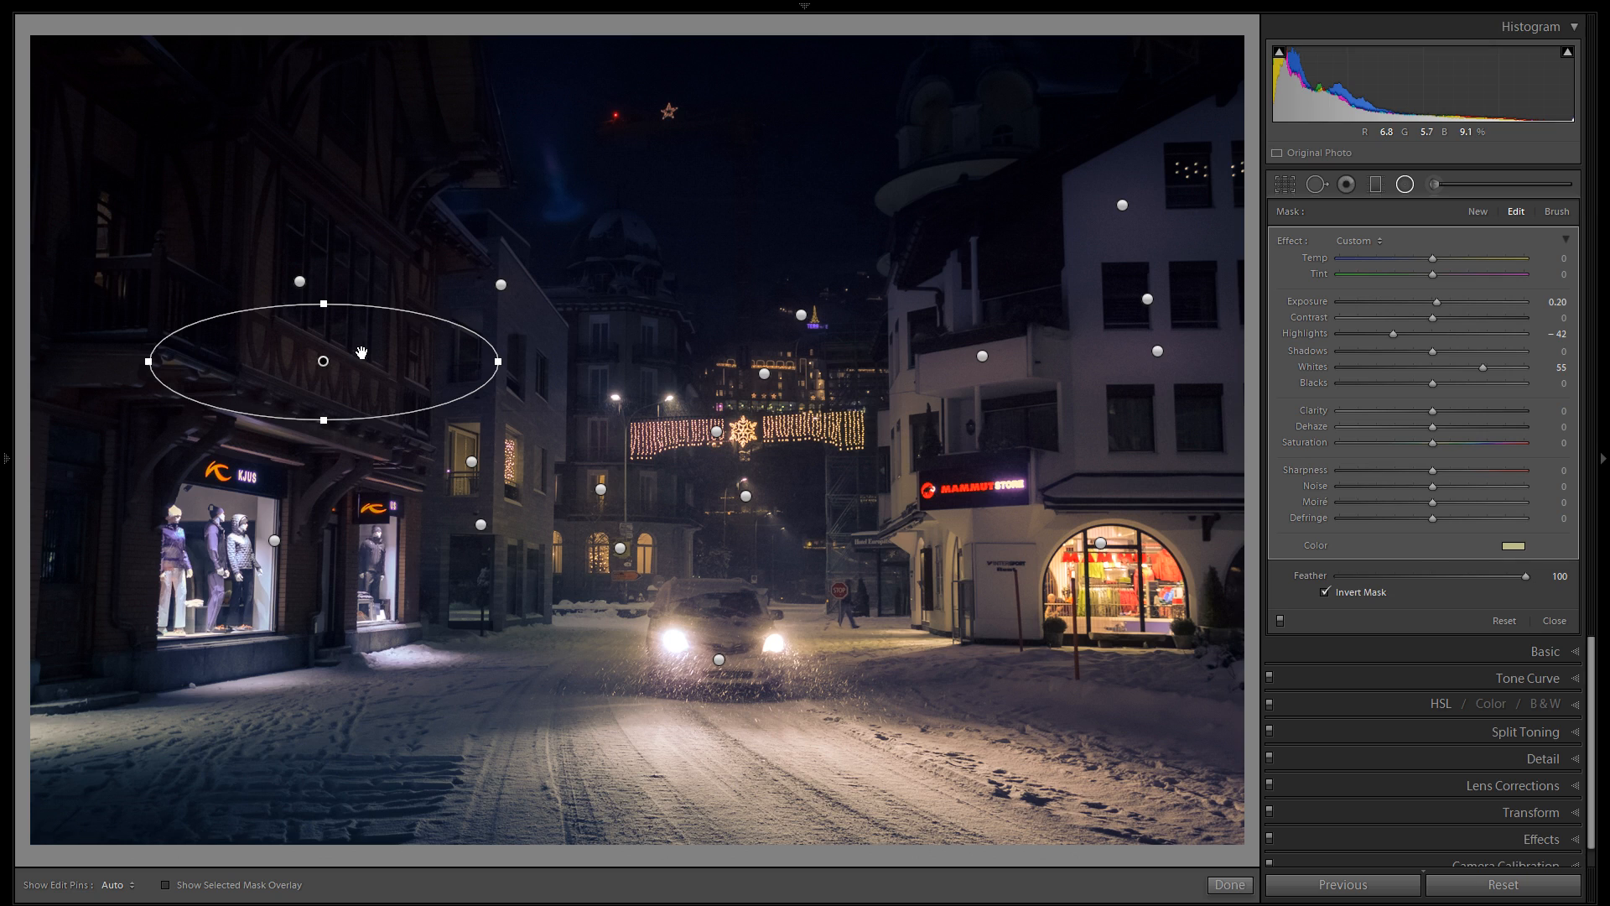
drag(365, 353, 352, 347)
Duplicate the timber facade filter and place copies near the top of the house and just above the KJUS sign.
right_click(353, 347)
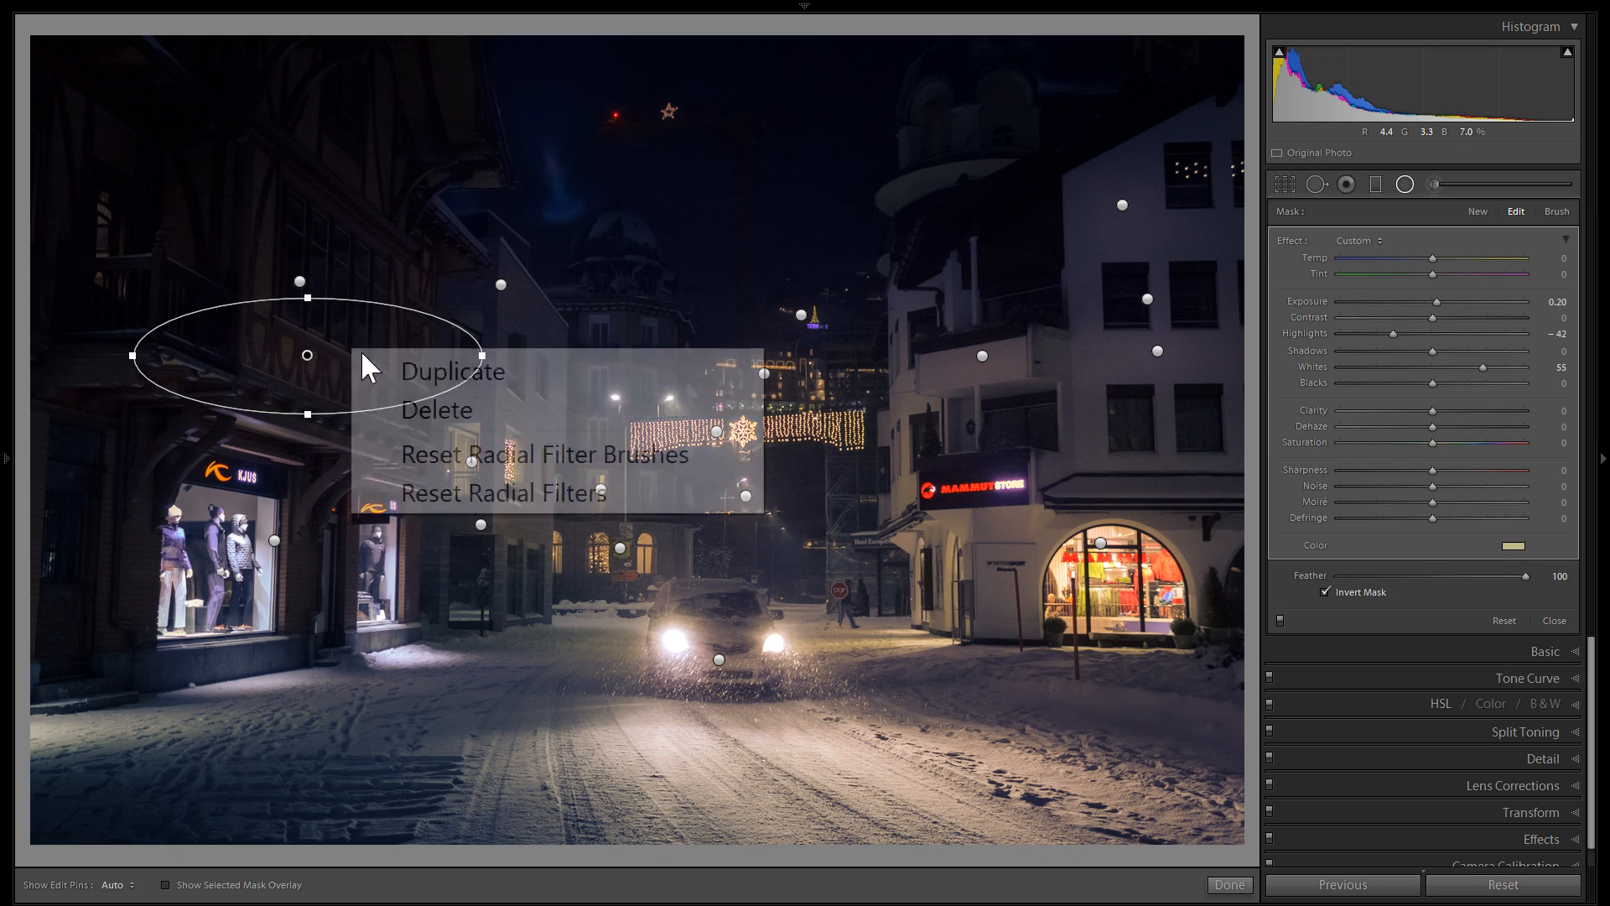
click(385, 369)
drag(347, 340, 352, 199)
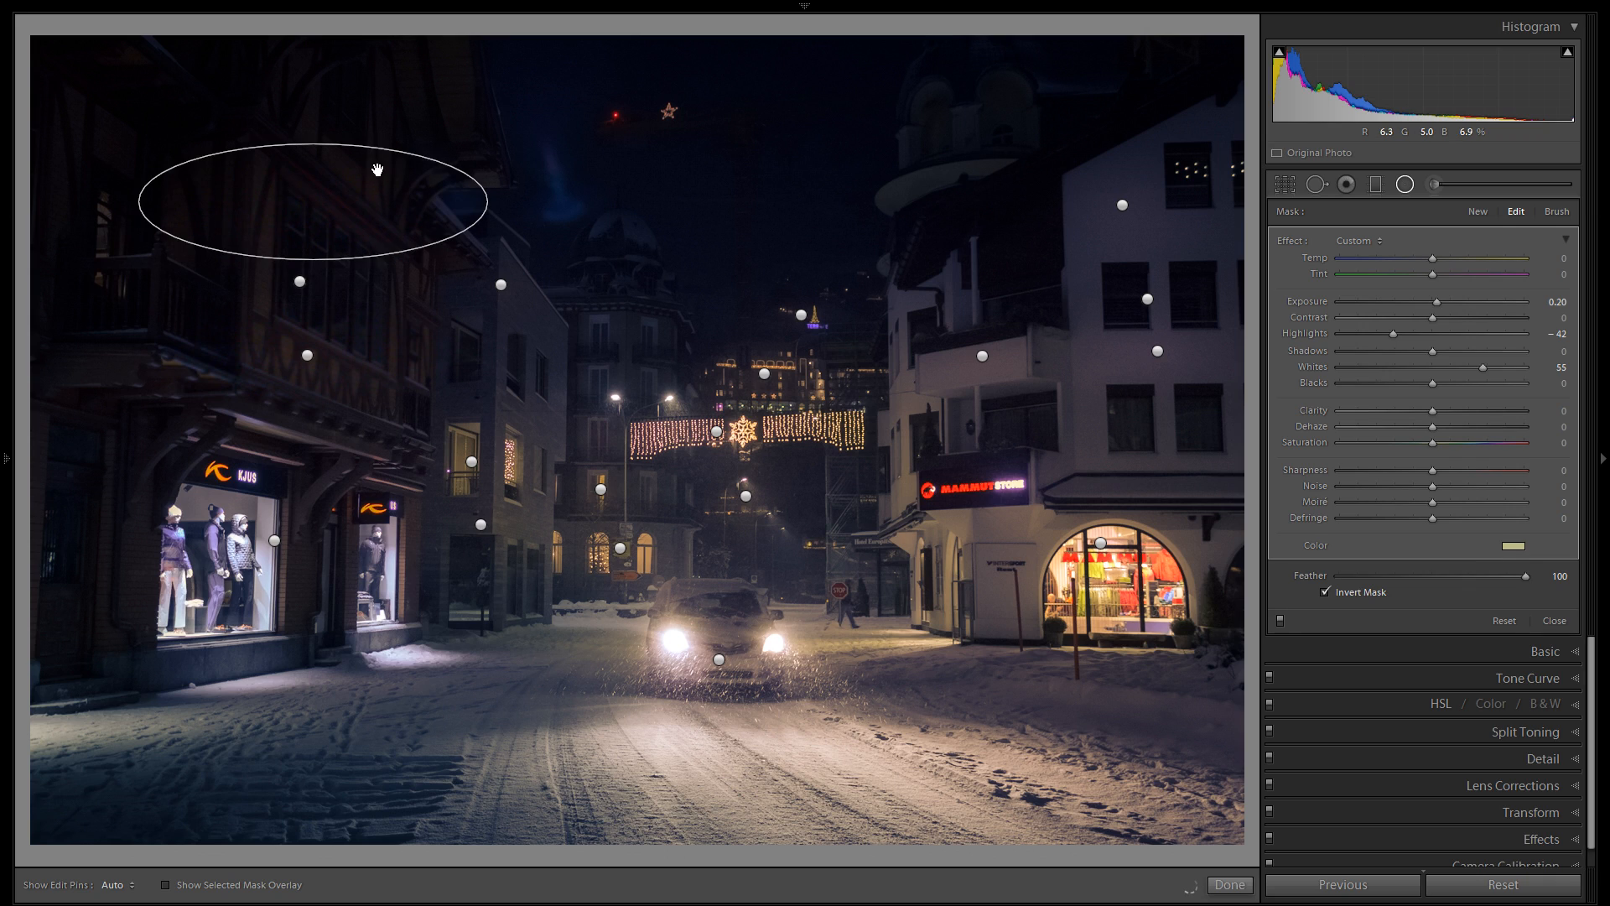
right_click(392, 194)
click(391, 206)
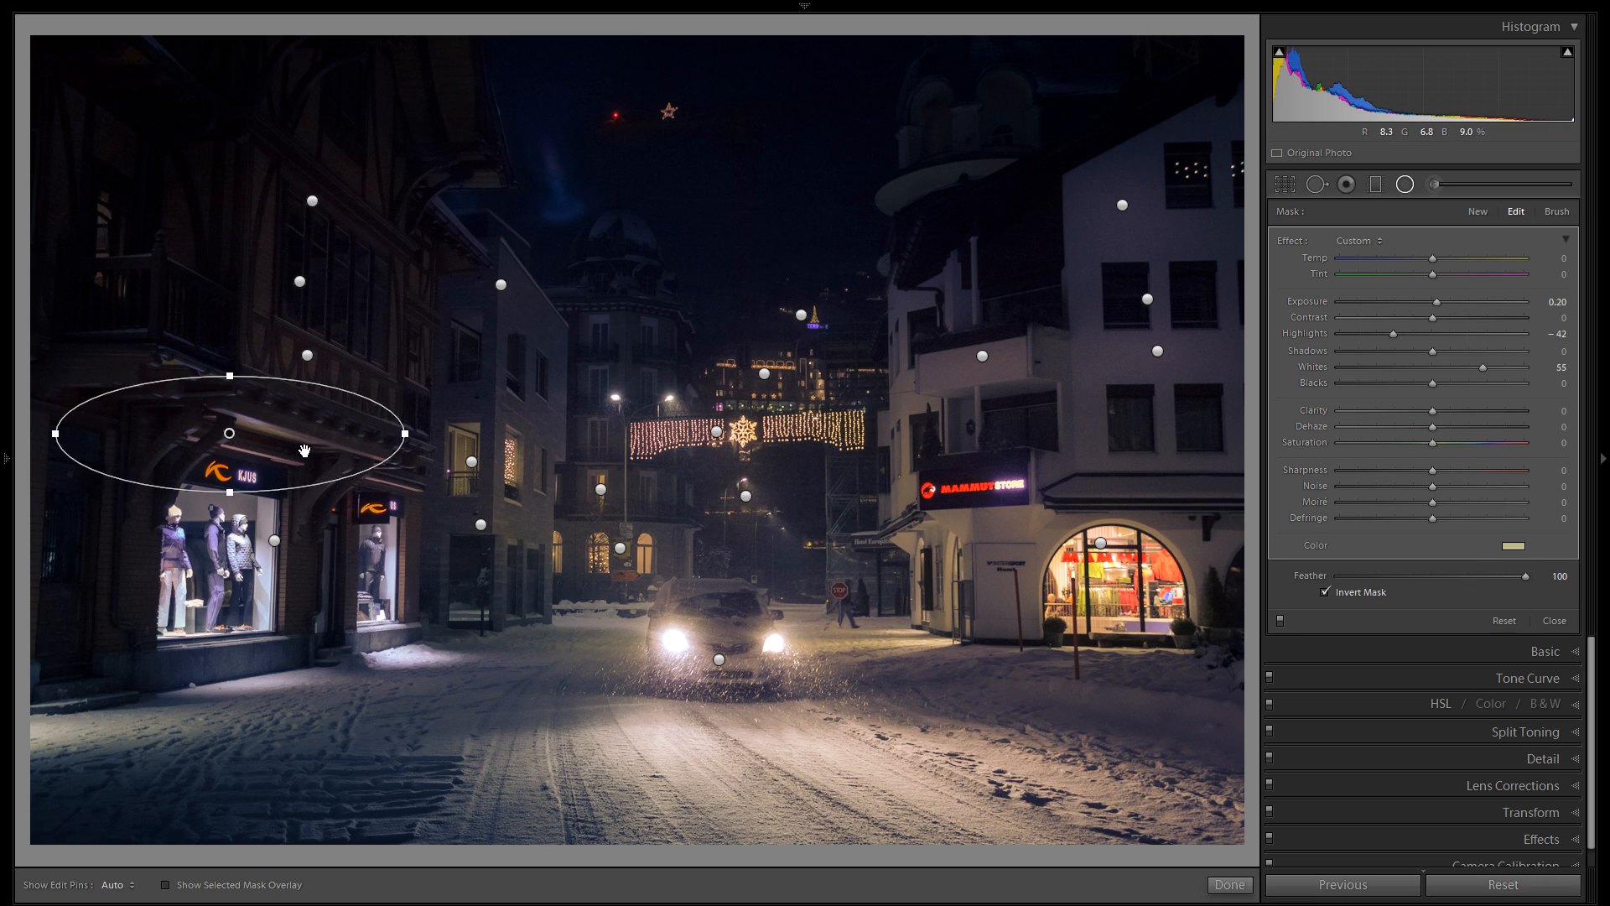
Place further duplicates below the KJUS window, over the dark doorway beside it and just above the white building's balcony.
drag(304, 451, 670, 305)
right_click(327, 658)
click(374, 679)
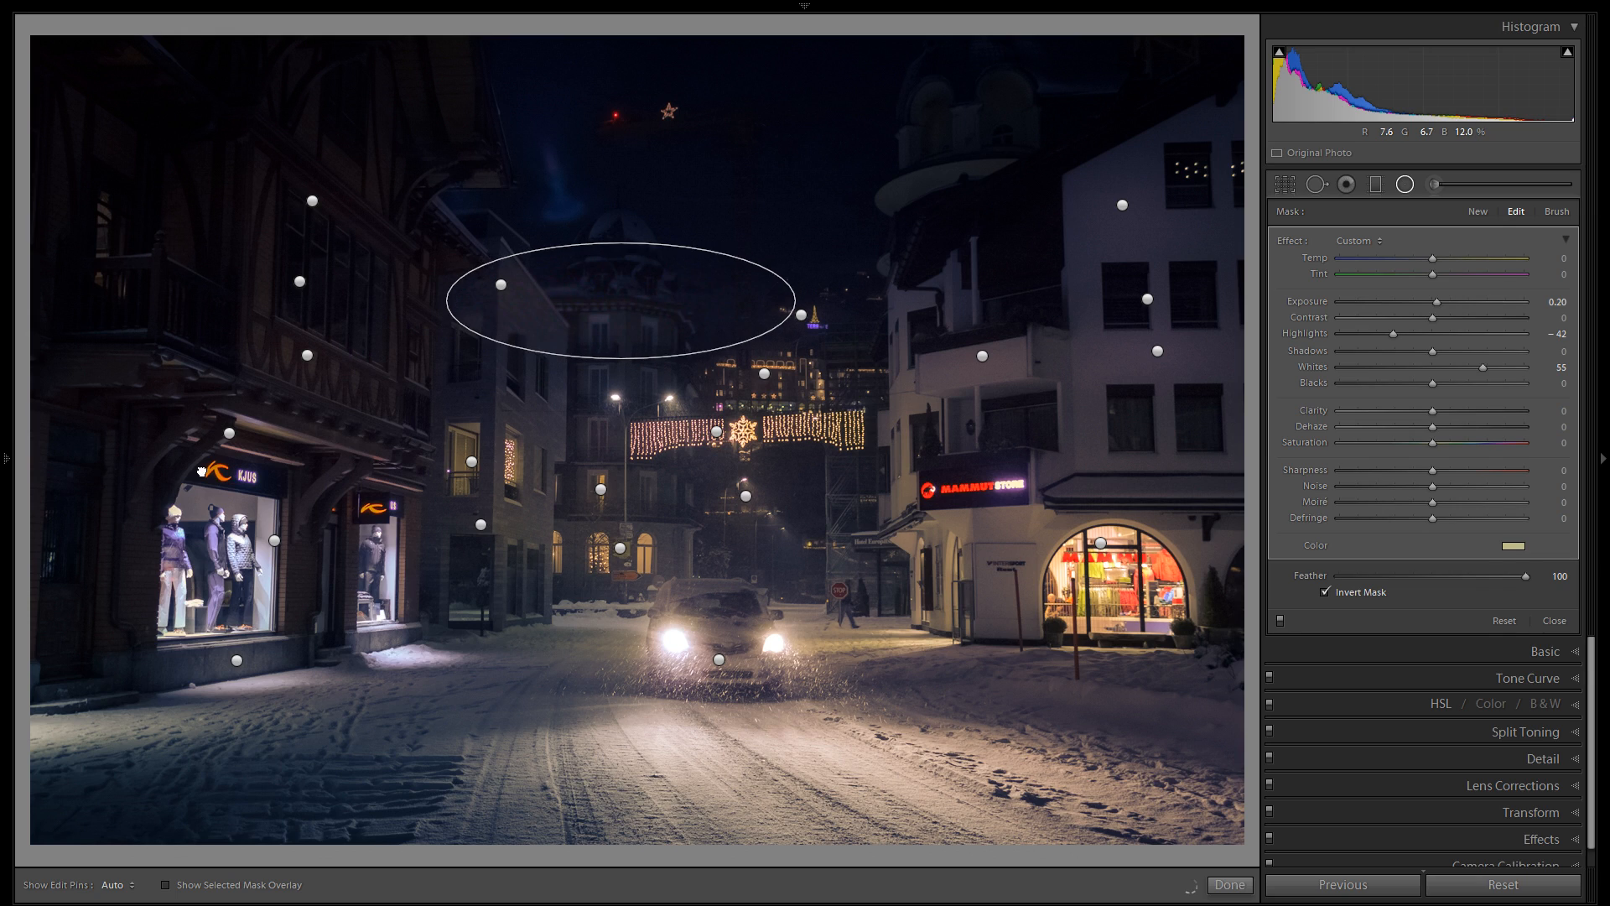
drag(201, 472, 997, 302)
right_click(204, 482)
click(243, 504)
drag(1146, 295, 960, 553)
Duplicate the filter above the balcony onto the Mammut store's side entrance and set the copy's Temp to -19.
right_click(1014, 295)
click(1017, 316)
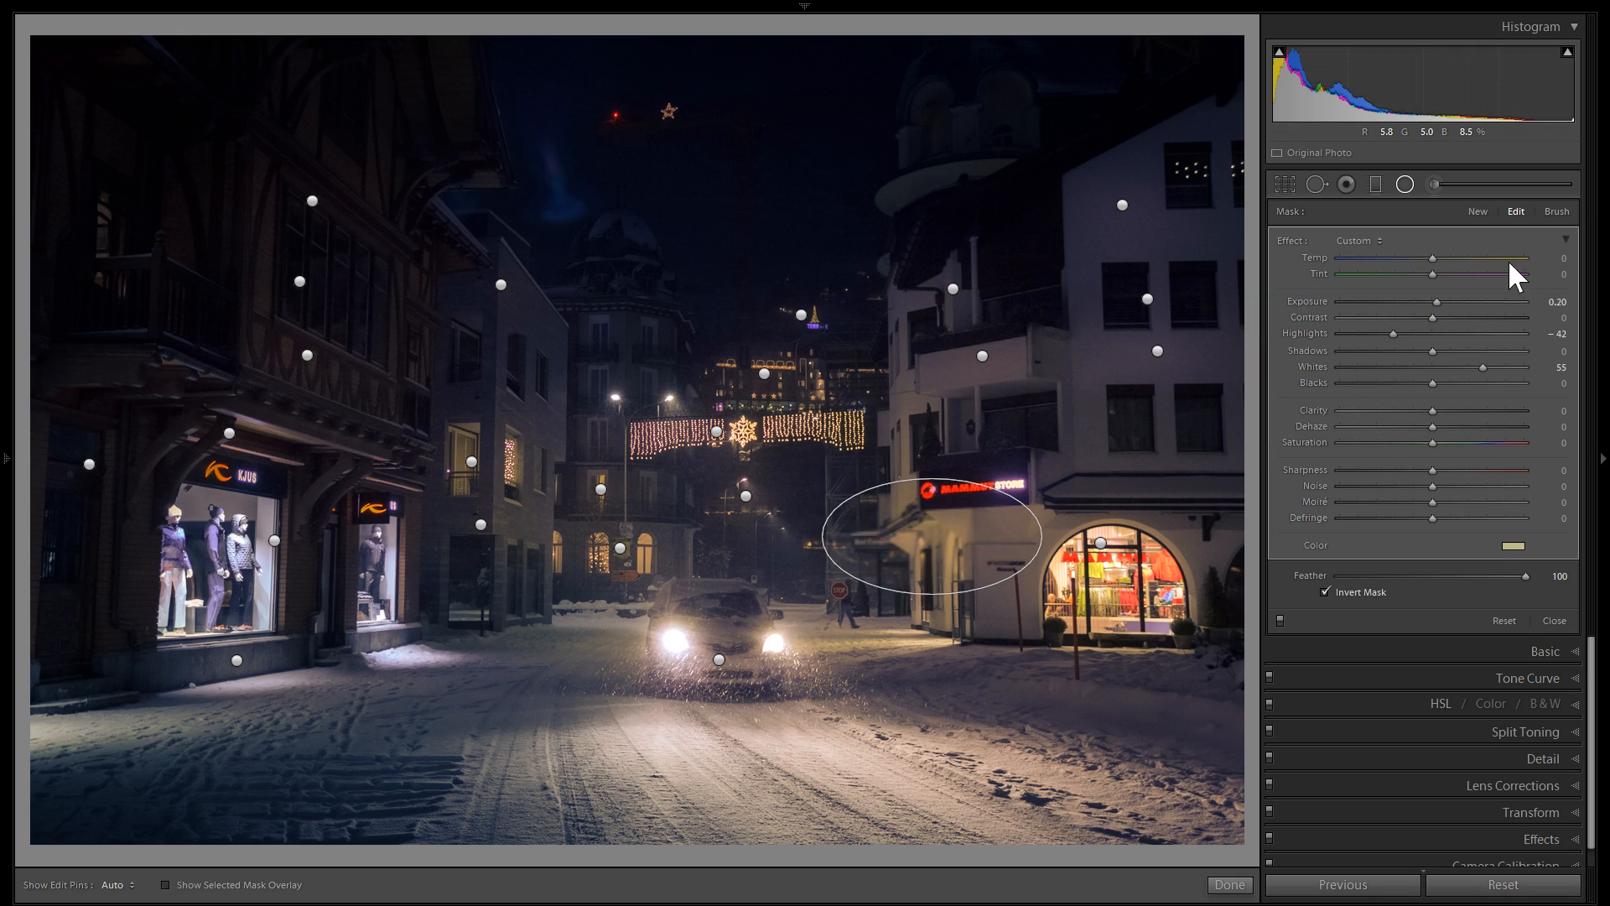
drag(1433, 257, 1413, 257)
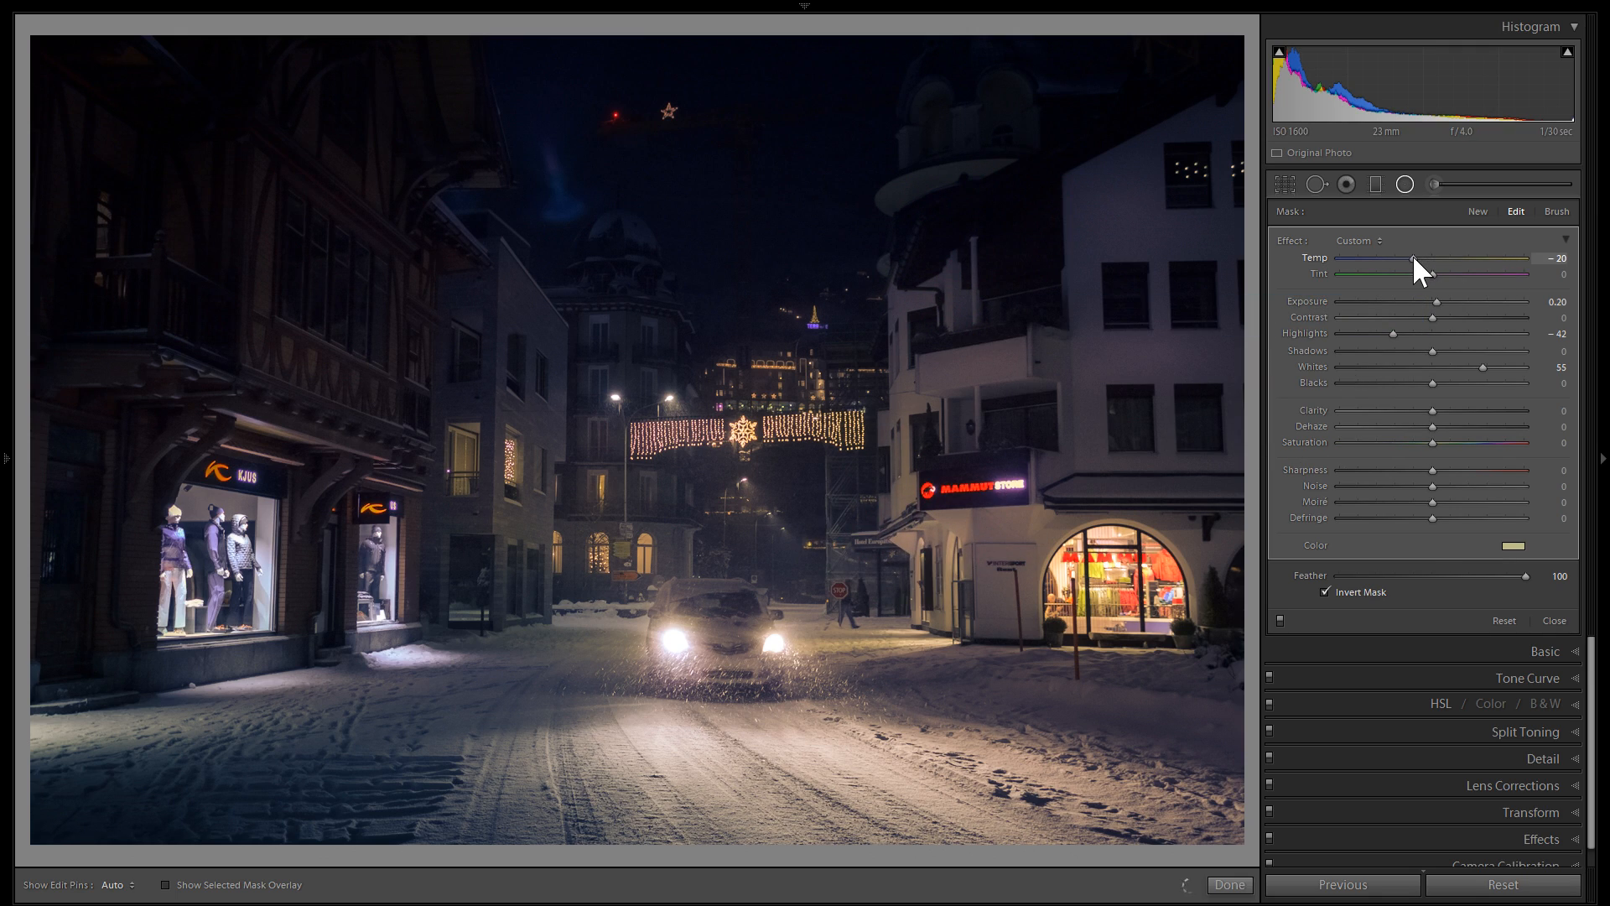
Duplicate the cooled entrance filter and place the copy over the street just behind the car.
right_click(925, 547)
click(988, 575)
drag(931, 539, 682, 537)
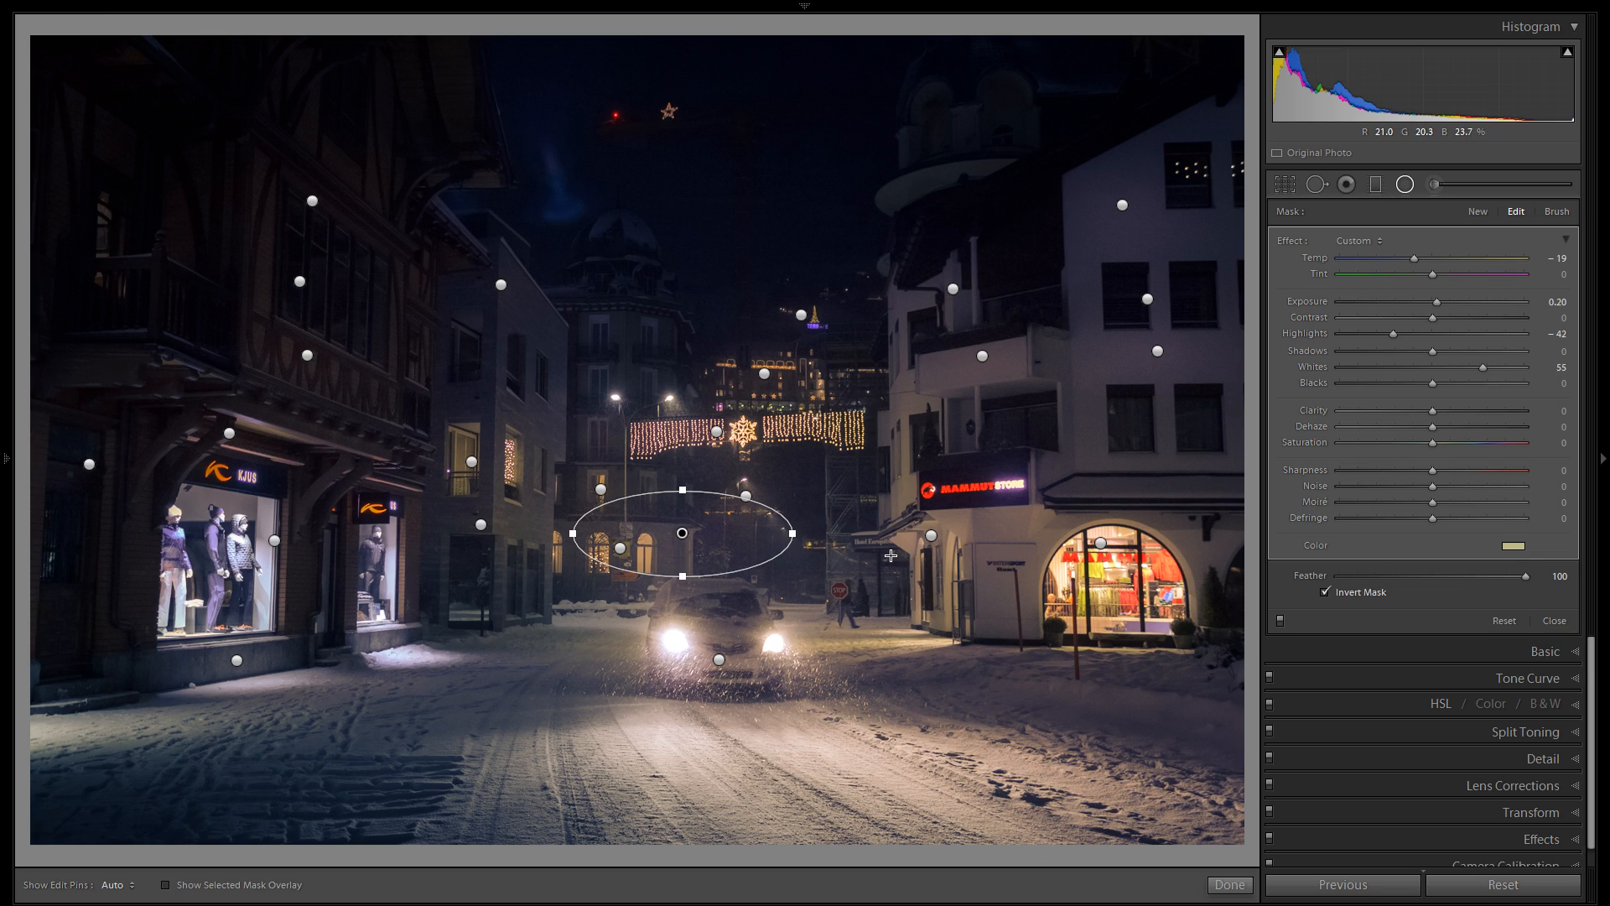
Review the settings of the radial filters on the two shop windows and the white building's balcony.
click(1101, 544)
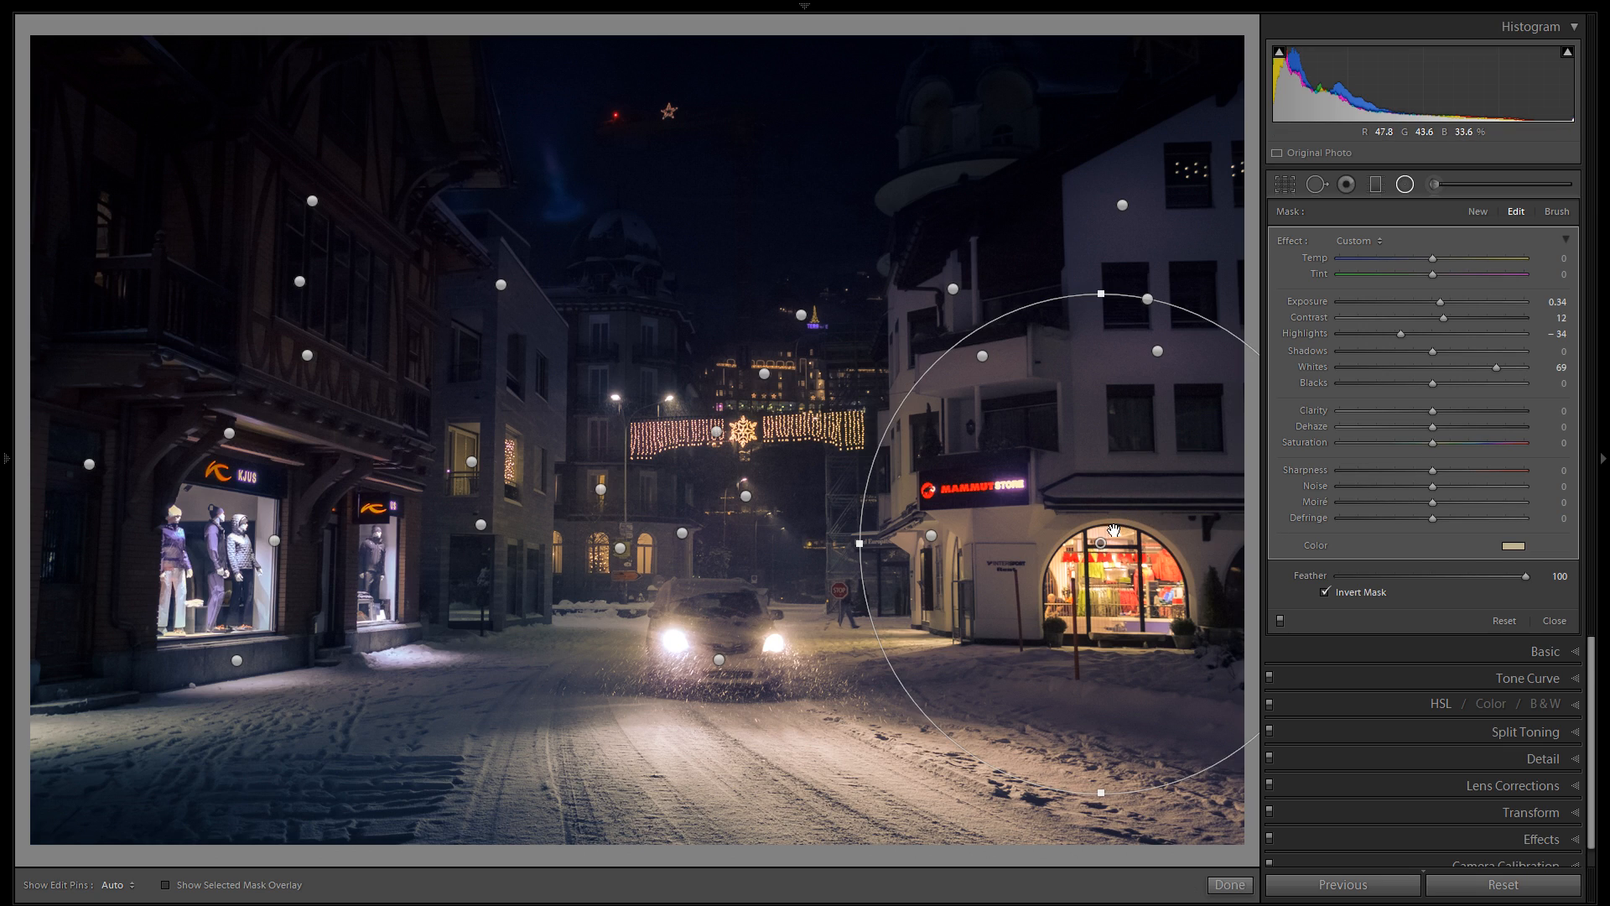
click(274, 540)
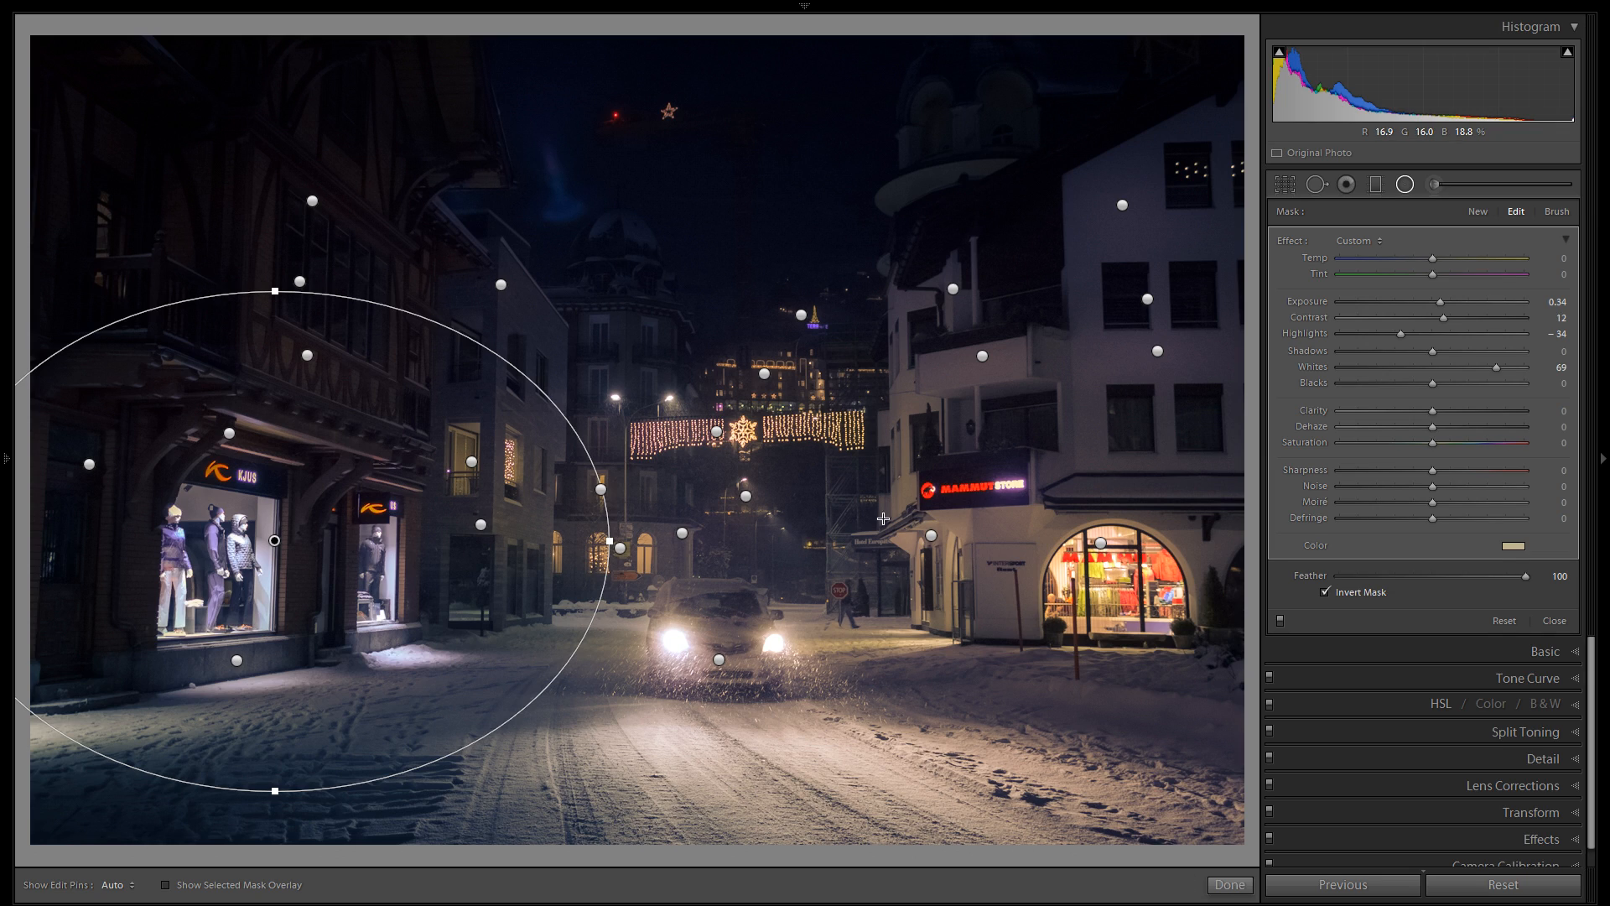
click(982, 357)
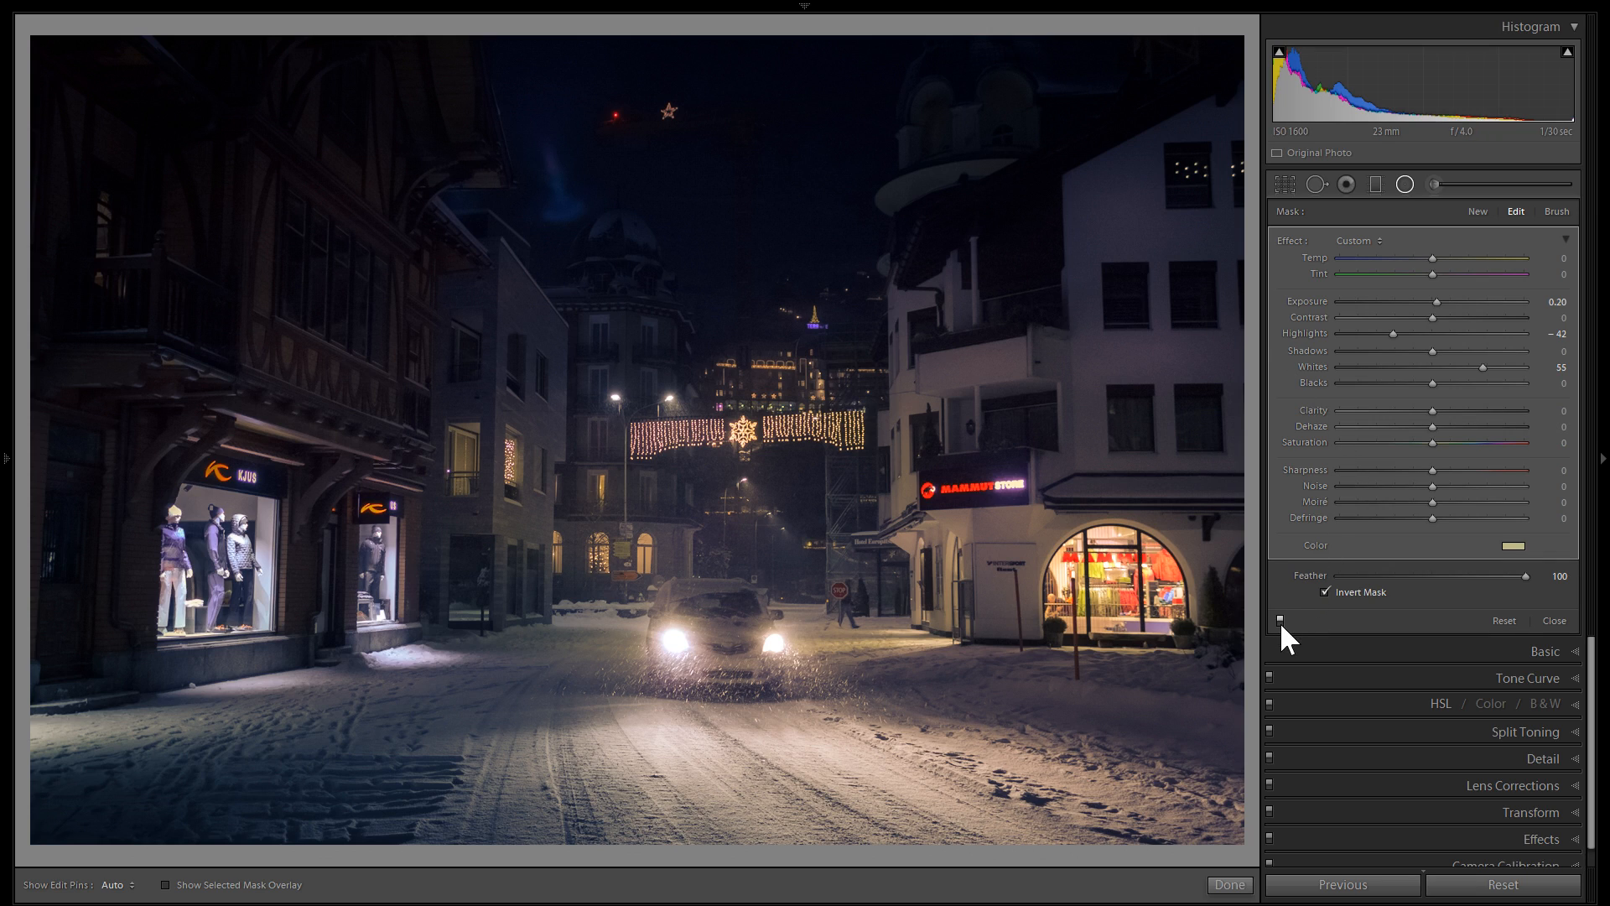
Prepare a new radial filter with Exposure 0.34, Highlights 0, Whites 56 and a pale yellow tint of hue 54, saturation 18.
click(1481, 210)
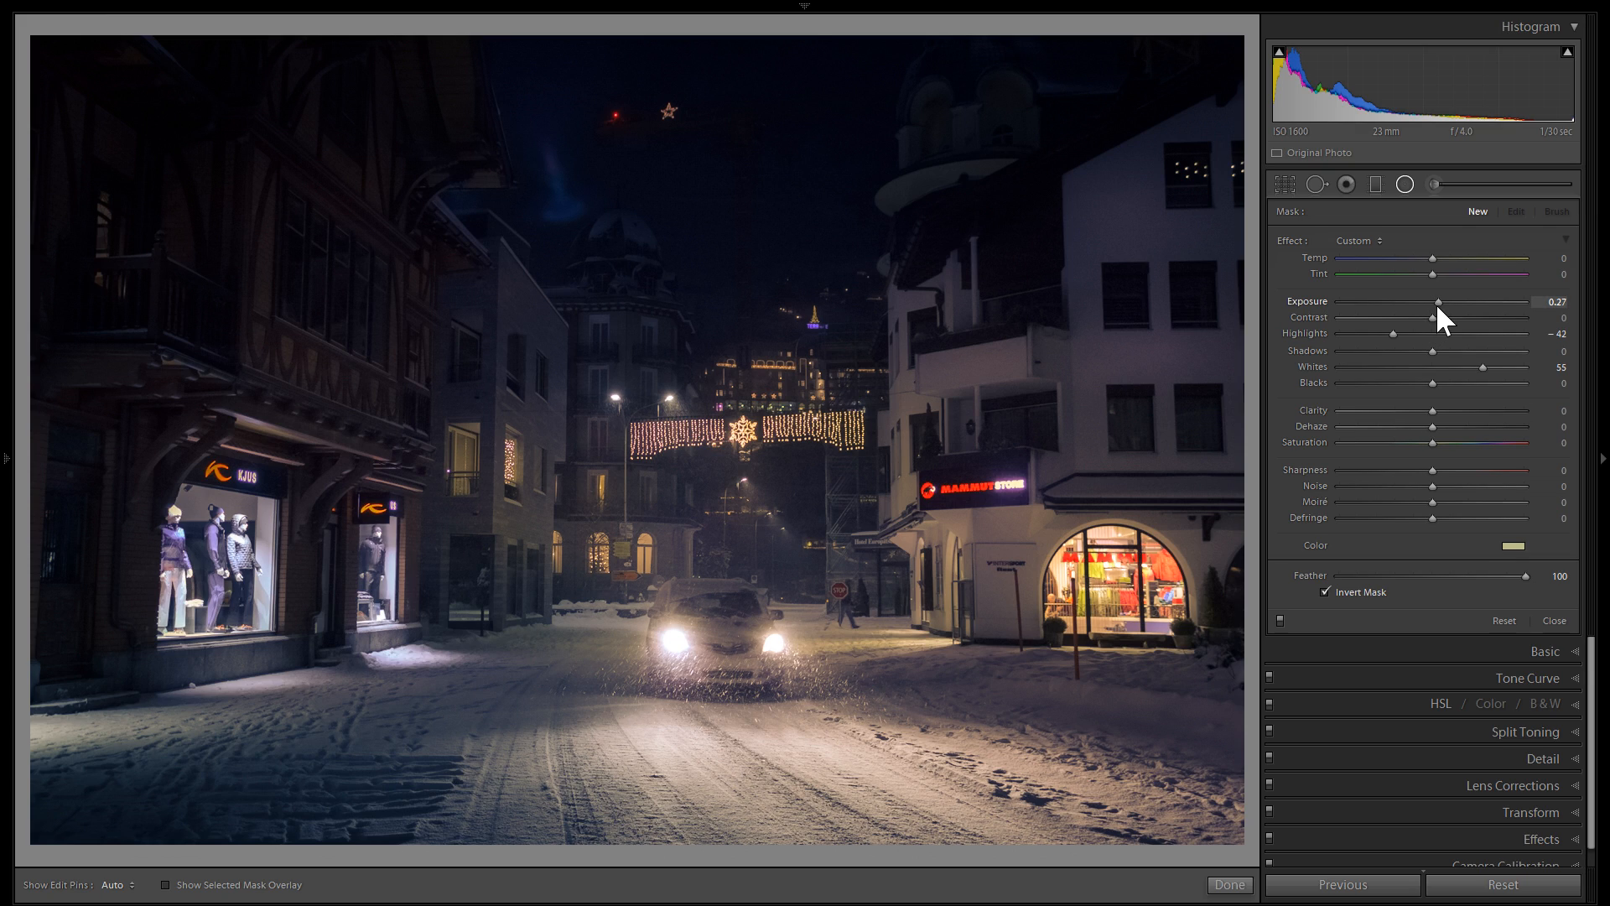
drag(1438, 302, 1437, 302)
double_click(1284, 334)
drag(1480, 367, 1483, 368)
click(1510, 547)
drag(1221, 600, 1217, 608)
click(1159, 506)
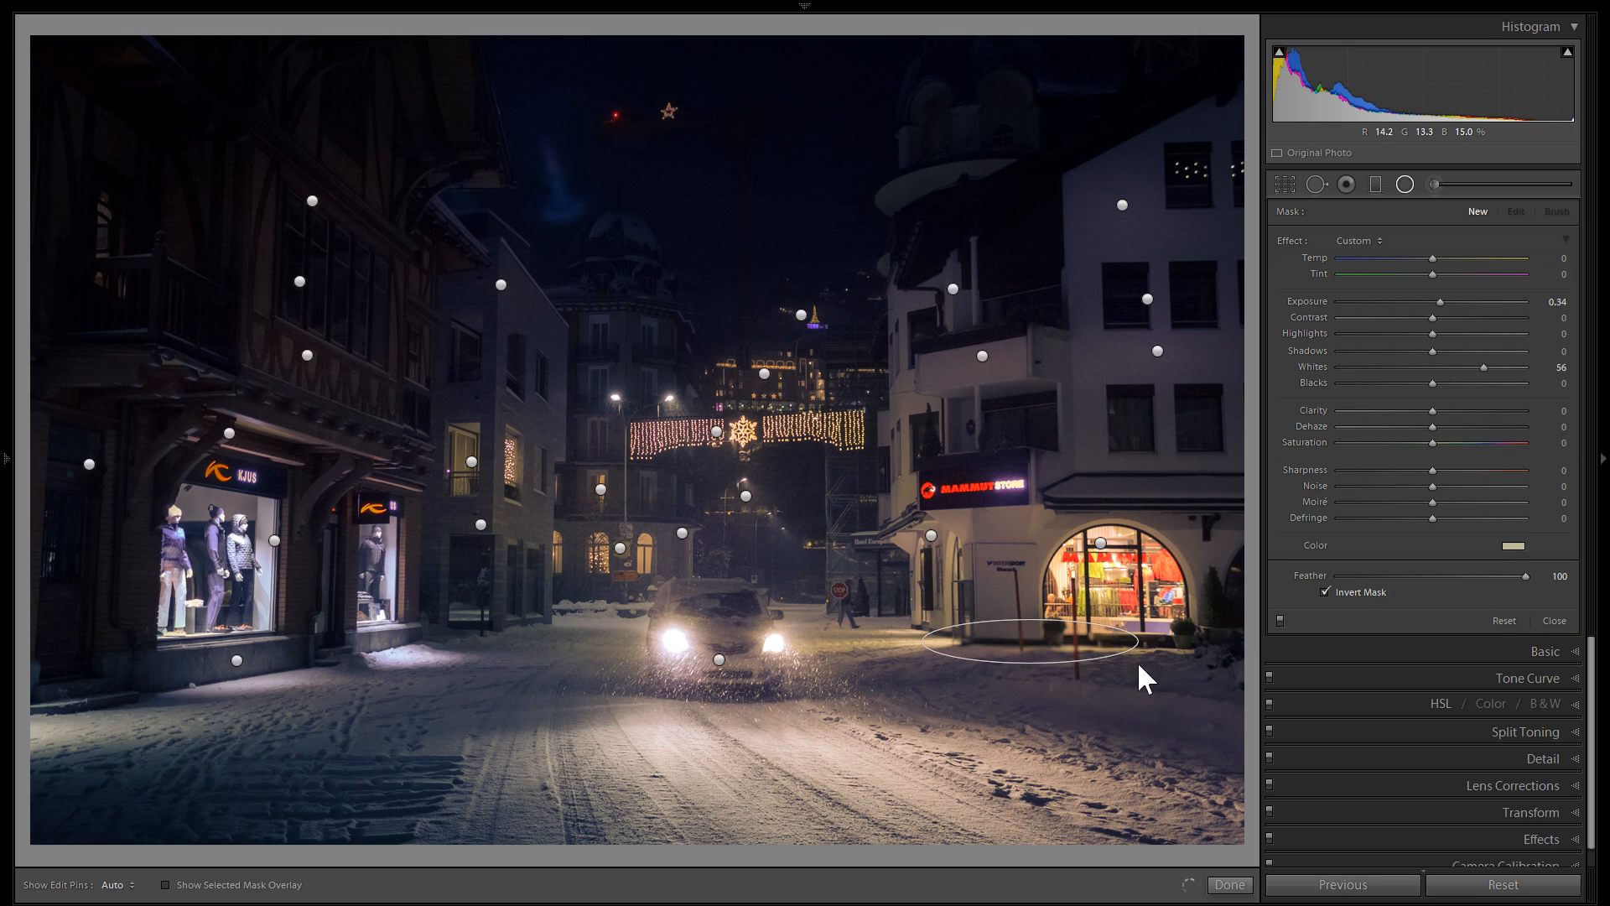
Draw a flat radial filter on the snow before the Mammut store and place a duplicate on the wall between entrance and window.
click(1034, 639)
drag(1100, 642, 1179, 652)
right_click(1124, 648)
click(1163, 673)
drag(1144, 647, 1049, 533)
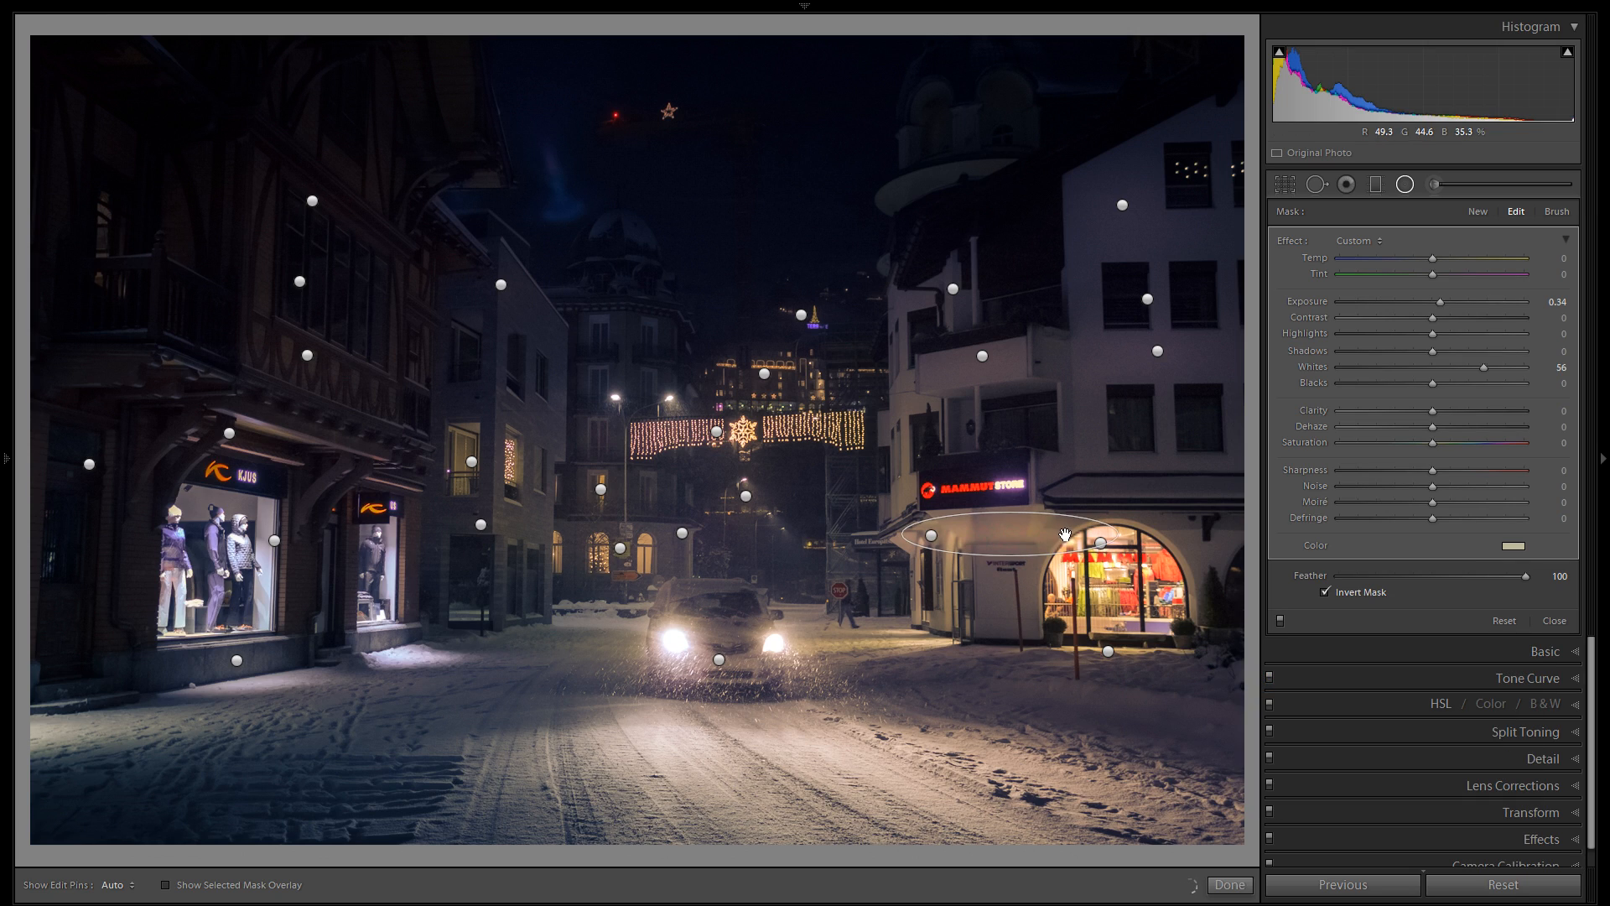
Duplicate the wall filter and place the copy on the far side of the Mammut store's arched window.
right_click(1034, 534)
click(1061, 545)
drag(1028, 533, 1216, 530)
Duplicate the filter onto the snow in front of the arched window and place another copy over the Mammut Store sign.
right_click(1216, 530)
click(1274, 562)
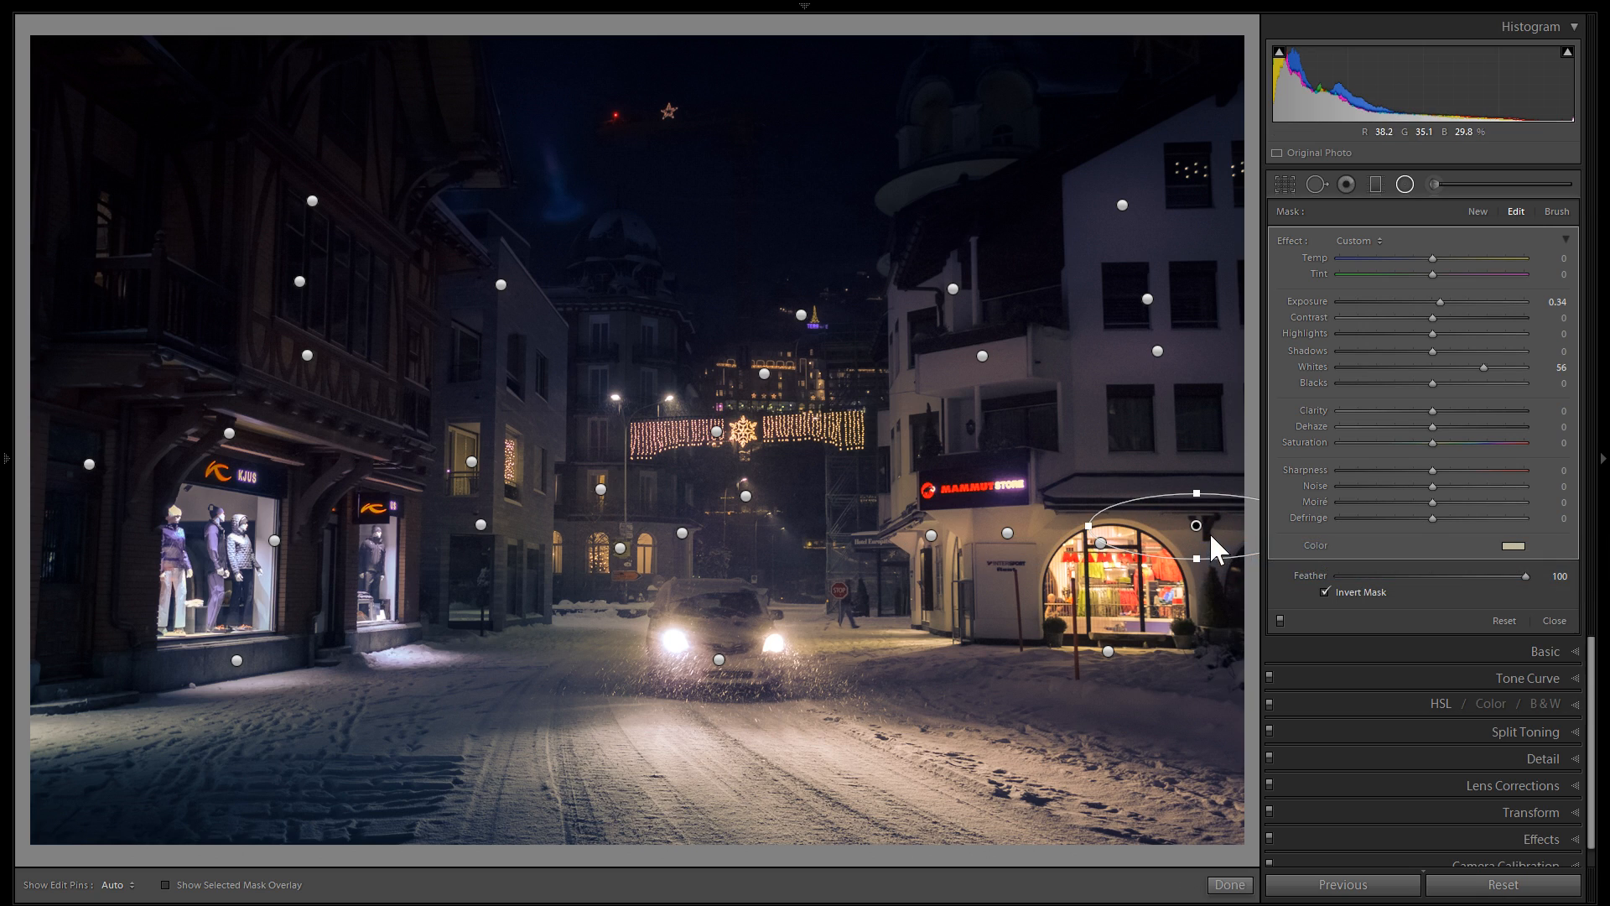
drag(1144, 673, 1101, 667)
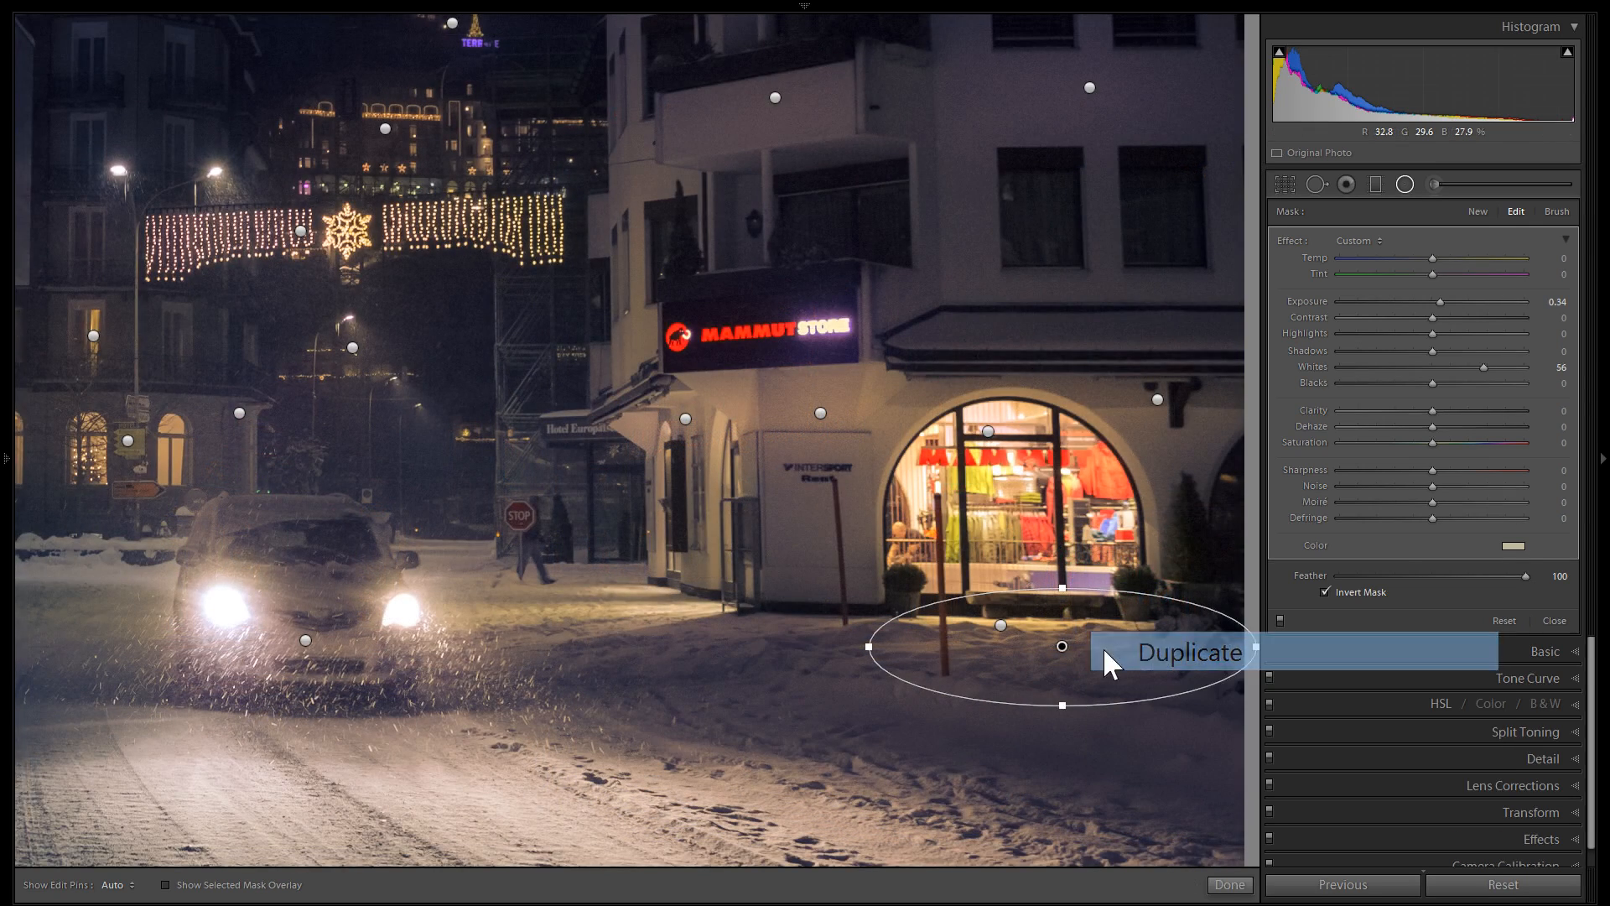
click(1104, 646)
drag(1107, 651, 821, 295)
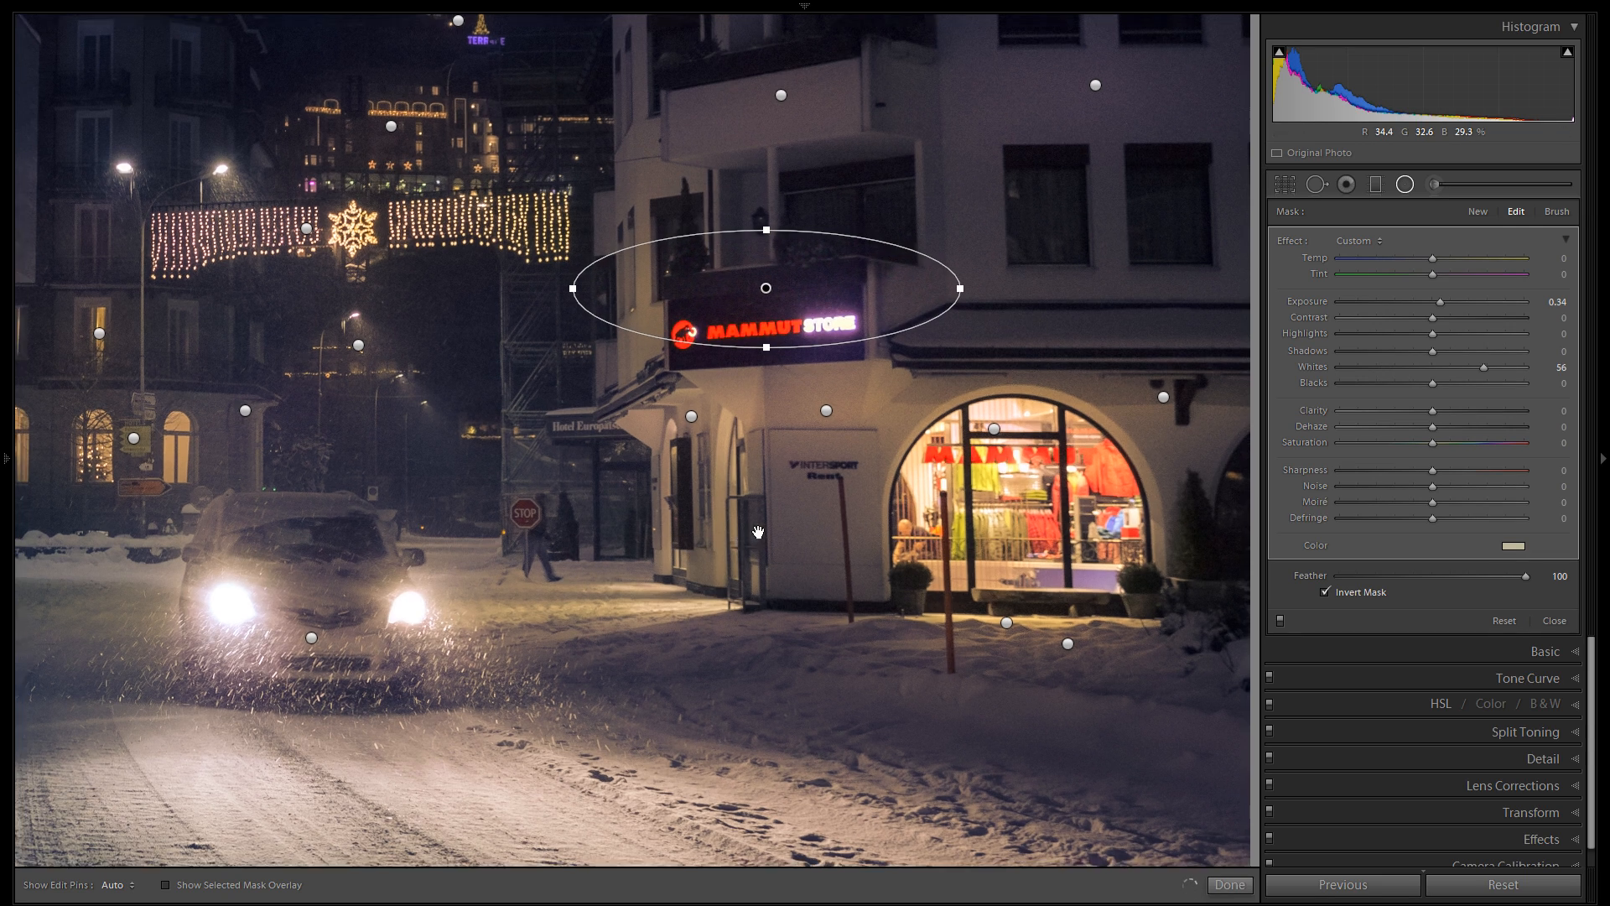
Duplicate the sign filter onto the snow between the car and the store entrance and set the copy's Whites to 29.
drag(686, 560, 791, 524)
right_click(948, 282)
click(949, 285)
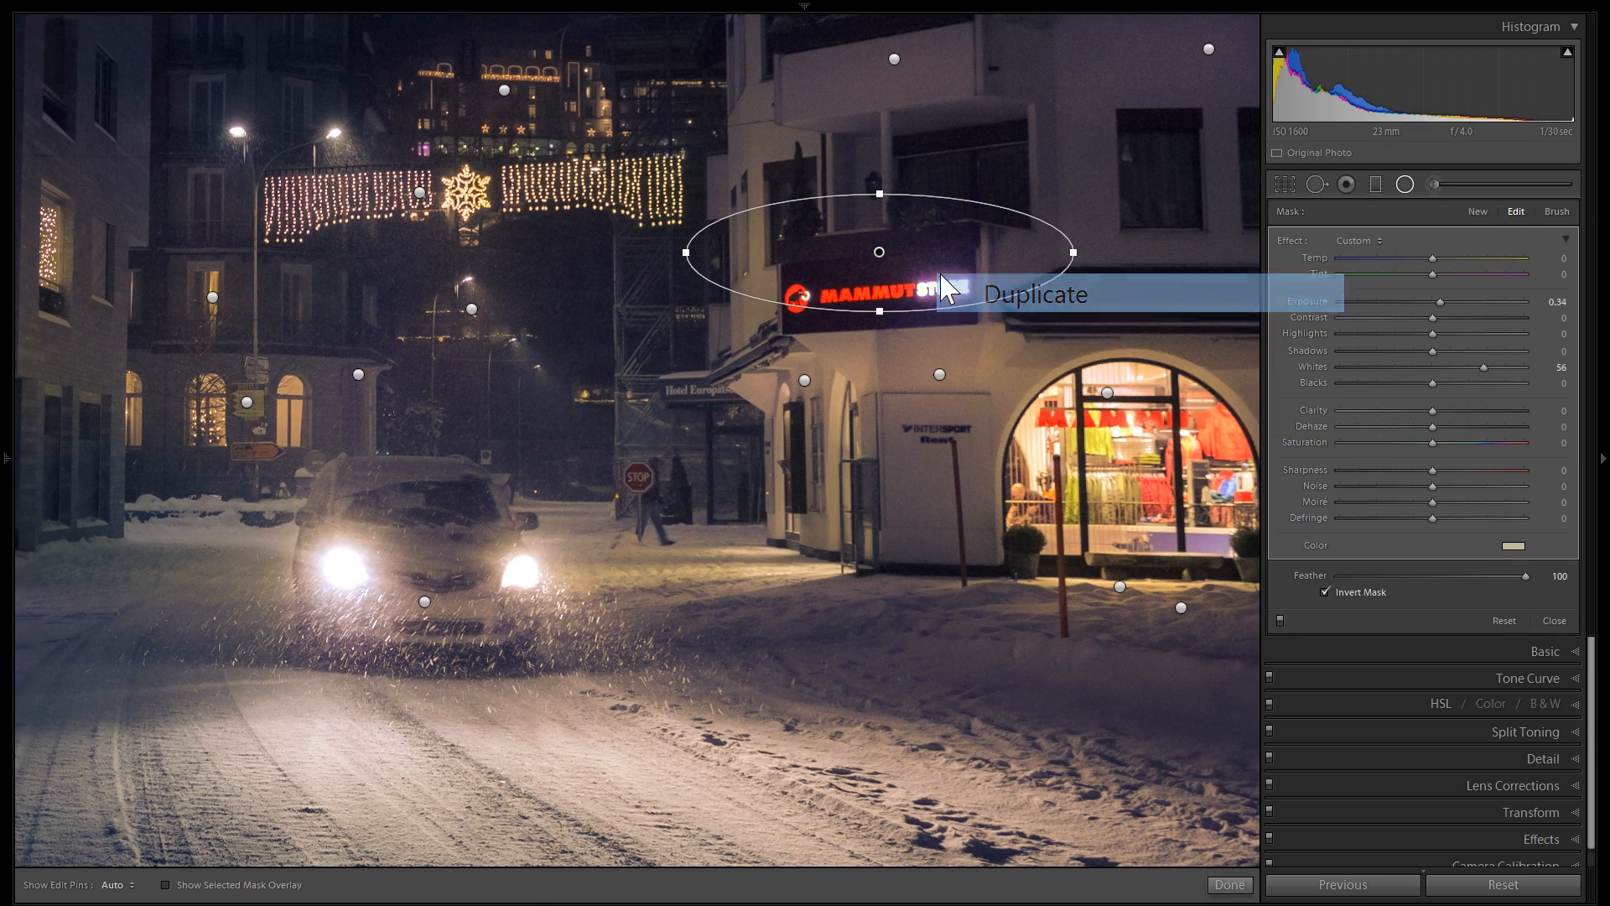
drag(899, 299, 788, 563)
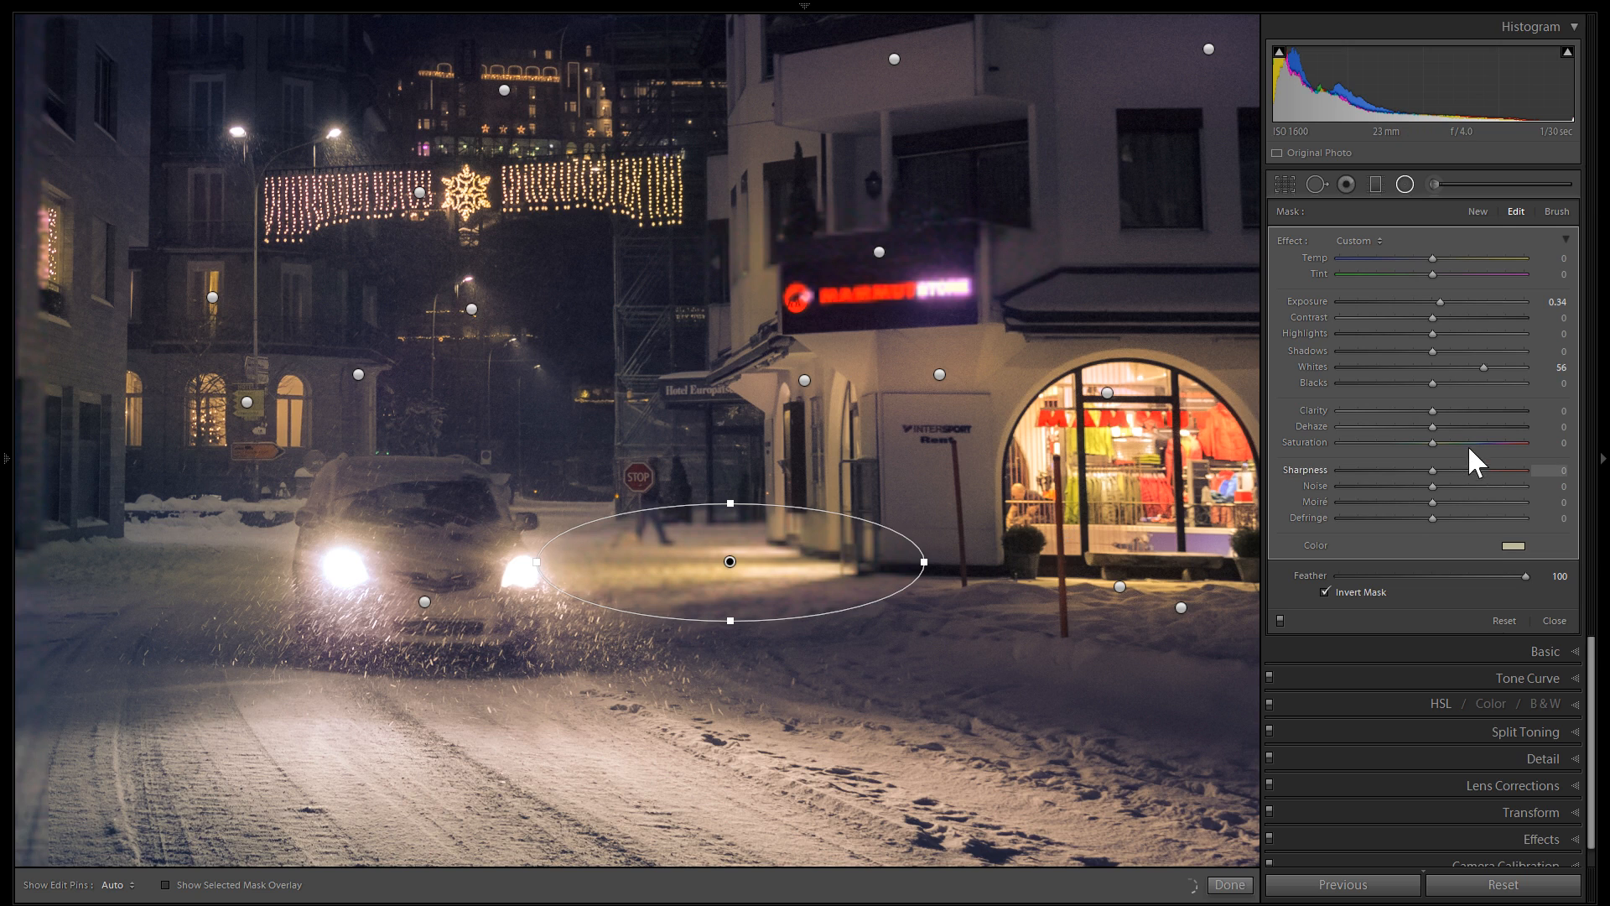
click(1459, 368)
Duplicate the filter beside the car and place the copy on the snow in front of the large KJUS window.
right_click(765, 570)
click(806, 594)
drag(772, 713, 1090, 575)
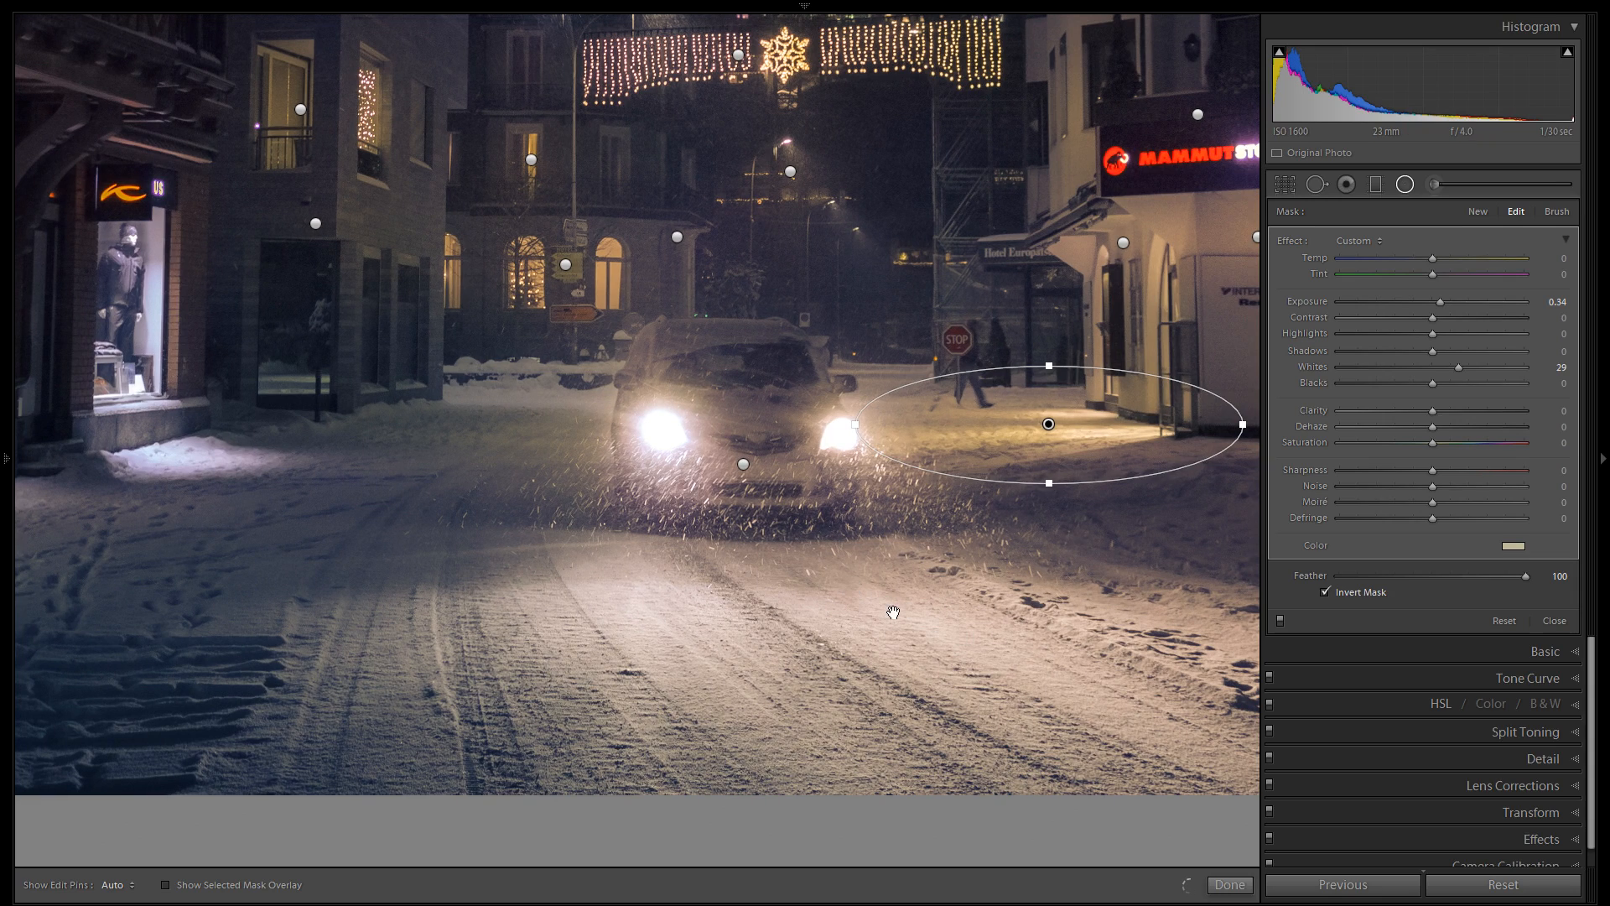
drag(1117, 645, 1184, 648)
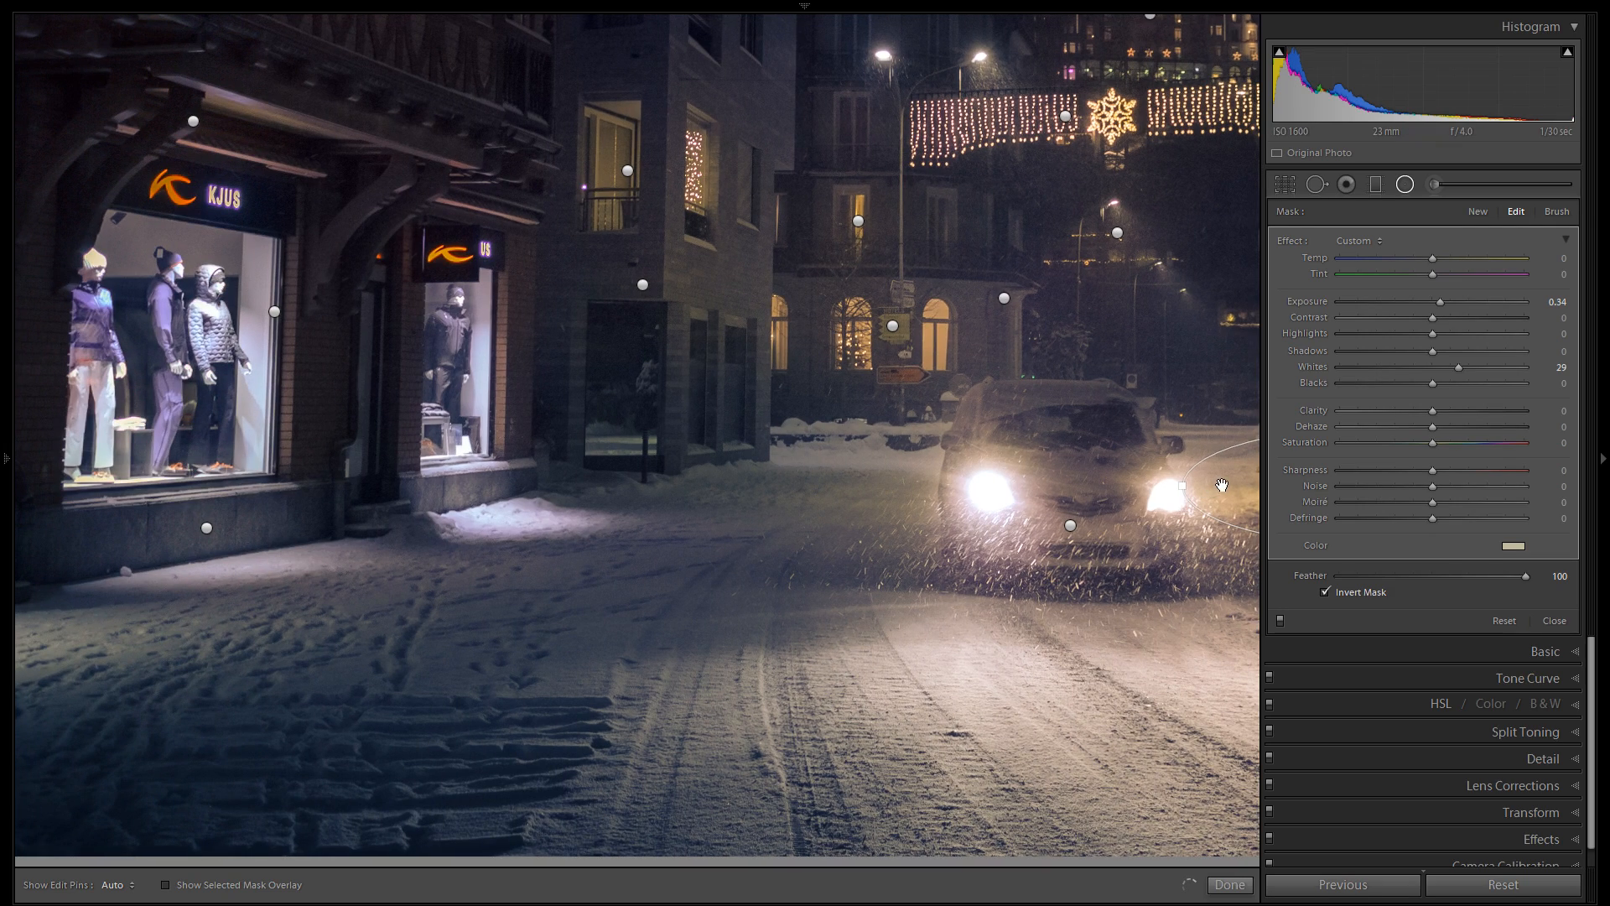
drag(310, 504, 130, 570)
drag(478, 458, 814, 521)
Tint the KJUS snow filter pale purple with hue 271 and saturation 10, and widen its ellipse.
click(1514, 546)
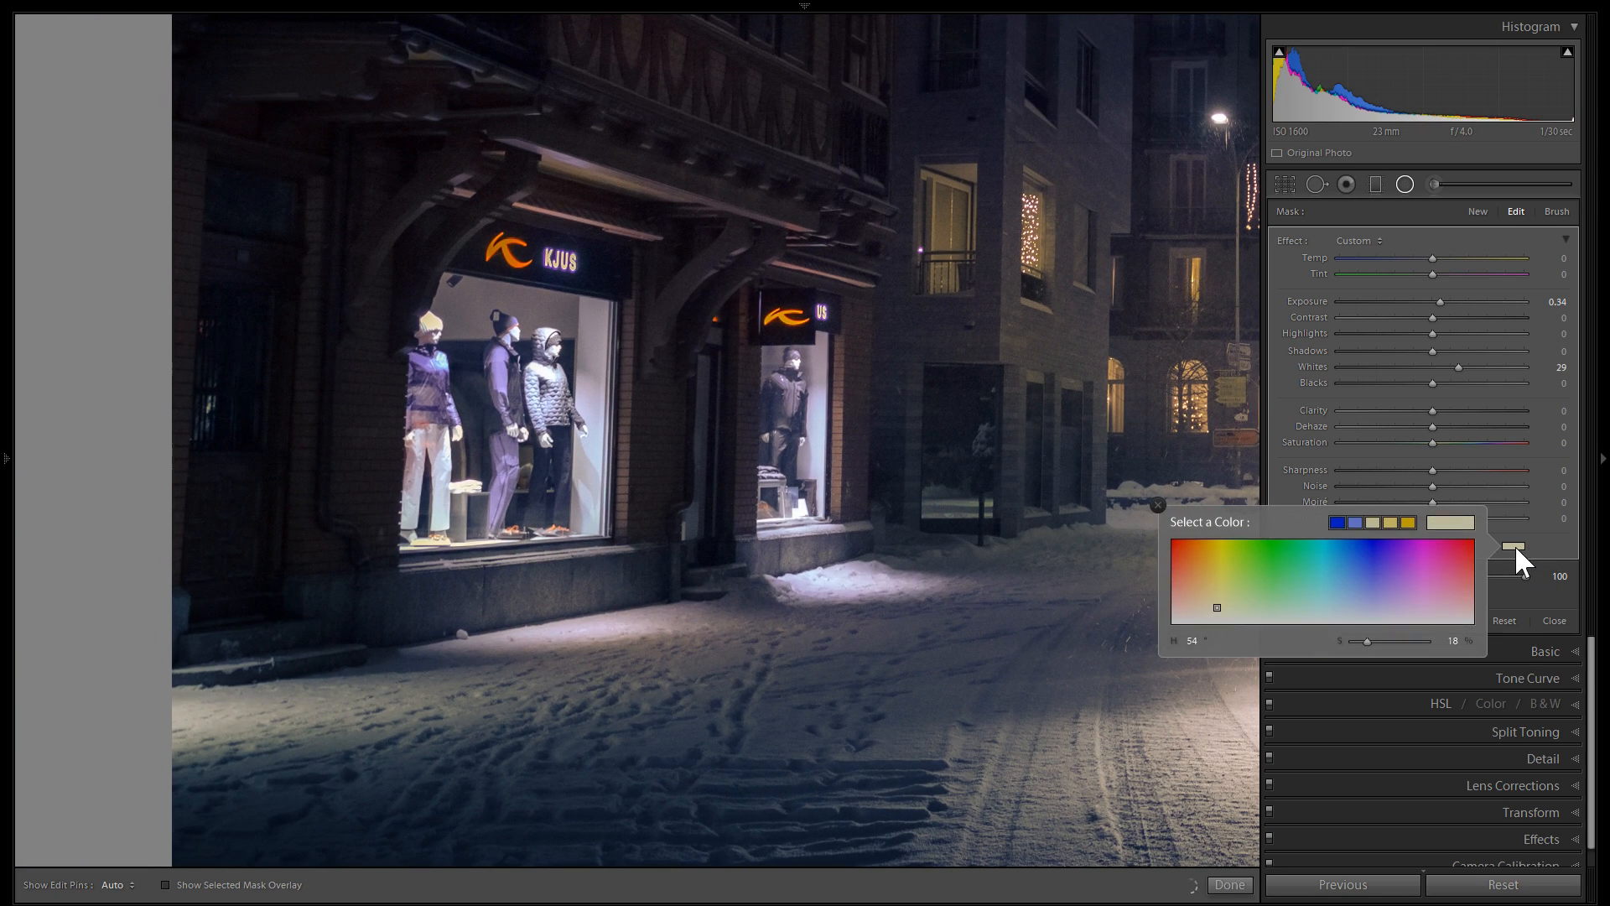
click(1392, 601)
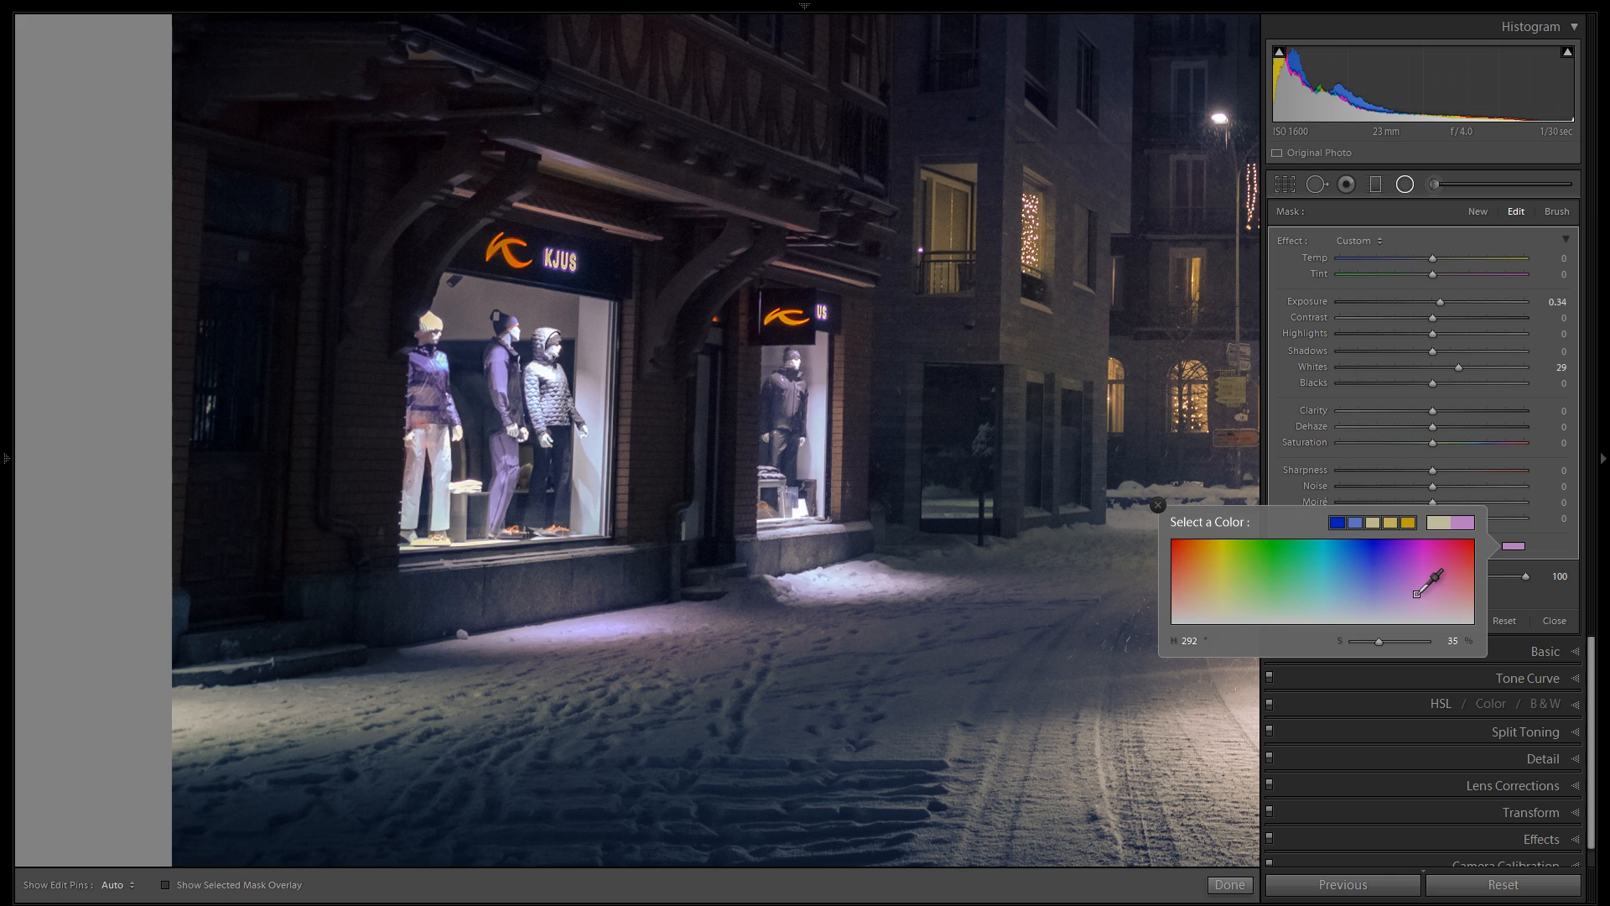
drag(1417, 592, 1407, 611)
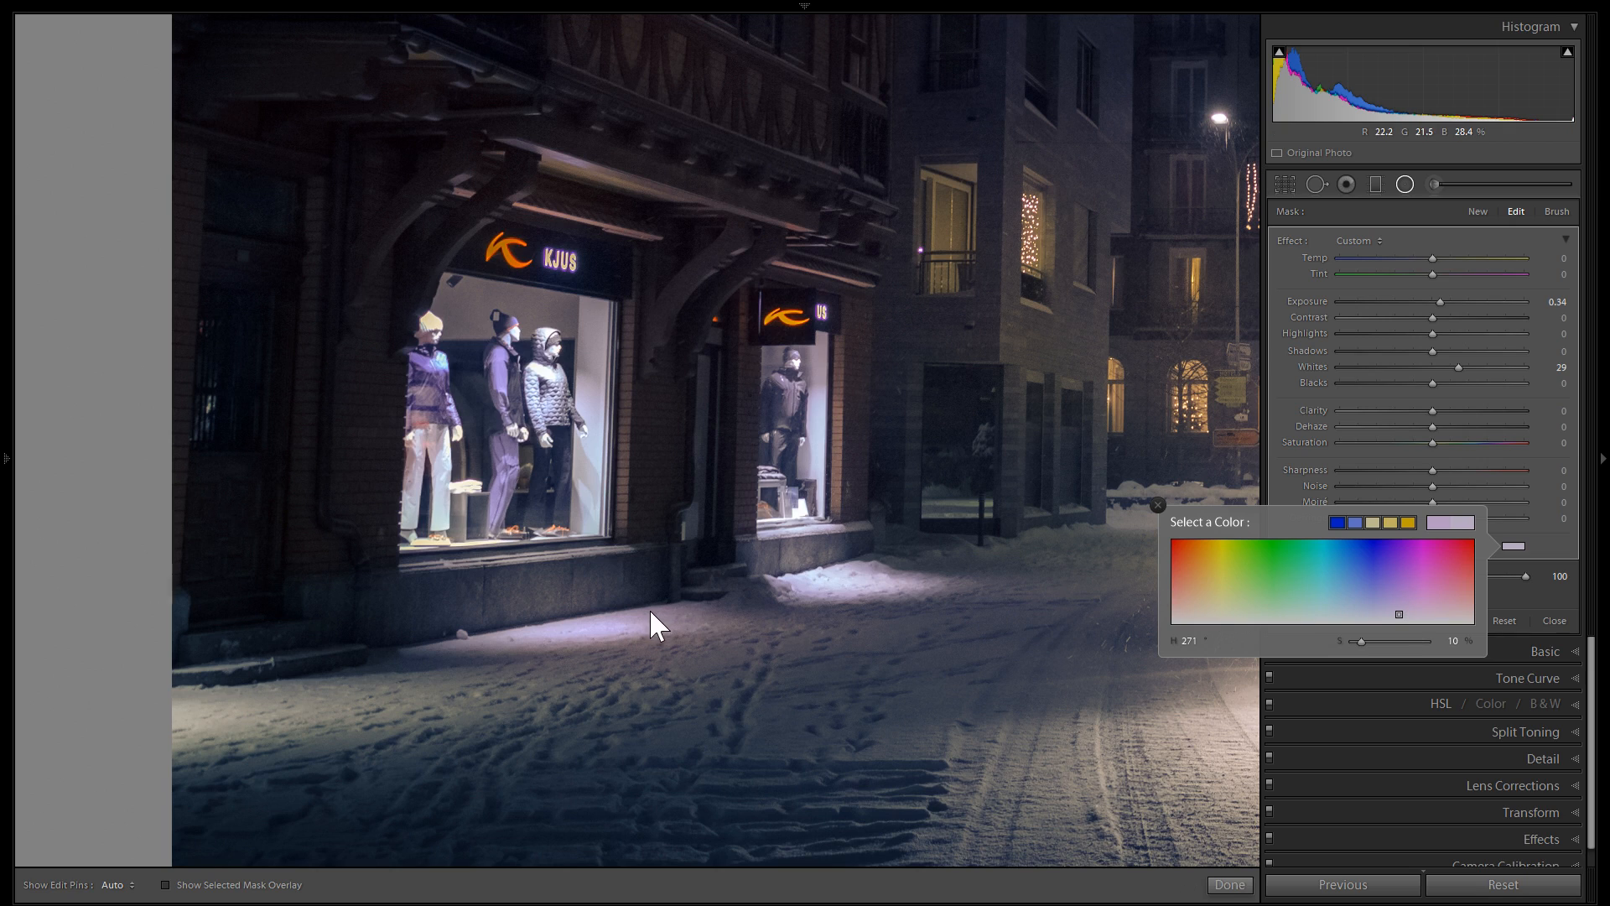
click(818, 636)
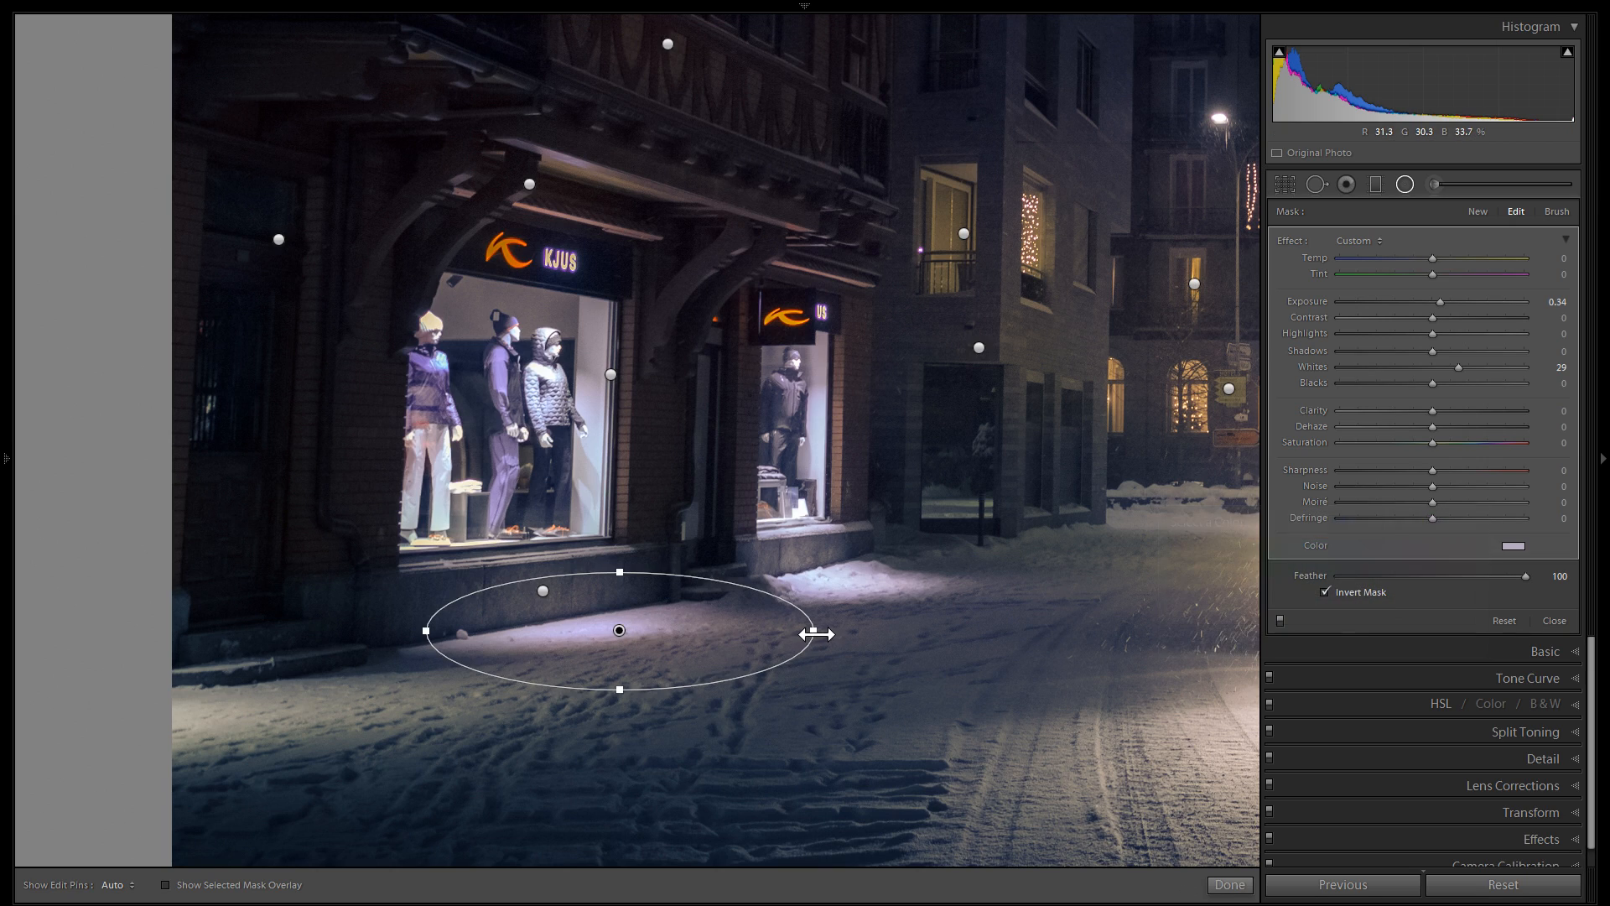
Duplicate the KJUS snow filter onto the snow in front of the smaller window and place another copy beside the large window's upper corner.
right_click(741, 628)
click(747, 646)
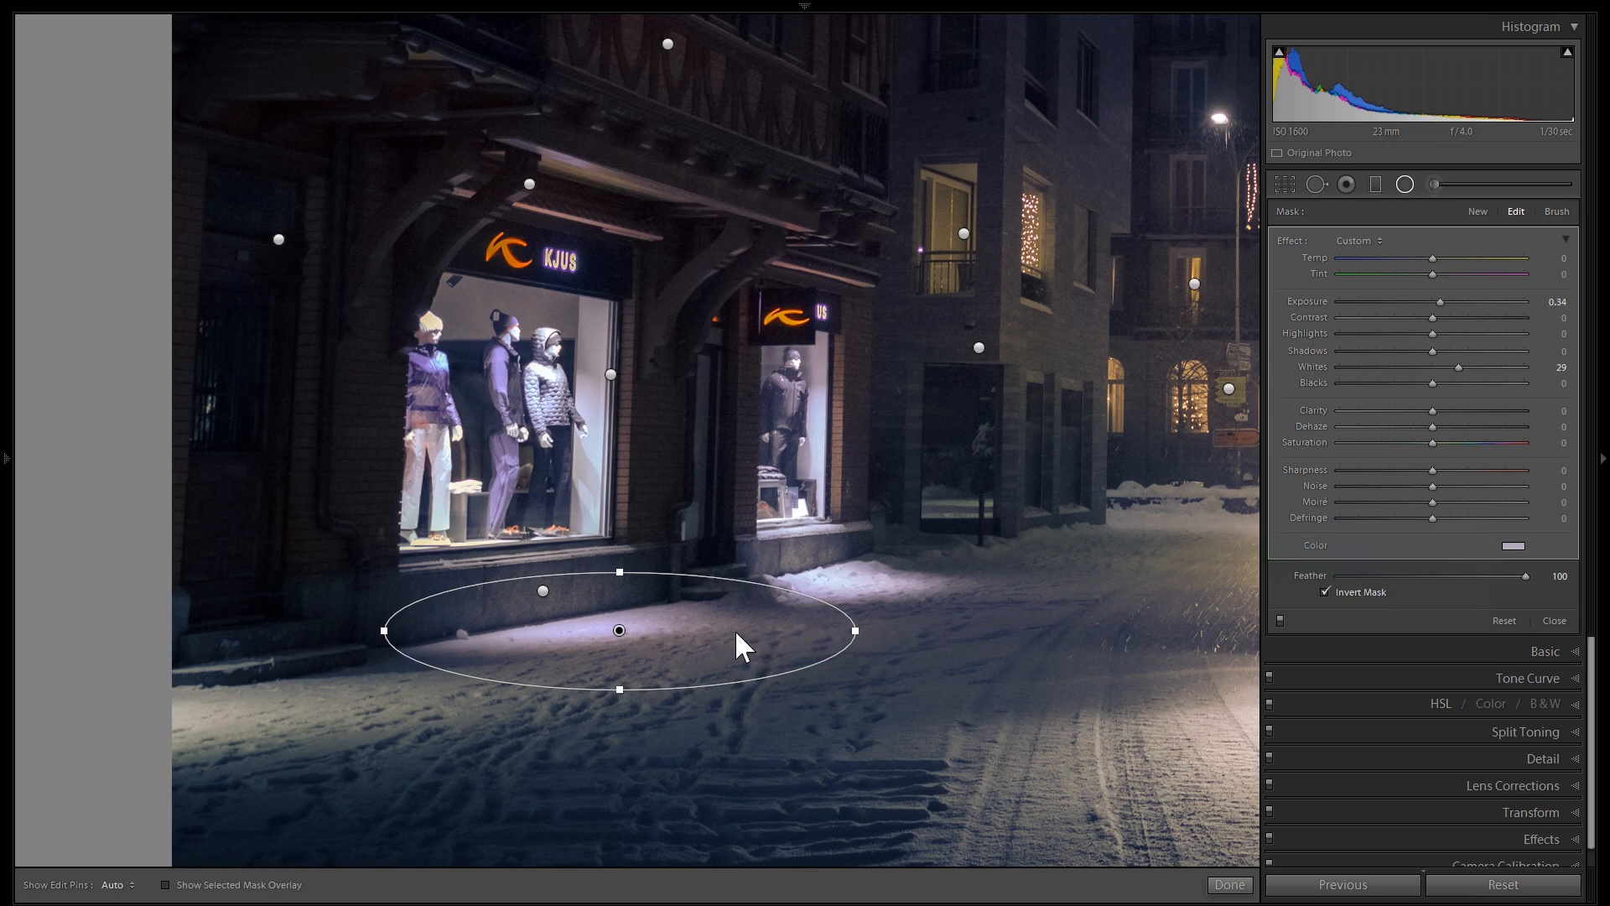
drag(914, 583, 416, 299)
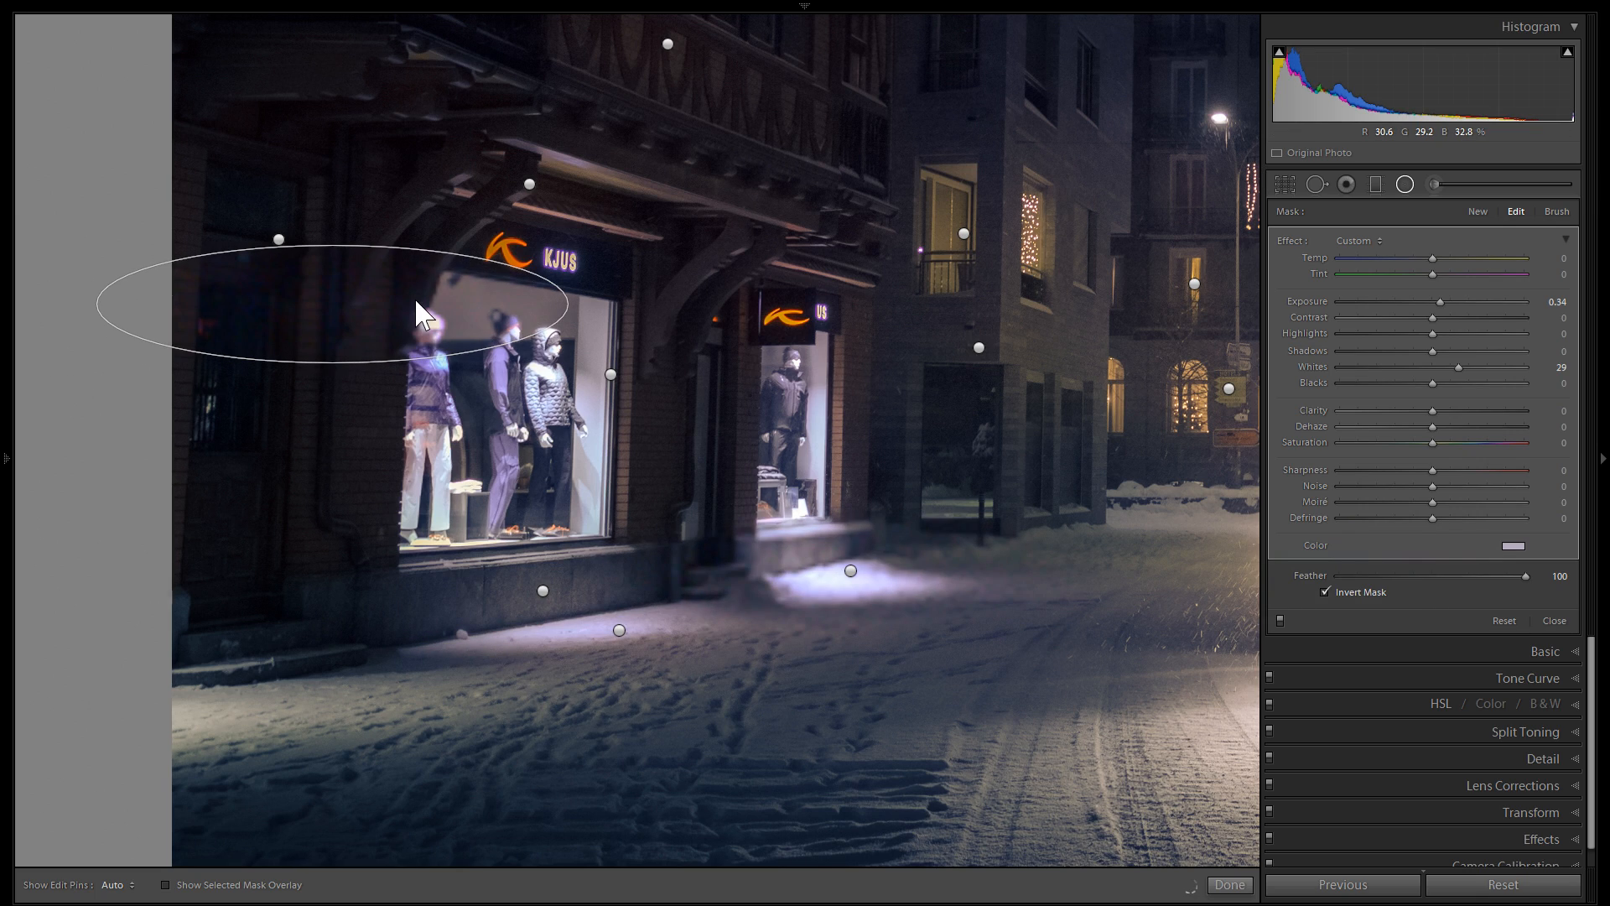
Duplicate the filter again and place the copy under the wooden overhang above the KJUS sign.
right_click(443, 293)
click(503, 310)
drag(766, 200, 697, 182)
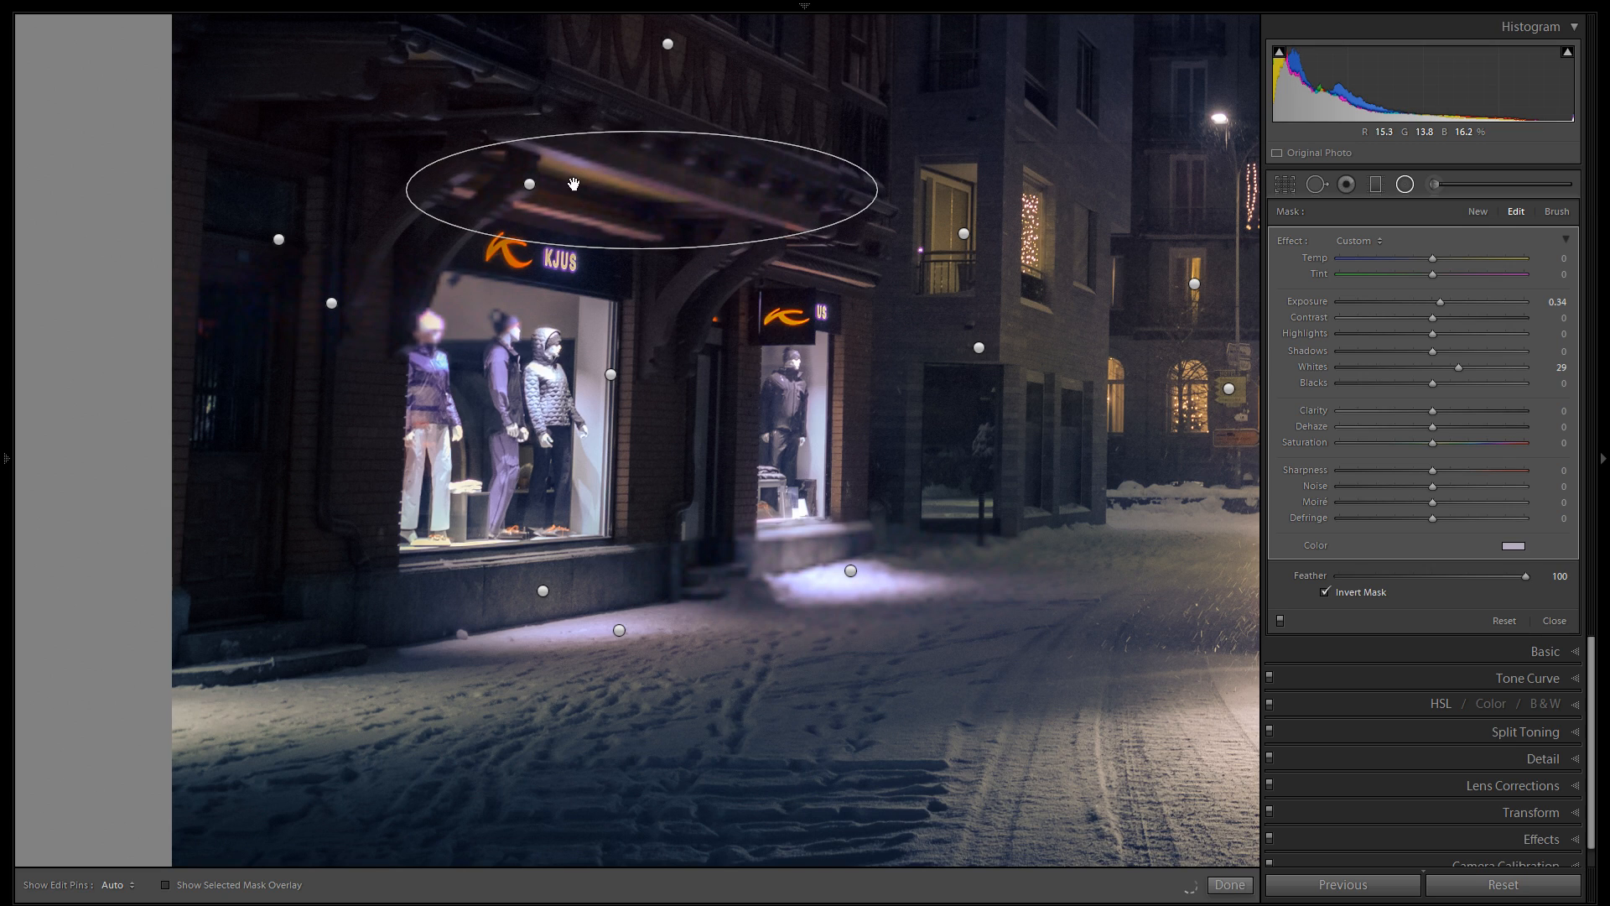
Duplicate the overhang filter onto the gray building above its lit windows and narrow the copy's ellipse.
drag(751, 301, 528, 585)
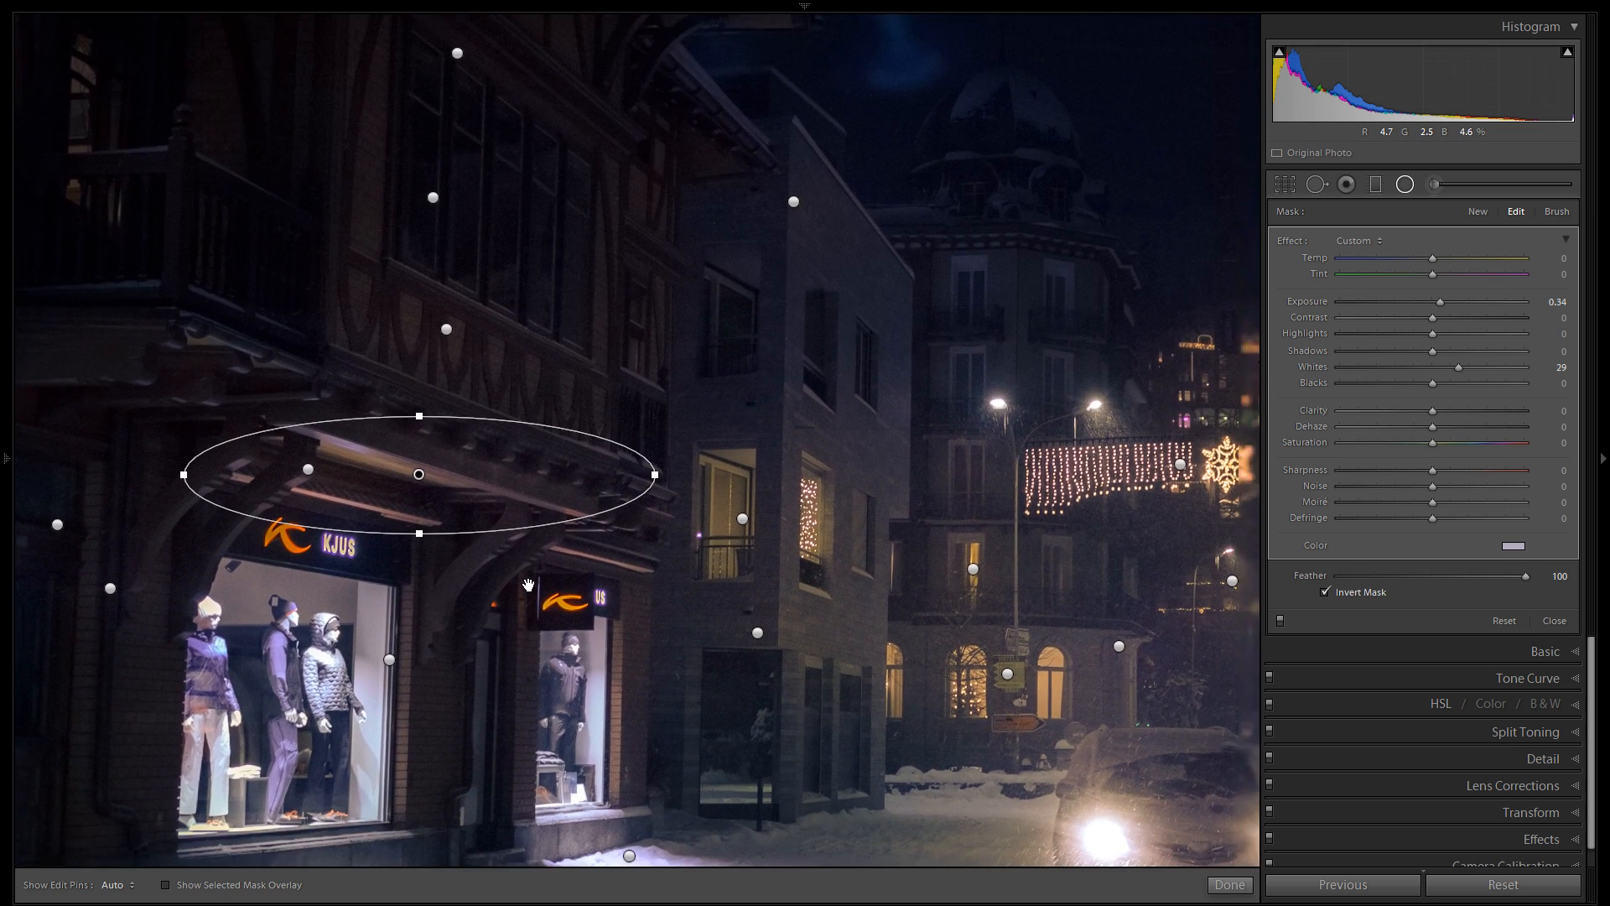
right_click(521, 495)
click(528, 507)
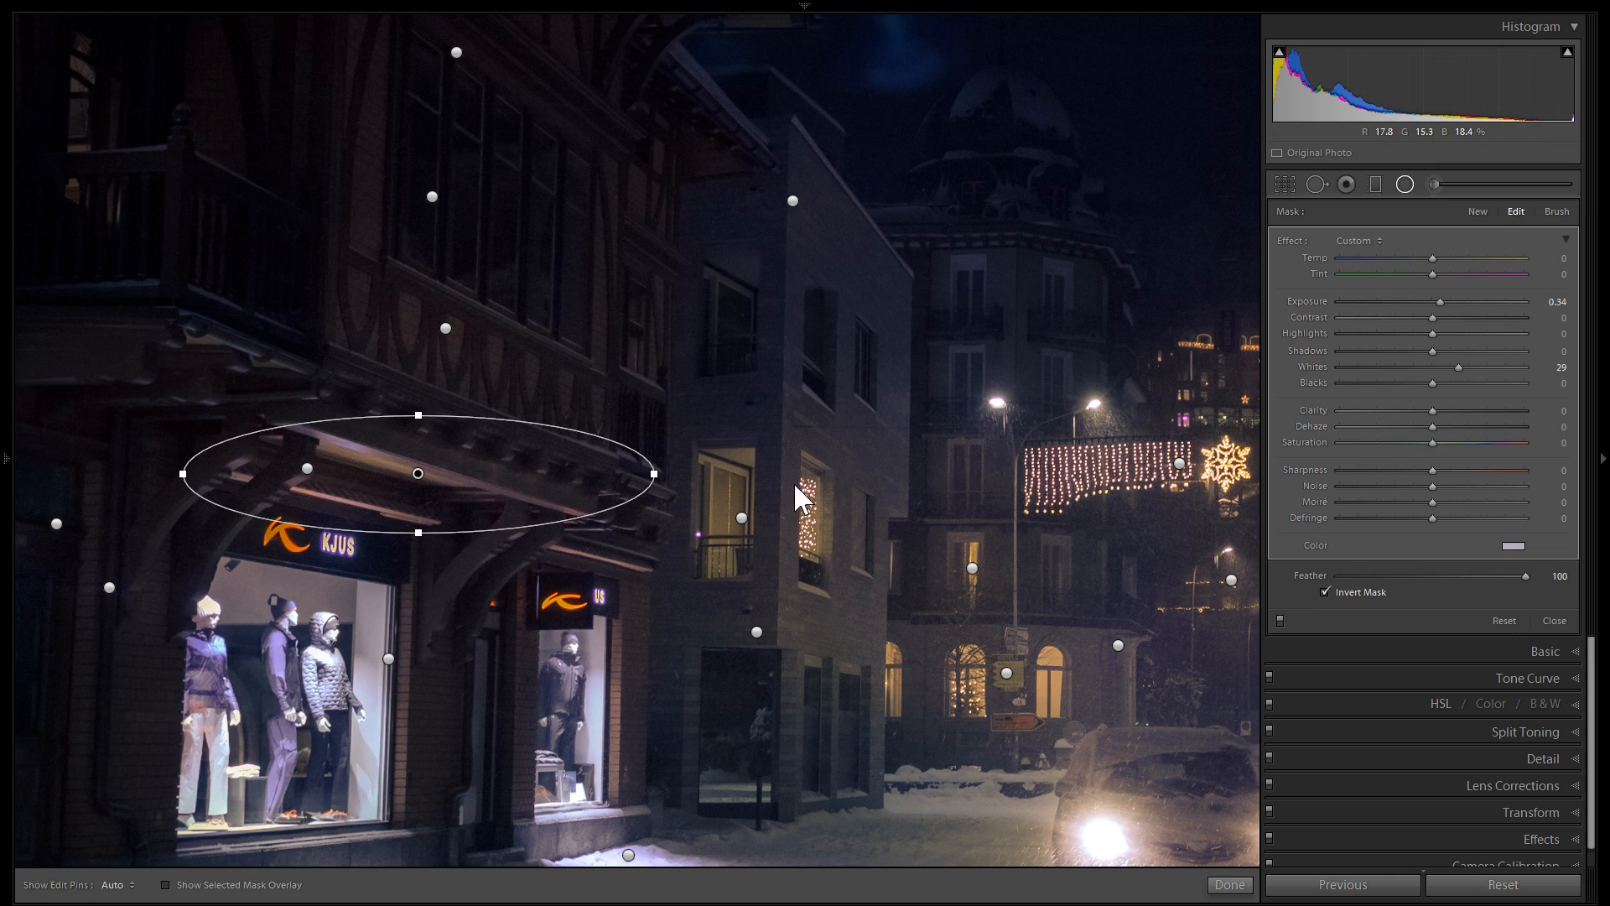
drag(532, 486, 847, 461)
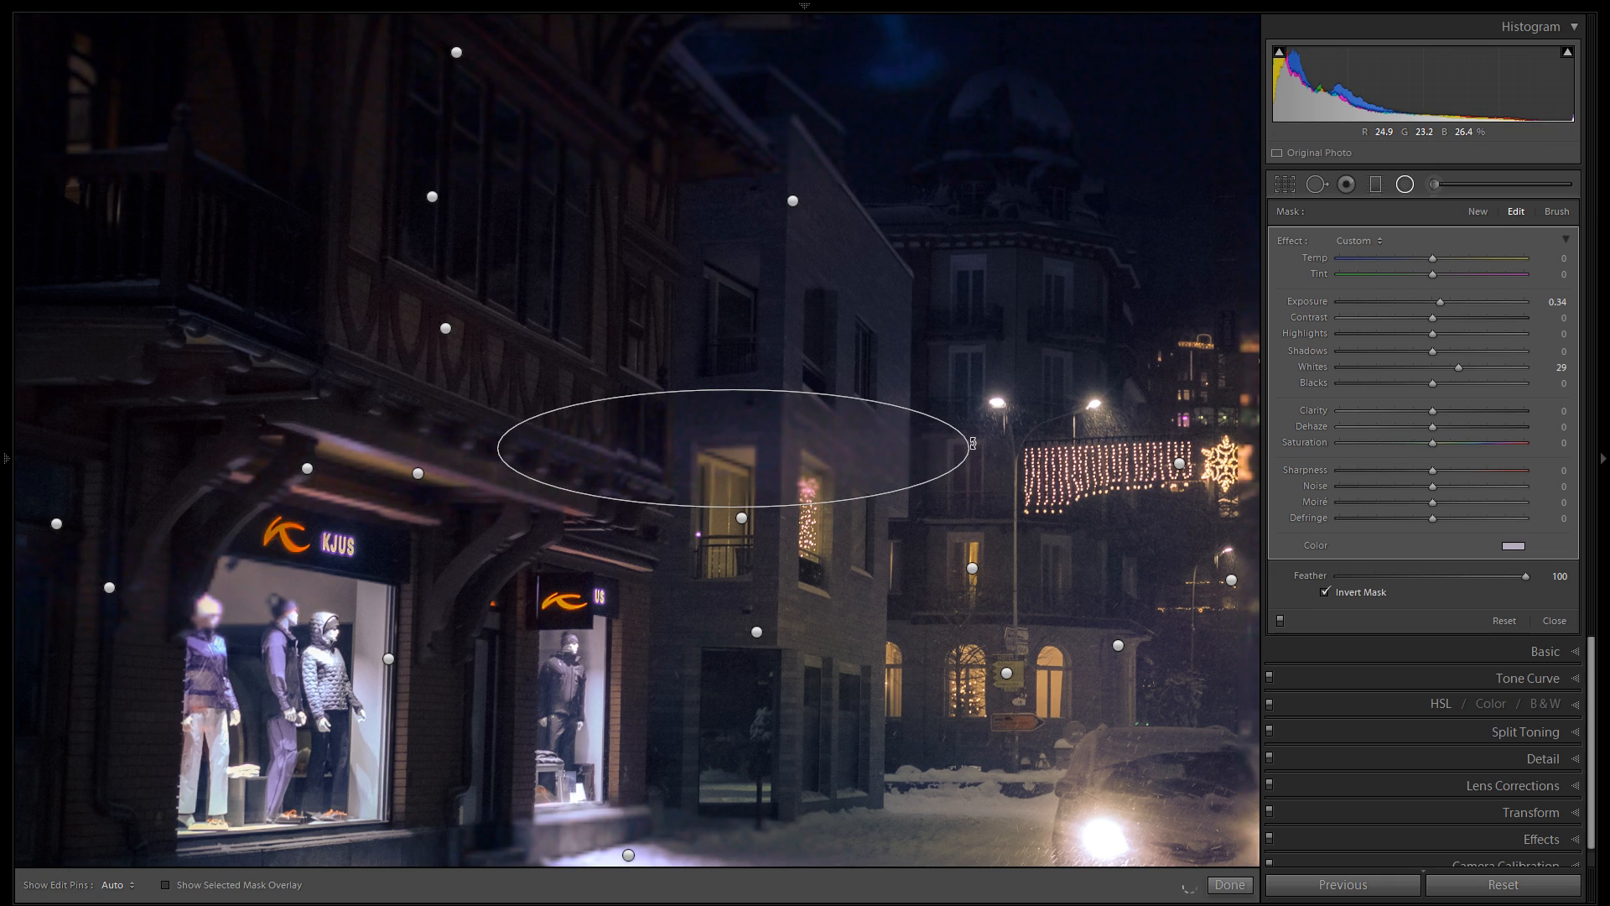
drag(971, 444, 881, 448)
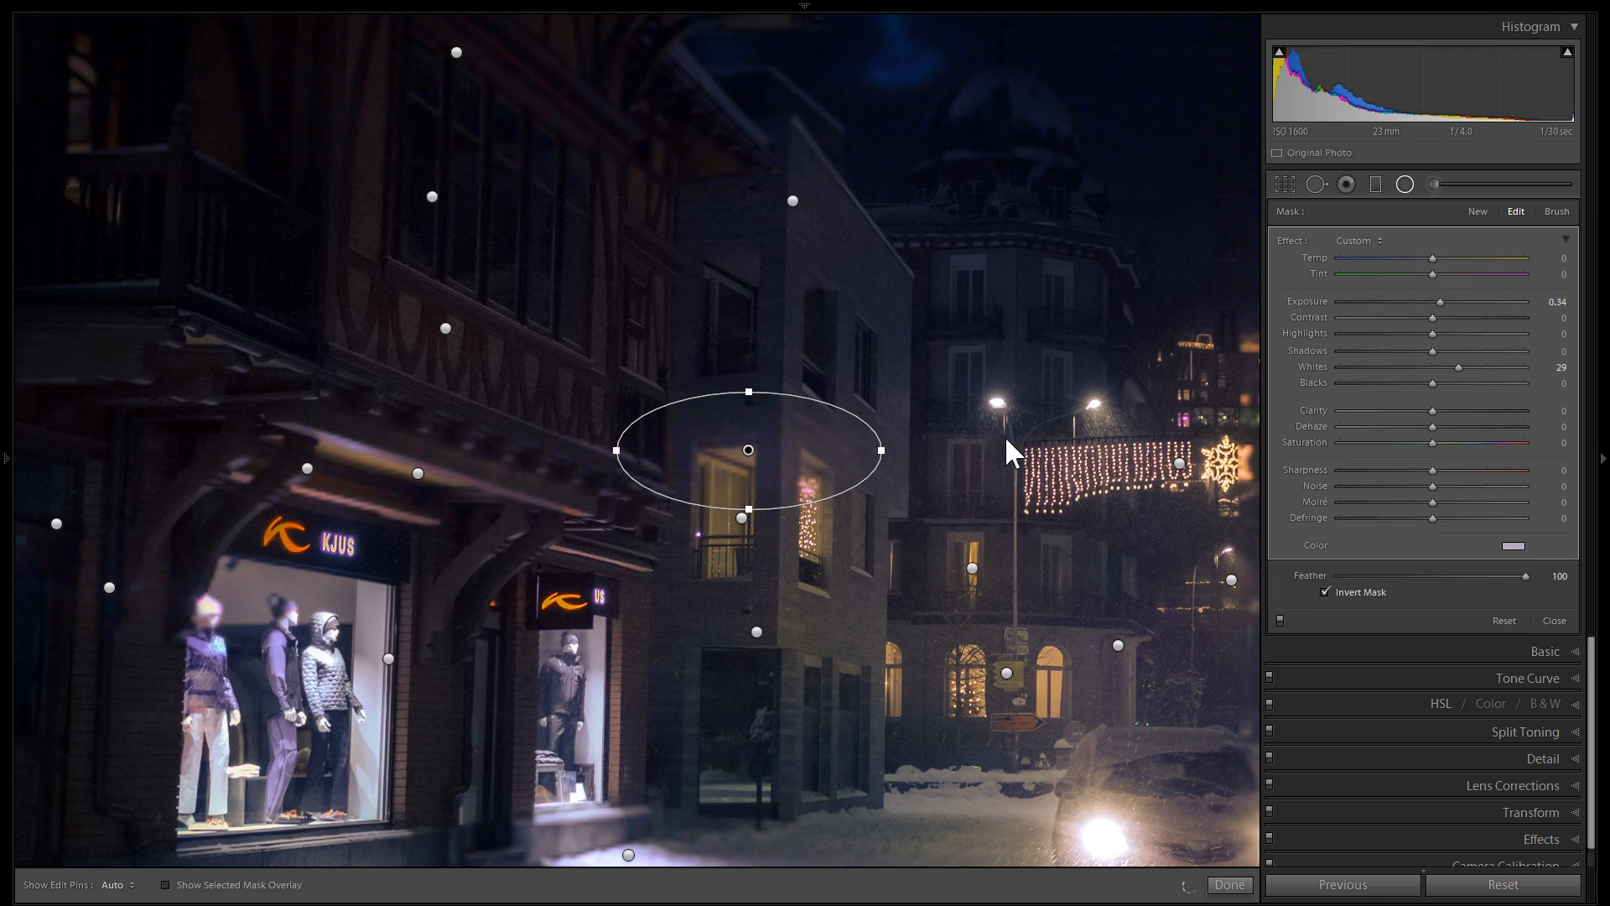
Place a copy of the filter around the two street lamps and make its ellipse taller and wider.
drag(811, 452, 1097, 405)
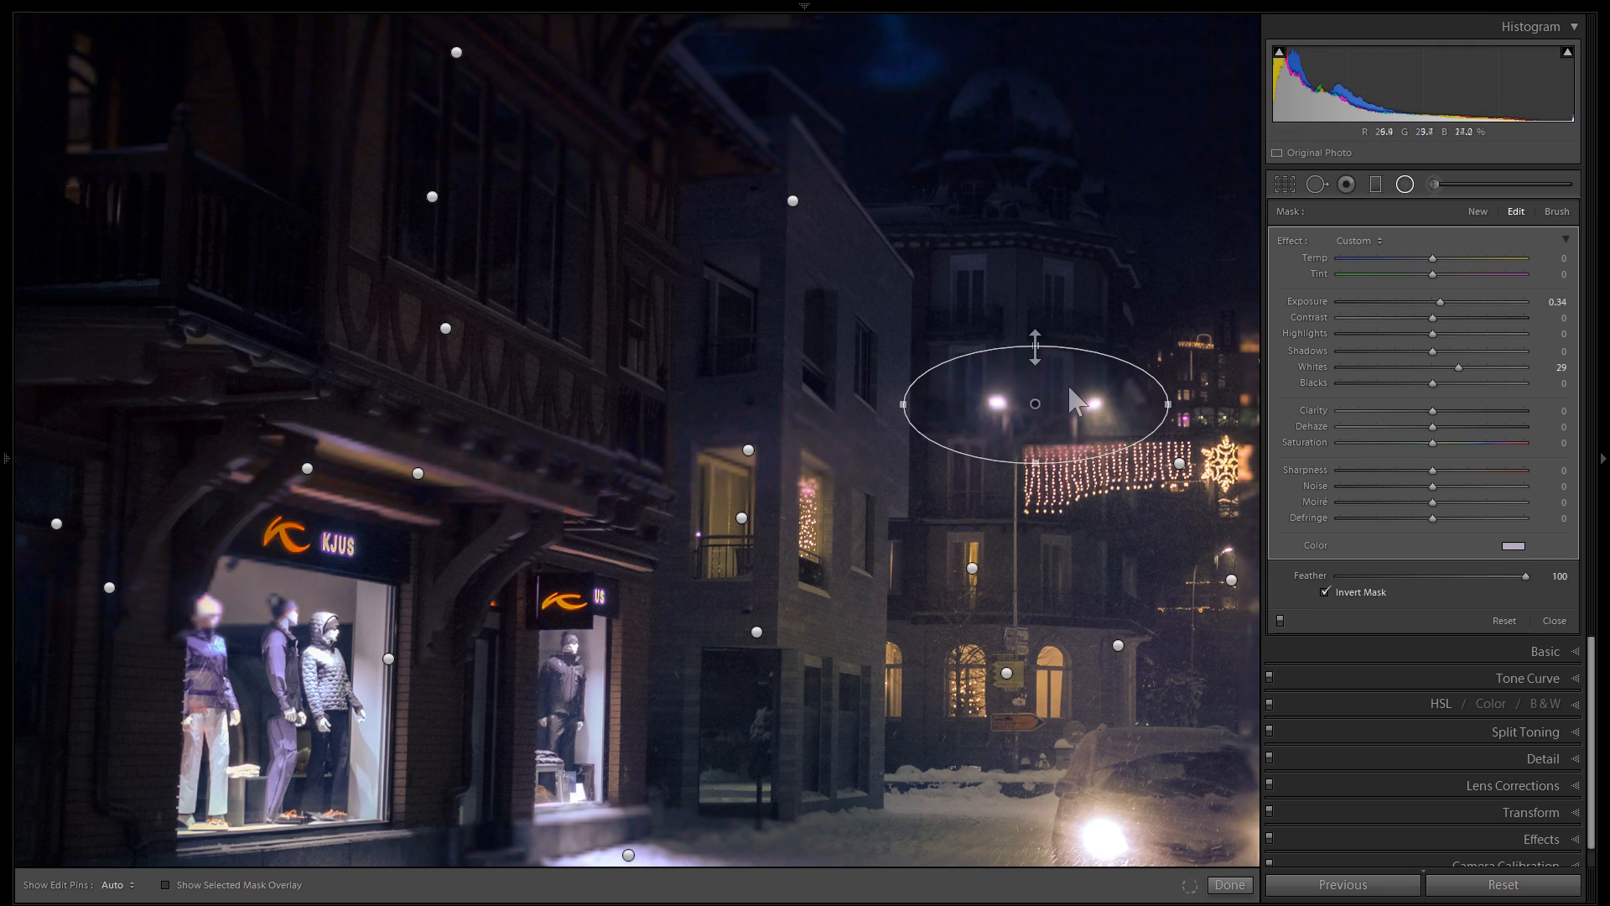
drag(1032, 317, 1032, 282)
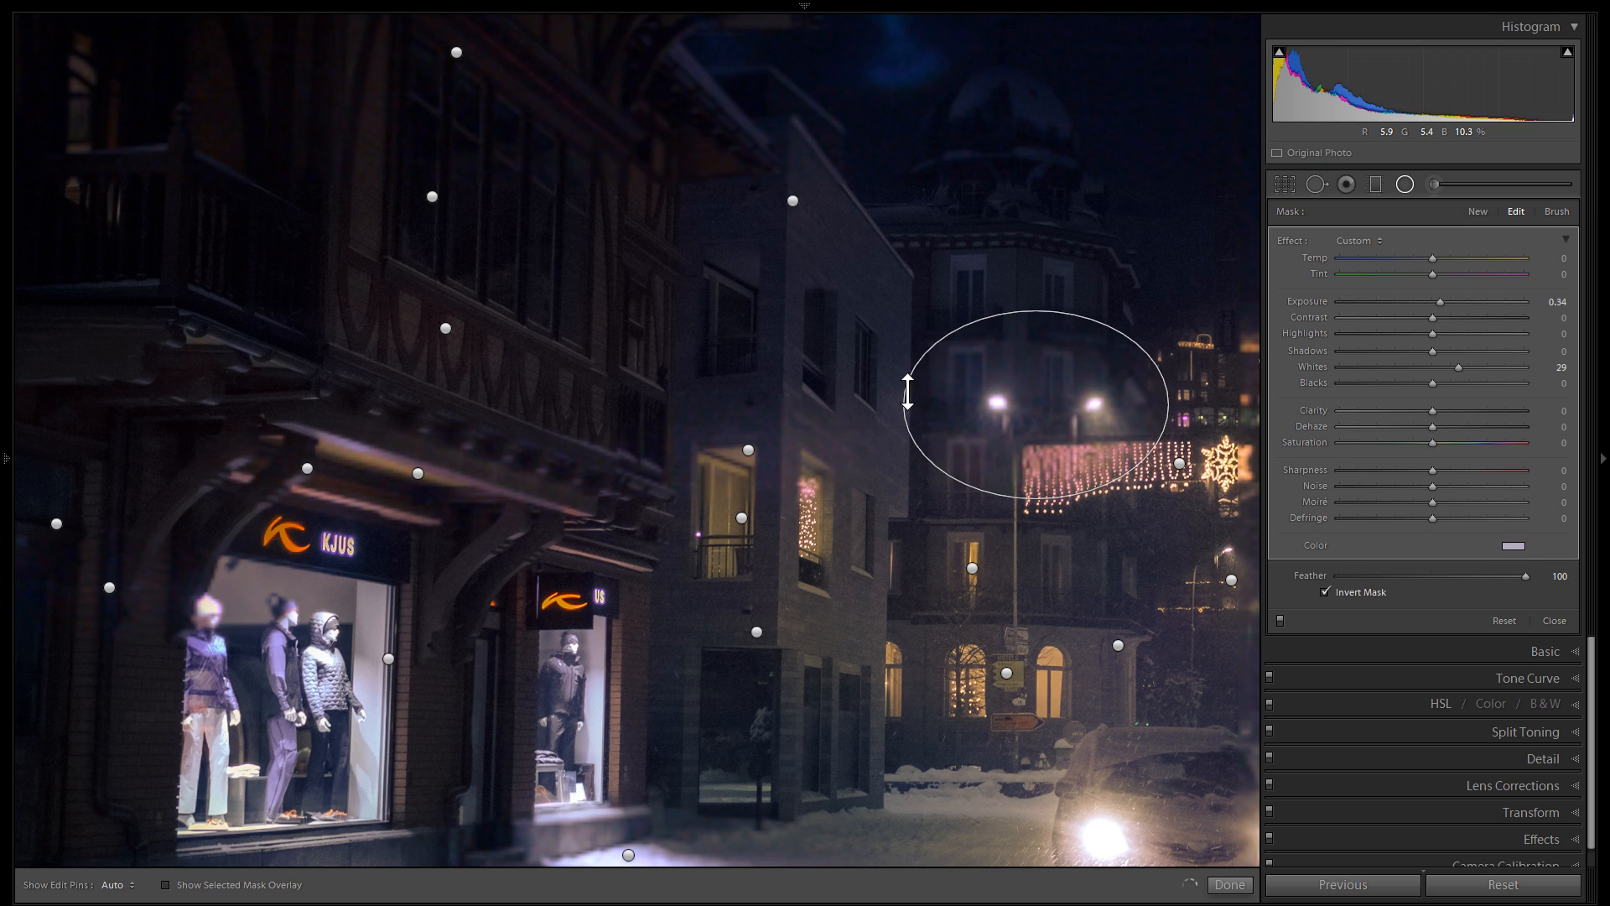
drag(875, 403, 835, 403)
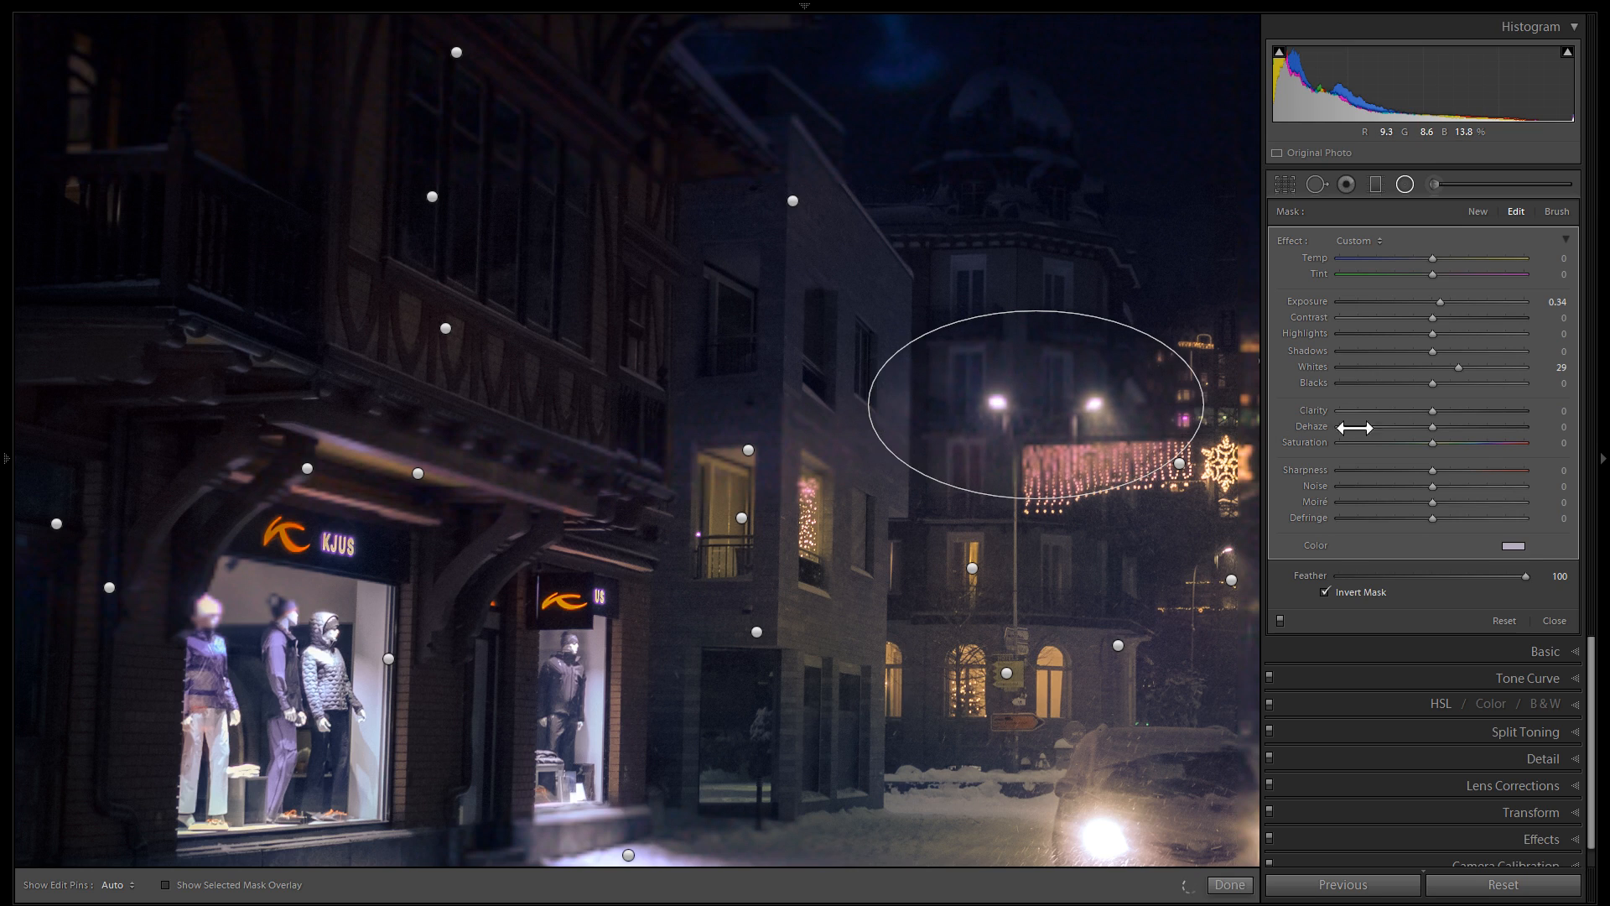
Duplicate the street lamp filter and place the copy over the lit hotel behind the Christmas light curtain.
drag(1172, 342, 854, 314)
right_click(906, 363)
click(945, 384)
drag(817, 365, 1125, 385)
drag(1204, 342, 1150, 335)
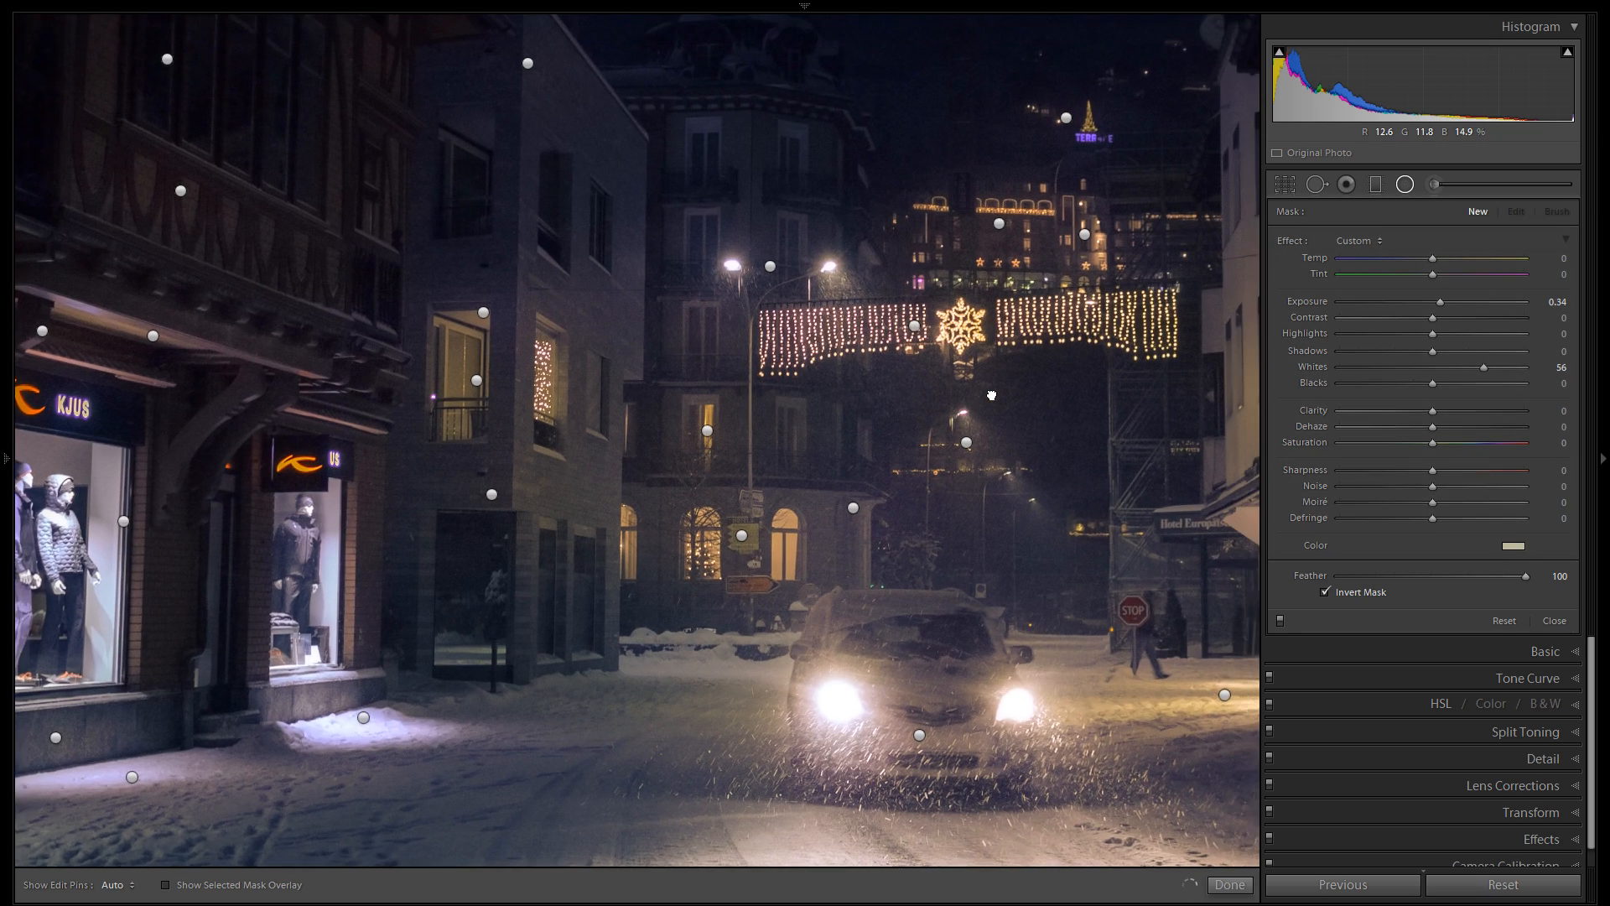
Draw a radial filter beside the lit arched windows with Exposure 0.45, Whites 56 and a purple tint of hue 280, saturation 29.
drag(992, 395, 1063, 360)
drag(830, 490, 920, 575)
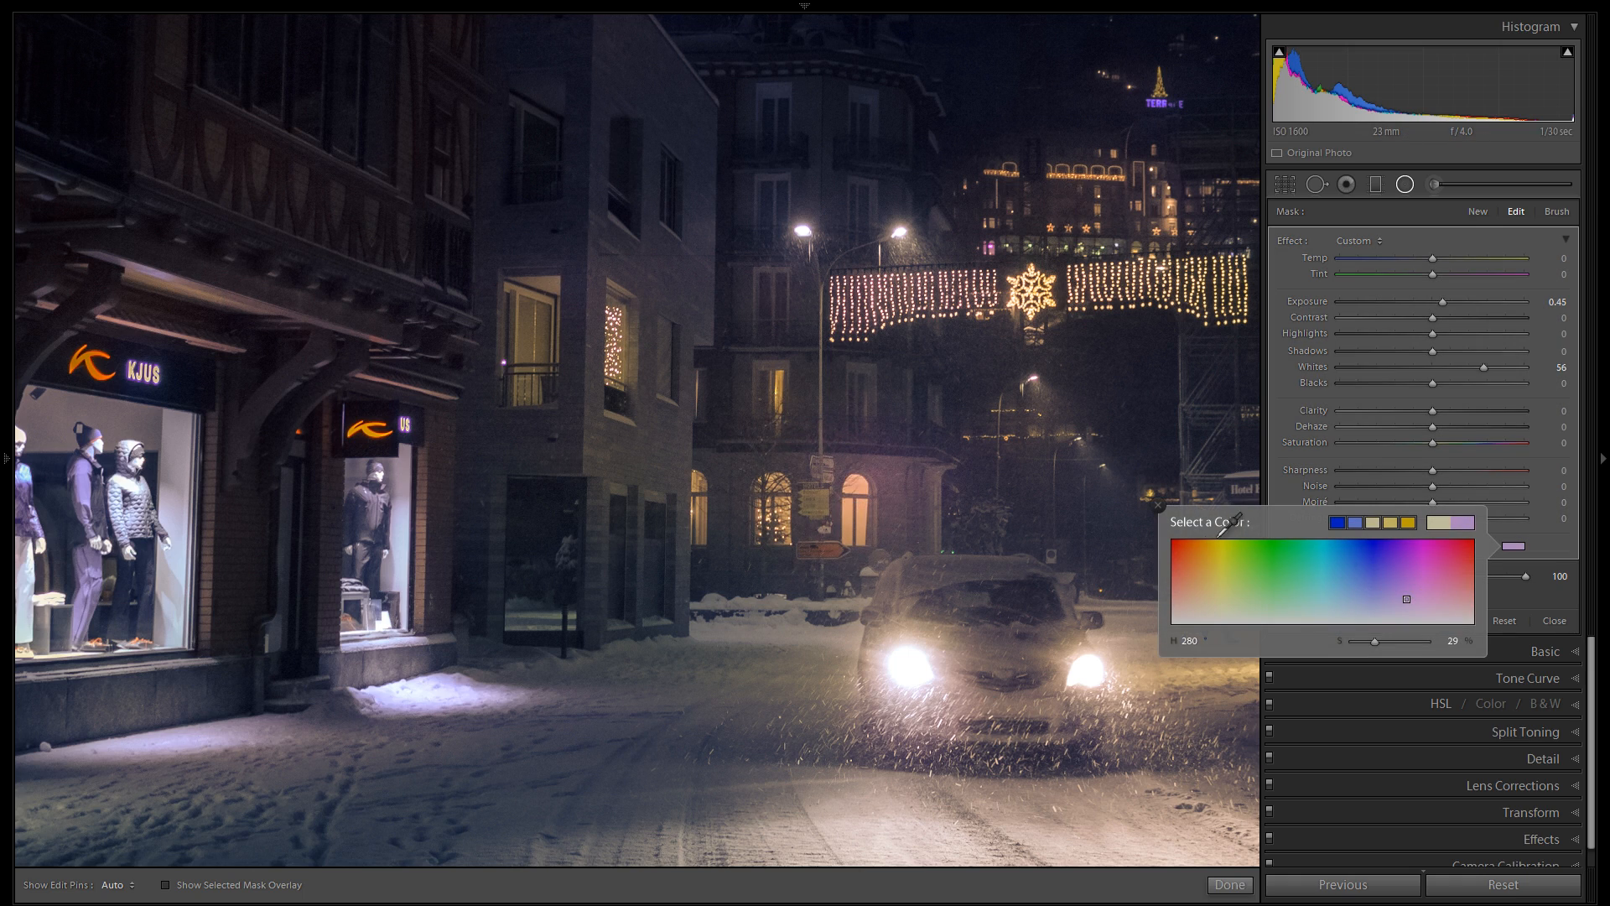
click(1160, 507)
Place a copy of the purple filter at the gray building's lower corner near the arched windows and adjust its tint.
drag(889, 498, 714, 567)
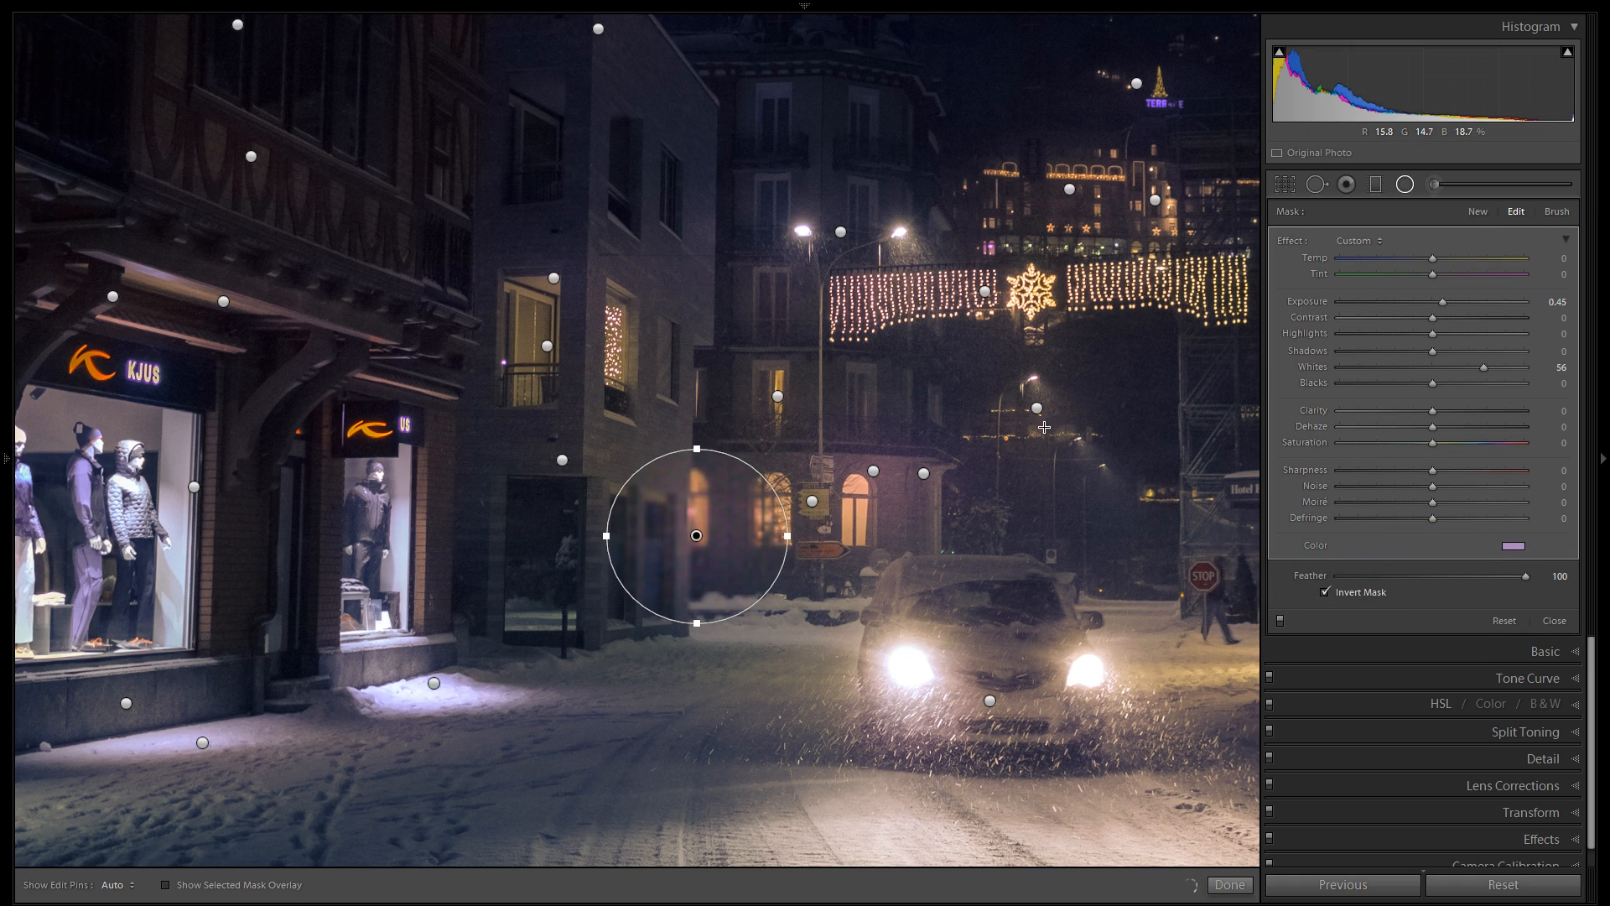
click(1511, 545)
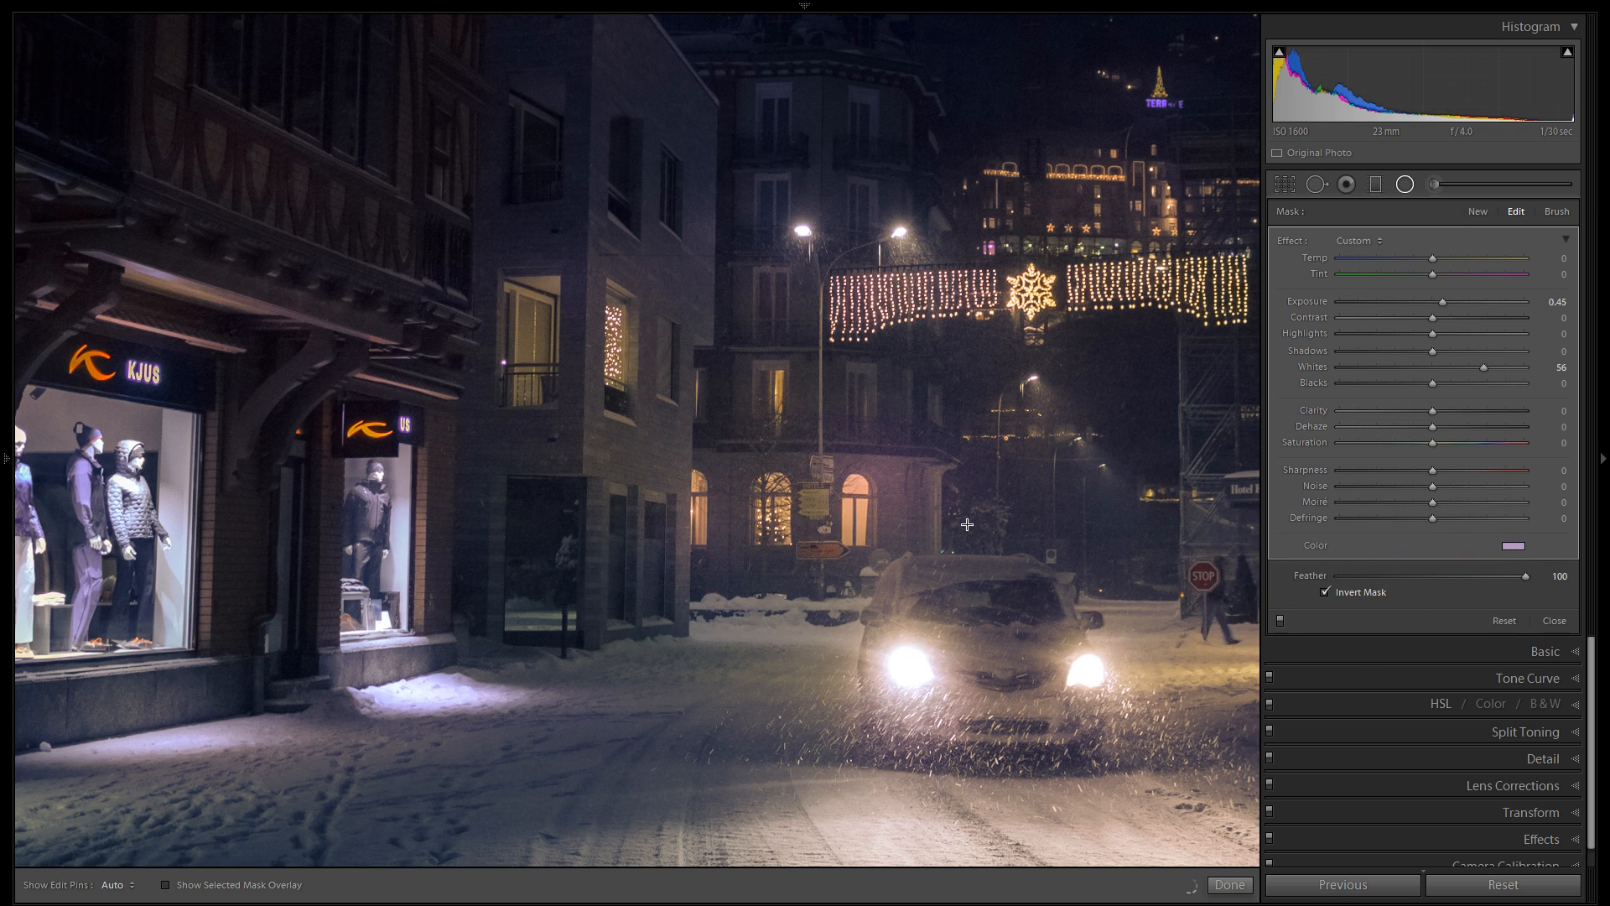
key(z)
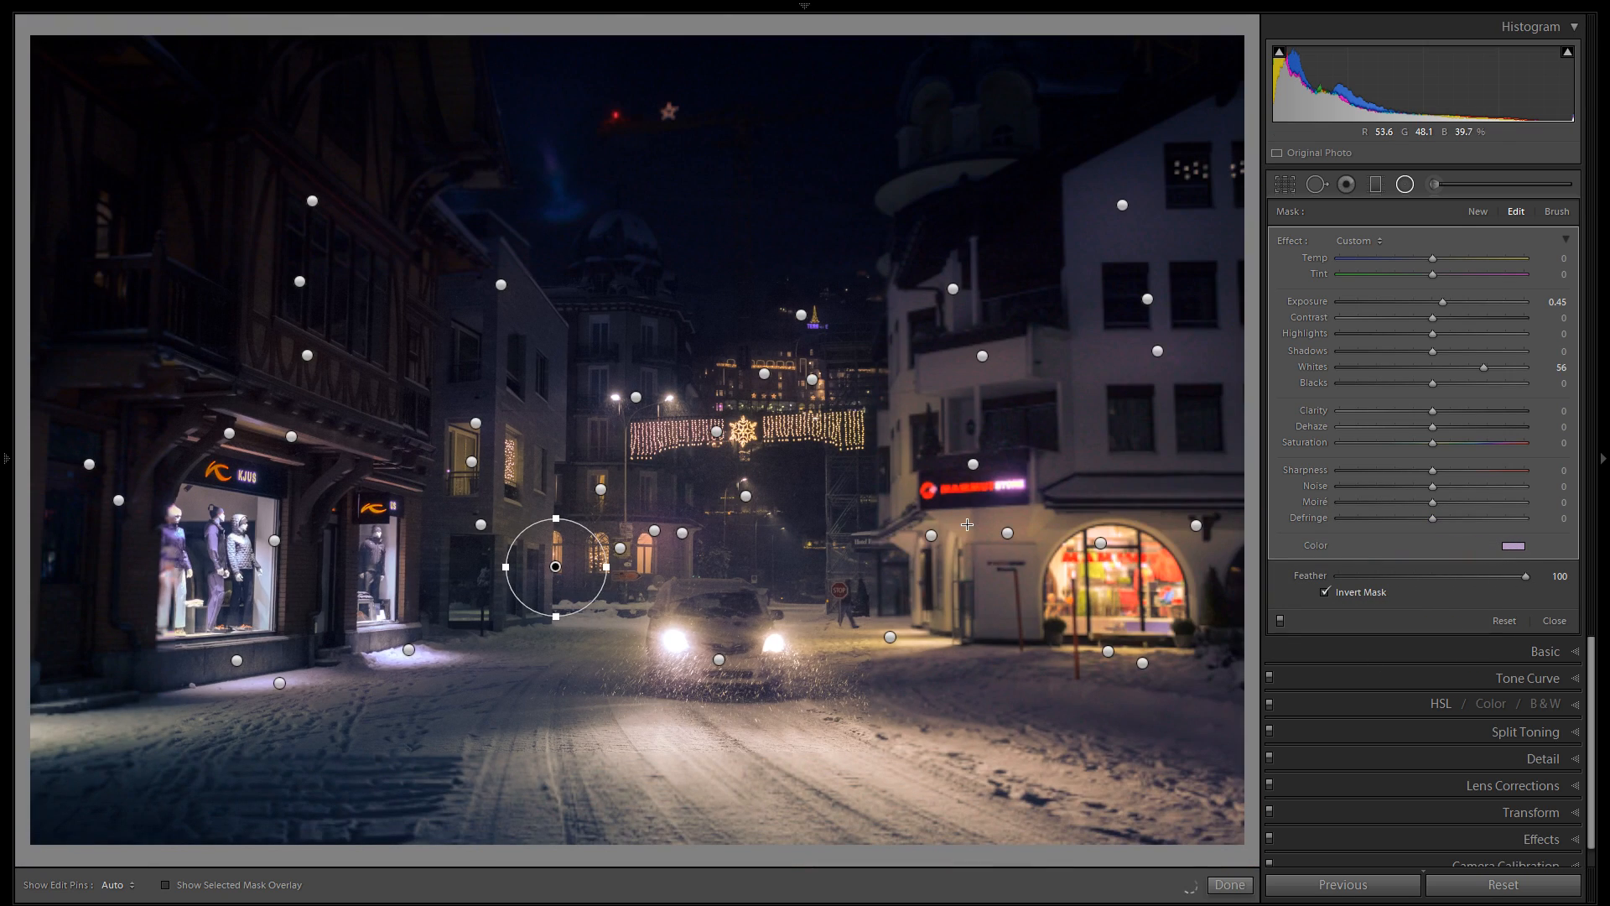
Draw a large new radial filter with Exposure 0.53 and Whites 56, then center and slightly rotate it over the car.
click(1481, 209)
drag(1443, 300, 1444, 301)
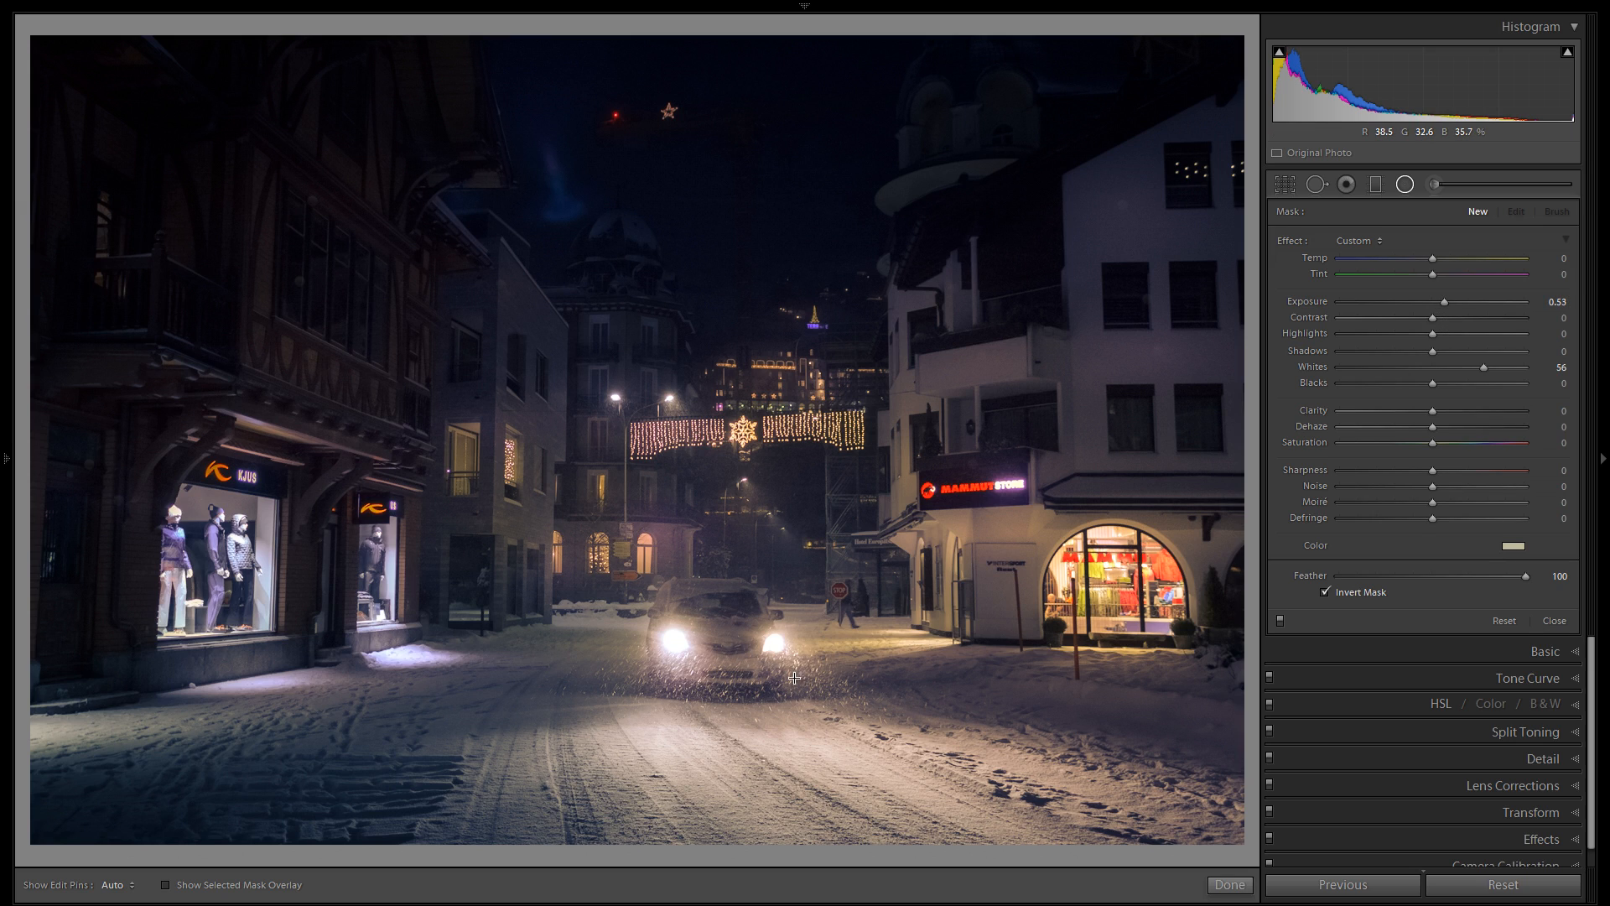
mouse_move(646, 524)
mouse_down()
mouse_move(856, 797)
mouse_move(902, 812)
mouse_up()
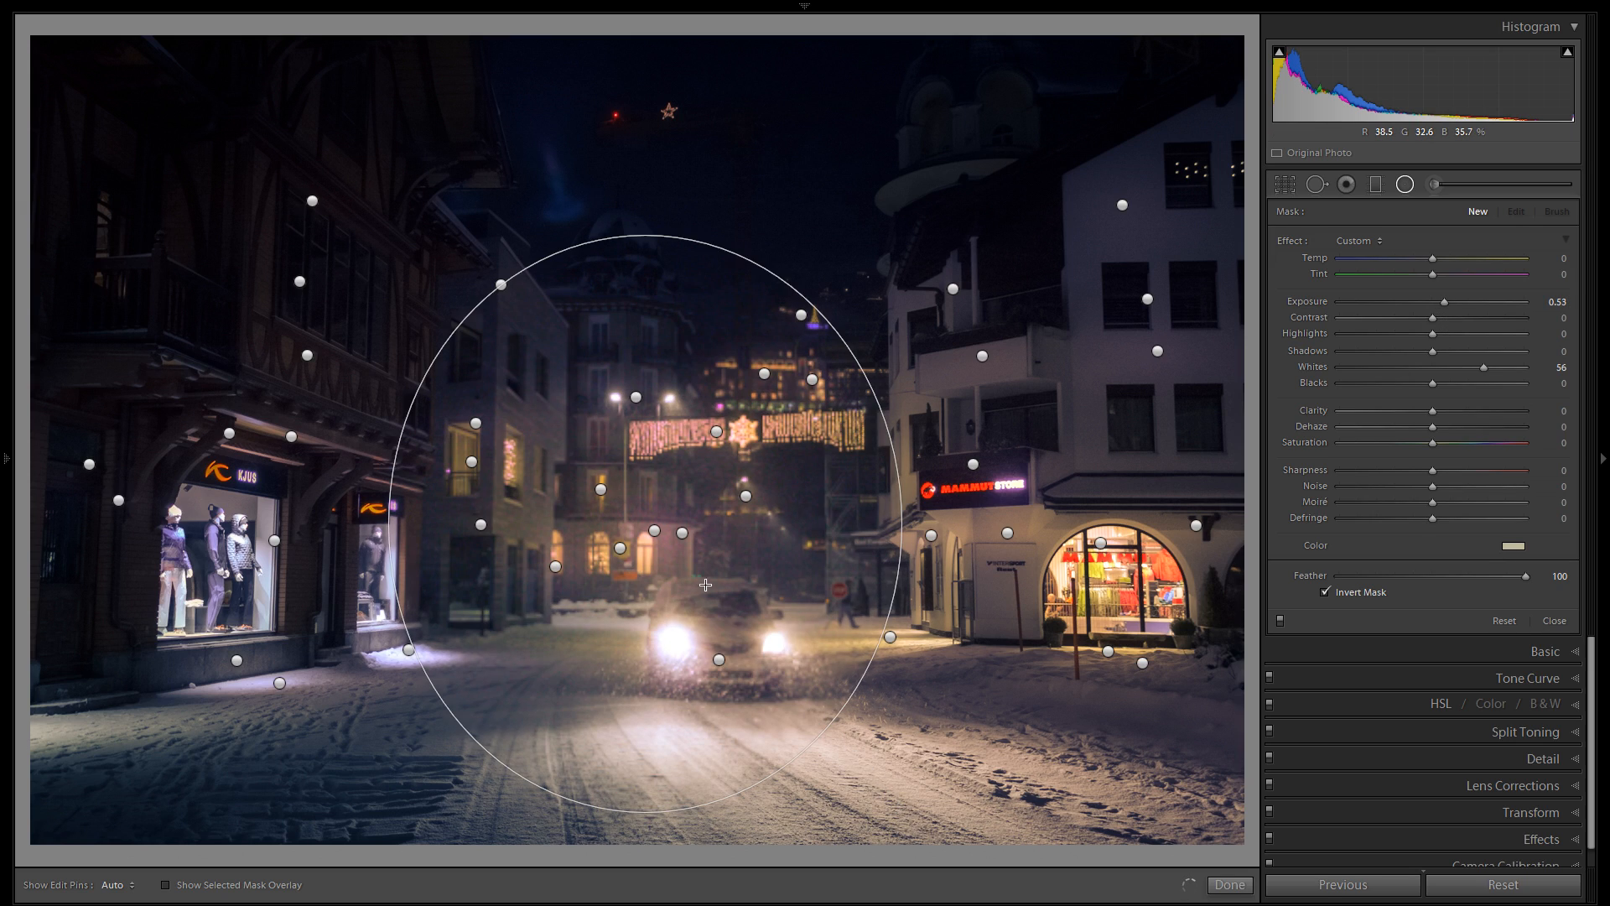
drag(711, 601, 769, 701)
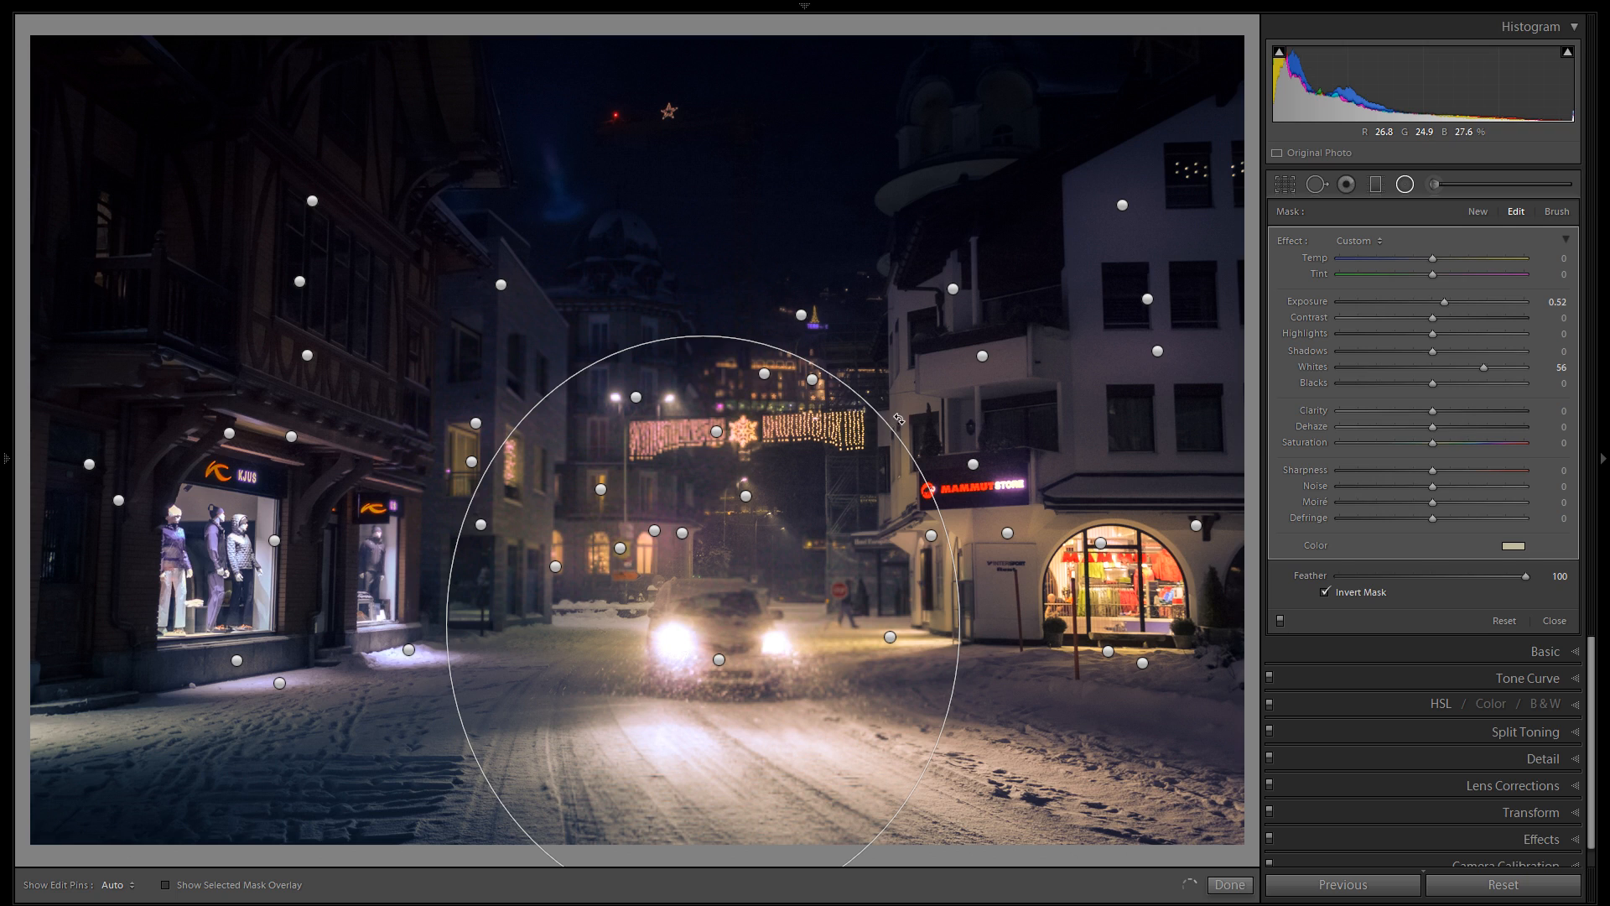
drag(706, 328, 620, 378)
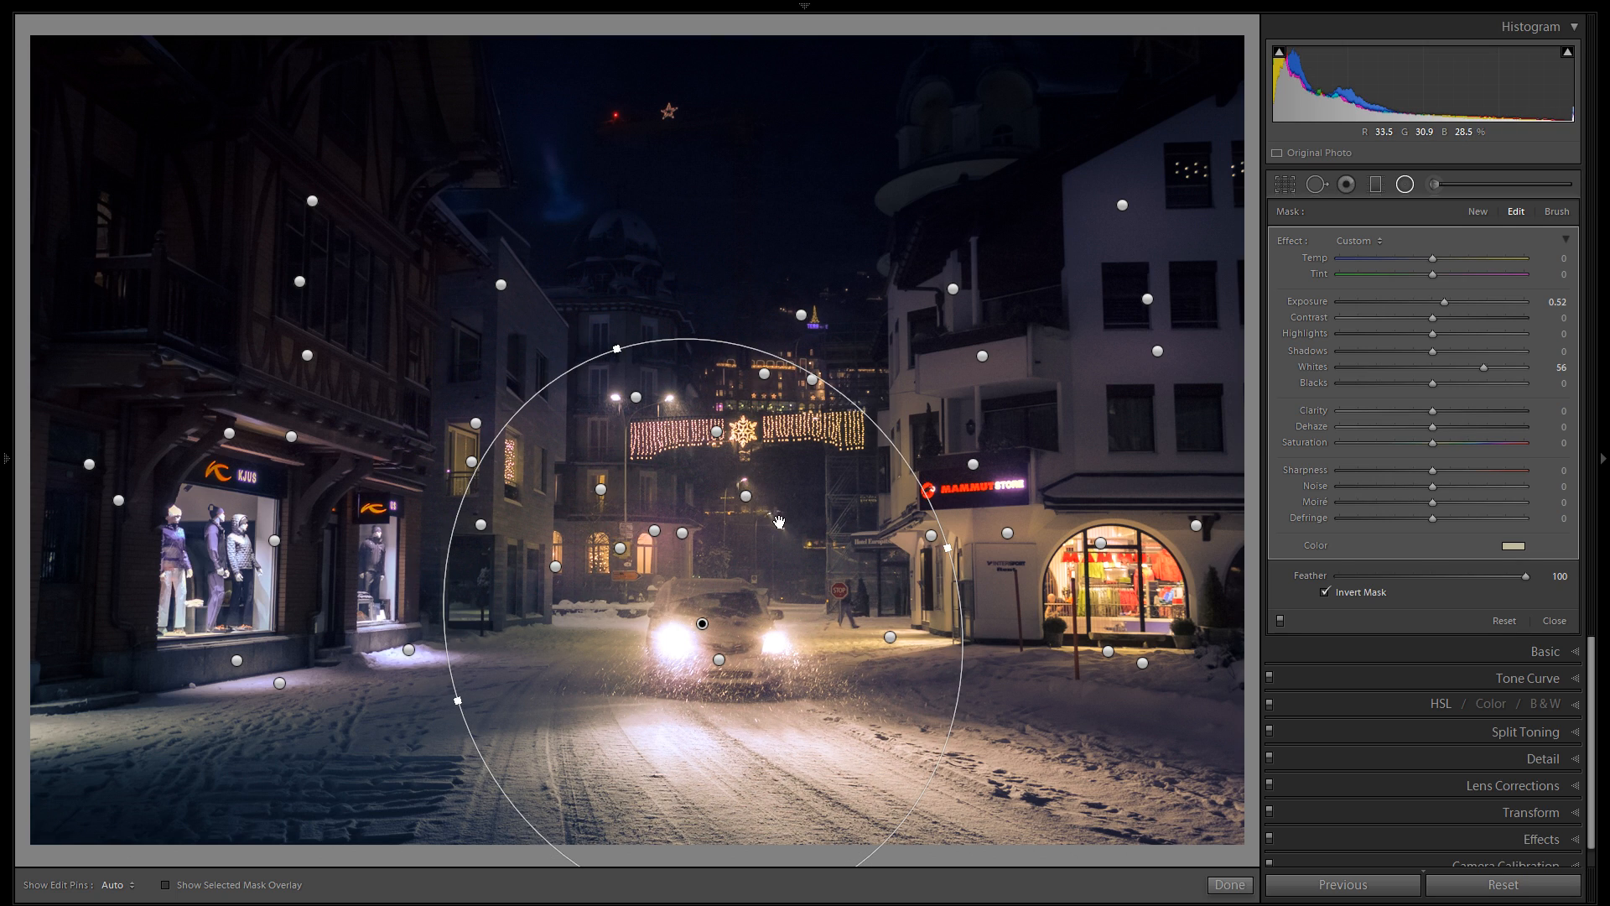
Tint the car filter purple at hue 276 with reduced saturation, and set its Exposure to 0 and Whites to 30.
click(1509, 546)
click(1375, 600)
drag(1376, 599, 1411, 584)
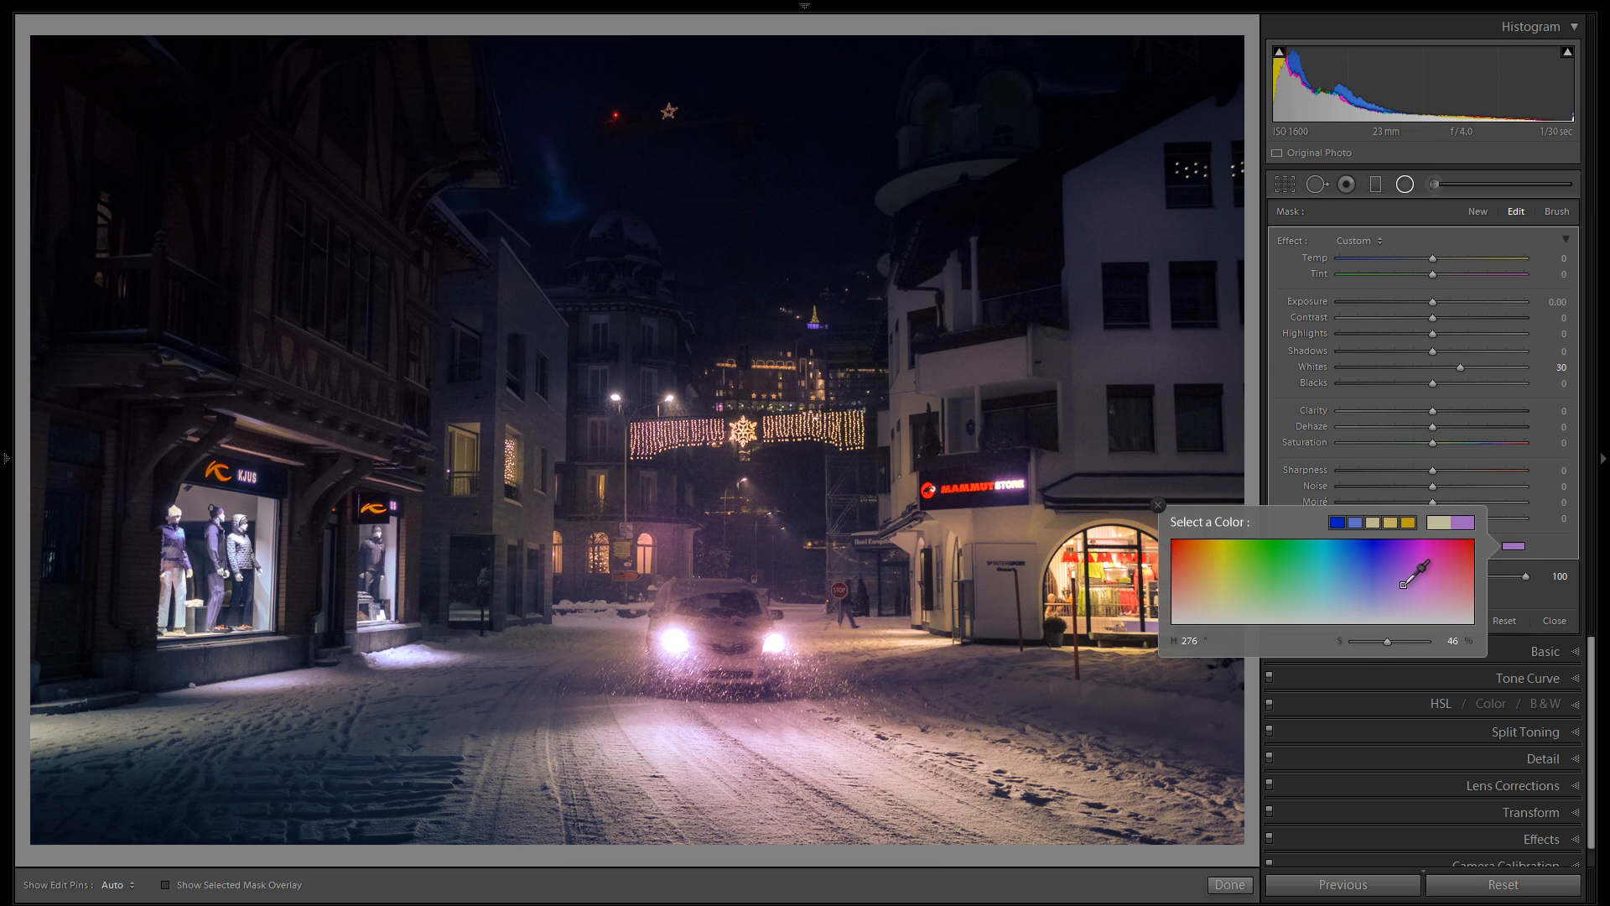
click(1368, 641)
click(1161, 505)
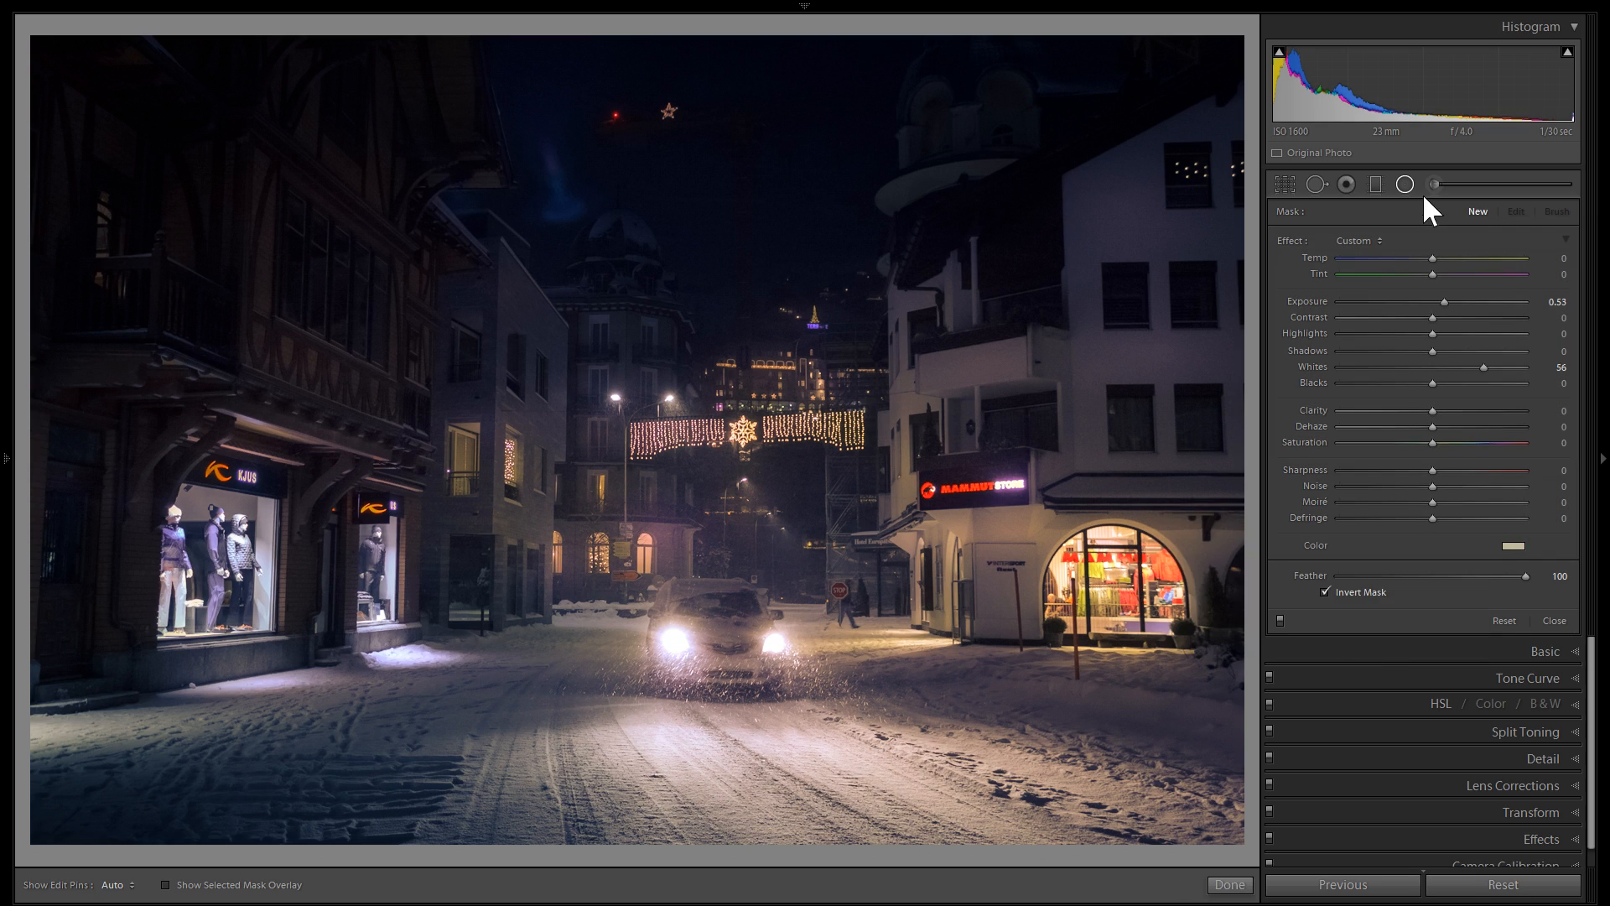
Add a pale yellow radial filter (hue 50, saturation 20) with Exposure 0 and Whites 29 on the snow in front of the car.
click(1506, 545)
click(1159, 505)
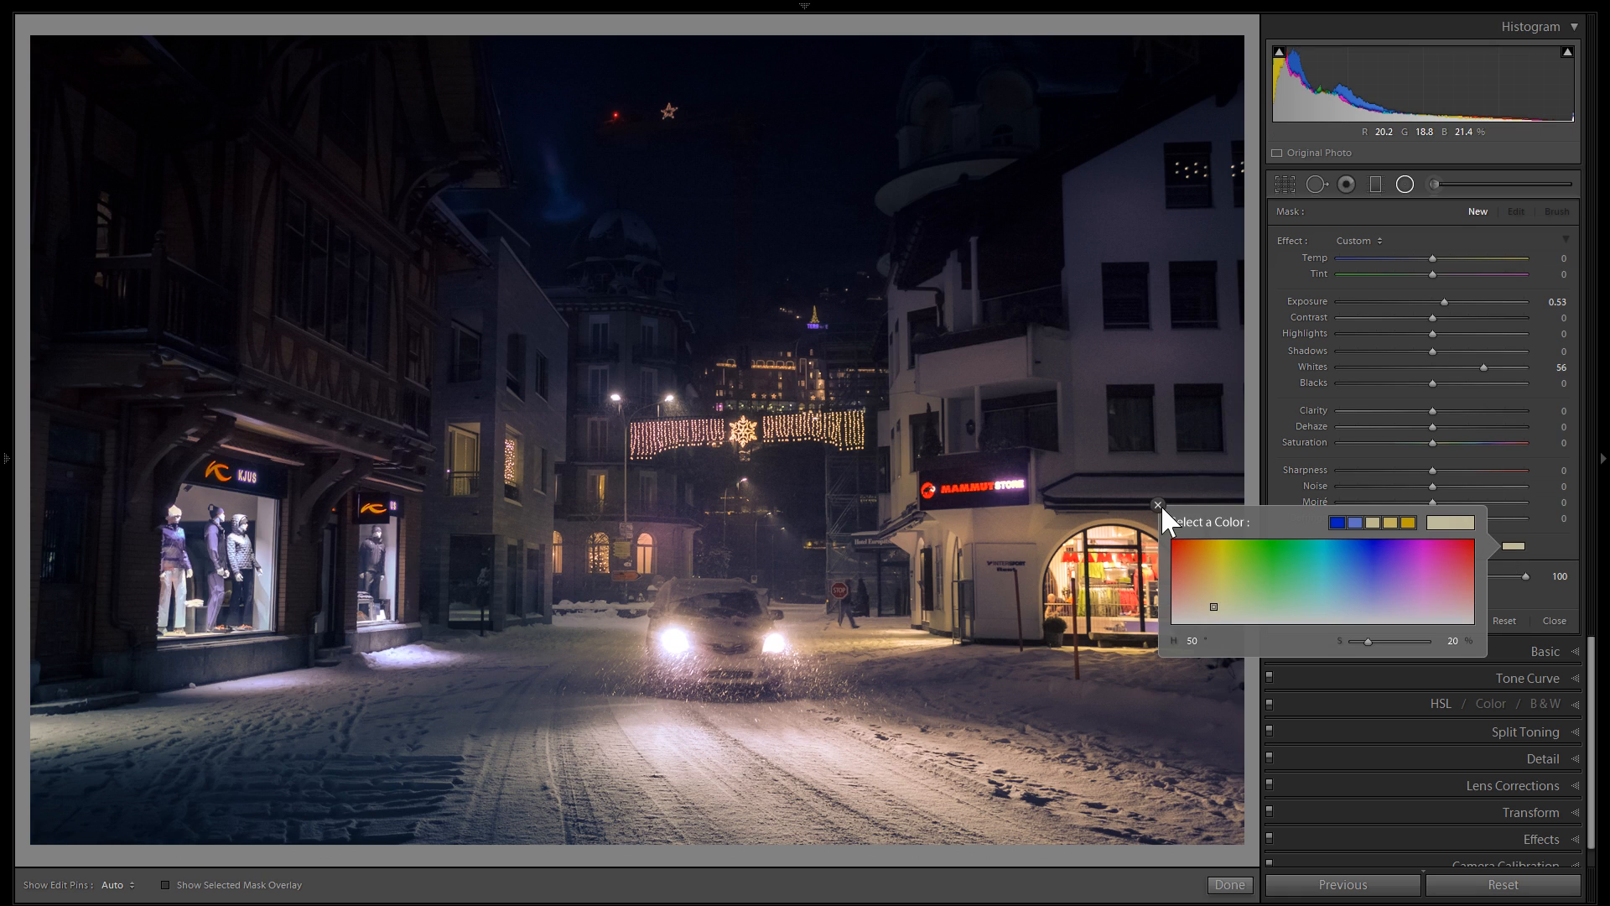
click(1460, 366)
double_click(1431, 300)
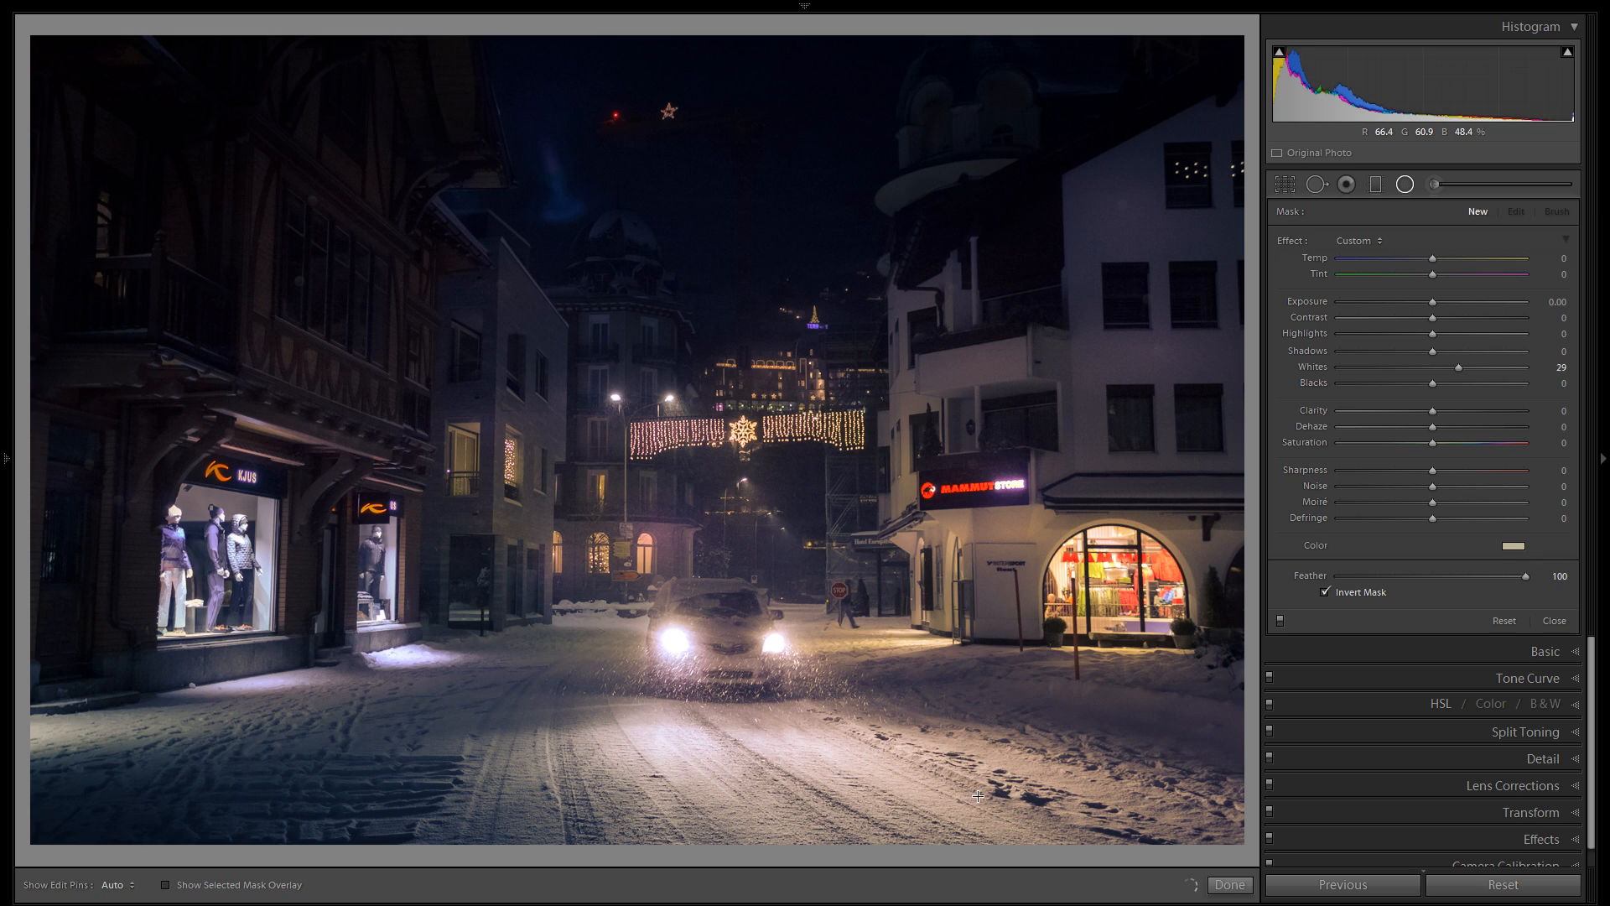
click(824, 615)
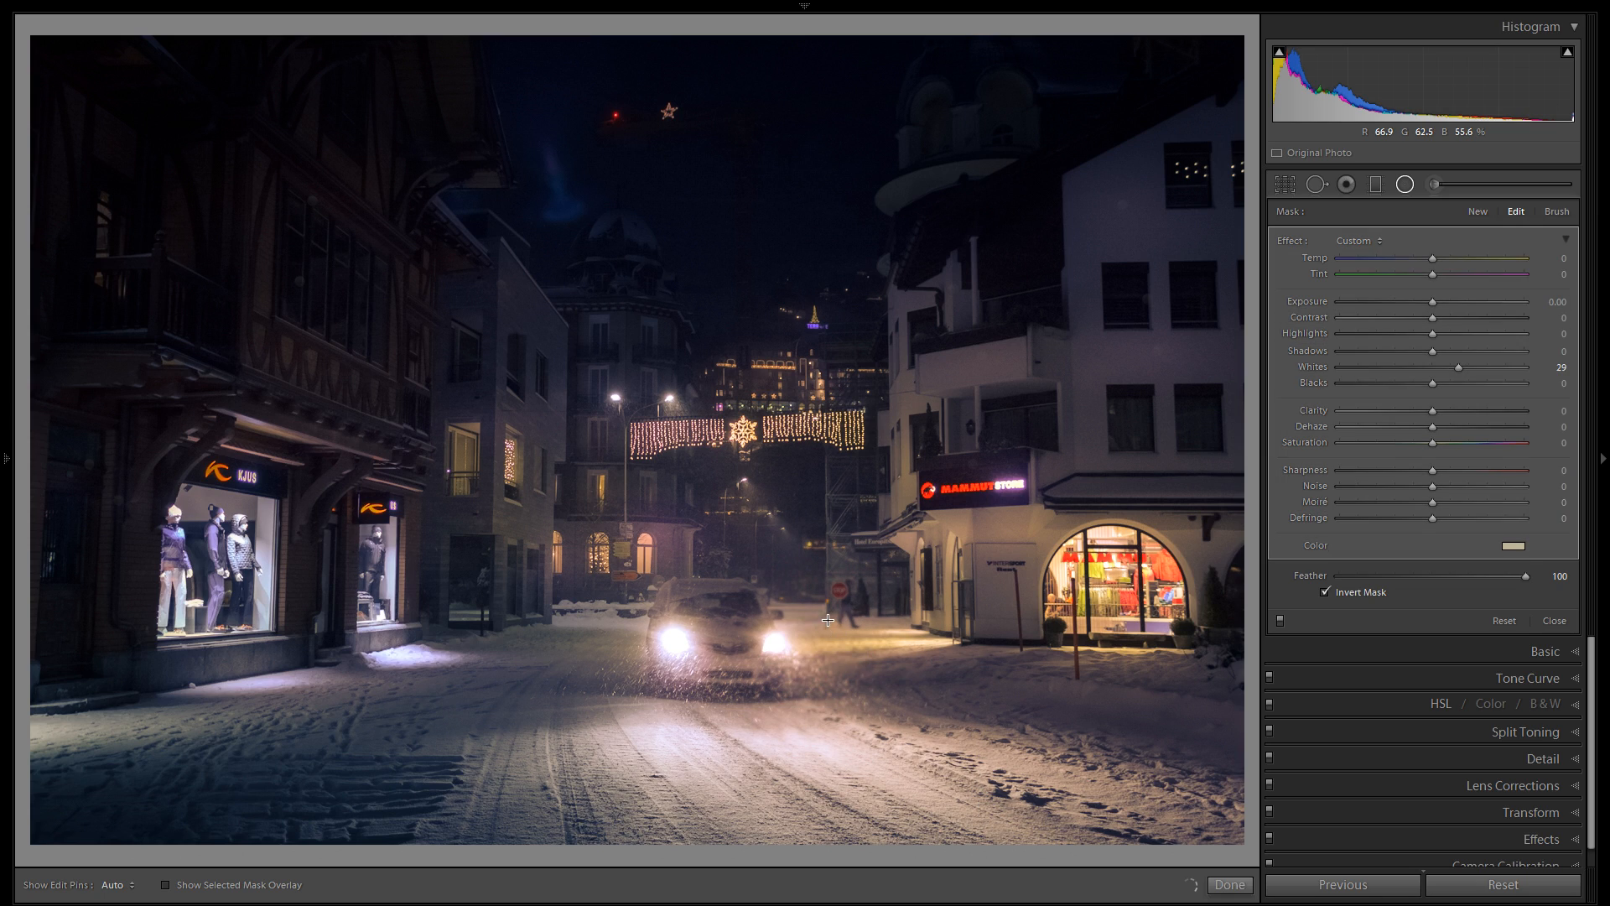
drag(817, 608, 798, 709)
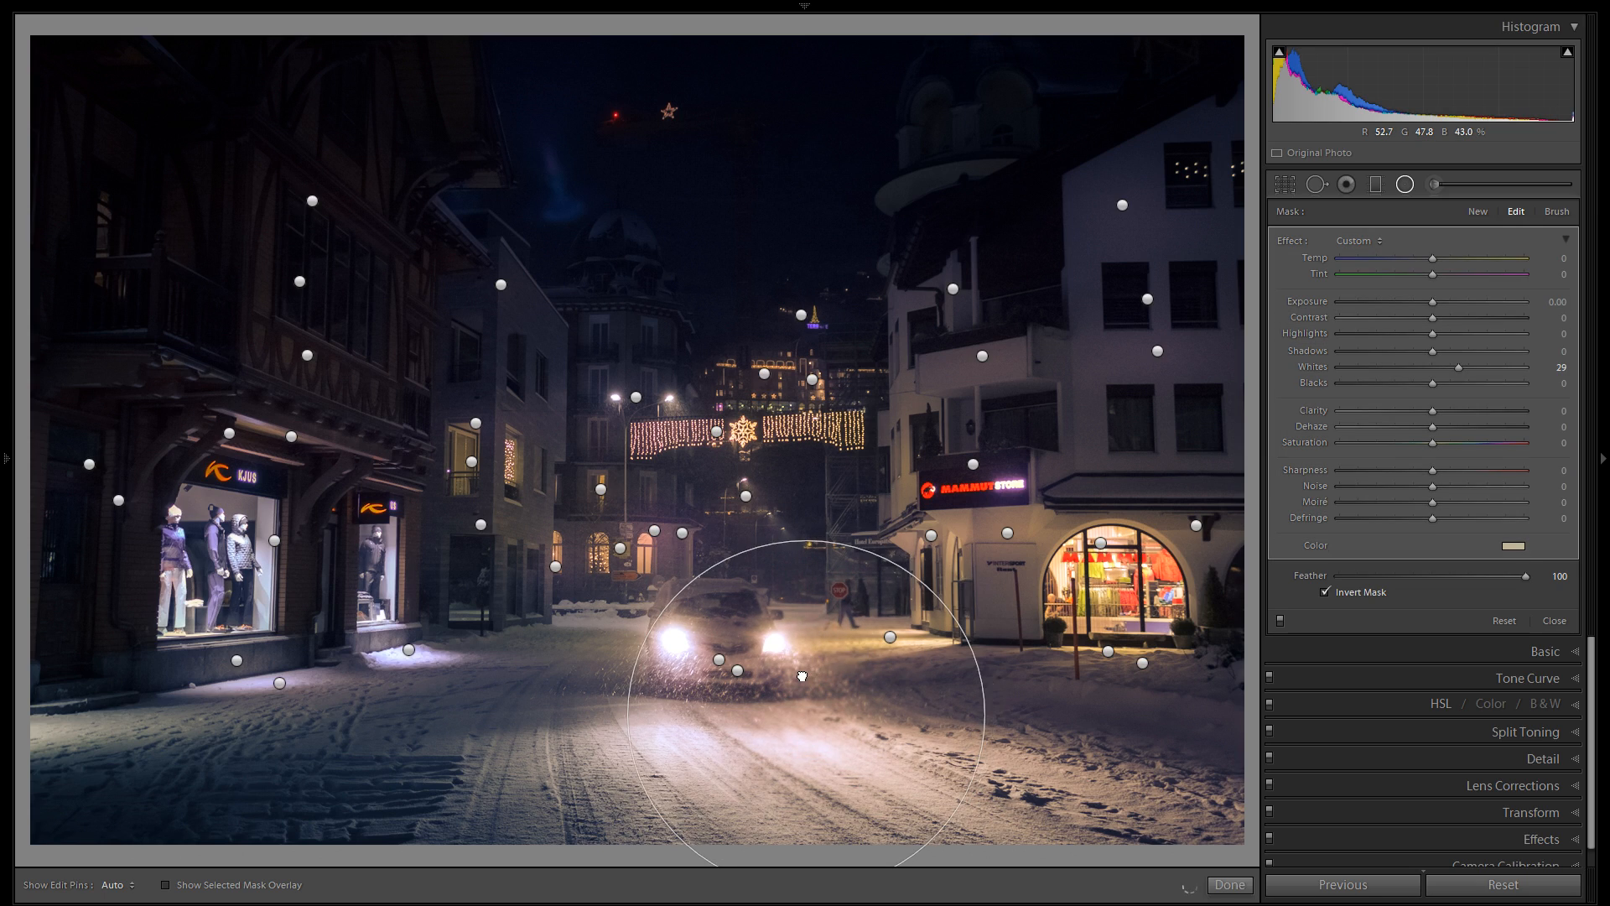
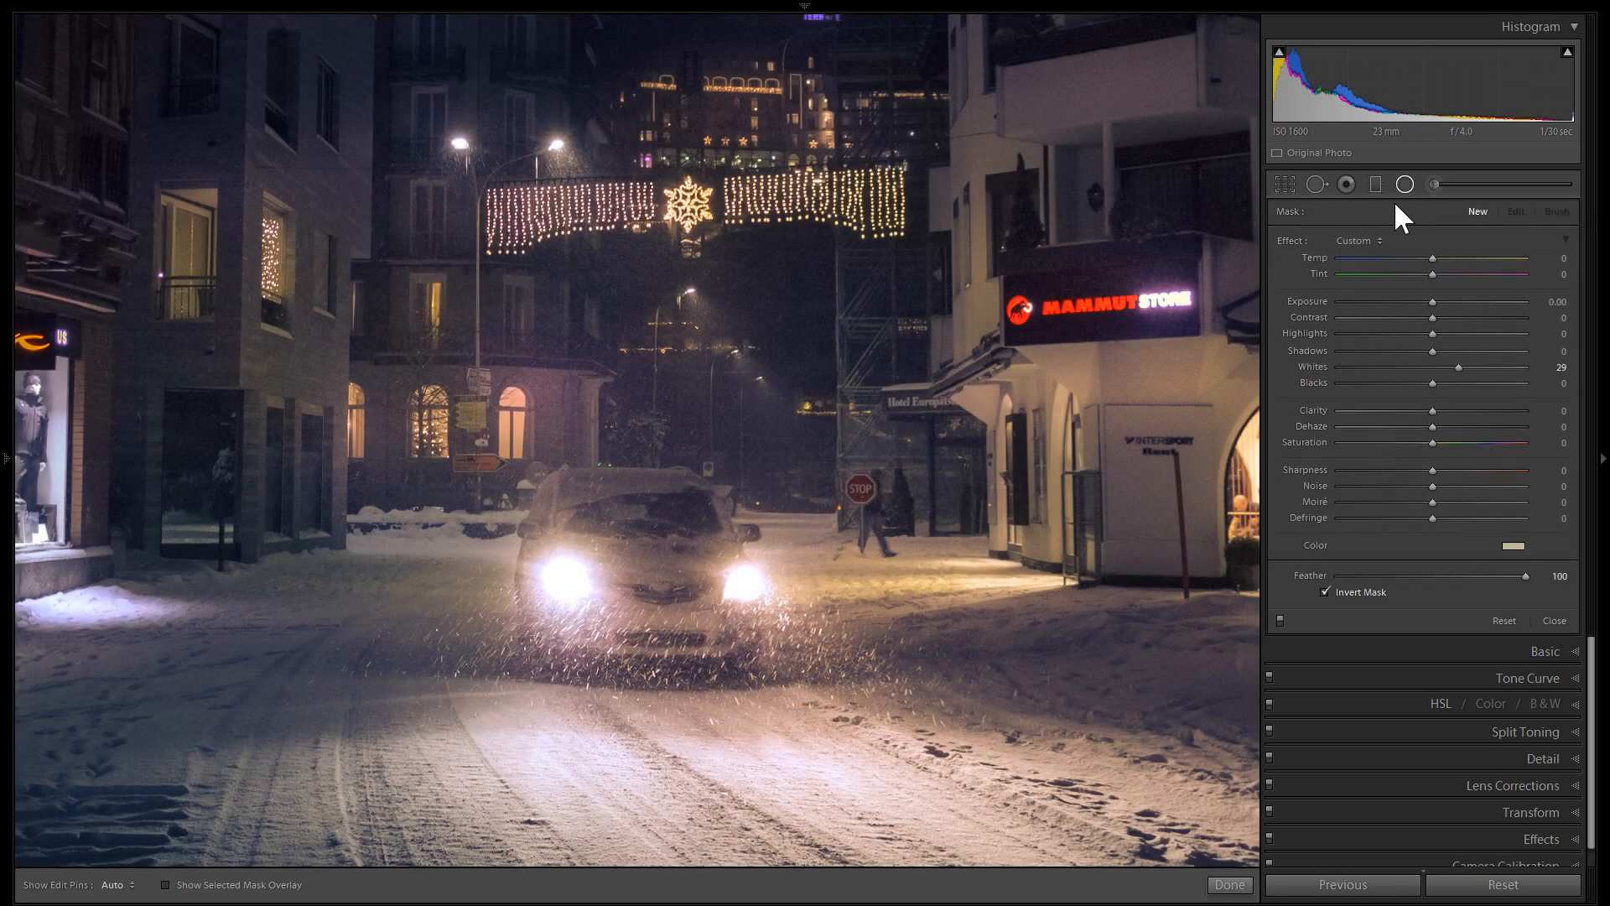
Reset the radial filter's effect sliders and darken the car's headlights with Exposure -1.10.
double_click(1301, 241)
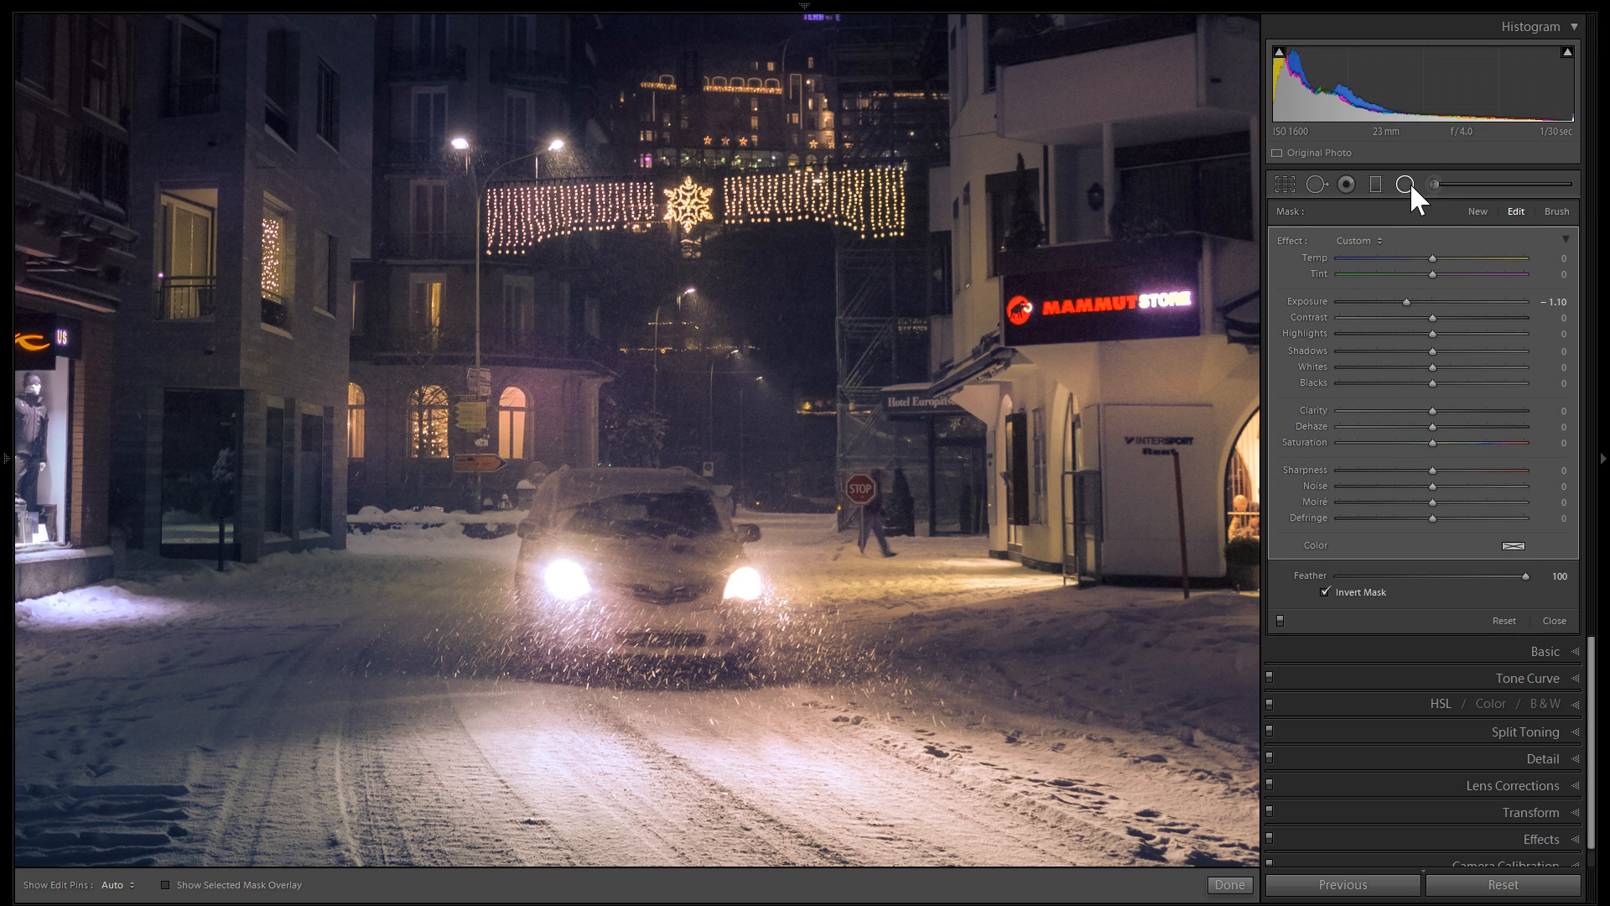
Compare the photo with and without all radial filters by switching their effect off and on again.
click(1411, 183)
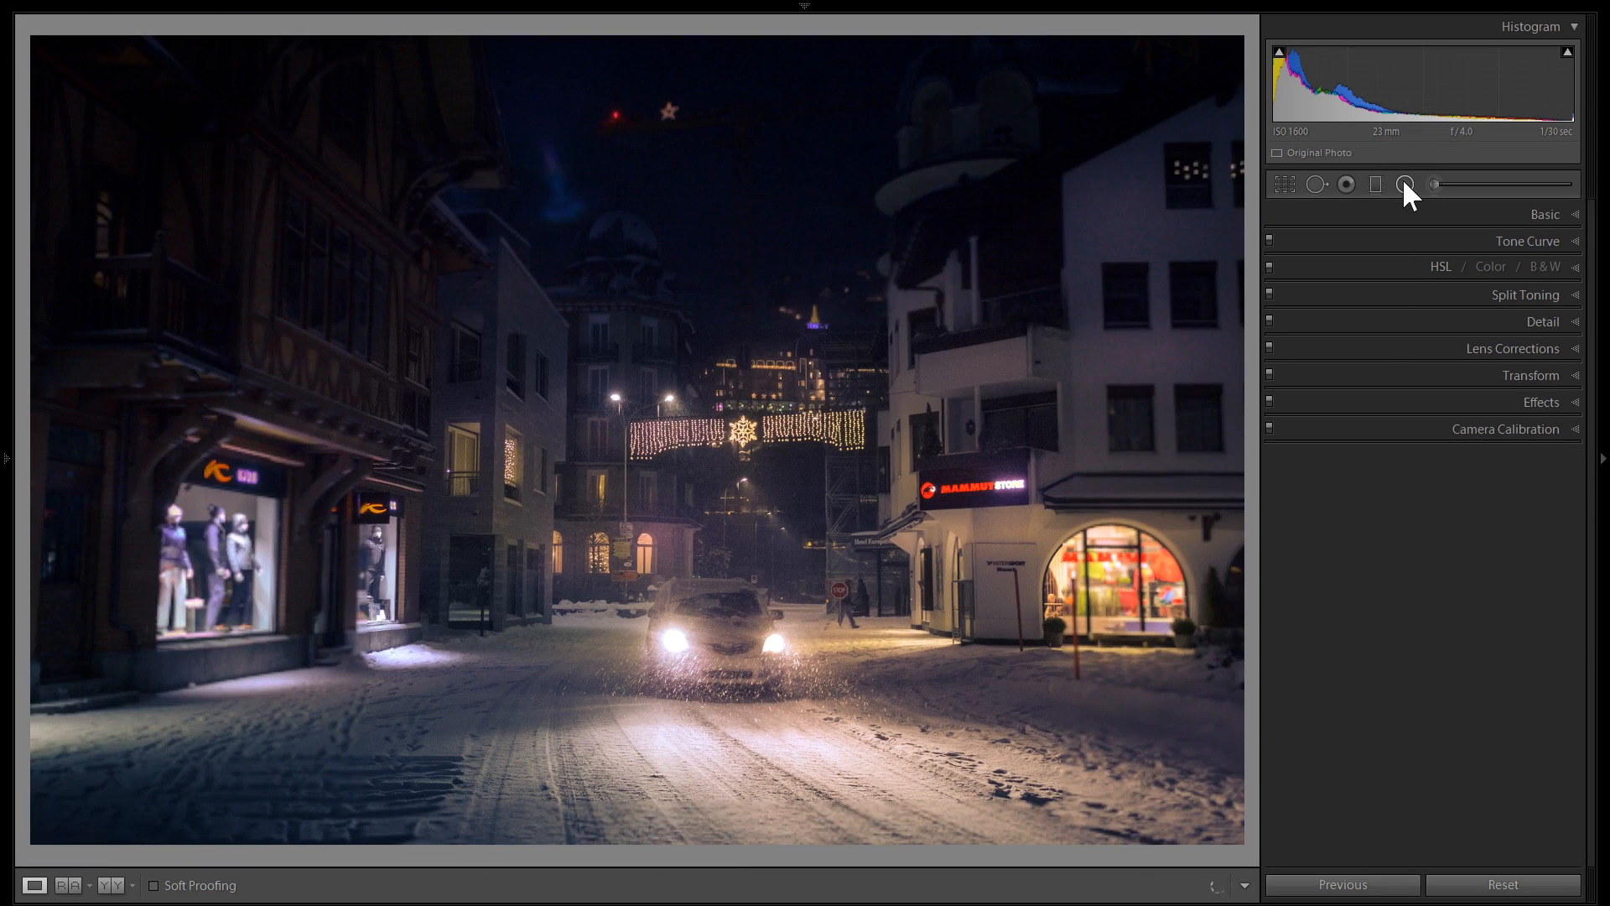
click(1405, 183)
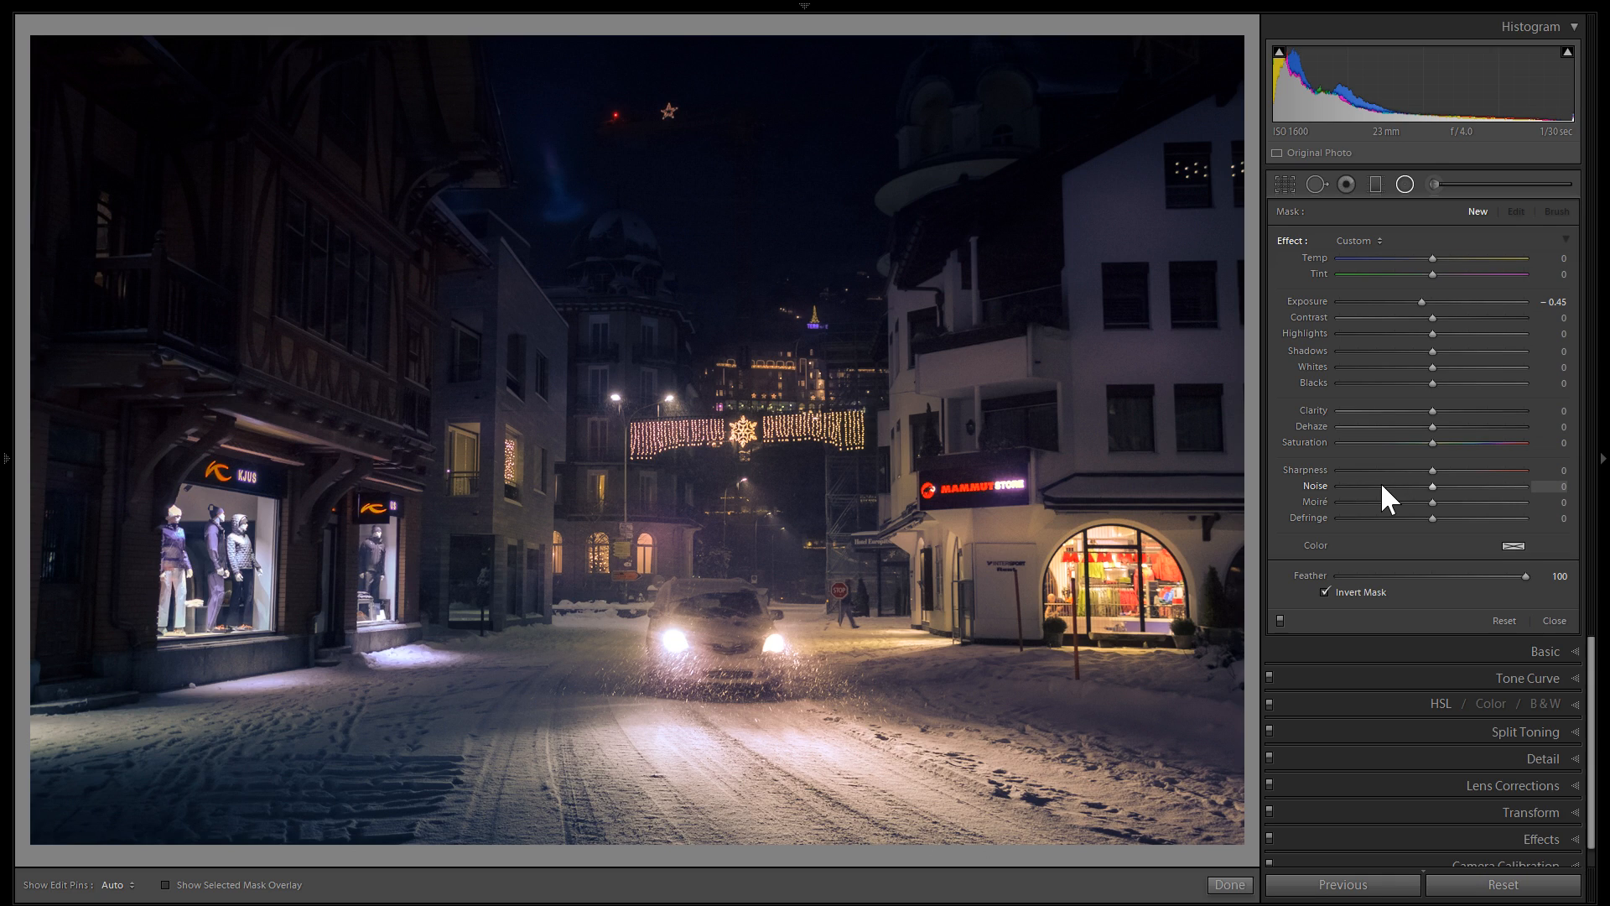
click(1280, 619)
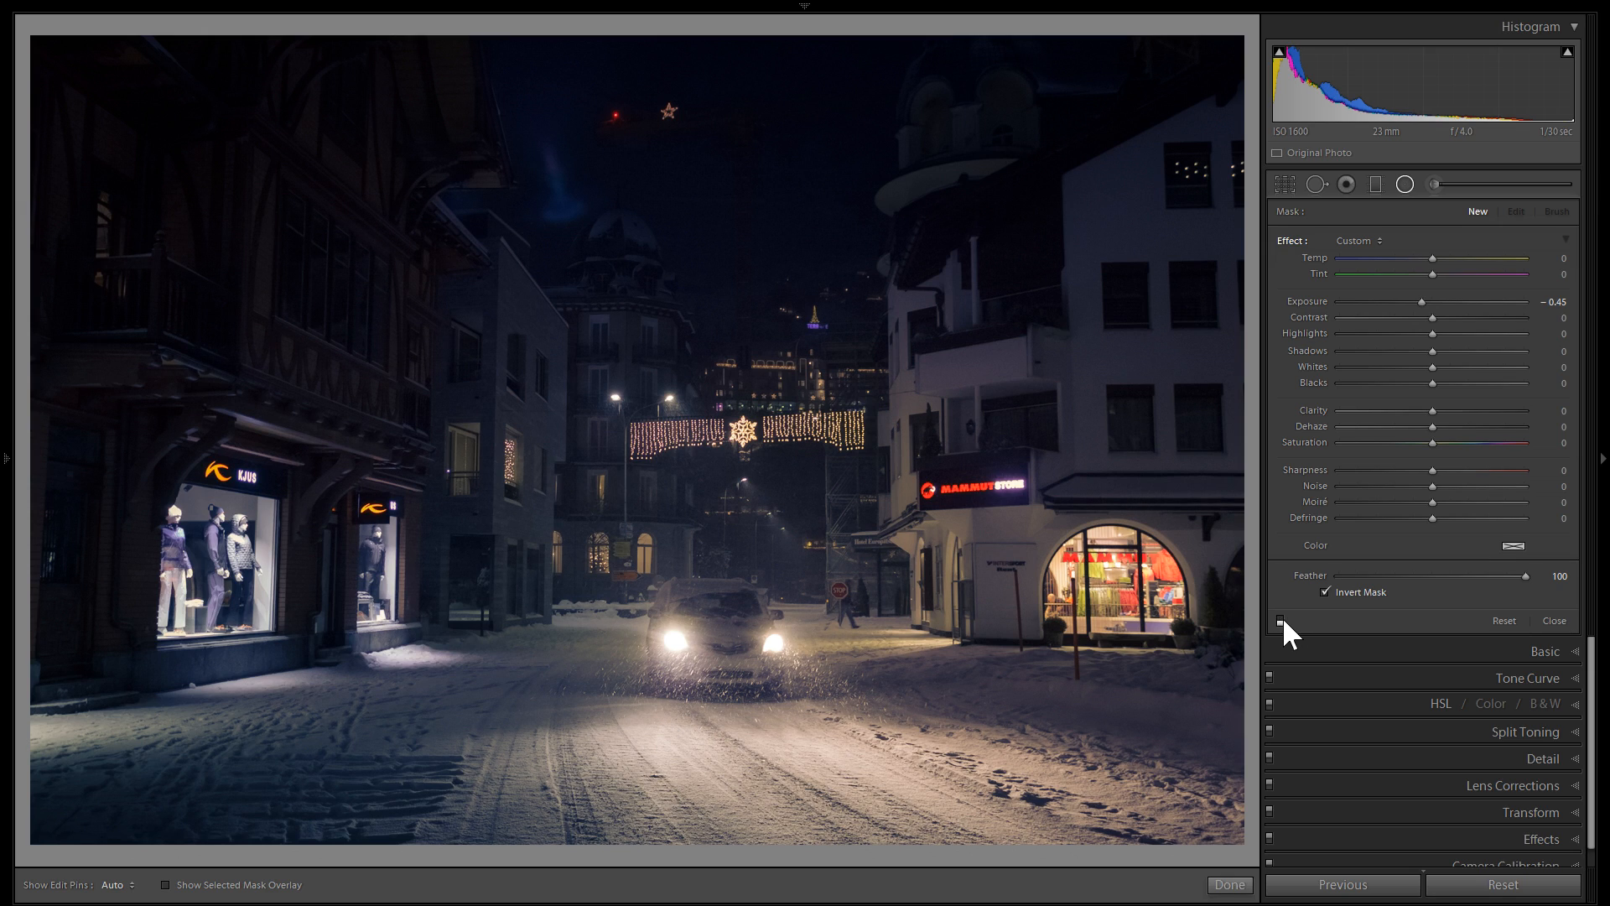
click(1280, 619)
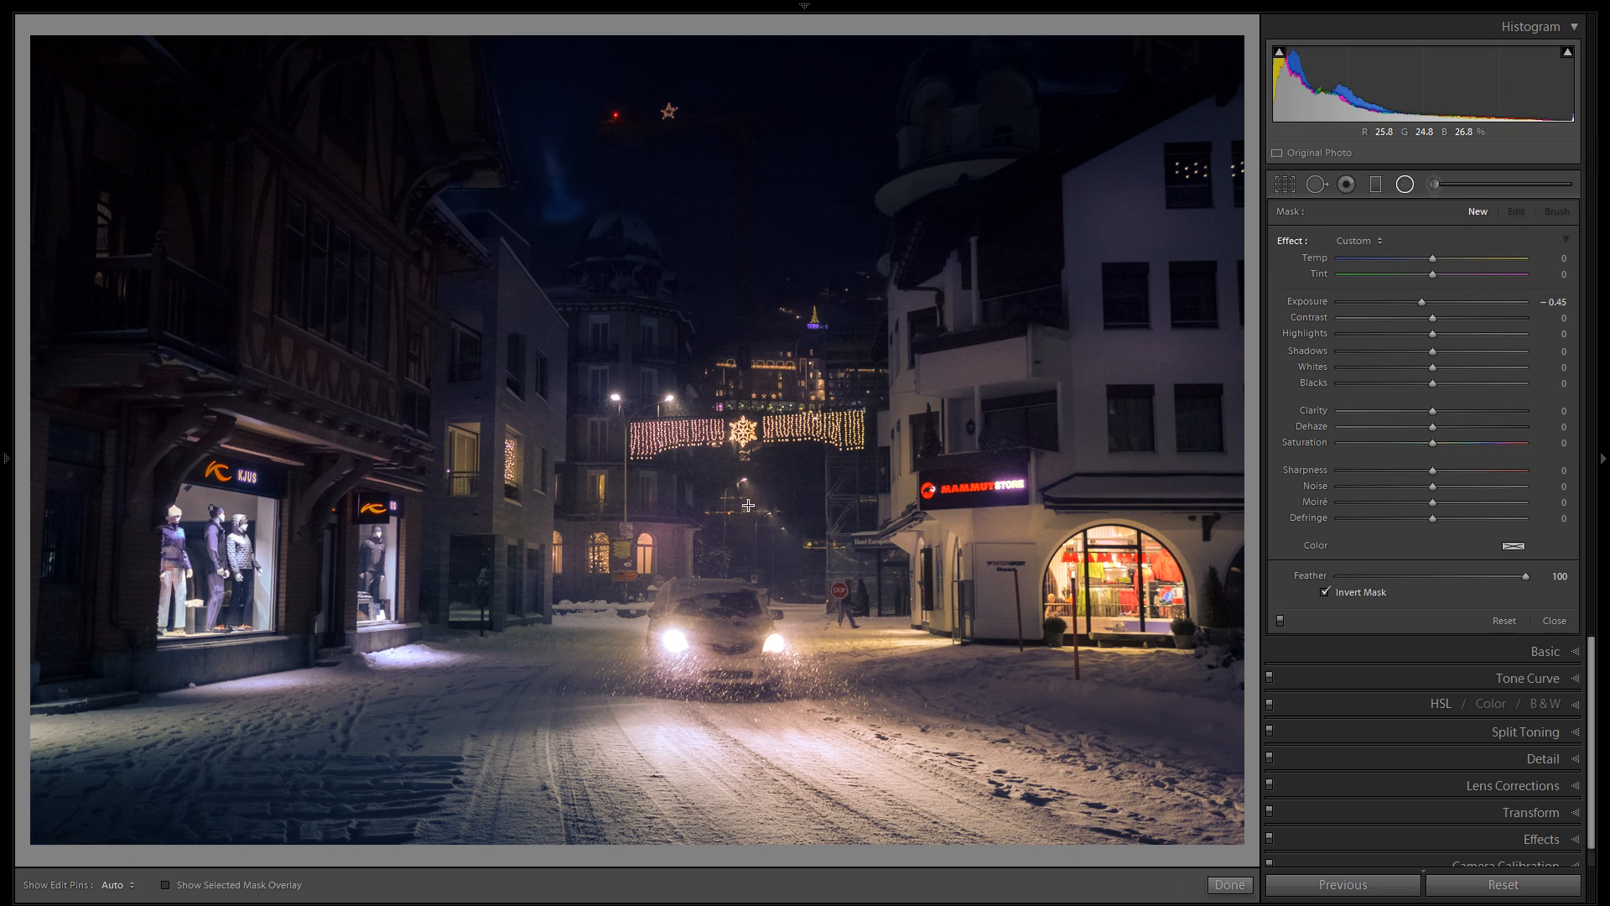
Draw a darkening radial filter with Exposure -0.45 above the car and place duplicates over the white building and the timbered building.
drag(831, 591, 832, 600)
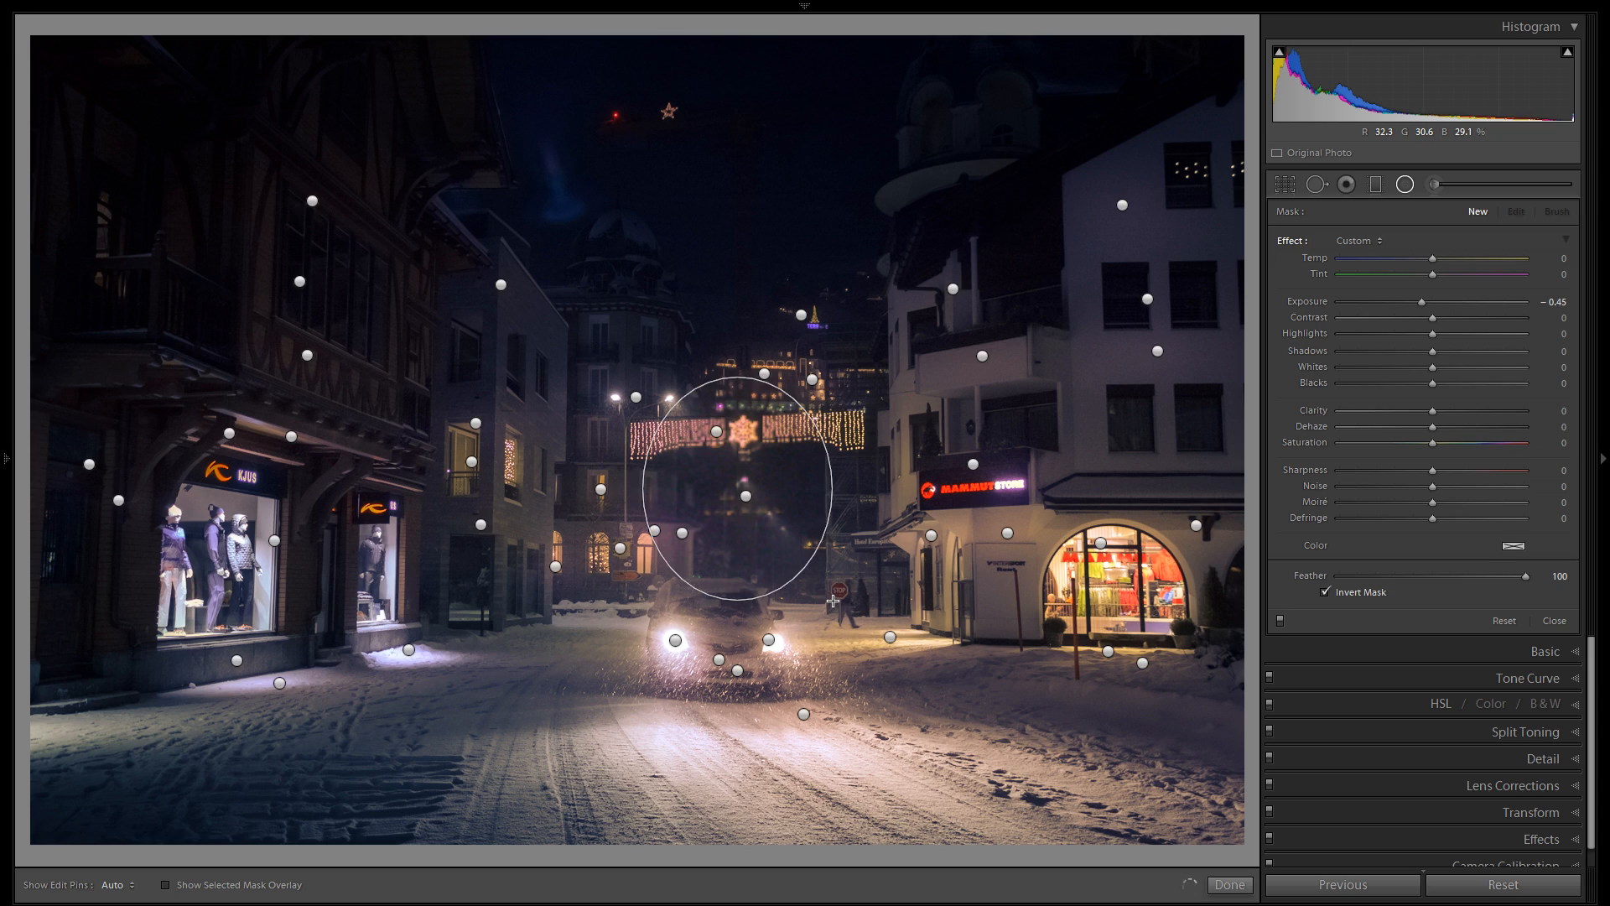
right_click(815, 496)
click(850, 510)
drag(1220, 409, 1238, 440)
right_click(1259, 449)
click(1279, 470)
drag(1133, 419, 370, 296)
mouse_move(420, 105)
mouse_down()
mouse_move(480, 245)
mouse_move(433, 114)
mouse_move(403, 117)
mouse_up()
click(1405, 184)
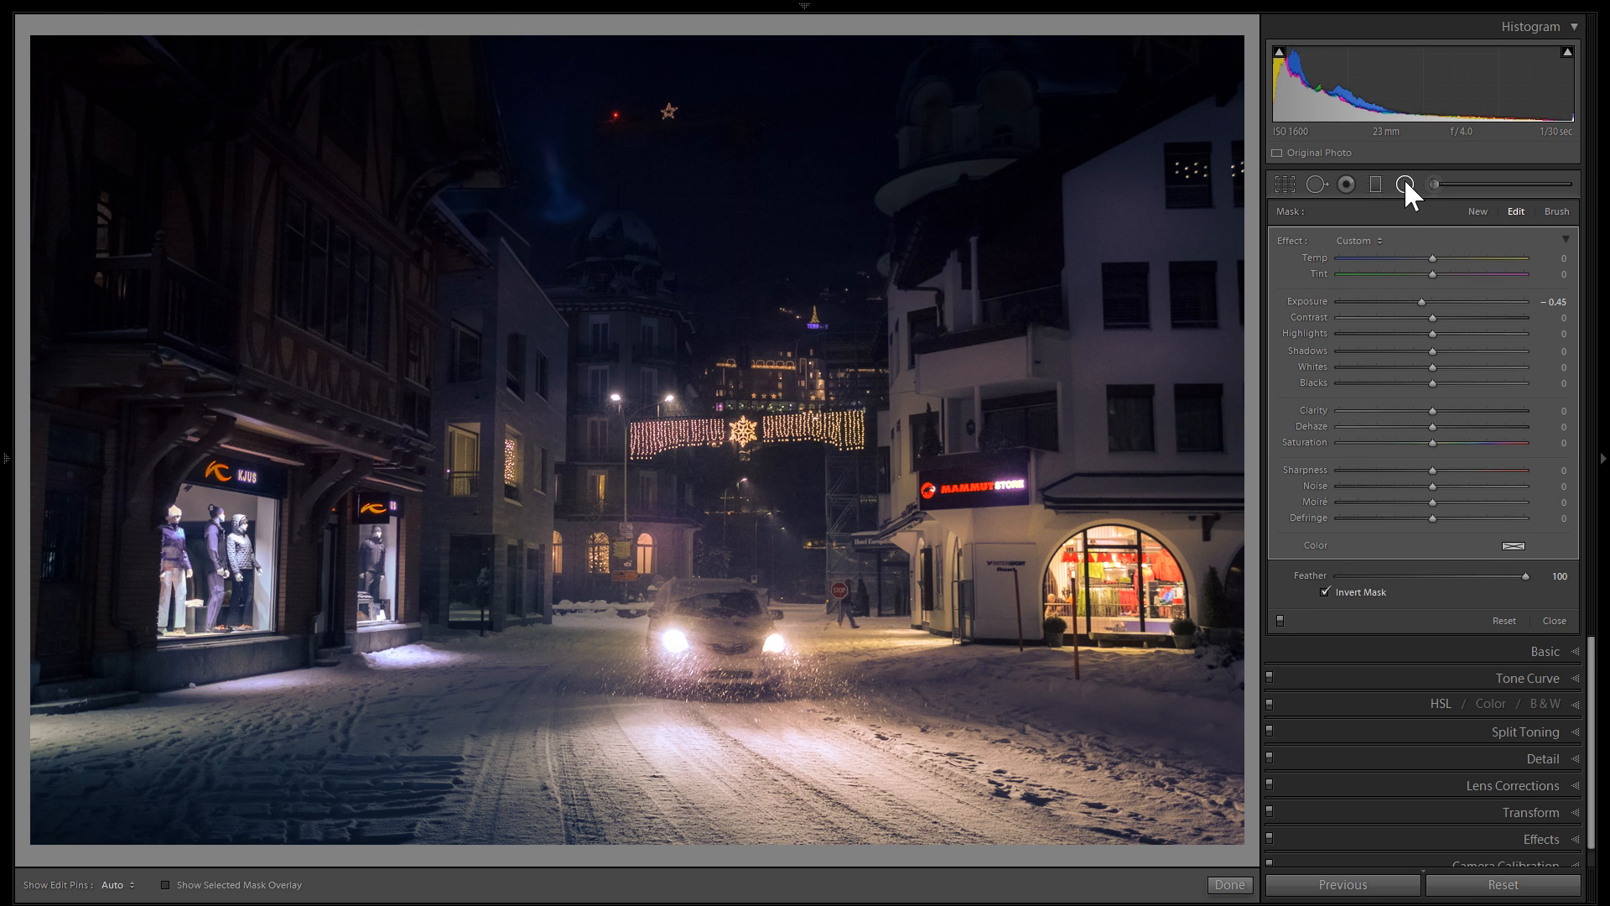
Heal away the glowing star and the red light in the night sky using spot sizes 76 and 75.
scroll(671, 110, up, 1)
click(669, 110)
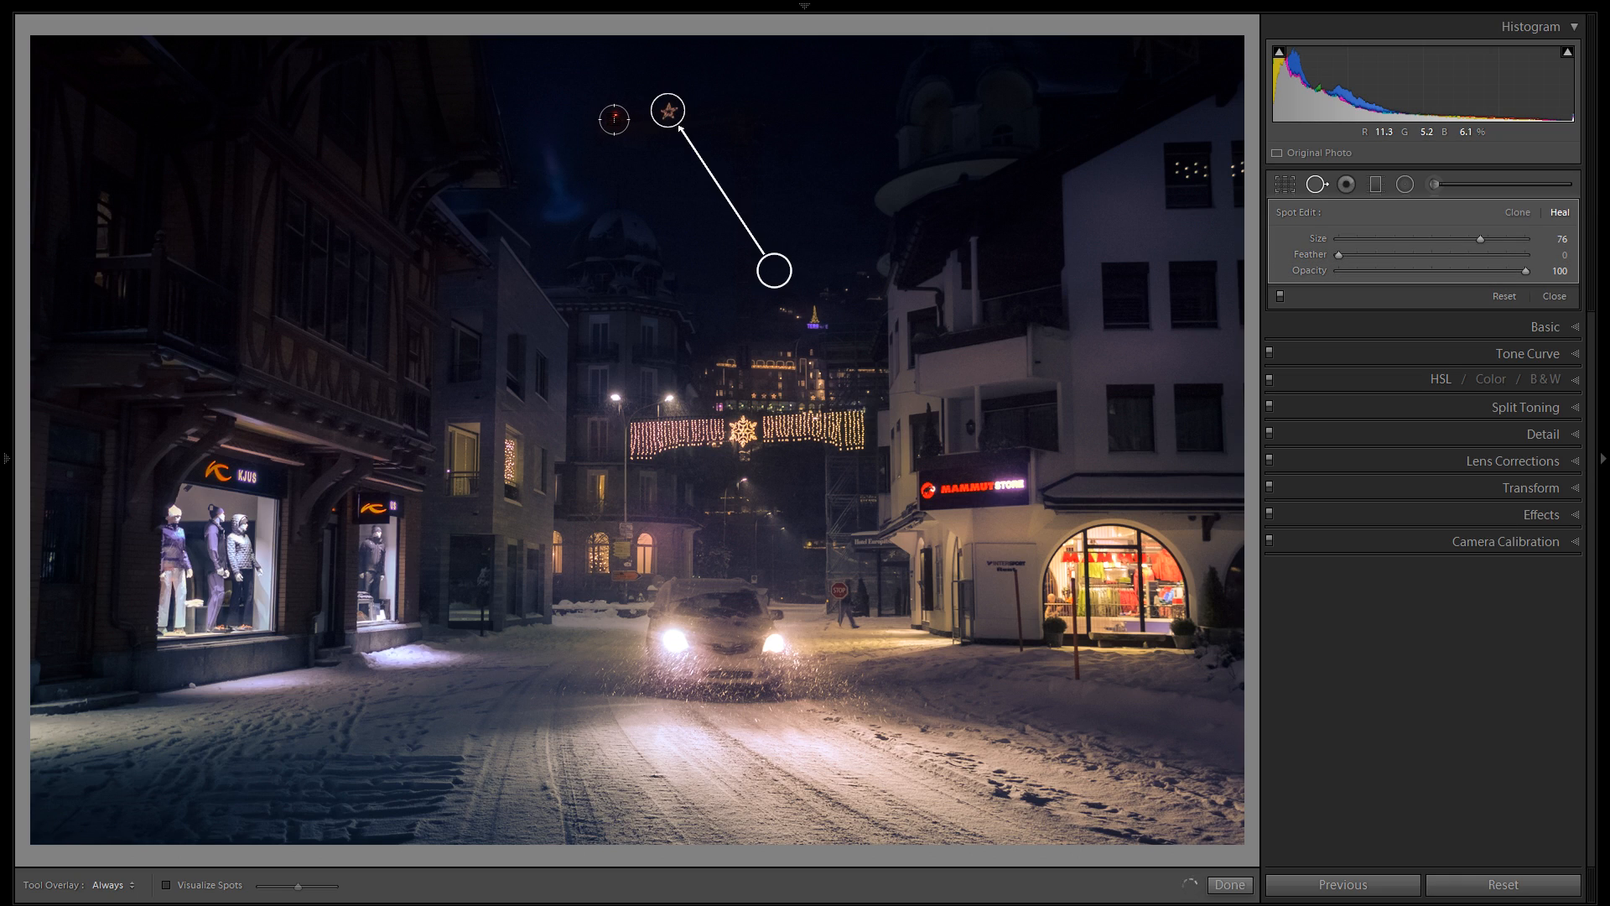
click(613, 116)
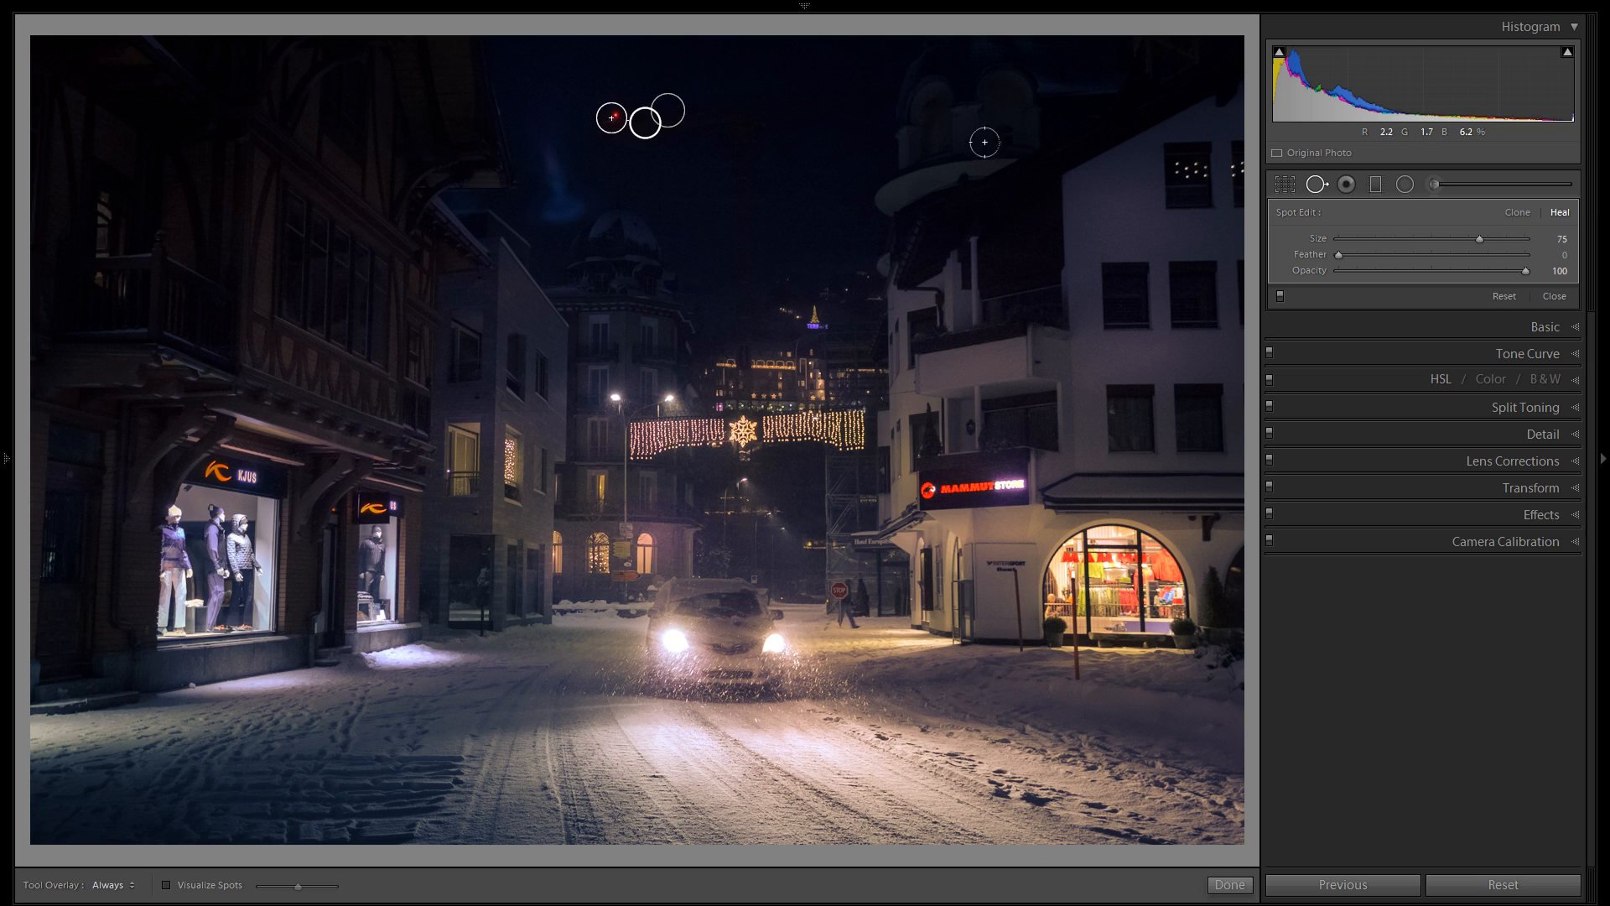
Finish the spot healing and draw a darkening radial filter with Exposure about -0.53 and Blacks -12 over the grey building beside the street.
key(Return)
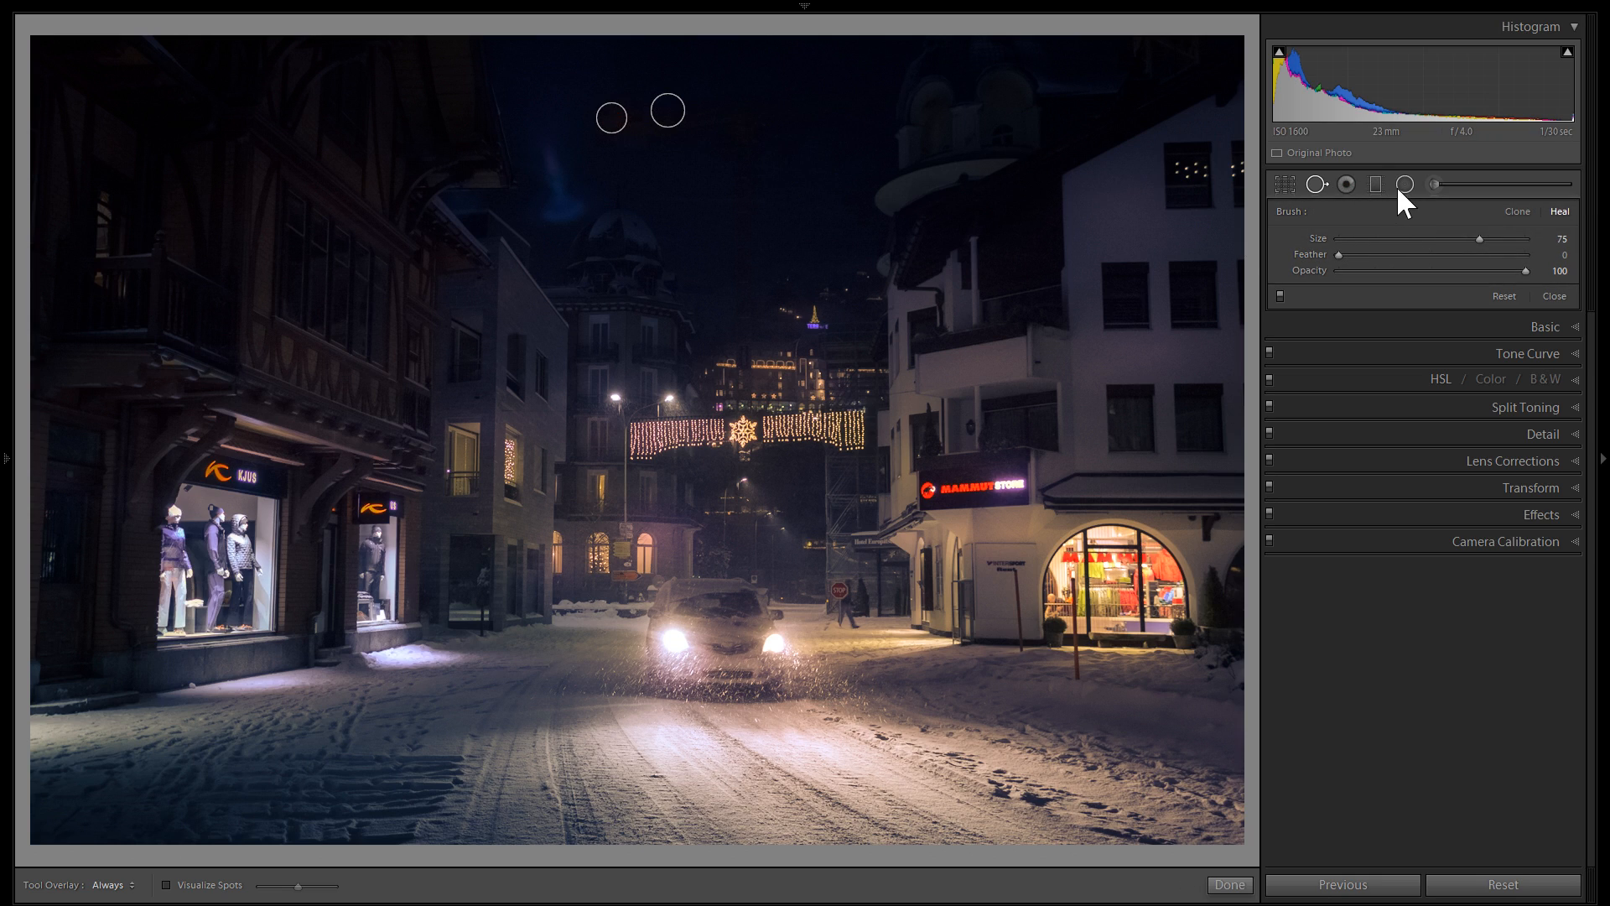
click(1399, 186)
click(1421, 382)
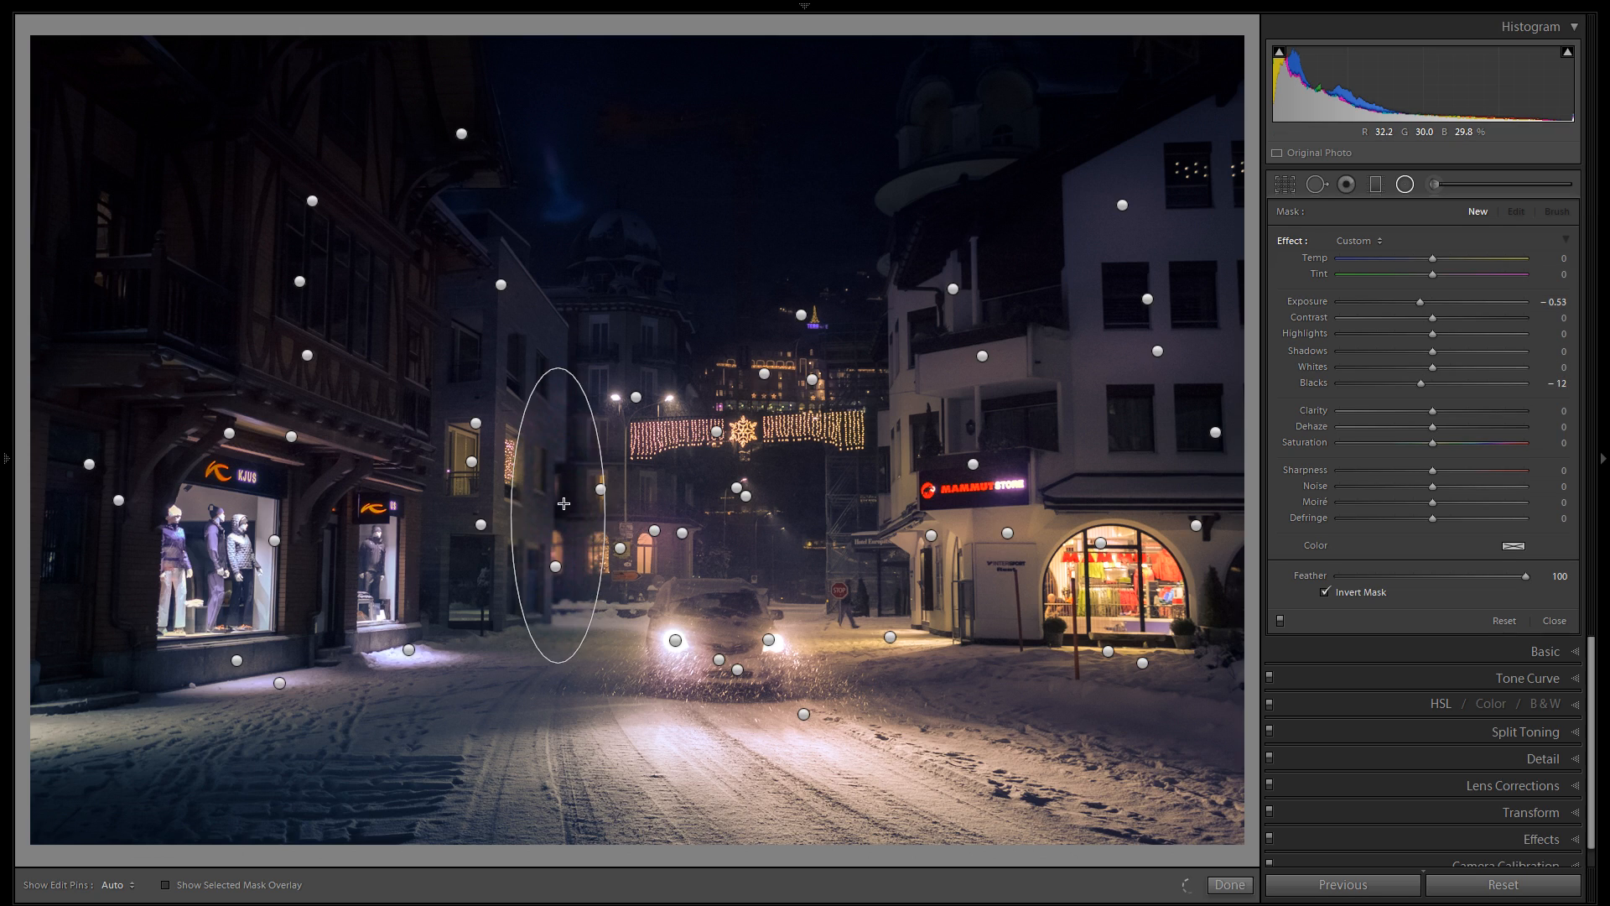
click(558, 504)
drag(573, 506, 595, 513)
Duplicate the darkening radial filter over the grey building's lower wall and over the white building's entrance beside the arched shop window.
right_click(594, 512)
click(618, 530)
drag(527, 531, 453, 555)
right_click(460, 551)
click(514, 583)
drag(451, 554, 974, 496)
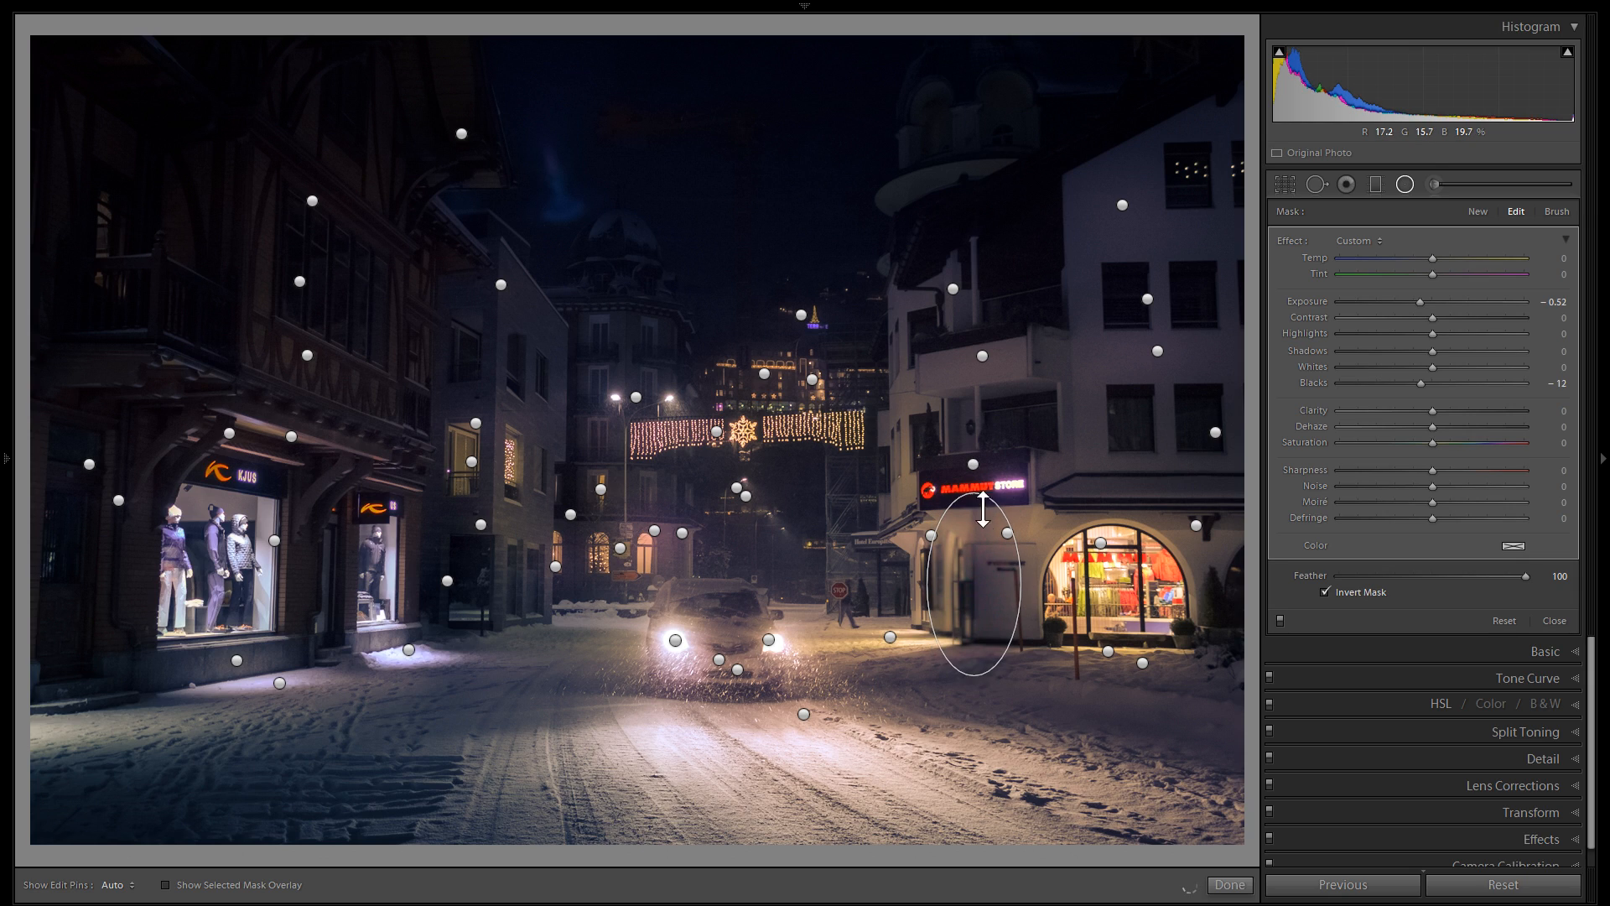
Place another duplicate with Exposure -0.23 over the domed building in the background and close the Radial Filter tool.
click(447, 580)
right_click(460, 548)
click(490, 568)
drag(458, 537, 665, 331)
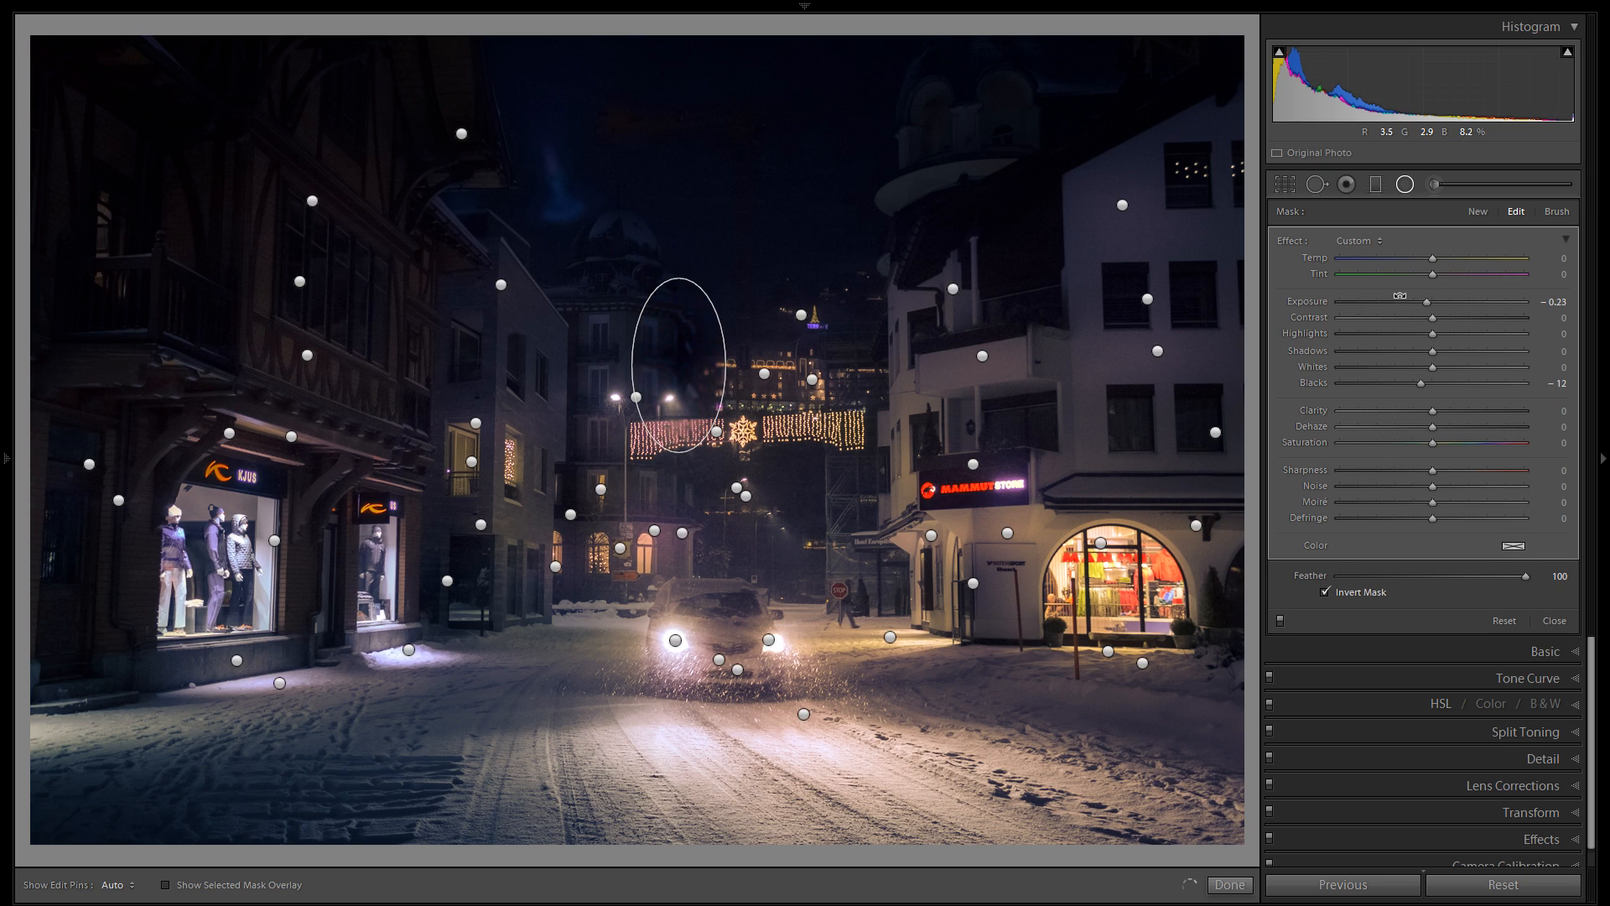
click(1409, 184)
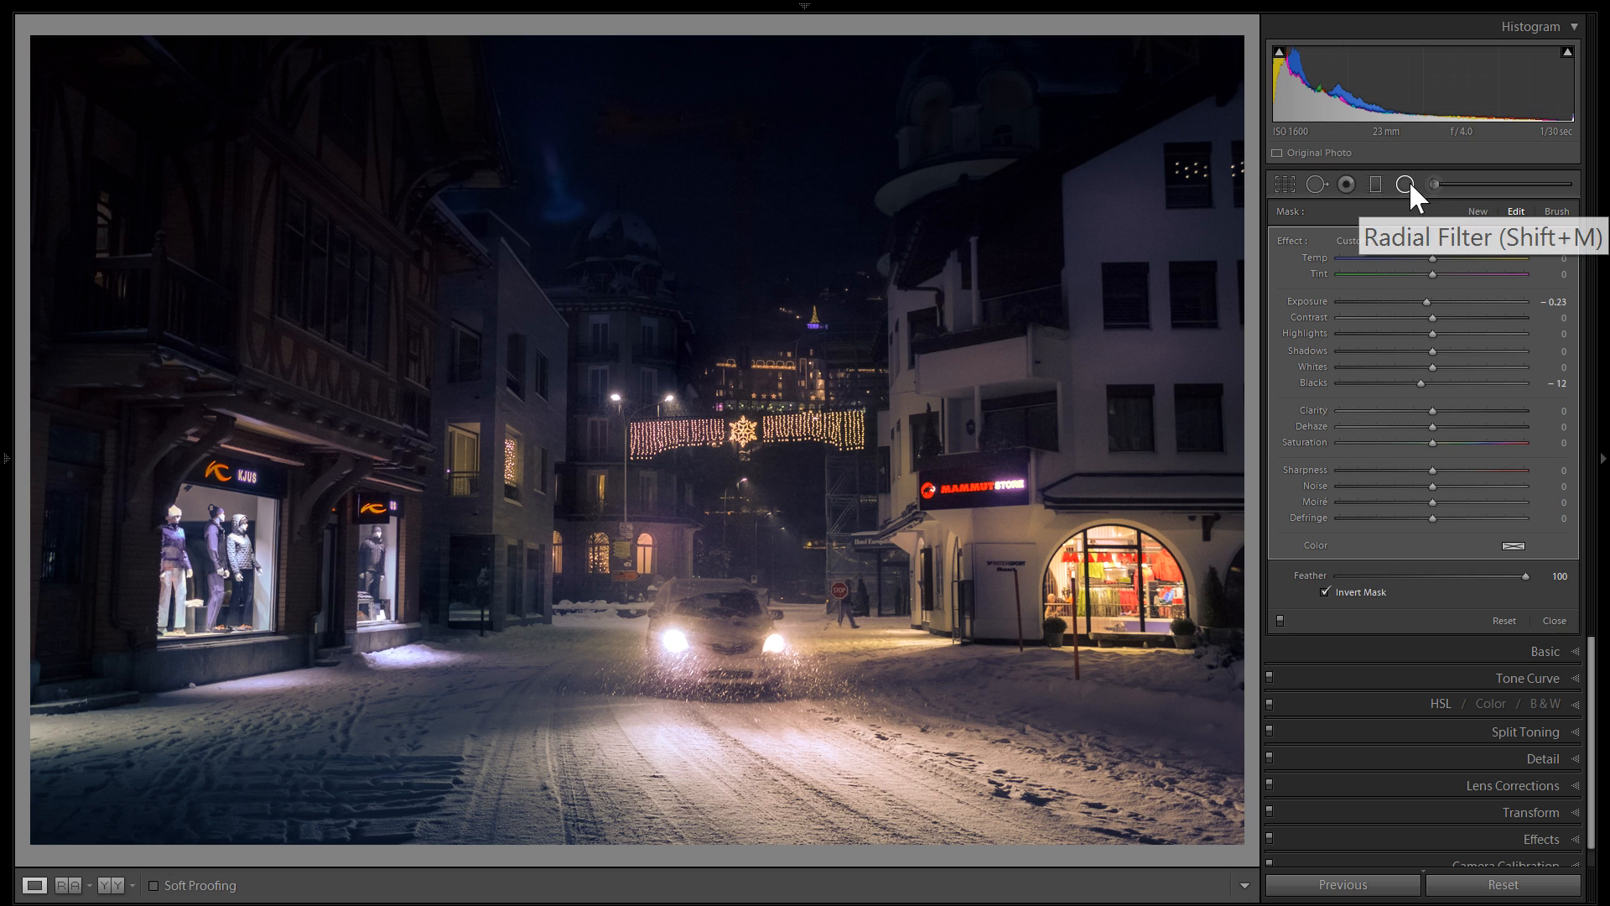
Compare the photo's original import state with the finished edit by switching between the oldest and newest history states.
click(6, 413)
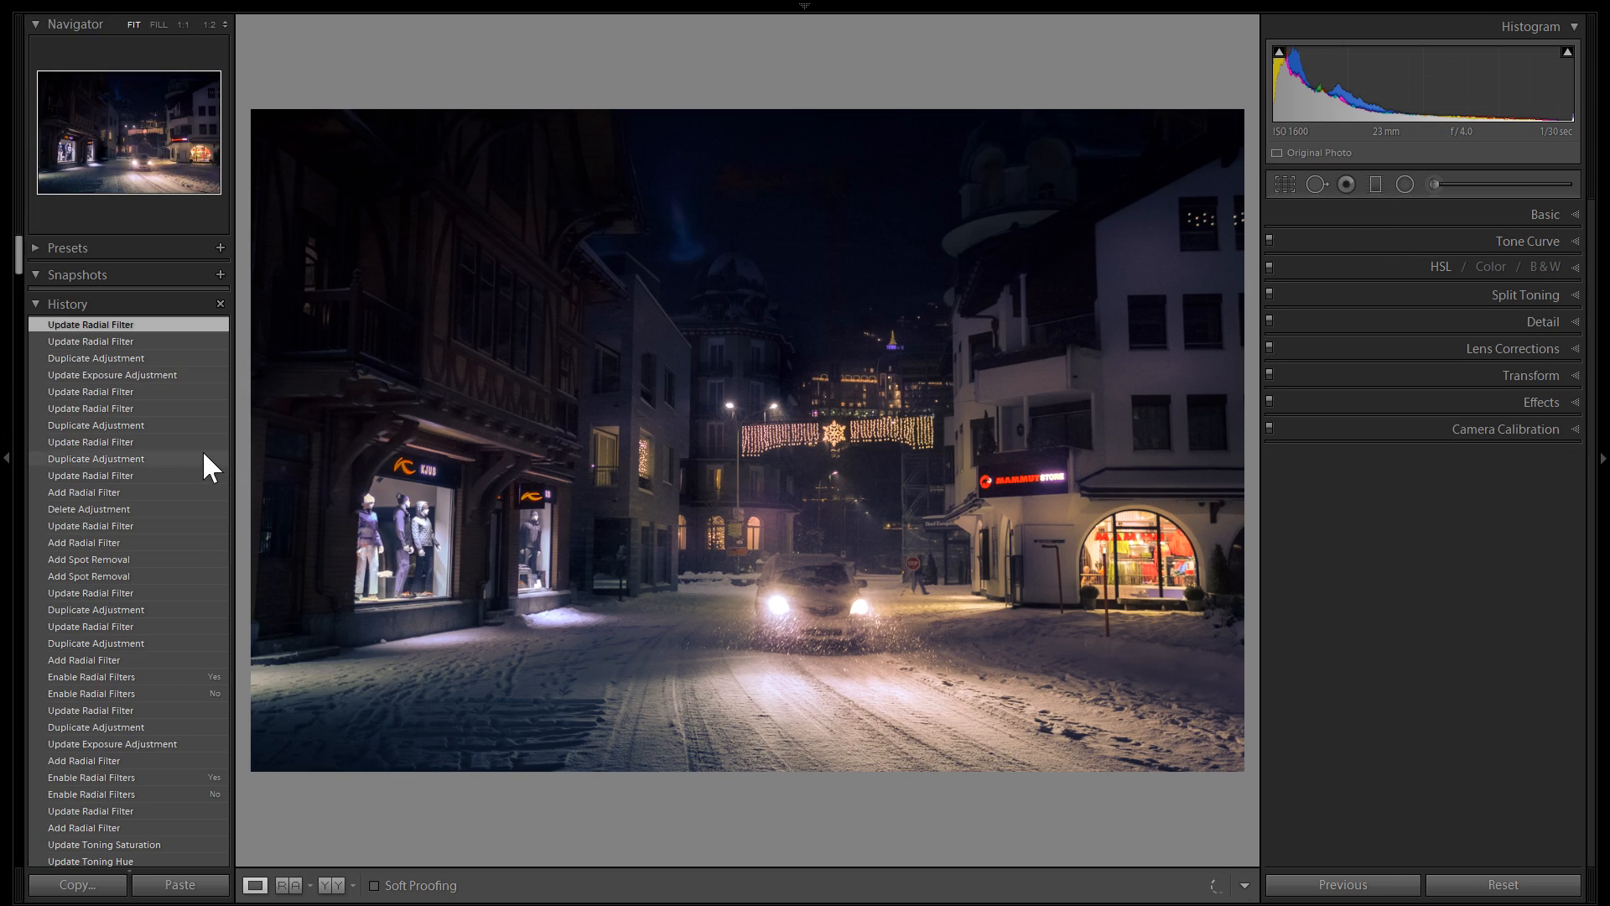
scroll(150, 411, down, 10)
scroll(147, 436, down, 15)
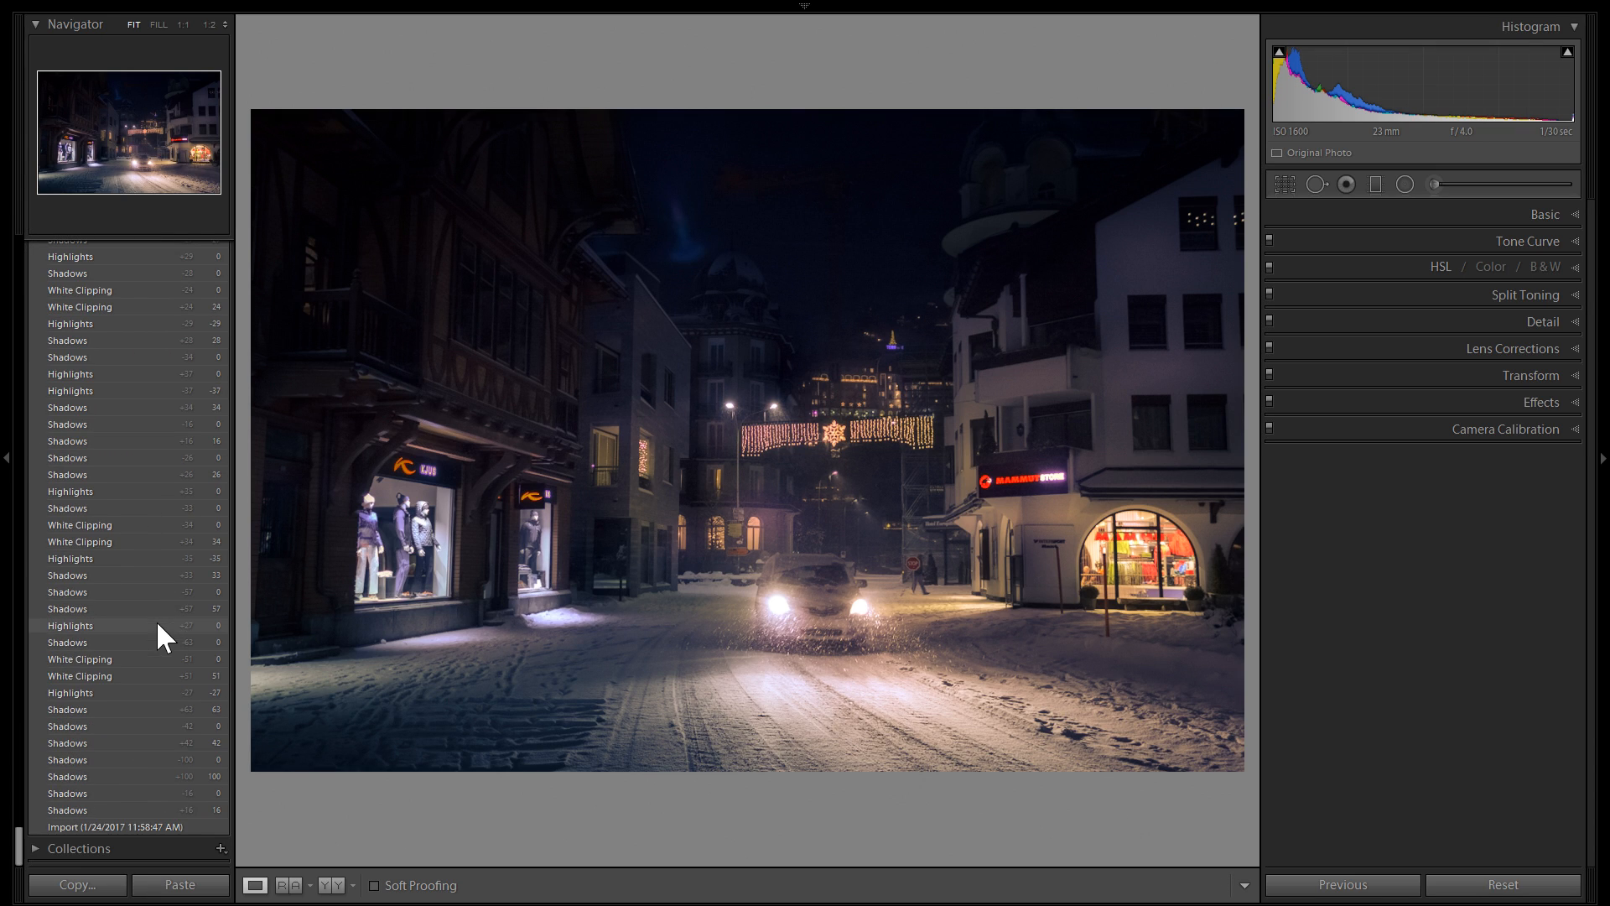
click(169, 827)
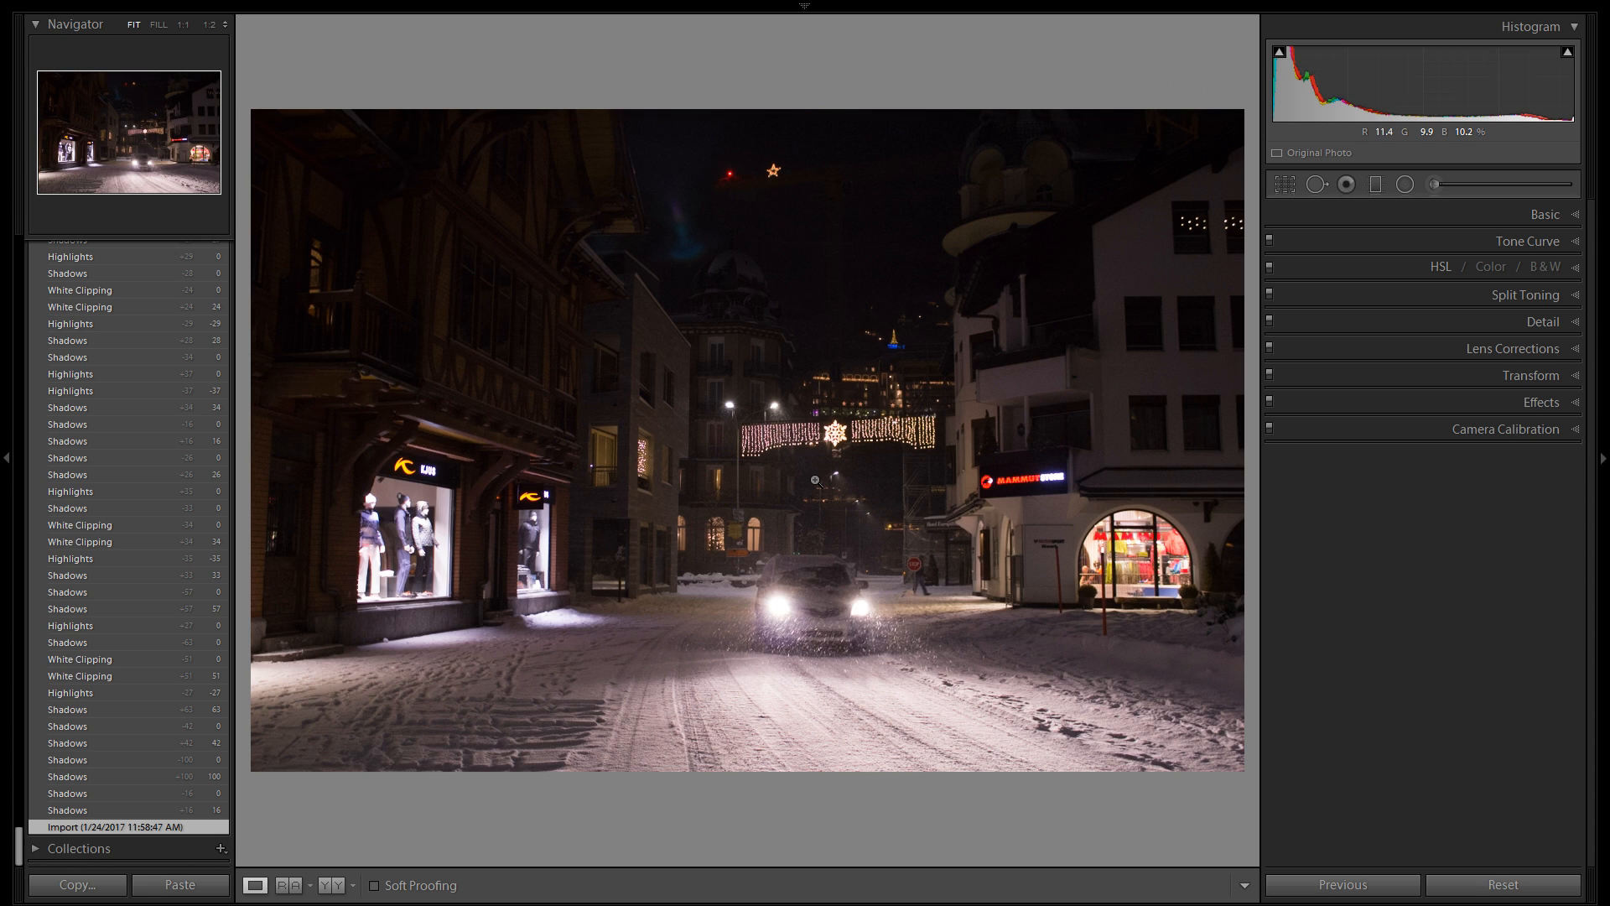
scroll(161, 512, up, 20)
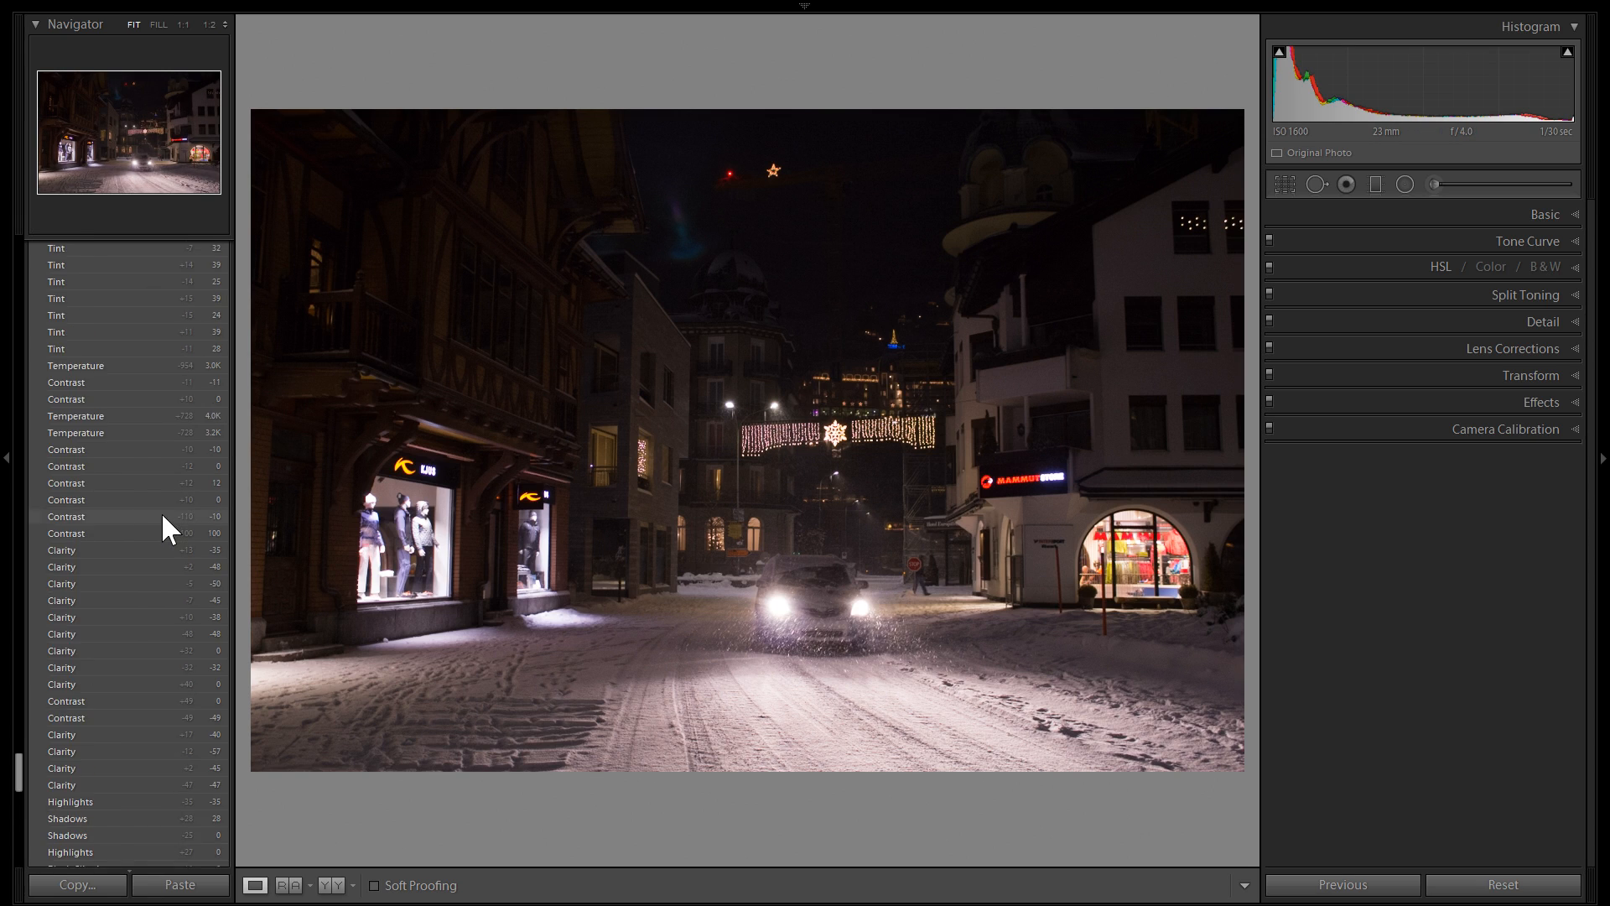
scroll(139, 499, up, 15)
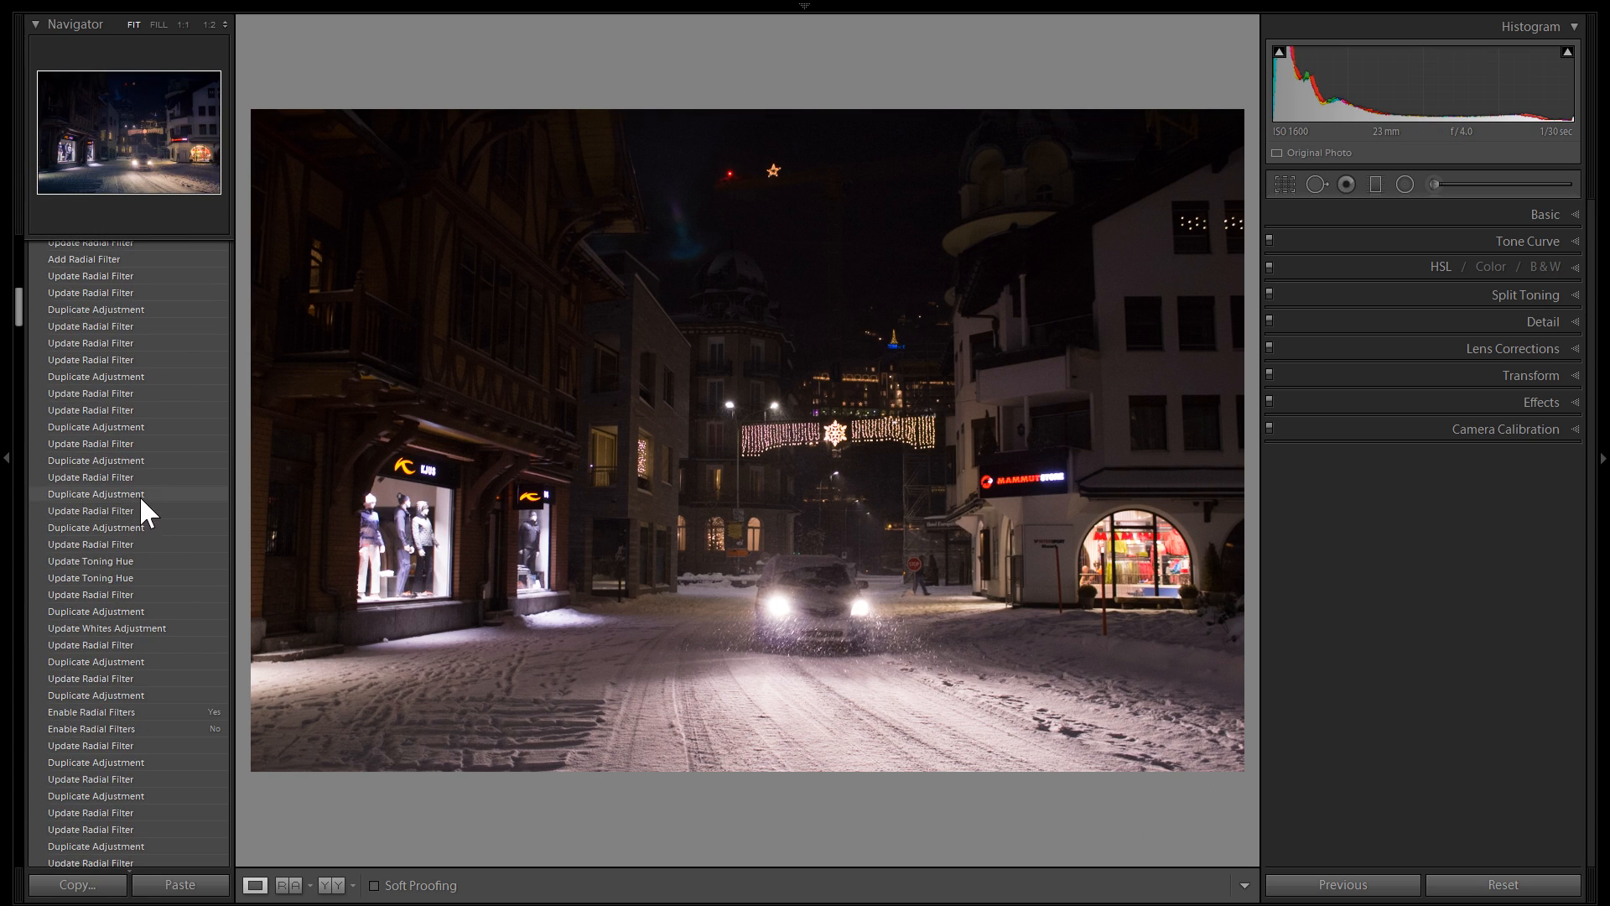
click(131, 324)
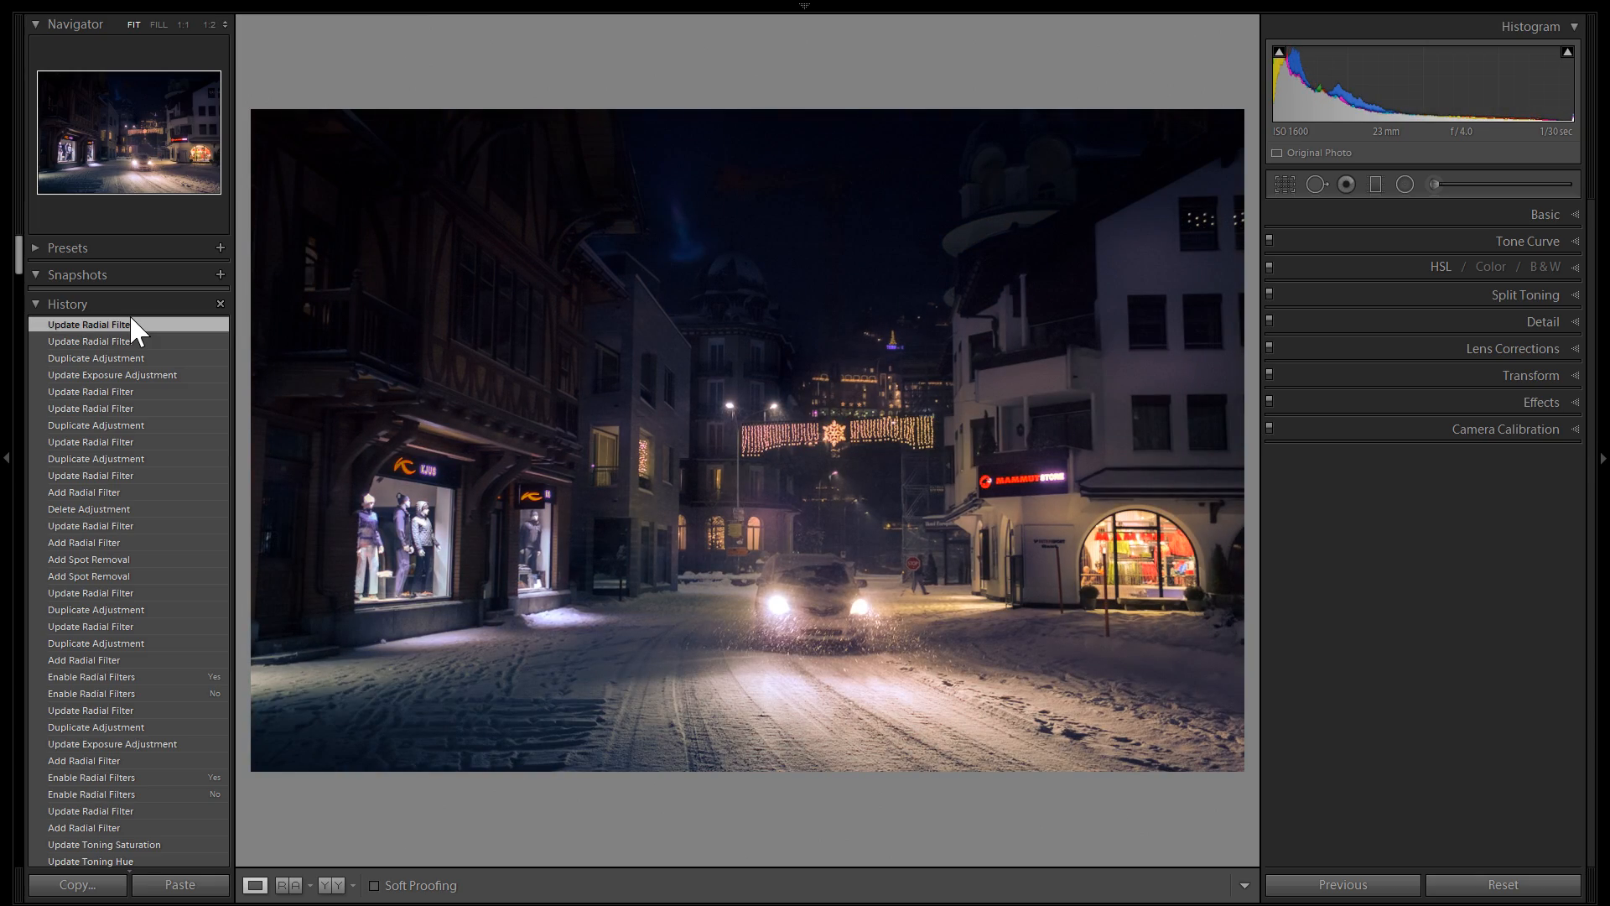